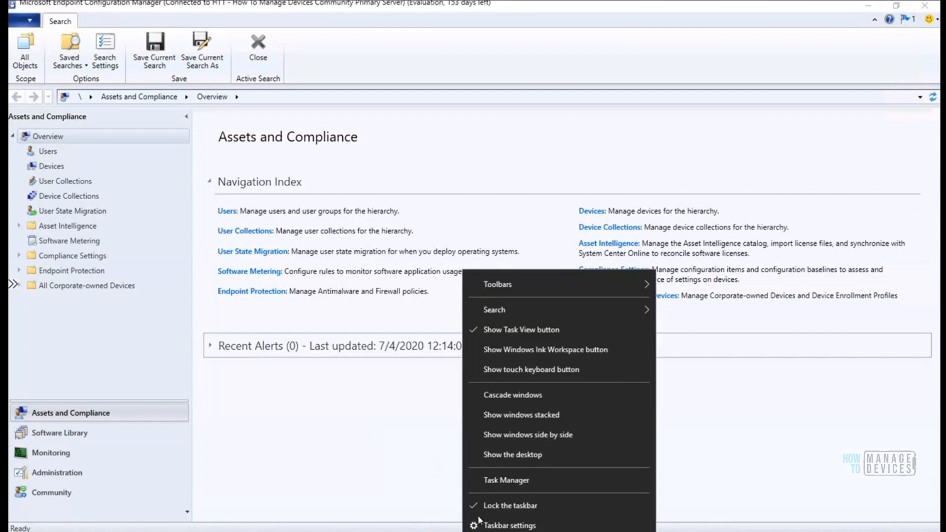
Open the desktop's SCCM Architecture image in a maximized Paint window and scroll through the diagram
click(531, 455)
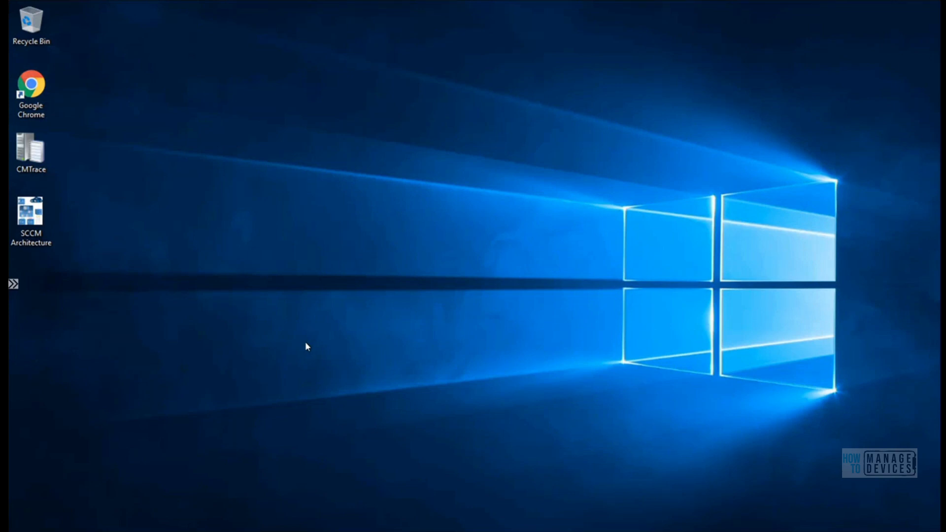
right_click(36, 224)
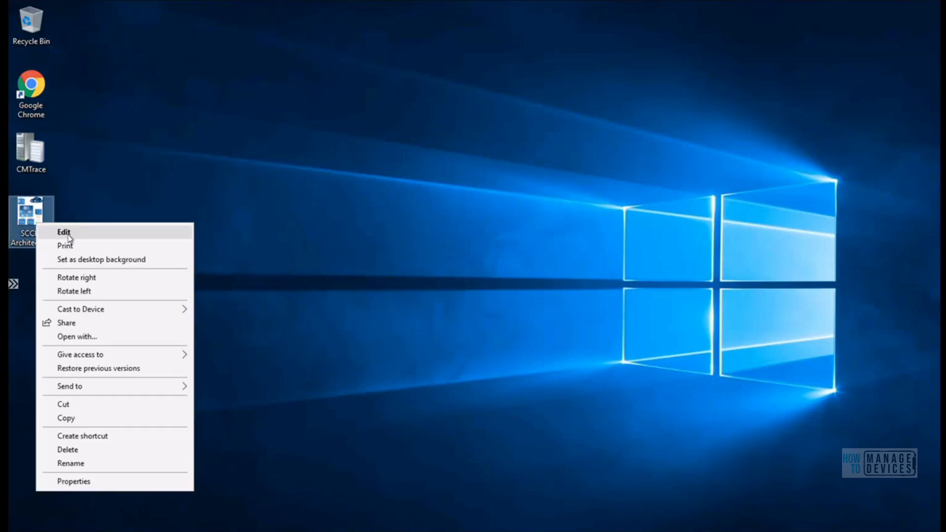
click(68, 238)
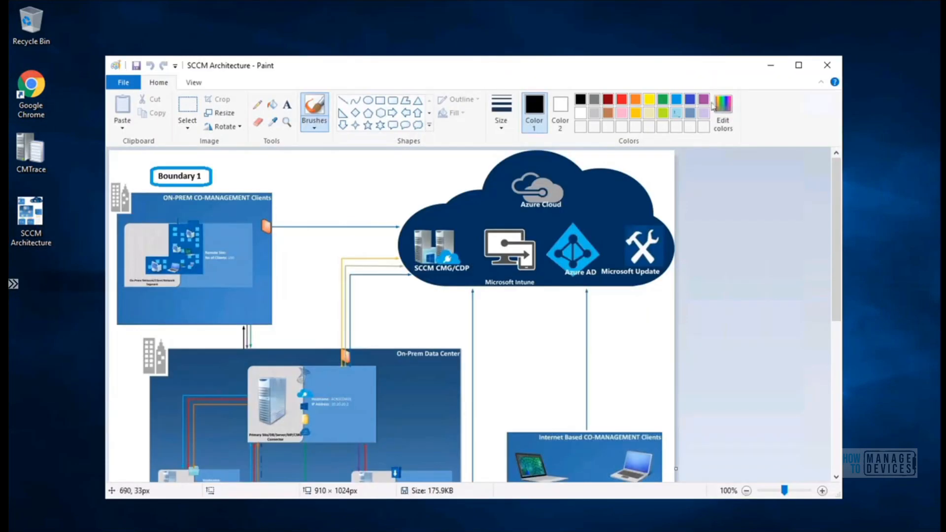
click(799, 65)
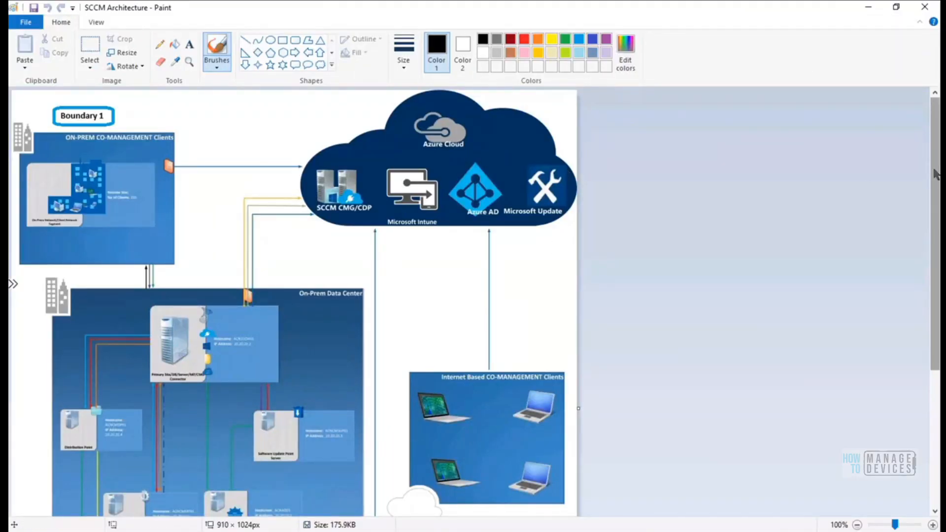
drag(934, 191, 924, 228)
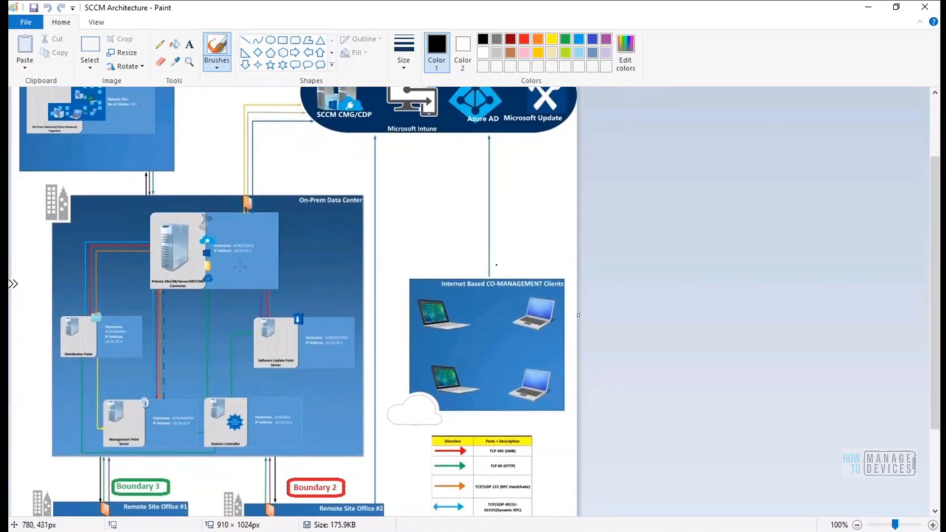
drag(937, 236, 936, 138)
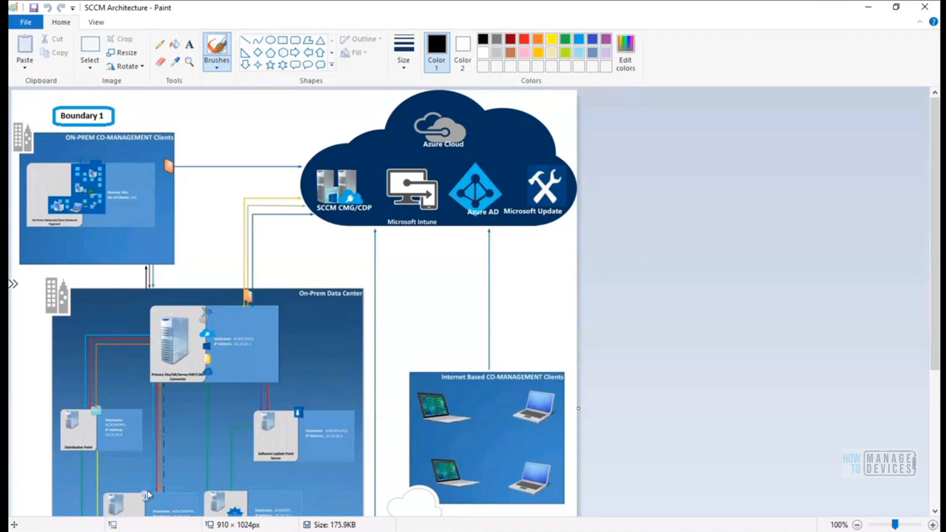
Back in the console, go to Administration > Hierarchy Configuration > Discovery Methods
key(alt+Tab)
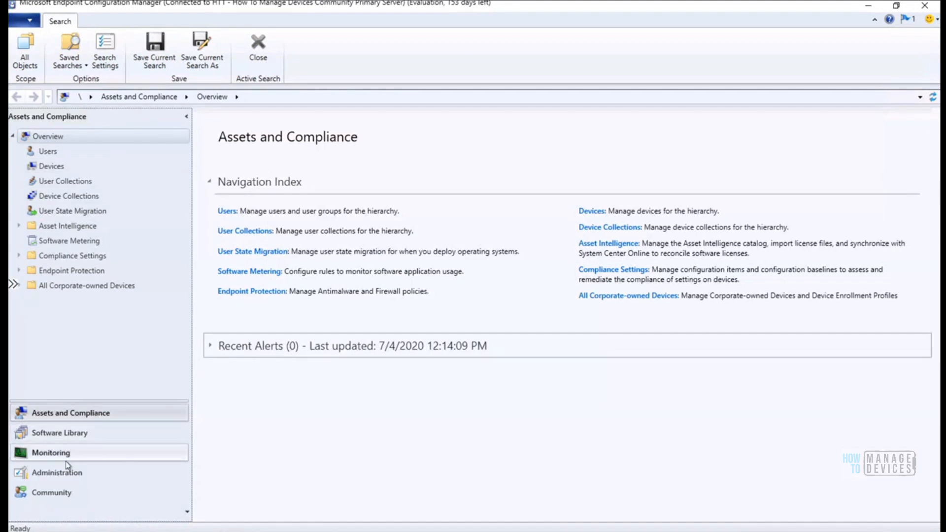
click(70, 474)
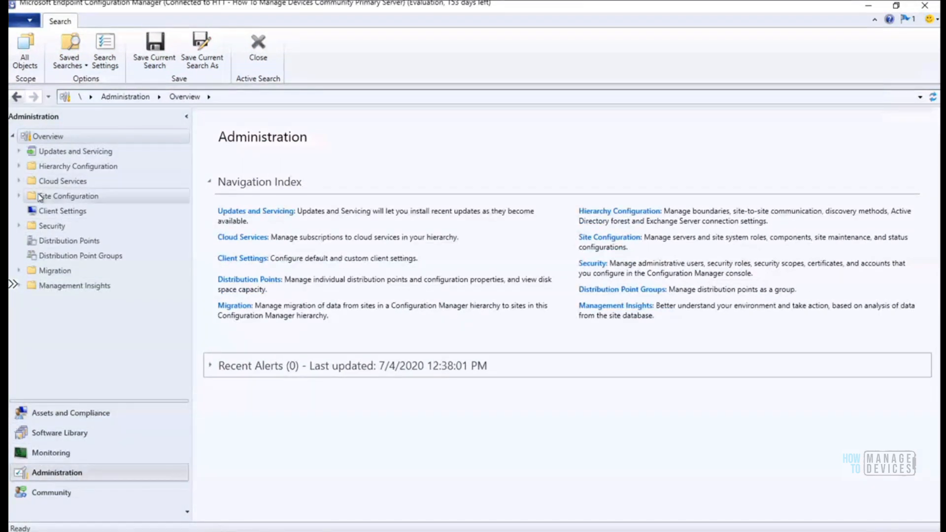
click(18, 166)
click(75, 182)
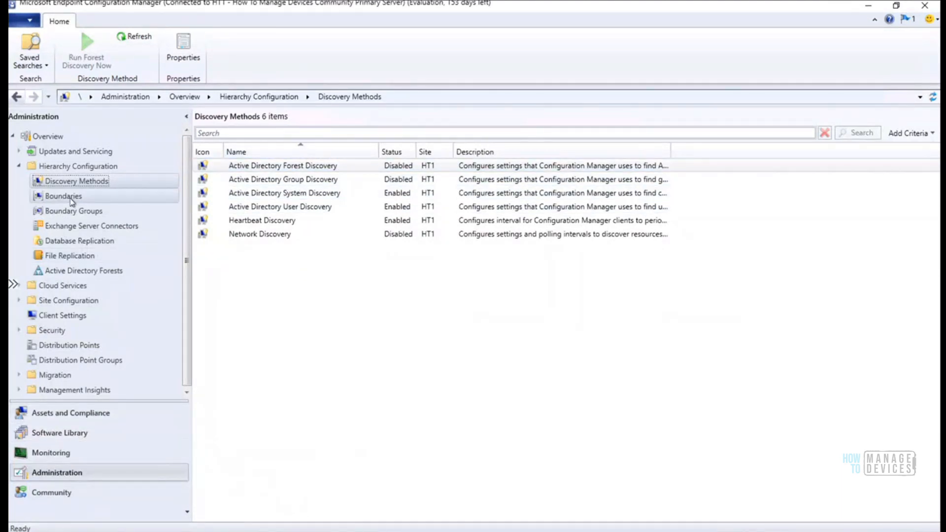
Inspect the 10.2.0.4-10.2.0.10 boundary and HTMD Boundary Group #1, then switch to Assets and Compliance
click(73, 197)
click(305, 171)
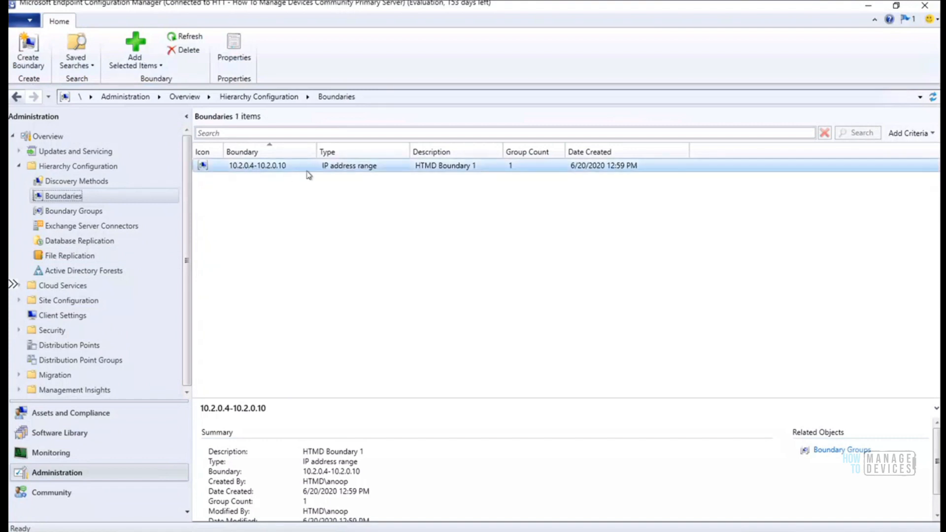
click(94, 211)
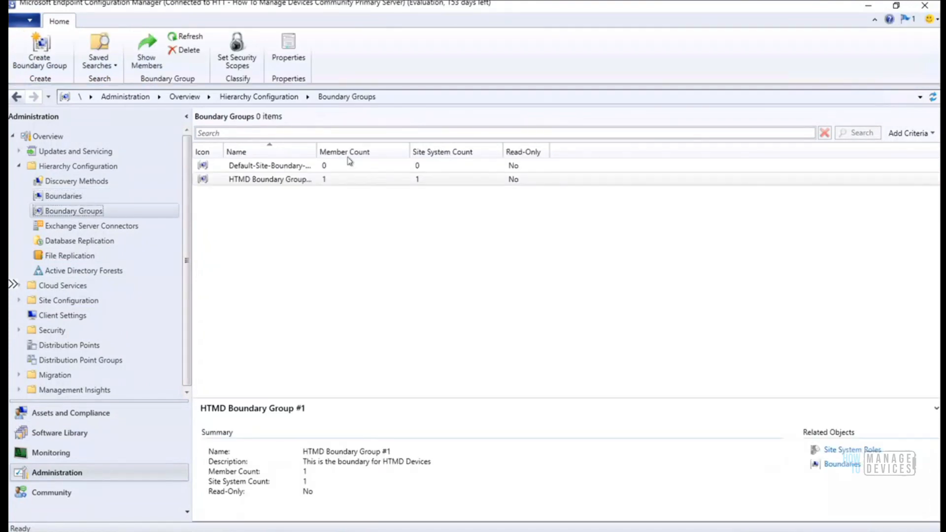
click(319, 180)
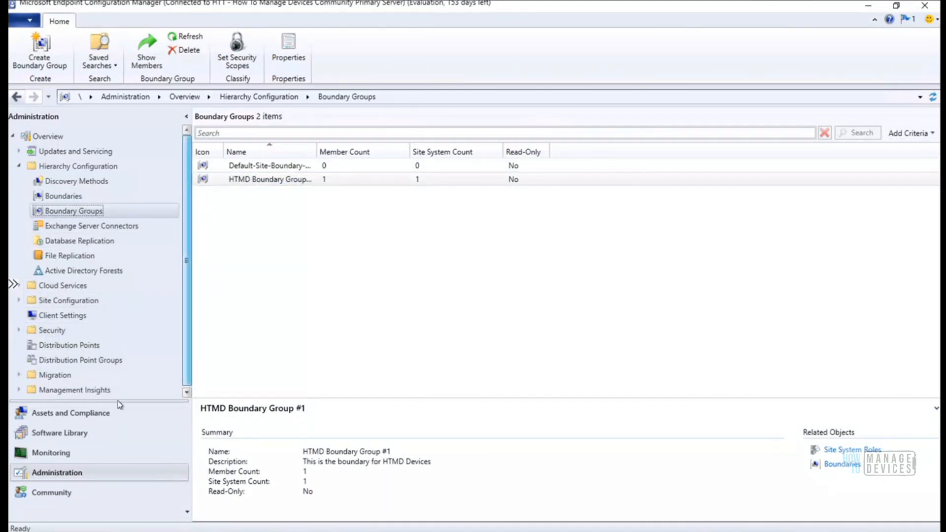
click(92, 415)
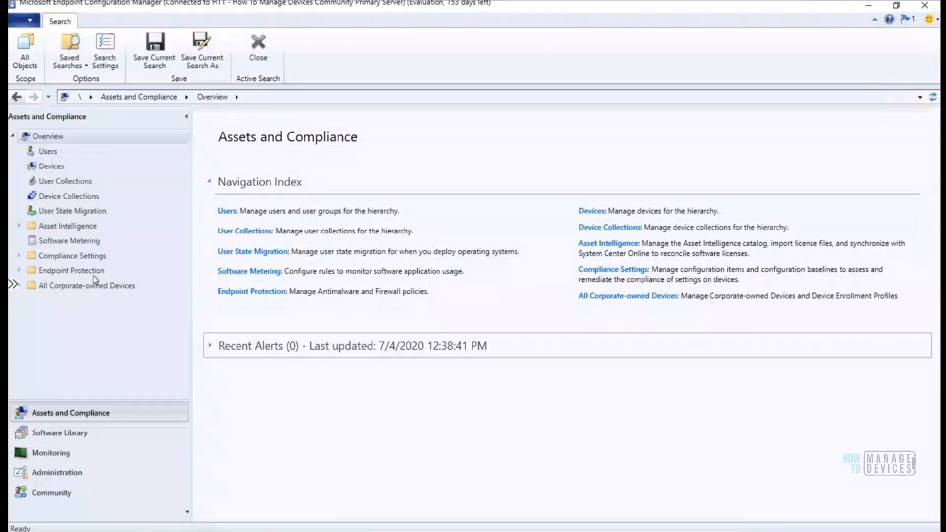
Select the HTMDWIN10 device under Devices, then return to Administration's Boundary Groups
click(53, 166)
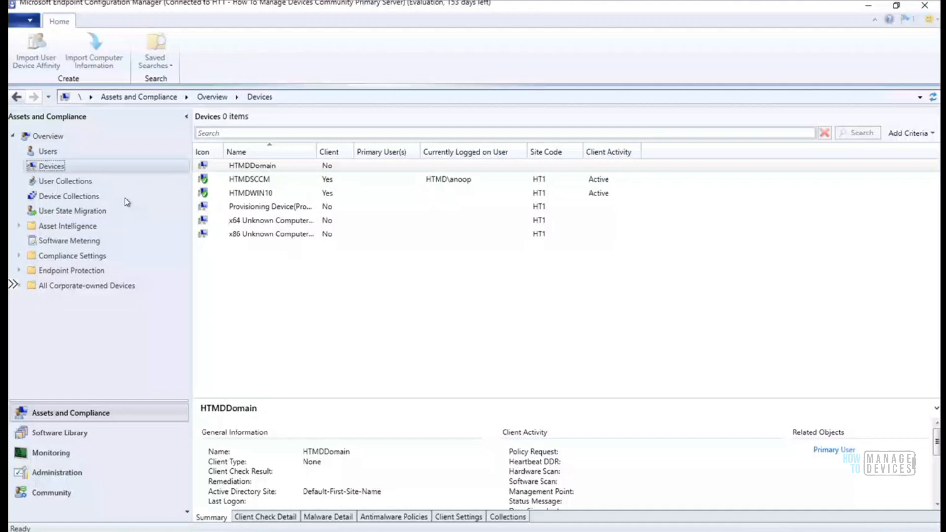
click(255, 192)
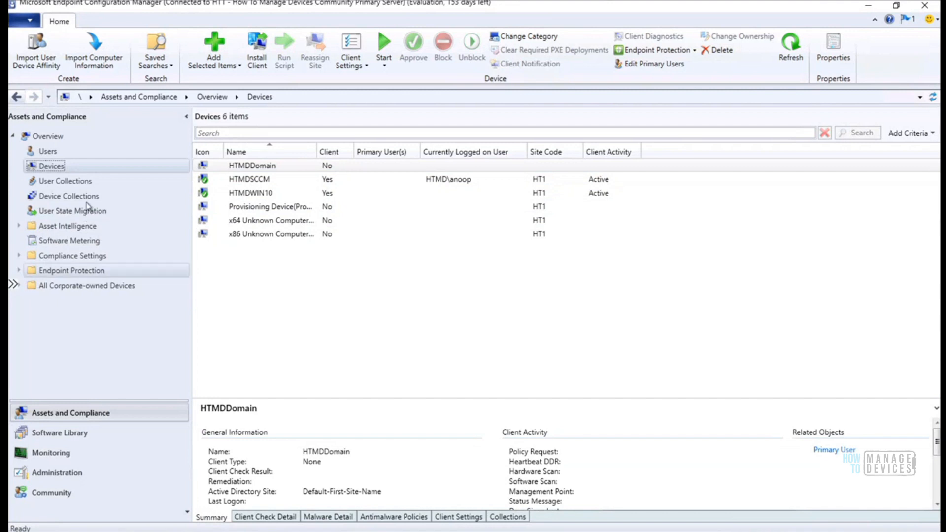
click(64, 473)
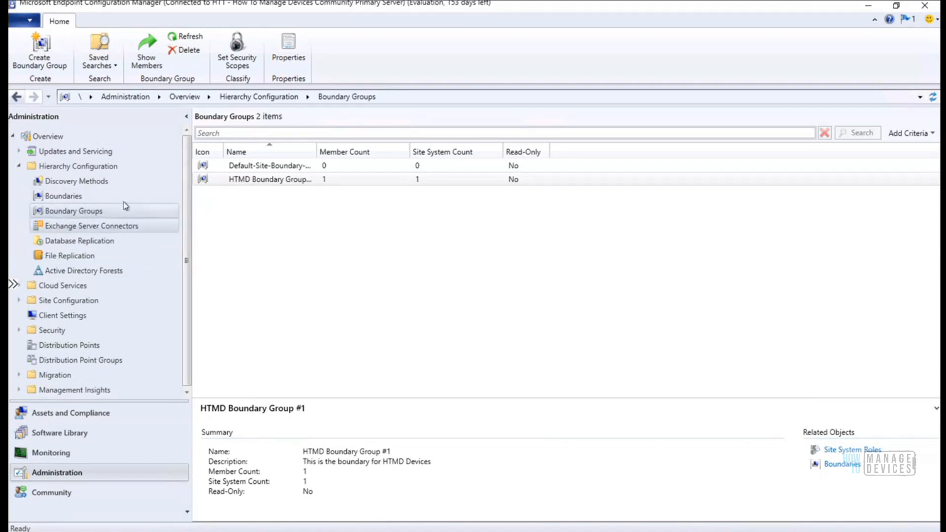
View Discovery Methods, then return to the Assets and Compliance Devices list
click(87, 182)
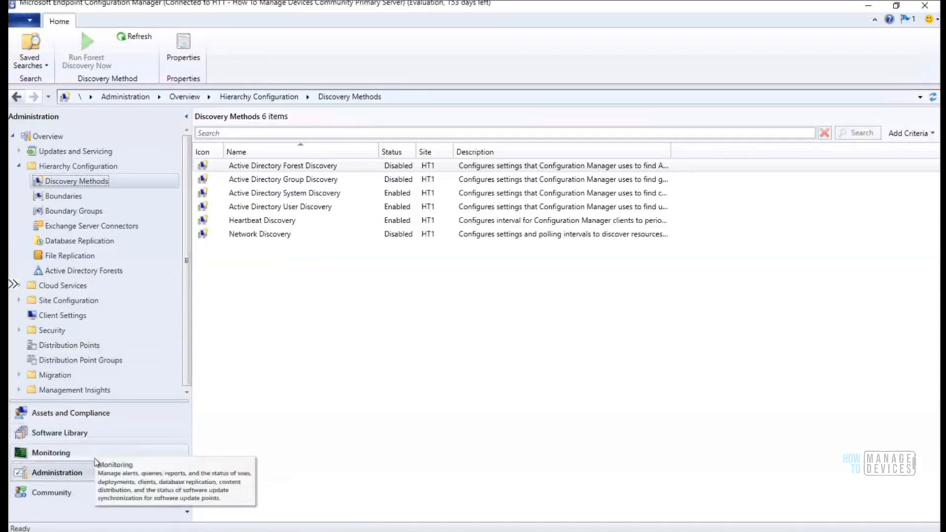
click(103, 418)
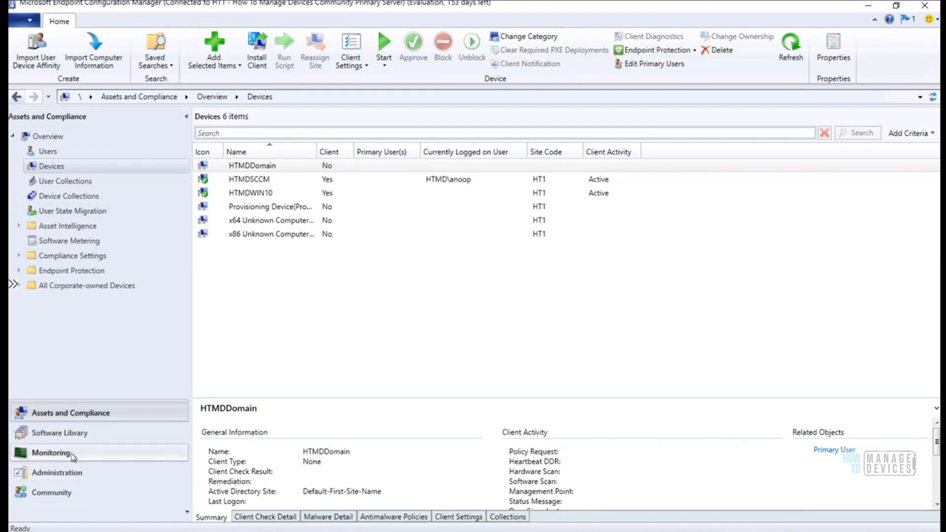
Return to Administration and collapse Hierarchy Configuration to show its overview
click(74, 476)
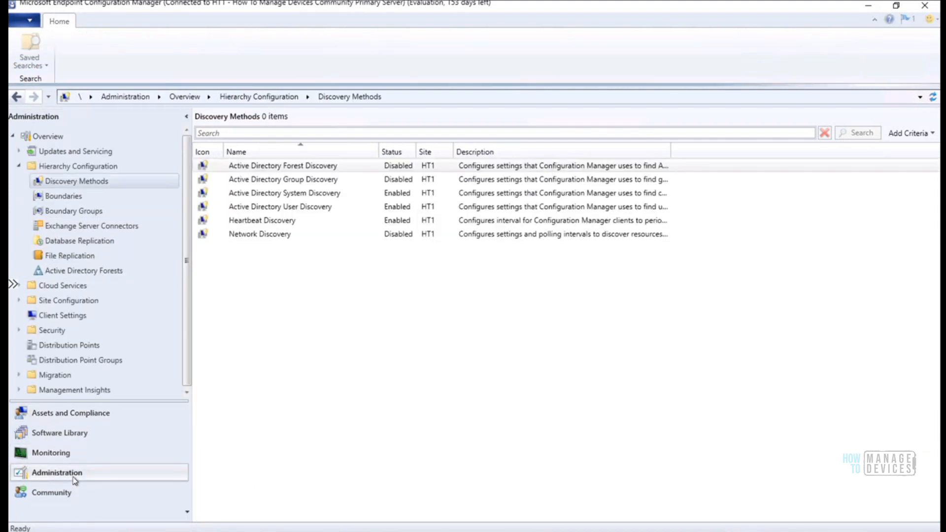
click(19, 168)
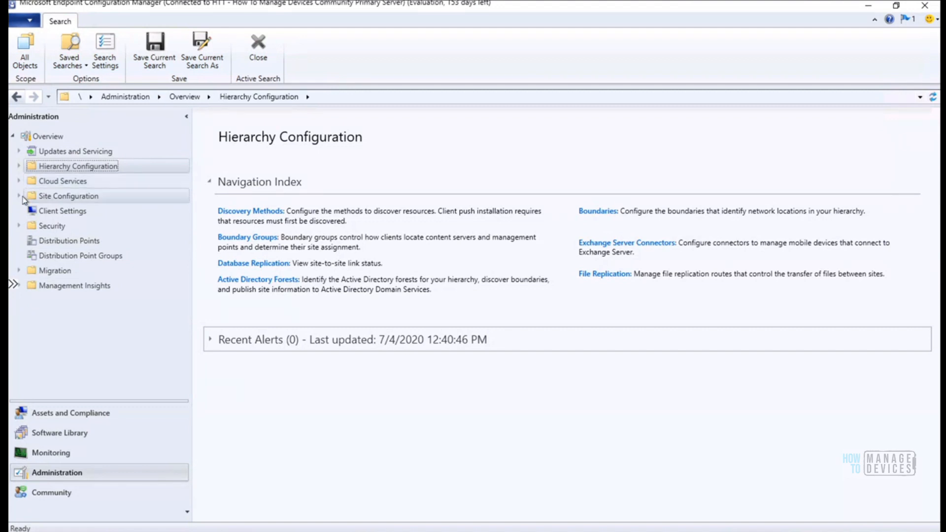
Open Site Configuration > Servers and Site System Roles and enlarge the pane to list HTMDSCCM's eight roles
click(20, 196)
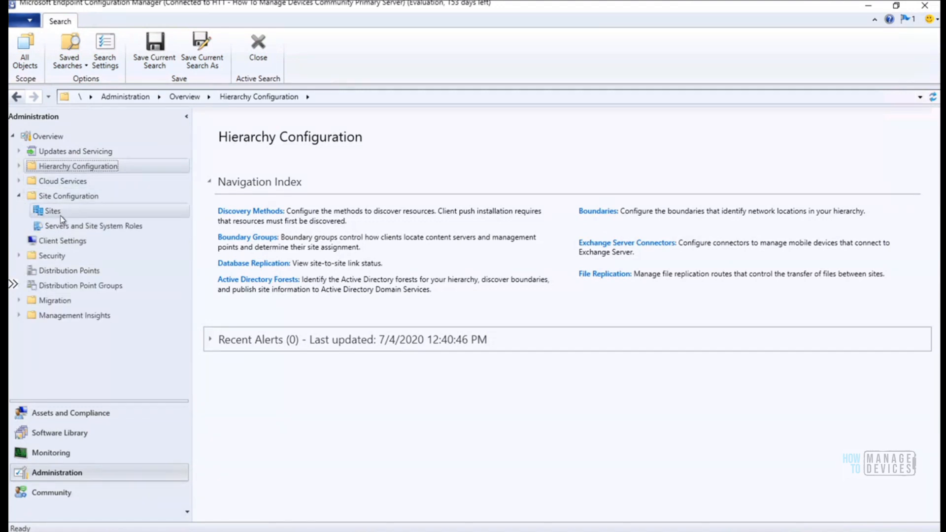
click(66, 230)
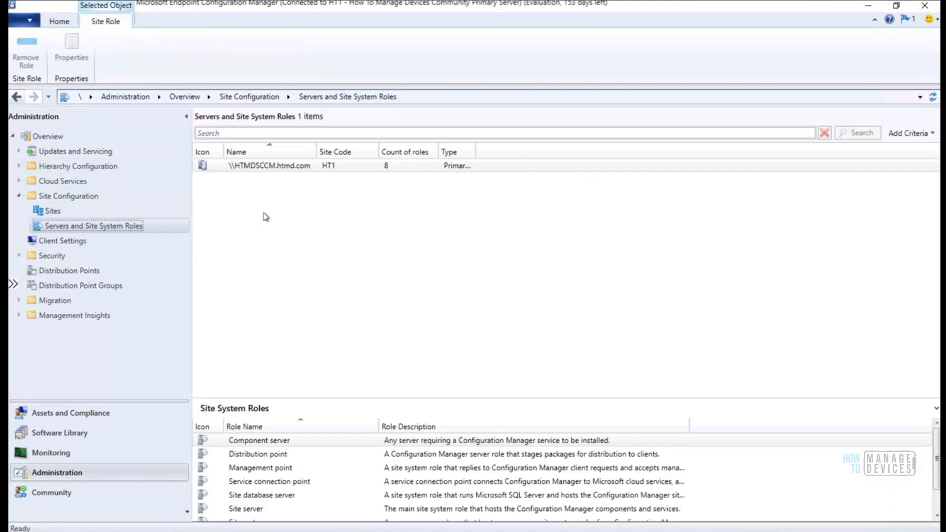
drag(297, 396, 321, 233)
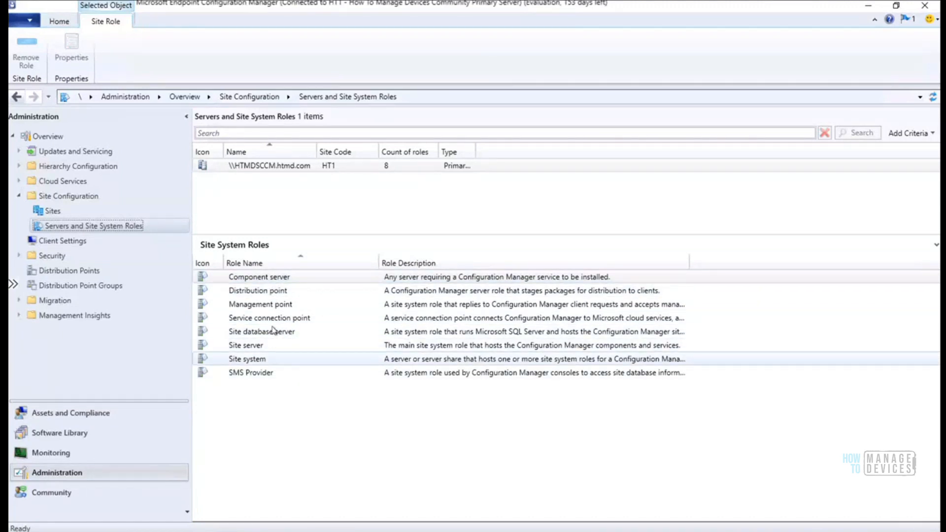
Bring Server Manager's Dashboard up maximized and launch SQL Server Management Studio
mouse_move(266, 531)
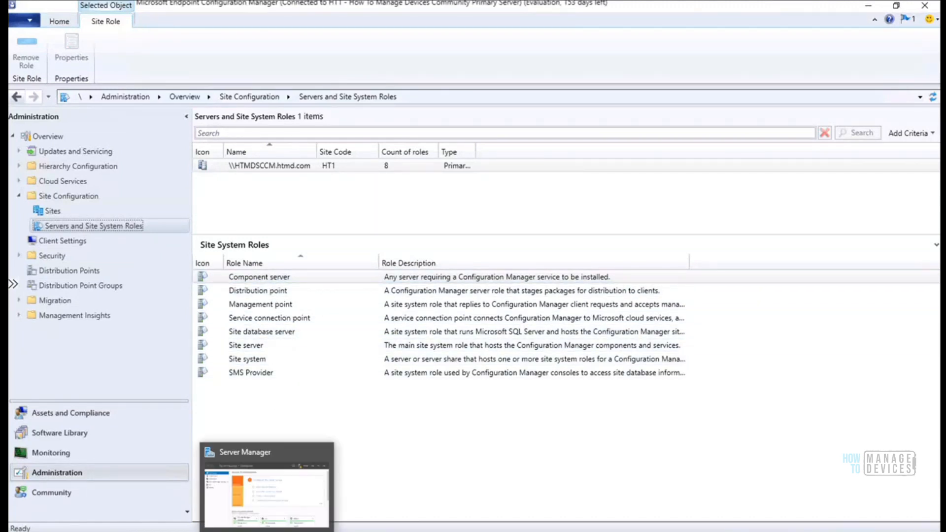
click(266, 488)
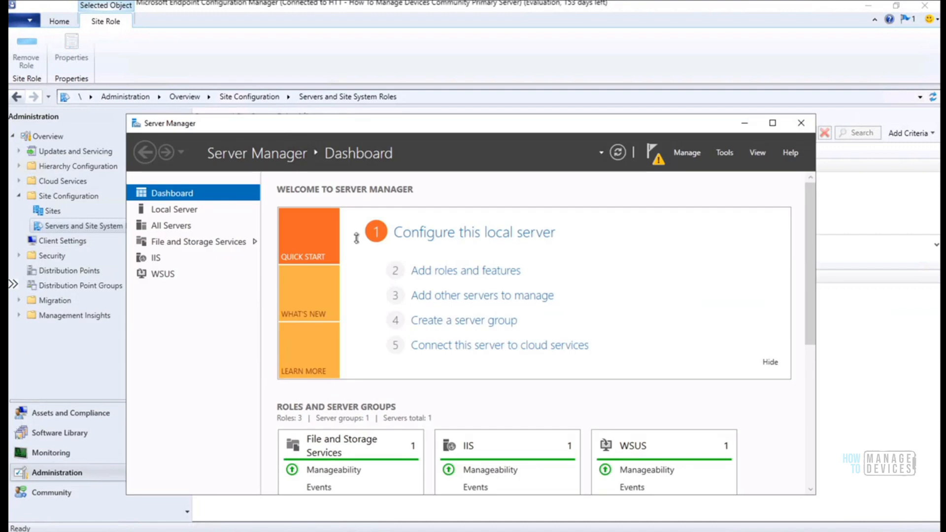
click(772, 123)
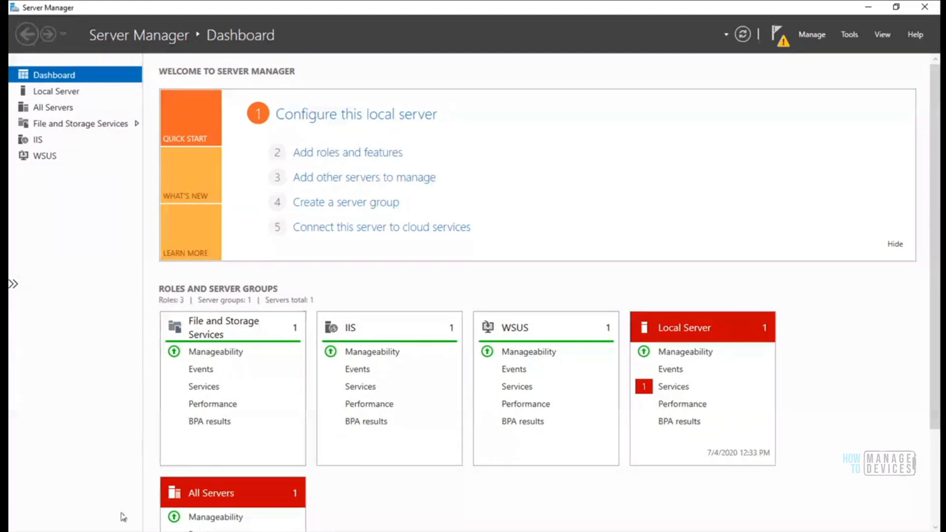
key(super)
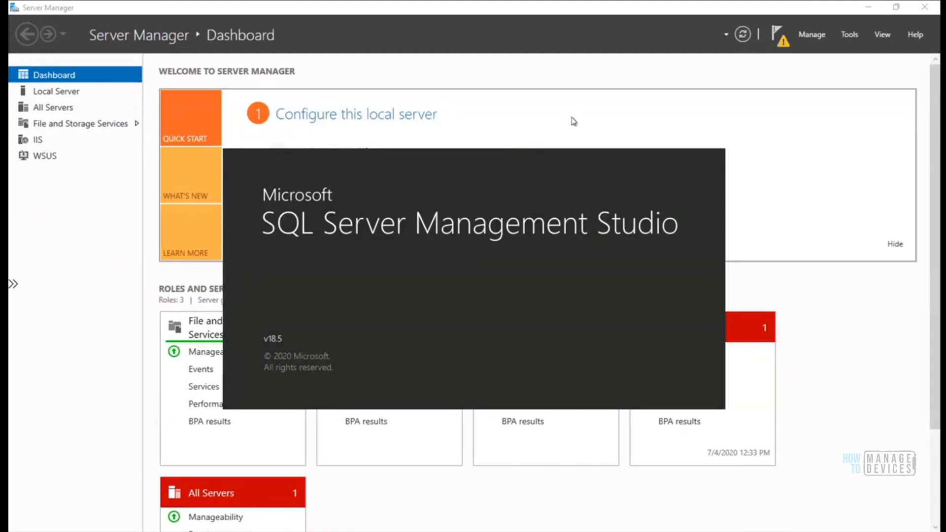
View the notification that WSUS on HTMDSCCM still needs post-deployment configuration
click(777, 40)
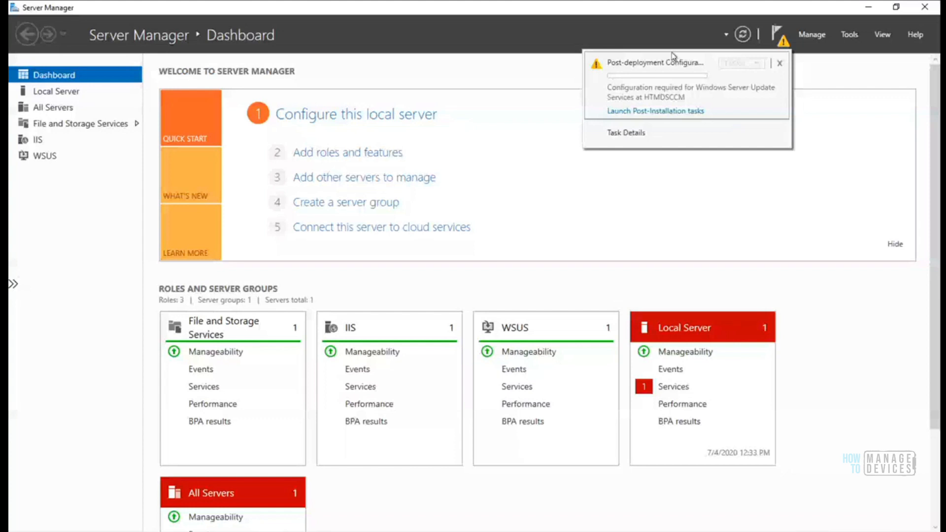
Launch the WSUS post-installation tasks, check the resulting failure, and dismiss the notification
click(686, 113)
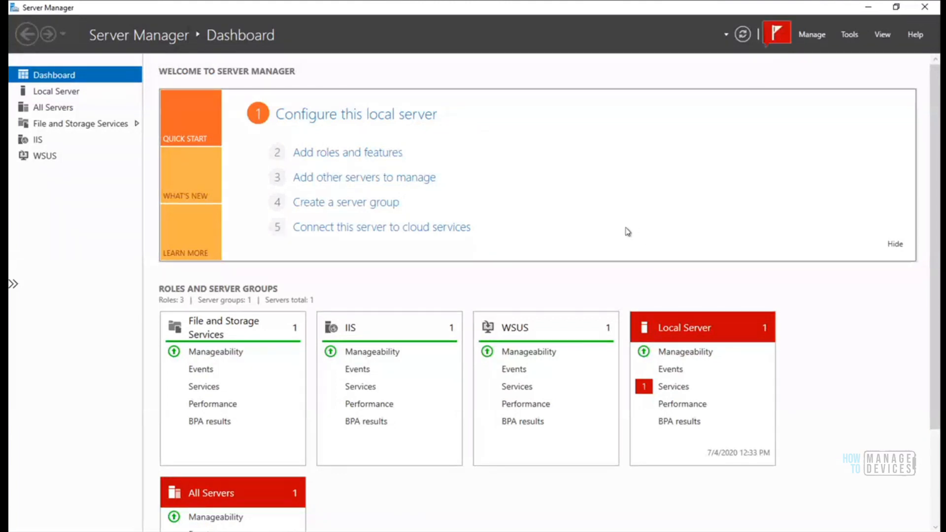
click(775, 40)
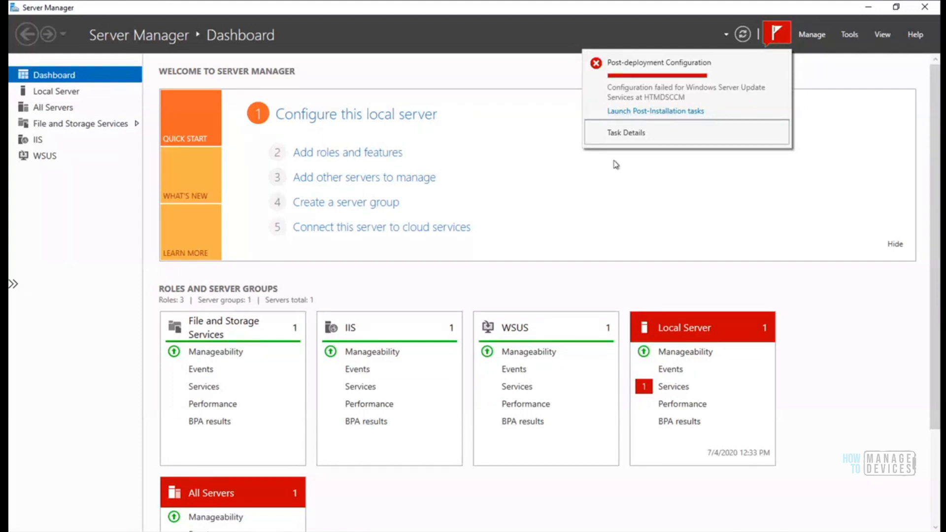
click(659, 112)
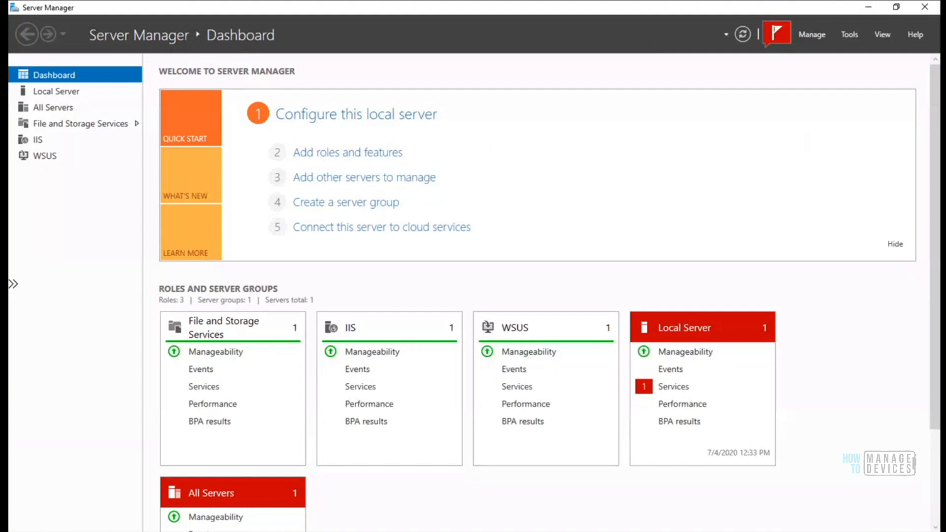
click(20, 530)
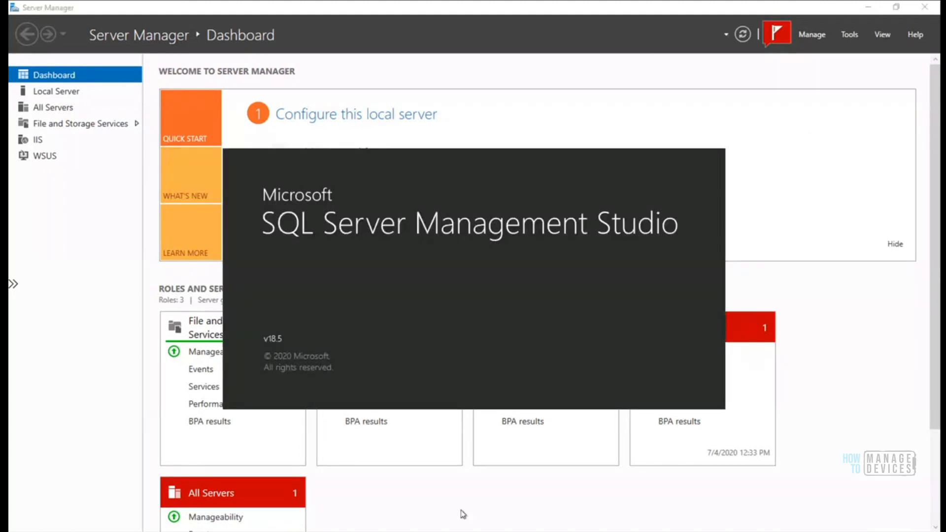
Open Task Manager from the taskbar, then minimize it to reach the SSMS connection dialog
right_click(471, 530)
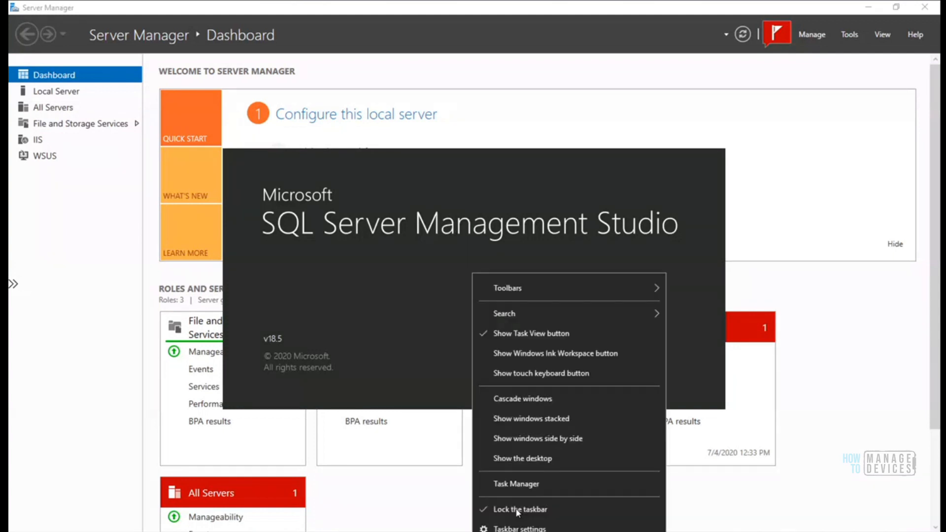
click(522, 481)
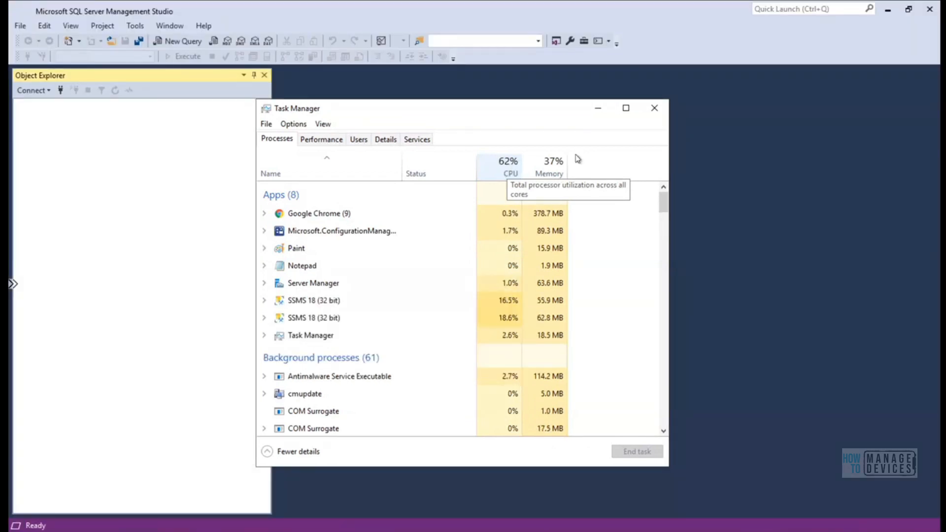
click(598, 108)
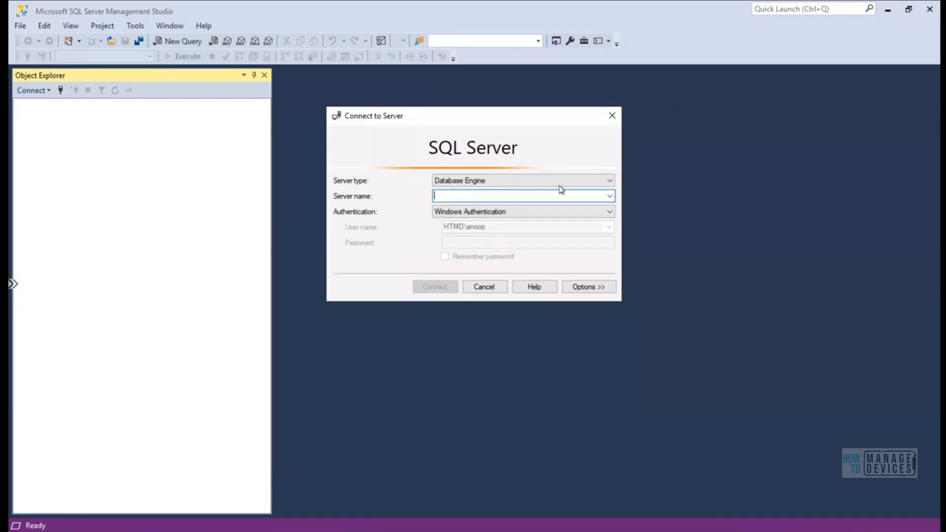
Keep Database Engine as the server type and try browsing for available server names
click(606, 181)
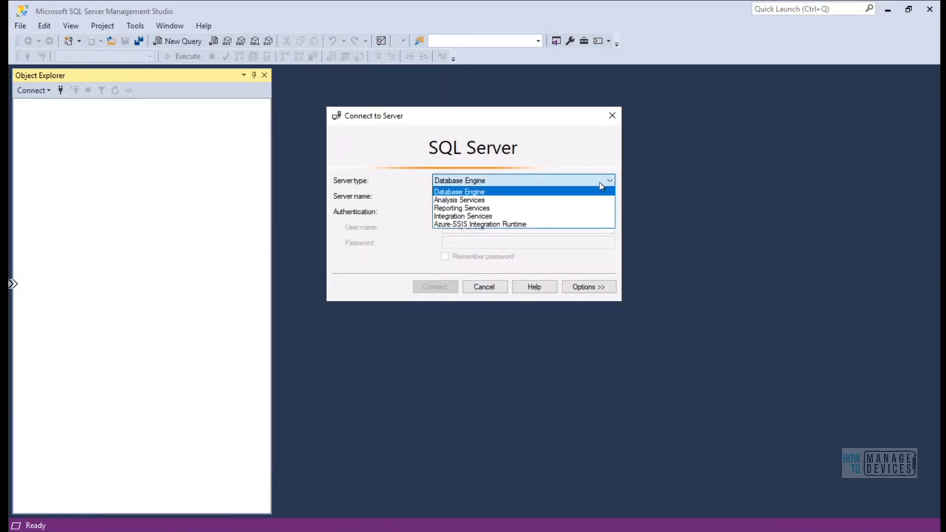
click(602, 191)
click(609, 197)
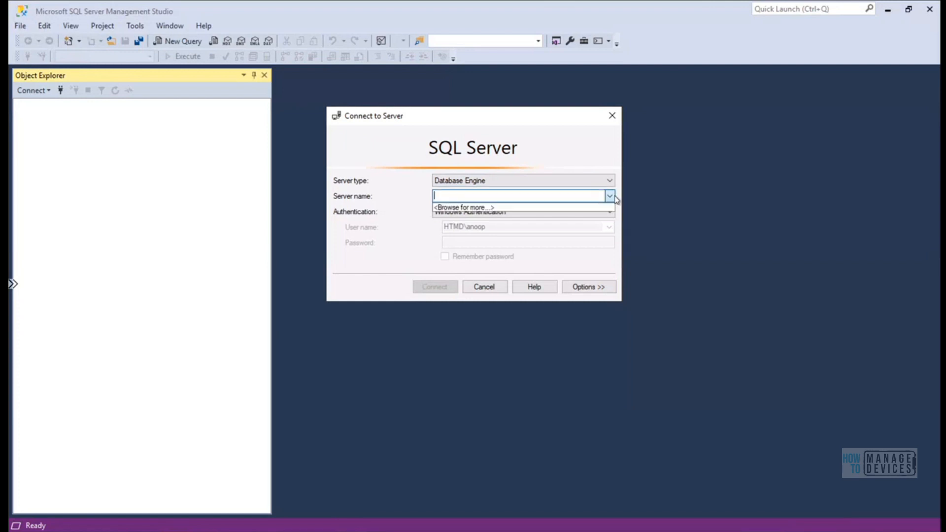
click(582, 208)
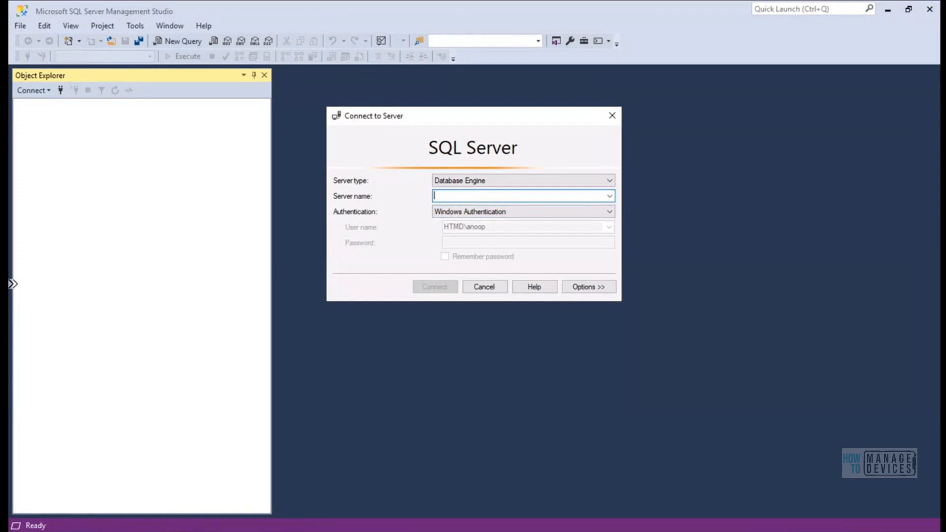
Run hostname in a Command Prompt launched via Run and copy the host name HTMDSCCM
right_click(18, 531)
click(61, 487)
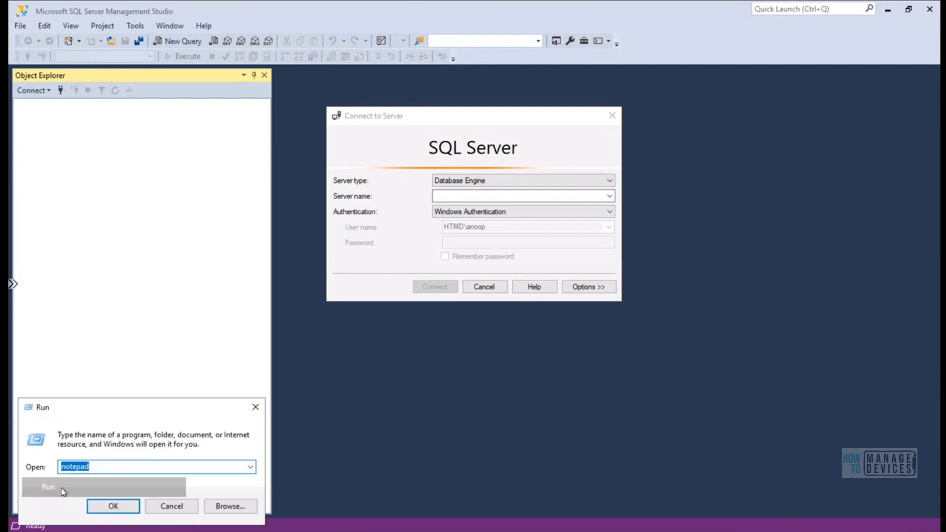
text(cmd)
key(Return)
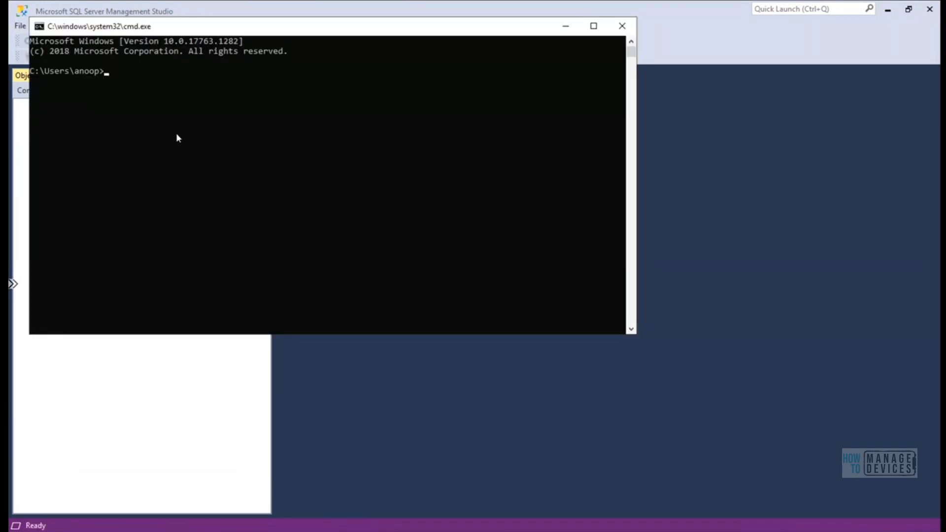
text(hostname)
key(Return)
click(31, 81)
key(ctrl+c)
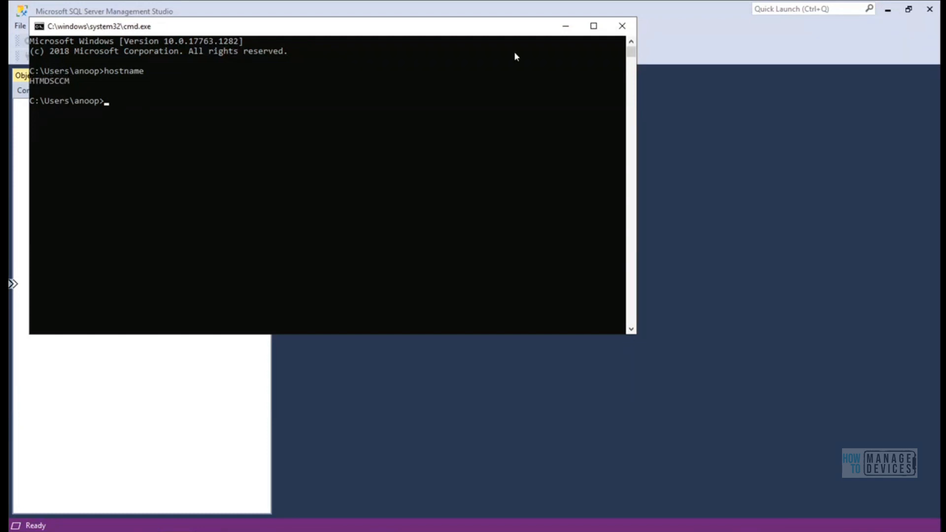
Minimize the console and paste HTMDSCCM as the server name with Database Engine type
click(565, 26)
click(493, 181)
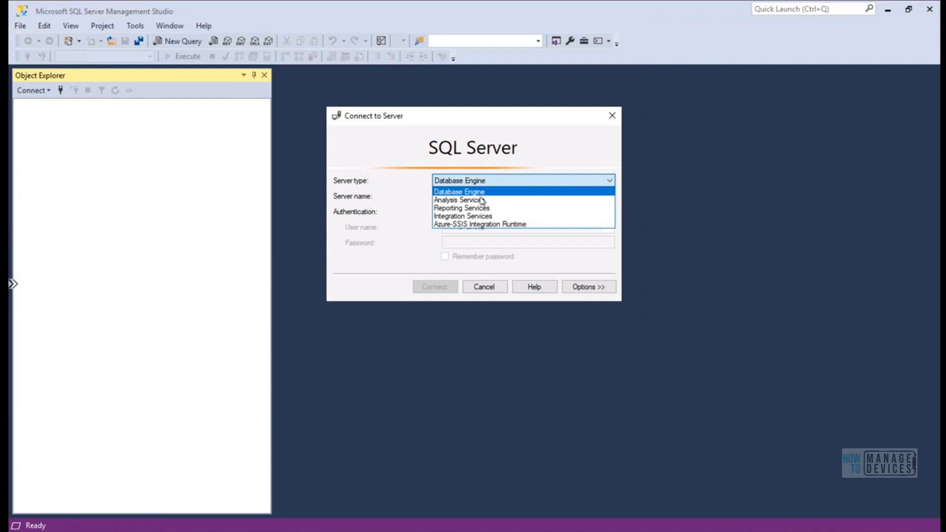
click(497, 193)
click(490, 196)
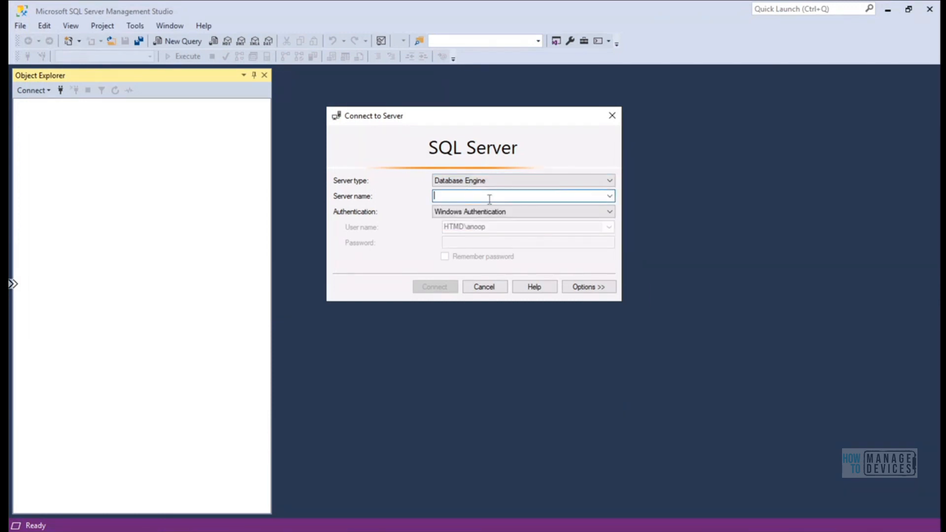
key(ctrl+v)
Connect to HTMDSCCM, expand Databases to reveal CM_HT1, then minimize SSMS
click(440, 287)
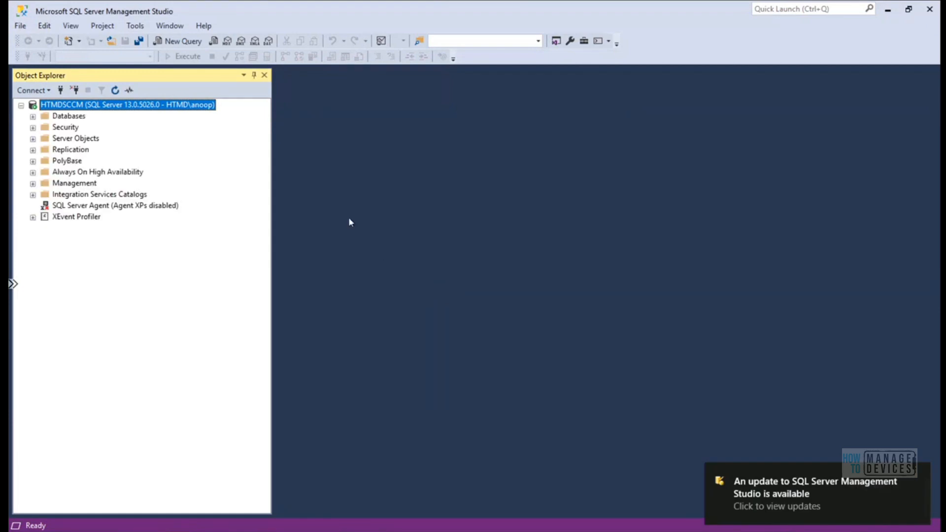
click(917, 474)
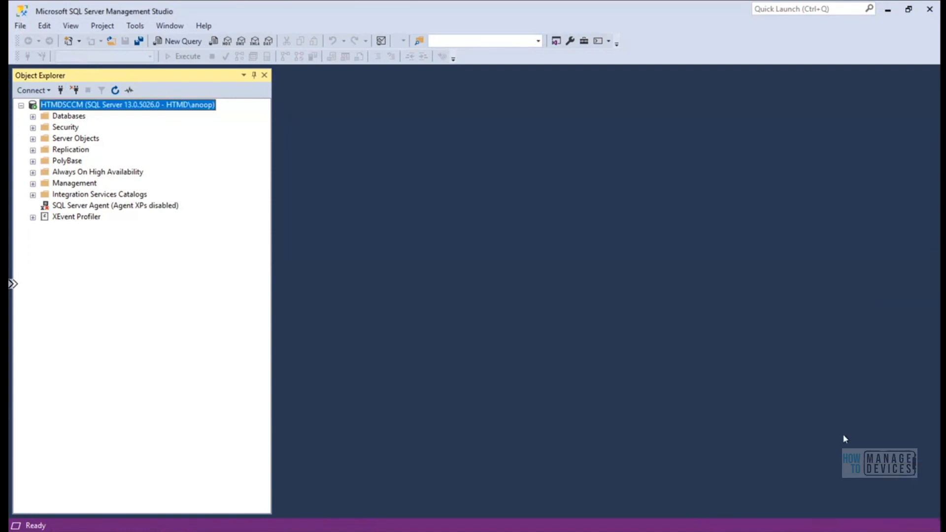
click(32, 116)
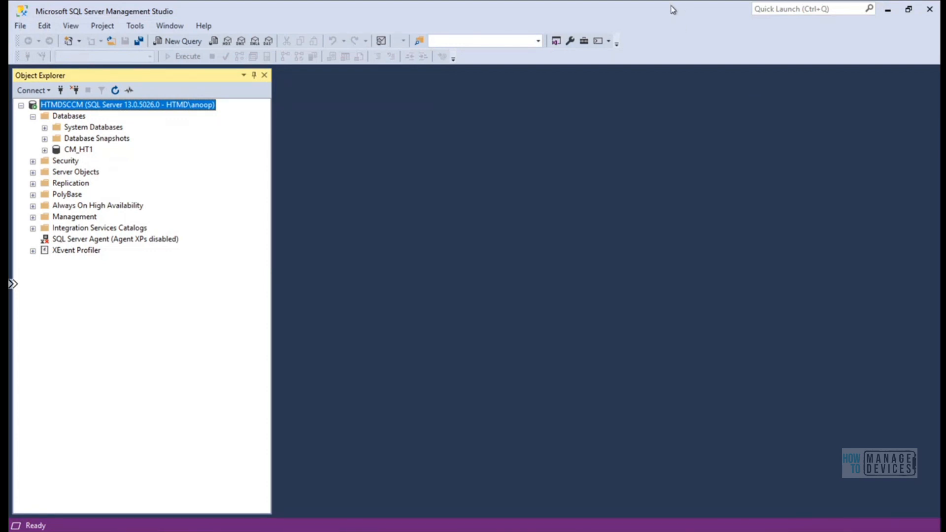
click(888, 20)
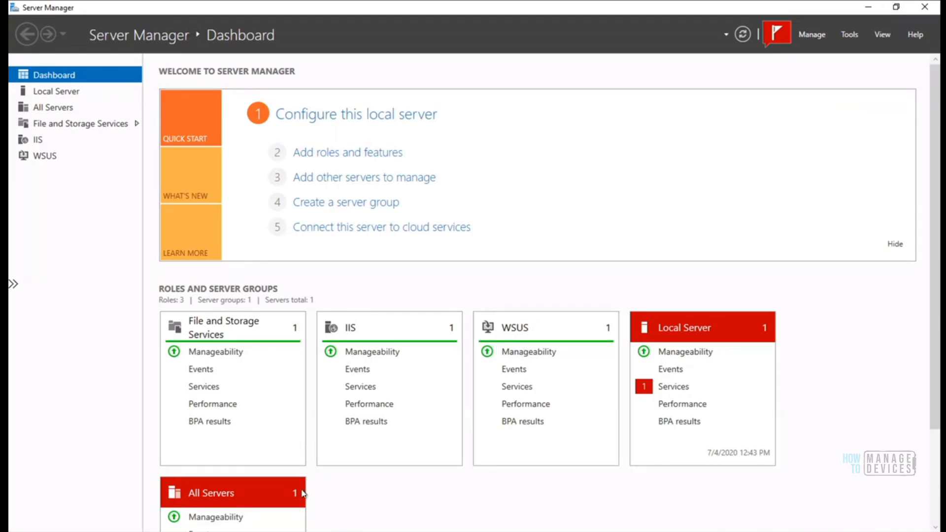
Check the notifications, then close Server Manager and reopen it from the Start menu
click(778, 35)
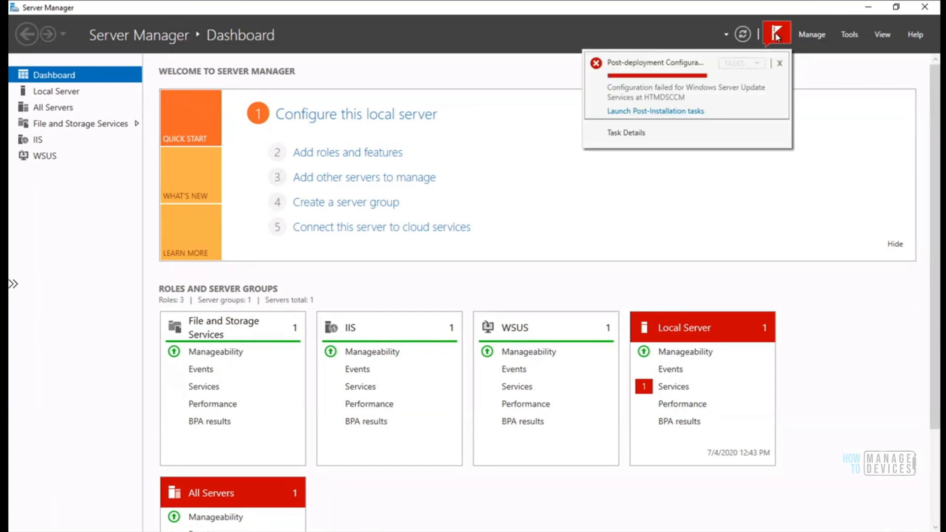
click(776, 35)
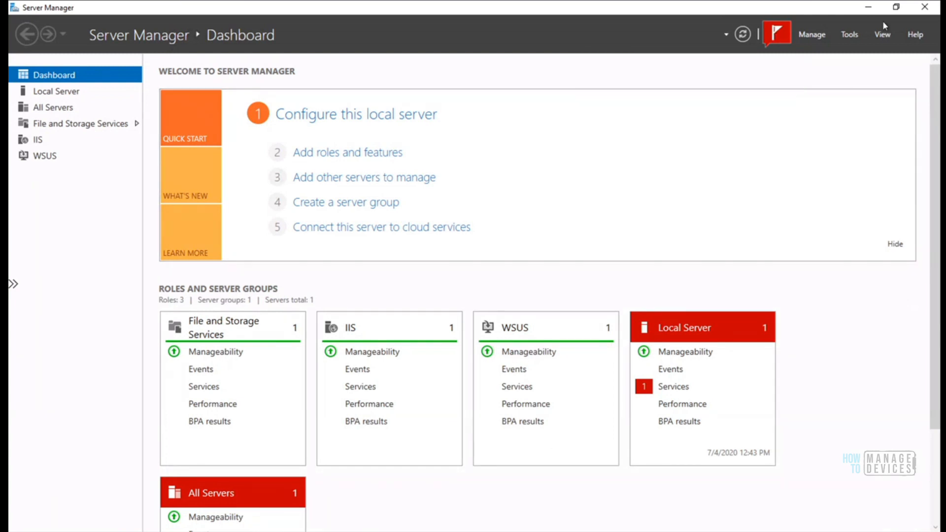
click(925, 8)
key(super)
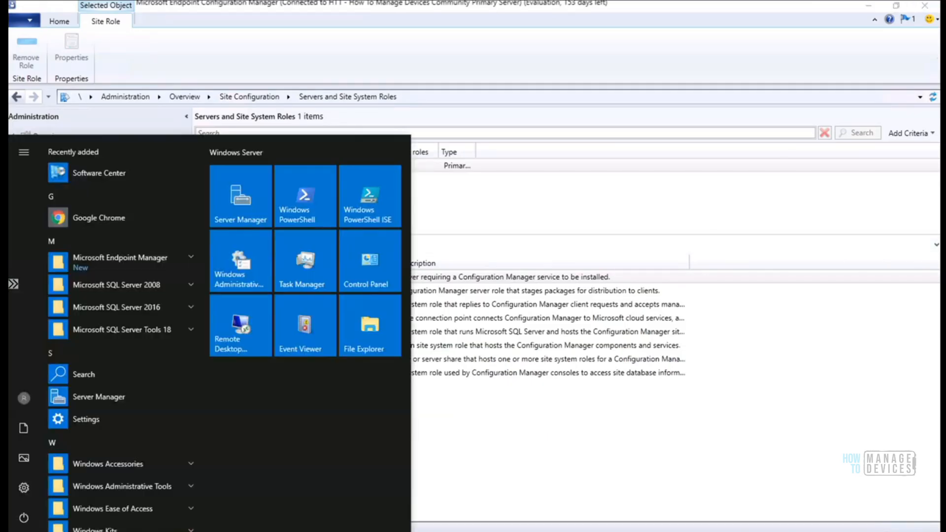
click(252, 205)
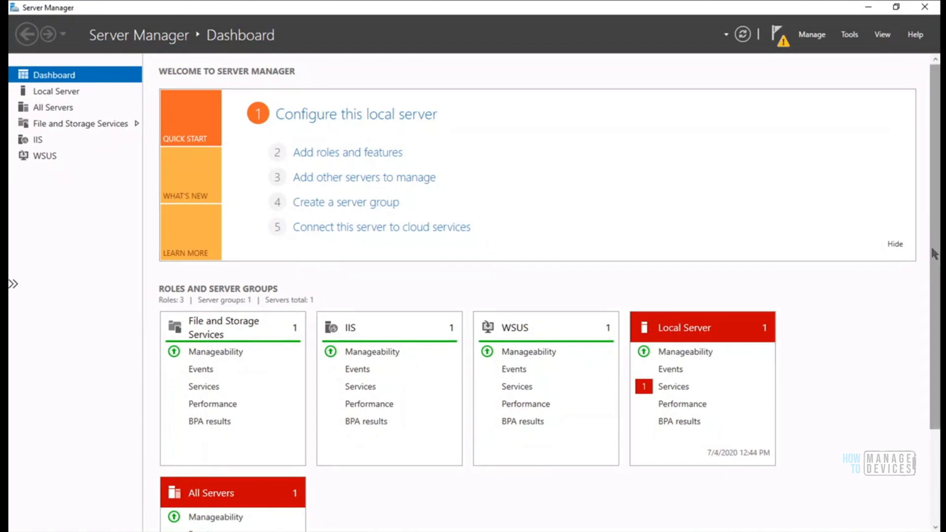
scroll(935, 255, down, 5)
scroll(918, 407, up, 5)
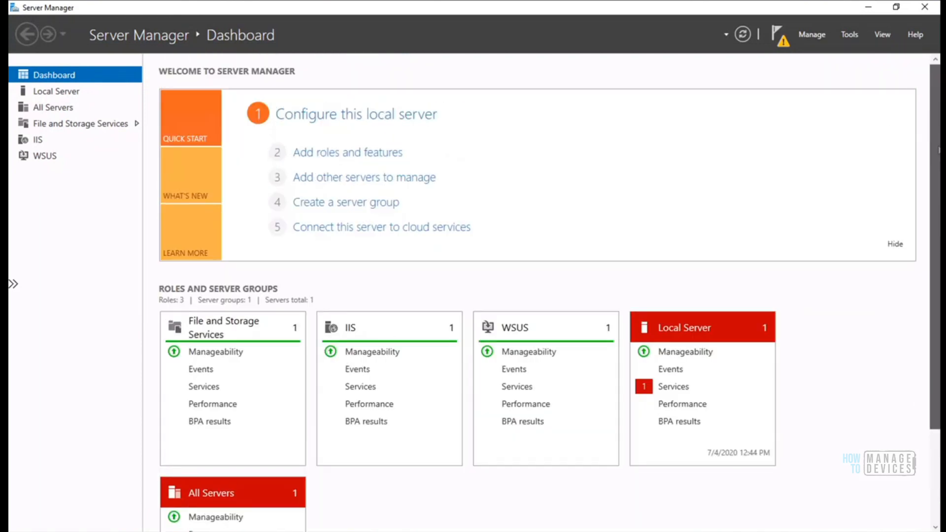
scroll(937, 257, down, 2)
scroll(937, 257, up, 2)
Rerun the WSUS post-installation tasks and view the failed task details full-screen with a widened Message column
click(781, 44)
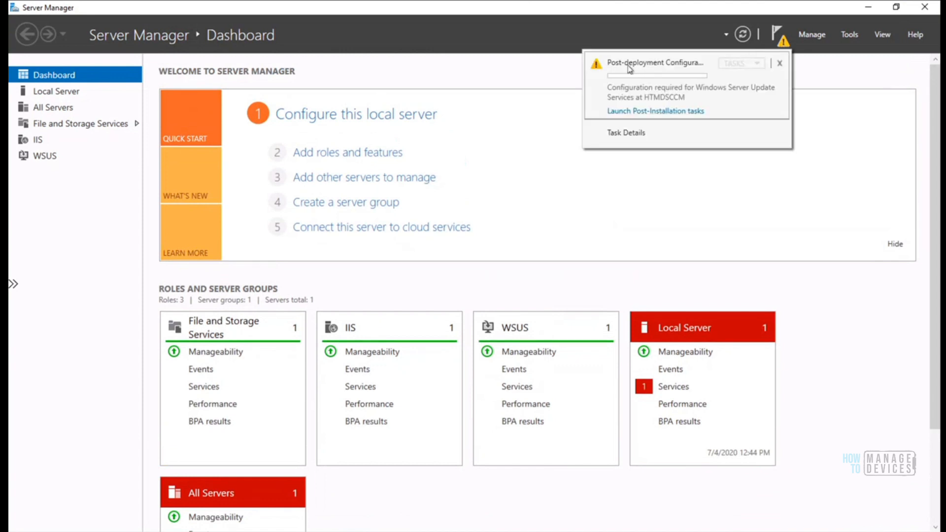
click(650, 117)
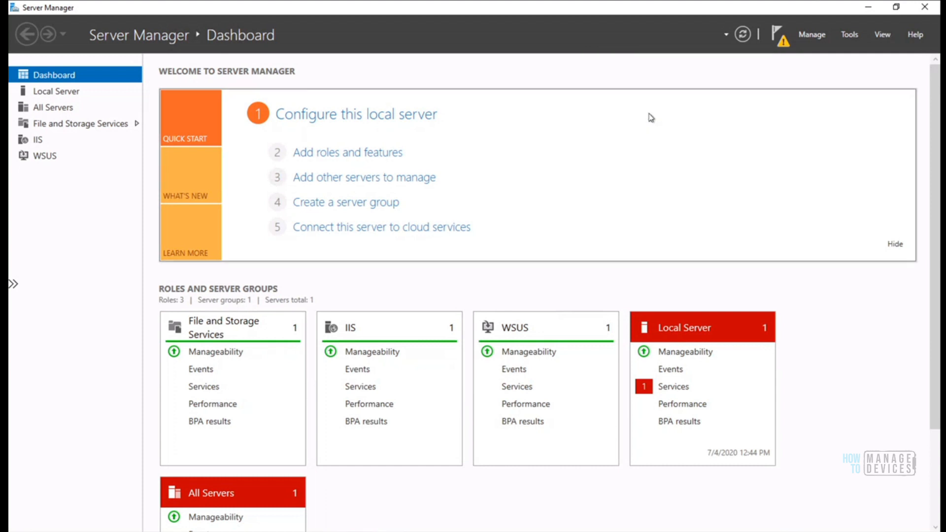
click(776, 34)
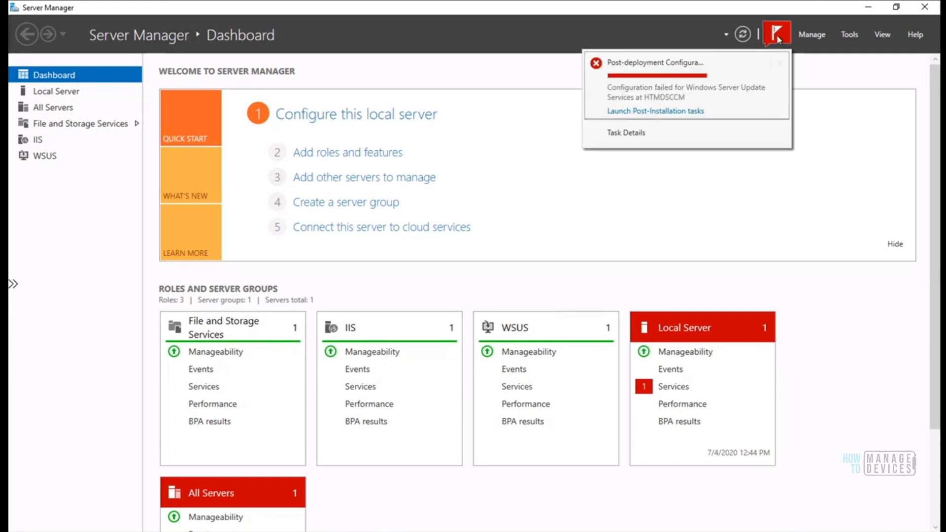
click(636, 137)
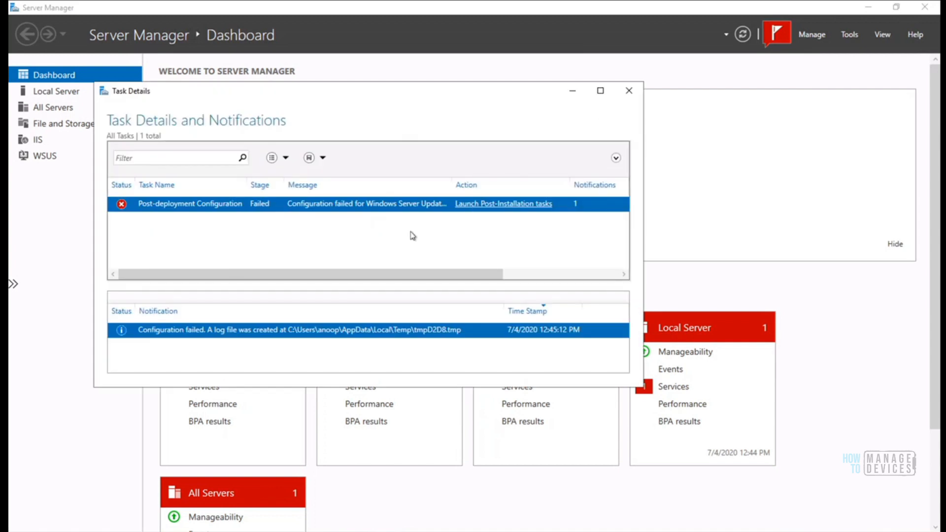
click(600, 92)
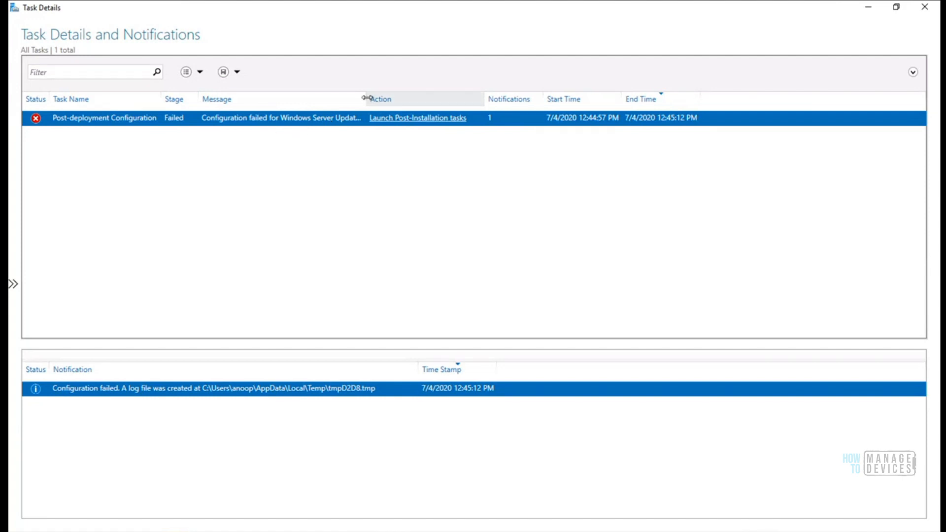
drag(366, 98, 501, 98)
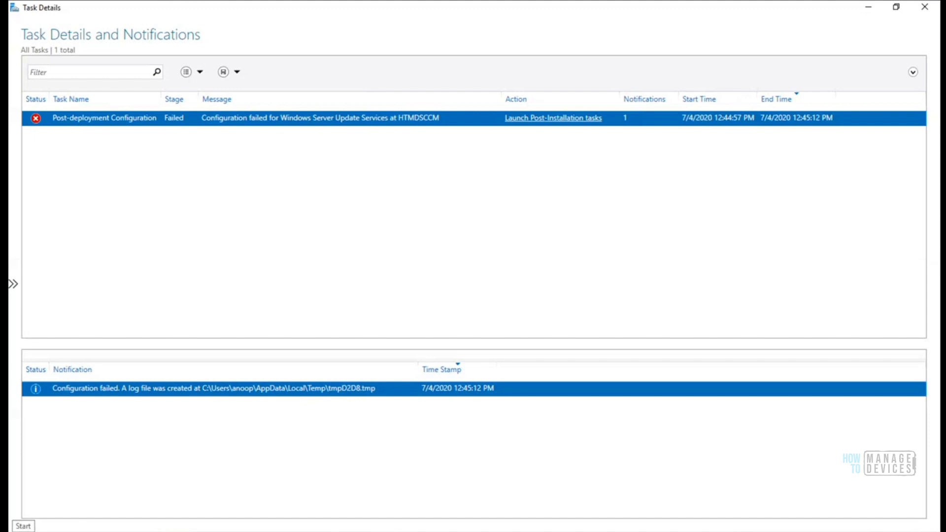
right_click(24, 526)
Open %temp% from the Run box, correcting a mistyped path, and select tmpD2D8.tmp in Temp
click(55, 490)
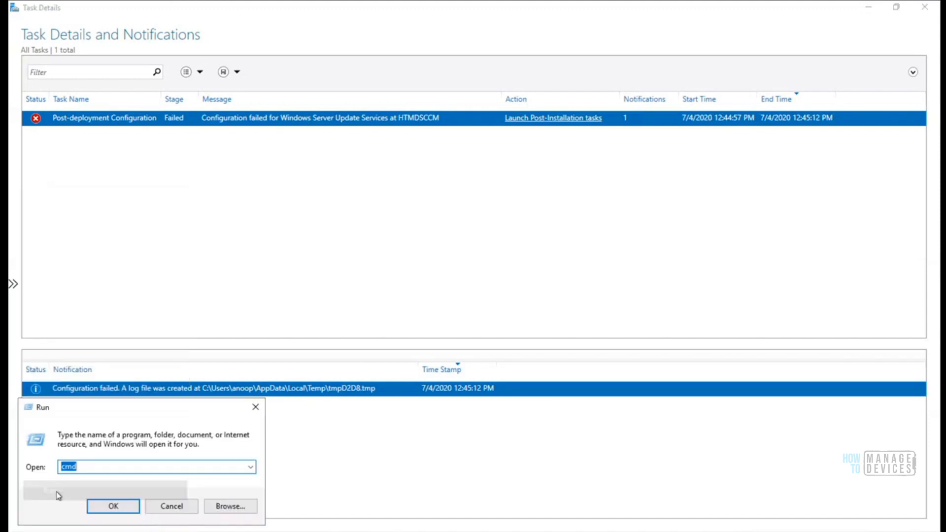
text(5temp)
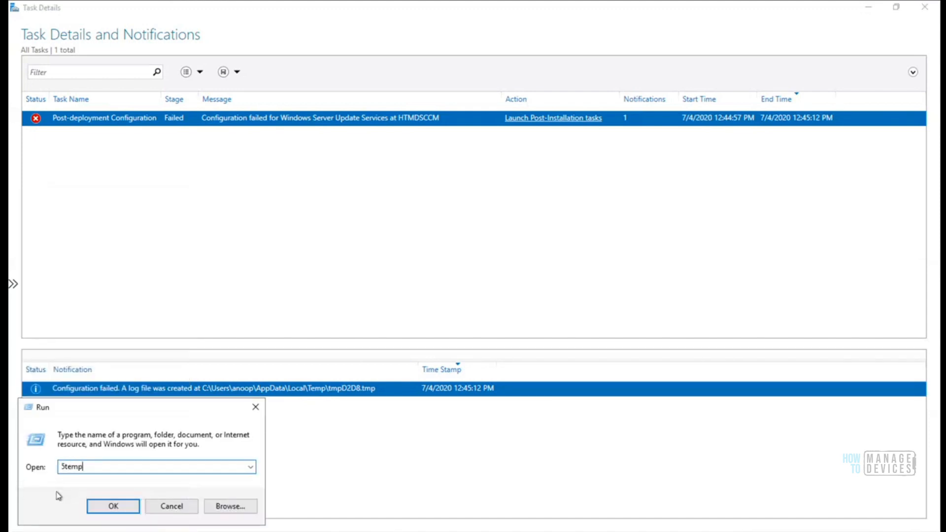
text(%)
key(Return)
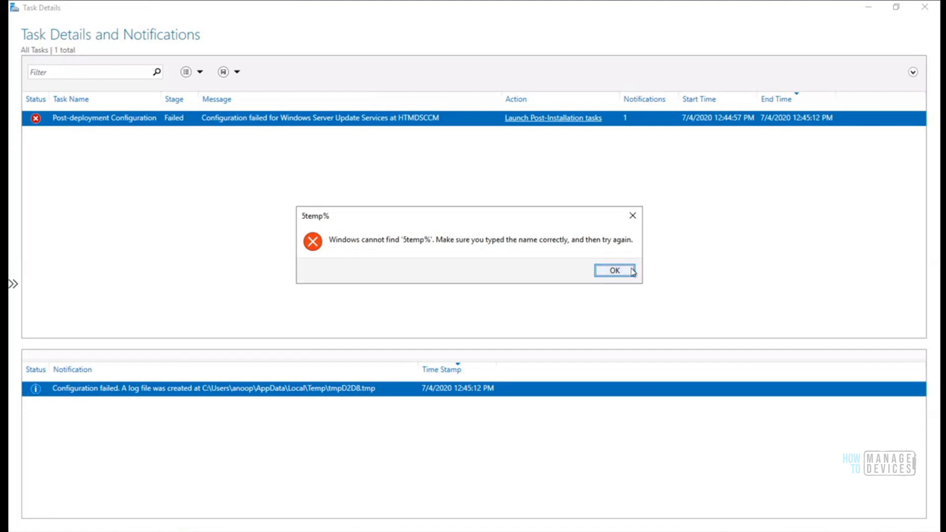
click(614, 271)
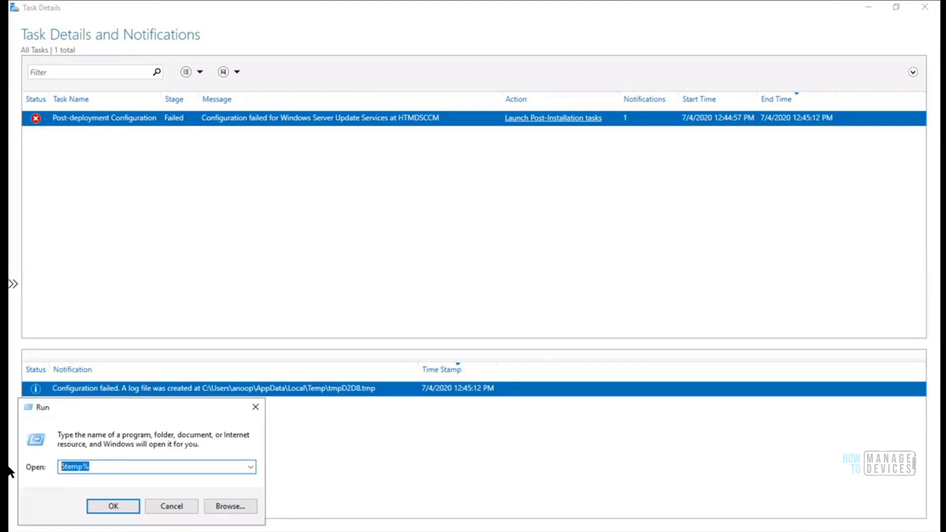
text(%temp)
key(Return)
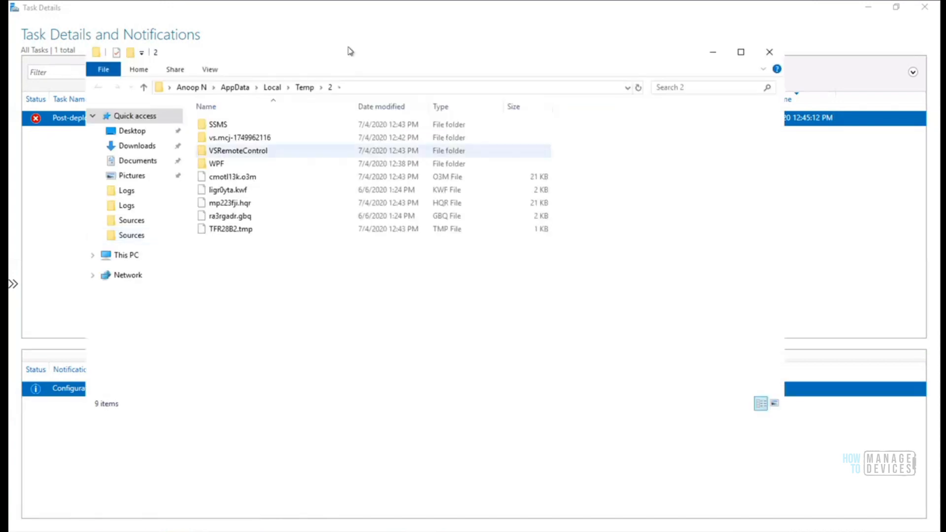
drag(338, 53, 659, 175)
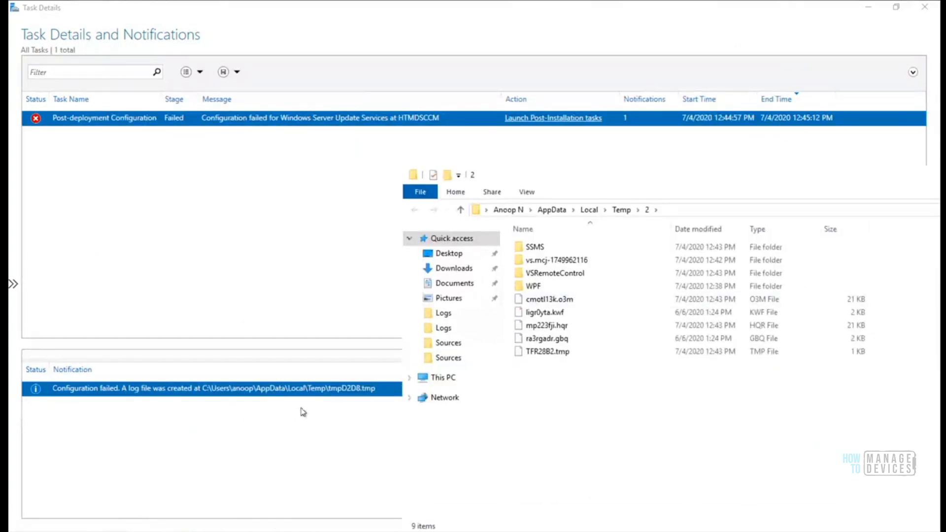
click(616, 216)
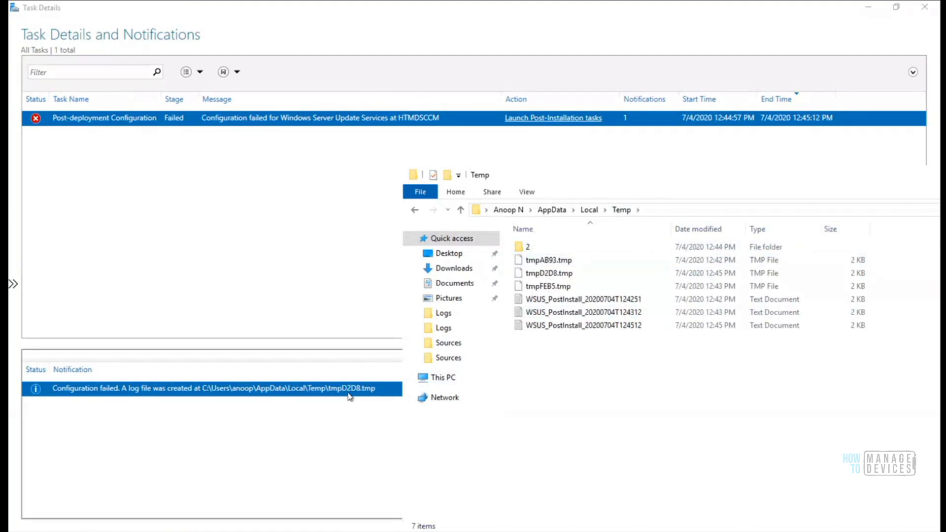
click(548, 275)
Open tmpD2D8.tmp in Notepad using Open with
right_click(548, 275)
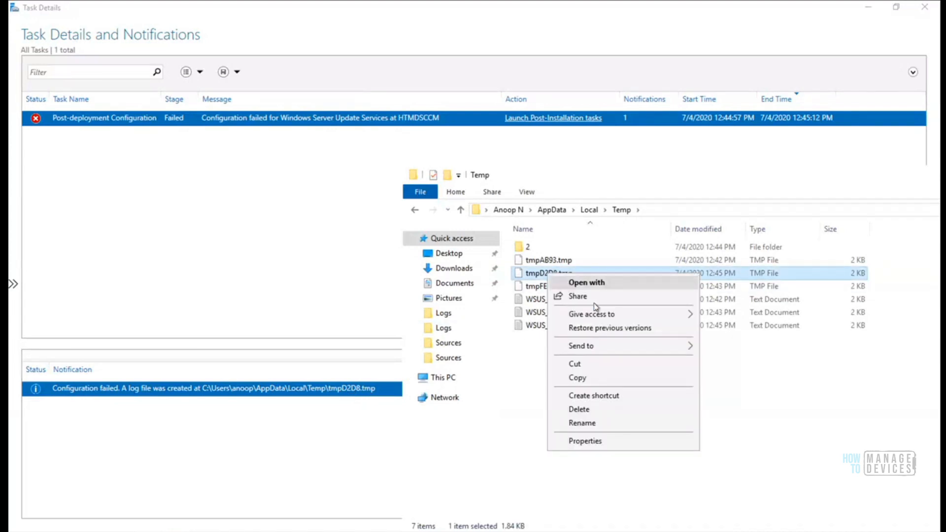
click(643, 286)
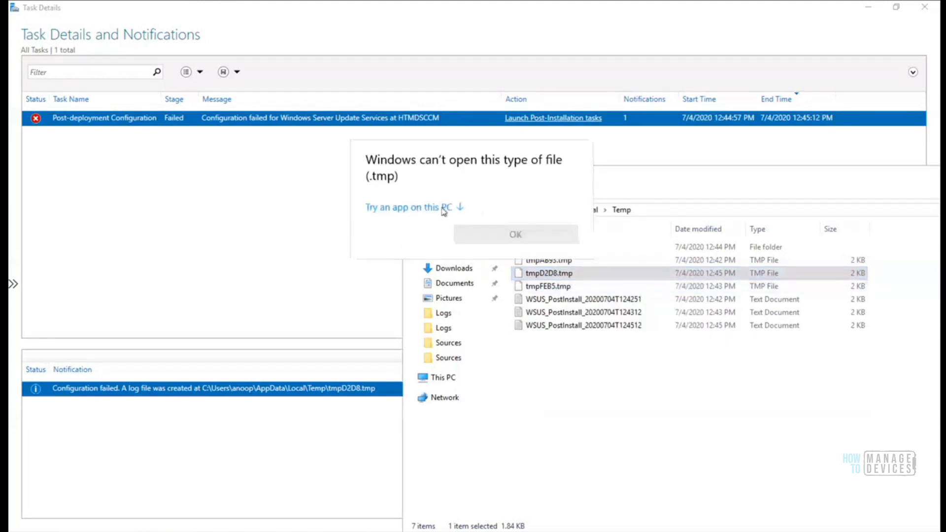
click(443, 208)
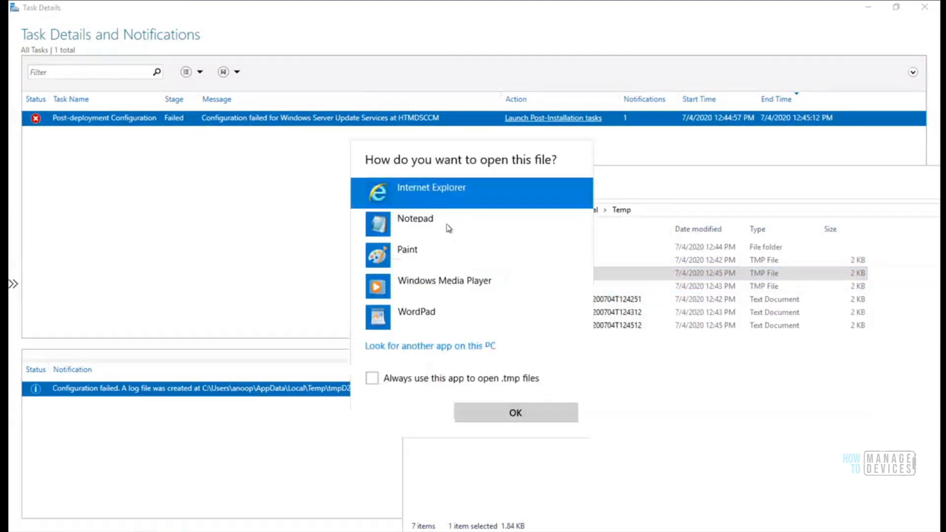
click(413, 226)
click(492, 414)
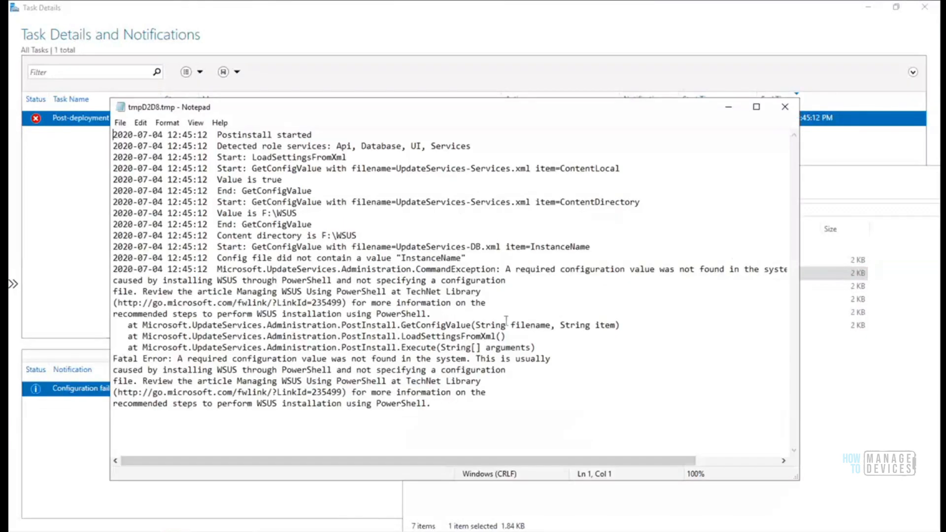
Maximize Notepad, highlight the CommandException error and the WSUS PowerShell line, then close it
click(756, 107)
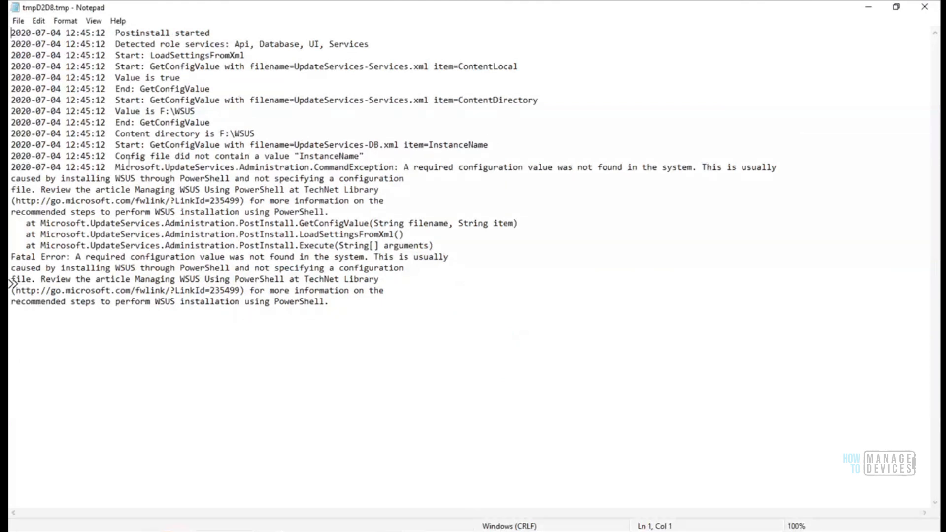
drag(115, 168, 781, 176)
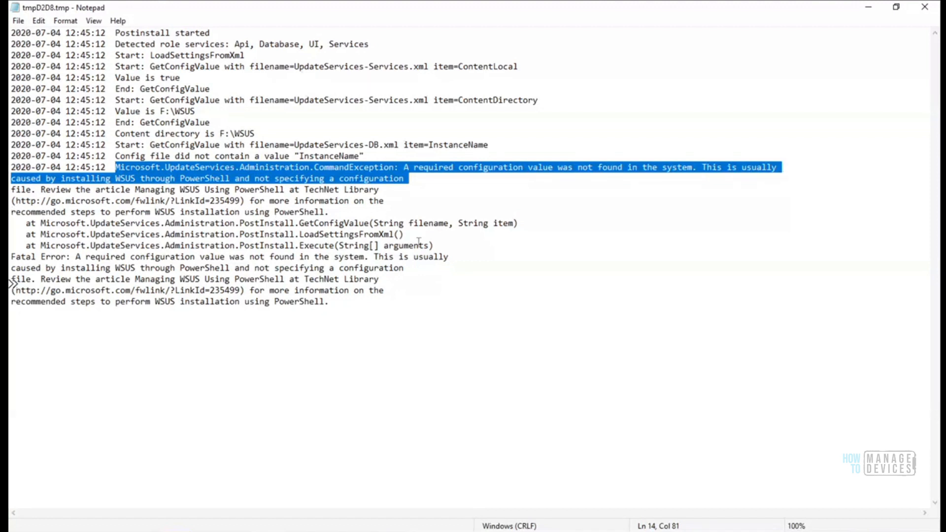
drag(424, 269, 18, 269)
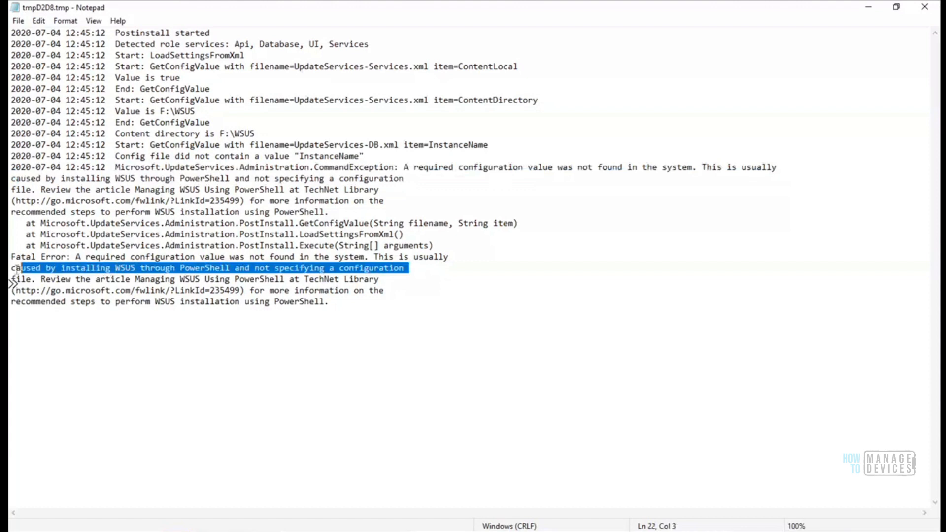
click(928, 7)
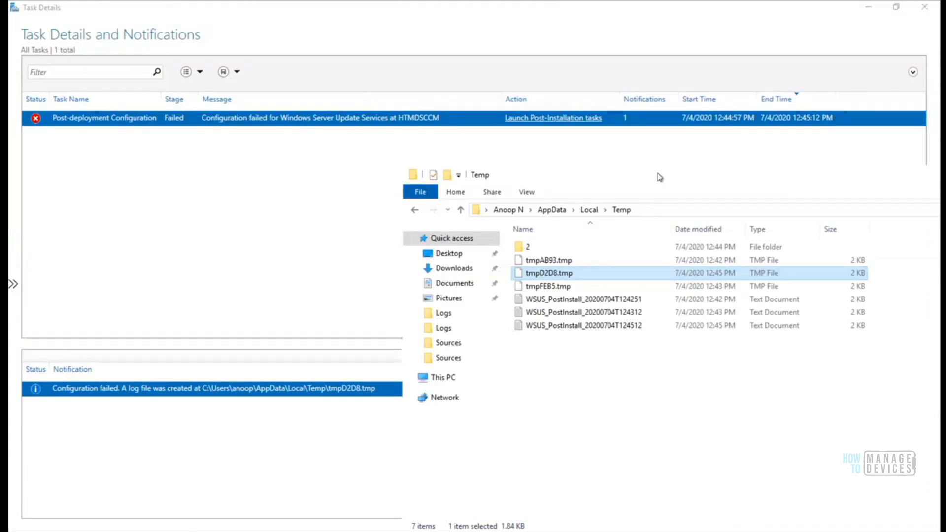
Close the Temp folder and Task Details windows and open the WSUS page in Server Manager
drag(603, 171, 496, 146)
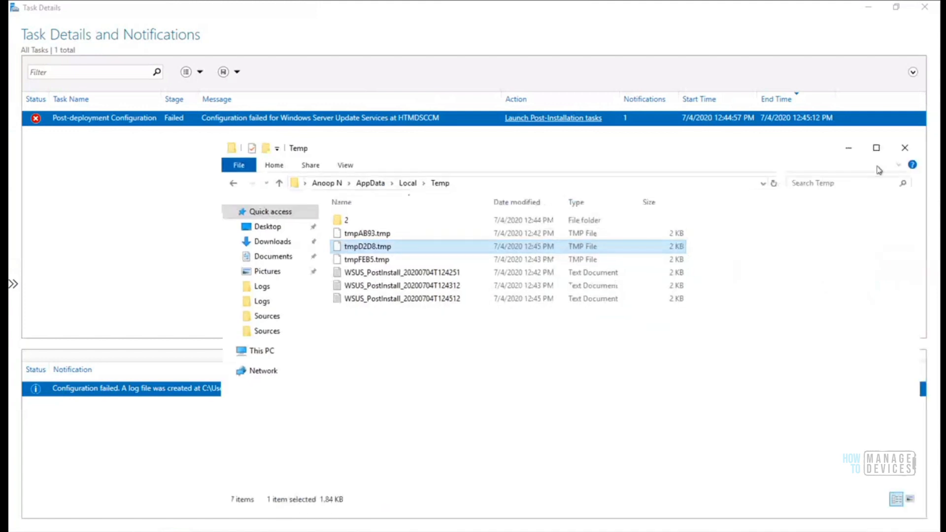
click(849, 148)
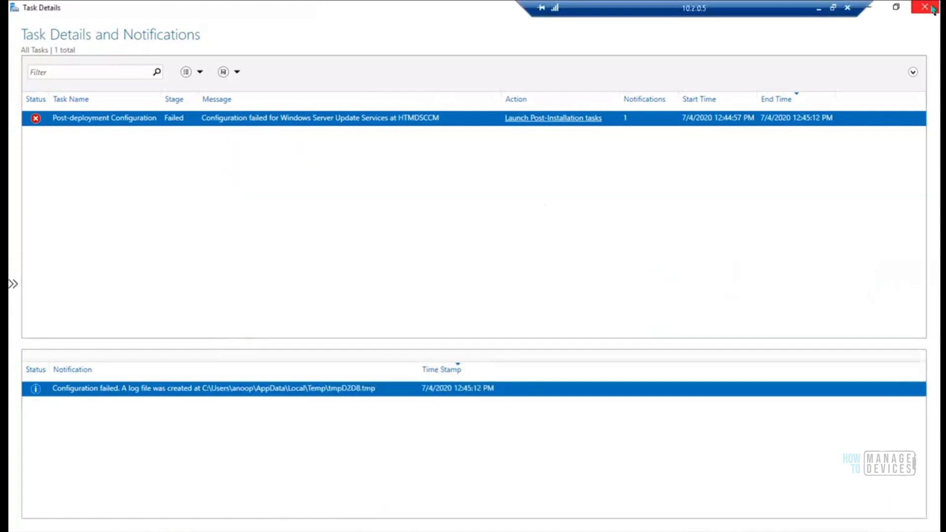
click(925, 7)
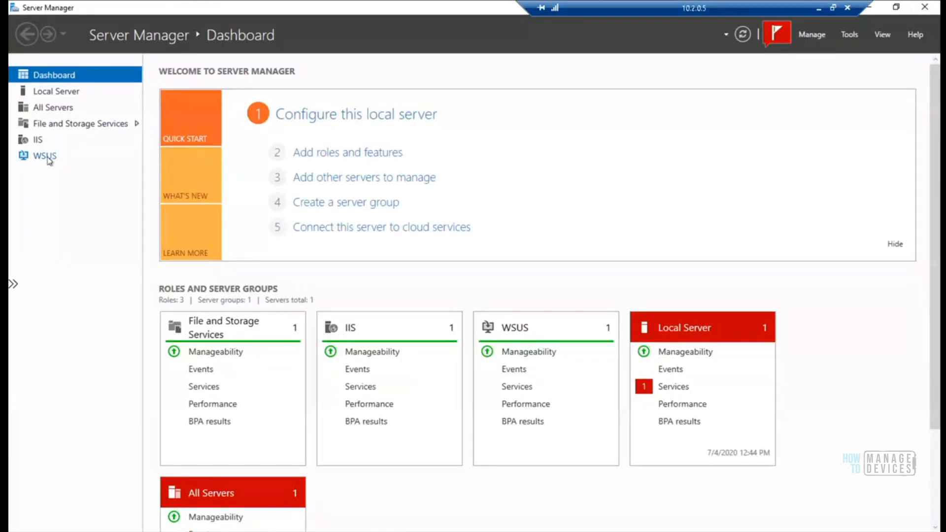
click(47, 157)
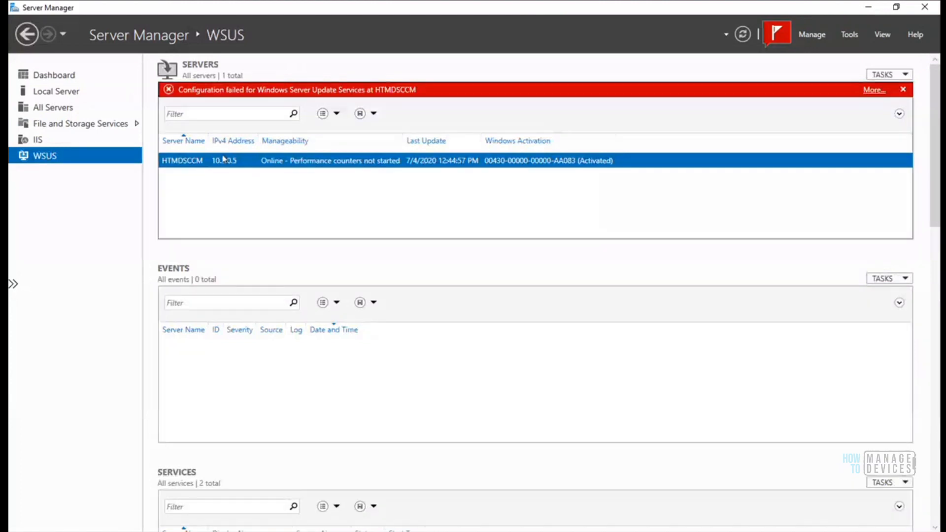
Inspect HTMDSCCM's actions, the notifications and the Manage menu, then switch to the Configuration Manager console
right_click(226, 160)
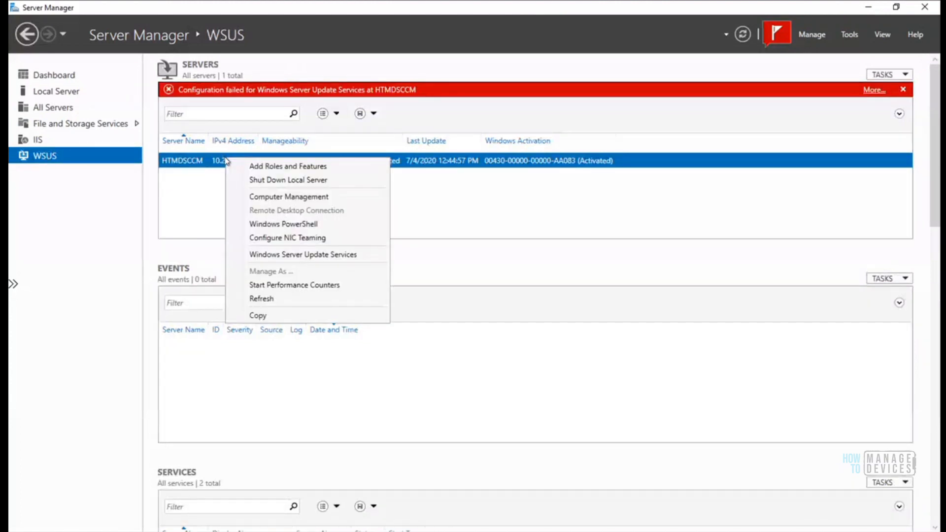
click(428, 236)
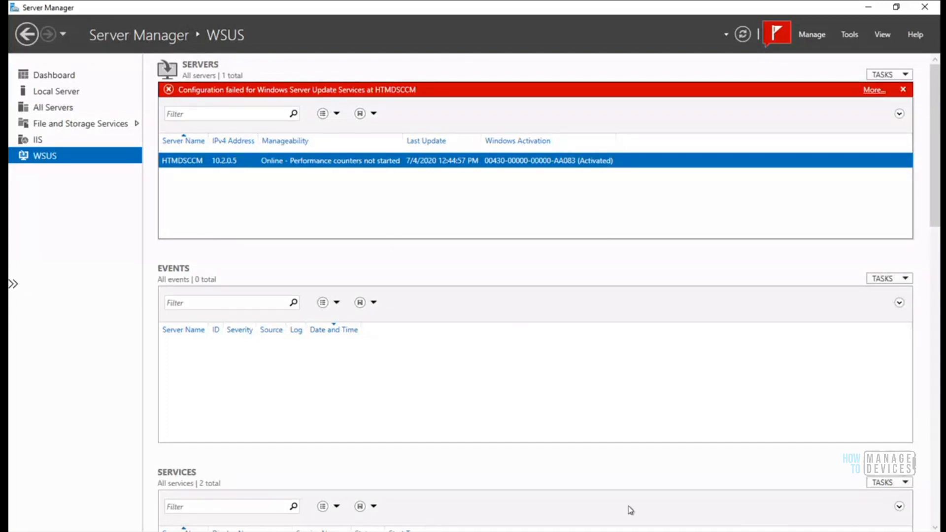
click(777, 31)
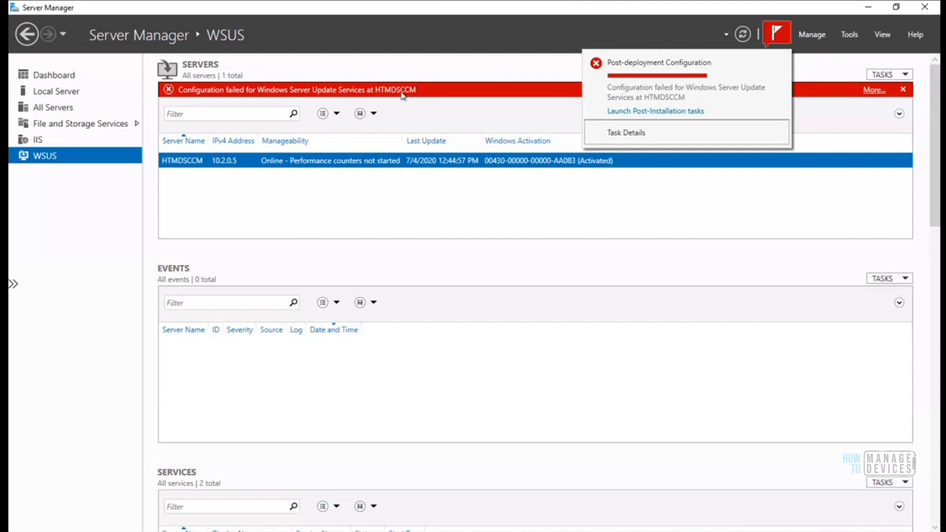
click(817, 37)
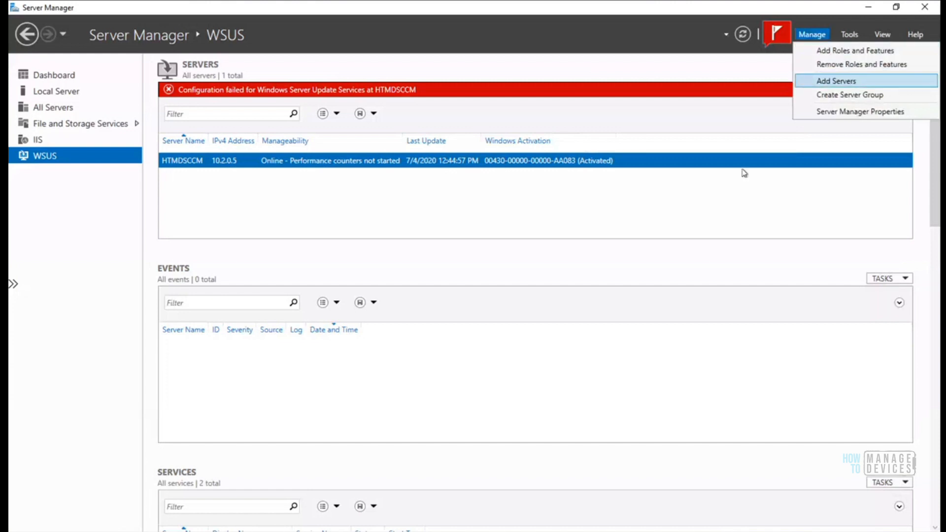
click(674, 216)
click(276, 531)
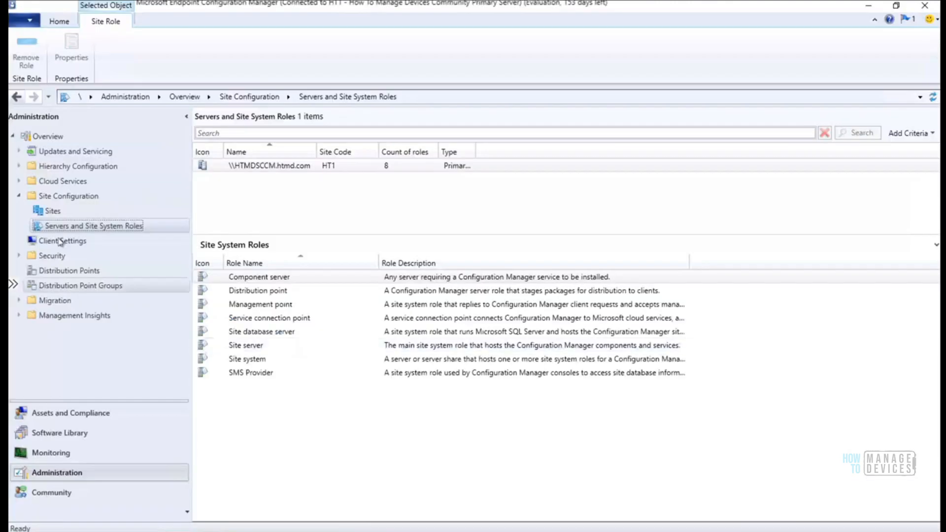
Choose Create Site System Server from the Servers and Site System Roles context menu
right_click(132, 227)
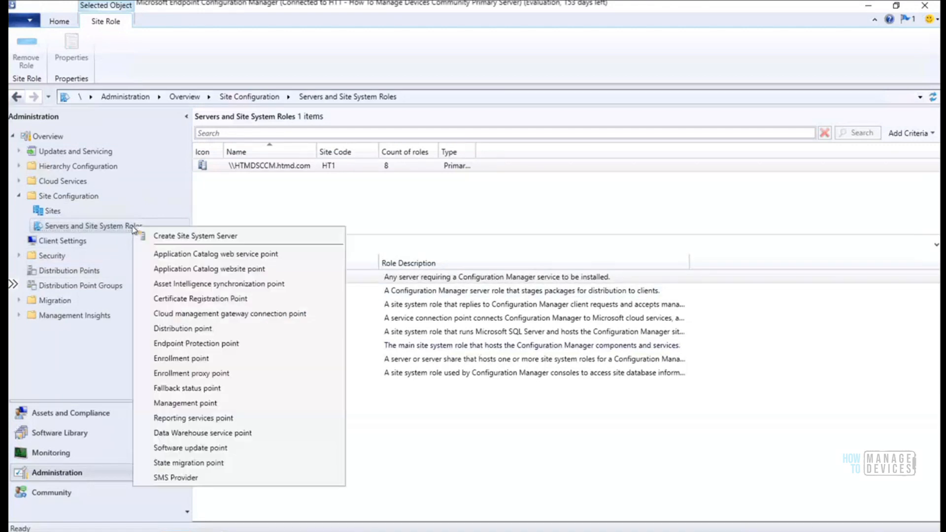
click(190, 238)
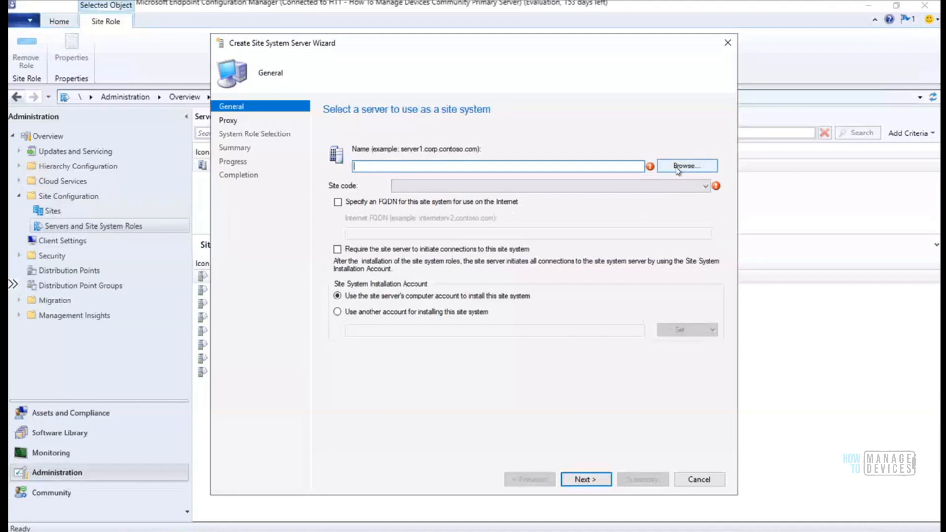
Cancel the Select Computer browse, then exit the Create Site System Server Wizard without saving
click(676, 167)
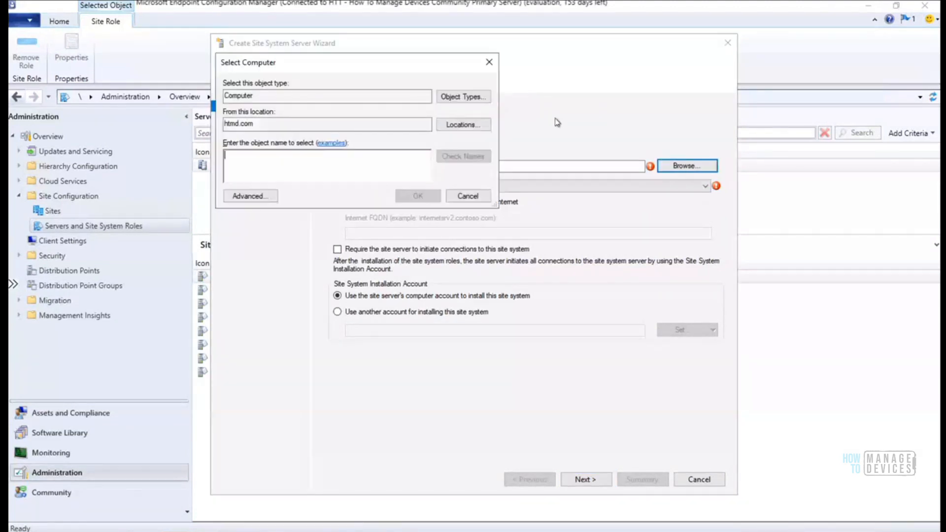
click(466, 197)
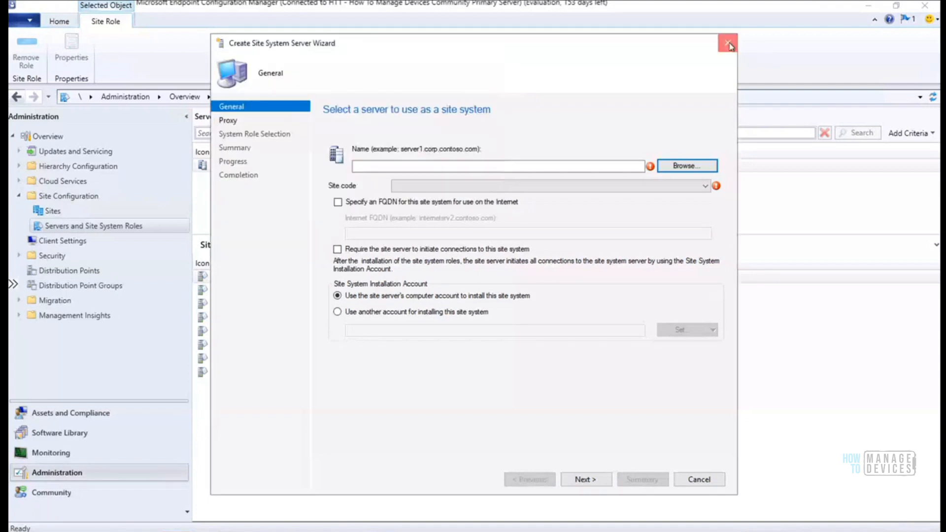
click(728, 44)
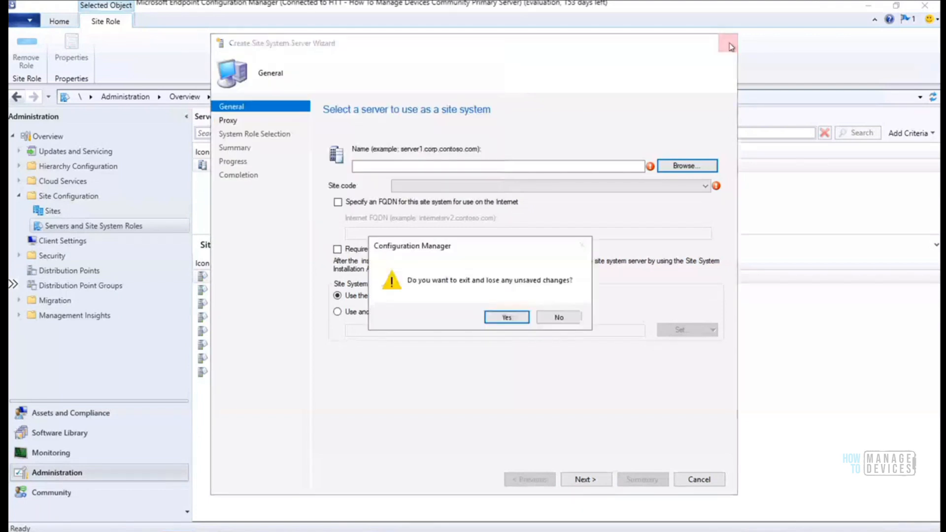
click(517, 324)
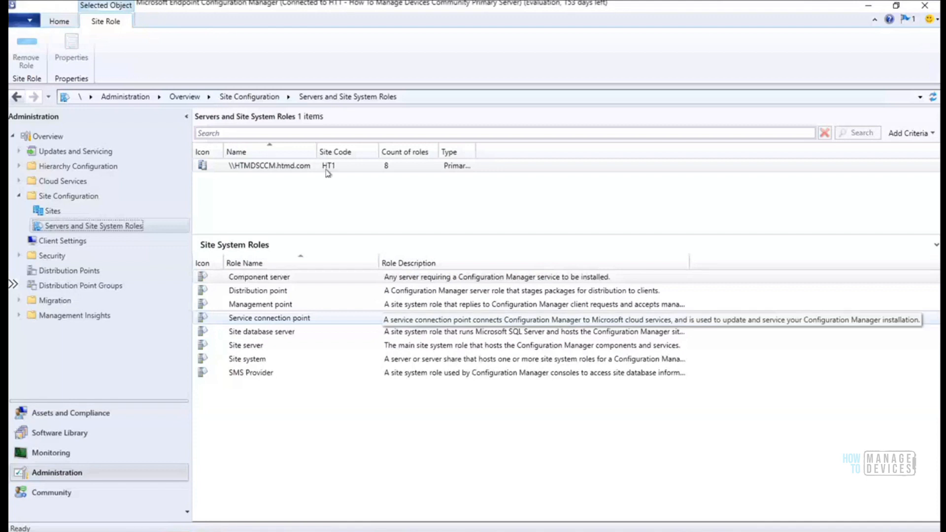
Choose Add Site System Roles from the \\HTMDSCCM.htmd.com server's context menu
right_click(295, 166)
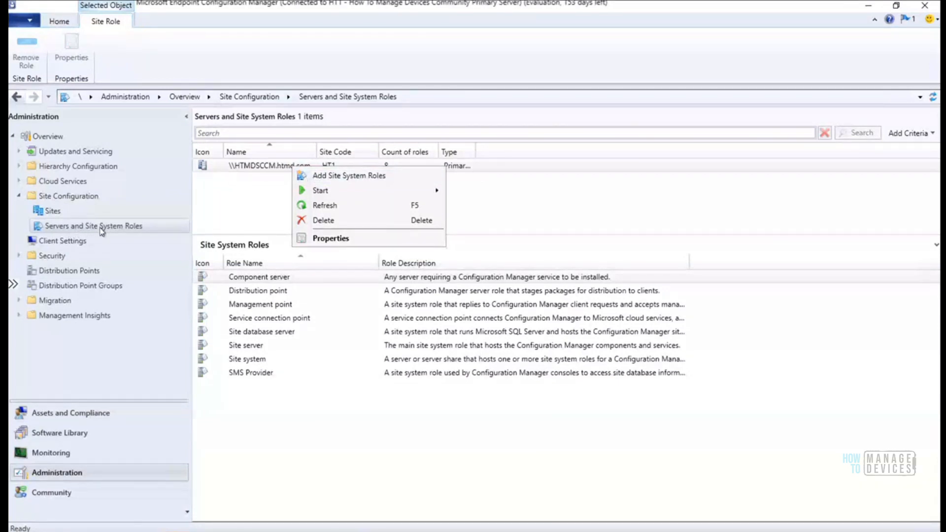
click(320, 177)
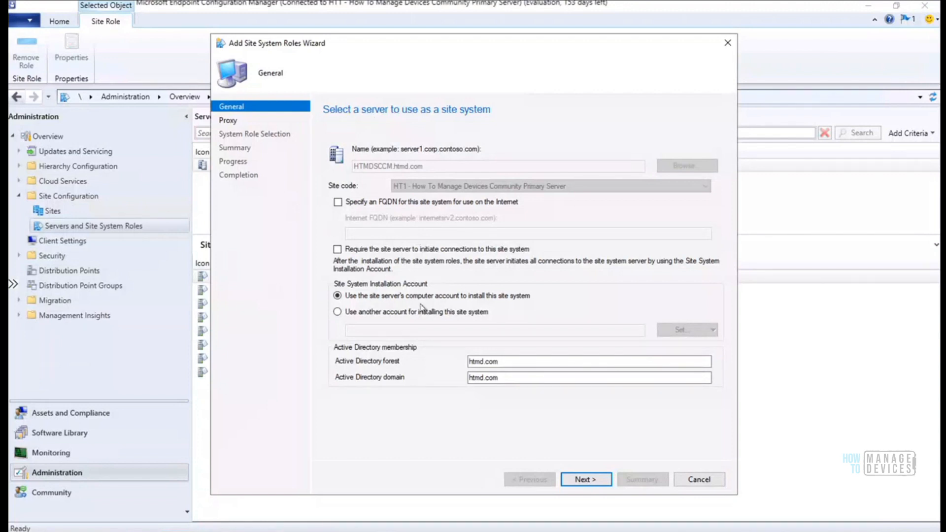
drag(464, 43, 473, 24)
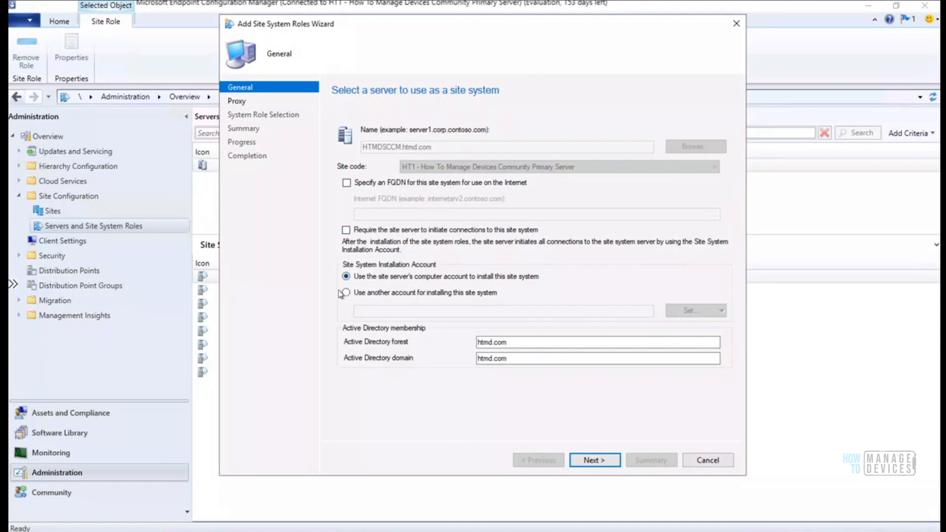
click(366, 292)
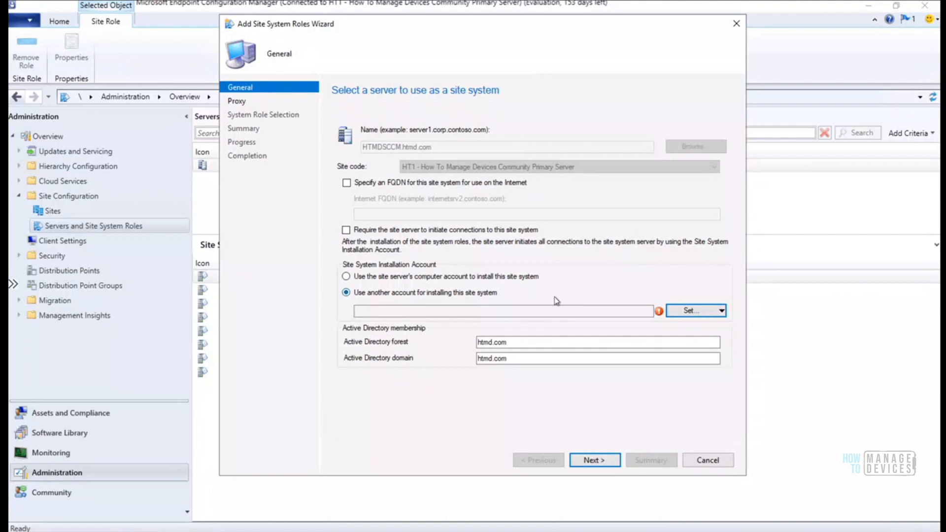
click(347, 231)
click(346, 230)
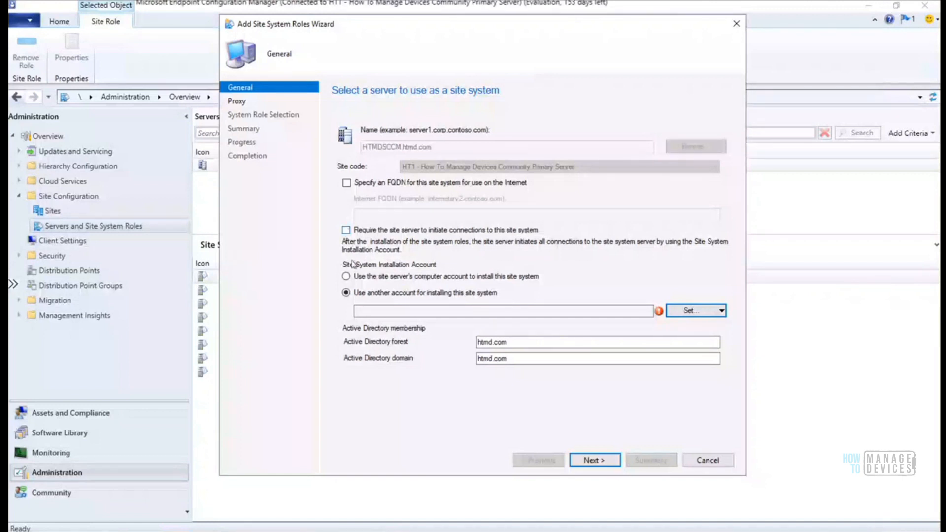
click(355, 276)
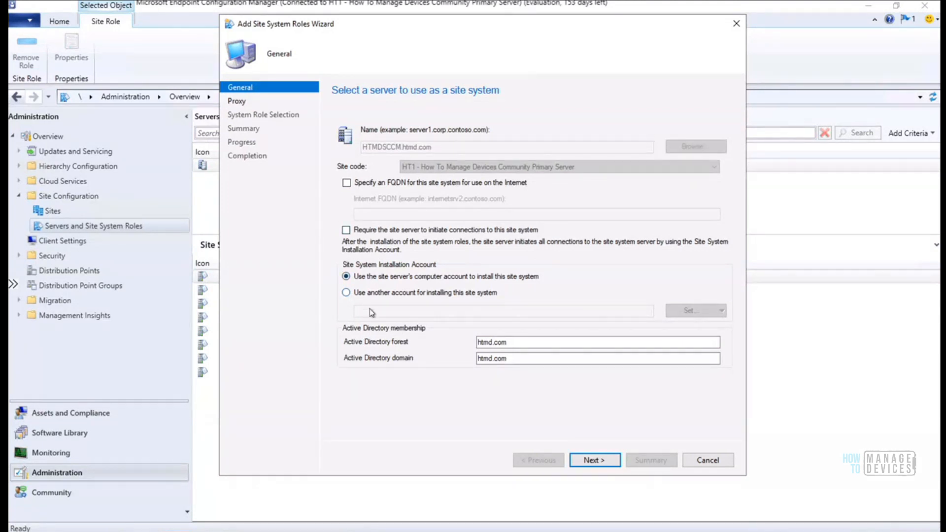
Keep the site server's computer account for installation and continue to the Proxy page
click(389, 294)
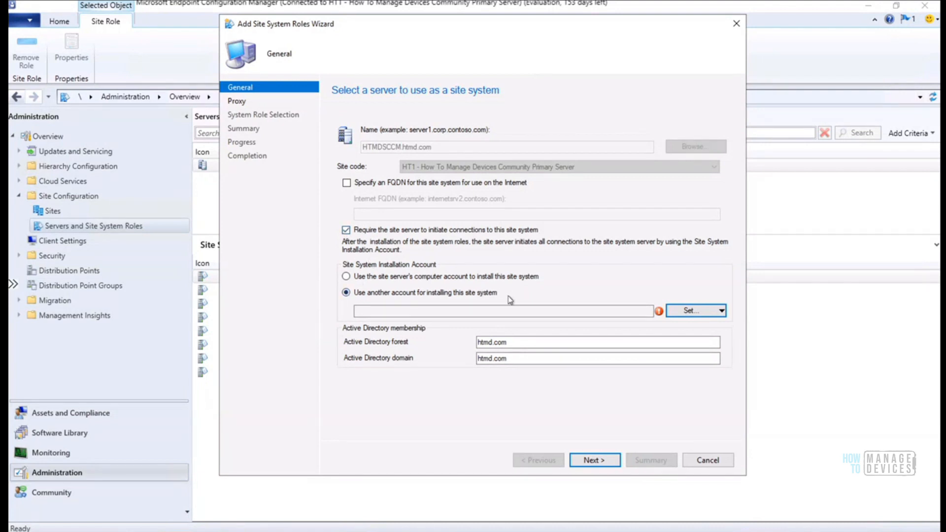
click(346, 277)
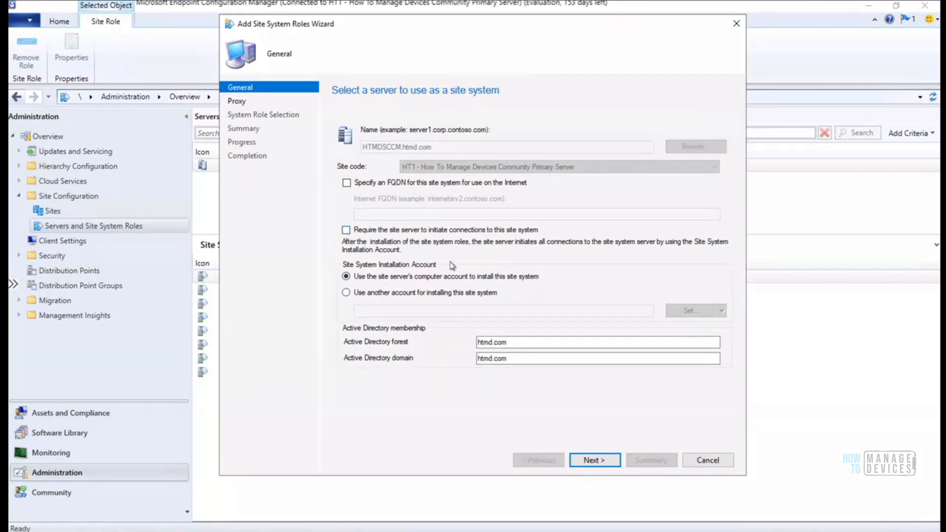
click(595, 460)
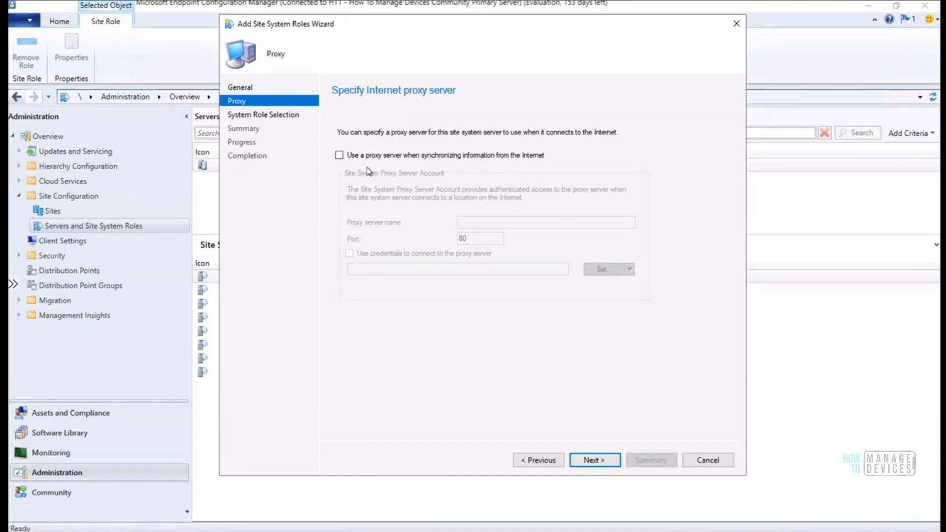
Enable a proxy server with port 8080 and try proxy credentials with the Set account choices
click(341, 157)
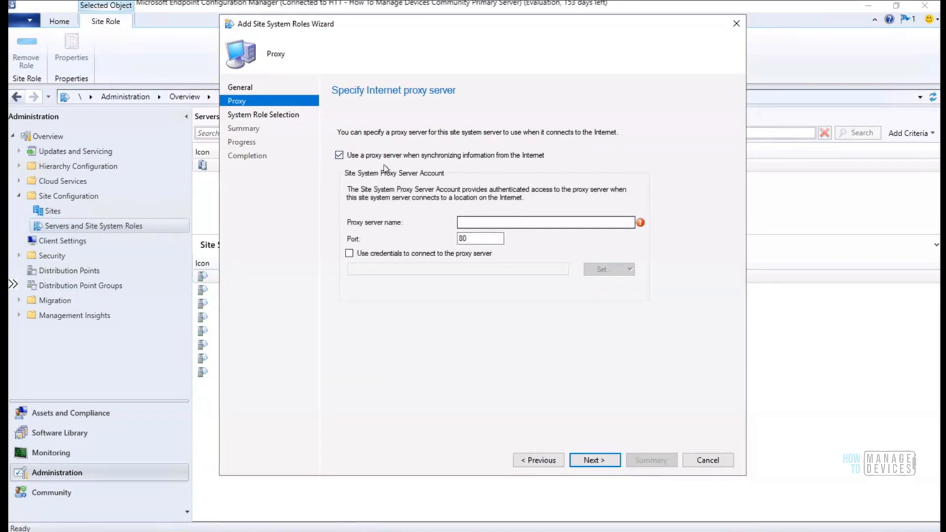
click(483, 221)
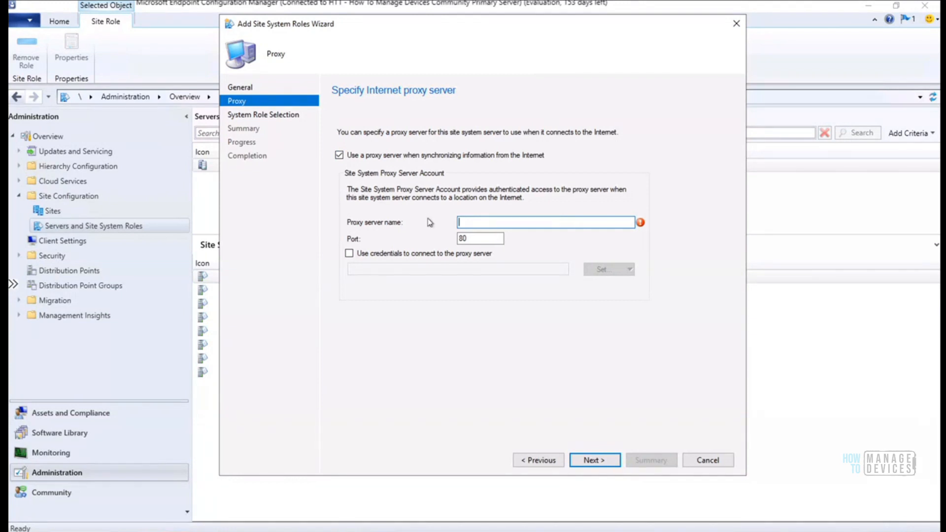
click(495, 239)
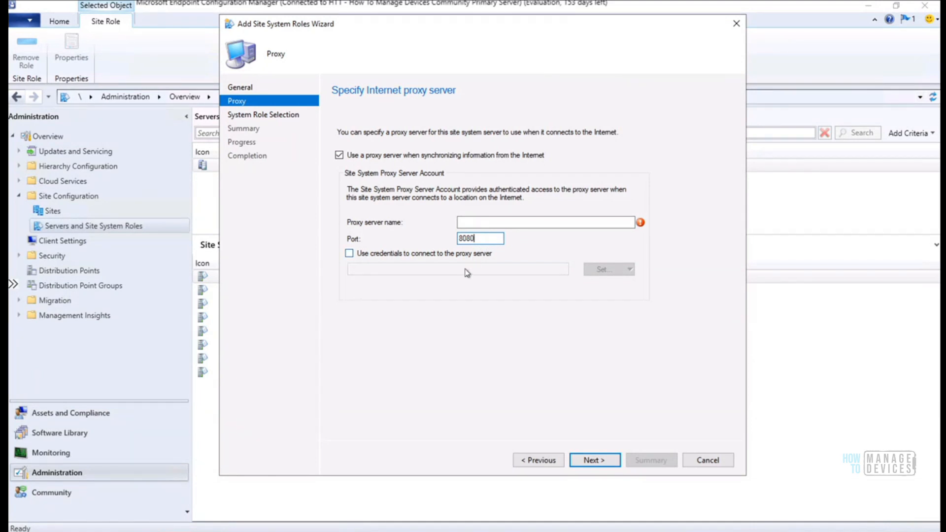
click(404, 255)
click(614, 273)
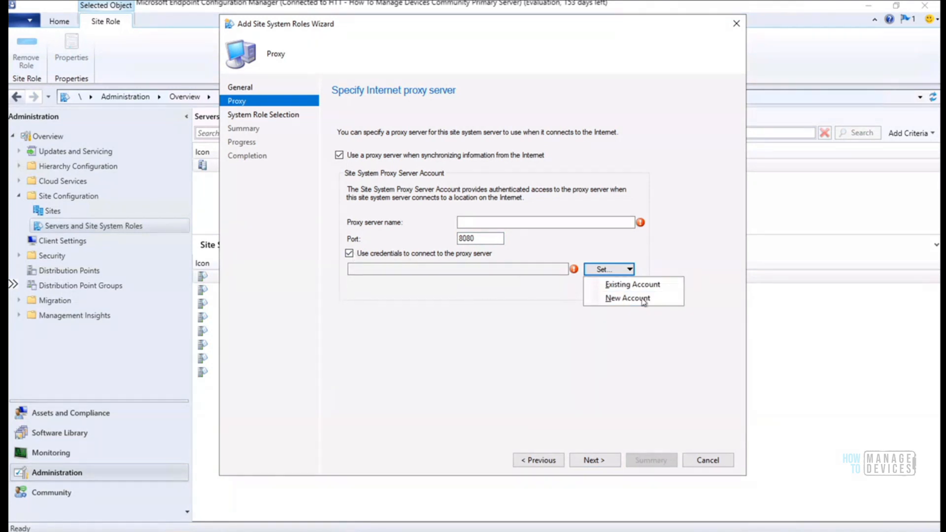
Turn proxy credentials and the proxy server back off, then continue past the proxy page
click(374, 253)
click(375, 253)
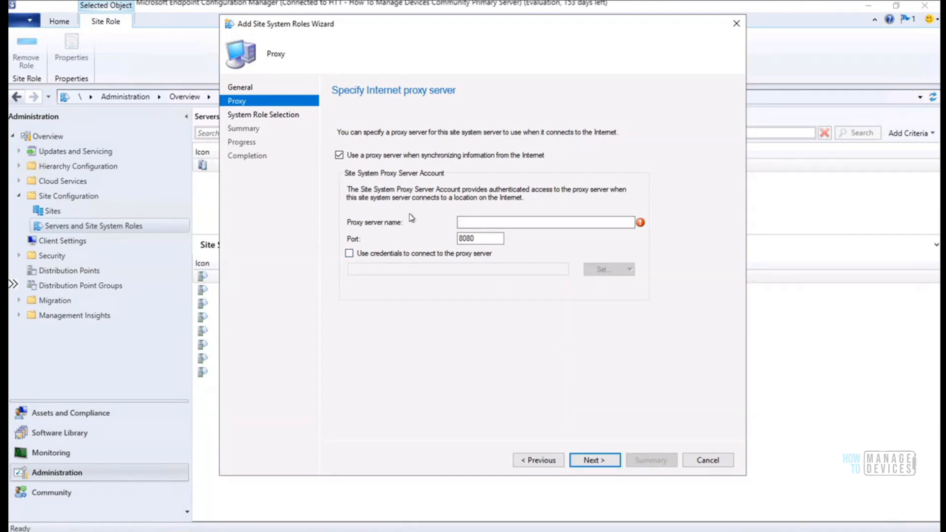
click(367, 259)
click(367, 256)
click(376, 158)
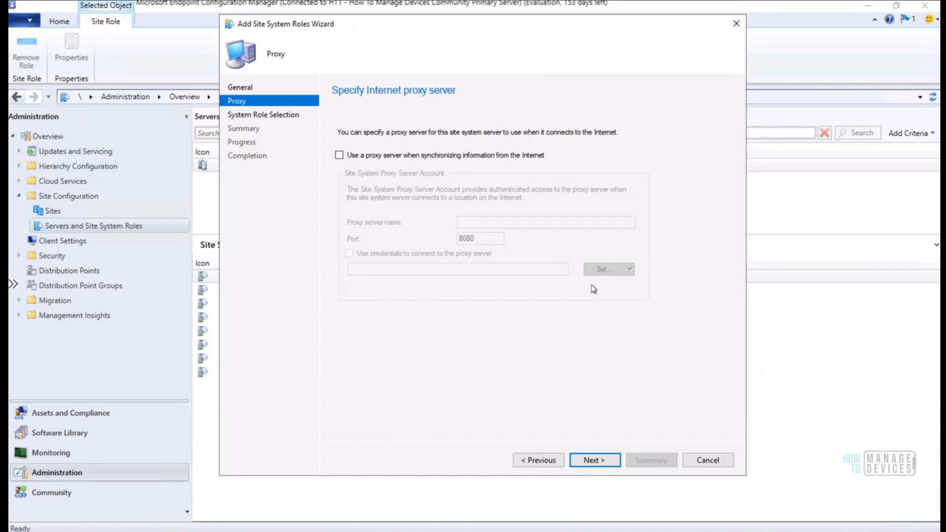
click(598, 462)
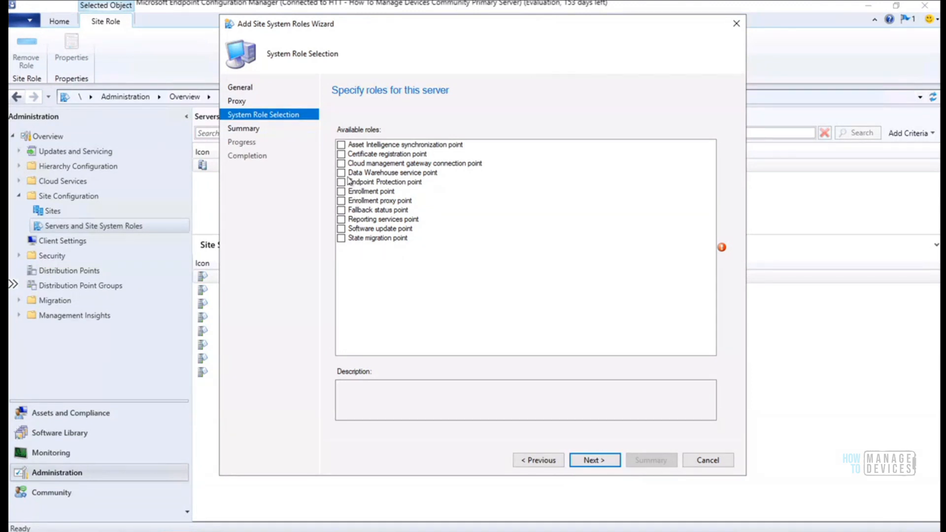
Tick the Software update point role on the System Role Selection page
click(342, 229)
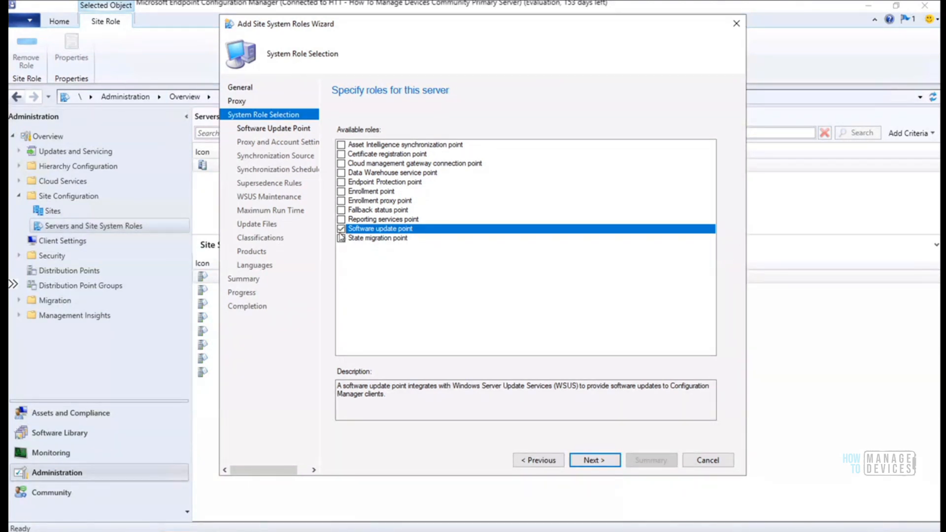
Select the Software update point description text a few times, then advance to its settings page
drag(388, 395, 327, 380)
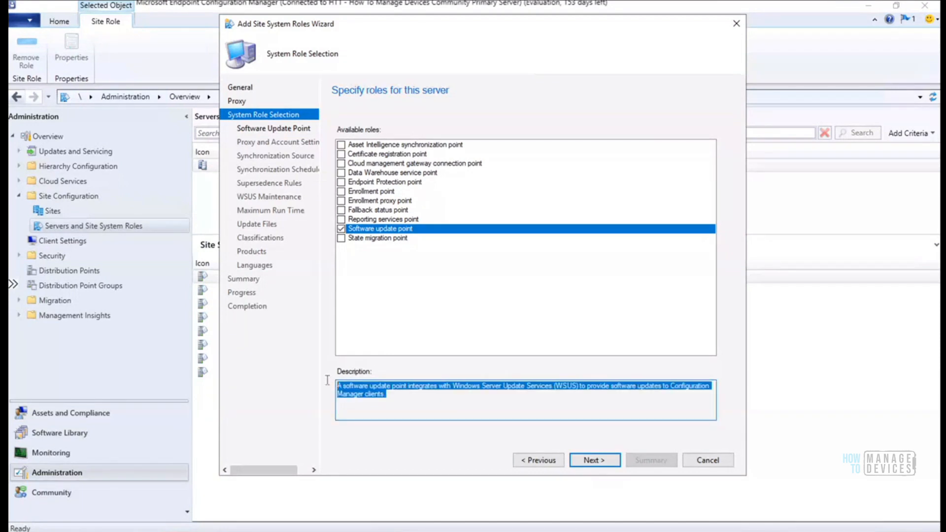
click(411, 398)
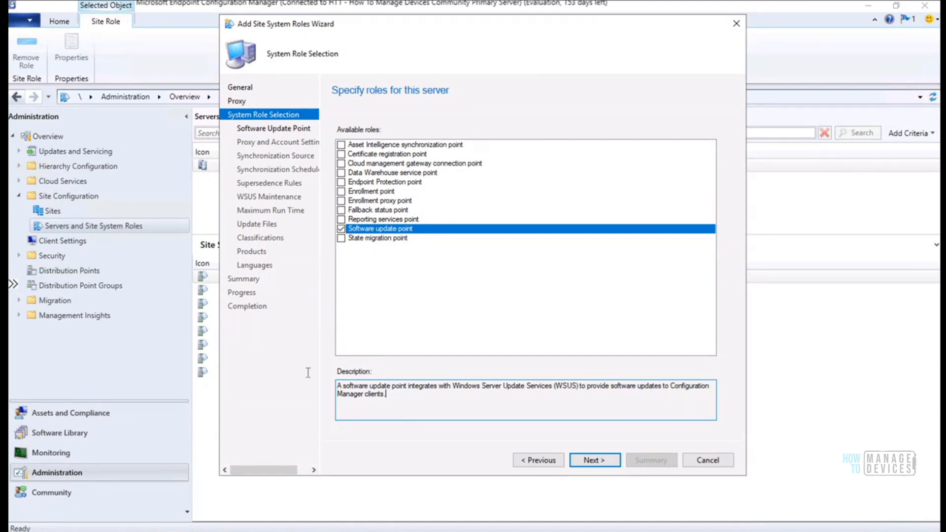
key(ctrl+a)
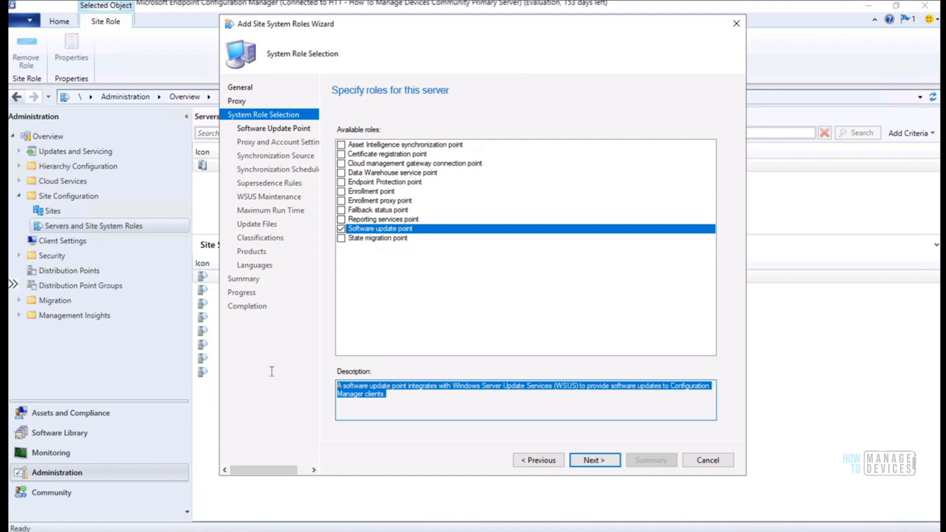
click(428, 399)
key(ctrl+a)
click(389, 400)
drag(384, 394, 329, 383)
click(426, 399)
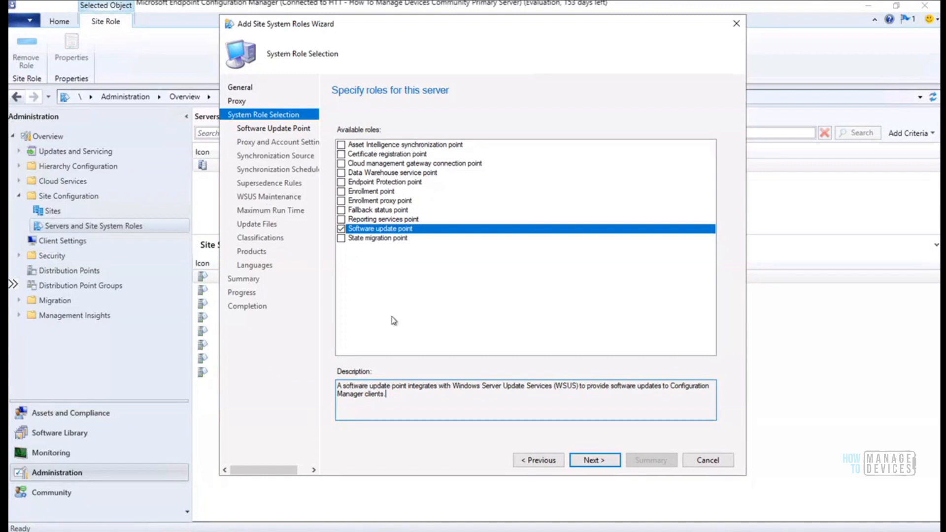
click(590, 460)
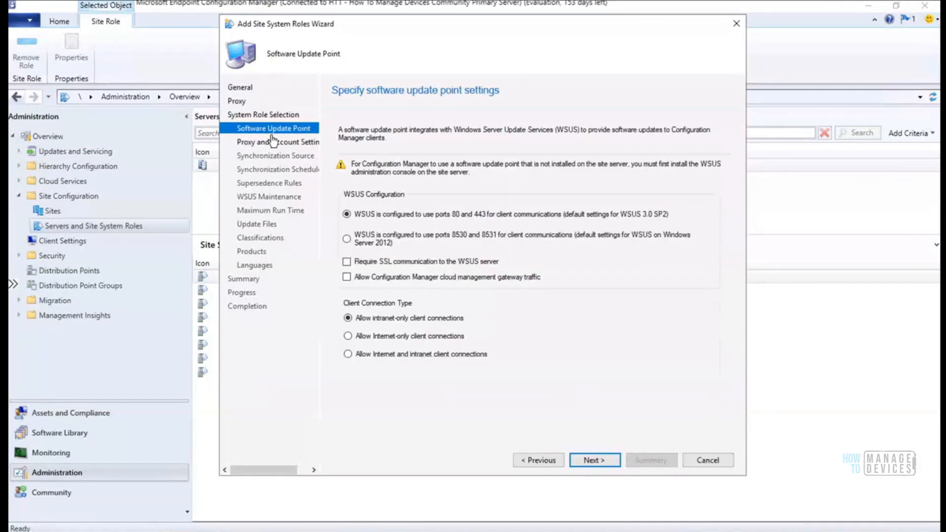
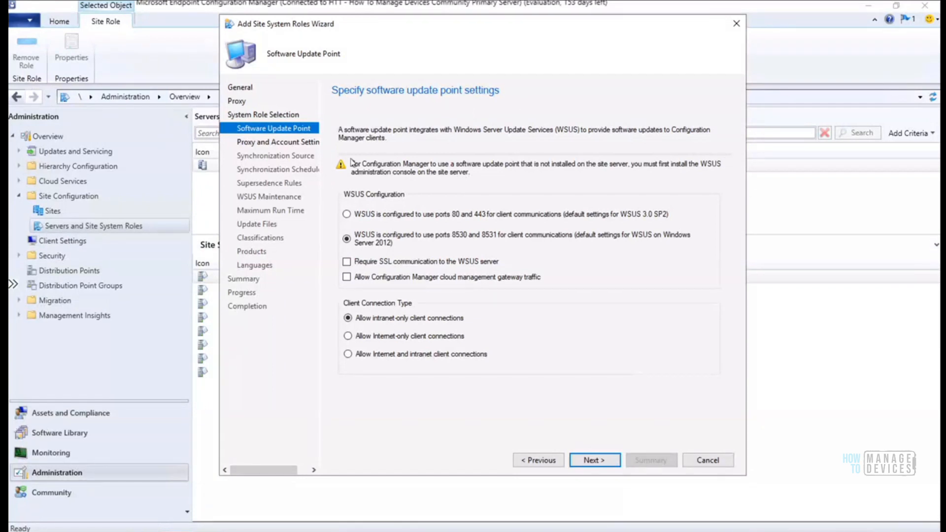
Move past the Software Update Point page to its proxy and account settings
click(606, 466)
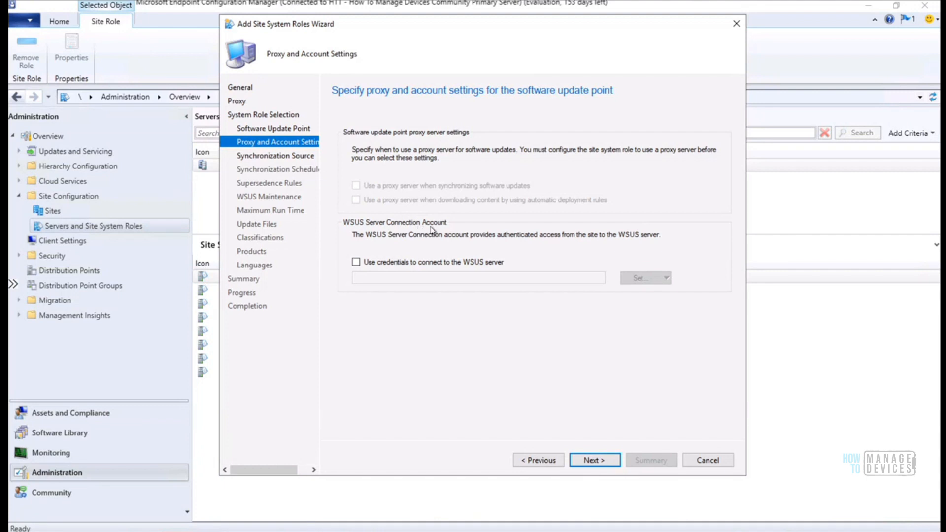
click(423, 266)
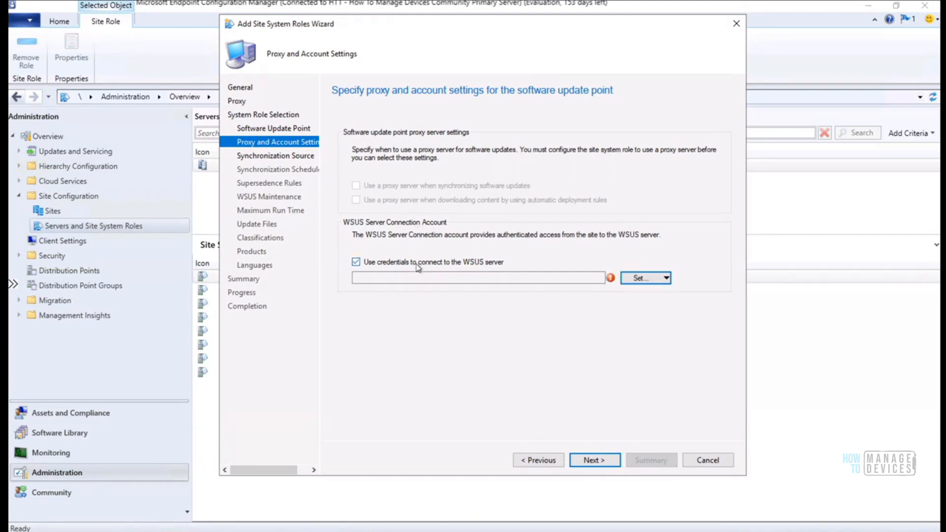
click(391, 266)
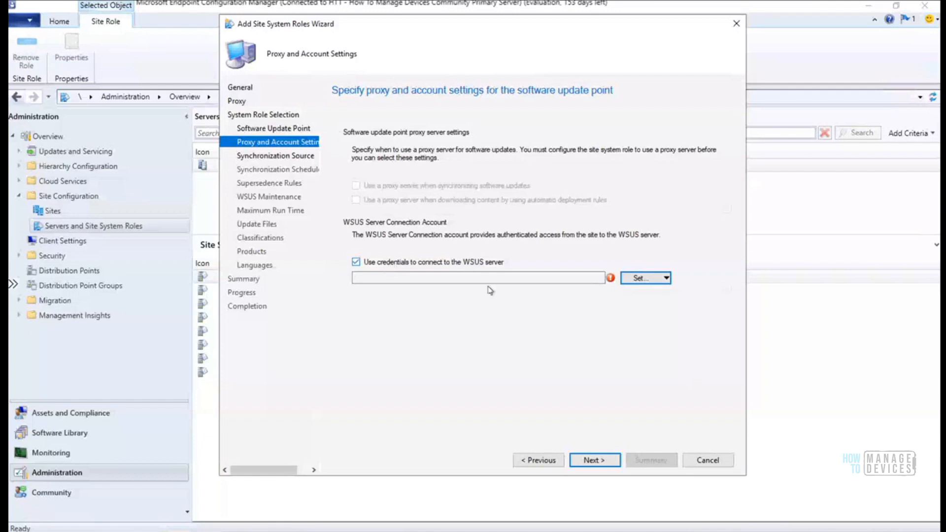
click(637, 278)
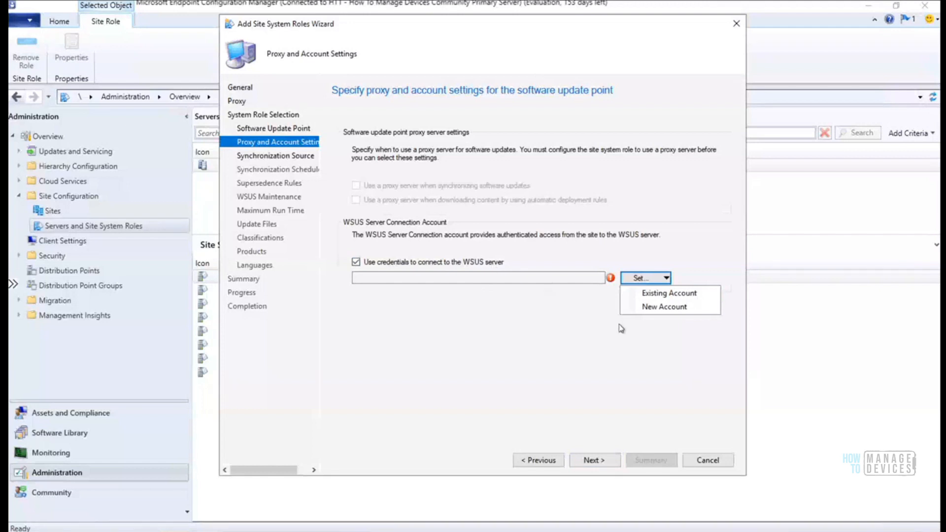
click(360, 266)
click(358, 264)
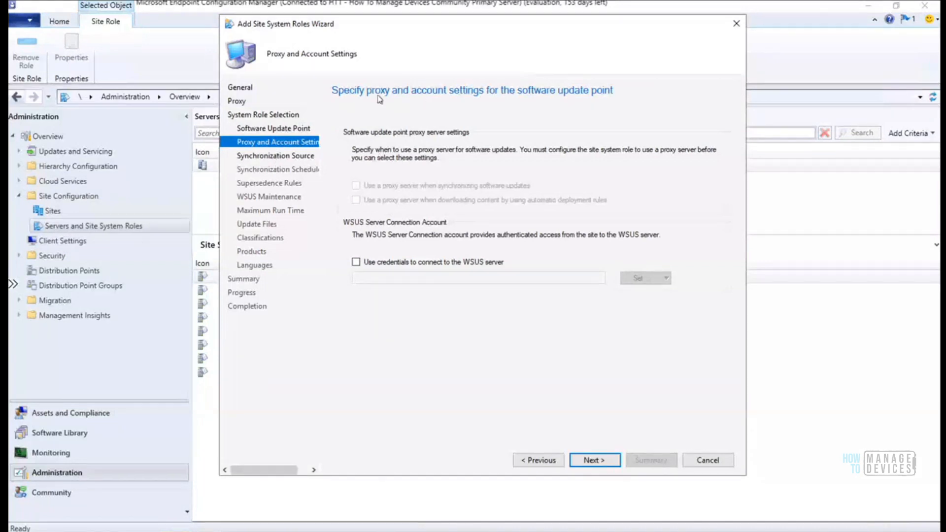
Leave the WSUS connection account unset and continue to the Synchronization Source page
click(591, 461)
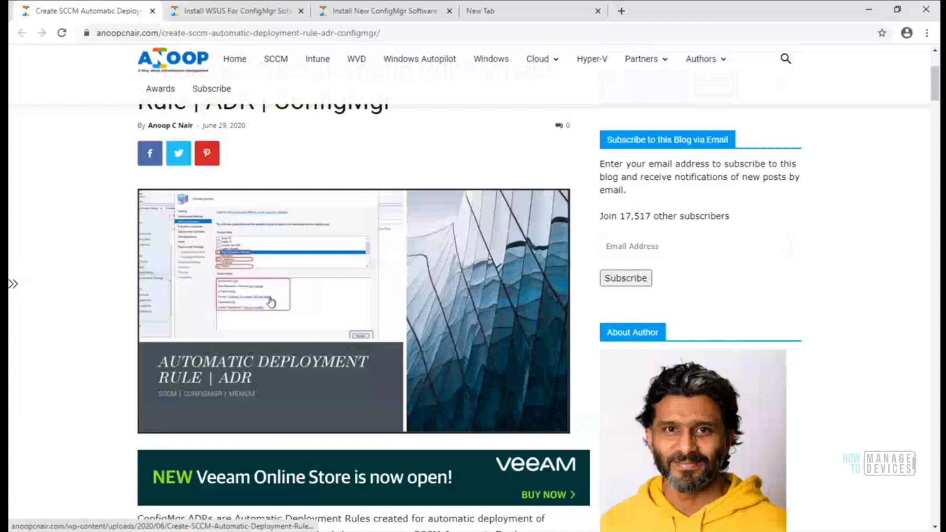
Switch to the Install WSUS for ConfigMgr article and scroll to its Select Features section
drag(934, 87, 934, 112)
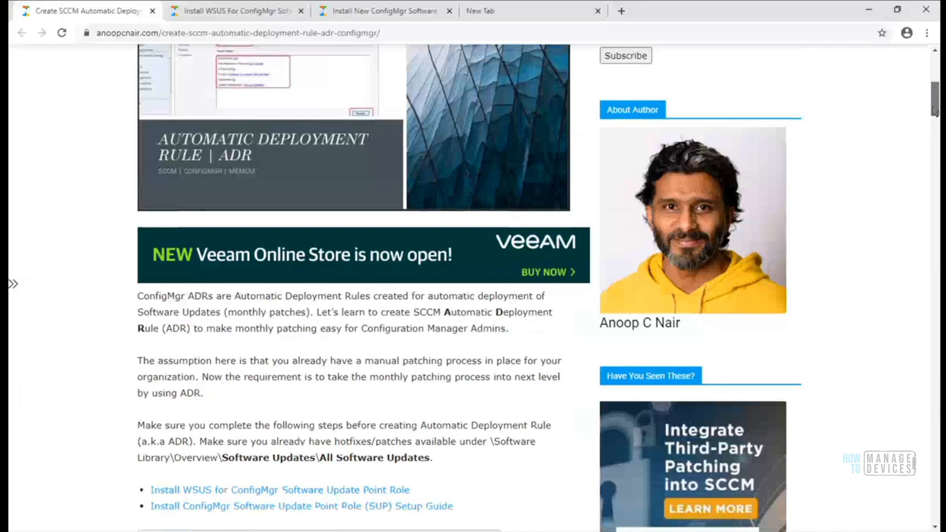
key(ctrl+Tab)
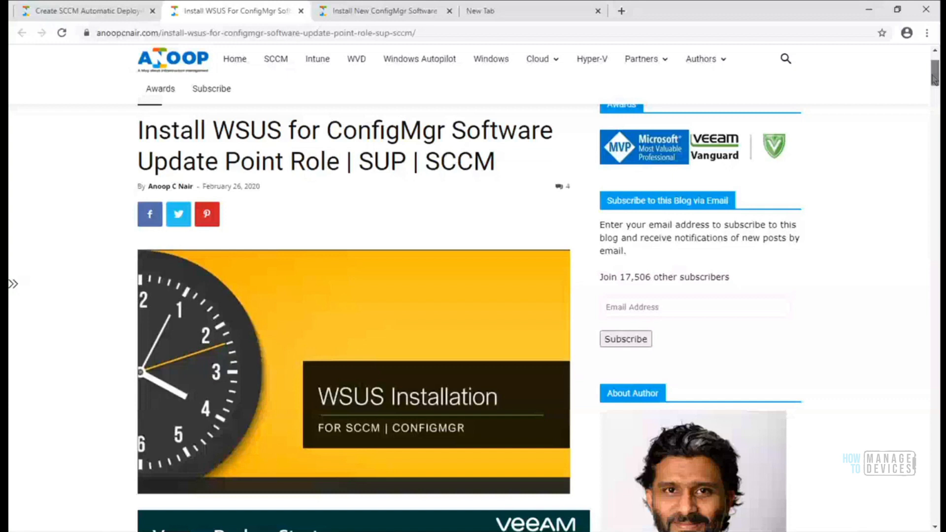
drag(935, 78, 937, 180)
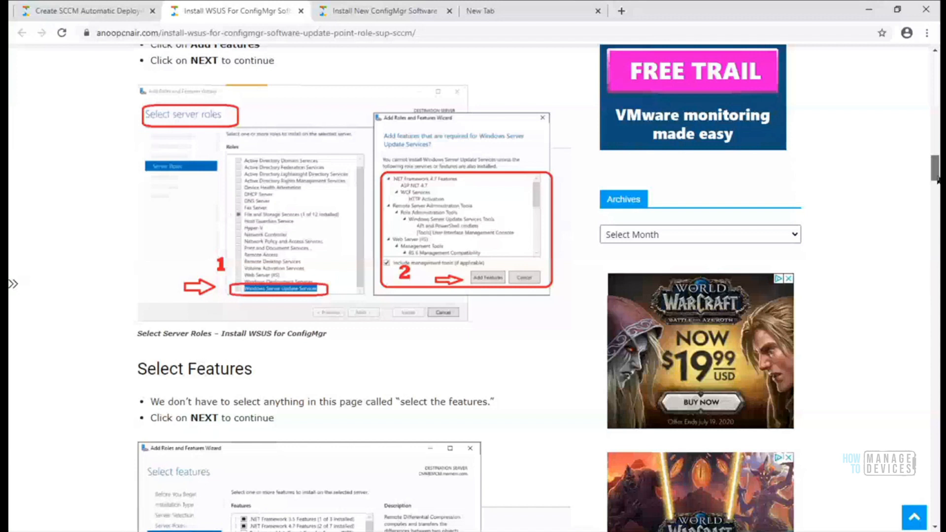
drag(937, 181, 938, 208)
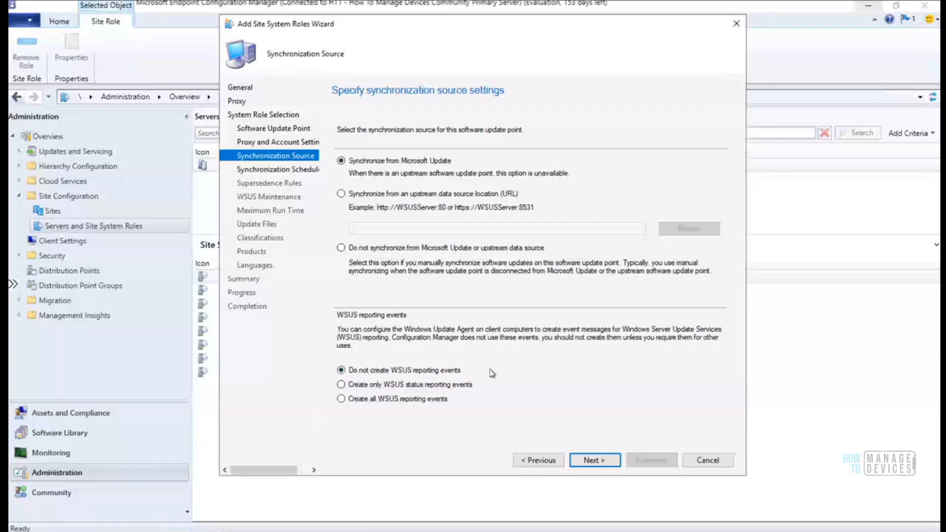
Advance to the Synchronization Schedule page and enable synchronization on a schedule
key(Return)
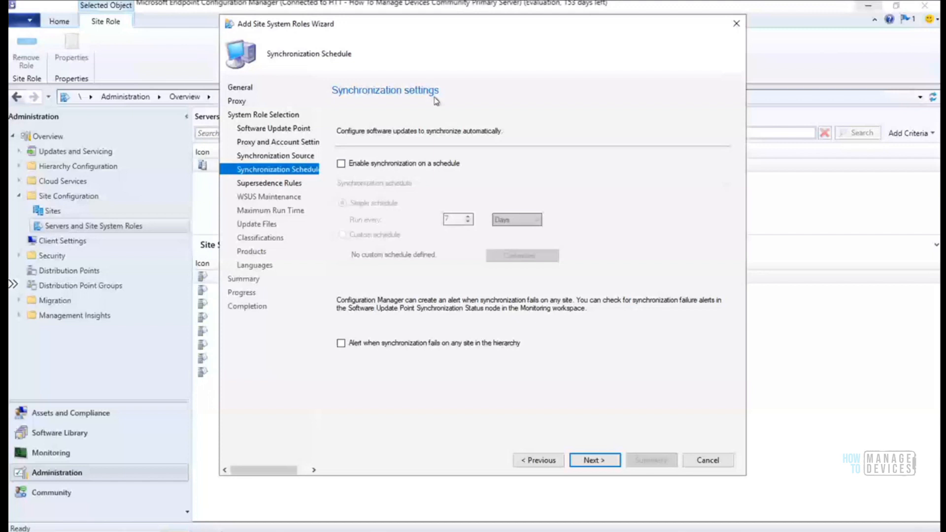
click(405, 165)
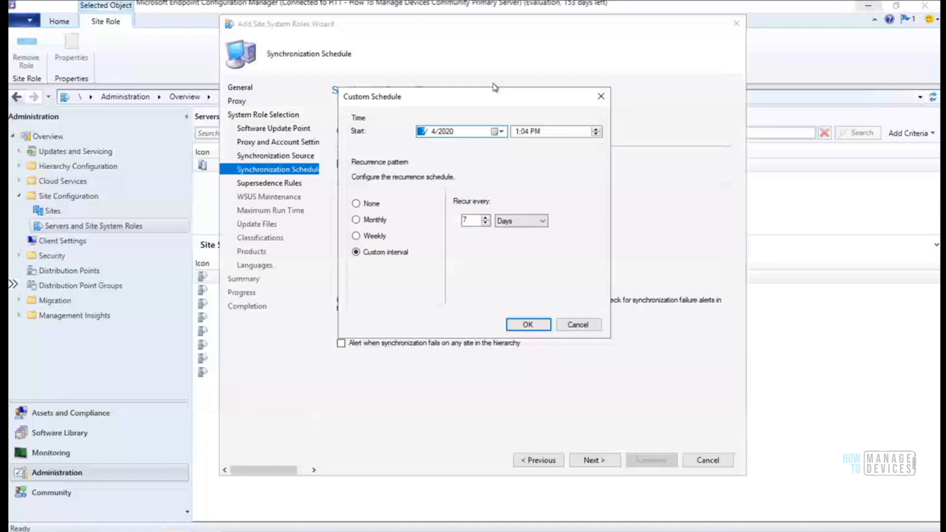
Try Monthly, Weekly and second-Tuesday recurrence, then cancel the custom schedule and pick Simple schedule
drag(495, 90, 713, 75)
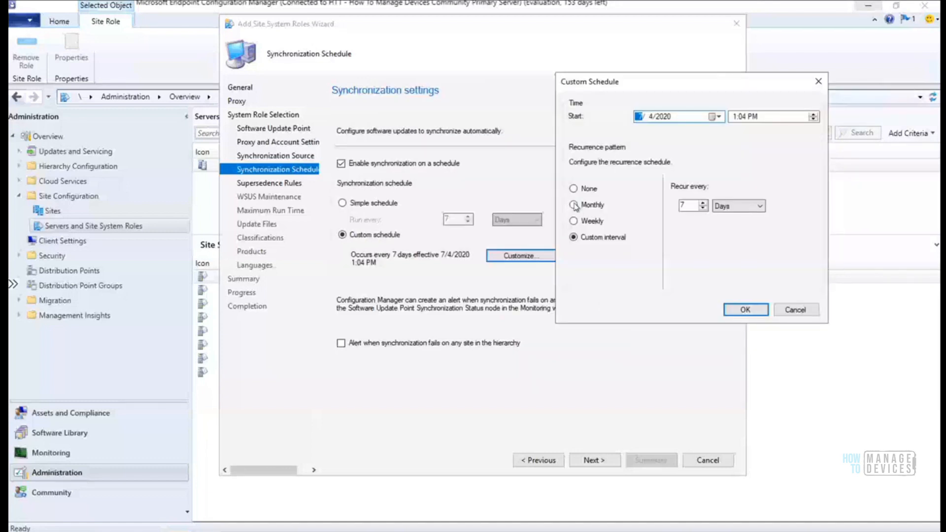
click(573, 204)
click(573, 221)
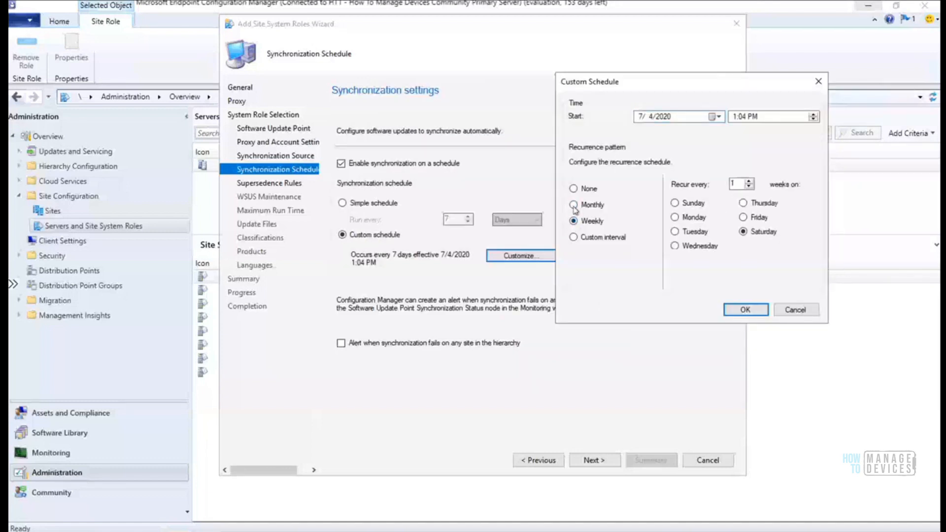
click(574, 205)
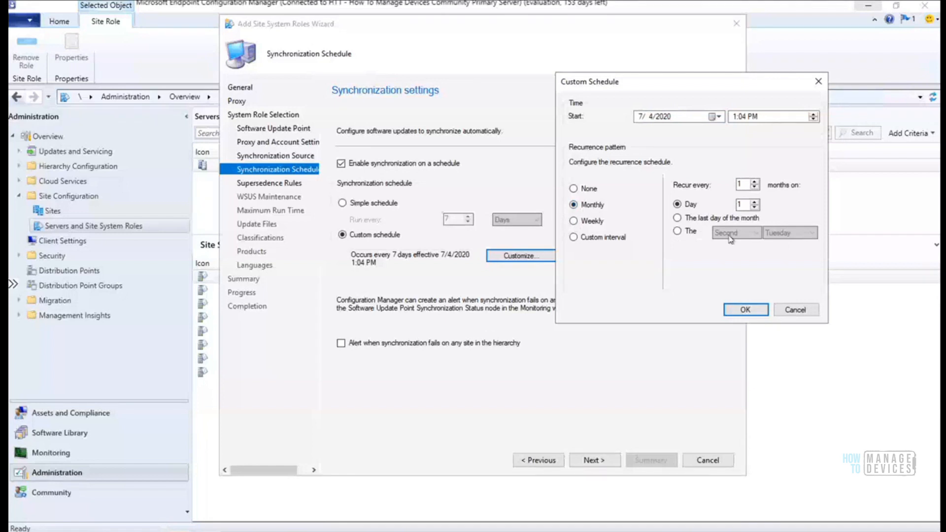
click(677, 231)
click(790, 233)
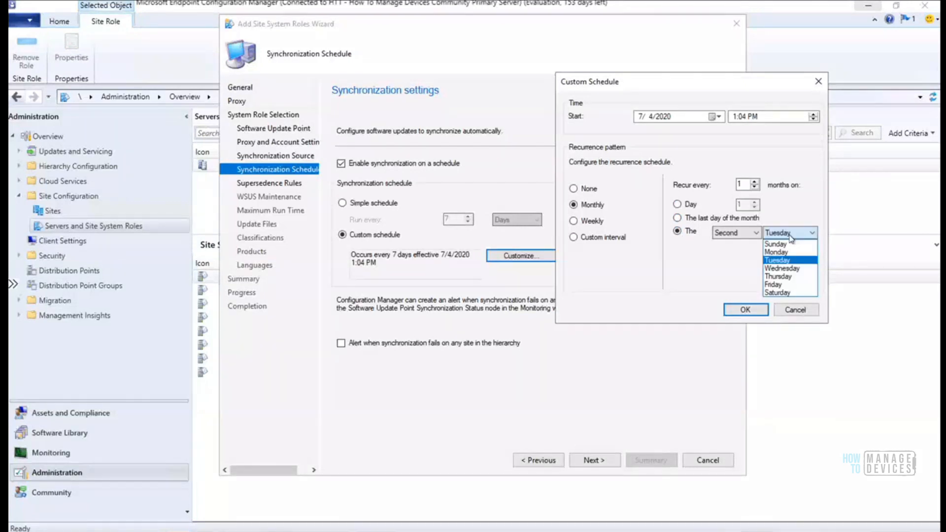
click(732, 263)
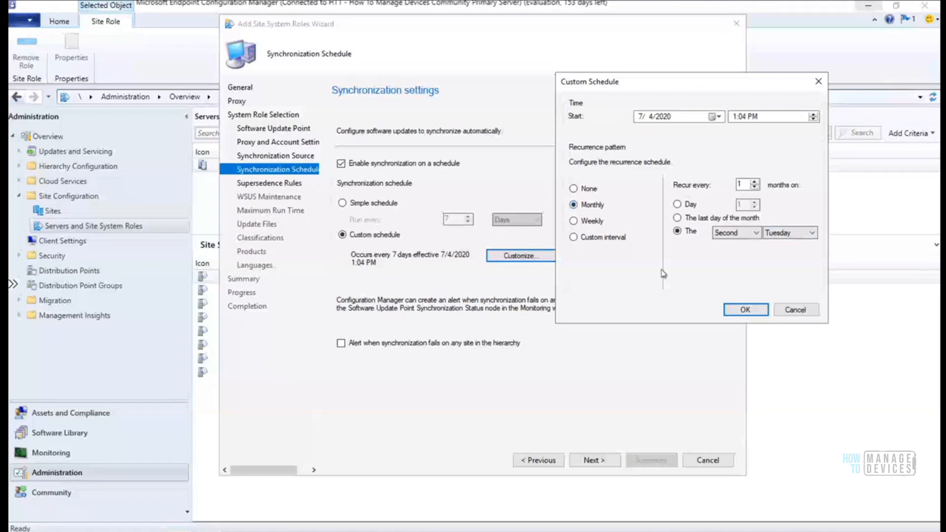
click(796, 309)
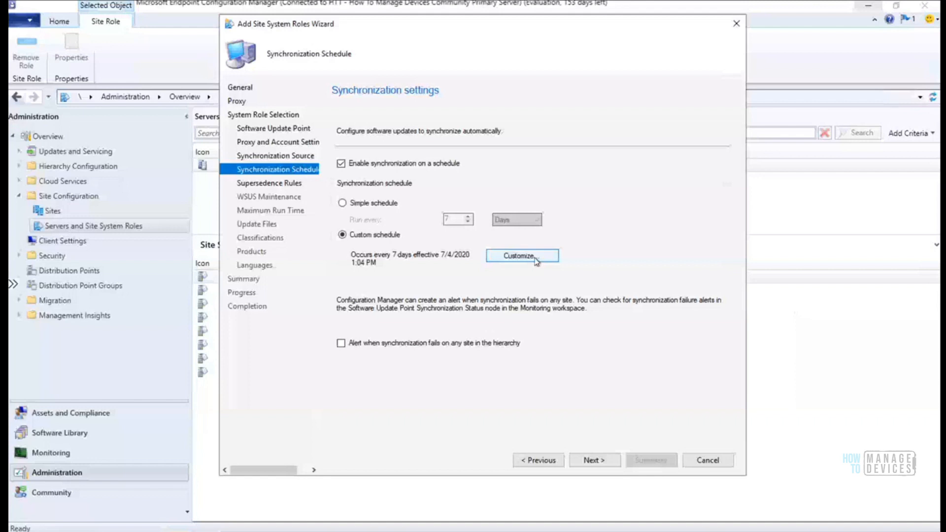
click(342, 202)
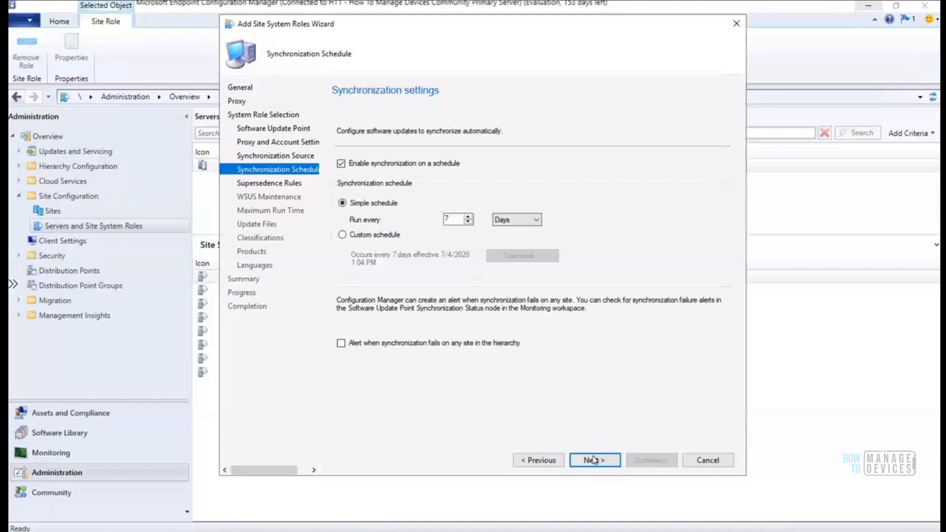
Keep the simple every-7-days schedule and advance to the Supersedence Rules page
click(593, 461)
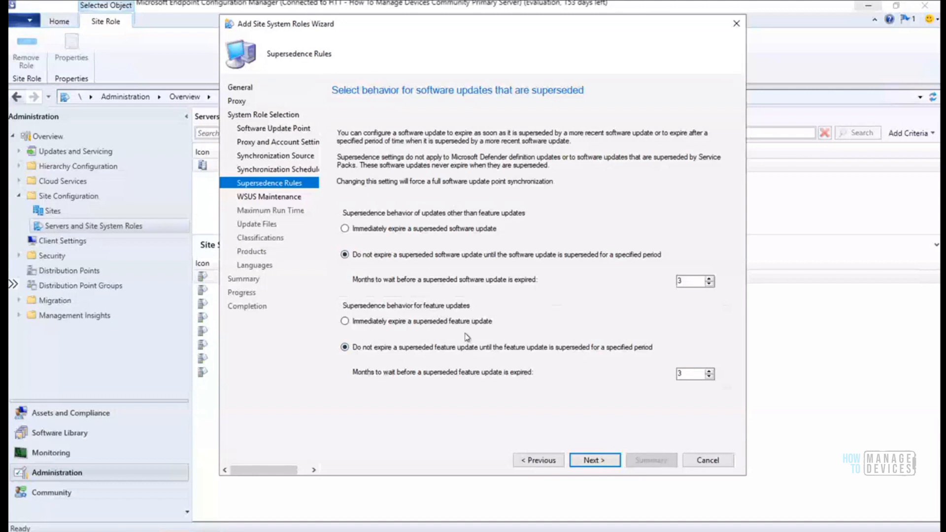
Set both superseded software updates and superseded feature updates to expire immediately
click(369, 230)
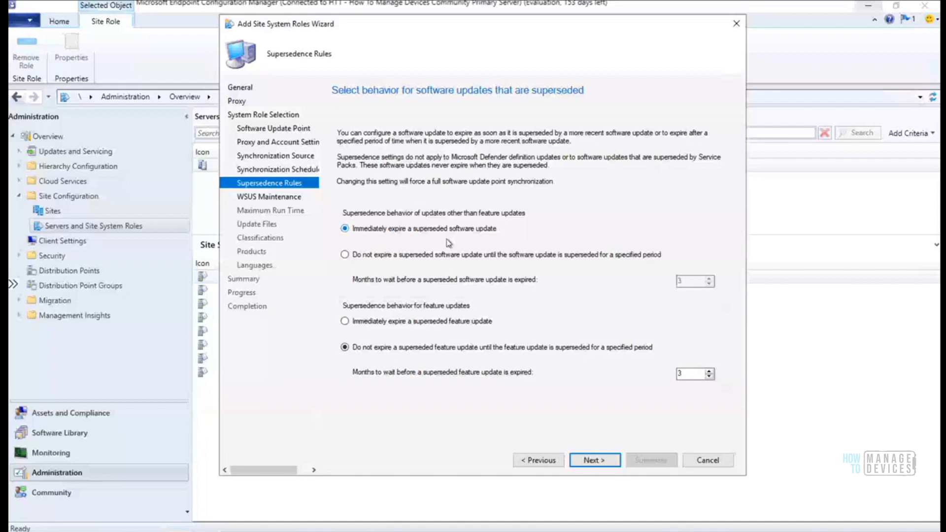
click(462, 321)
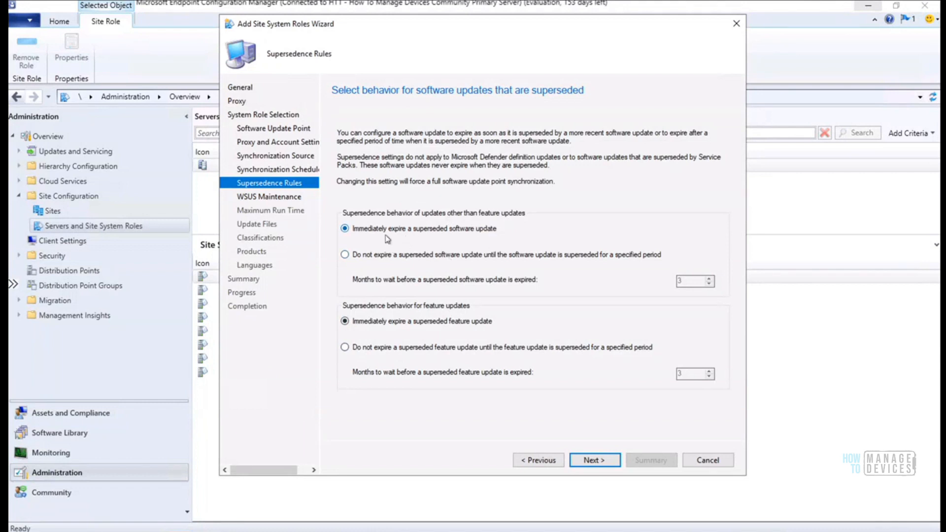
click(437, 254)
click(389, 228)
Go to WSUS Maintenance and tick declining expired updates according to supersedence rules
key(alt)
click(602, 460)
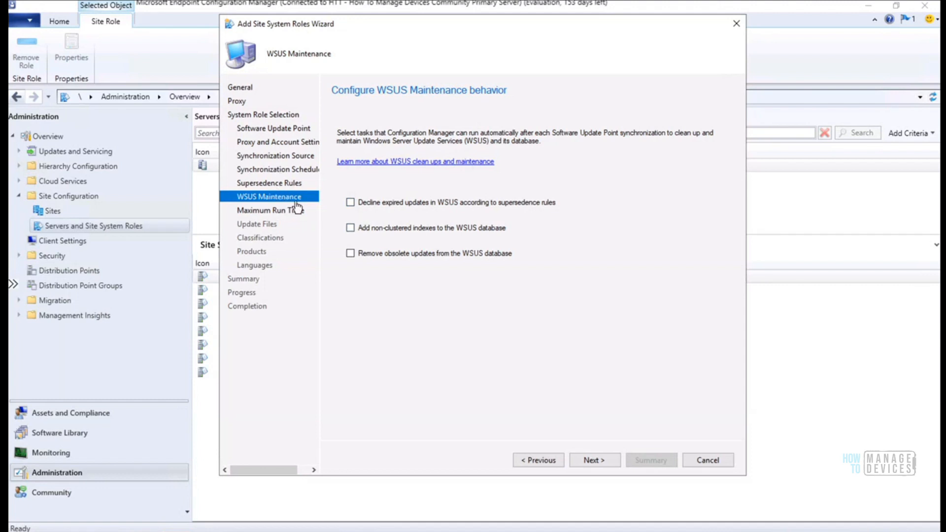
click(350, 204)
Continue from WSUS Maintenance to the Maximum Run Time settings
click(593, 462)
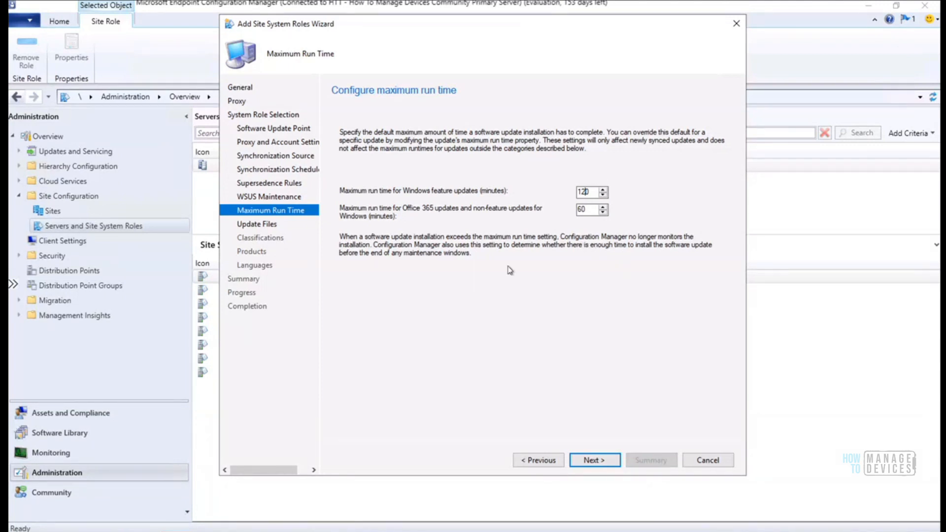
Keep run times at 120 and 60 minutes and continue to the Update Files page
click(587, 210)
click(597, 457)
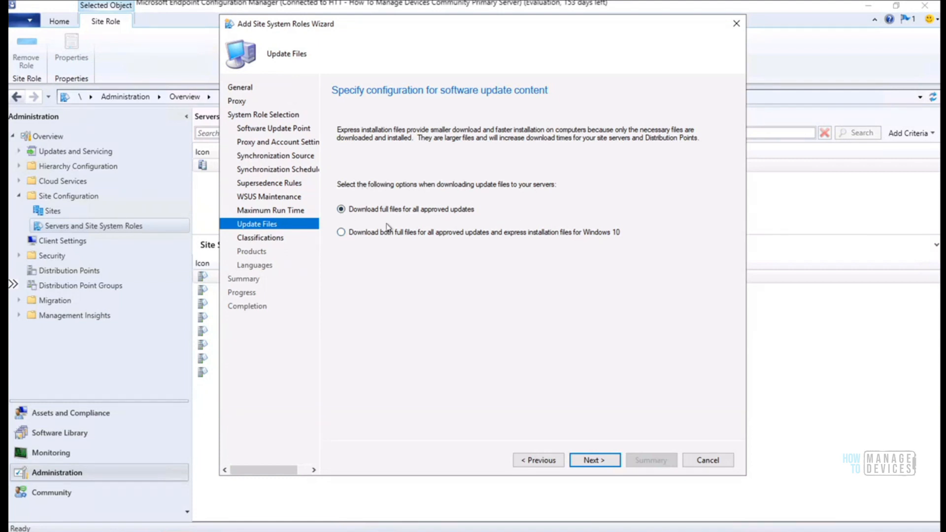
Keep full-file downloads for all approved updates and advance to the Classifications page
click(596, 464)
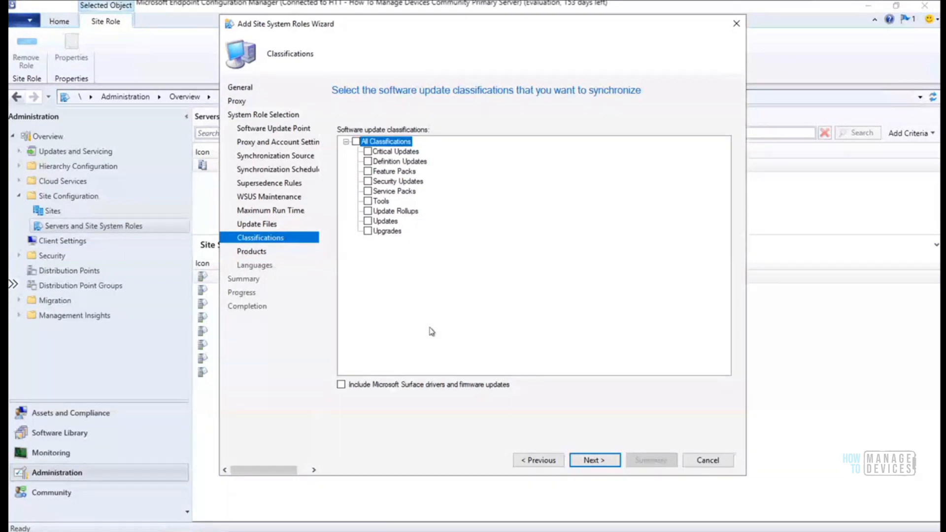
Check the Updates and Upgrades classifications, triggering the Windows 10 Servicing Prerequisite notice
click(367, 221)
click(366, 232)
Move the prerequisite warning aside and run winver to confirm Windows Server 2019, version 1809
drag(259, 70, 709, 123)
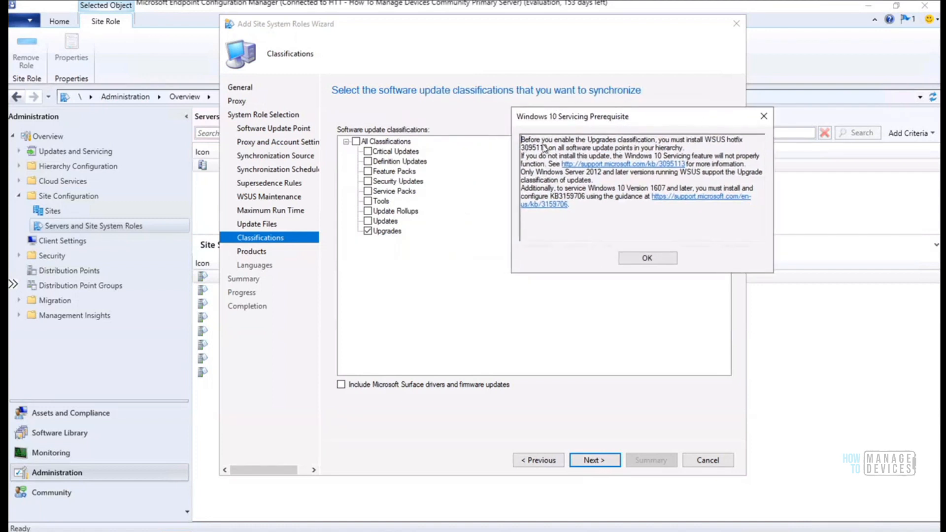
drag(549, 121, 527, 66)
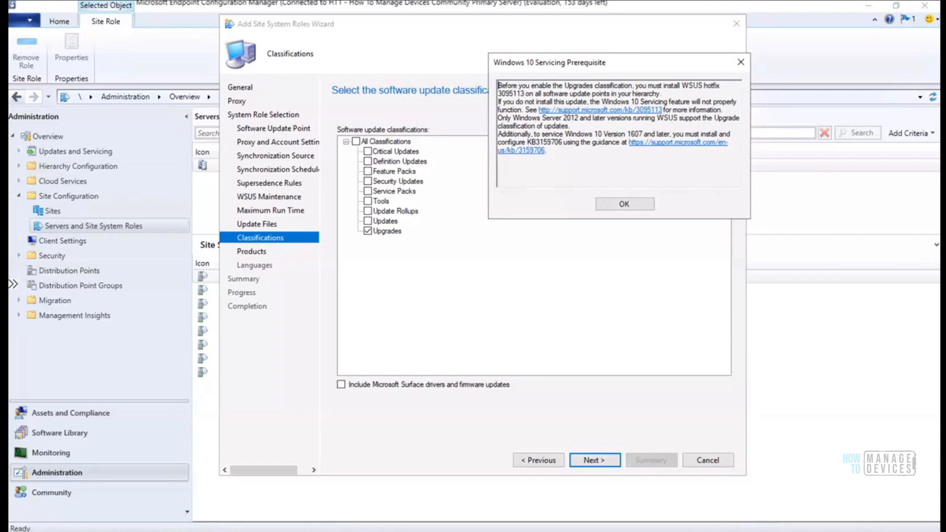
key(super+x)
click(58, 487)
text(win)
key(Return)
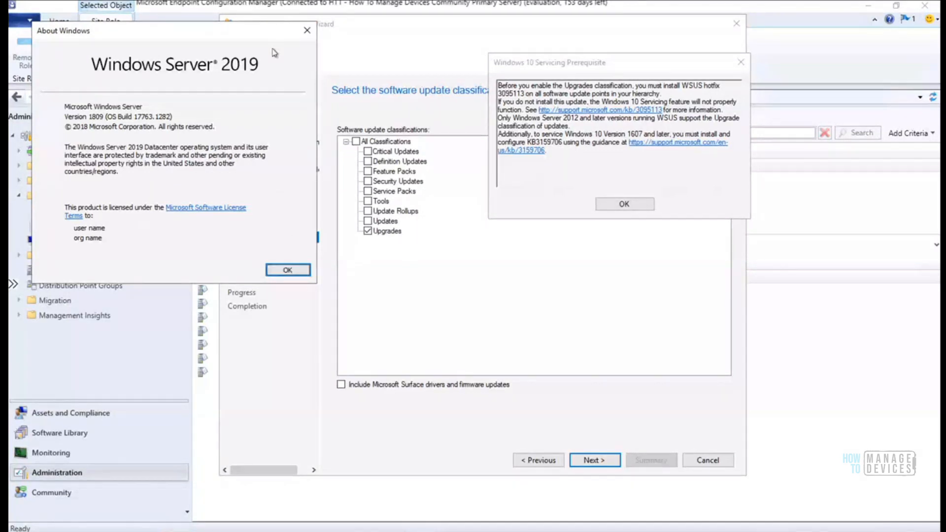
Close About Windows and the servicing prerequisite warning, then uncheck the Upgrades classification
click(287, 271)
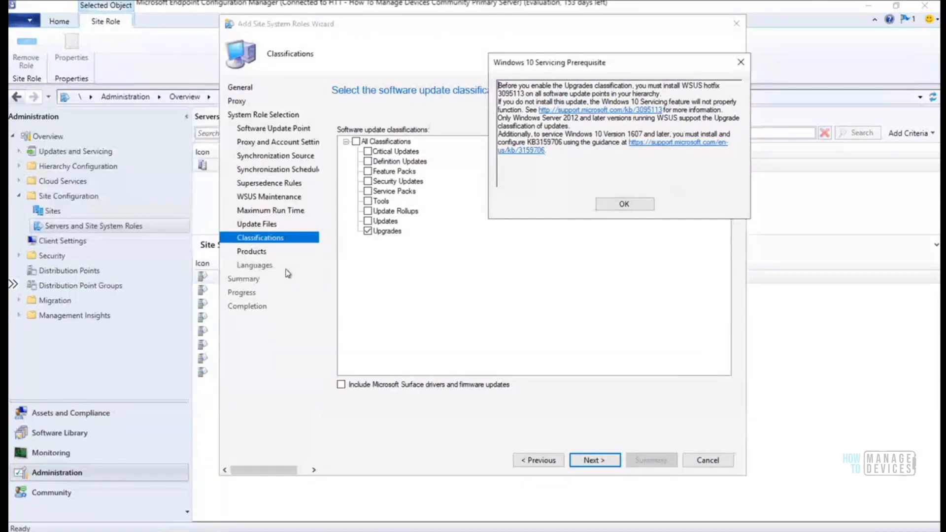
click(624, 203)
click(368, 230)
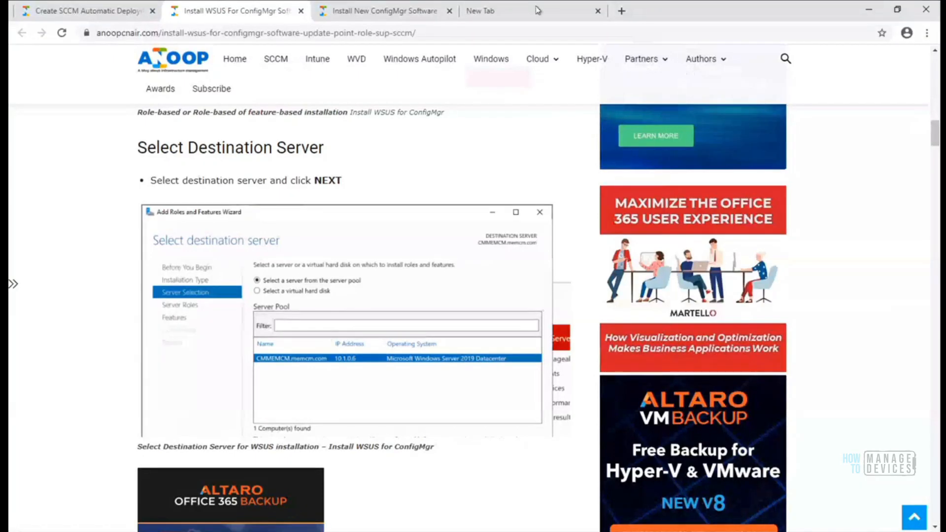
Load howtomanagedevices.com in the empty Chrome tab and open the site's search box
click(537, 10)
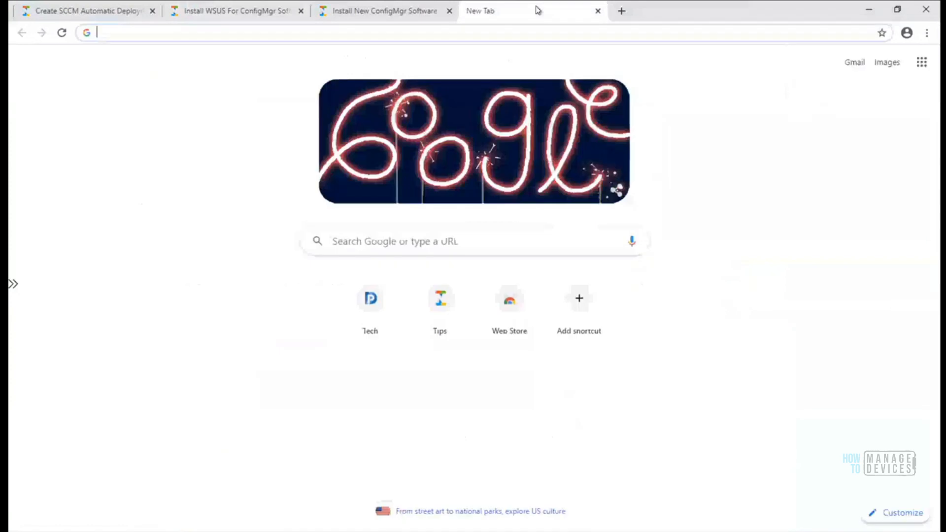
click(495, 33)
text(ho)
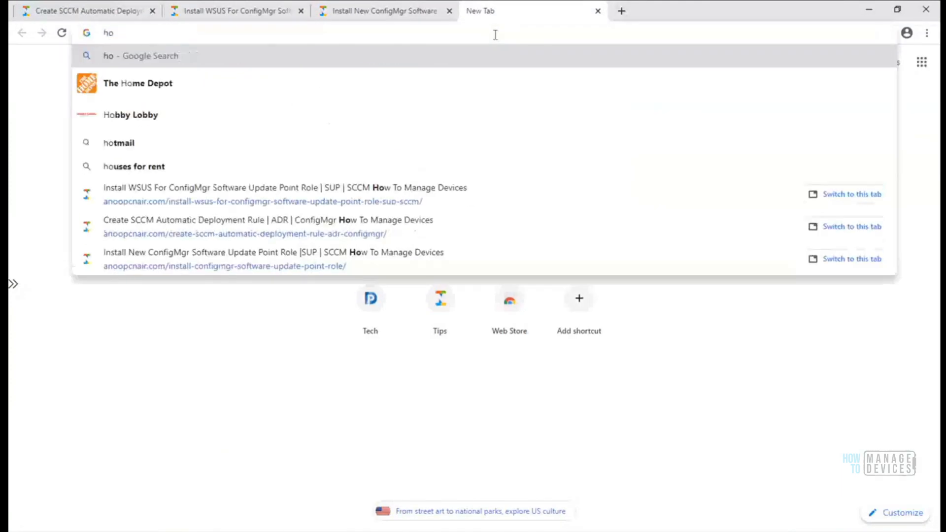
text(wtomanage)
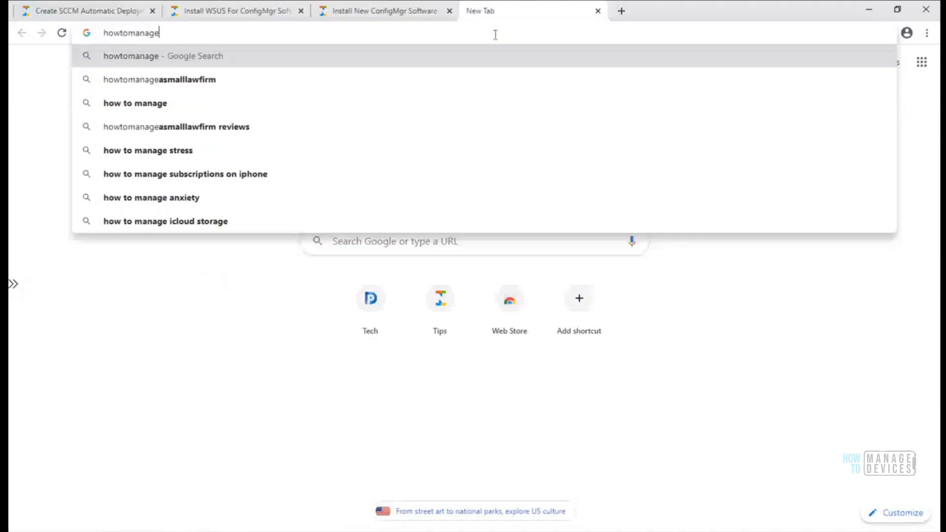
text(device)
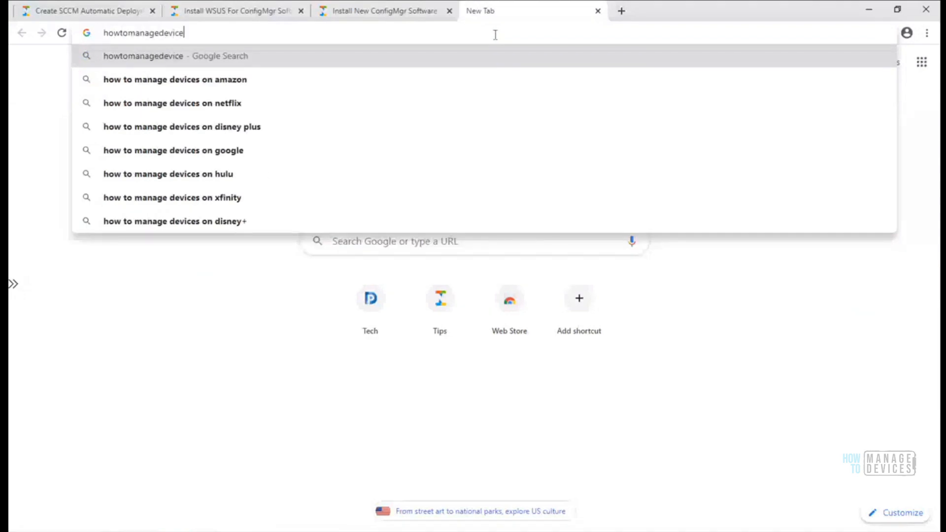
text(s.c)
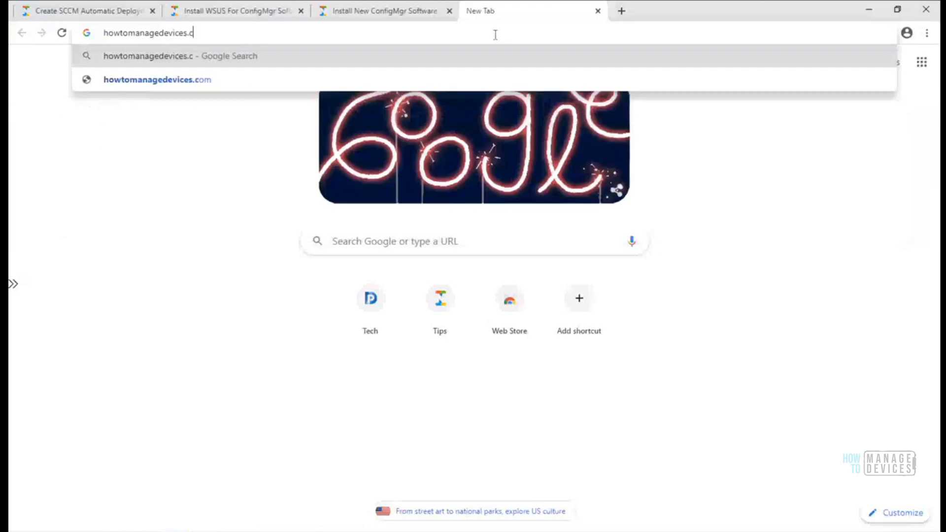
text(om)
key(Return)
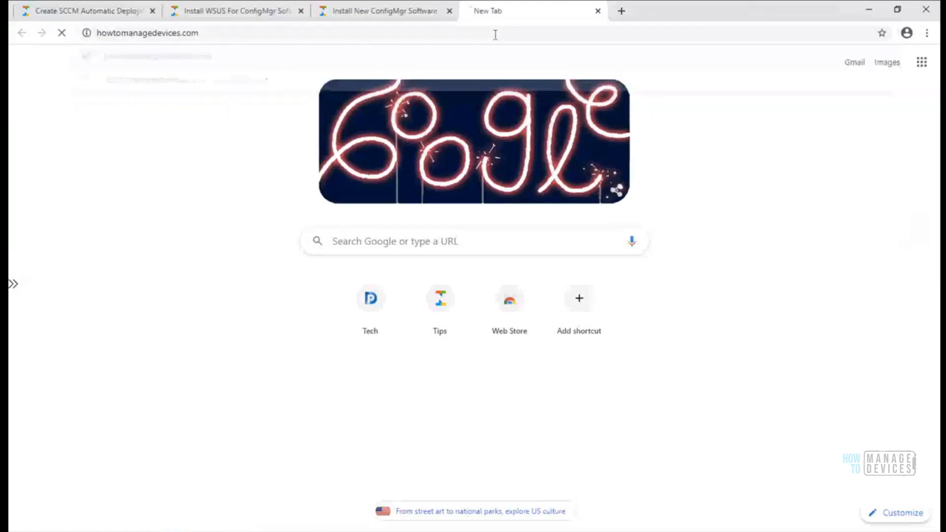
click(900, 69)
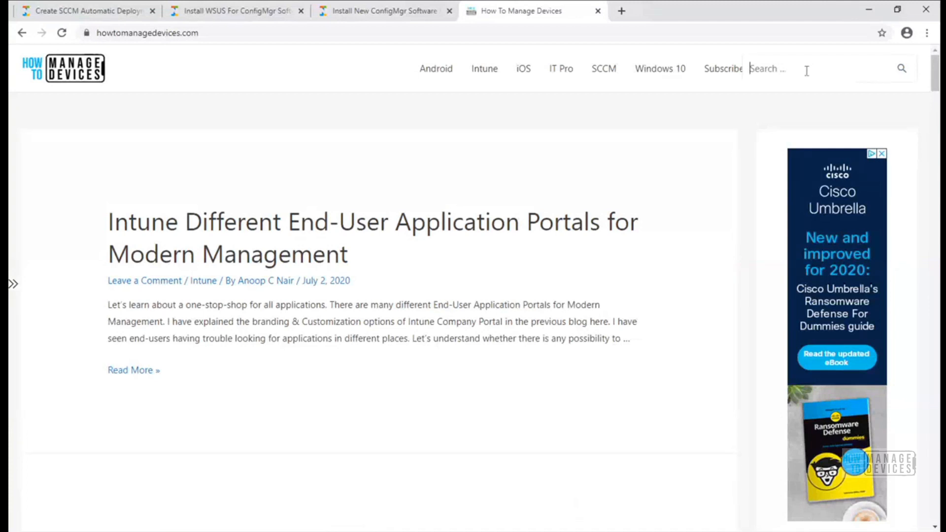
Search the How To Manage Devices site for 'WSUS Classification' and scroll through the results
text(WSUS)
text(assification)
click(901, 69)
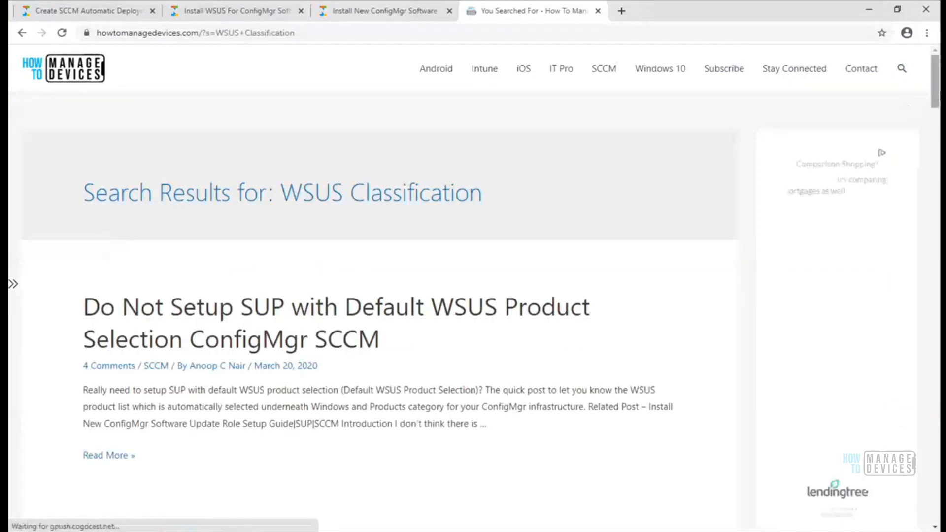
scroll(937, 114, down, 1)
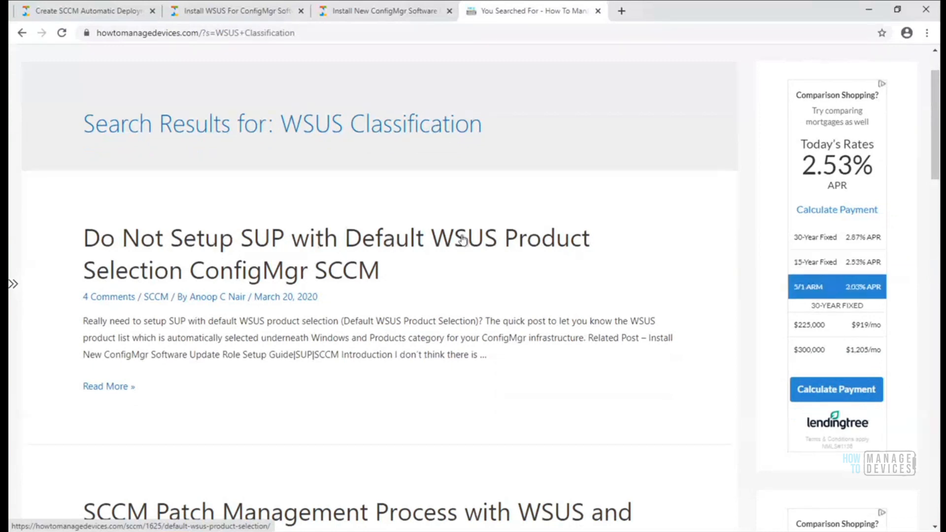
Open the 'Do Not Setup SUP with Default WSUS Product Selection' article and scroll to its Introduction screenshots
click(344, 250)
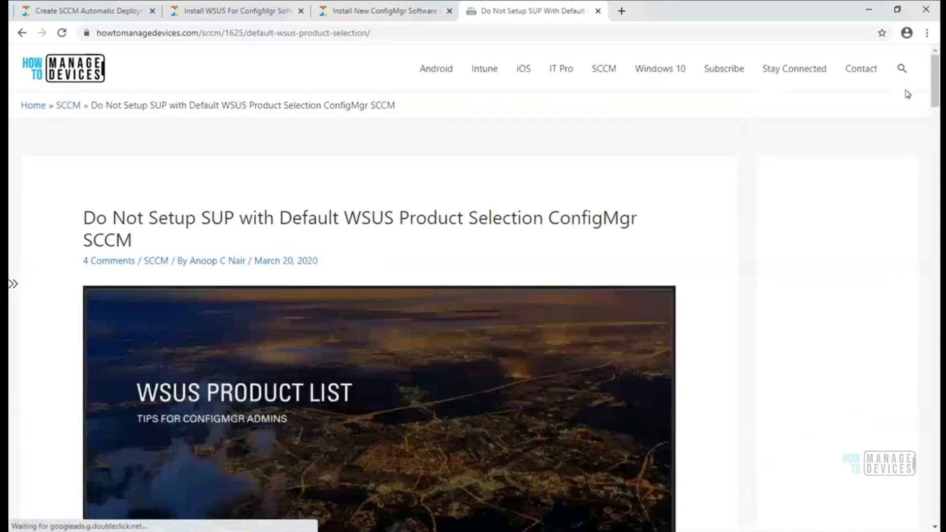
drag(938, 79, 929, 244)
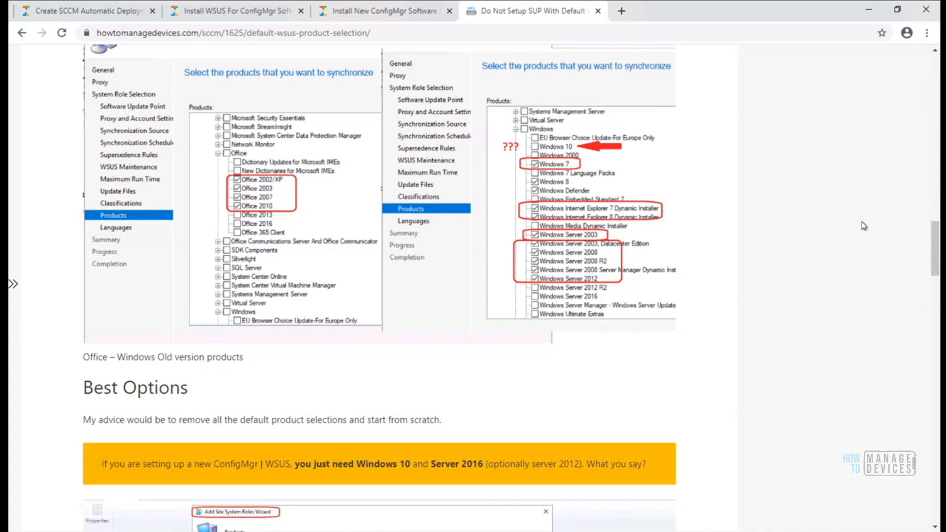
drag(933, 241, 930, 167)
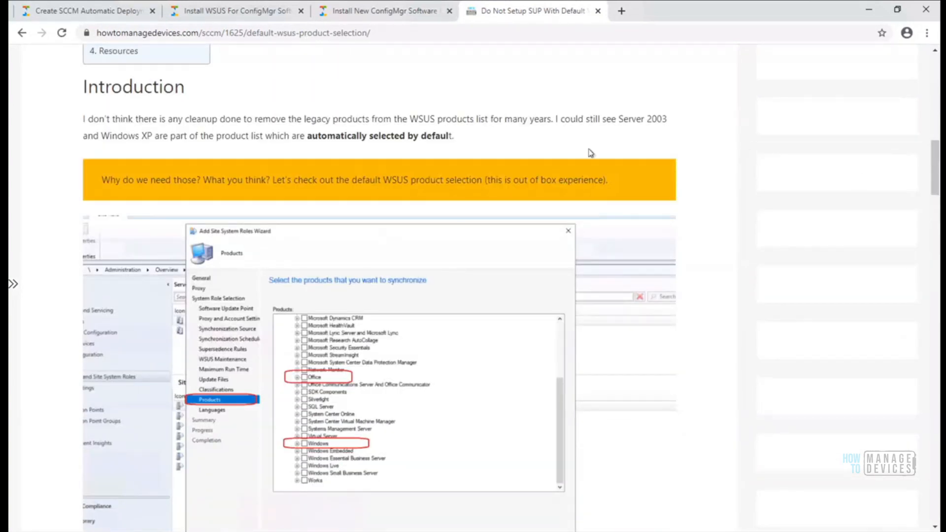
Minimize Chrome and advance the wizard from Classifications to the Products page
click(870, 7)
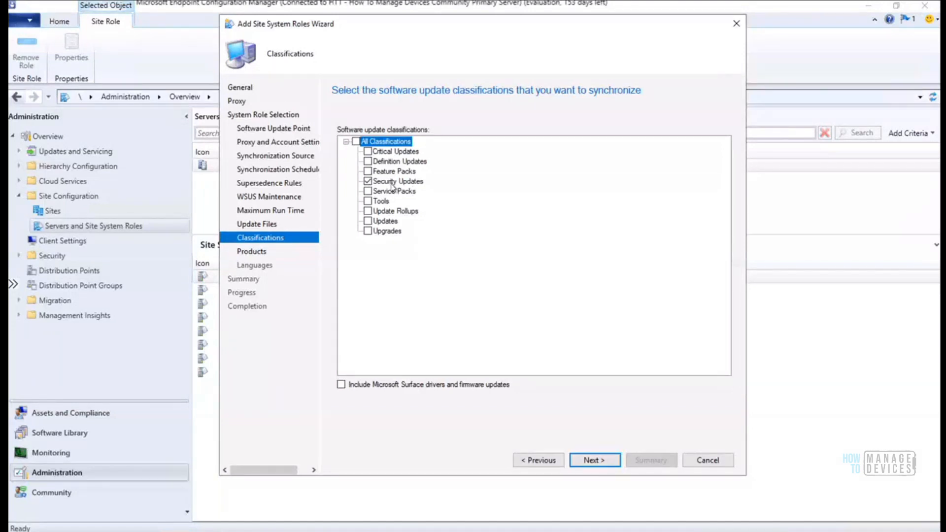
click(594, 460)
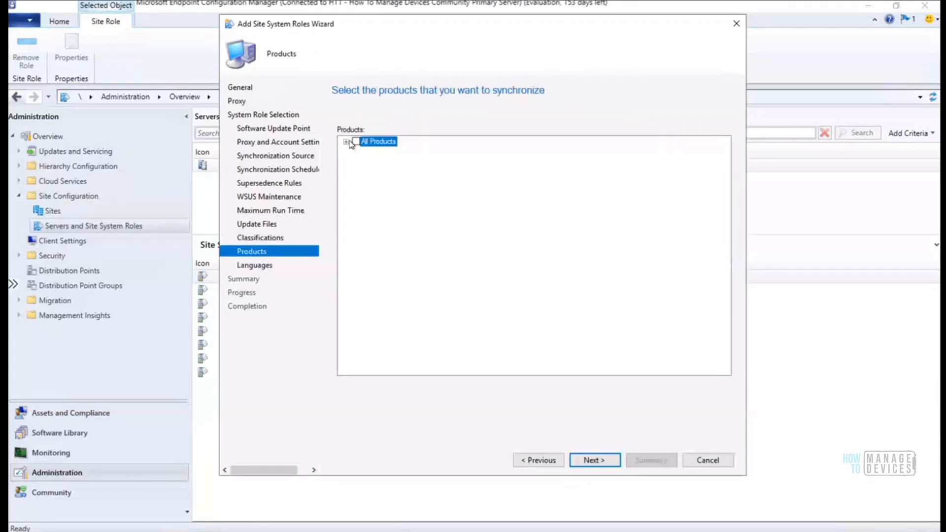
Expand All Products and Microsoft, scroll the product list, and briefly expand then collapse Antigen
click(345, 142)
click(357, 151)
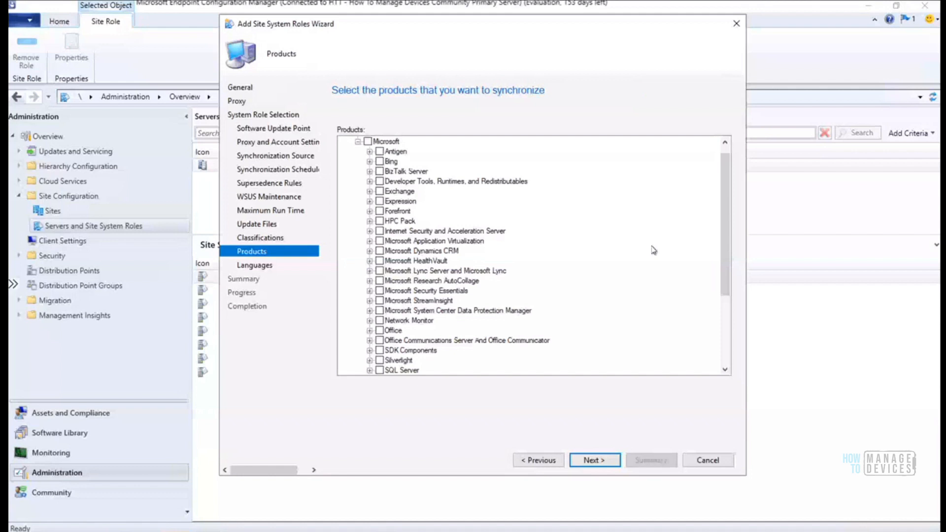
scroll(712, 305, down, 4)
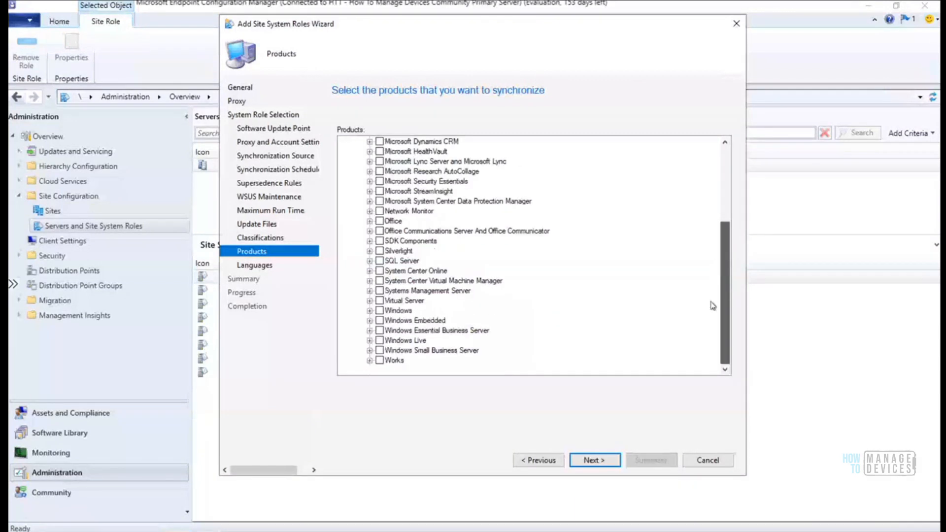
drag(723, 268, 725, 202)
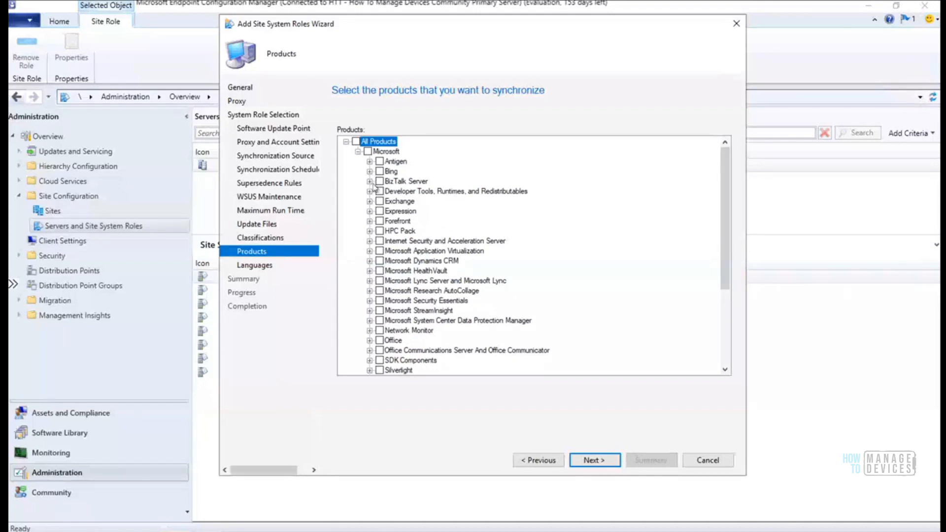
click(369, 161)
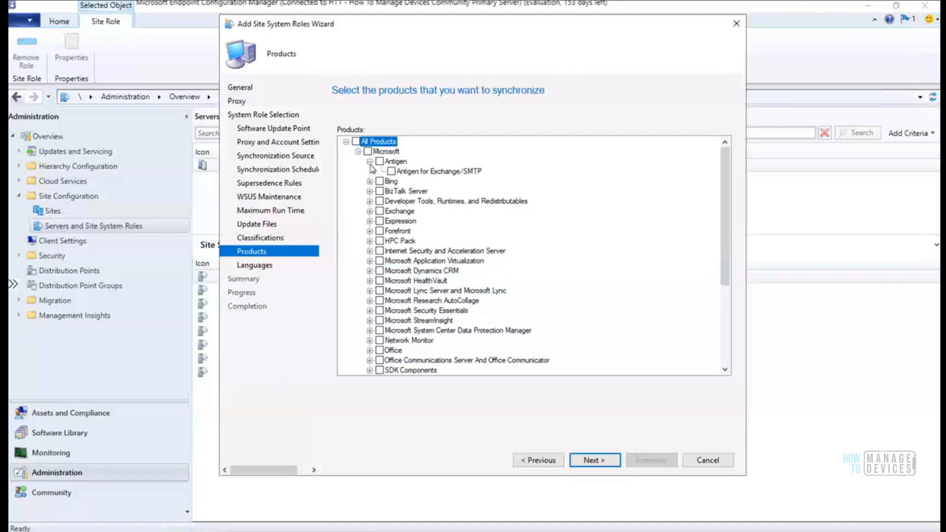
click(369, 162)
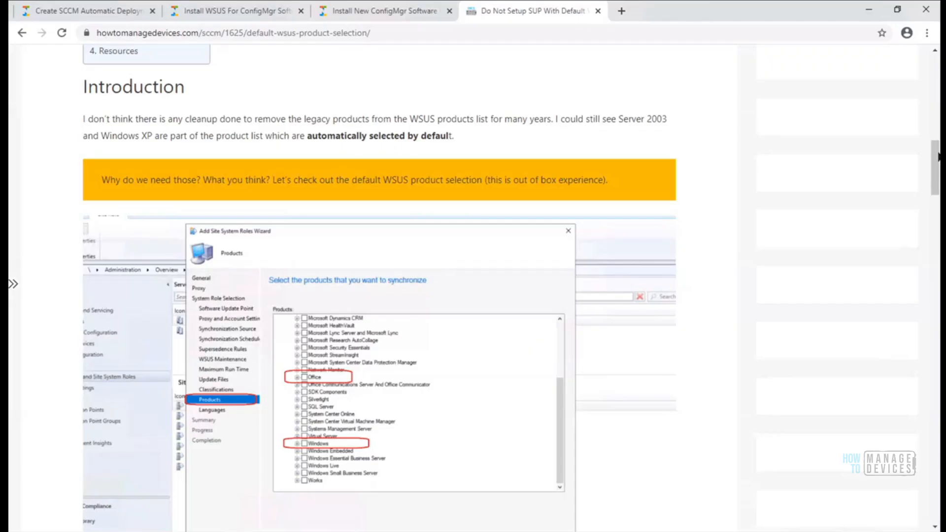
Scroll the article to its List of Products section, then minimize Chrome to return to Products
drag(939, 156, 938, 221)
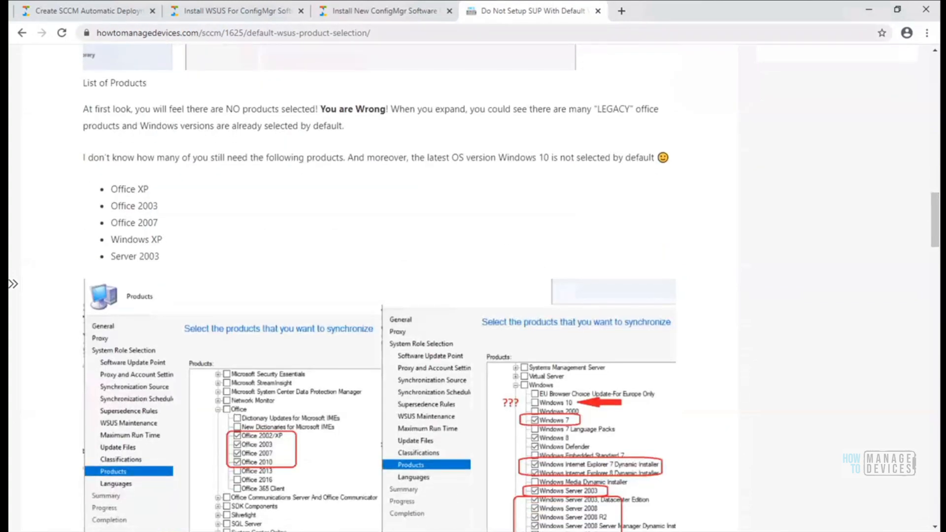
click(868, 10)
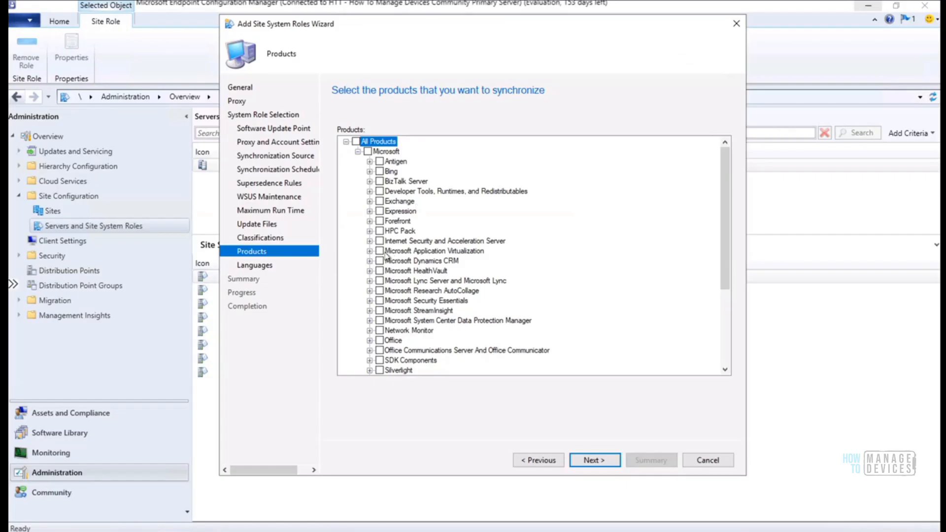
Expand Office, Network Monitor, DPM, StreamInsight and Security Essentials, then switch to the blog article in Chrome
click(369, 340)
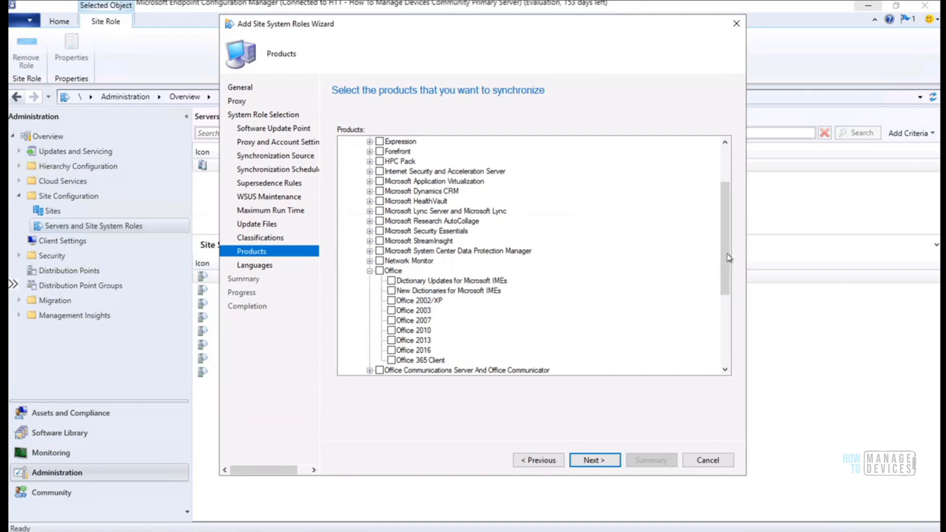
drag(723, 253, 723, 268)
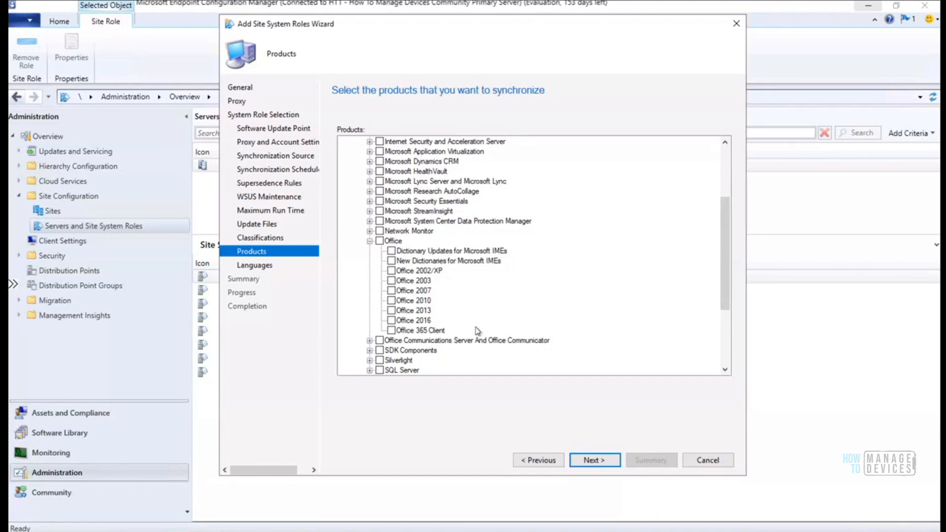
click(368, 232)
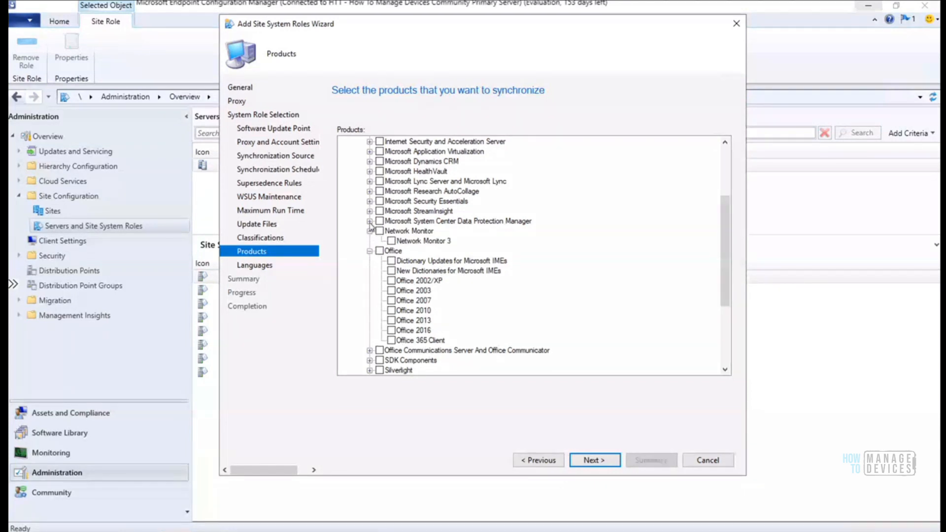
click(369, 221)
click(369, 211)
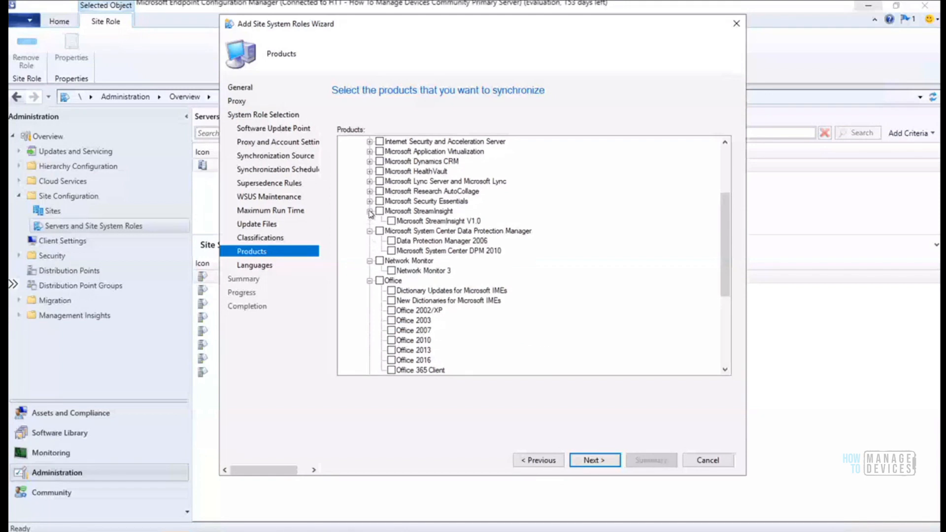
click(369, 201)
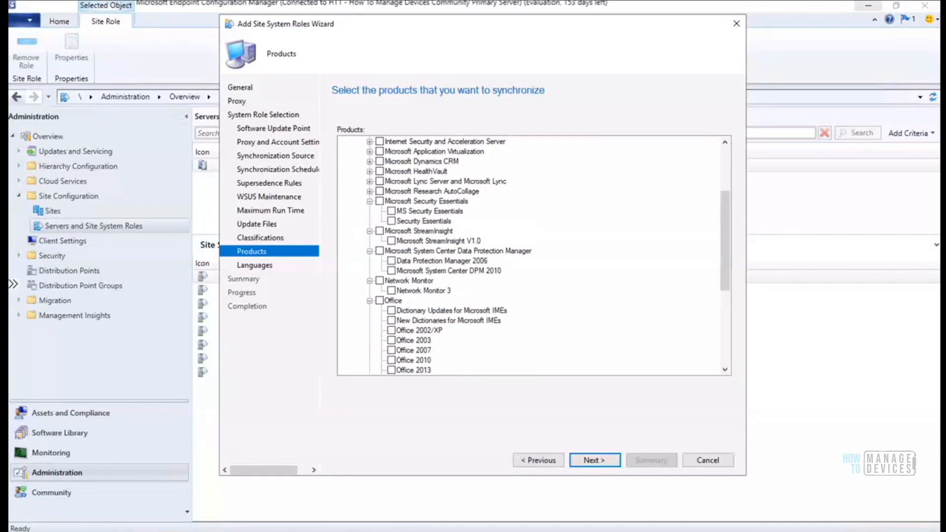
click(238, 530)
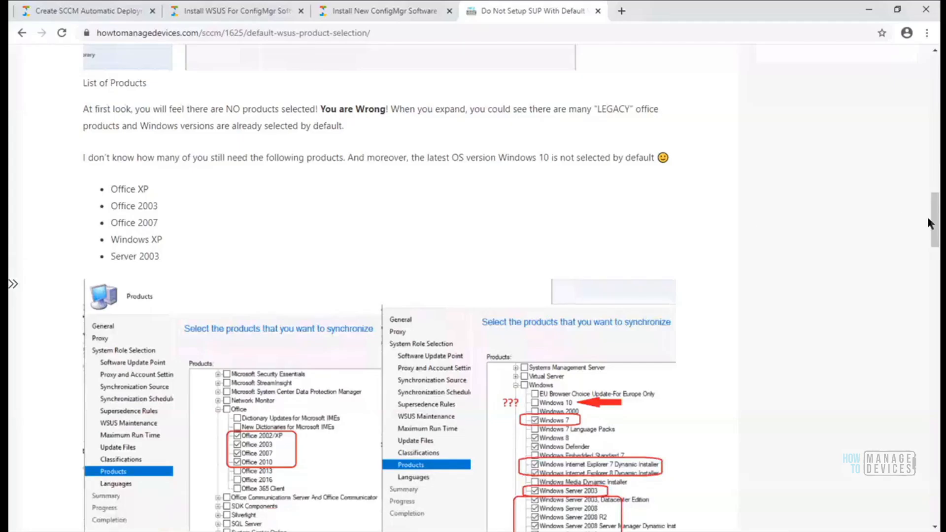
Scroll the WSUS product selection article to its top, then minimize Chrome to return to the wizard
drag(927, 215, 917, 82)
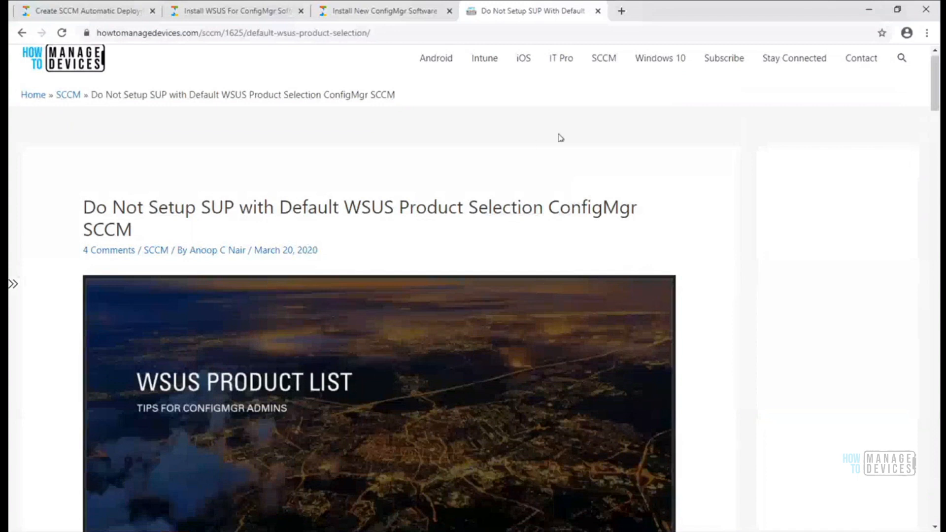
click(868, 16)
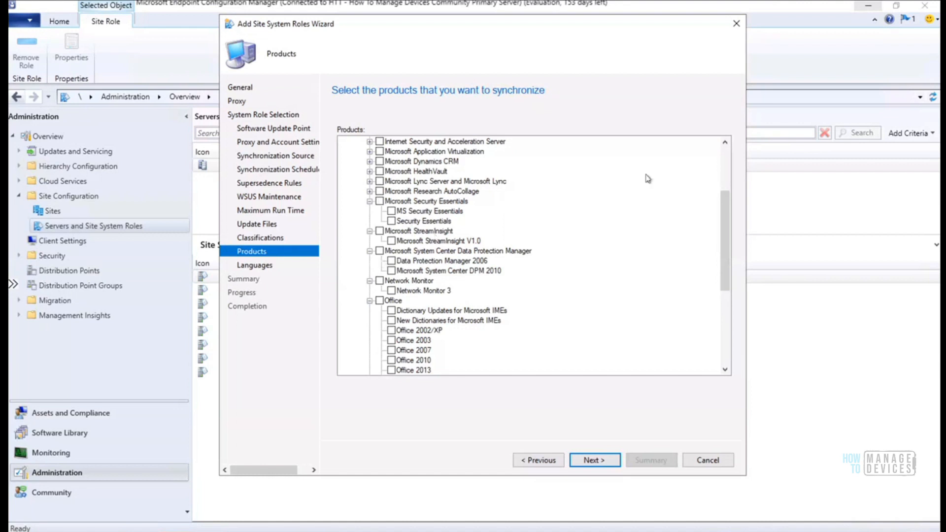
Expand Antigen, Bing, BizTalk Server, Developer Tools, Exchange and Expression product groups
drag(728, 212, 659, 170)
click(370, 161)
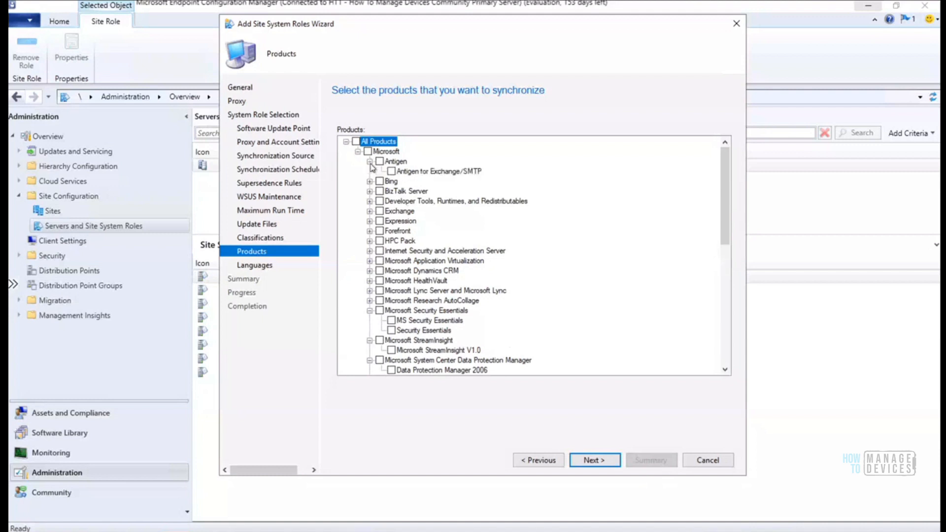
click(369, 182)
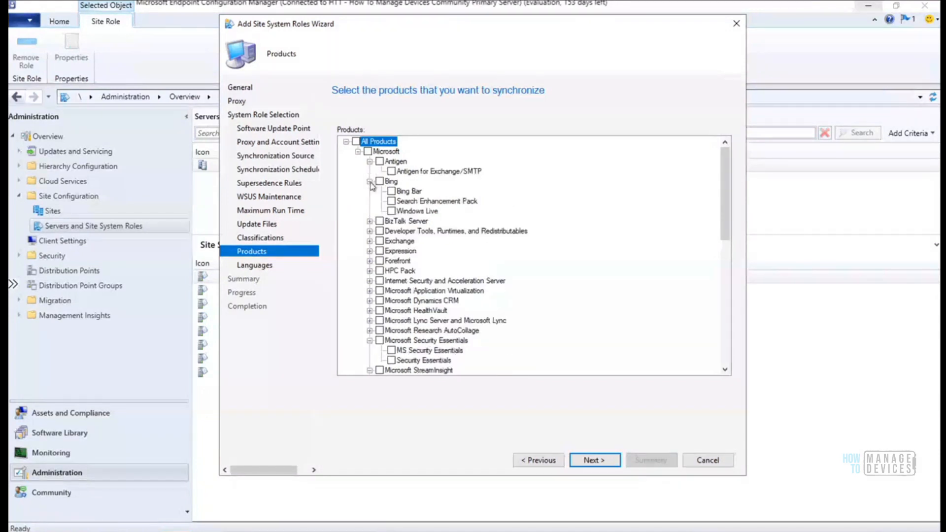
click(370, 221)
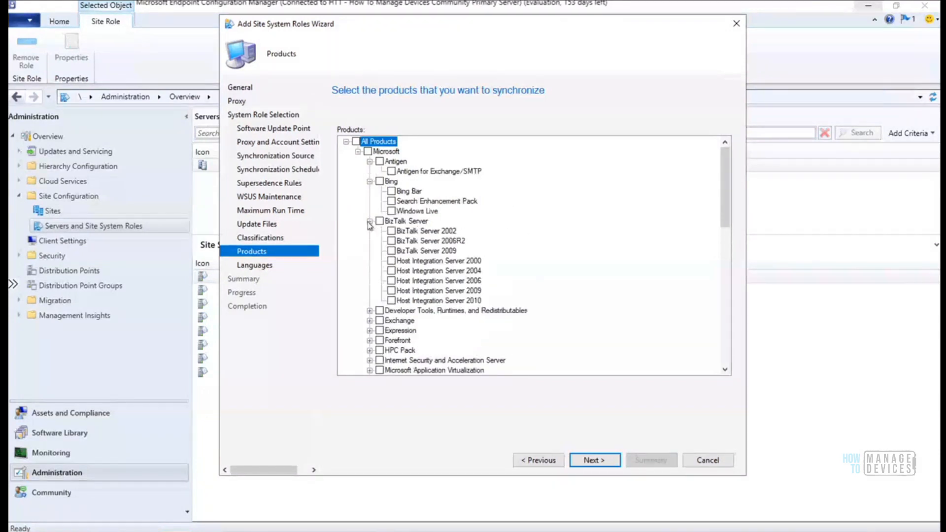
click(368, 311)
drag(721, 200, 716, 258)
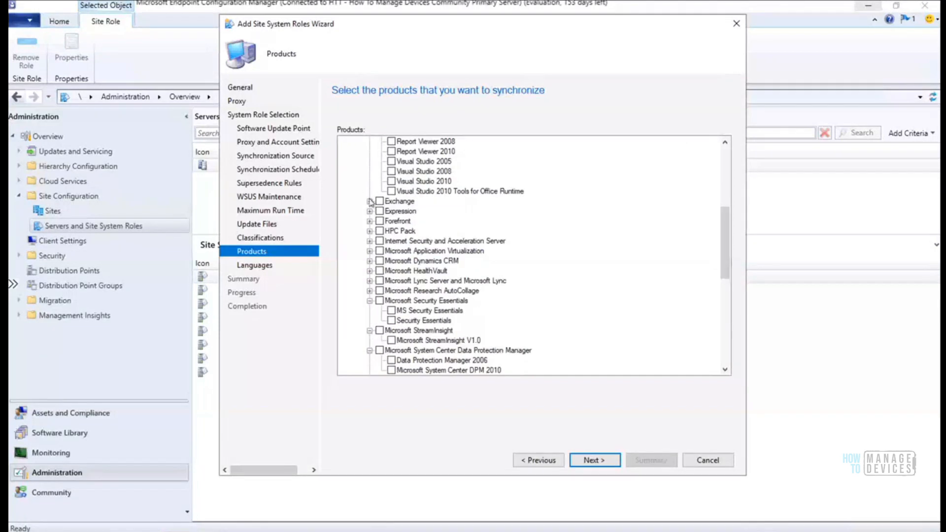
click(369, 202)
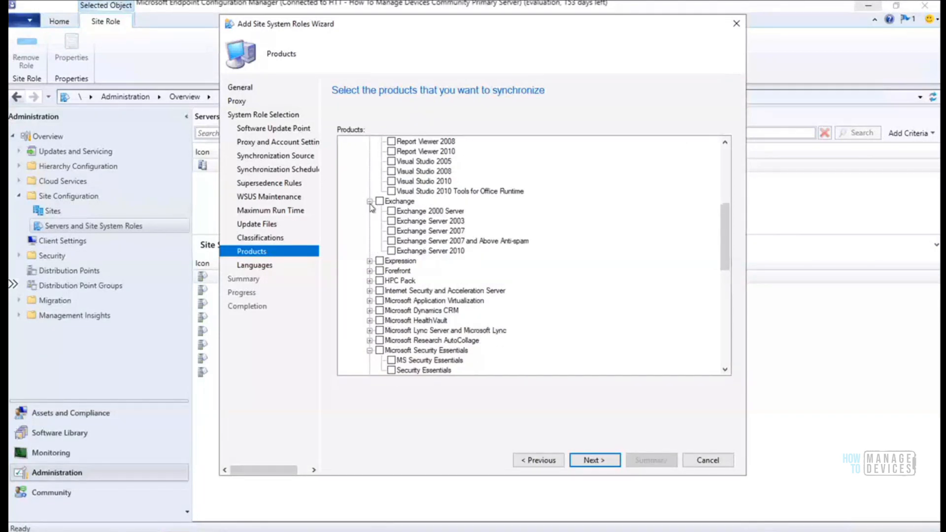
click(370, 261)
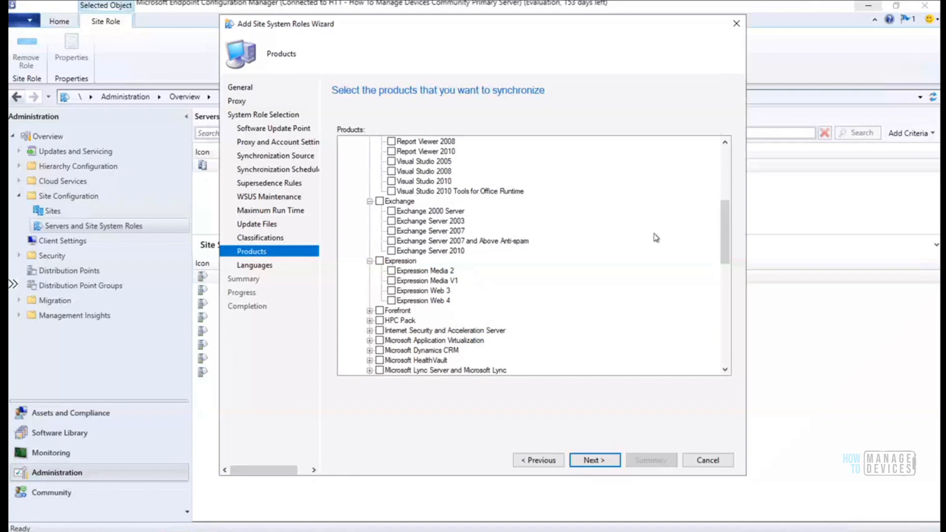
Expand Forefront, HPC Pack, ISA Server, App-V, Dynamics CRM, HealthVault, Lync and Research AutoCollage
drag(725, 227, 724, 255)
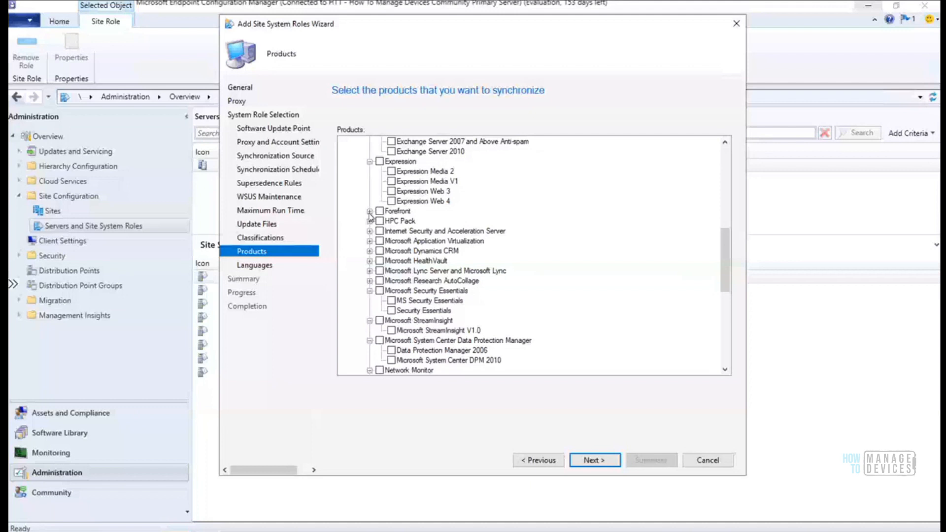
click(369, 212)
drag(721, 259, 720, 277)
click(369, 251)
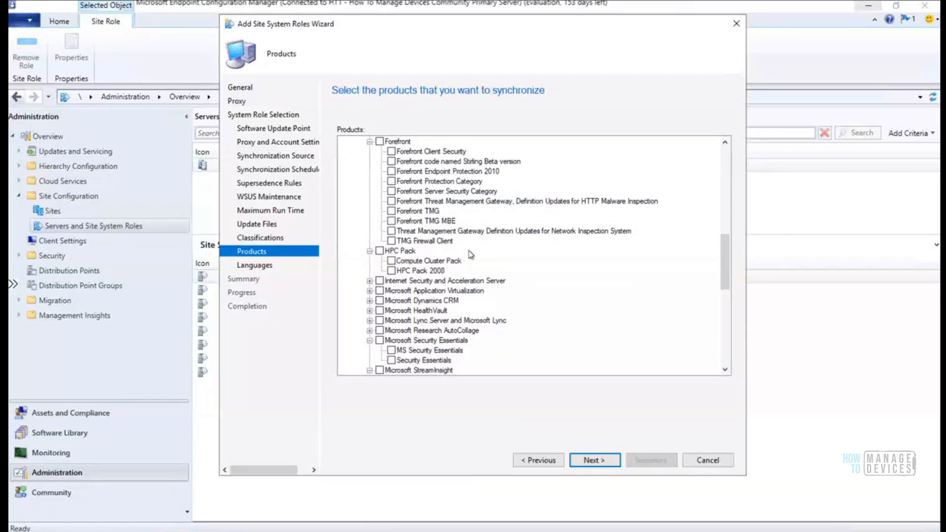
drag(725, 270, 725, 290)
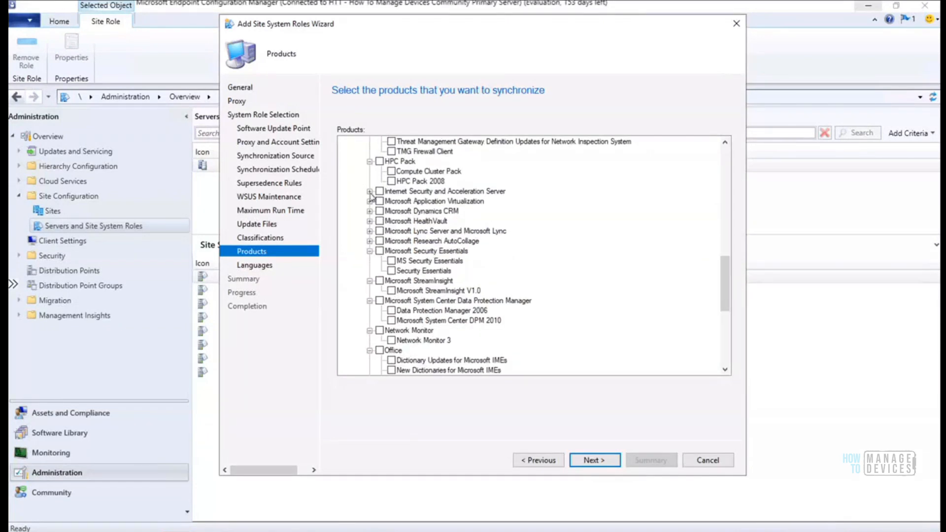
click(370, 192)
click(370, 231)
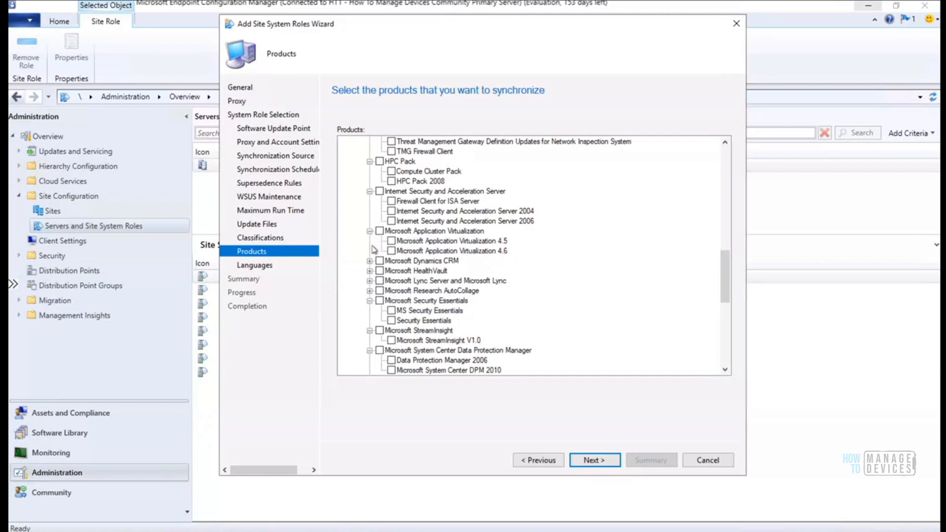
click(370, 261)
click(370, 291)
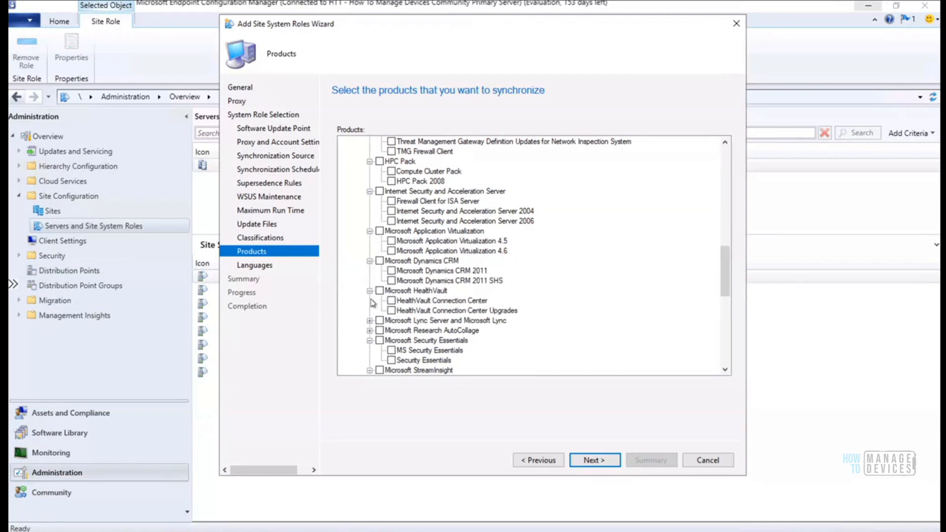
click(369, 321)
click(369, 351)
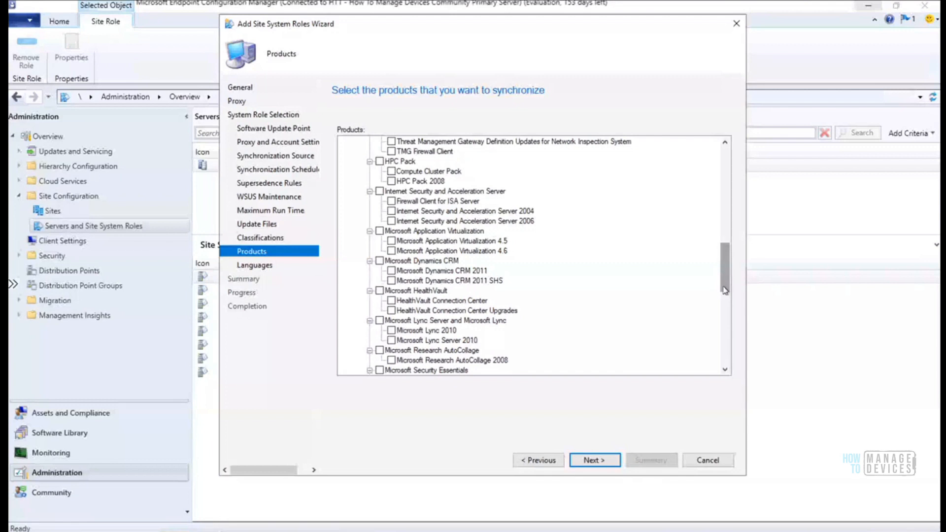
Expand Office Communications Server, SDK Components, Silverlight, SQL Server, System Center Online, VMM and Systems Management Server
scroll(607, 296, down, 2)
drag(724, 282, 726, 336)
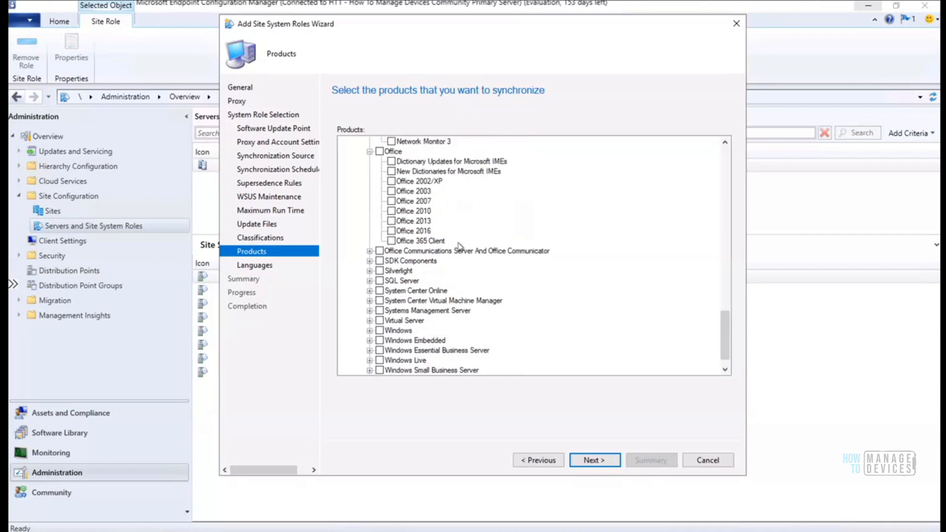
click(369, 250)
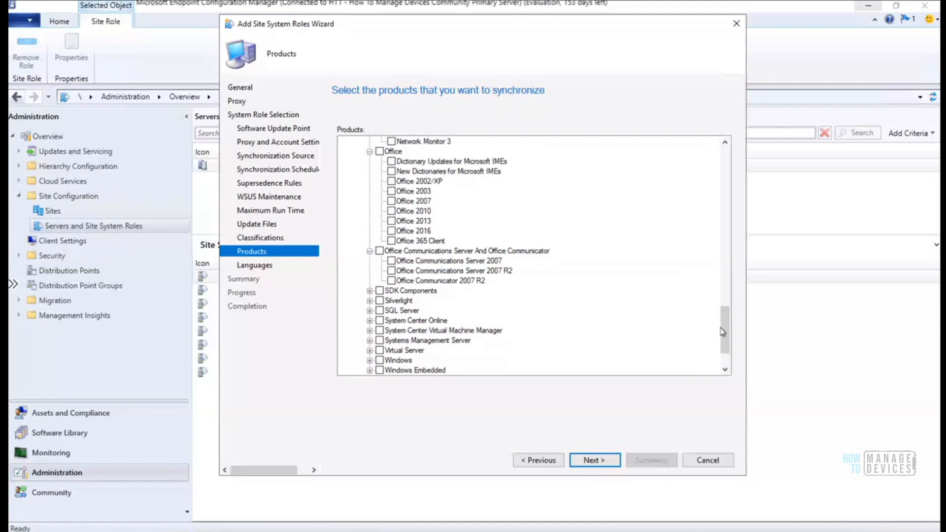
drag(721, 334, 721, 346)
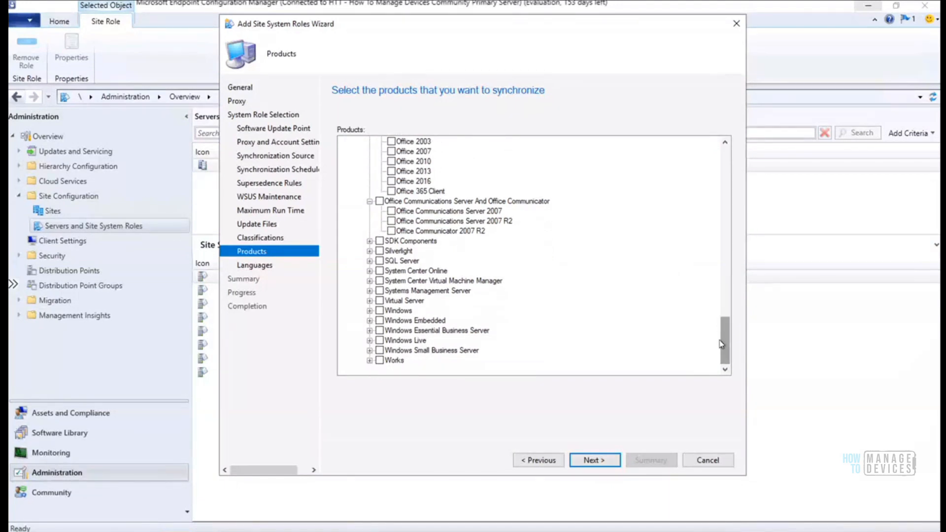
click(370, 241)
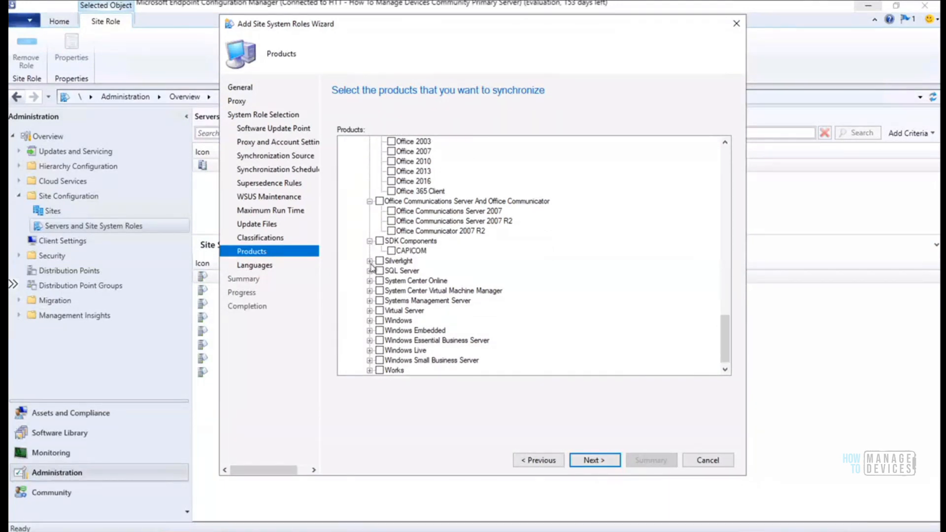
click(370, 261)
click(370, 281)
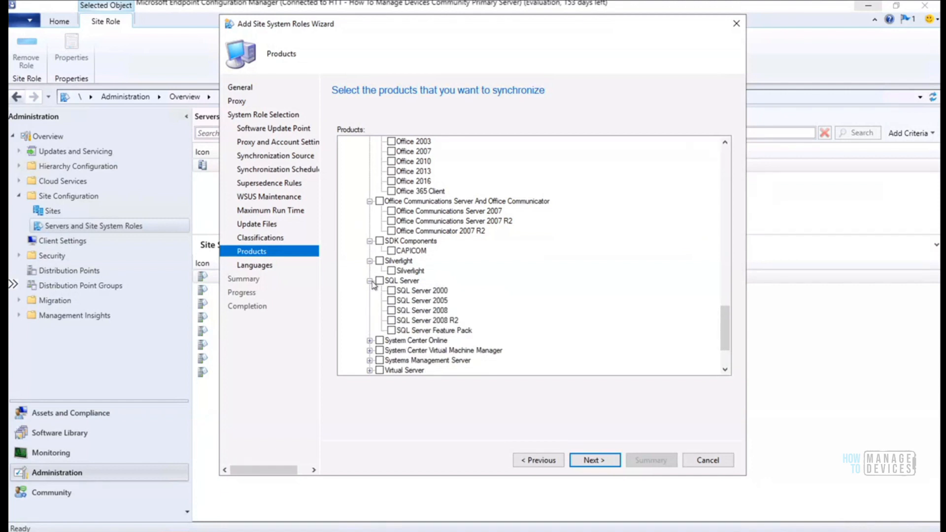
click(370, 340)
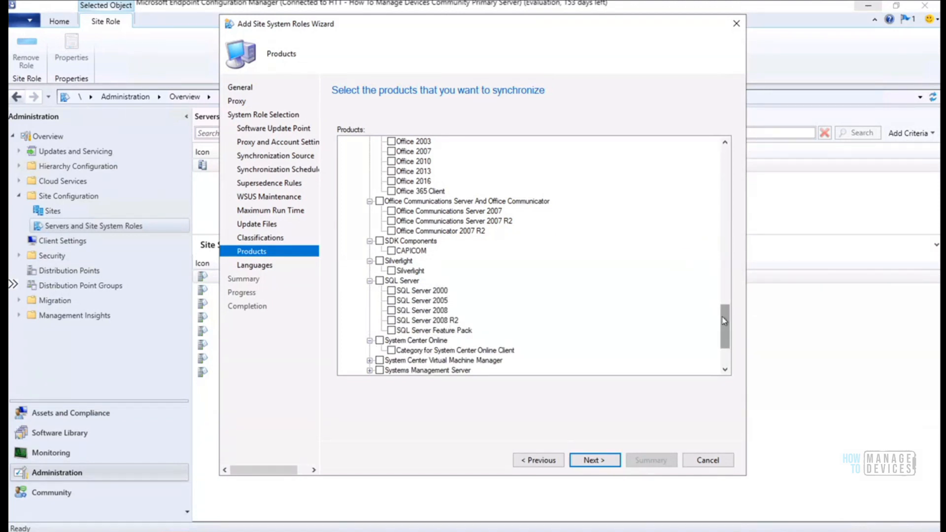
scroll(721, 335, down, 3)
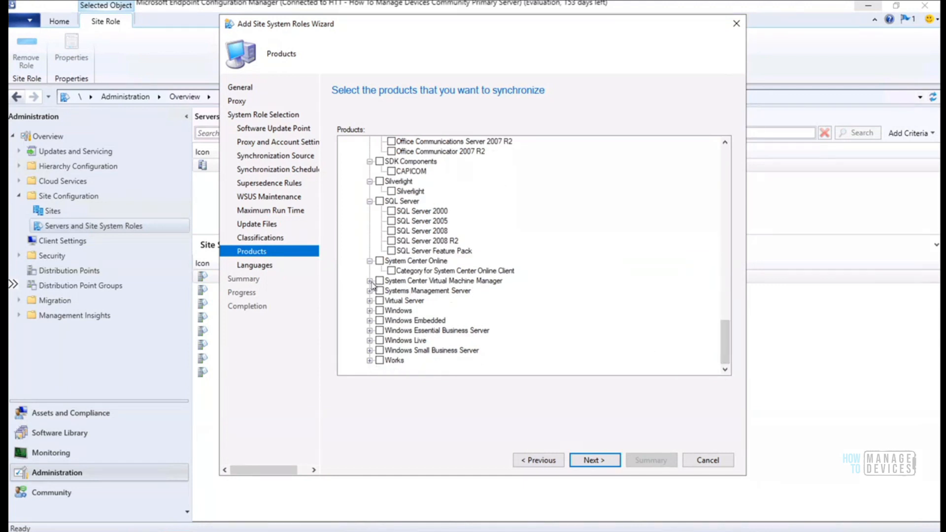
click(369, 281)
click(369, 311)
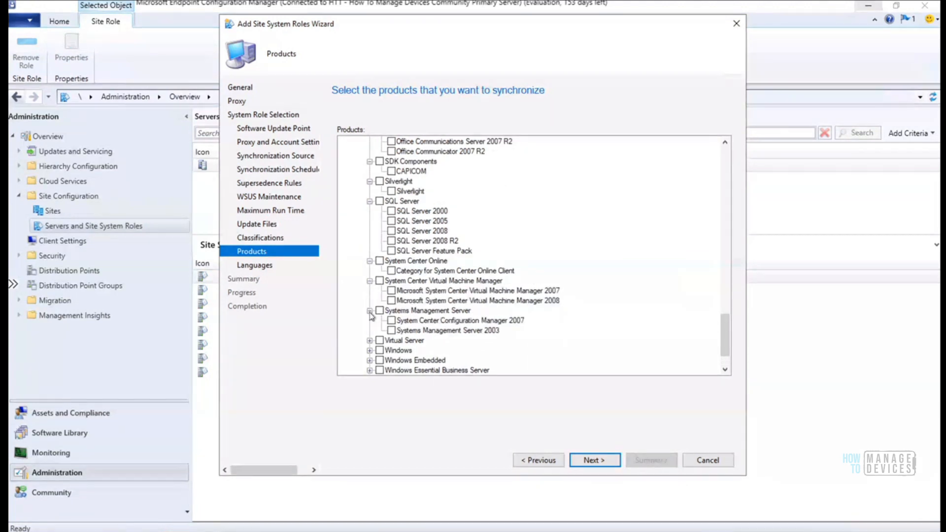
Expand Virtual Server, Windows, Windows Embedded, Essential Business Server, Windows Live, Small Business Server and Works
drag(724, 344, 724, 352)
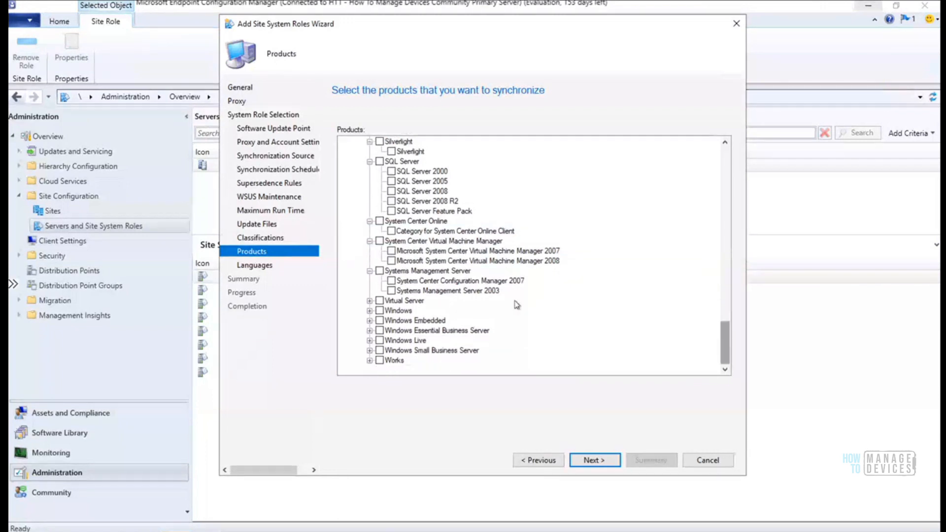
click(369, 301)
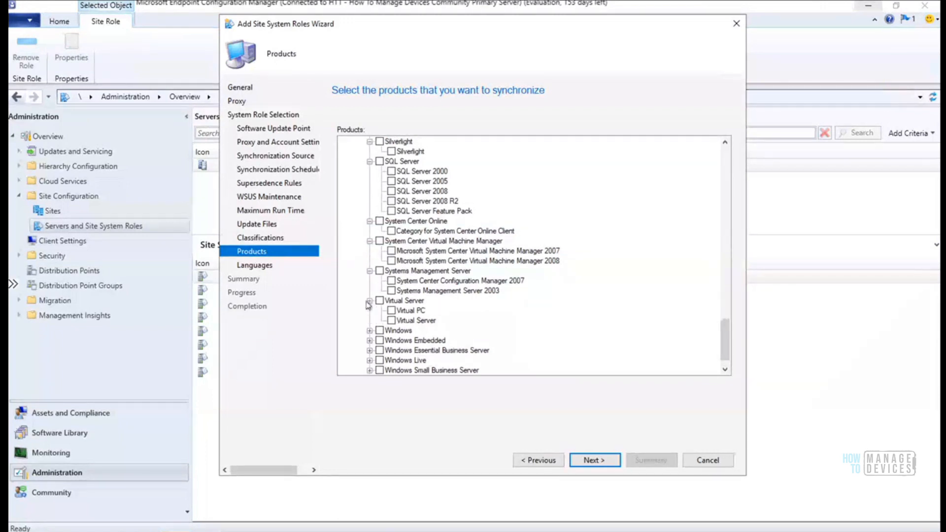
click(369, 330)
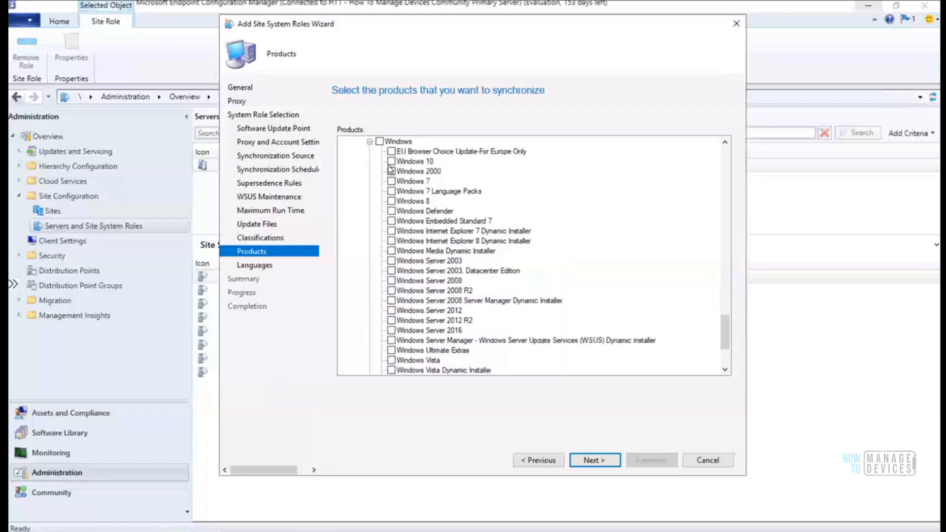
drag(721, 327, 726, 347)
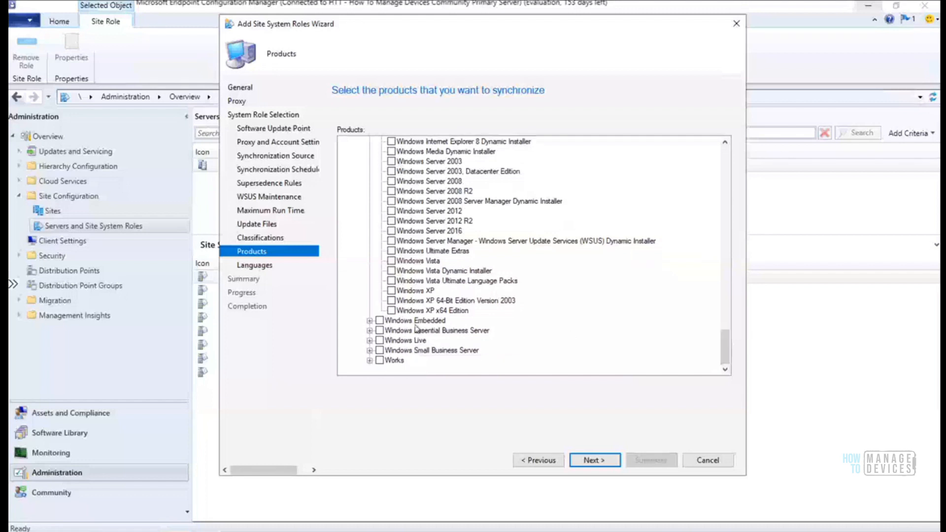
click(369, 321)
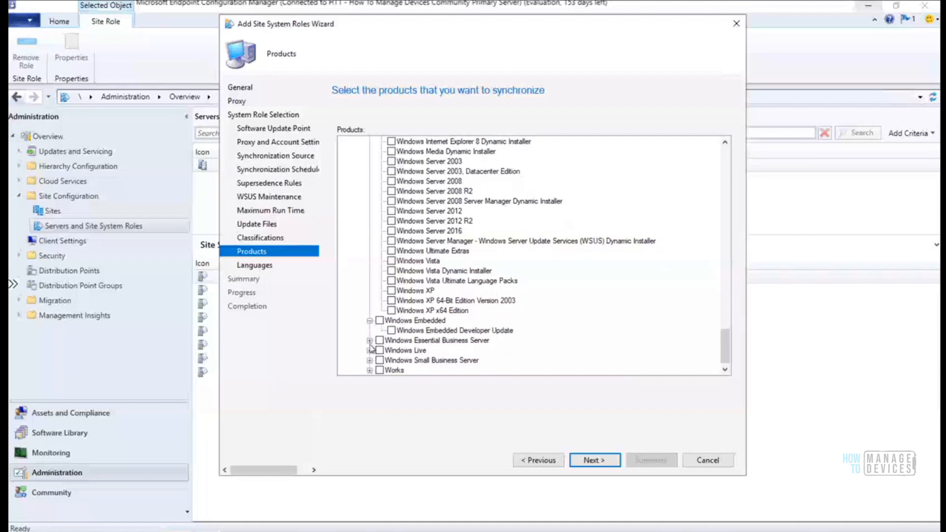
click(368, 341)
click(369, 370)
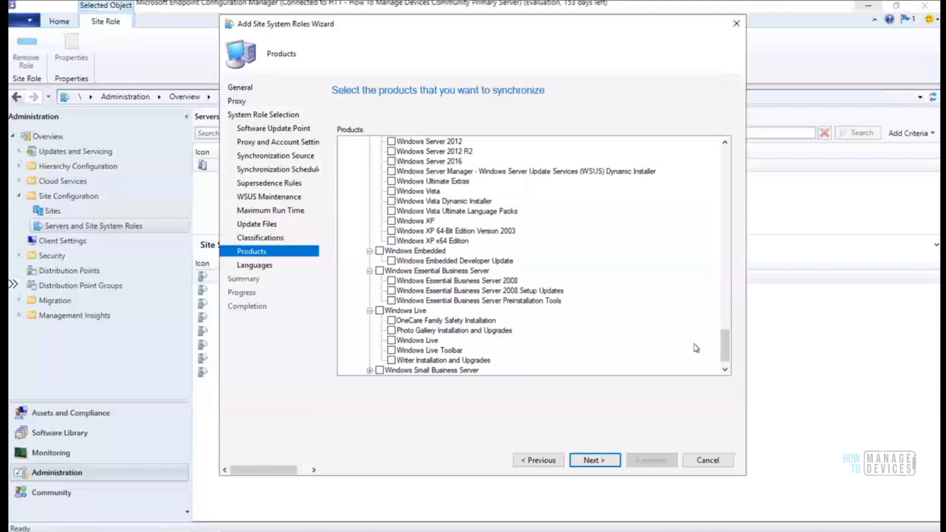
drag(727, 345, 718, 365)
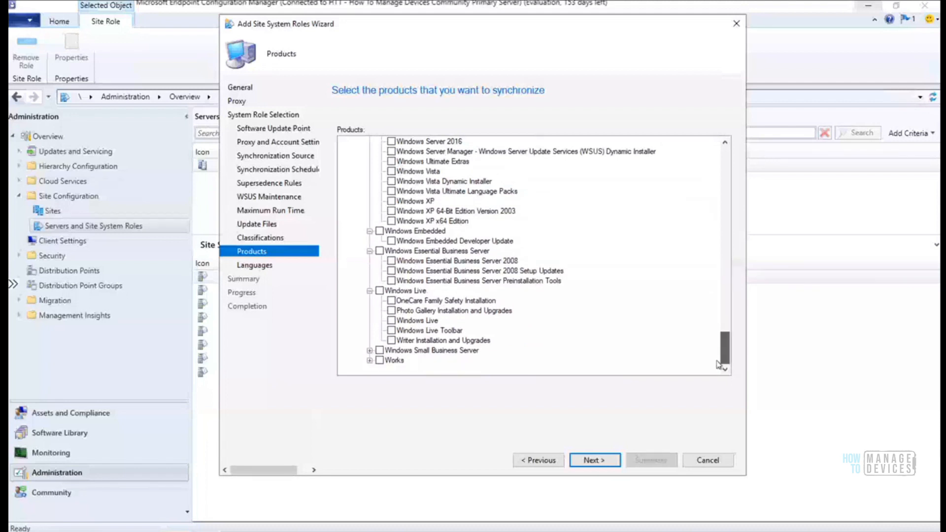
click(370, 350)
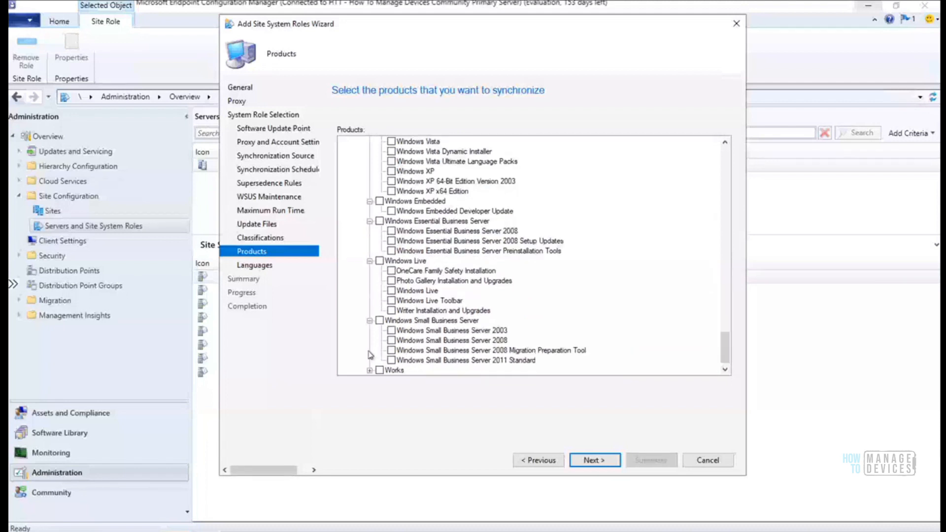
scroll(370, 355, down, 1)
click(370, 360)
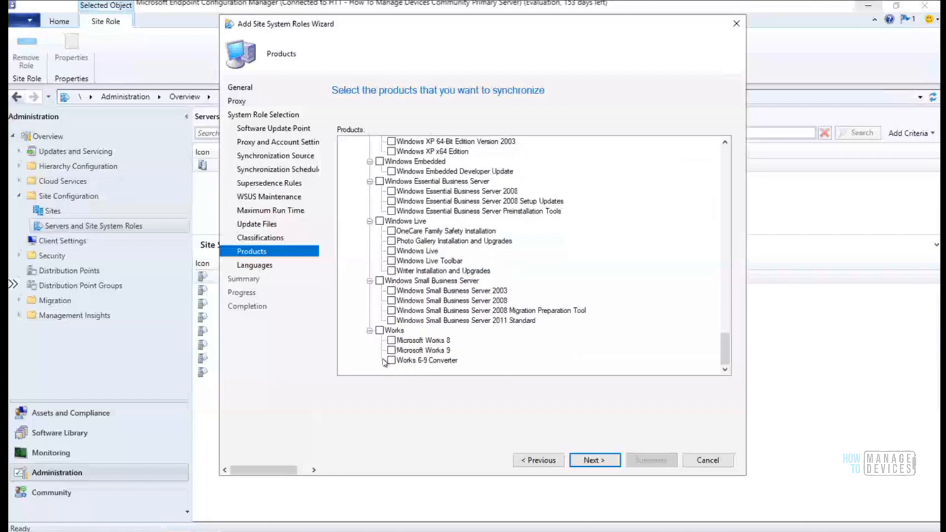
drag(726, 354, 724, 311)
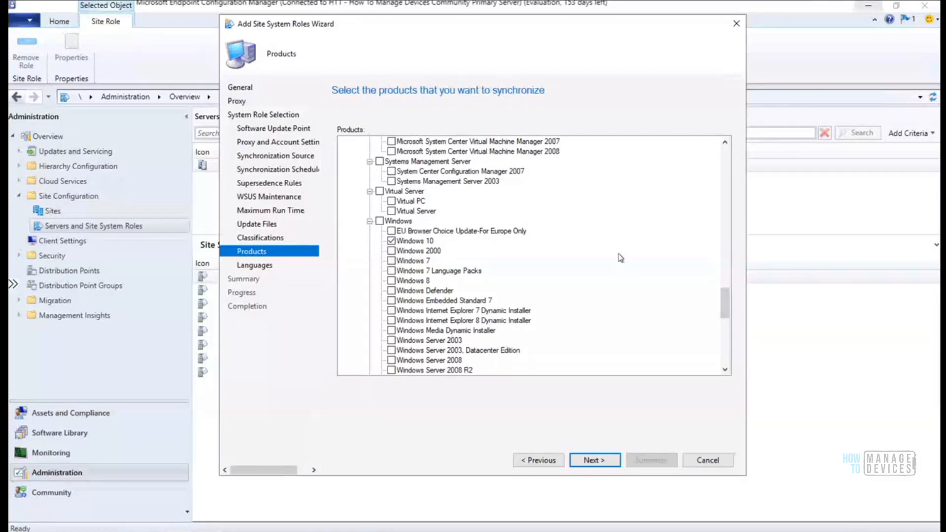
Scroll the Products list to the Windows node and check Windows 10
mouse_move(726, 313)
mouse_down()
mouse_move(705, 148)
mouse_move(725, 327)
mouse_up()
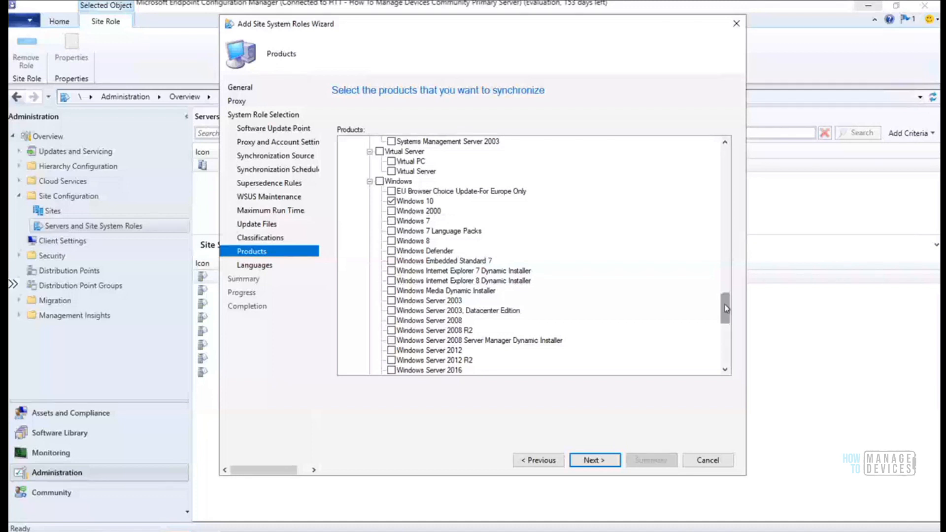
mouse_move(726, 307)
mouse_down()
mouse_move(723, 177)
mouse_move(711, 136)
mouse_move(728, 196)
mouse_move(721, 360)
mouse_move(724, 151)
mouse_move(733, 337)
mouse_move(731, 312)
mouse_up()
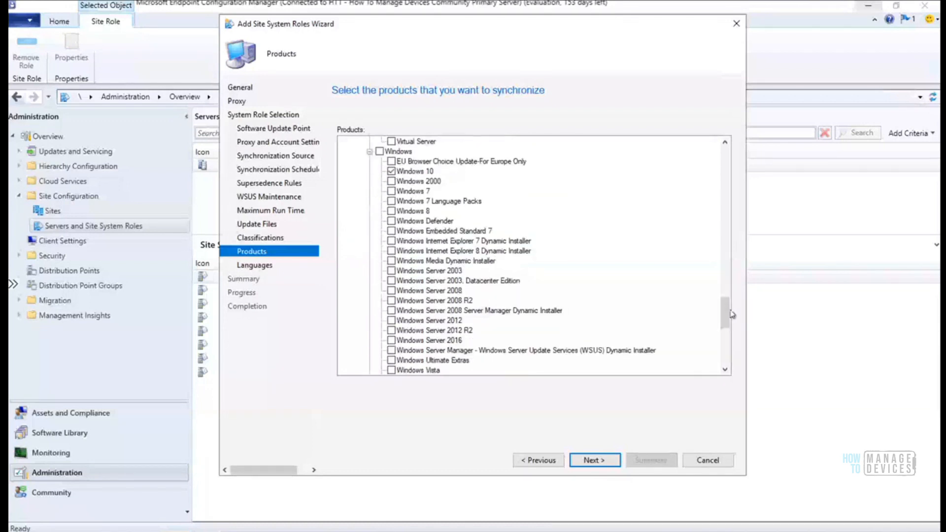
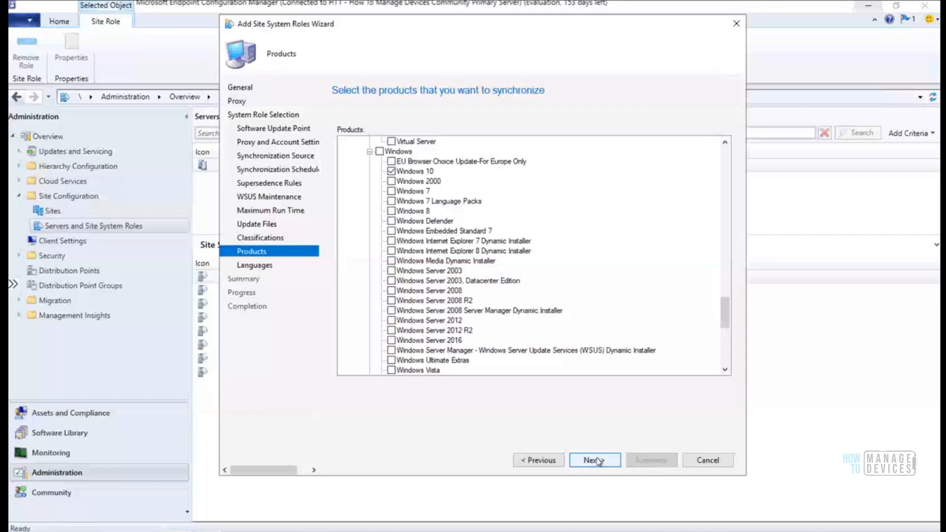
Leave Windows 10 as the selected product and continue to the Languages page
click(598, 461)
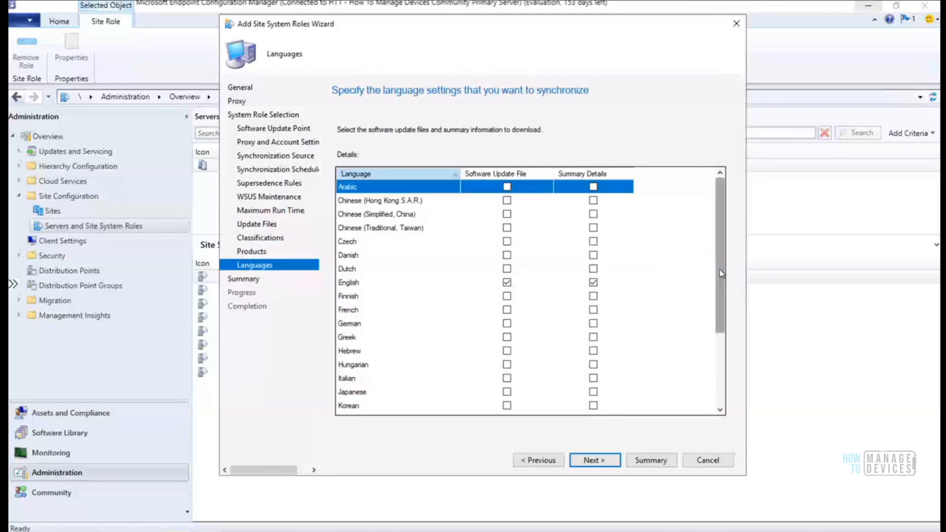
Select English for update languages, pass the Summary page, and start installing the software update point role
drag(719, 273, 722, 244)
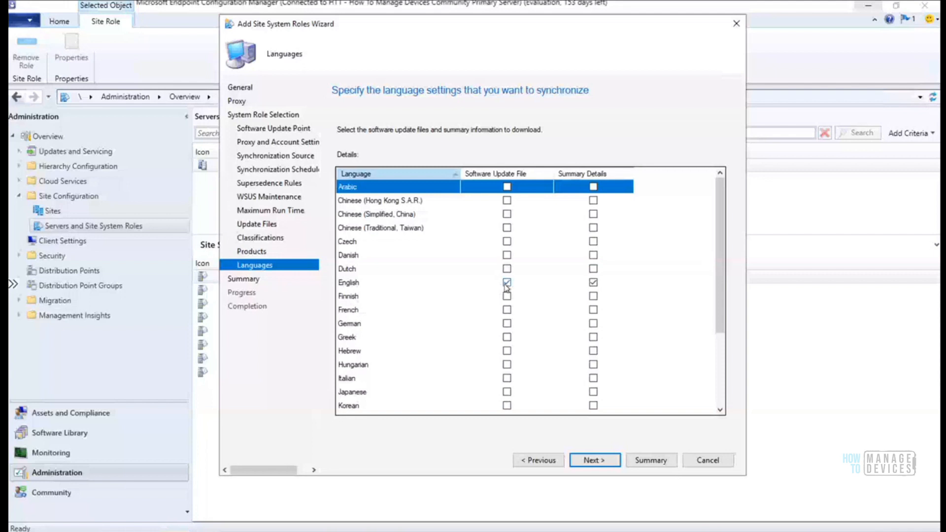
click(453, 282)
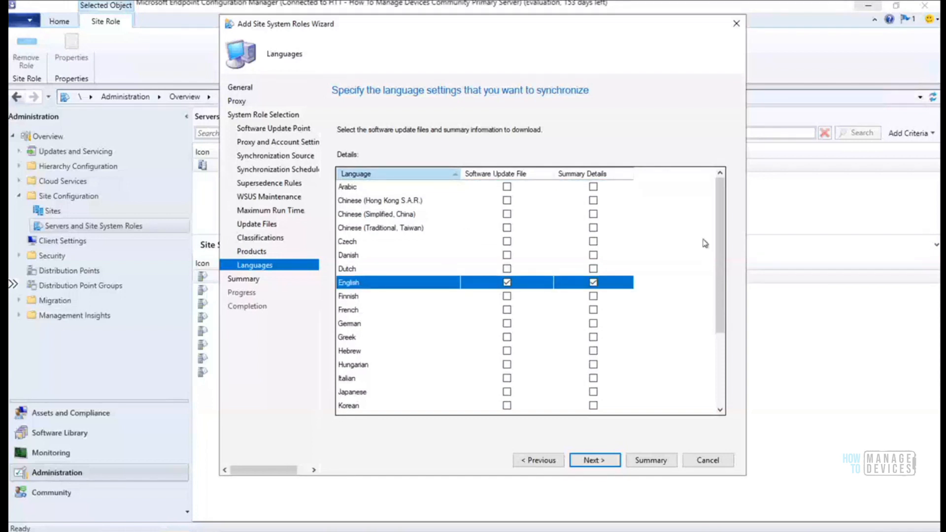
drag(720, 286, 730, 208)
click(587, 462)
click(618, 464)
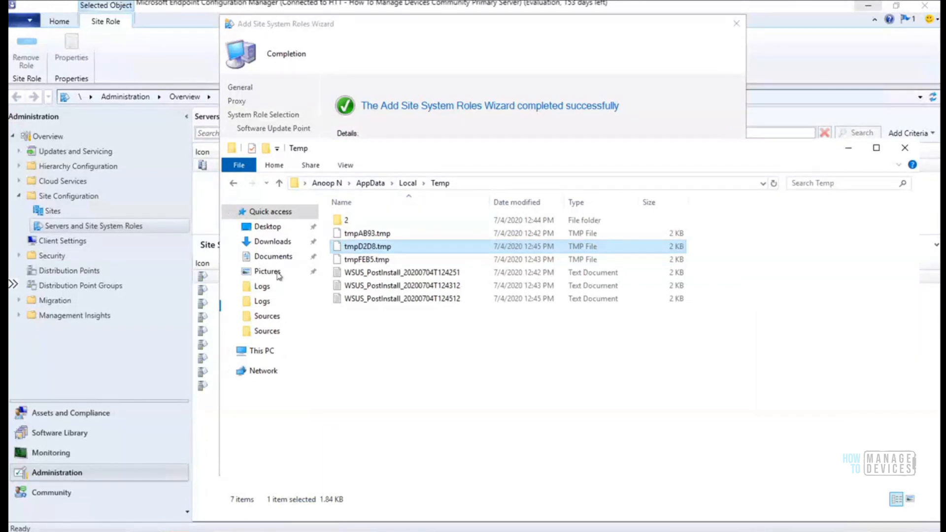
Browse the client Logs folder under SMS_CCM and maximize the File Explorer window
click(265, 303)
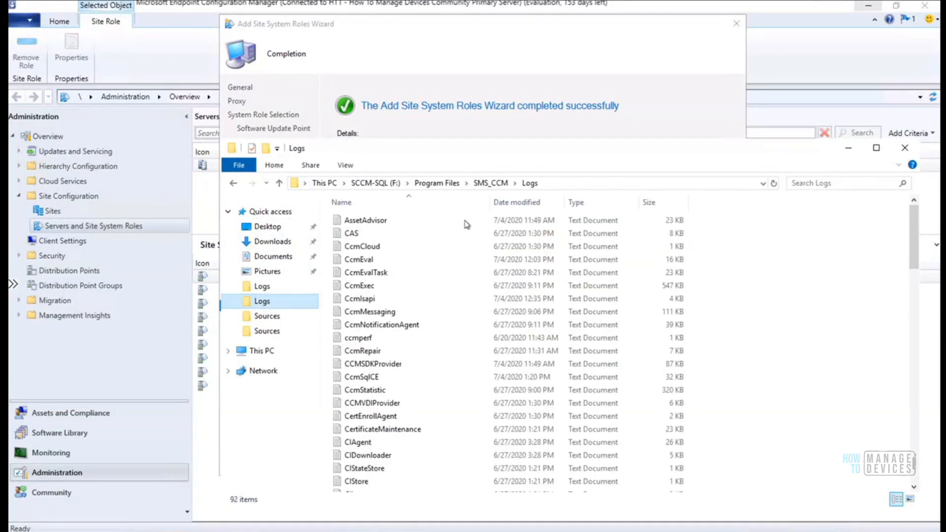
drag(483, 147, 425, 47)
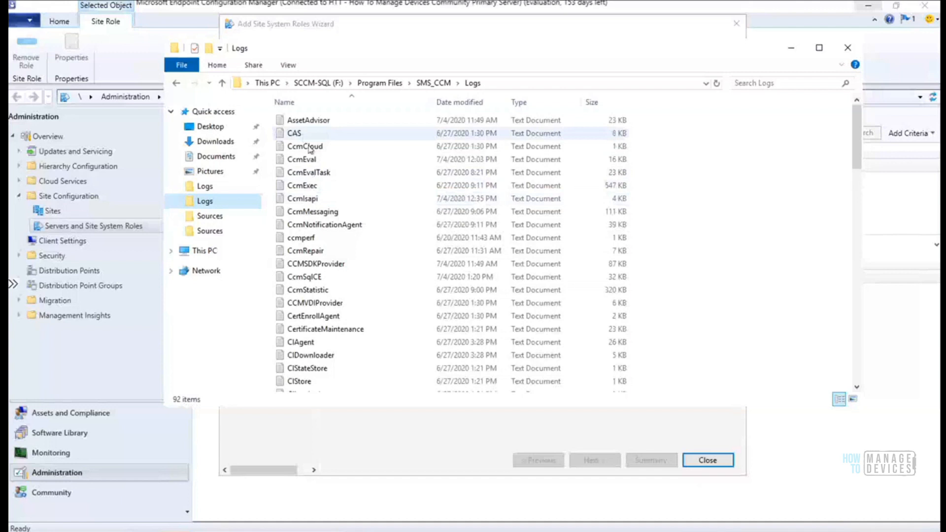
click(306, 239)
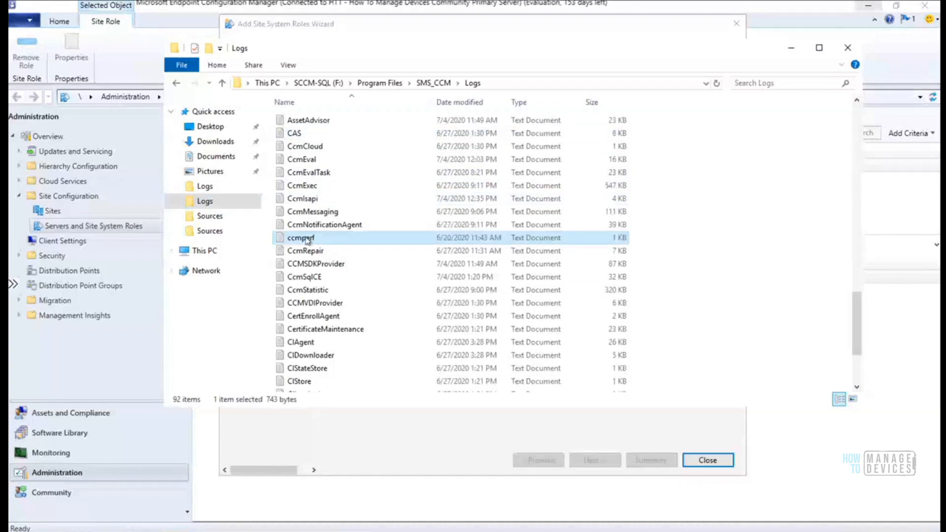
key(s)
click(819, 48)
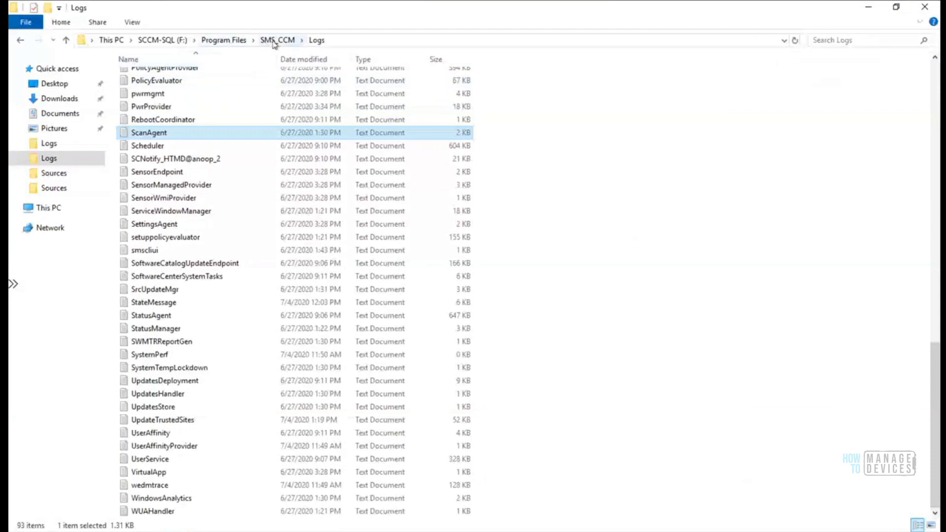
Go to F:\Program Files\Microsoft Configuration Manager\Logs and jump to SUPSetup by typing sup
click(229, 41)
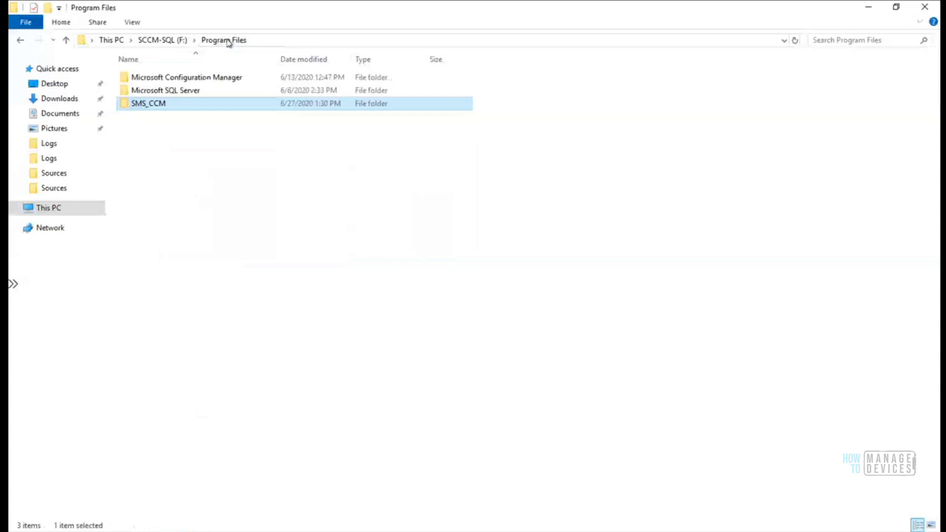
double_click(182, 78)
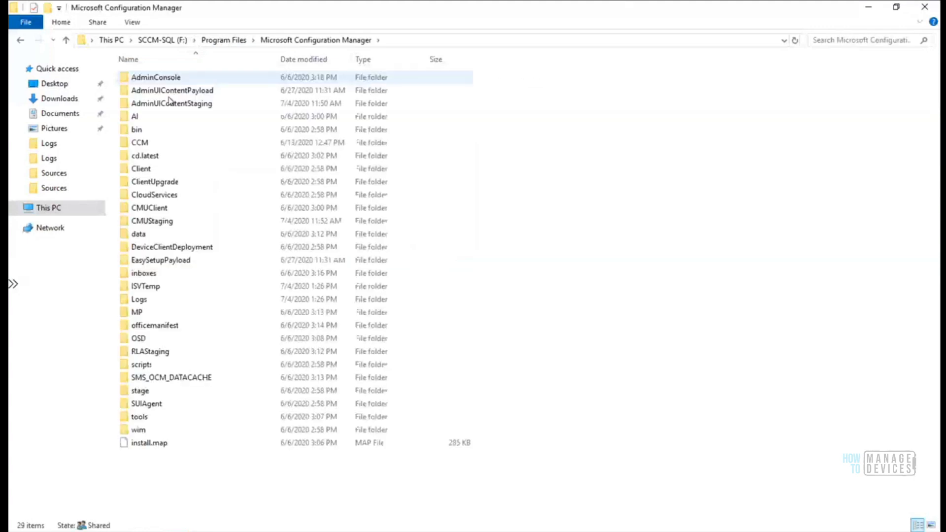
key(l)
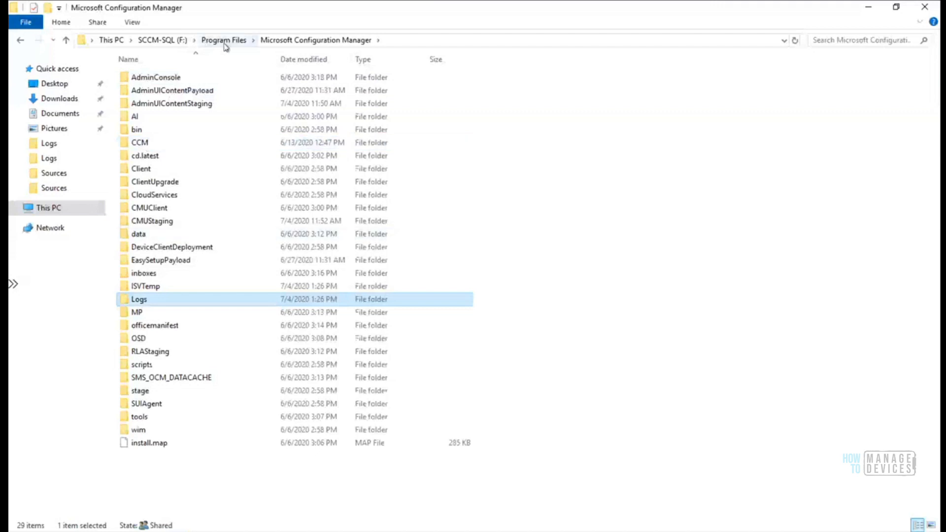
double_click(139, 300)
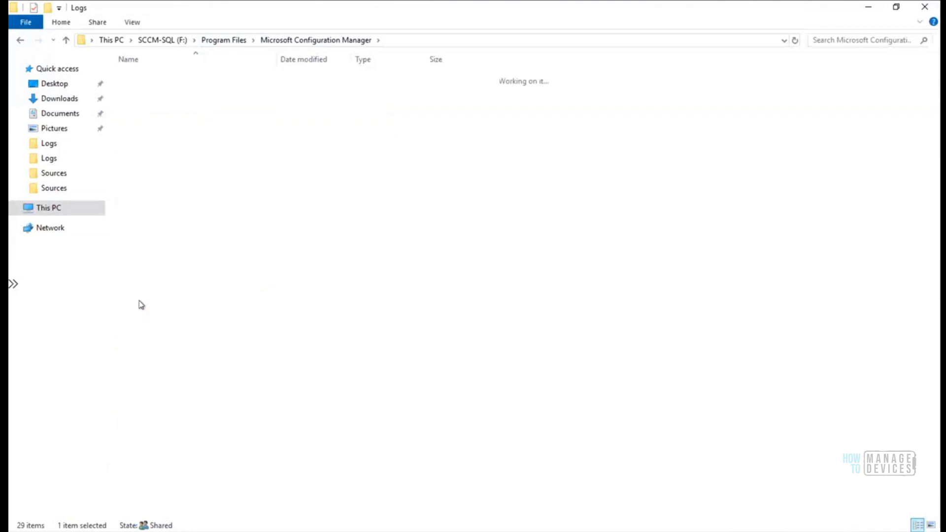
click(146, 144)
text(sup)
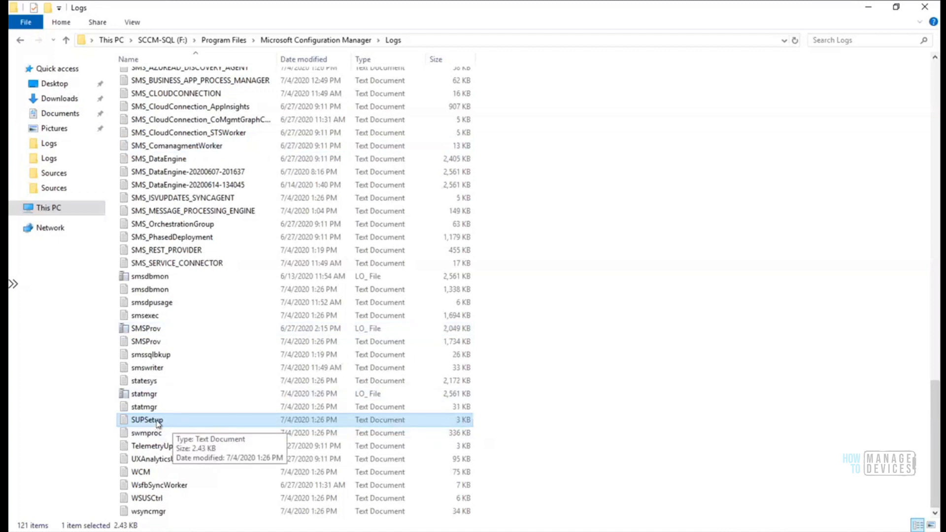
Open SUPSetup.log in the Trace Log Tool and highlight the failed DLL registration path and .Net Fx 2.0
right_click(157, 423)
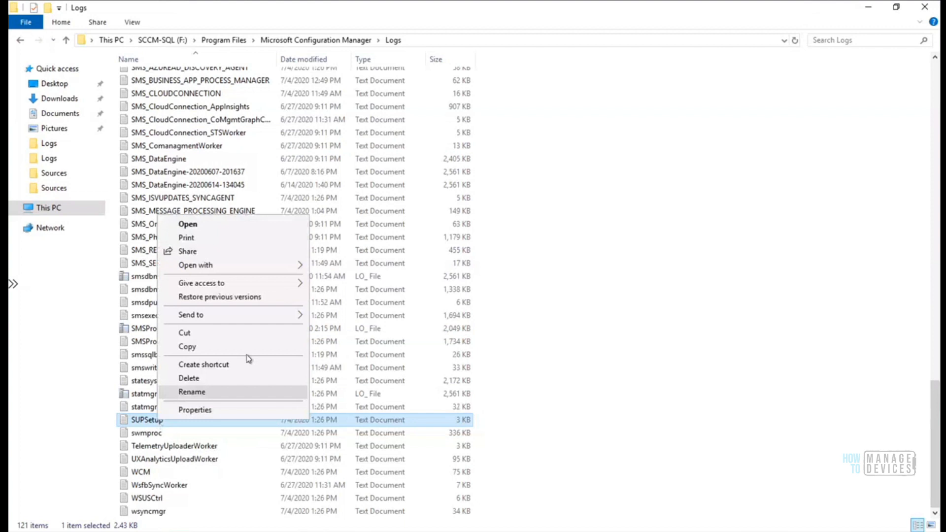
mouse_move(273, 272)
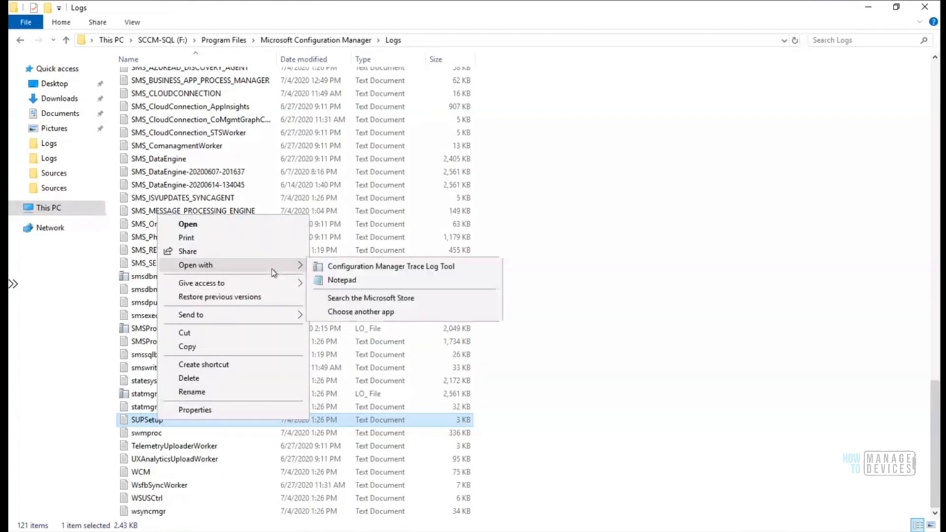
click(361, 269)
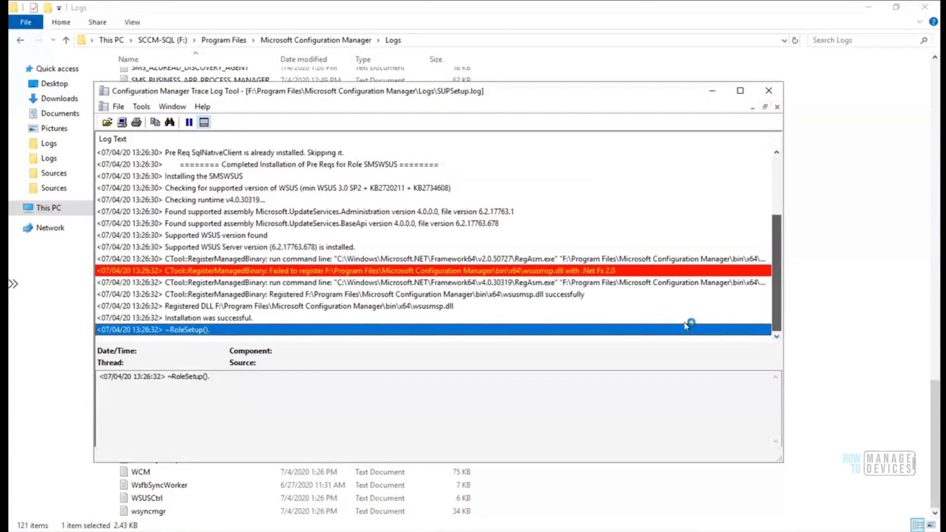
click(571, 272)
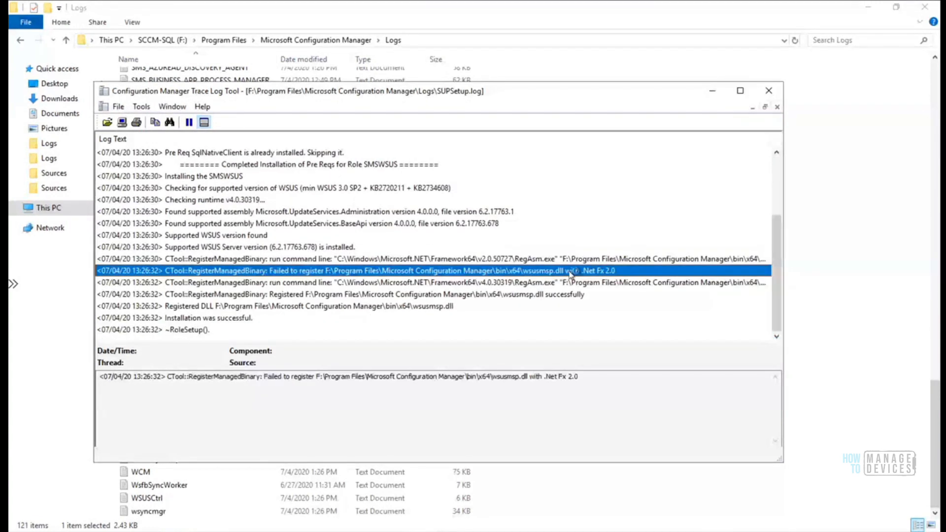
click(585, 373)
drag(584, 373, 158, 378)
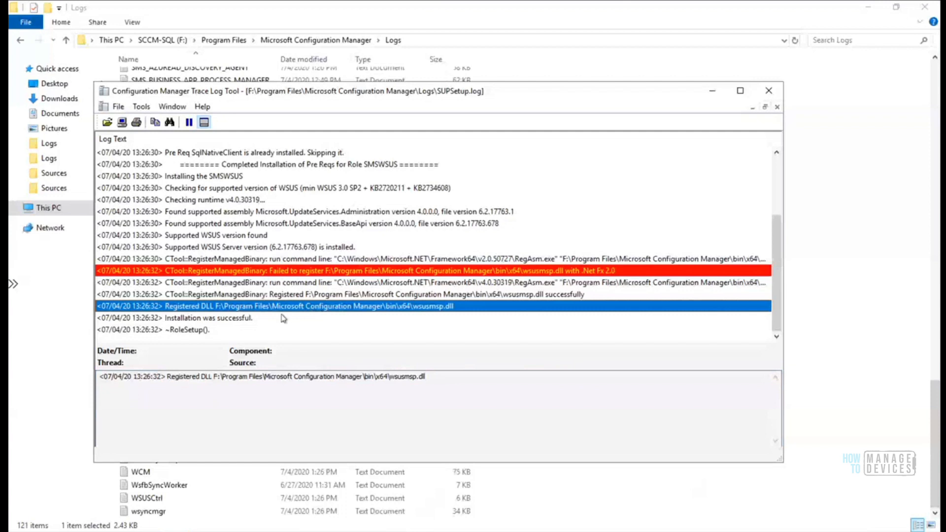
click(250, 320)
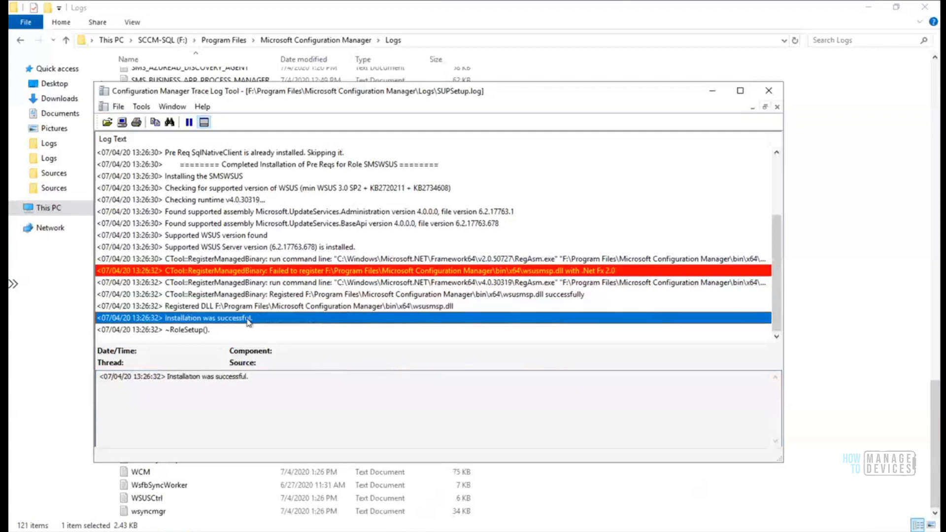
click(302, 272)
click(328, 378)
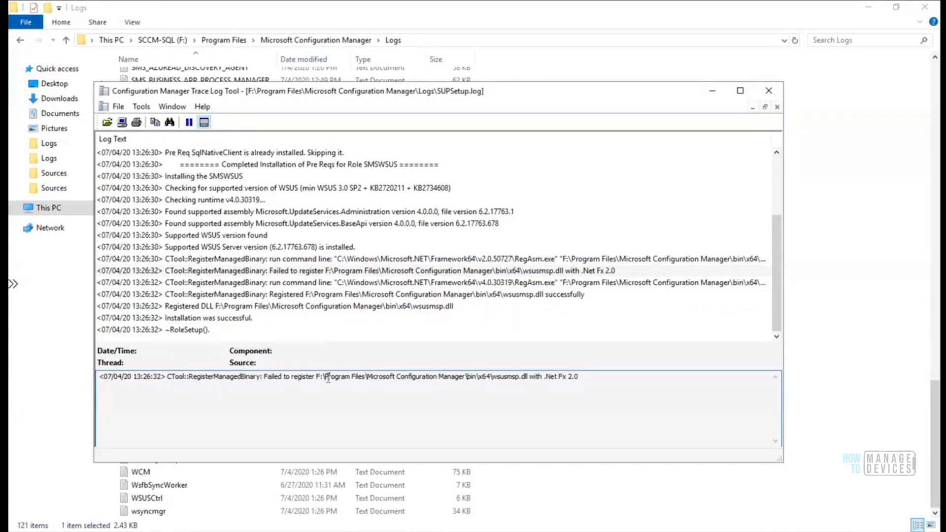
drag(318, 379, 583, 377)
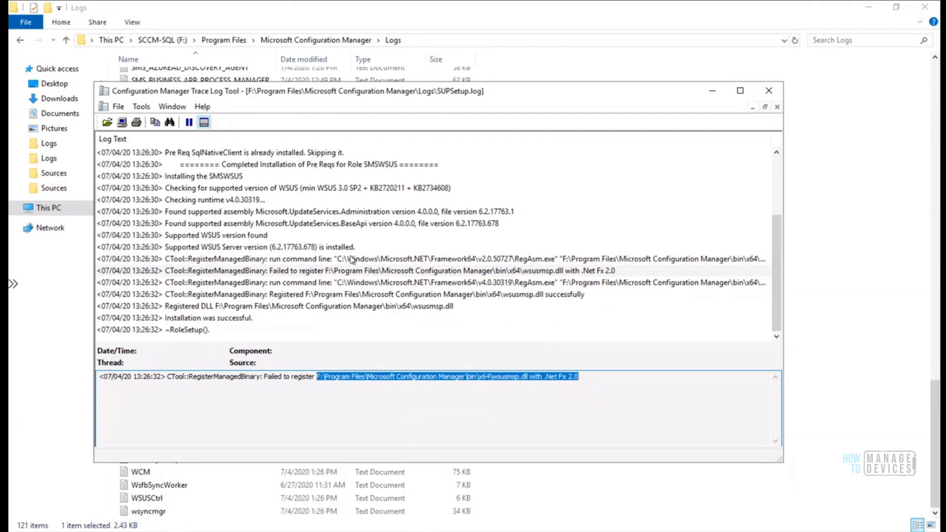
Review the v2.0 and v4.0 RegAsm command entries through to 'Installation was successful'
click(352, 259)
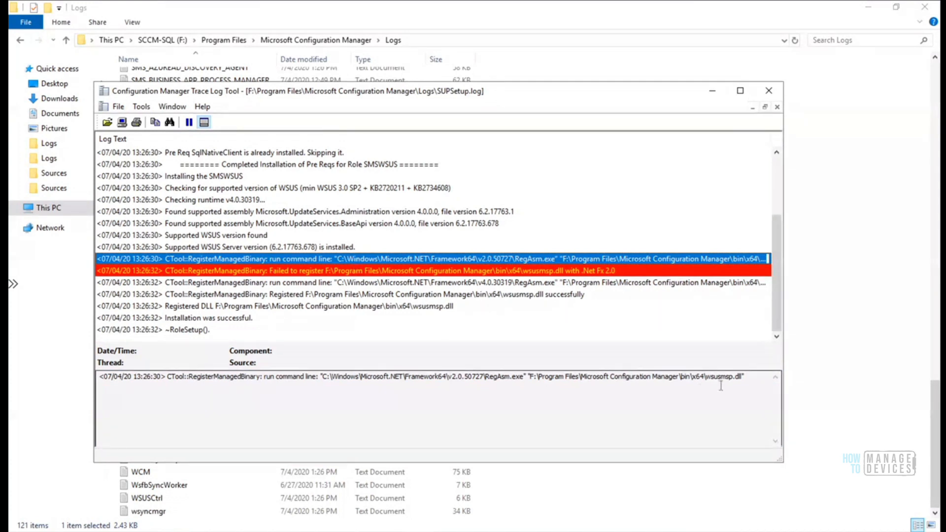
drag(752, 382, 322, 370)
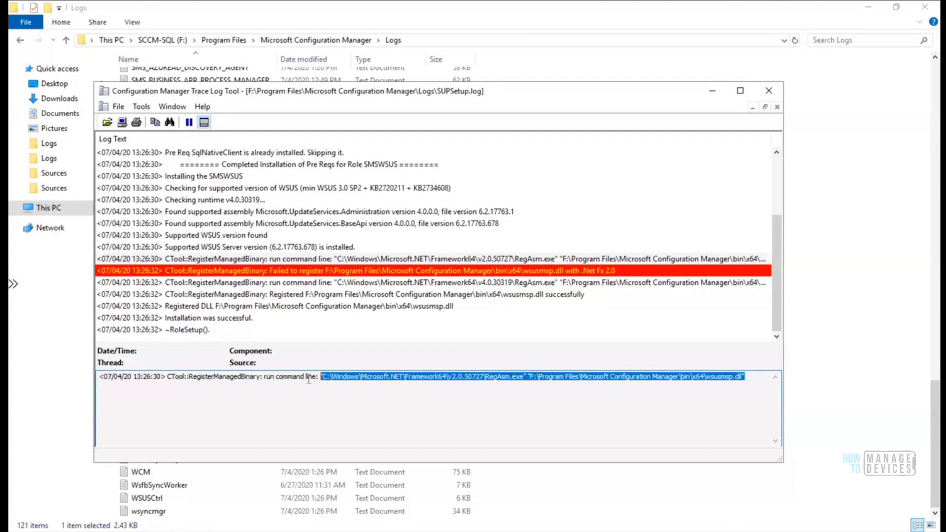
click(278, 284)
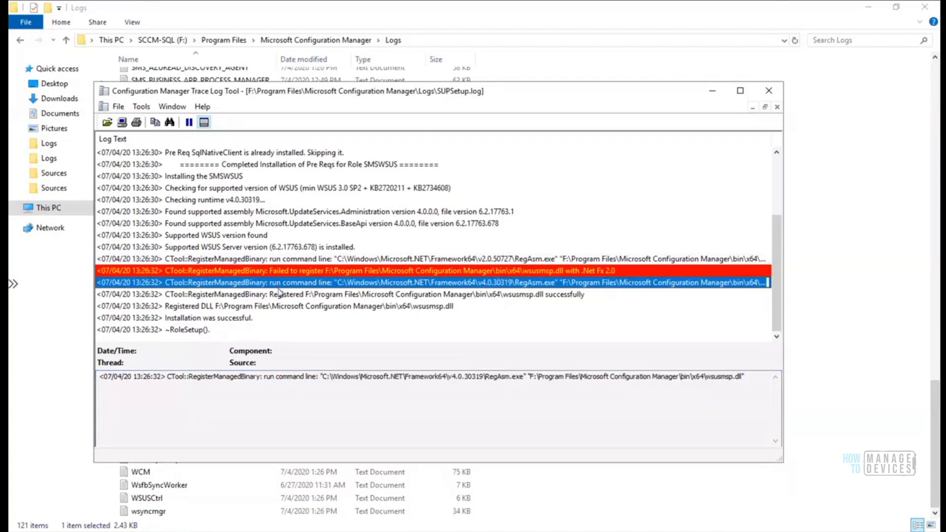
click(278, 296)
click(279, 307)
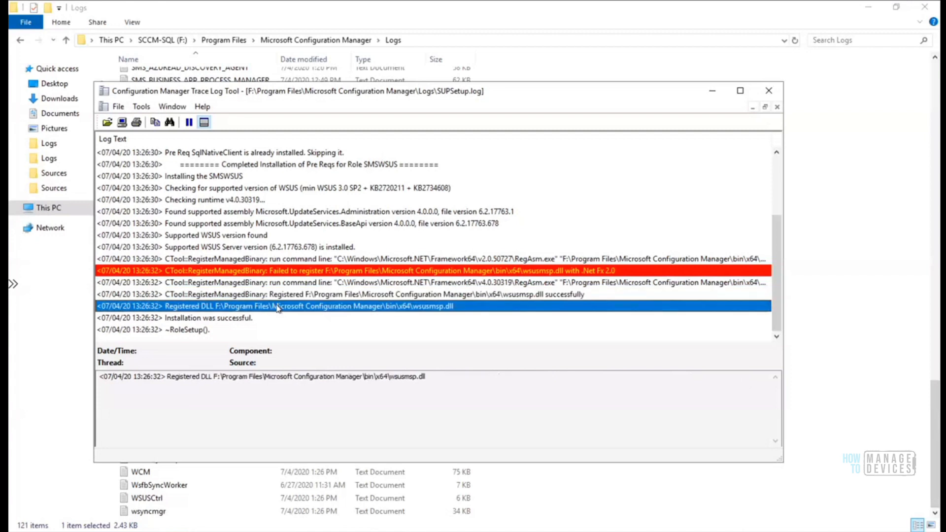
click(262, 320)
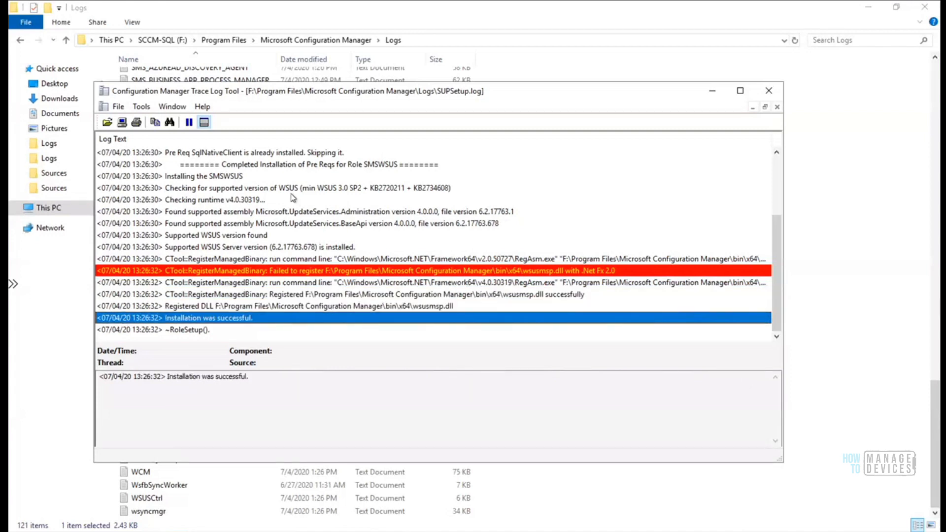
Check the WSUS version, runtime v4.0.30319 and UpdateServices.Administration lines, then minimize the log viewer
key(Page_Up)
key(Down)
key(Down)
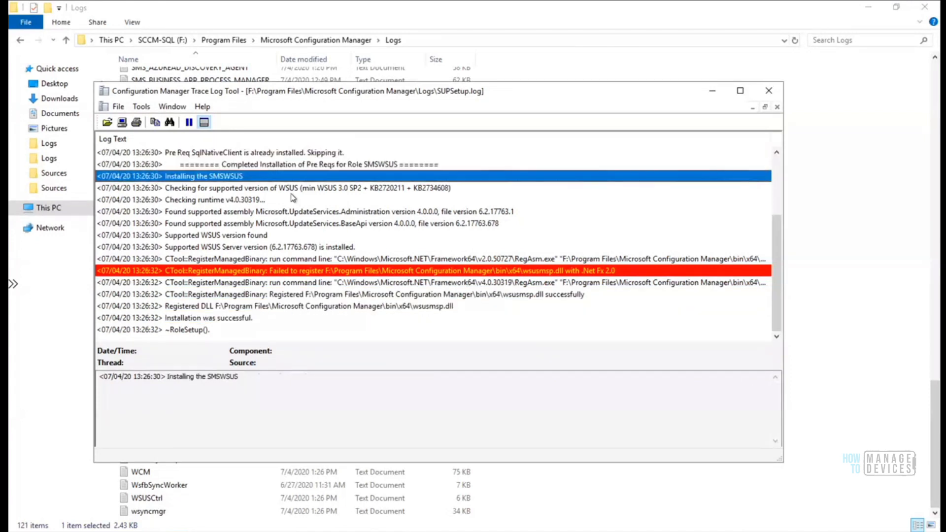
key(Down)
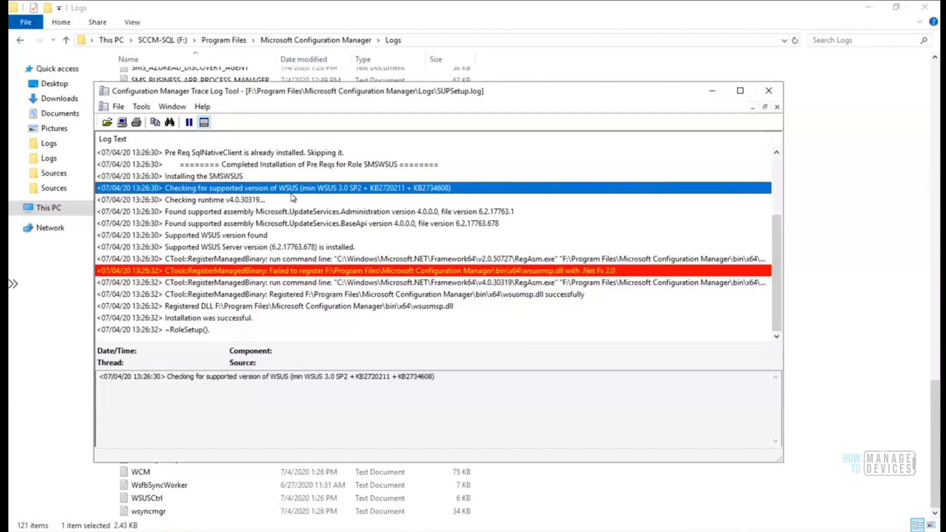
key(Down)
key(Up)
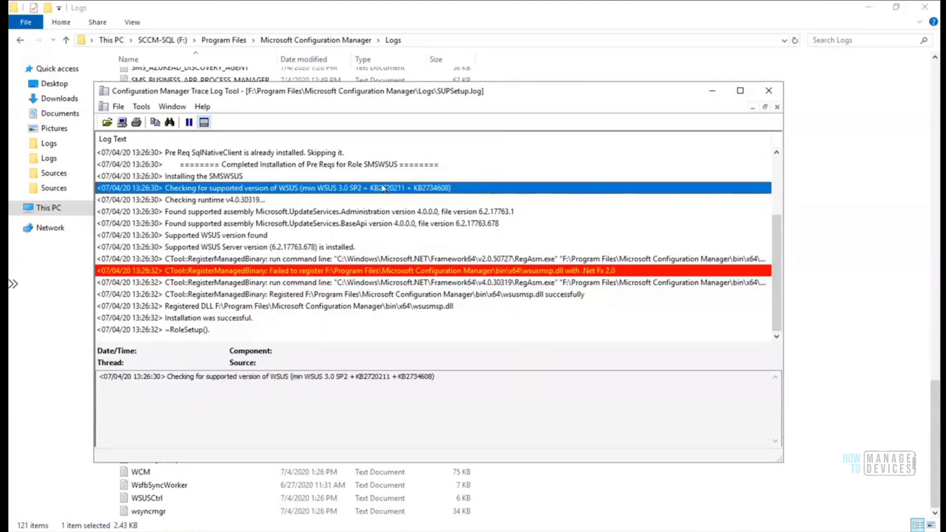
click(280, 203)
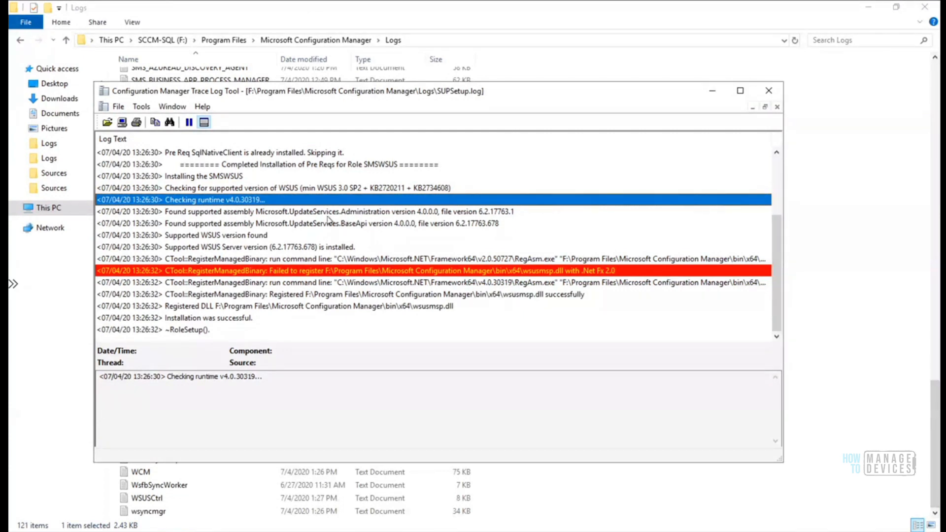
click(377, 213)
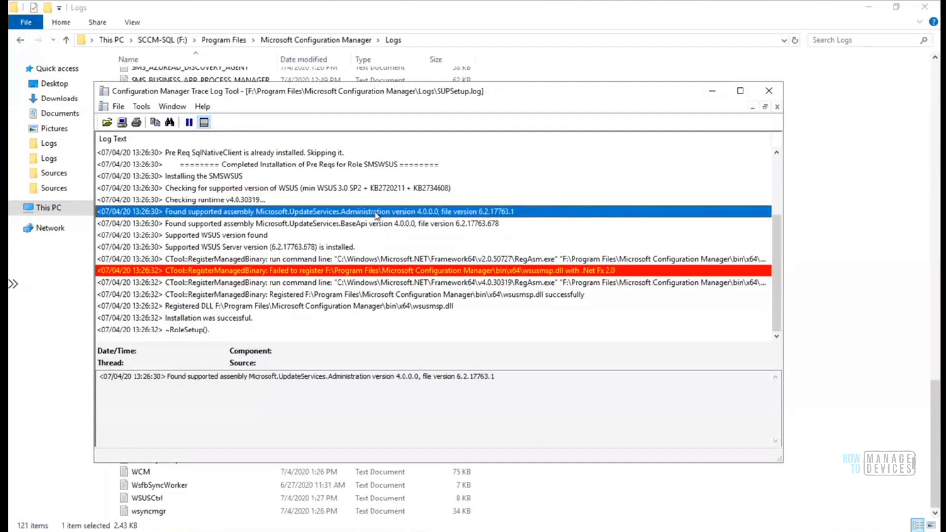
click(712, 92)
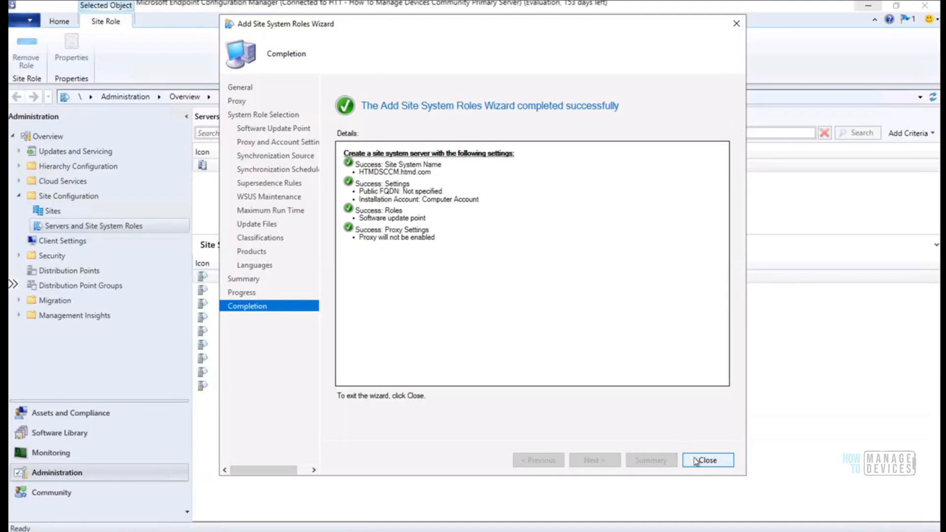
Close the wizard so HT1's site system roles list Software update point
click(695, 461)
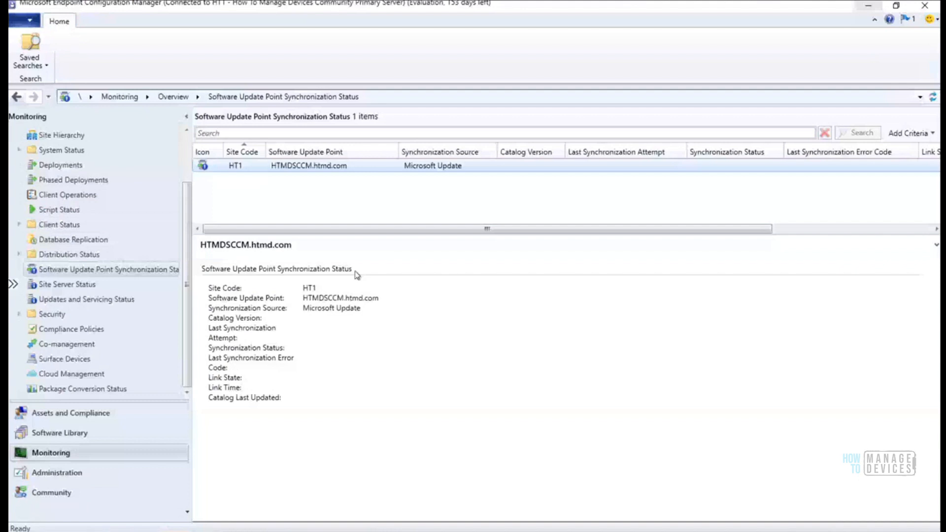
Select HT1 in Software Update Point Synchronization Status, then switch to SQL Server Management Studio
click(427, 167)
click(175, 531)
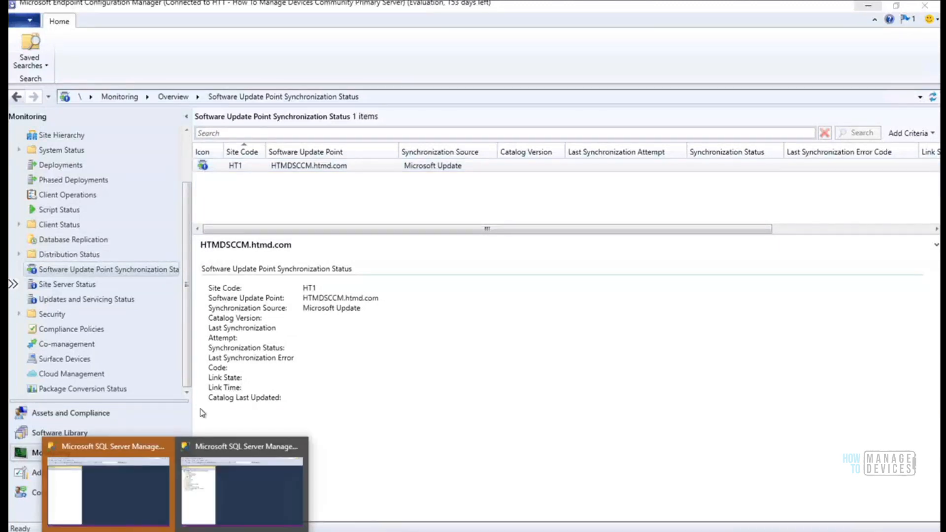
click(233, 482)
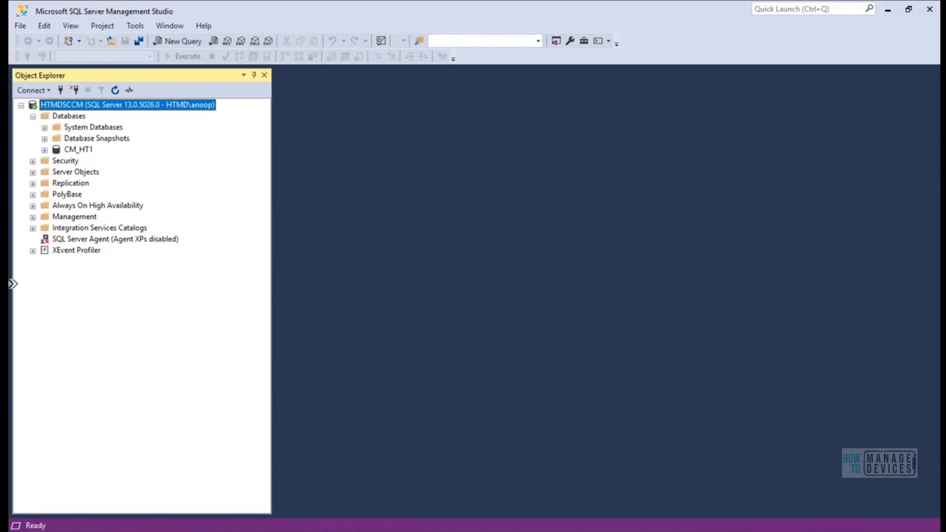
Review the HTMDSCCM databases, finding only CM_HT1, and dismiss the Databases menu
click(168, 531)
click(152, 495)
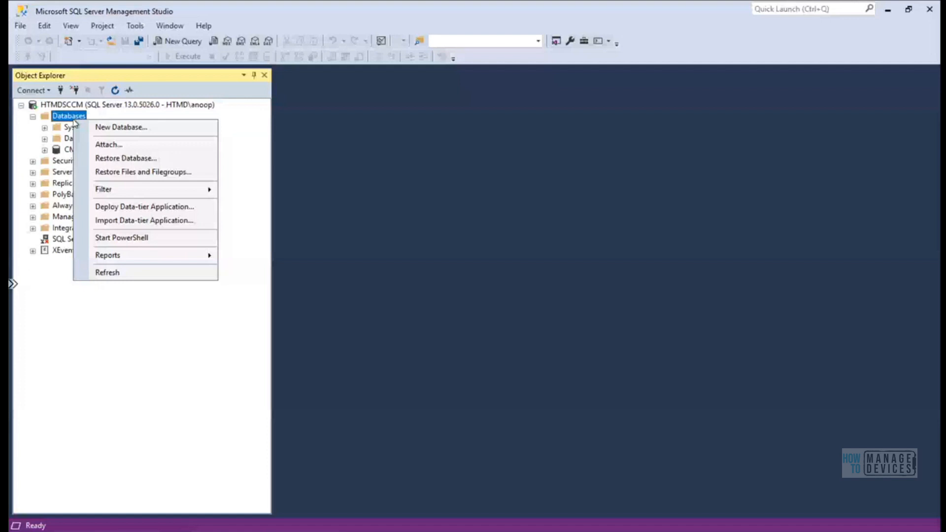
click(293, 422)
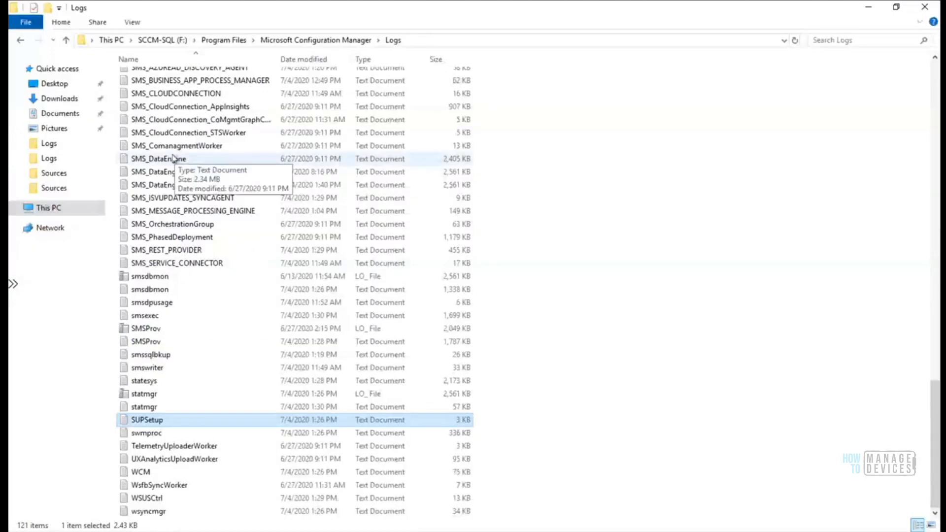
Jump to WCM.log with wcm, check WSUSCtrl and wsyncmgr, and bring up WCM.log's actions
click(173, 159)
text(wcm)
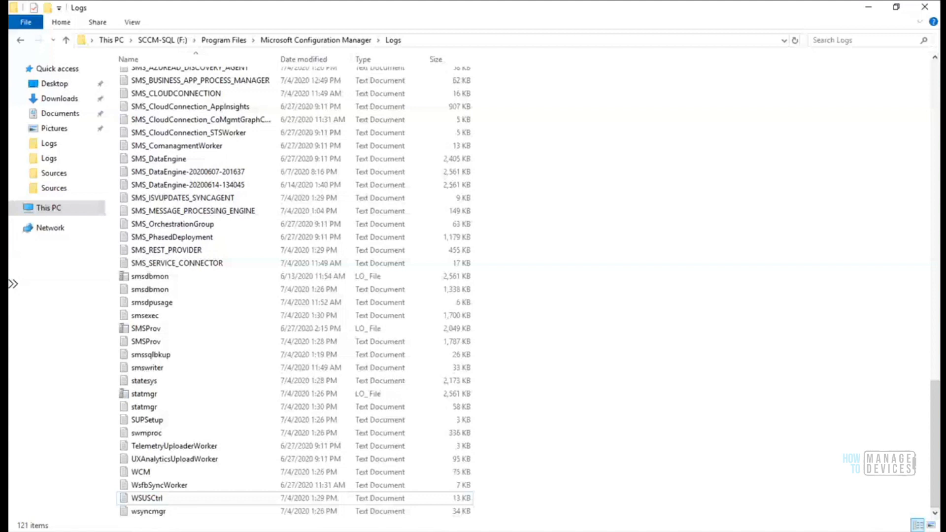
click(150, 474)
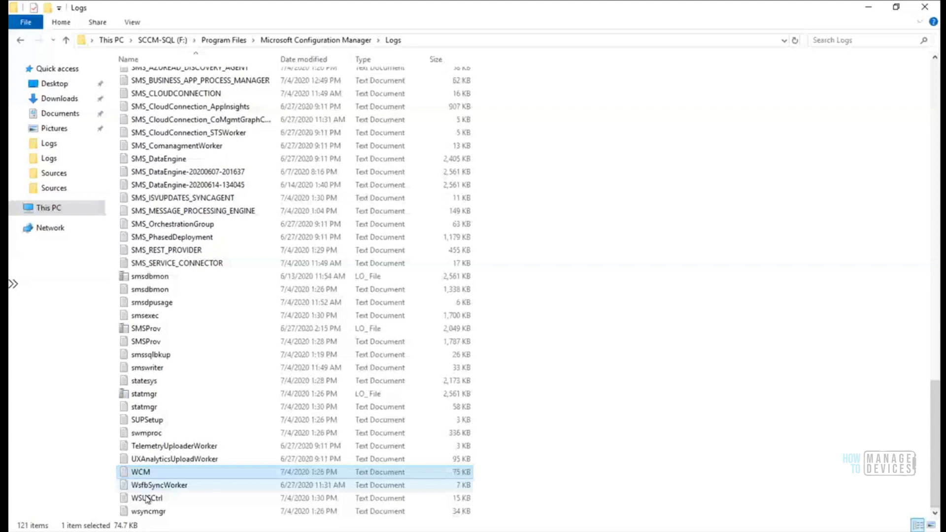
click(147, 498)
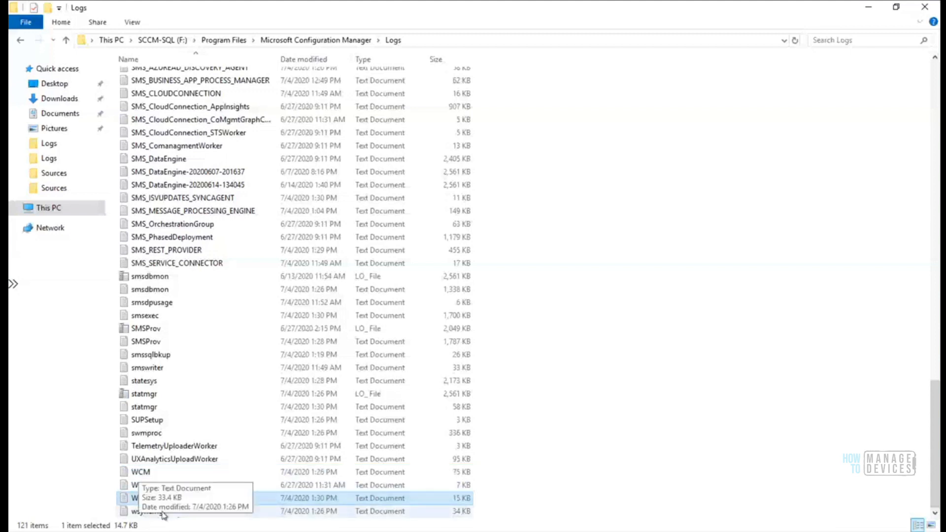
click(156, 514)
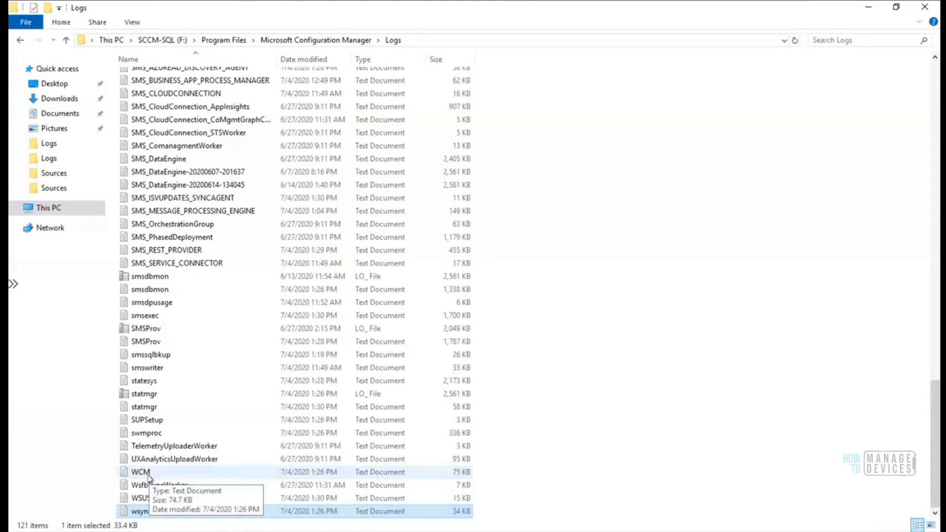
right_click(146, 472)
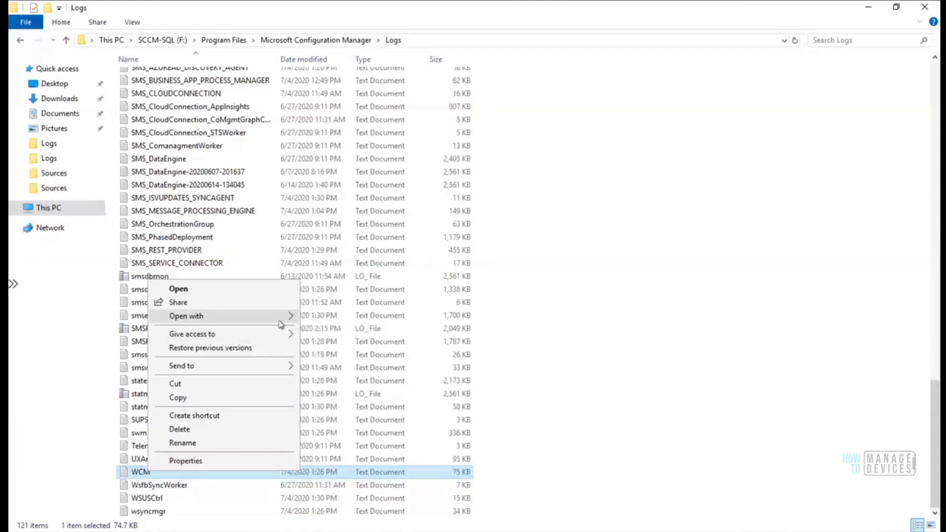
Open WCM.log in the Trace Log Tool and highlight the HTTP 404 WebException error text
mouse_move(281, 315)
click(371, 318)
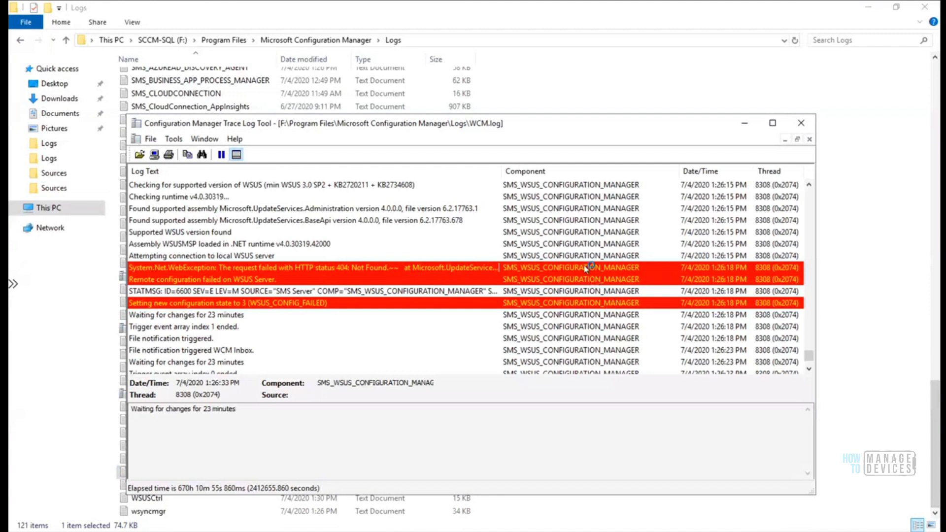
click(585, 267)
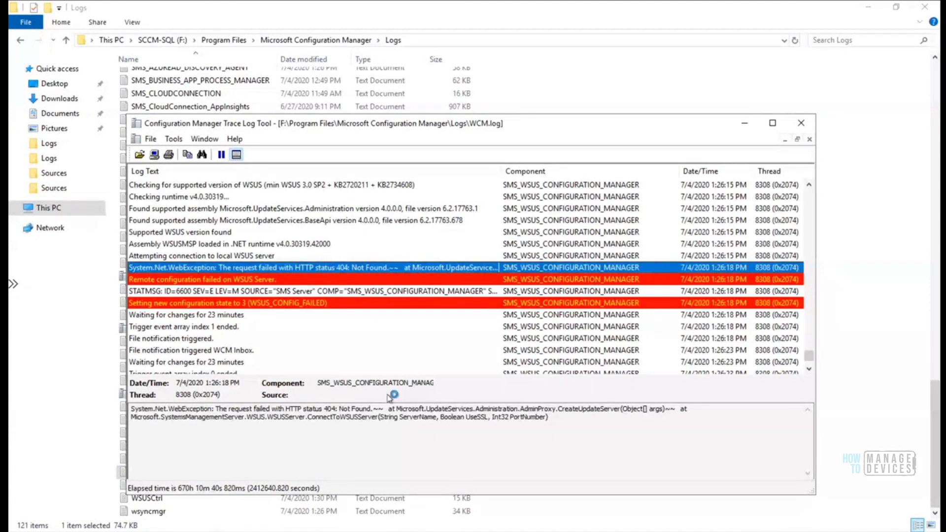
click(371, 408)
drag(298, 408, 677, 410)
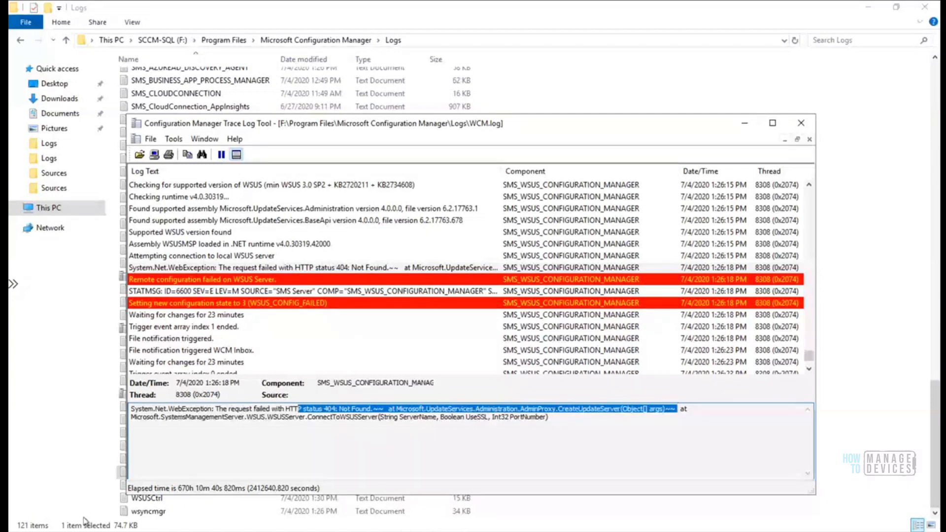
key(super)
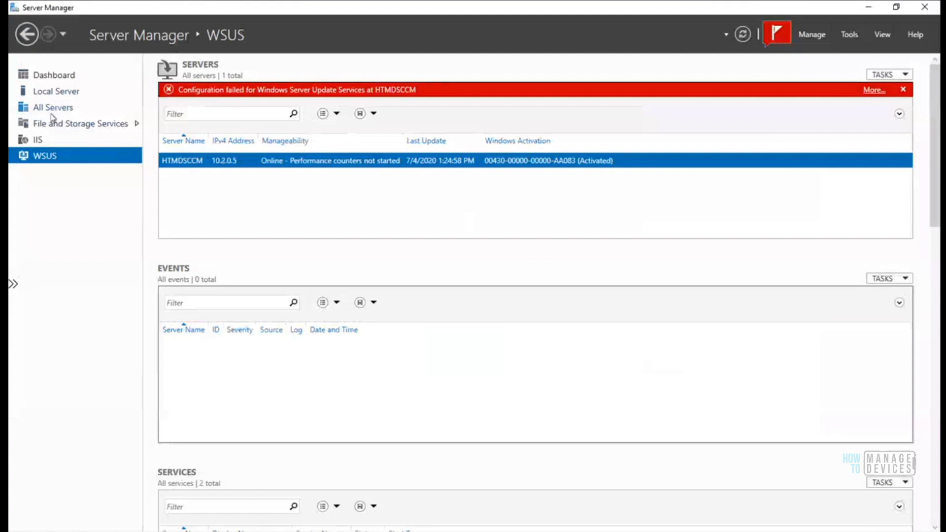
Launch IIS Manager for HTMDSCCM and expand Sites > Default Web Site to view its applications
click(38, 141)
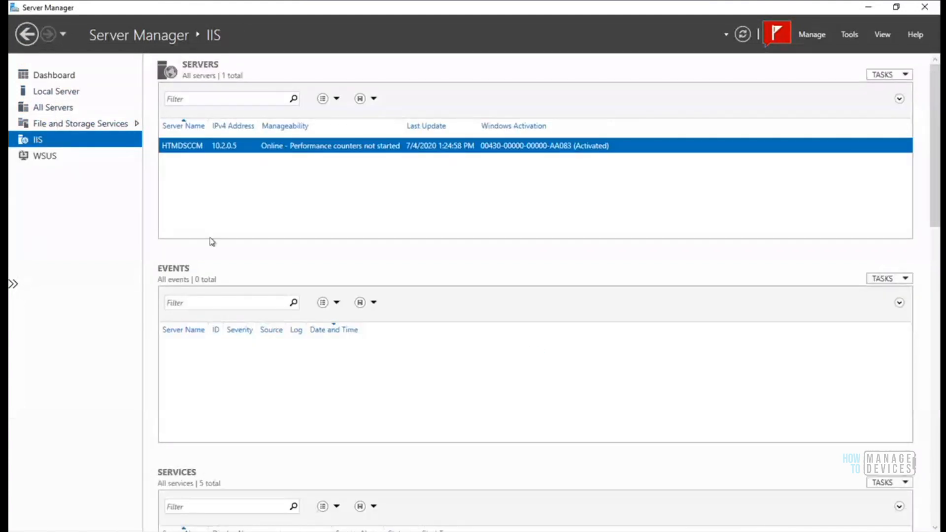
right_click(202, 147)
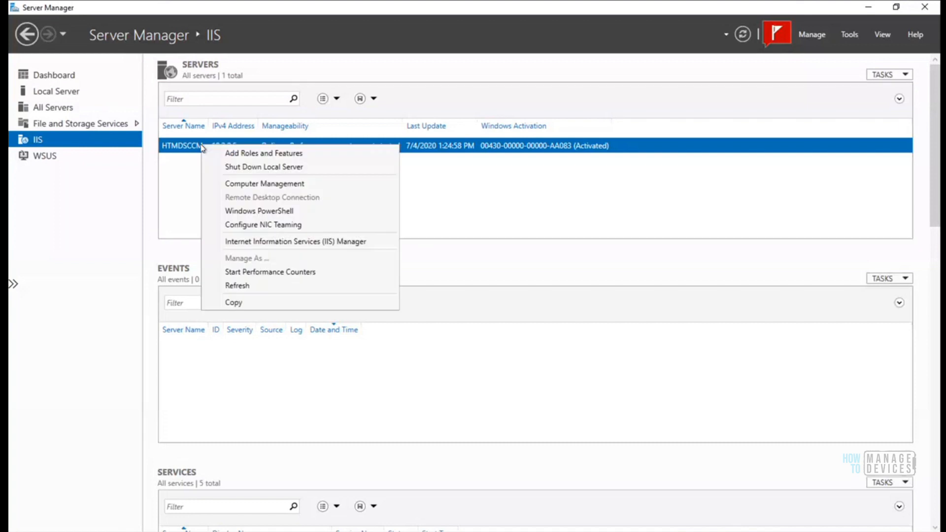
click(280, 242)
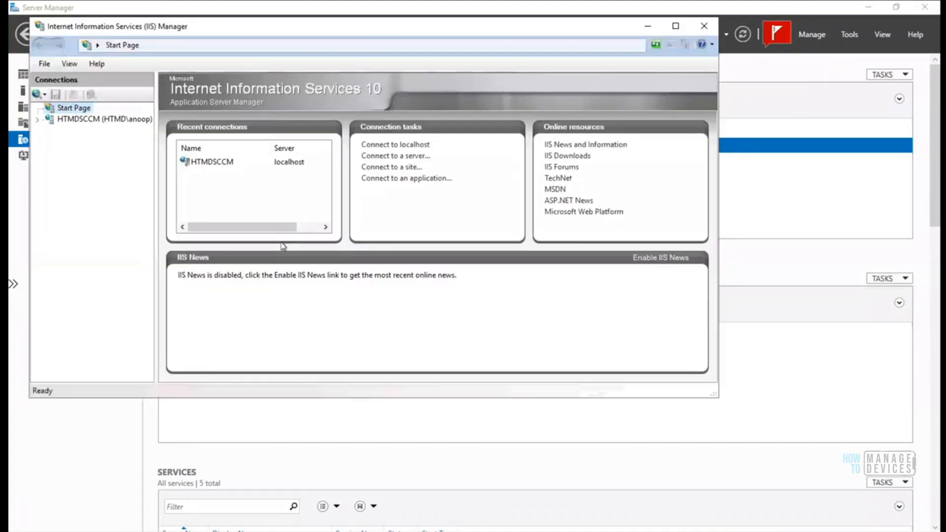
click(37, 120)
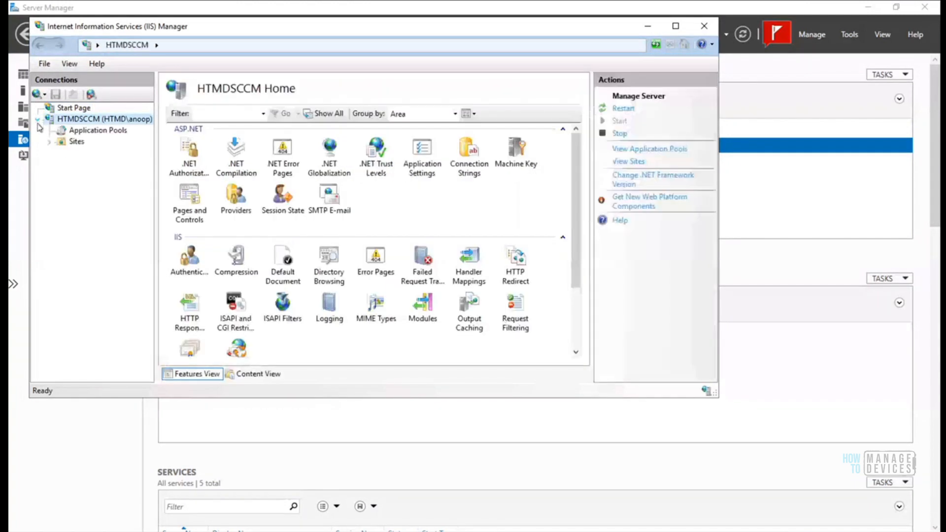
click(48, 141)
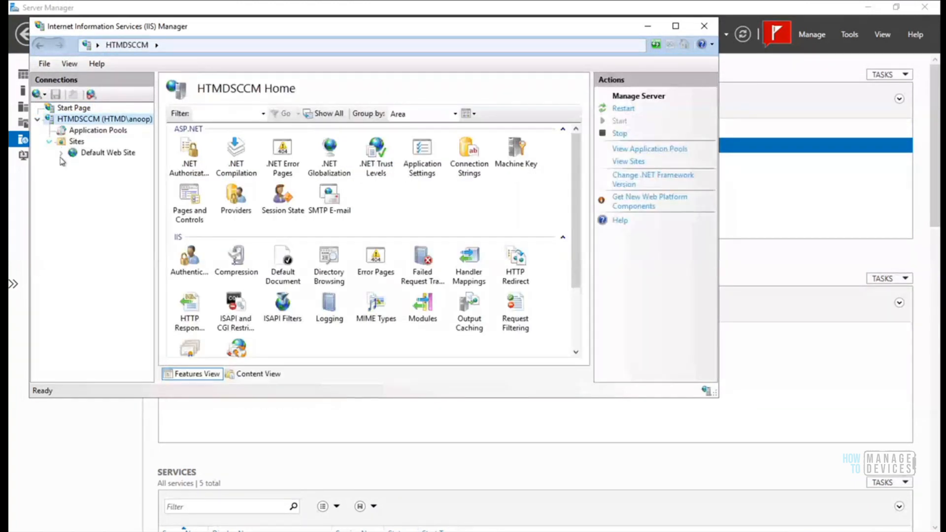
click(60, 154)
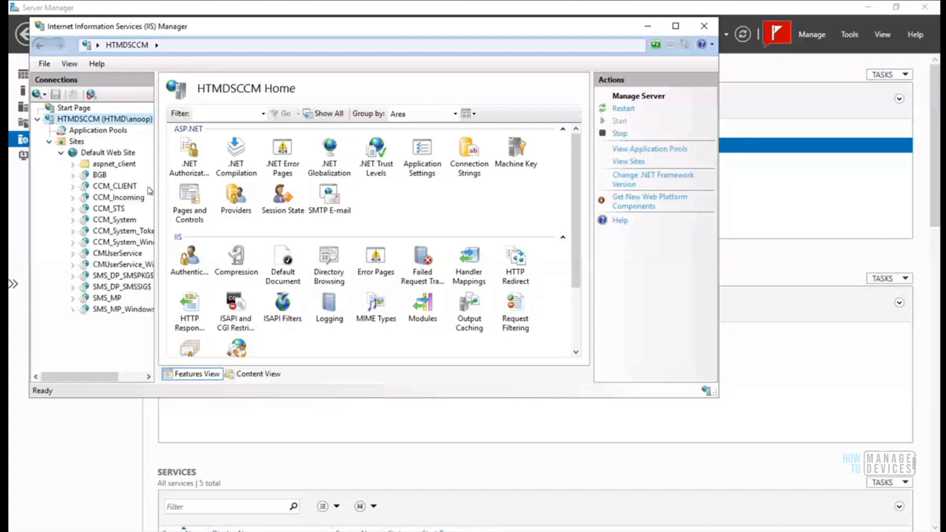
drag(156, 191, 264, 176)
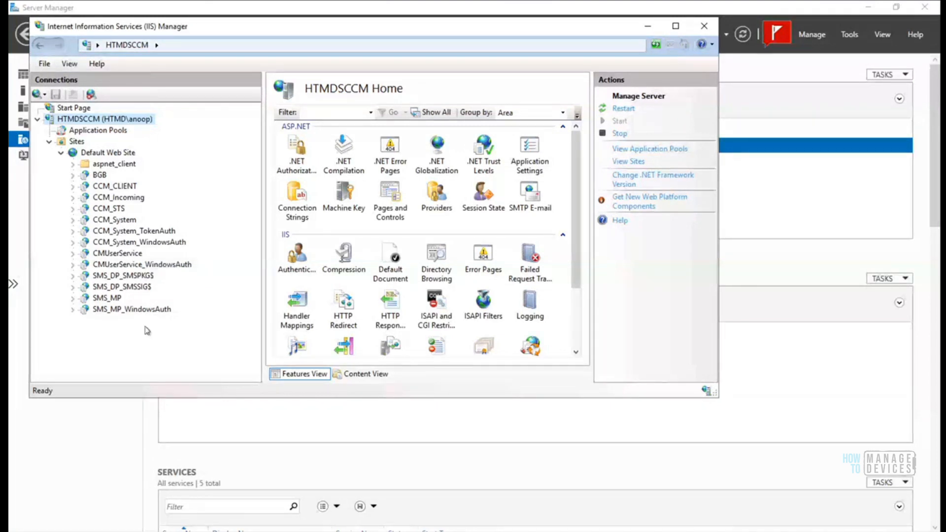
Check and close the failed WSUS configuration notification, then show the WSUS server page
click(785, 35)
click(786, 39)
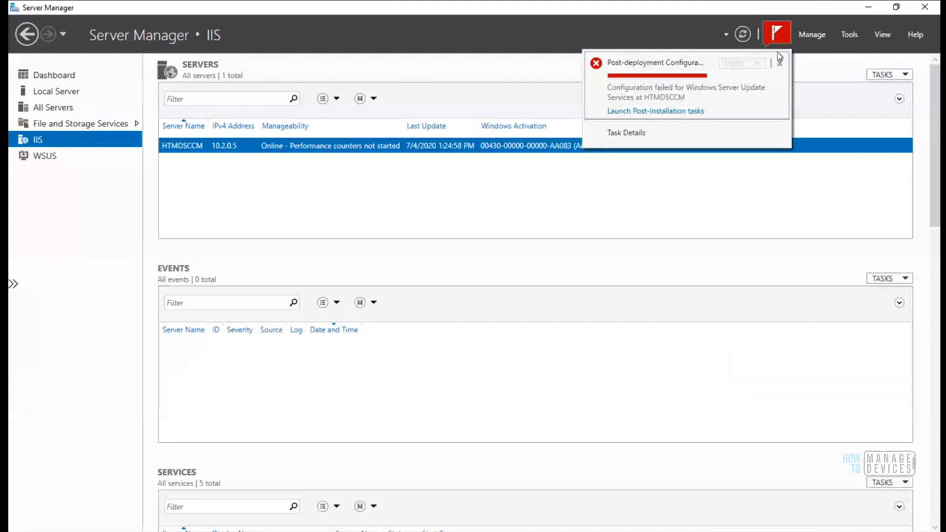
click(677, 113)
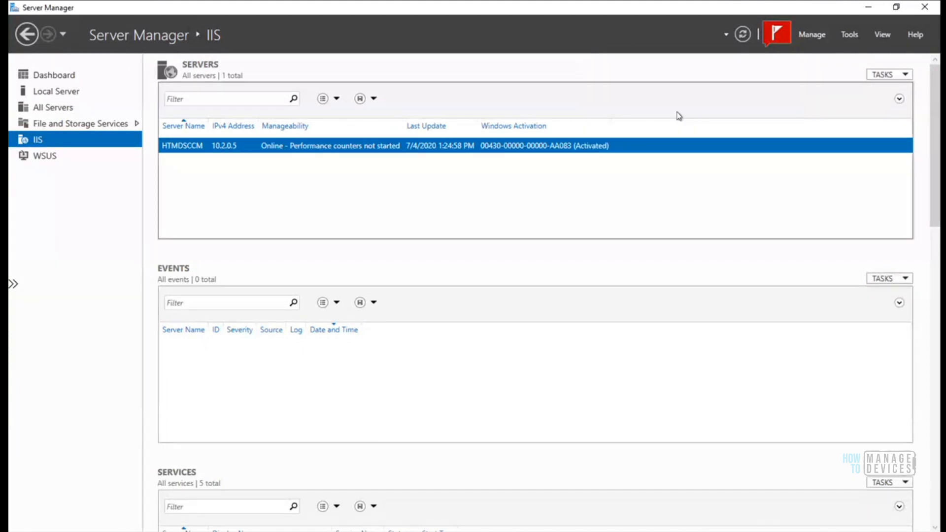
click(46, 158)
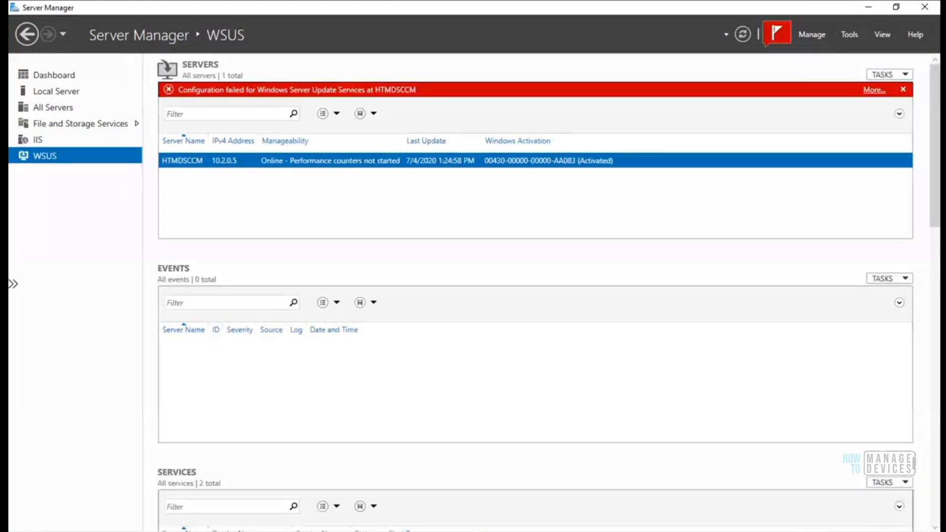
Review the WebException, STATMSG and Remote configuration failed entries in WCM.log, then close the trace log
key(alt+Tab)
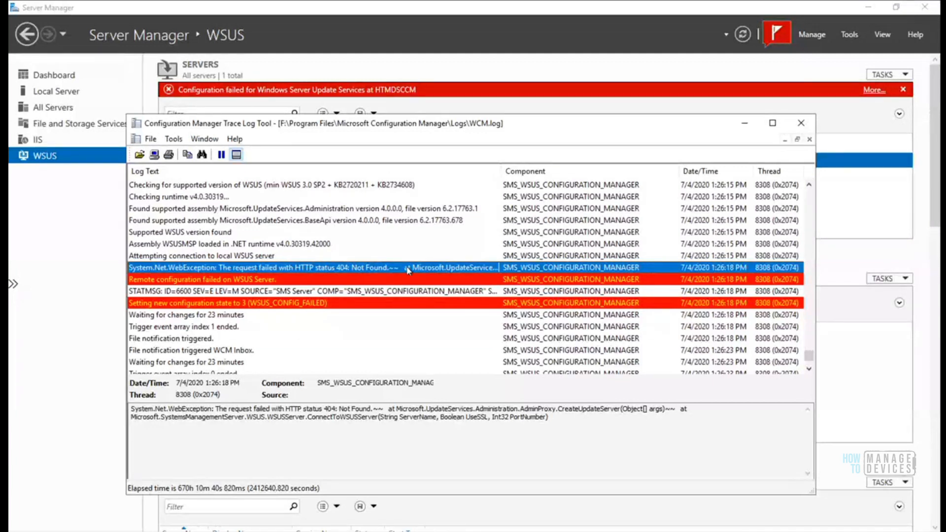
click(320, 279)
click(309, 267)
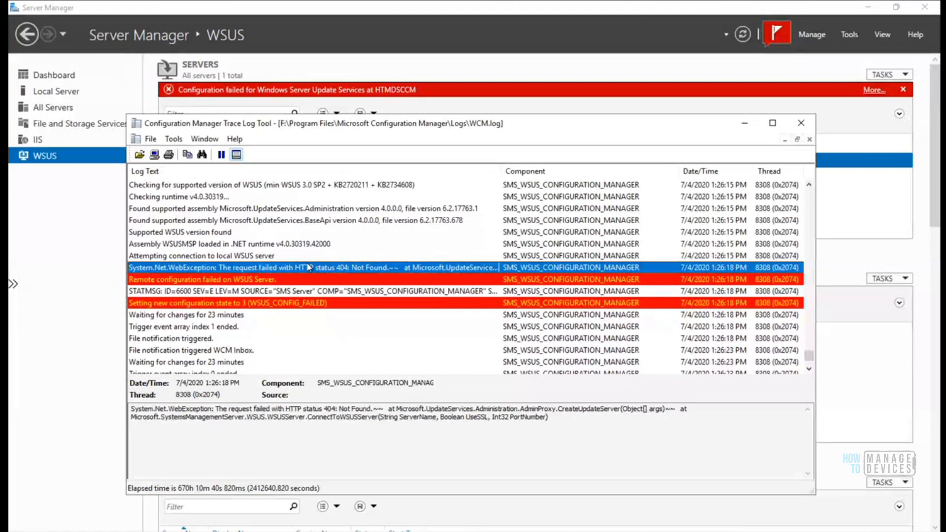
key(Up)
key(Up)
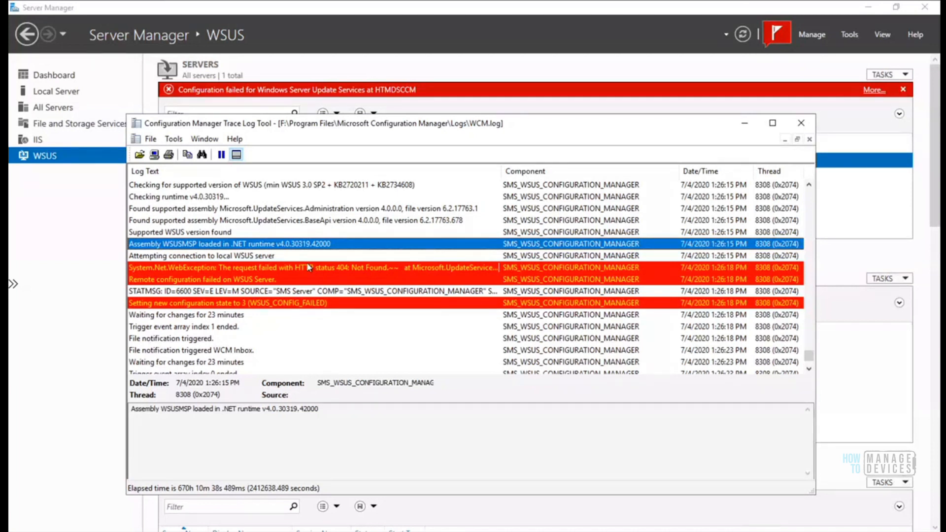
key(Down)
key(Down)
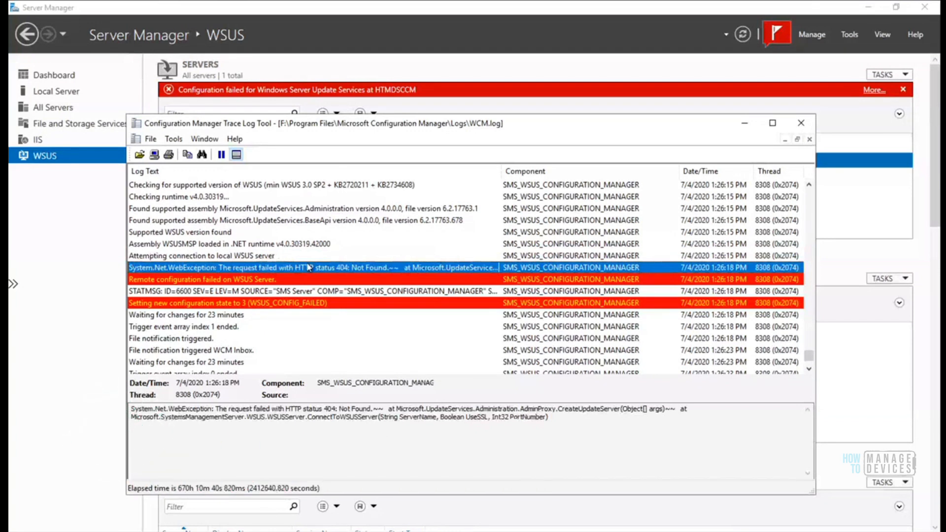
click(298, 291)
click(275, 280)
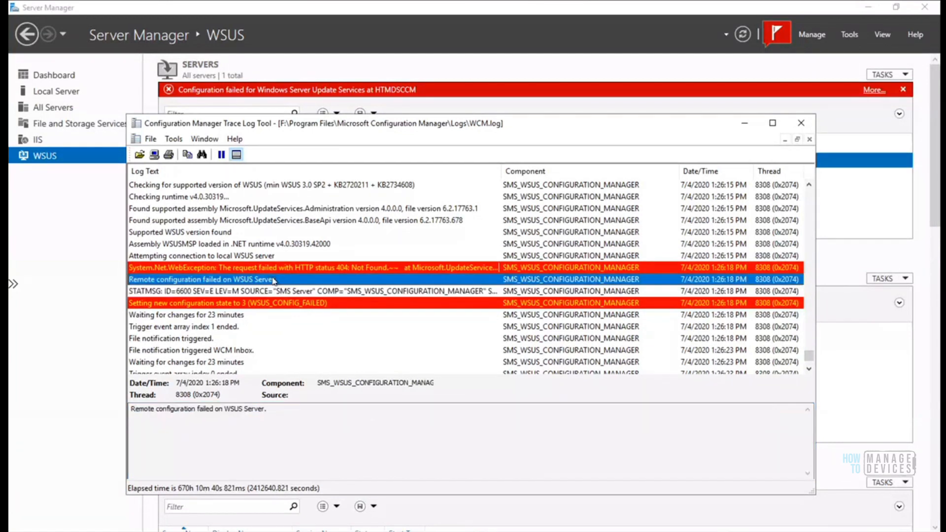
drag(282, 411, 105, 411)
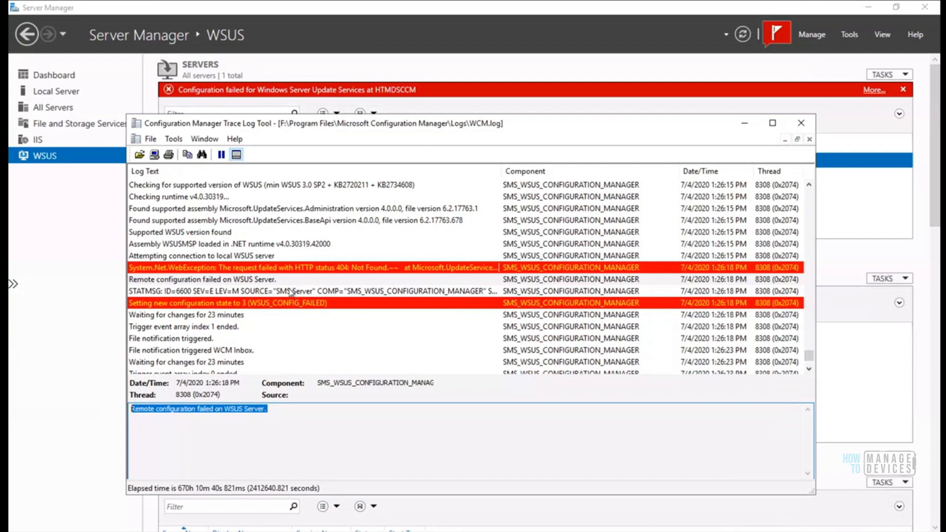
click(799, 124)
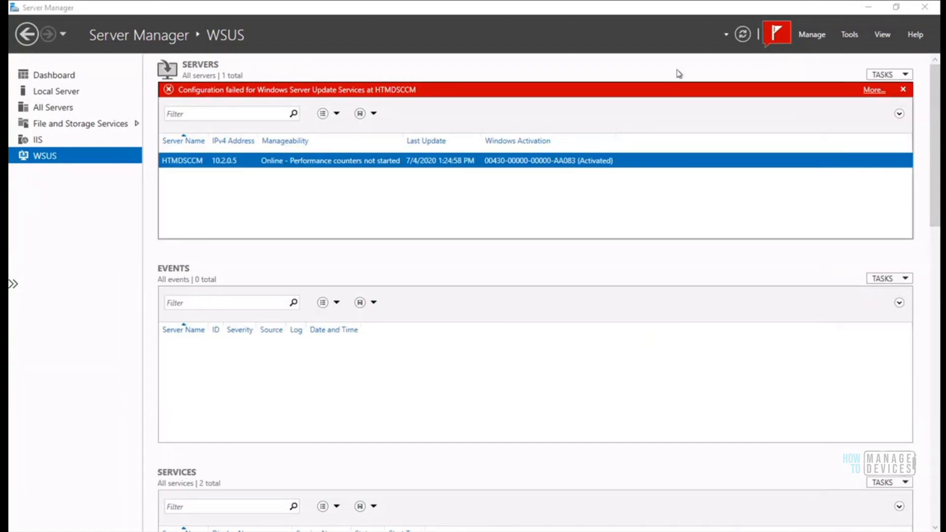
Launch the Remove Roles and Features wizard and advance from server selection to the roles list
click(851, 35)
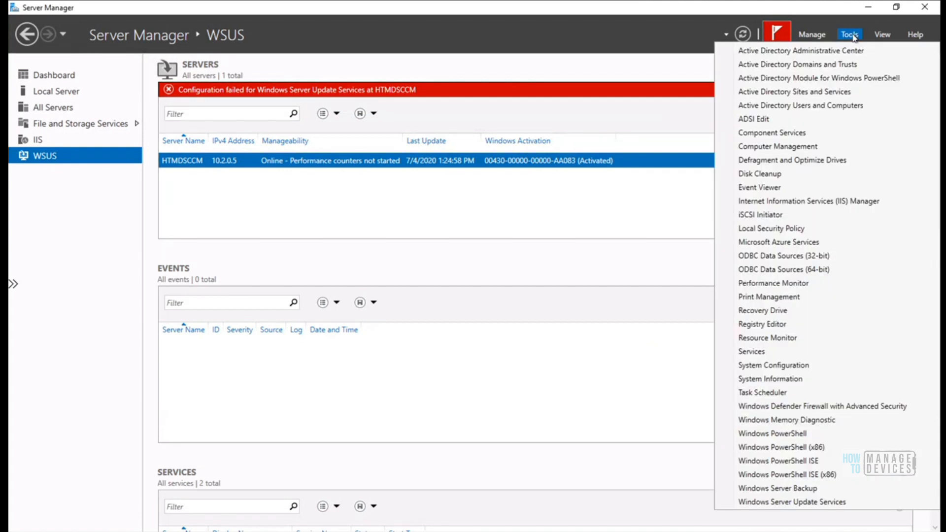
click(882, 35)
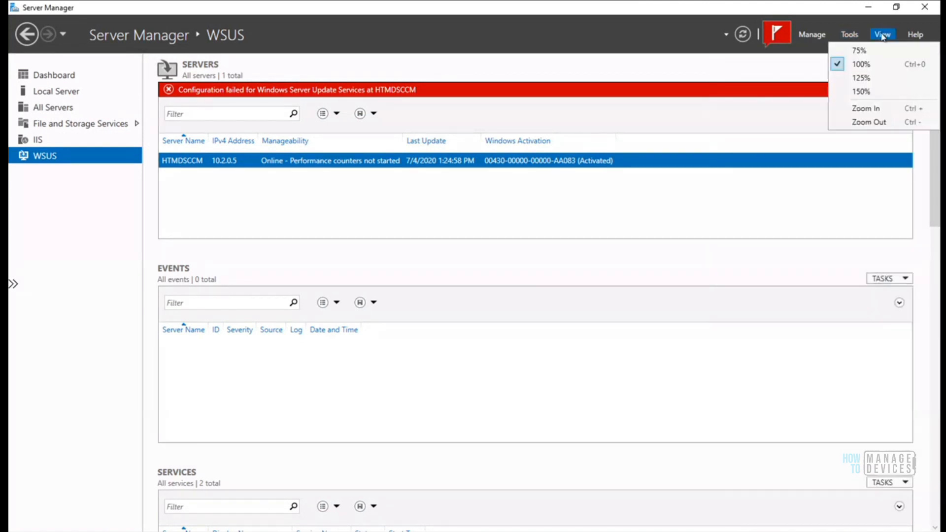
click(812, 35)
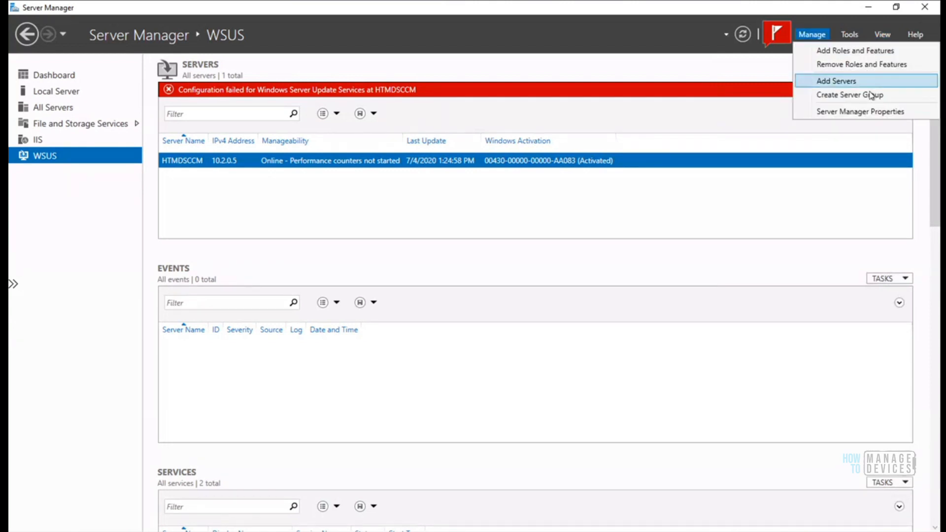
click(882, 65)
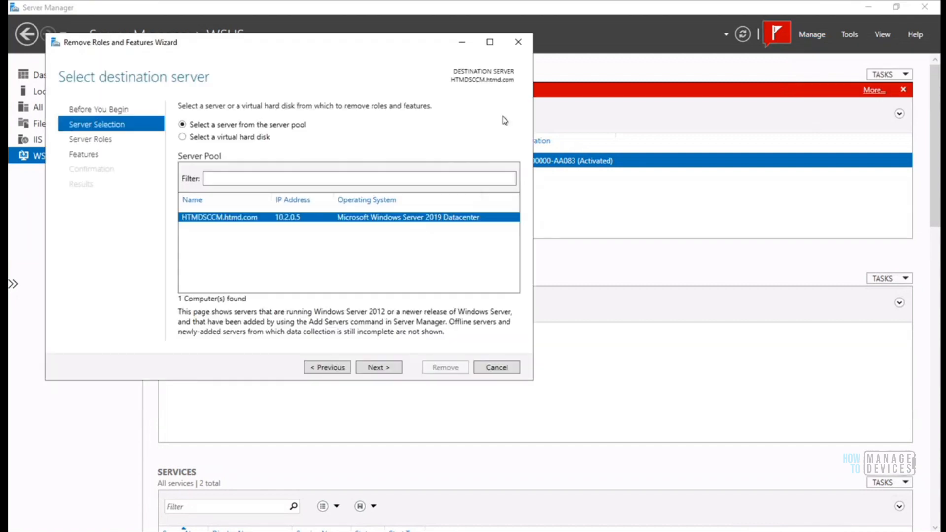
drag(357, 47, 488, 53)
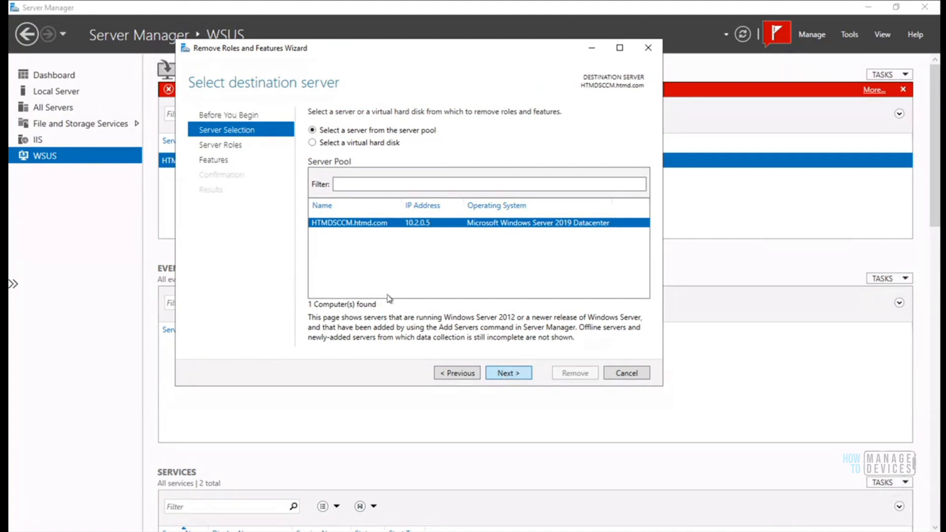
click(518, 376)
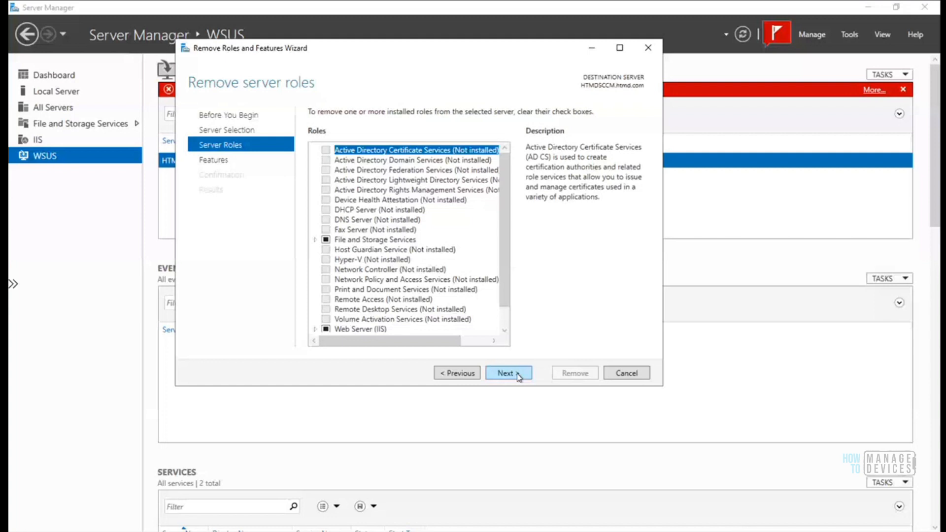
Uncheck WSUS Services under Windows Server Update Services and accept removing its dependent features
scroll(409, 306, down, 1)
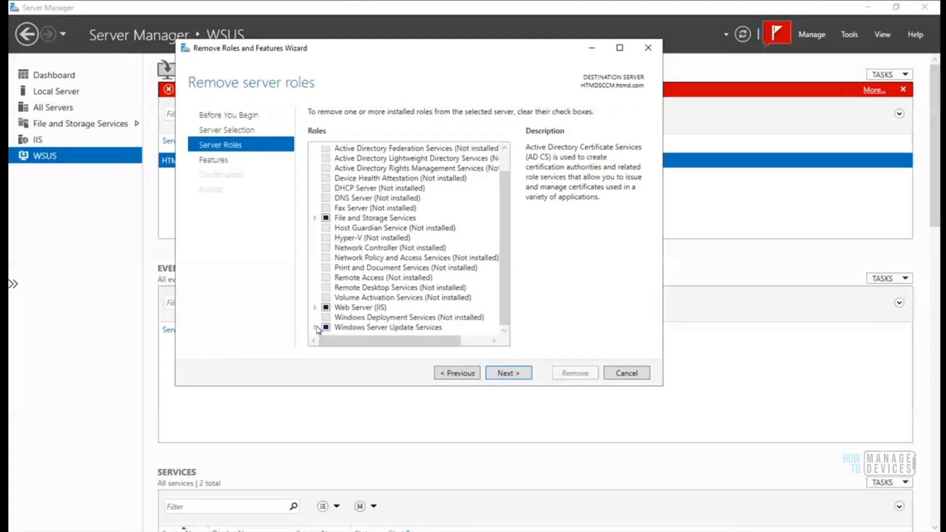
click(404, 327)
scroll(506, 275, down, 1)
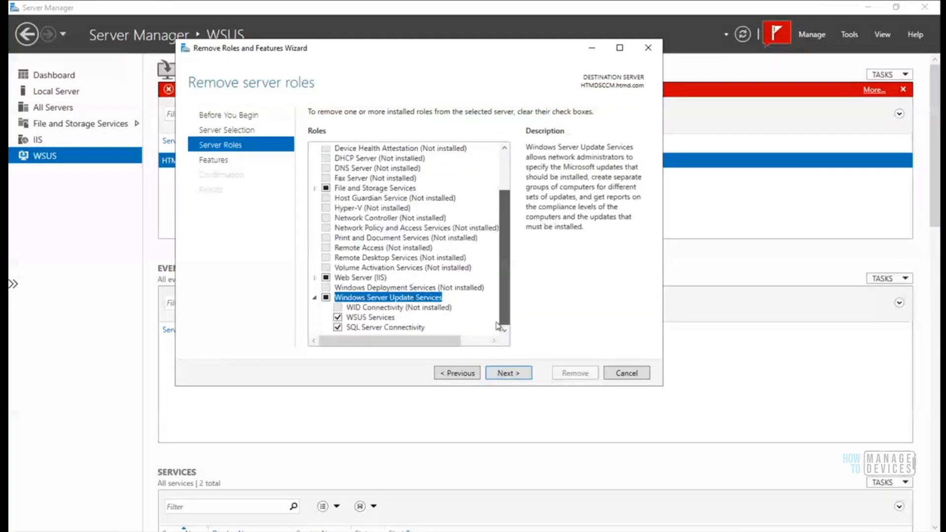
click(337, 319)
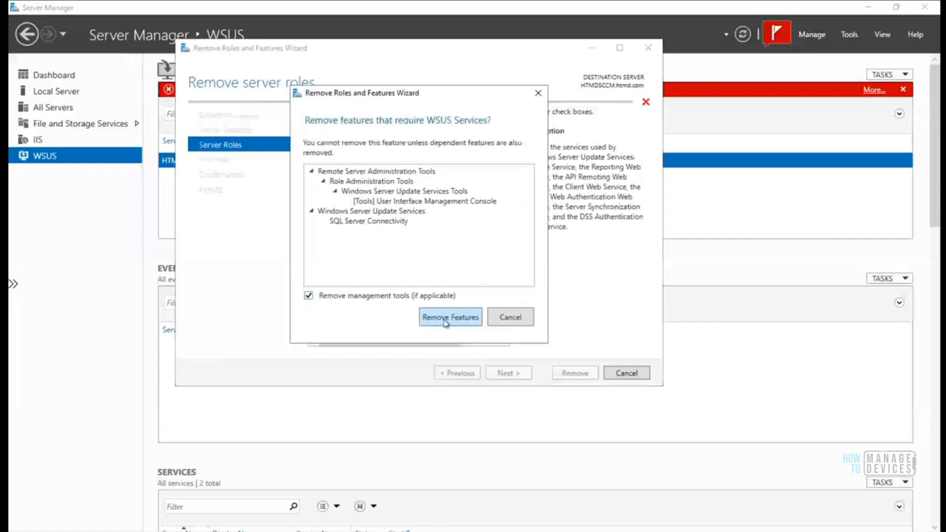
click(446, 320)
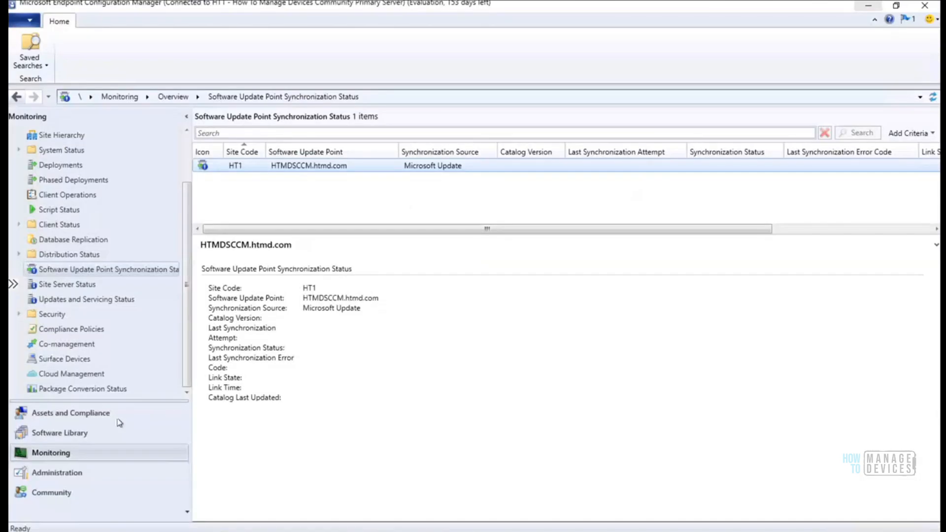
Move from Software Library and Assets and Compliance to Administration's Servers and Site System Roles
click(74, 434)
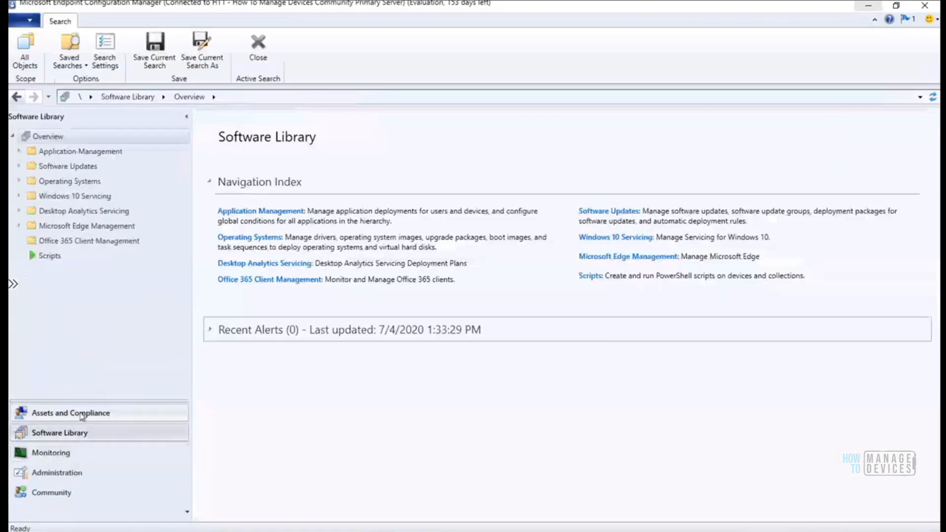
click(79, 414)
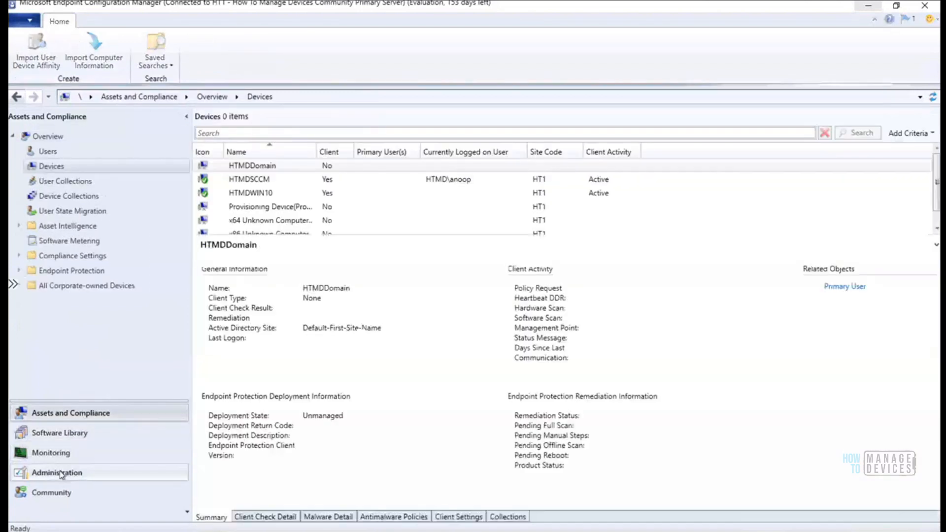
click(60, 474)
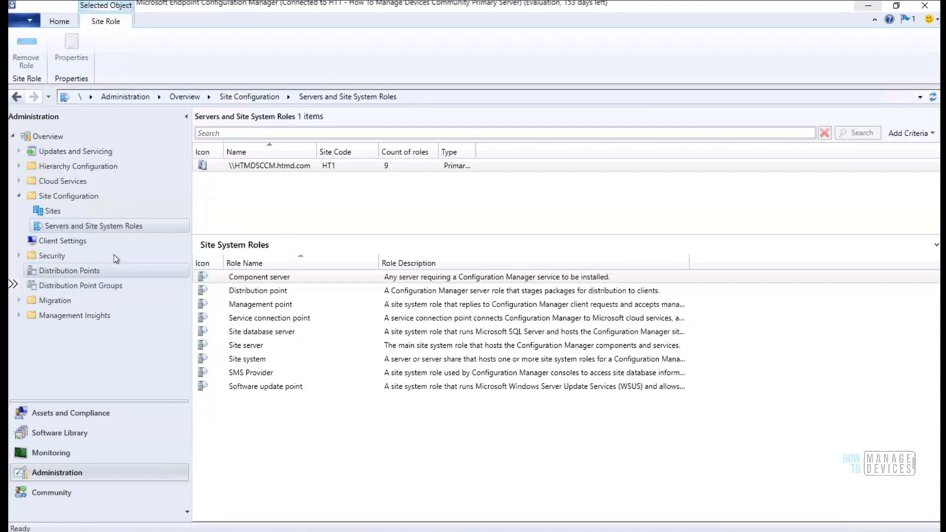
Remove the Software update point role from HTMDSCCM and confirm with Yes
right_click(280, 390)
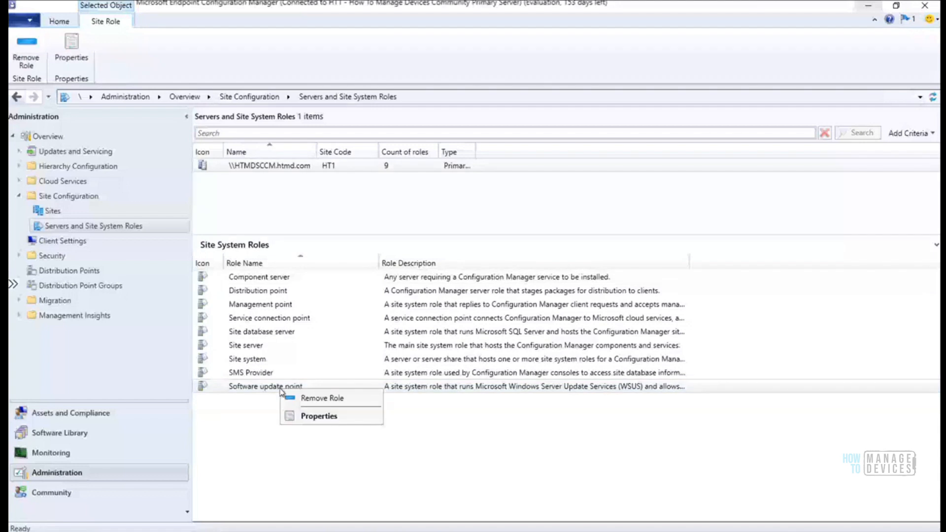
click(335, 400)
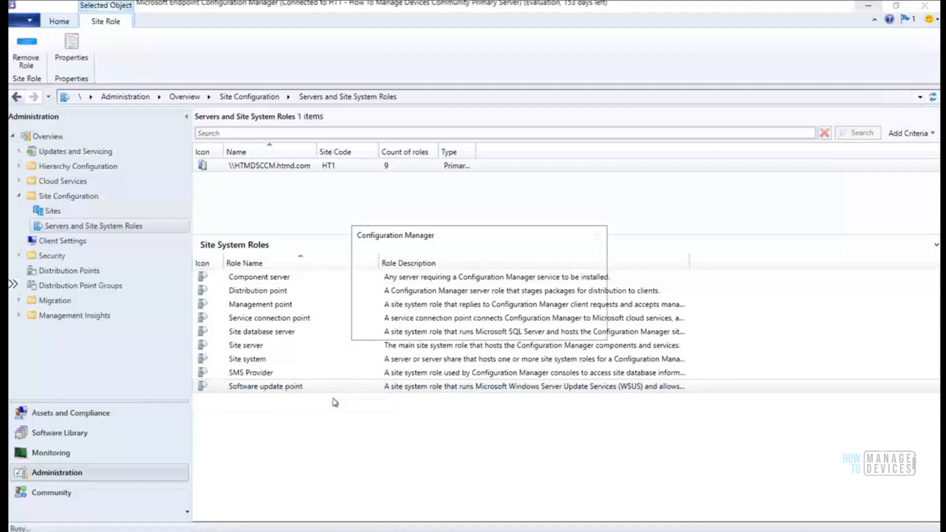
click(523, 327)
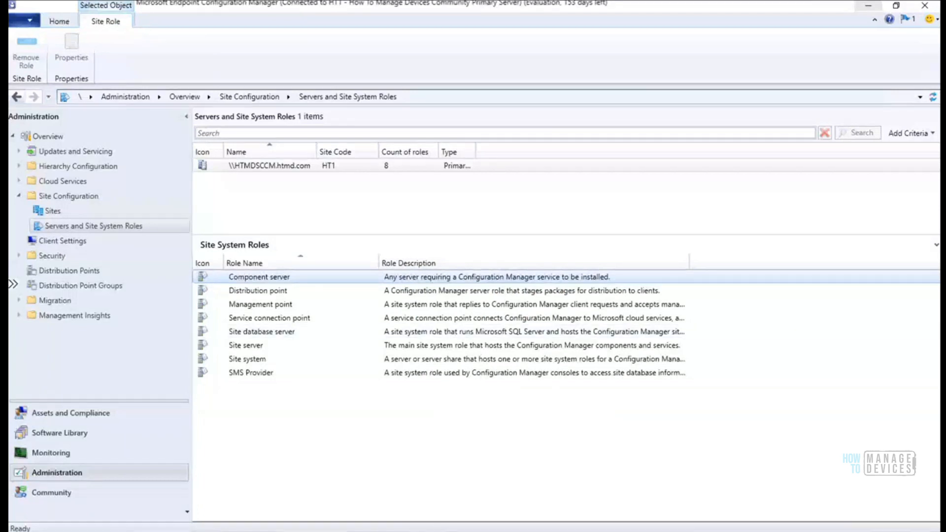
Check the final RoleSetup entries in SUPSetup.log, then refresh the Servers and Site System Roles view
key(alt+Tab)
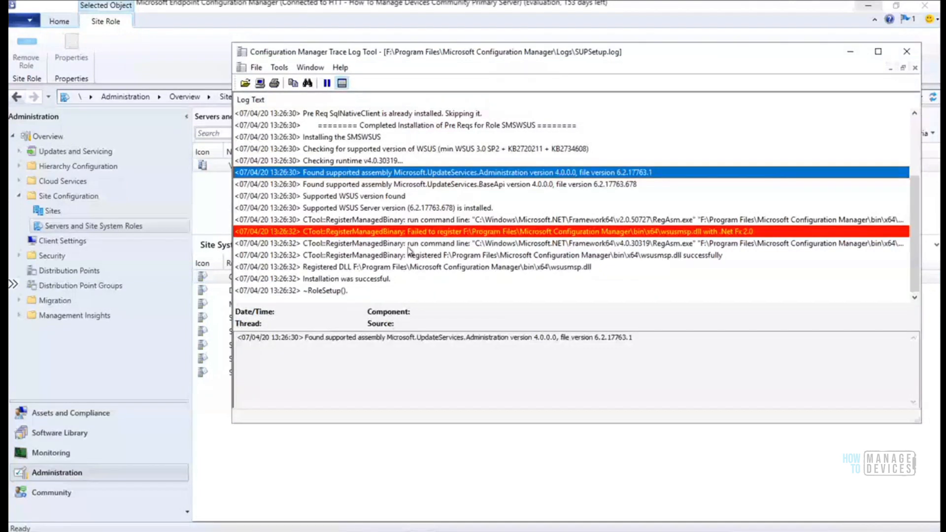
click(371, 281)
click(371, 290)
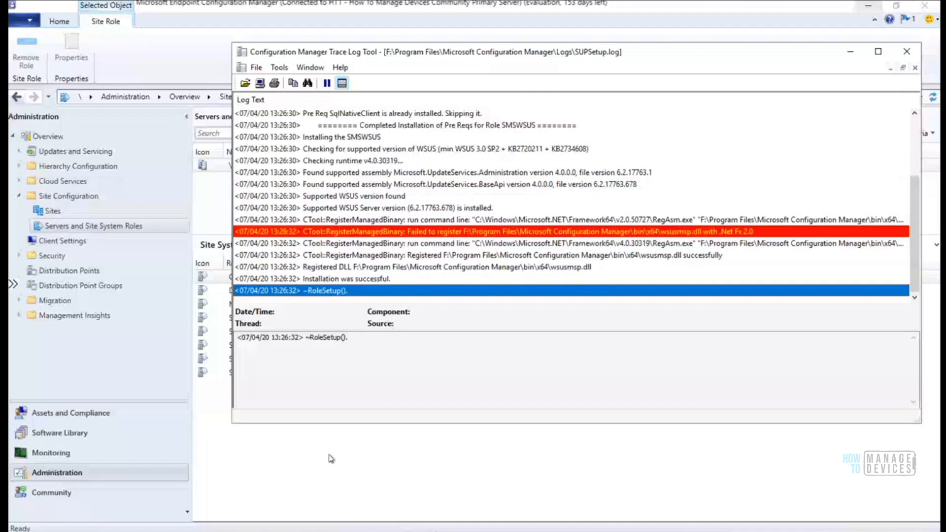
click(92, 230)
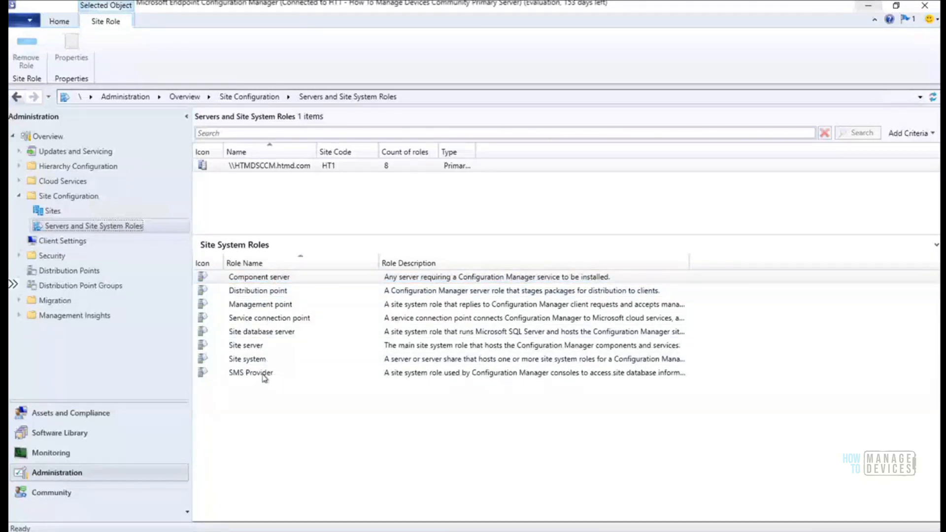
click(73, 212)
click(78, 229)
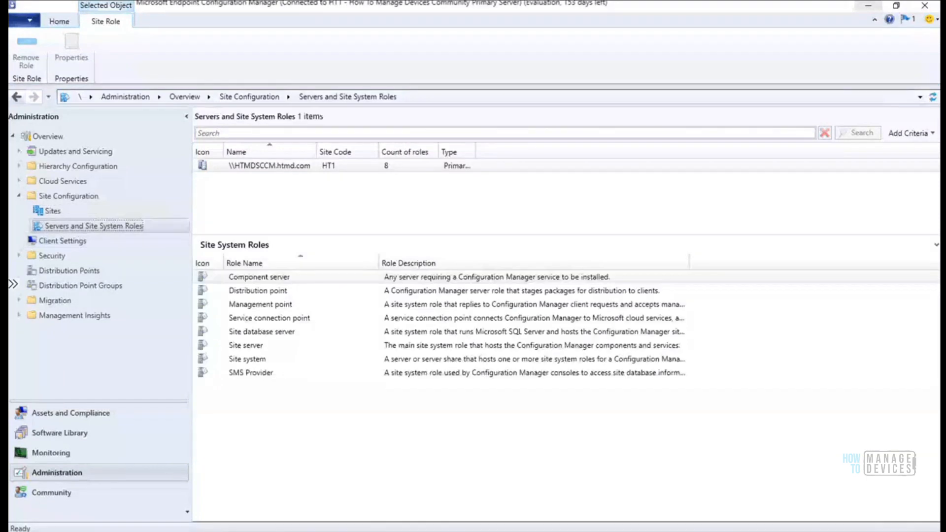
Confirm 'Deinstallation was successful' in SUPSetup.log, then glance at IIS Manager and return to the console
key(alt+Tab)
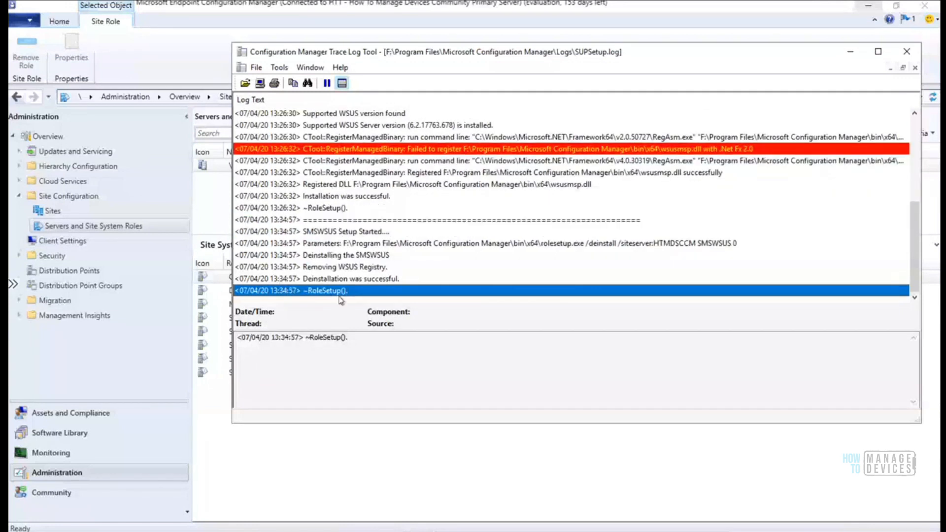
click(356, 279)
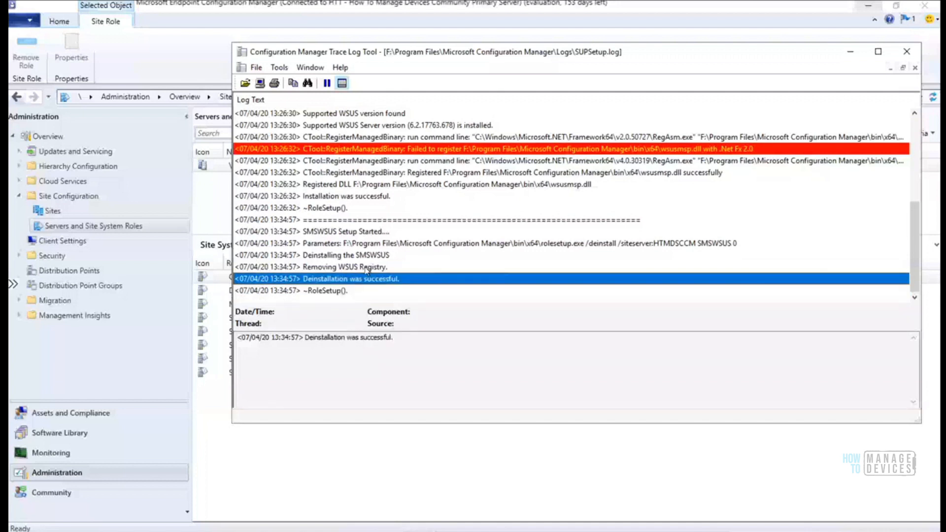
click(344, 234)
click(357, 279)
click(851, 53)
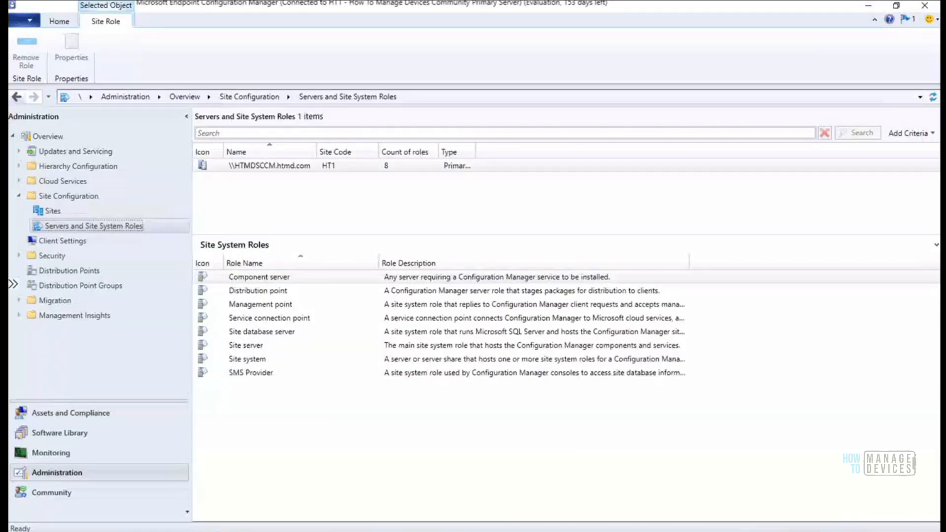
click(453, 530)
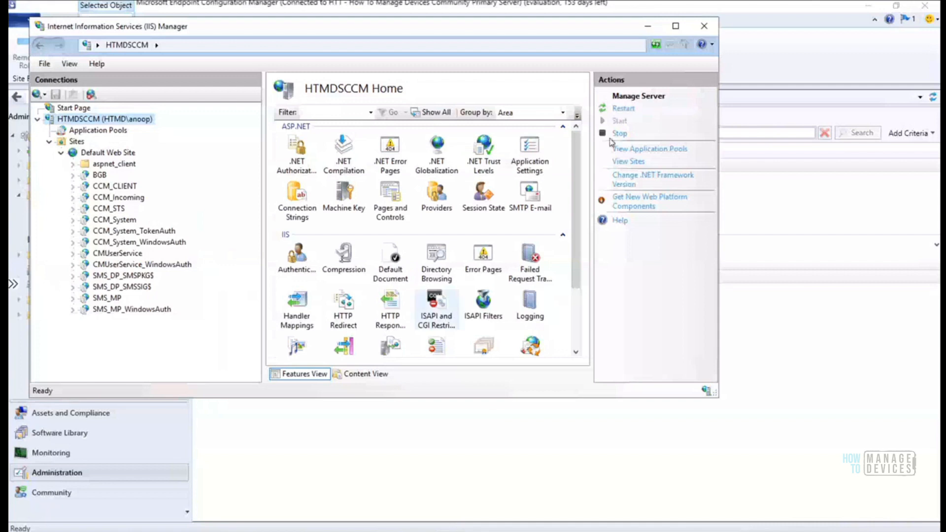
click(649, 29)
mouse_move(453, 530)
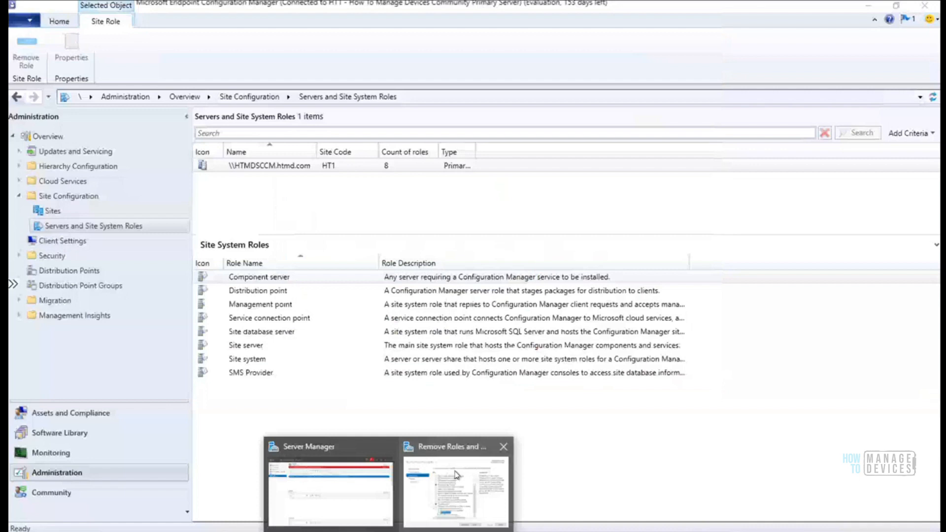
Advance the removal wizard through Features and Confirmation and start removing WSUS Services and its tools
click(456, 475)
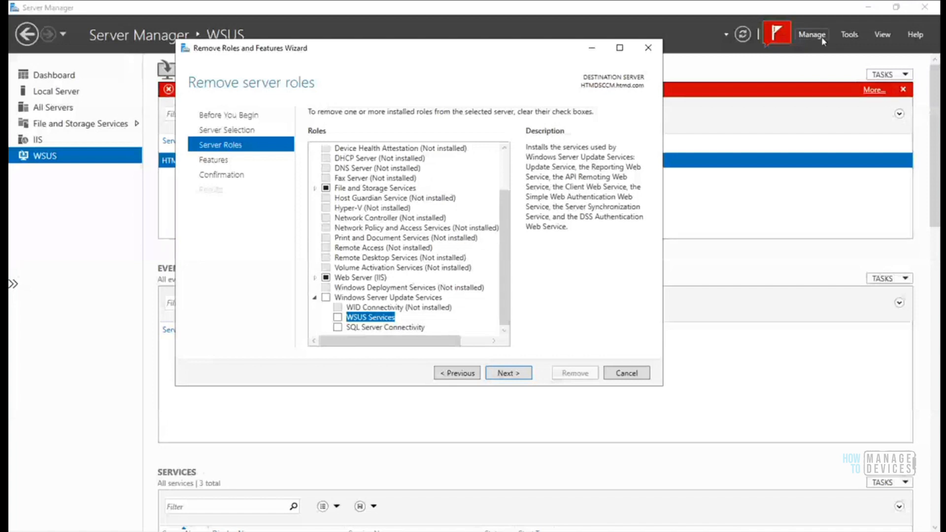
click(504, 373)
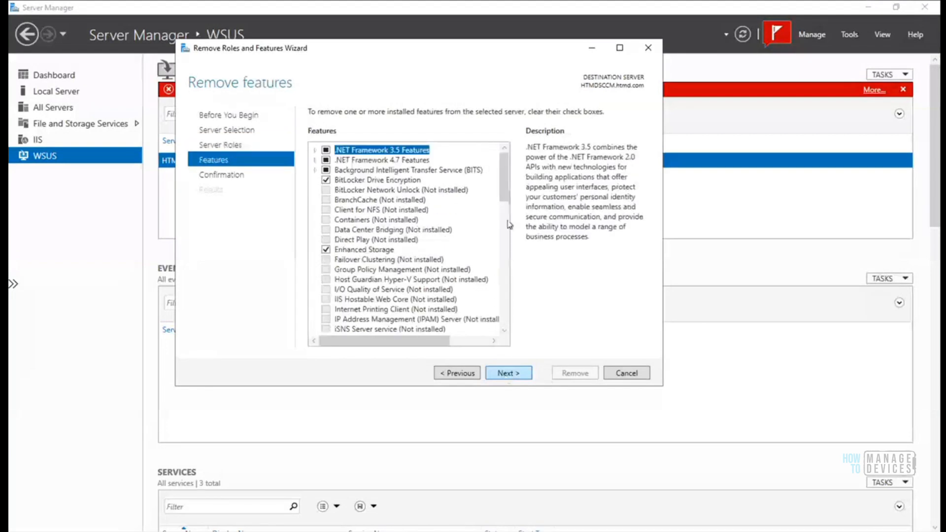
scroll(507, 305, down, 10)
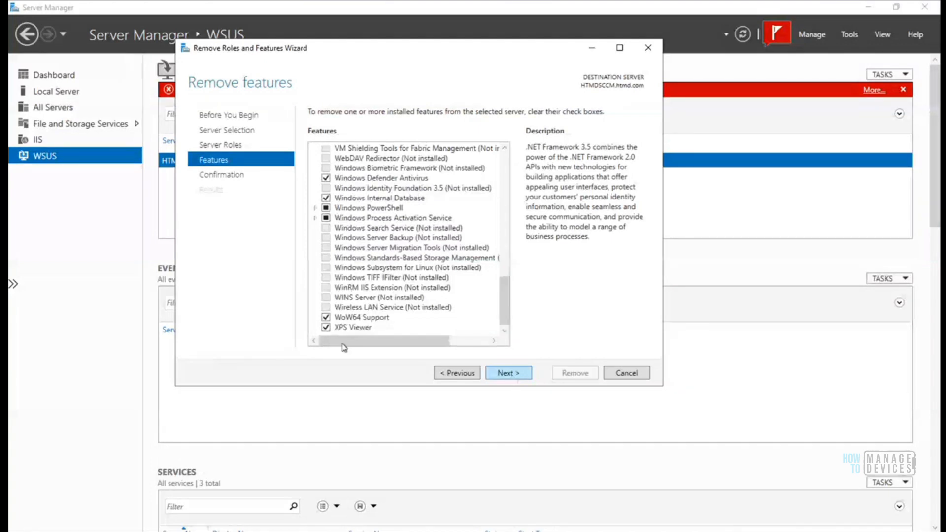
click(508, 377)
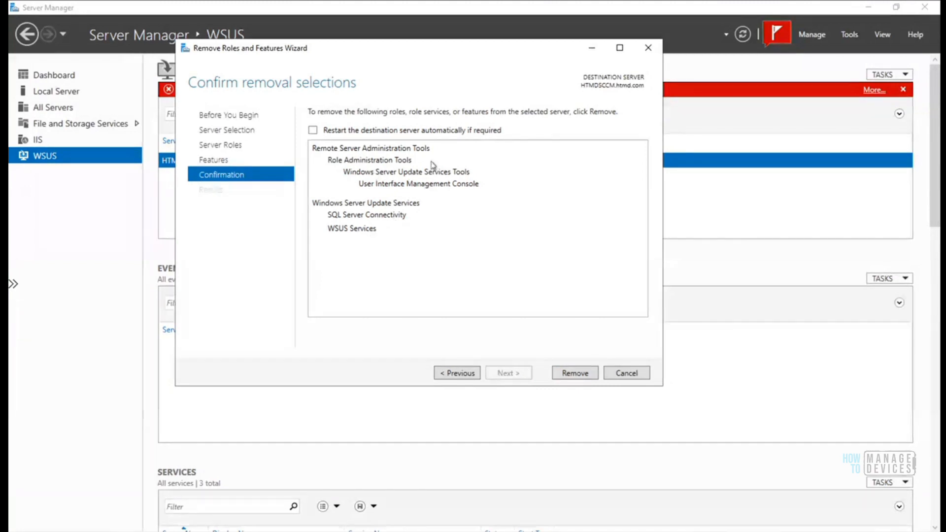
click(575, 375)
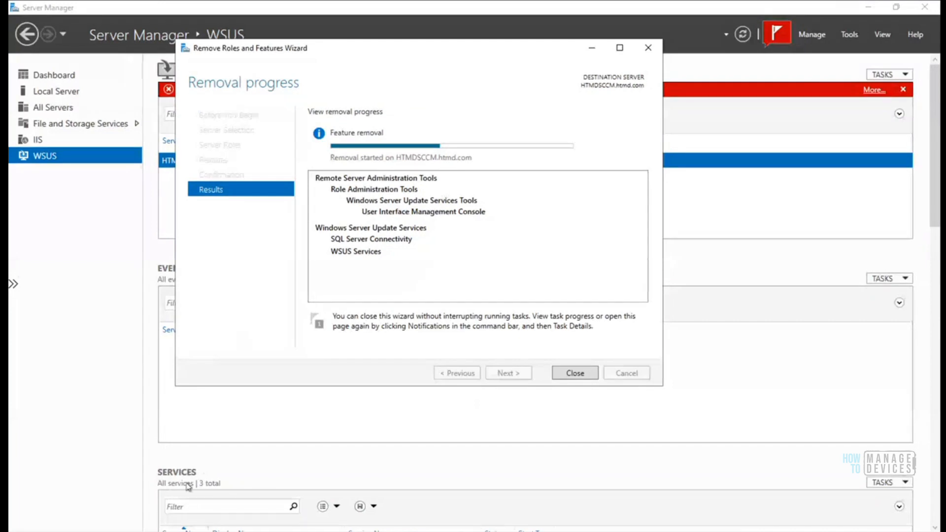
Launch Event Viewer from the Run dialog, retrying with 'eventvwr' after 'eventmgr' isn't found
key(super+x)
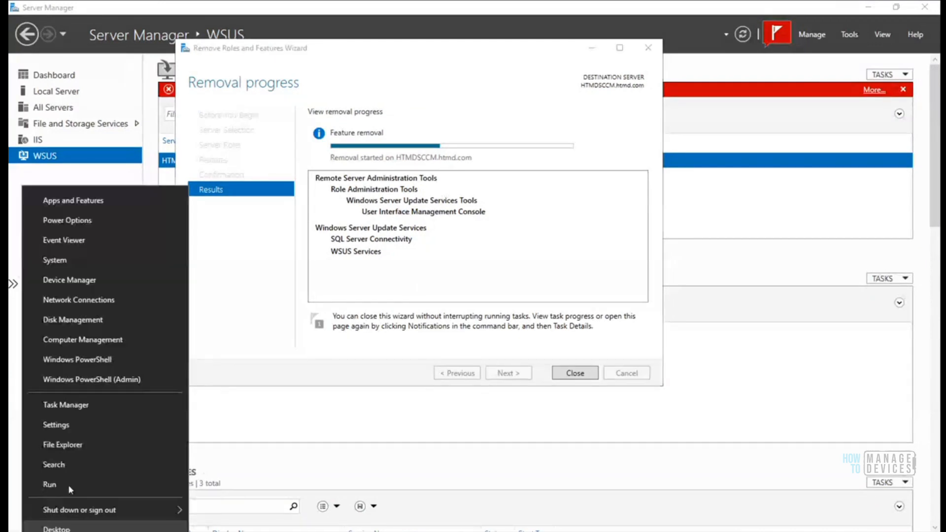
click(66, 484)
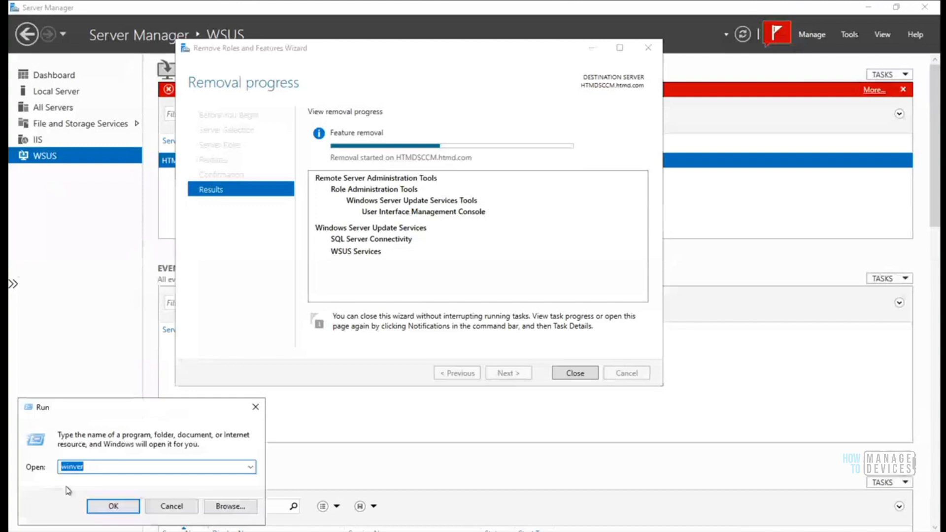
text(event)
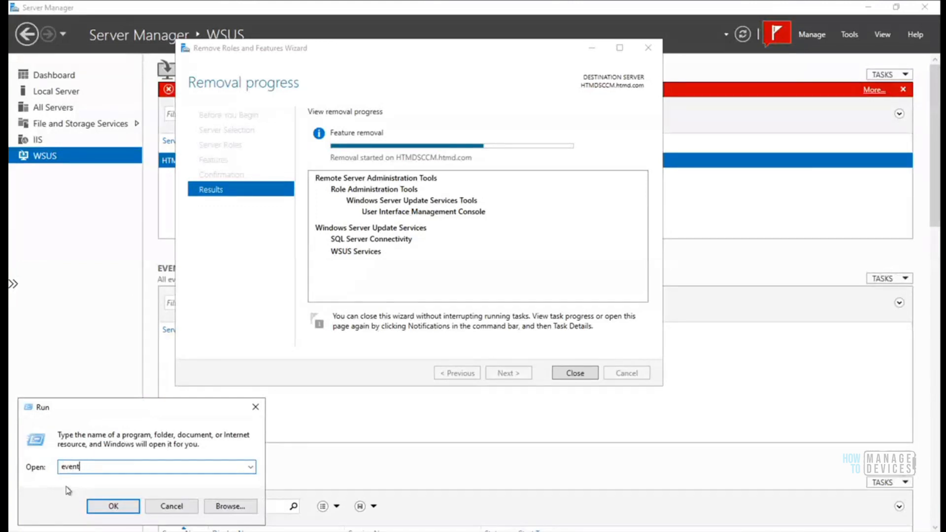
text(mgr)
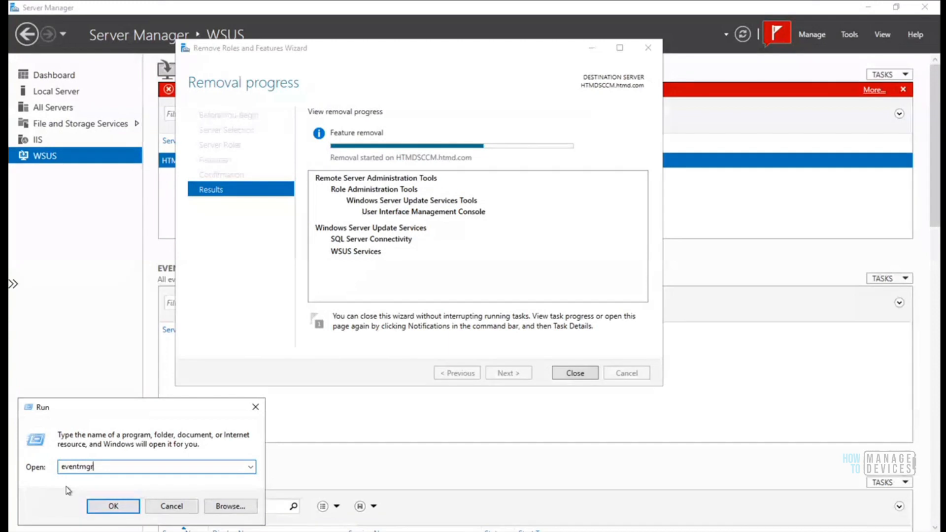
click(107, 508)
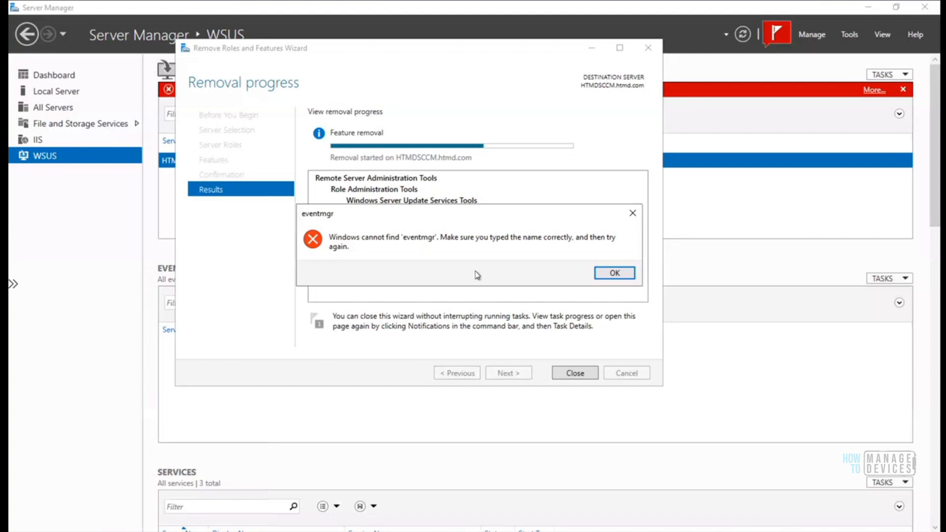
click(603, 281)
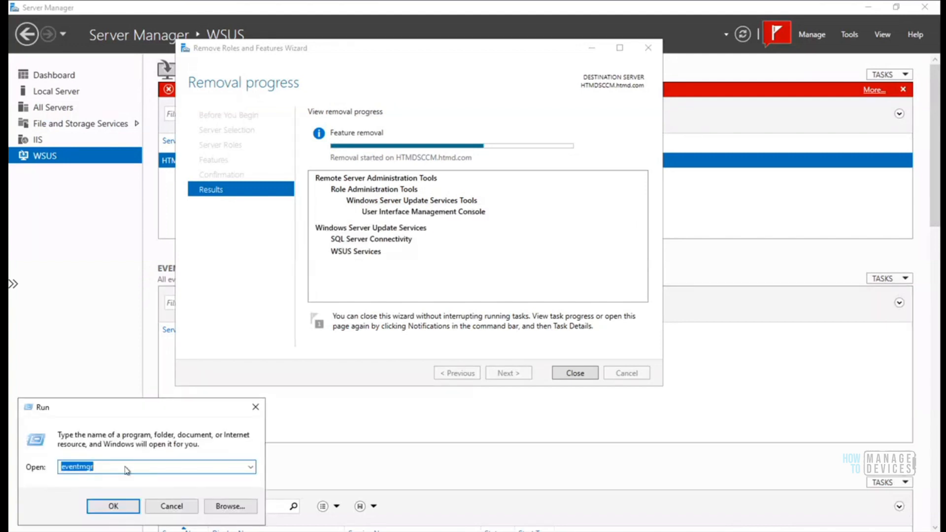
text(eventvwr)
key(Return)
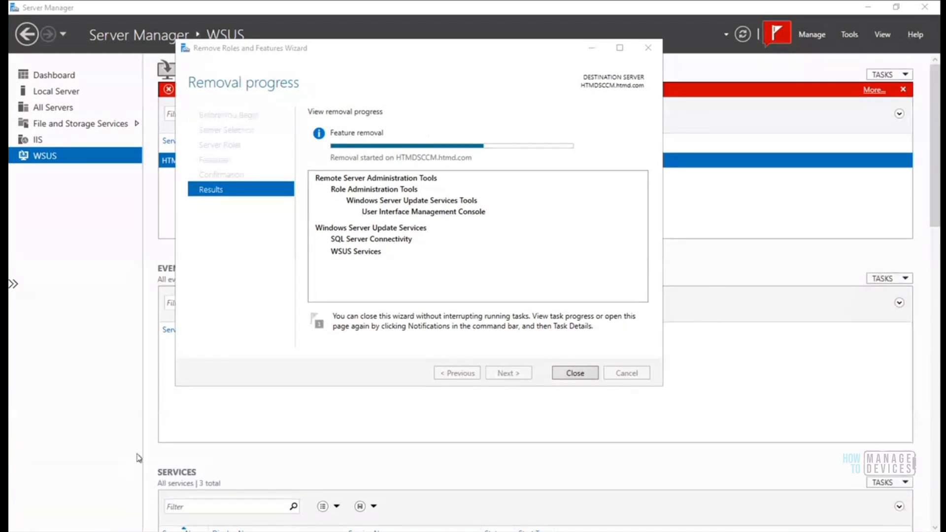
Maximize Event Viewer, open the Application log and read the Event 7000 WSUS proxy error
click(690, 196)
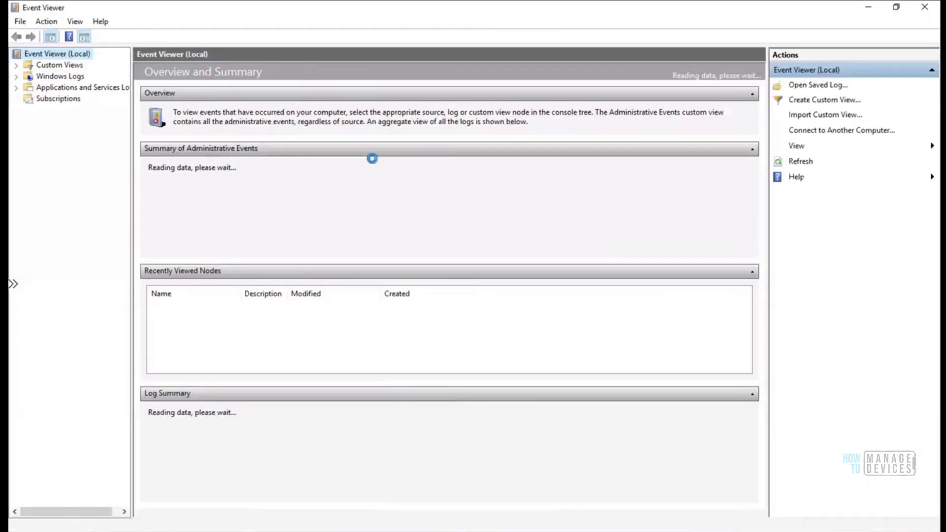
click(16, 76)
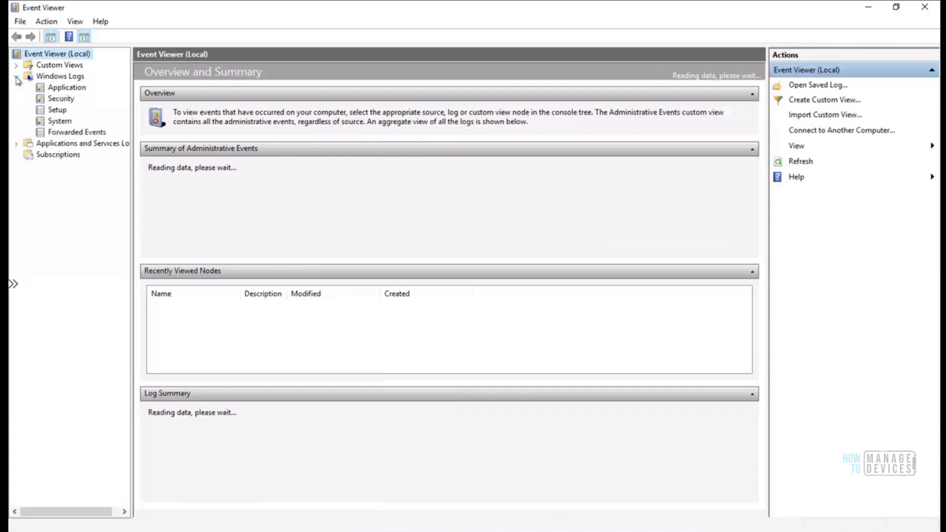
click(67, 87)
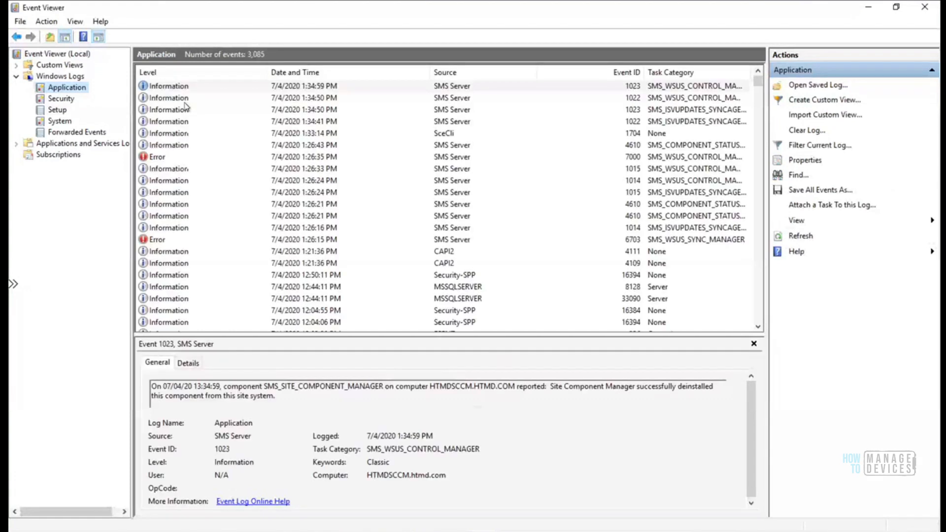
click(192, 157)
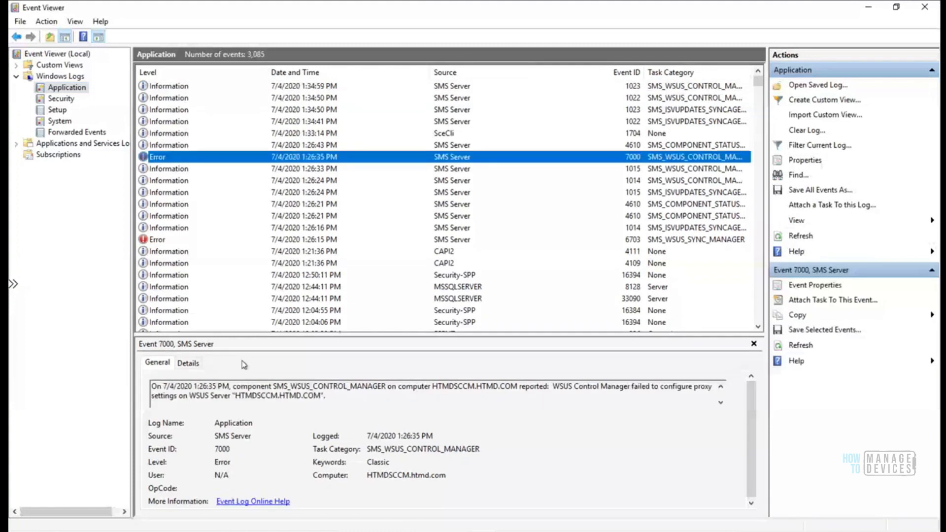
key(Tab)
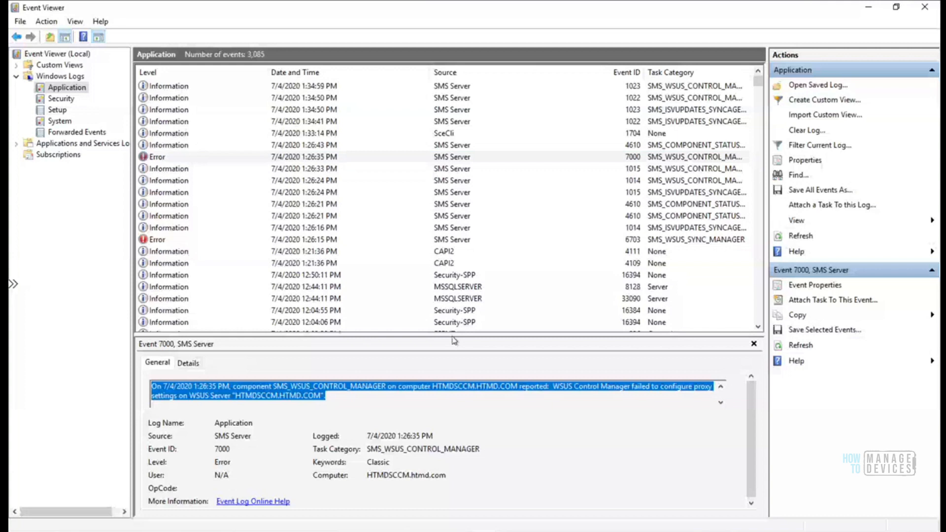
drag(454, 340, 457, 292)
Read the Event 4610 SMS_WSUS_CONTROL_MANAGER warning description and its troubleshooting steps
click(167, 133)
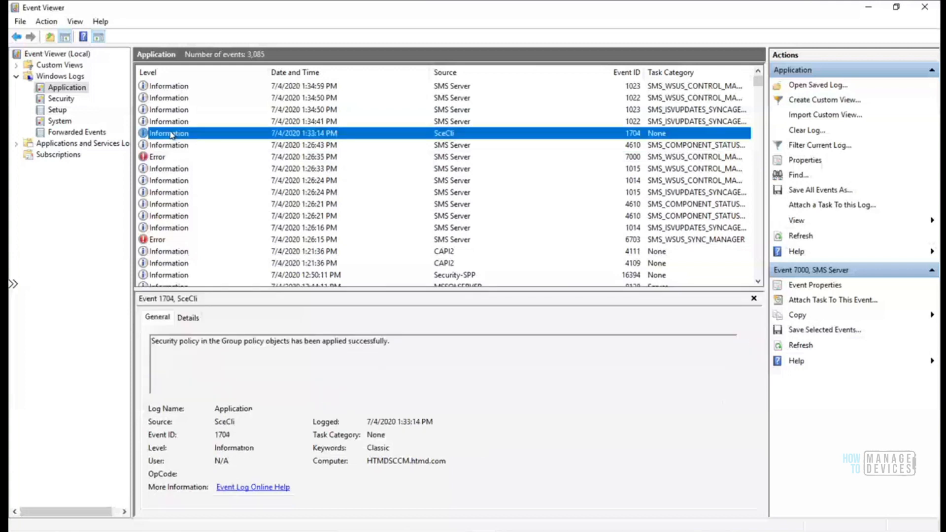
key(Down)
key(Down)
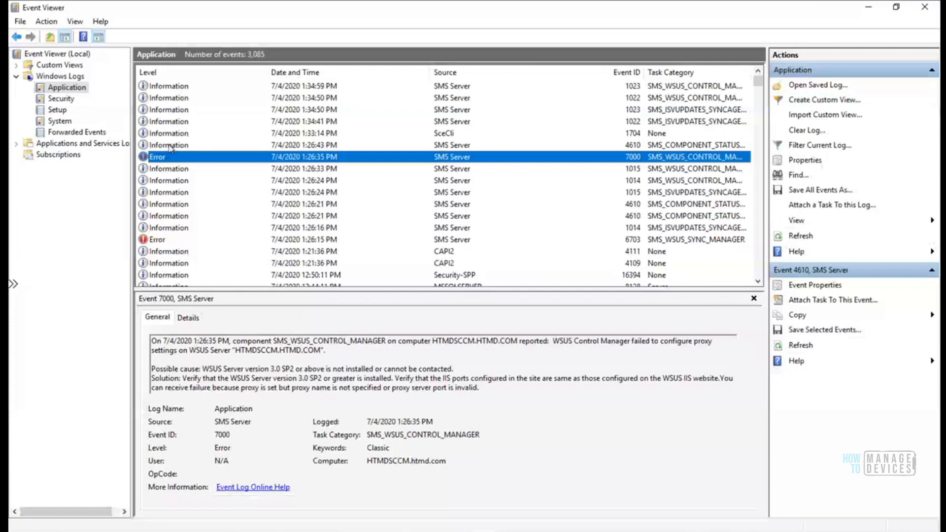
key(Up)
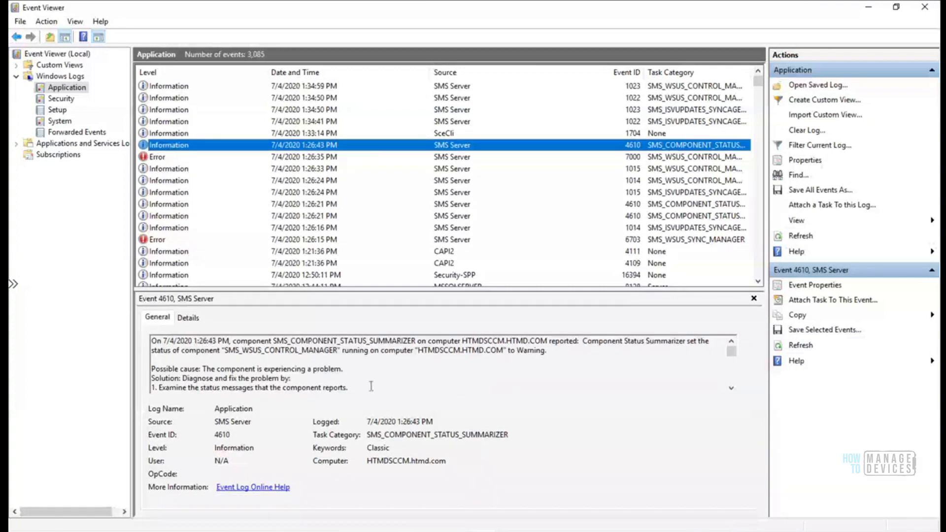
click(371, 386)
key(Down)
key(Down)
key(Down)
key(Down)
key(Down)
key(Down)
key(Down)
key(Down)
key(Down)
key(Down)
key(Down)
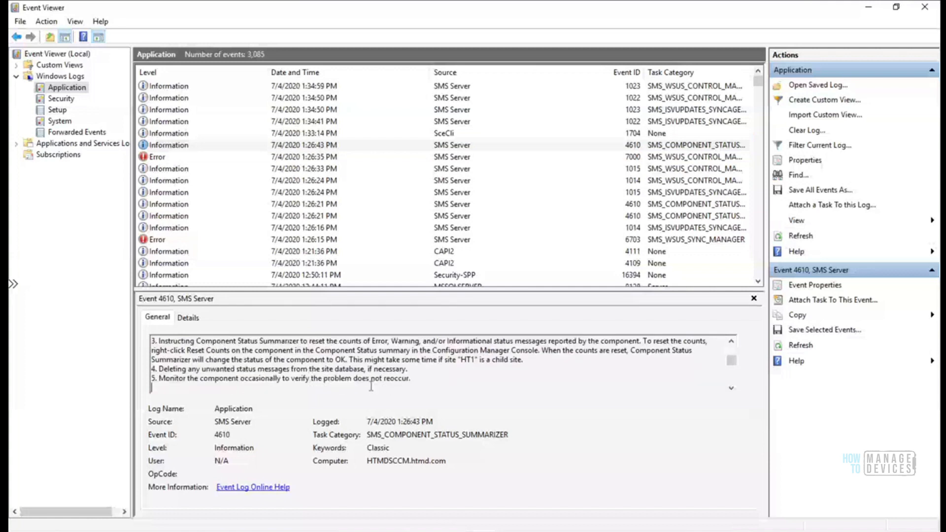
key(Down)
key(Down)
key(Down)
key(Down)
key(Down)
key(Down)
key(Down)
key(Down)
key(Down)
key(Down)
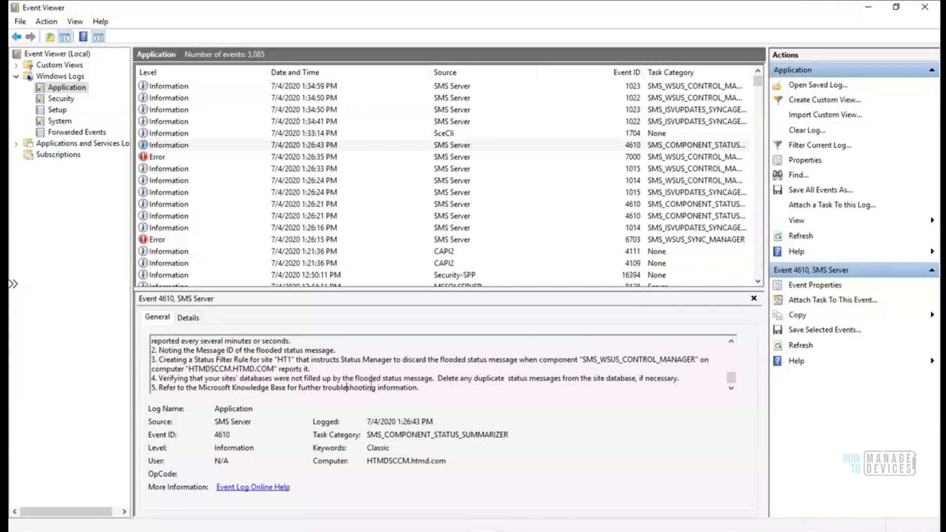
Review Events 7000, 6703 and 4111, step down to ESENT Event 105, then close Event Viewer
click(155, 157)
click(155, 240)
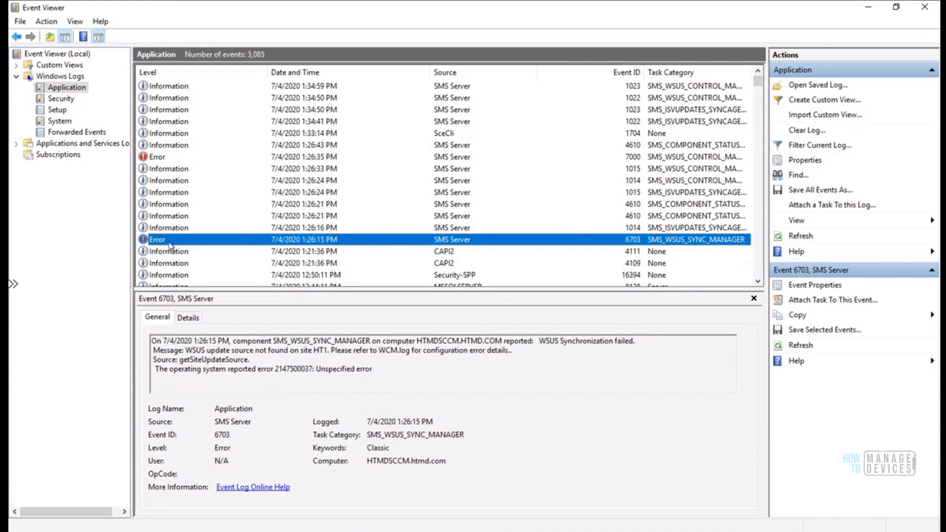
click(168, 252)
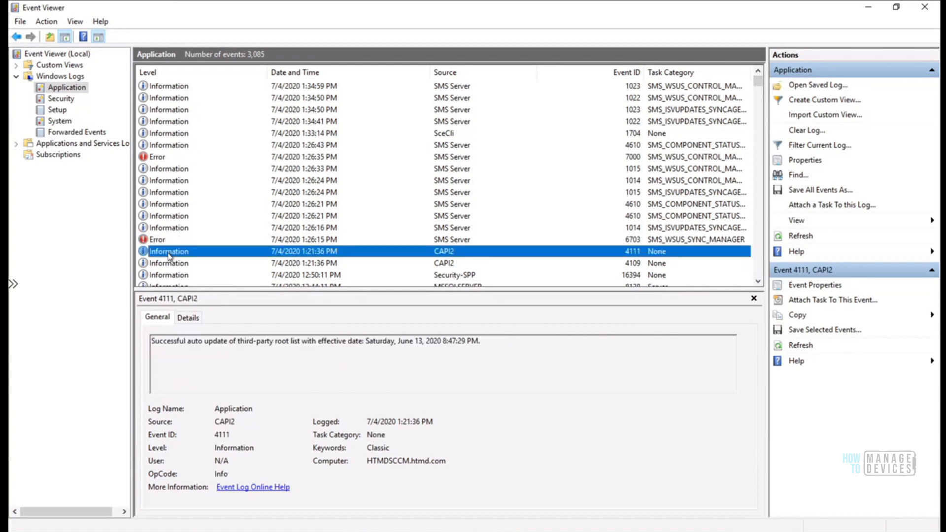
key(Down)
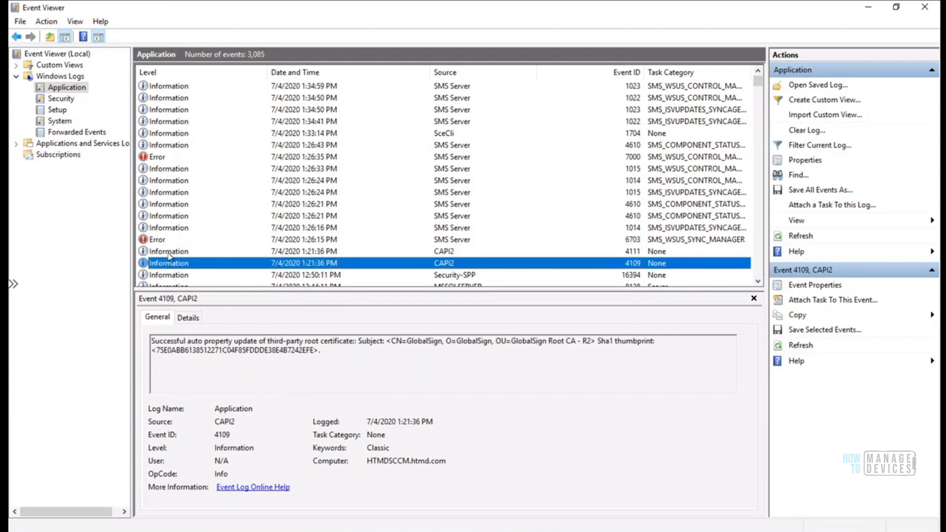
key(Down)
key(Down)
key(Down)
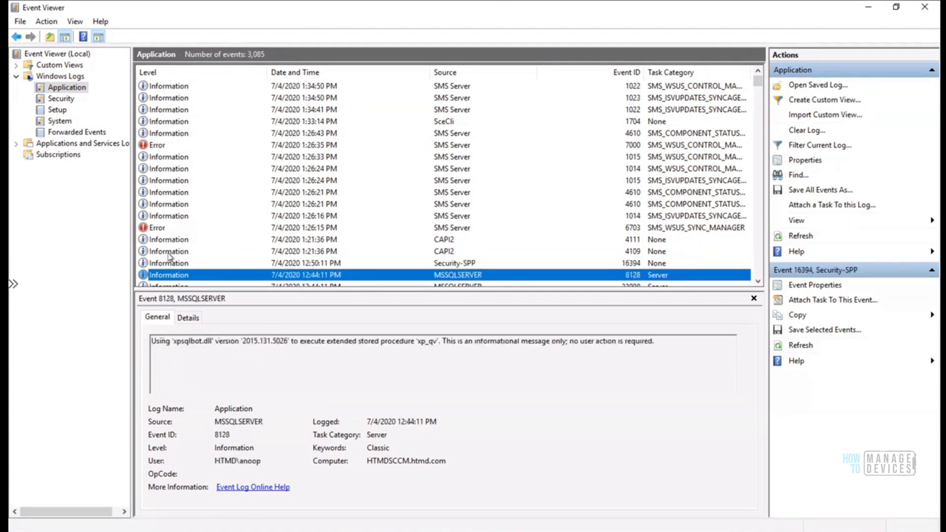
key(Down)
key(Down)
key(Down)
key(Down)
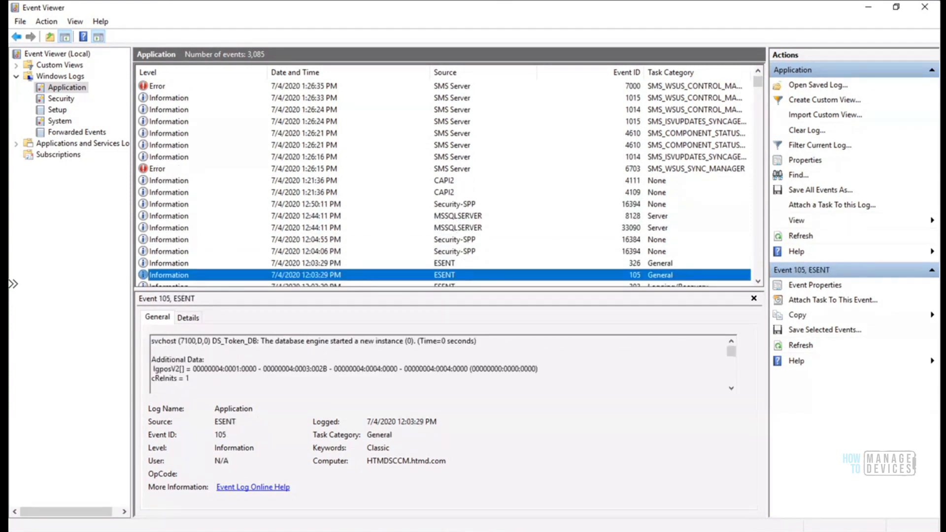
click(924, 13)
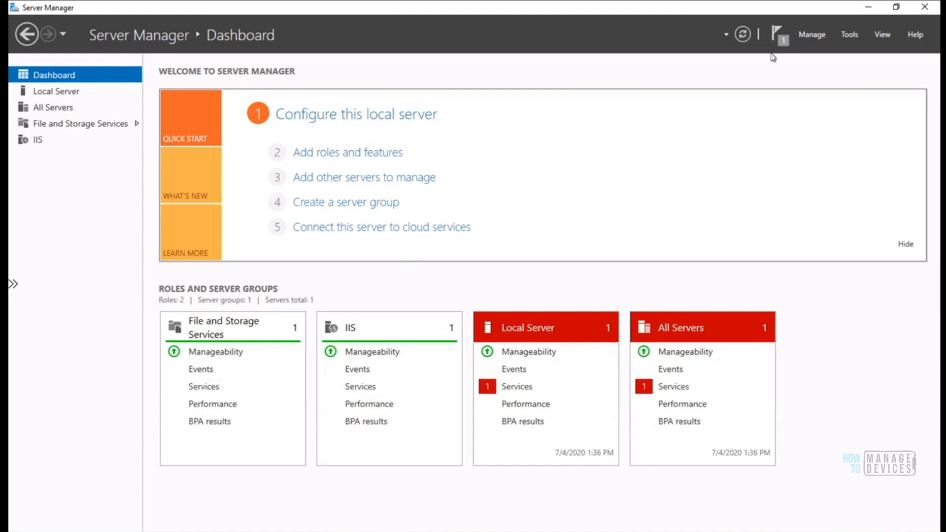
click(777, 35)
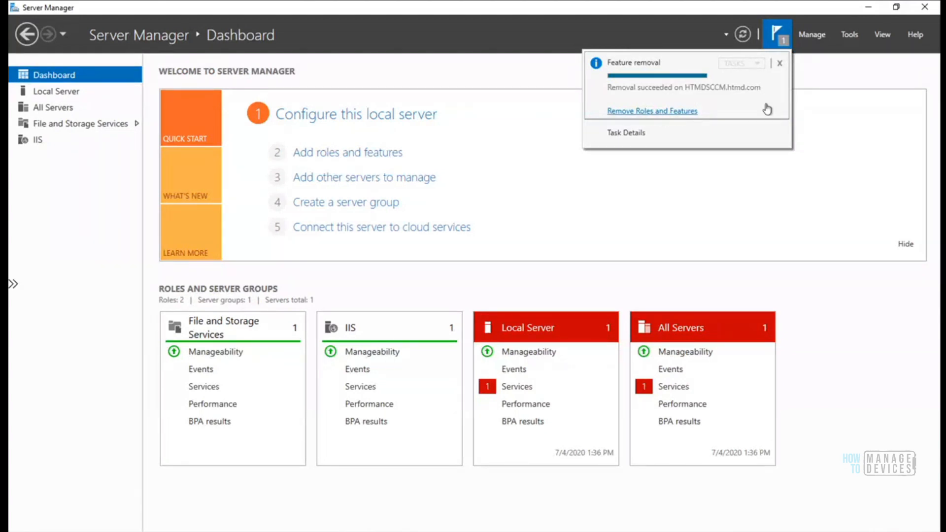
click(781, 39)
click(779, 37)
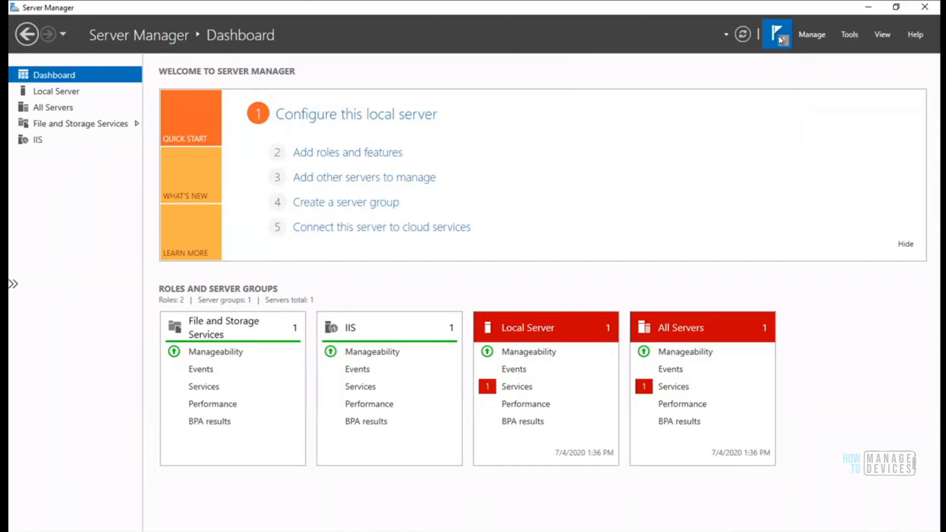
click(837, 73)
Begin Add Roles and Features with role-based installation and continue to the server roles list
click(378, 157)
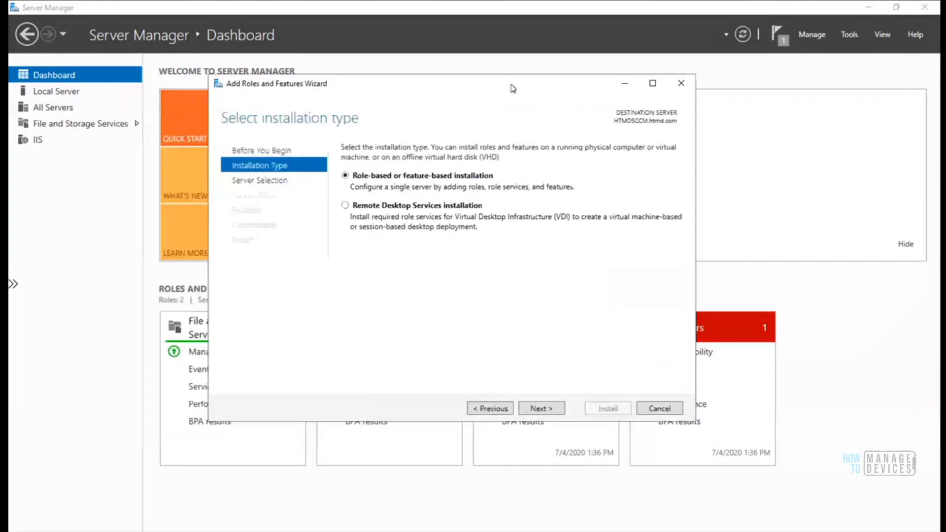
click(564, 404)
click(564, 404)
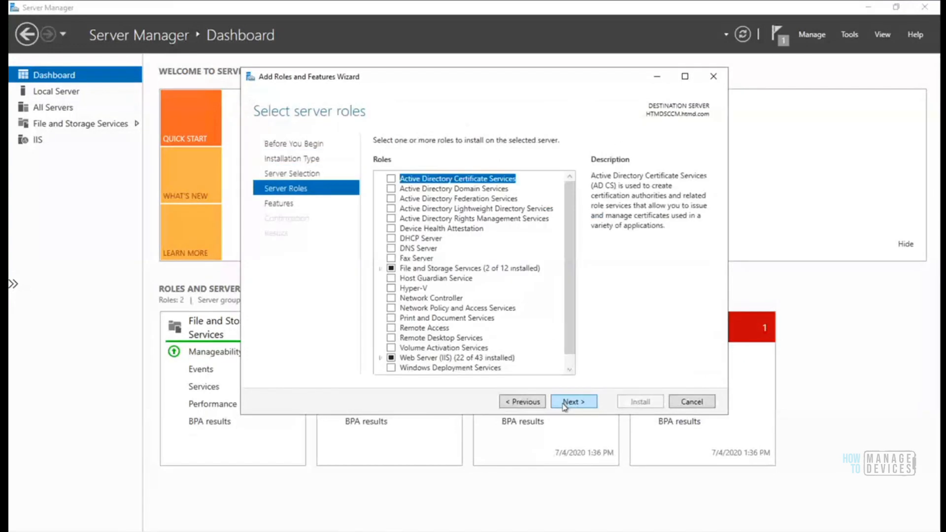
drag(569, 270, 565, 350)
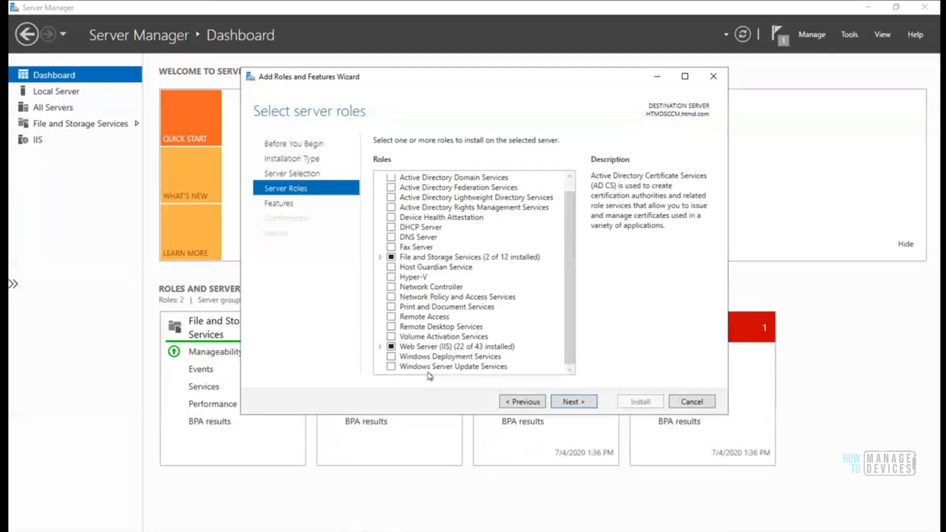
Tick Windows Server Update Services with its management tools and continue past Features to the WSUS page
click(391, 367)
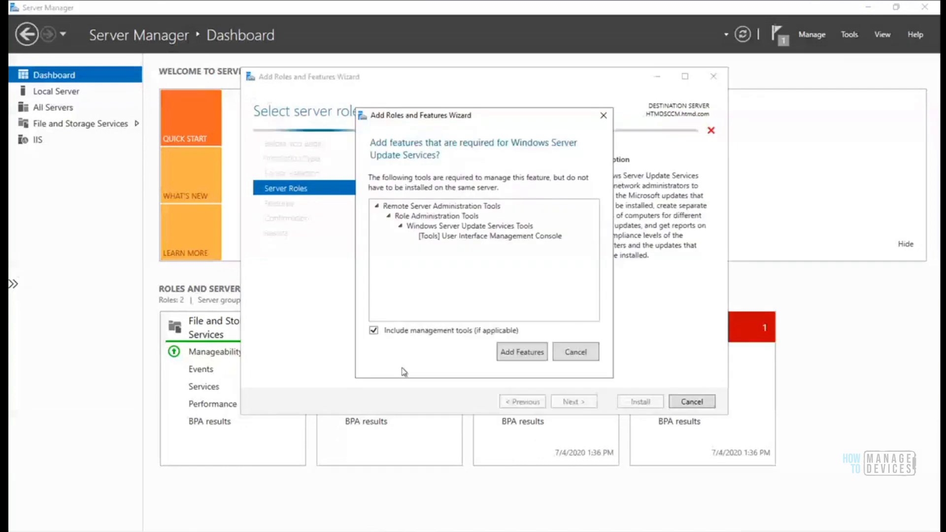
click(517, 352)
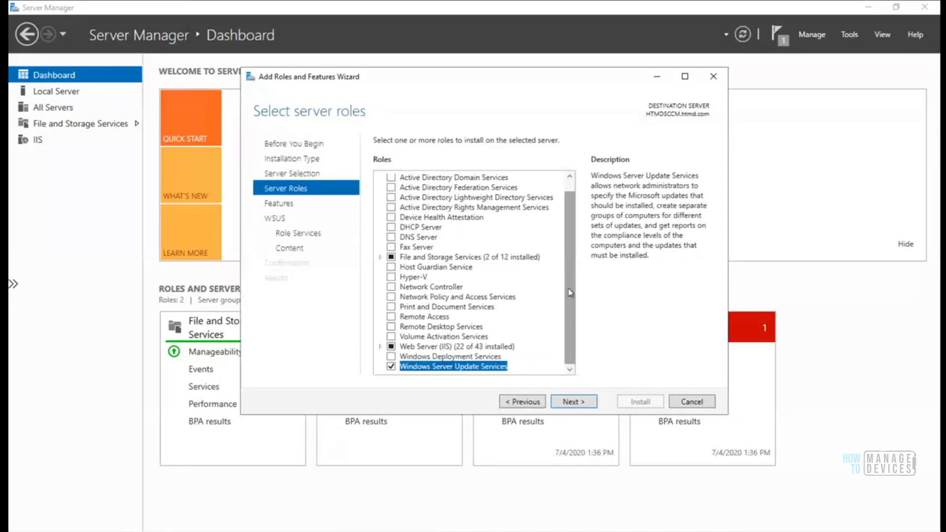
click(564, 403)
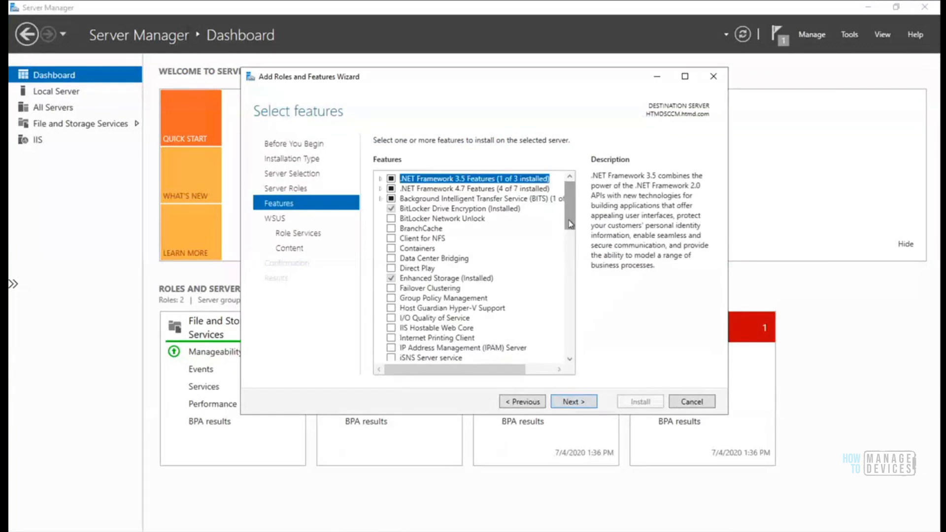
click(570, 337)
click(569, 337)
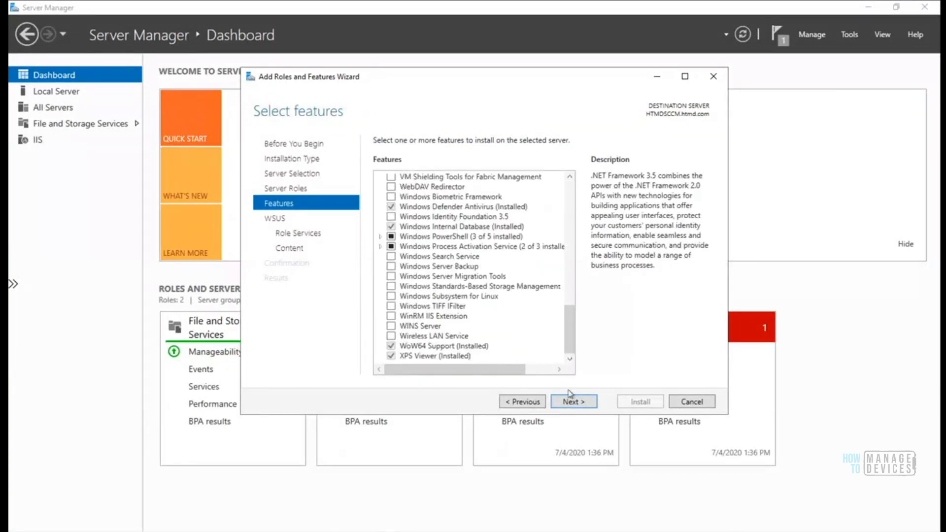
click(572, 411)
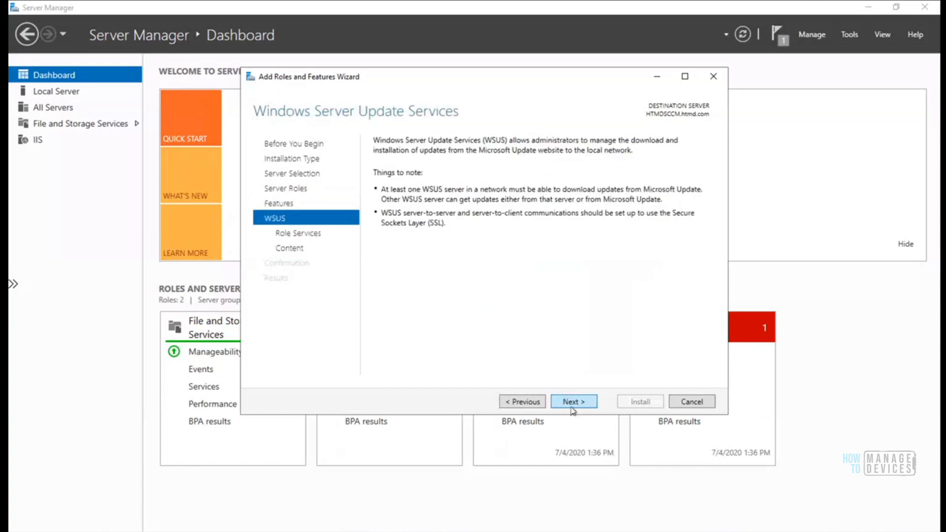
Swap WID Connectivity for SQL Server Connectivity as the WSUS database and start the installation
click(574, 403)
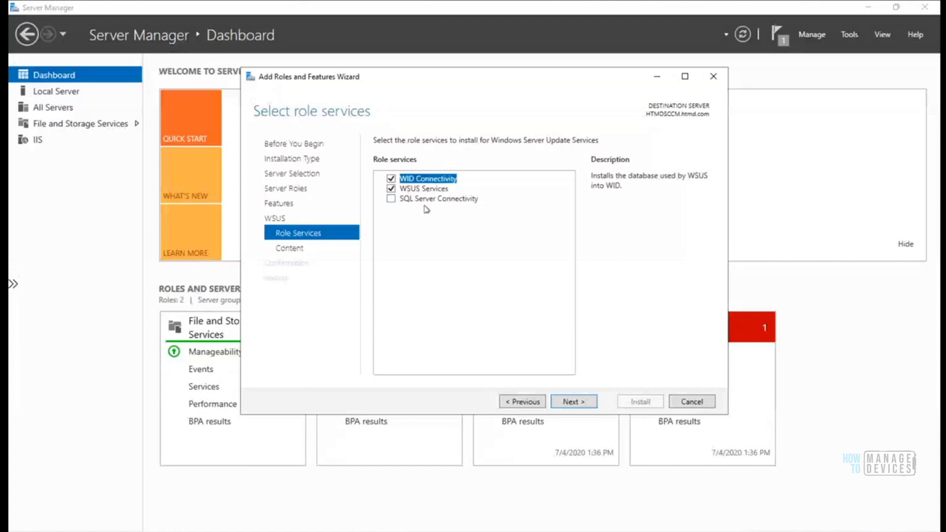
click(391, 178)
click(392, 199)
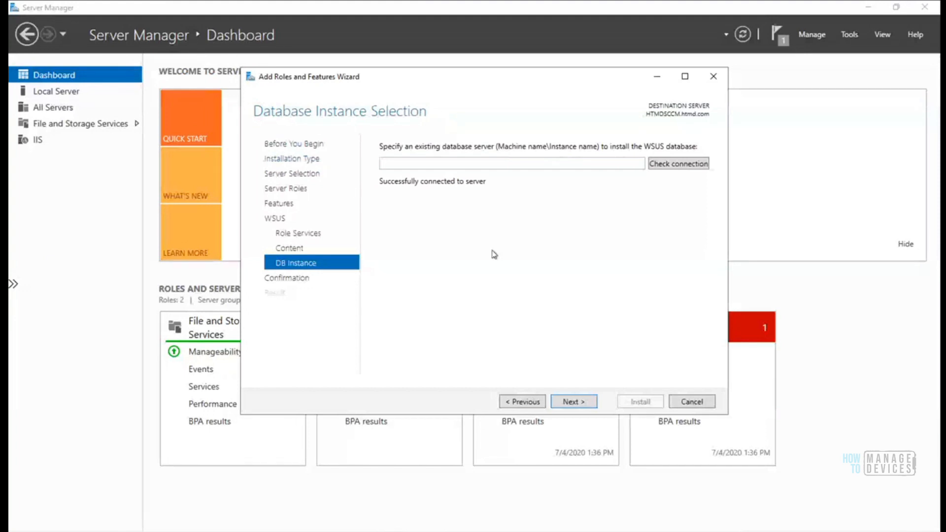
click(579, 403)
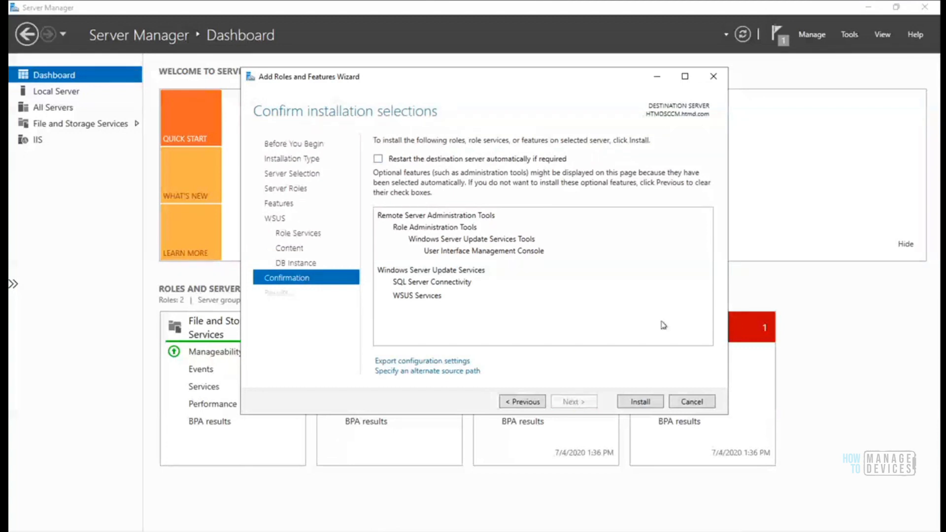
click(641, 403)
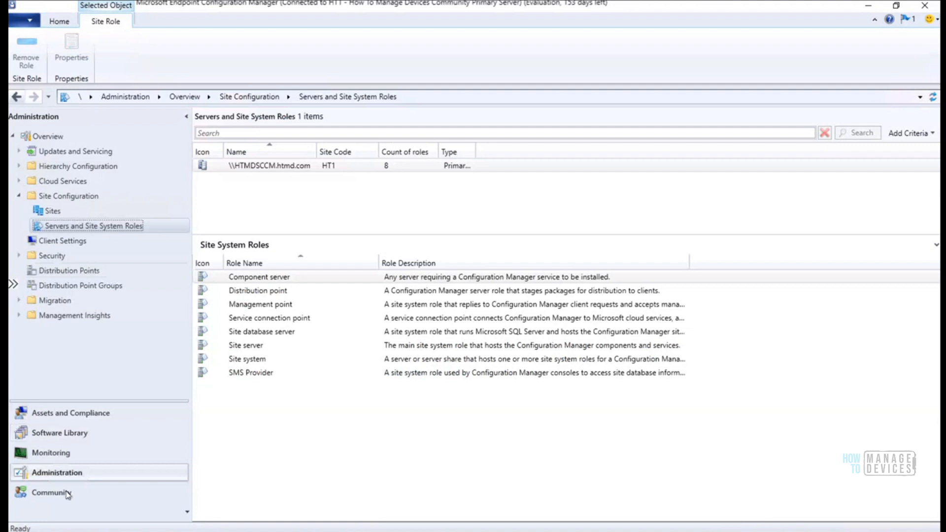
Show the Software Update Point Synchronization Status in the Monitoring workspace
click(66, 454)
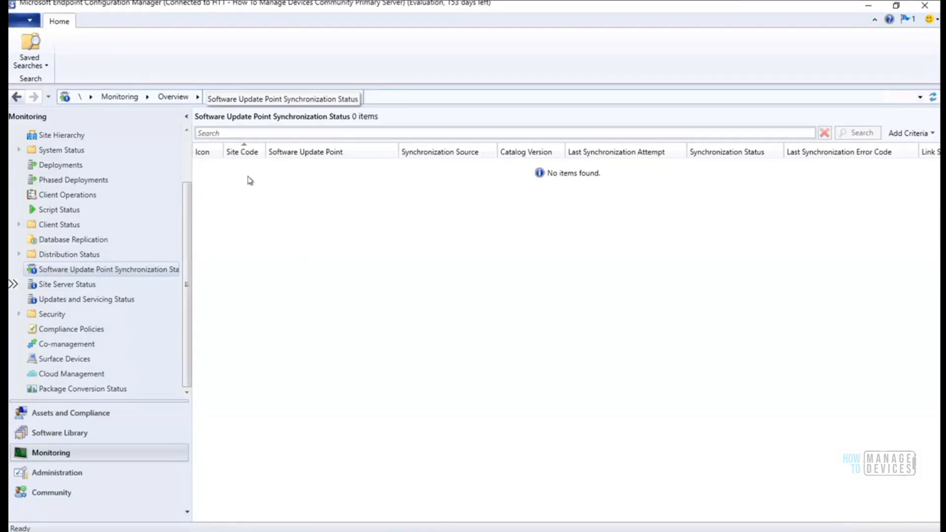
click(91, 255)
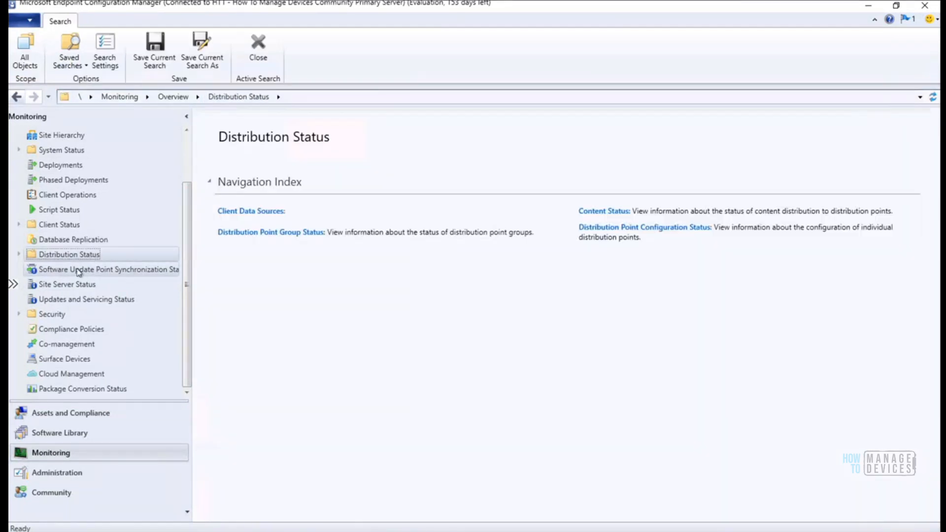
click(77, 270)
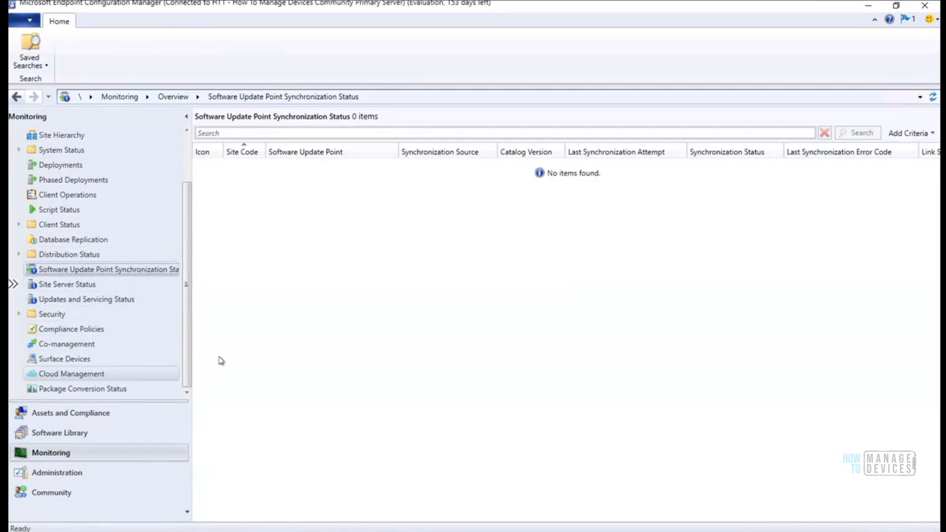
Check SUPSetup.log in CMTrace, then bring back the WSUS installation progress wizard
key(alt+Tab)
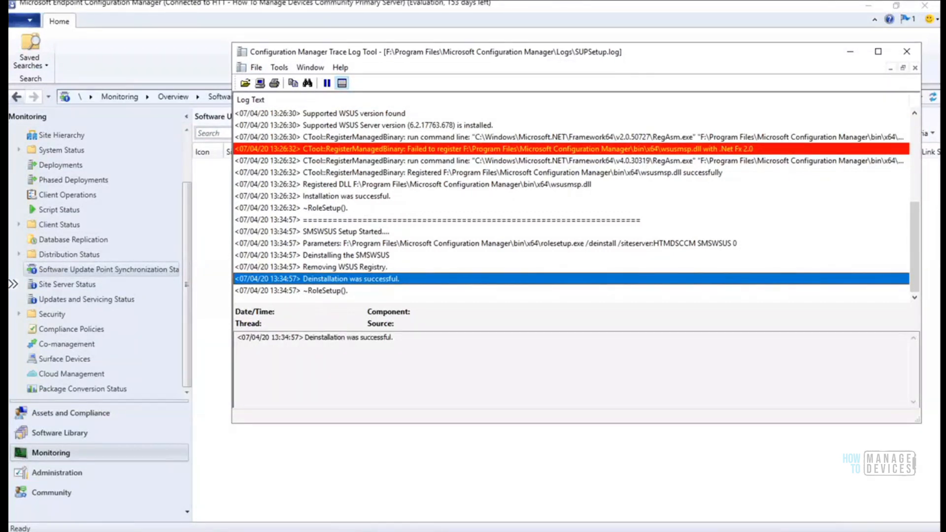
click(388, 531)
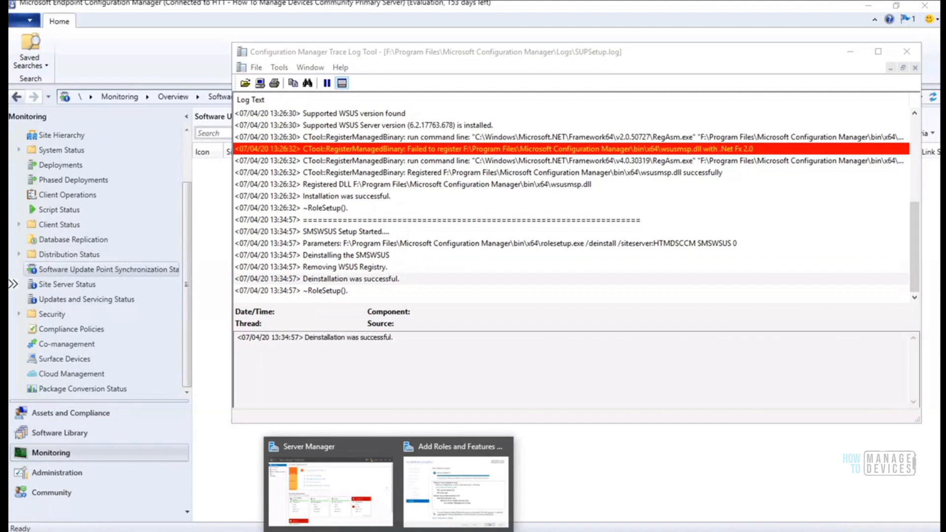
click(441, 488)
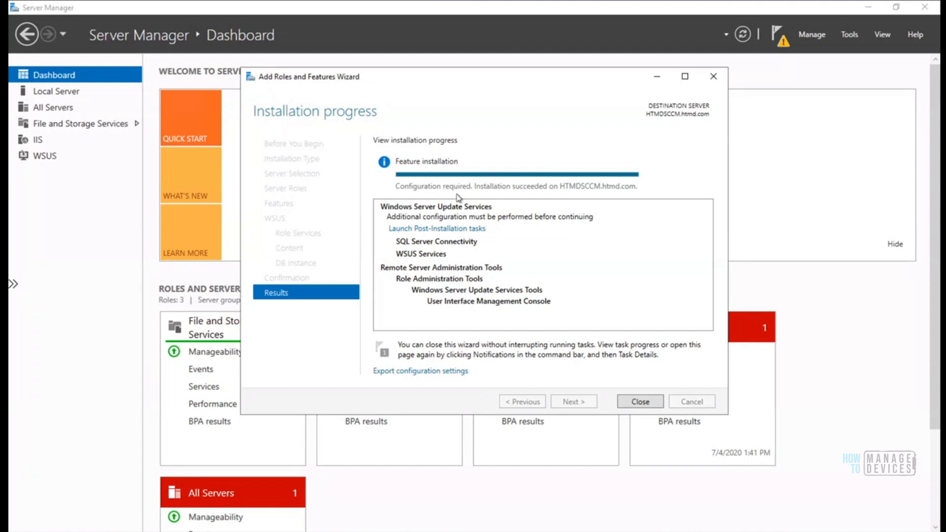
Close the finished WSUS installation wizard and launch the WSUS post-installation tasks
click(630, 402)
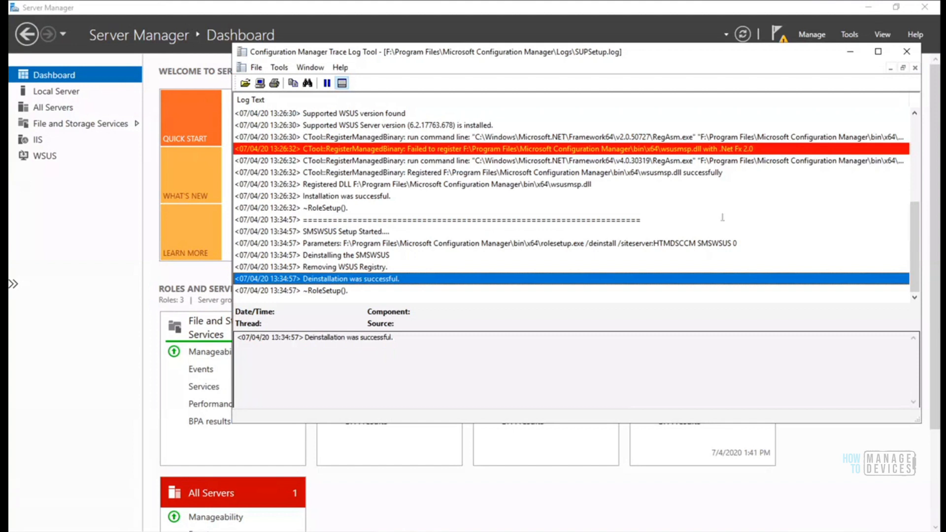
click(850, 55)
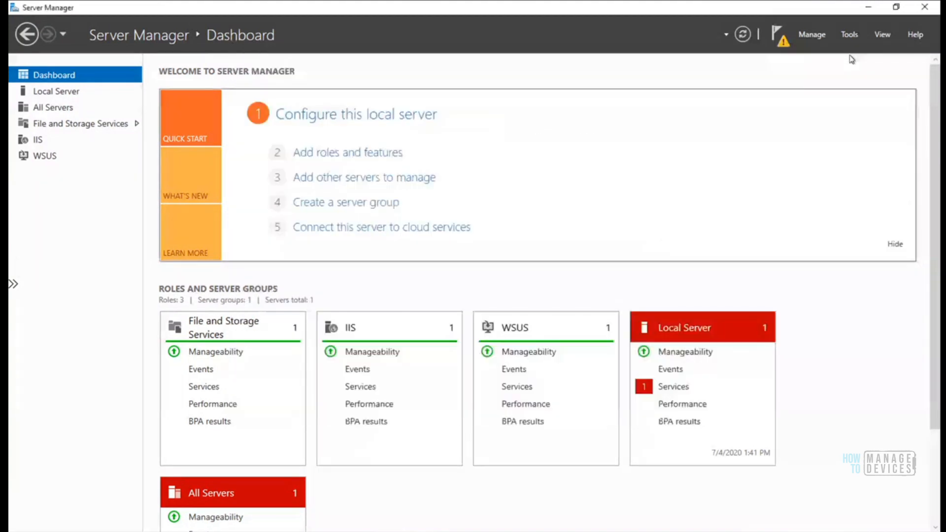
click(778, 39)
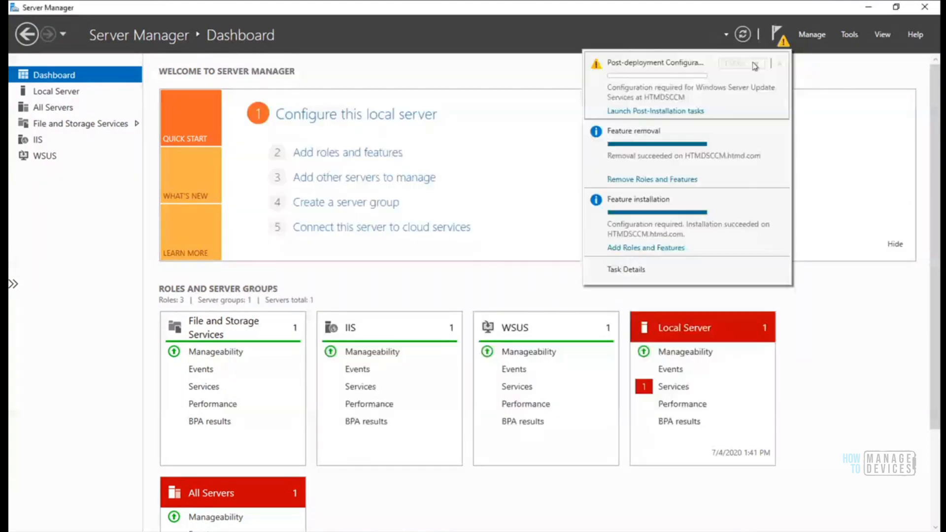
click(673, 111)
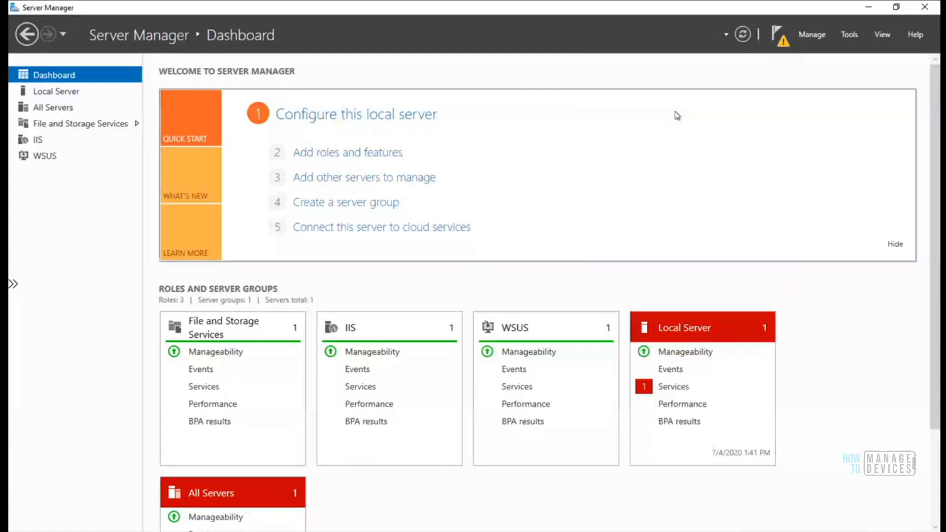
Recheck the post-deployment result, relaunch the tasks, then open the Run box for eventvwr
click(776, 34)
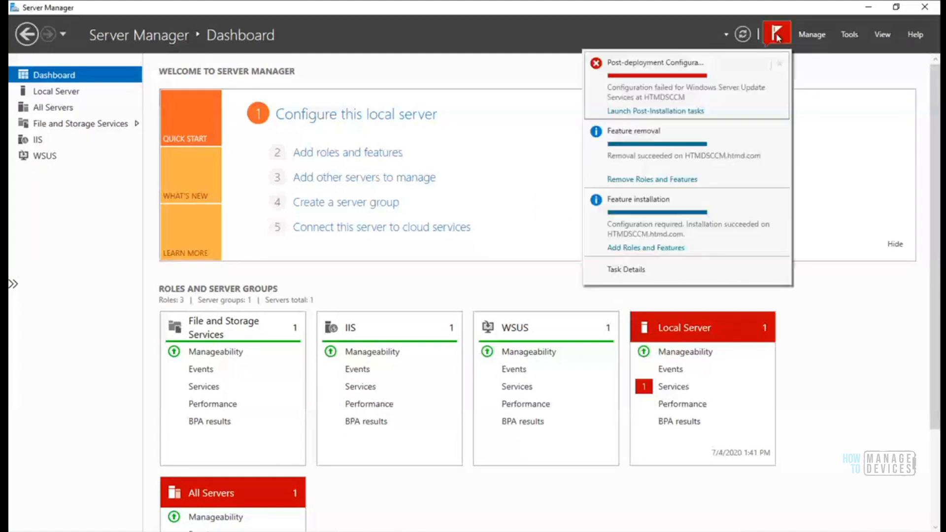
click(677, 112)
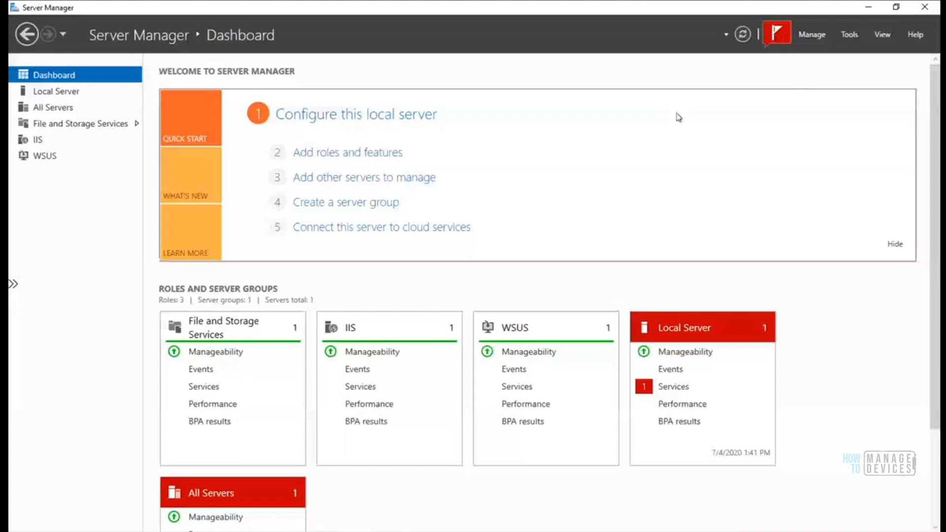
click(777, 32)
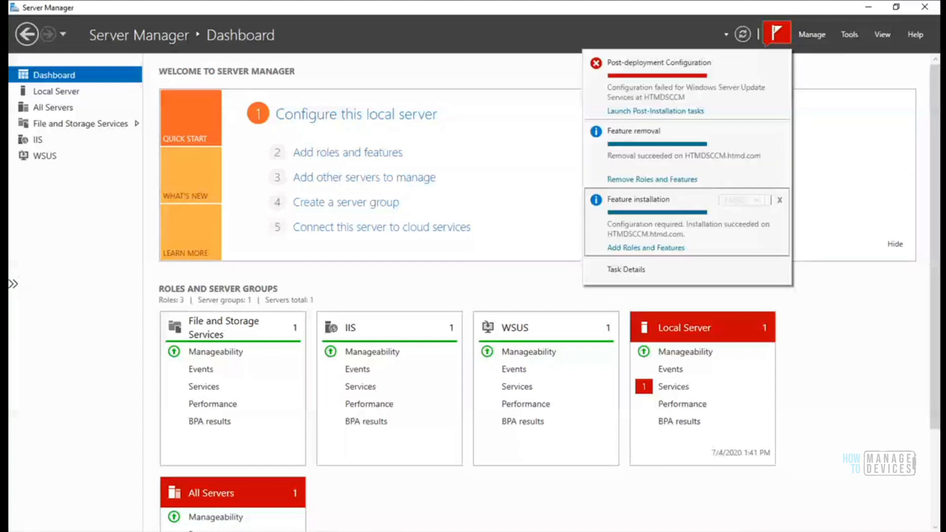
key(super+r)
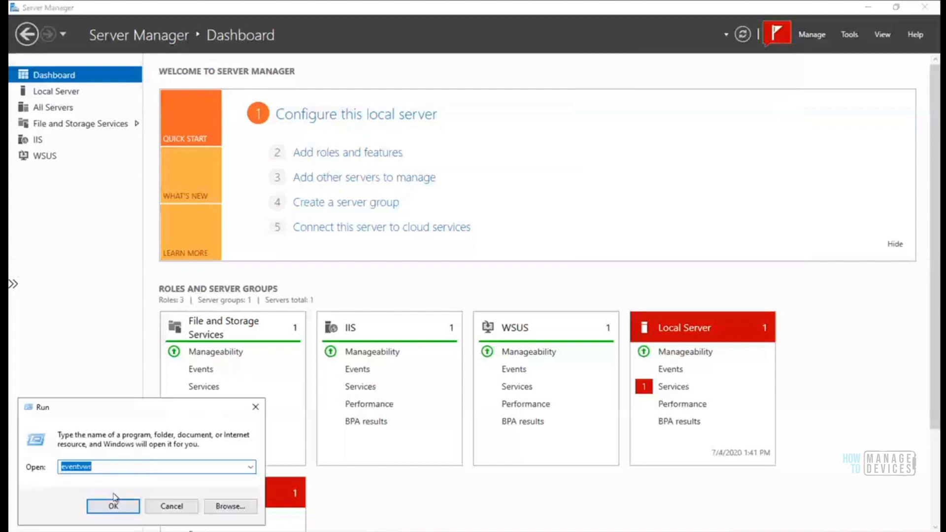
Start Event Viewer and inspect Application log errors 7000 and 1023
click(114, 504)
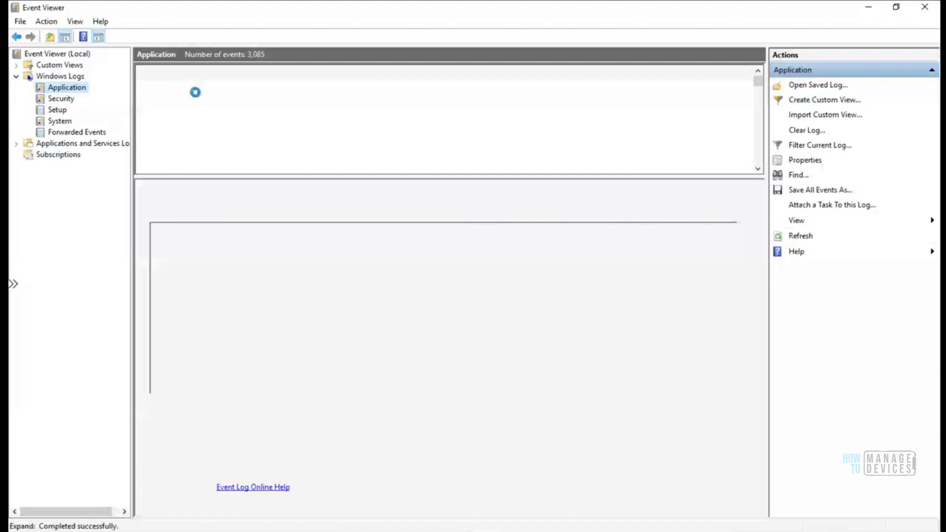
click(307, 160)
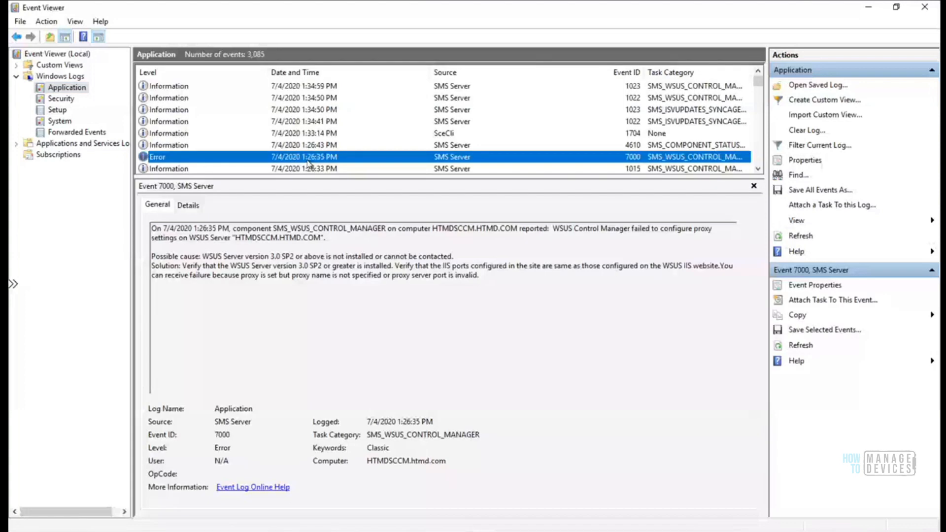
click(315, 87)
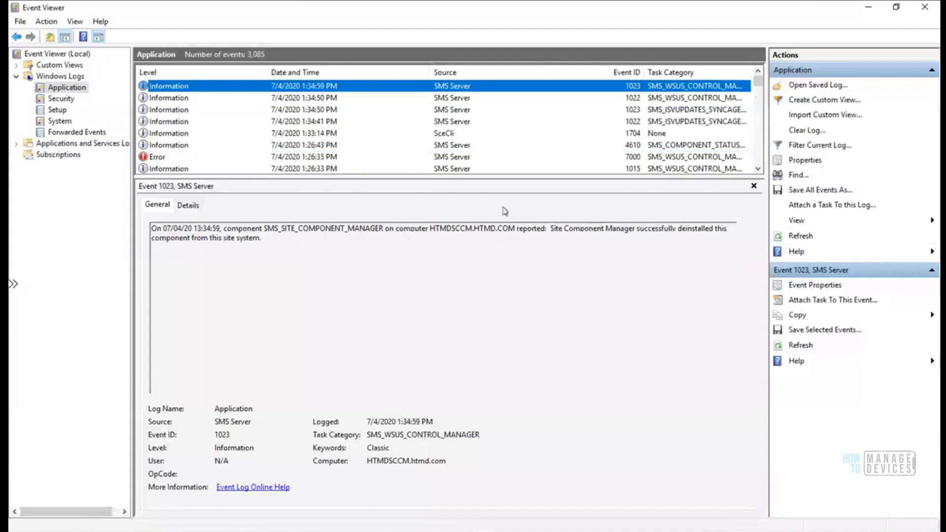
Step through the Setup and System log events for WSUS errors
click(92, 109)
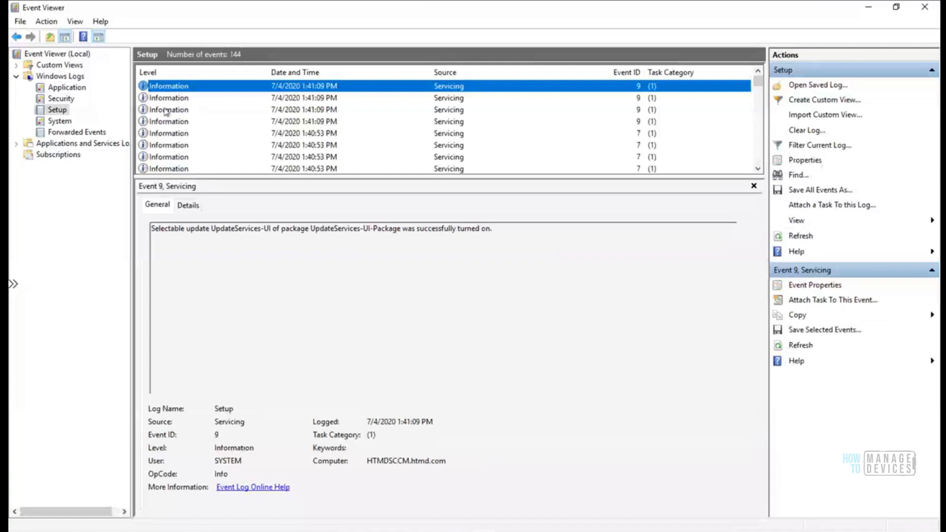
key(Down)
key(Down)
key(Down)
key(Down)
key(Down)
key(Down)
key(Down)
key(Down)
key(Down)
key(Down)
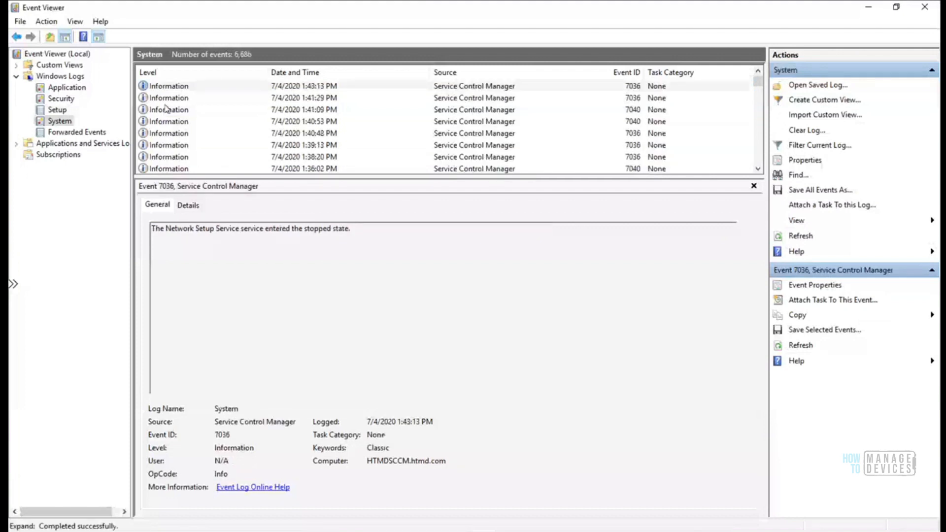
key(Down)
key(Down)
key(Down)
key(Down)
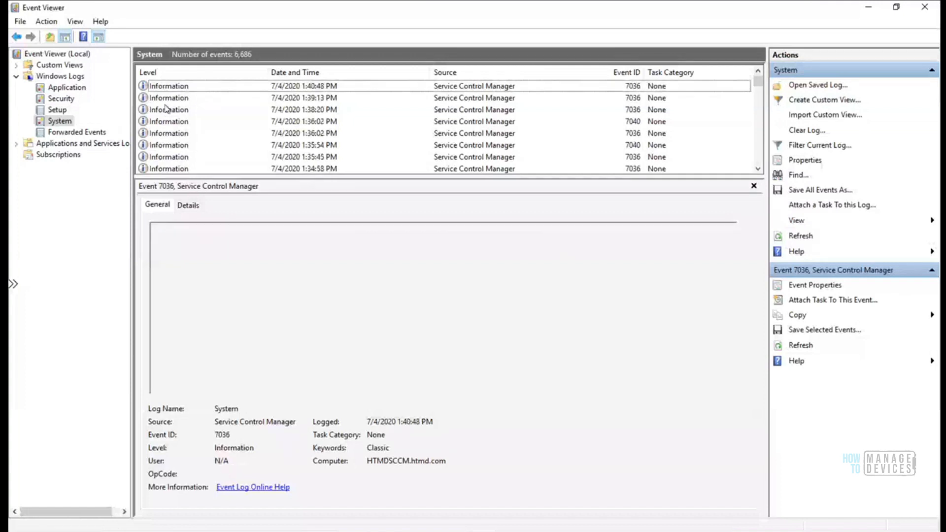
key(Down)
key(Down)
key(Down)
key(Down)
key(Down)
key(Down)
key(Down)
key(Down)
key(Down)
key(Down)
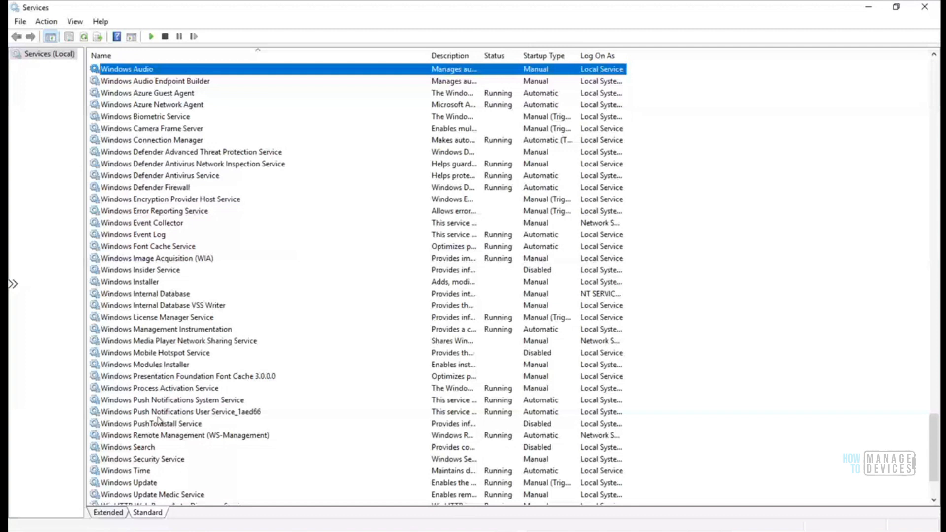
Scroll the Services list down and select the WSUS Service entry
click(148, 447)
key(Down)
key(Down)
key(Down)
key(Down)
key(Down)
key(Down)
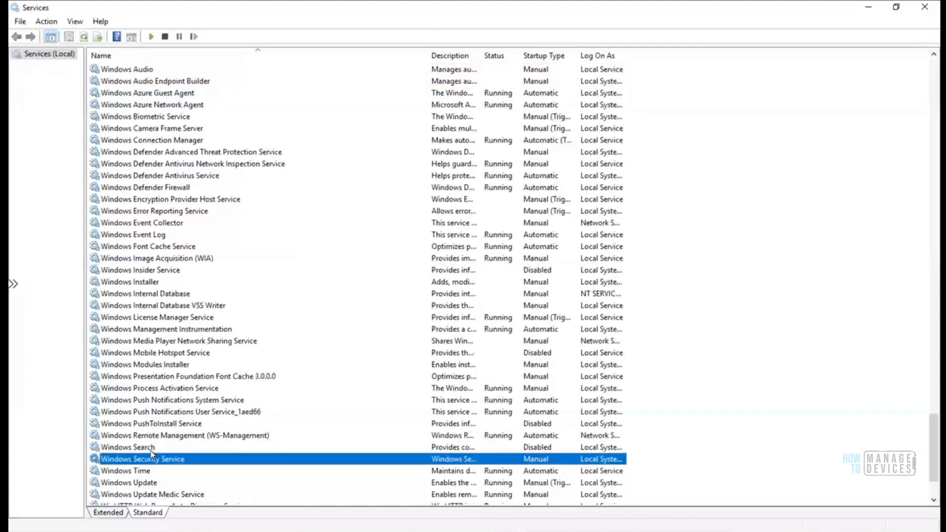
click(178, 482)
key(Down)
key(Up)
key(Up)
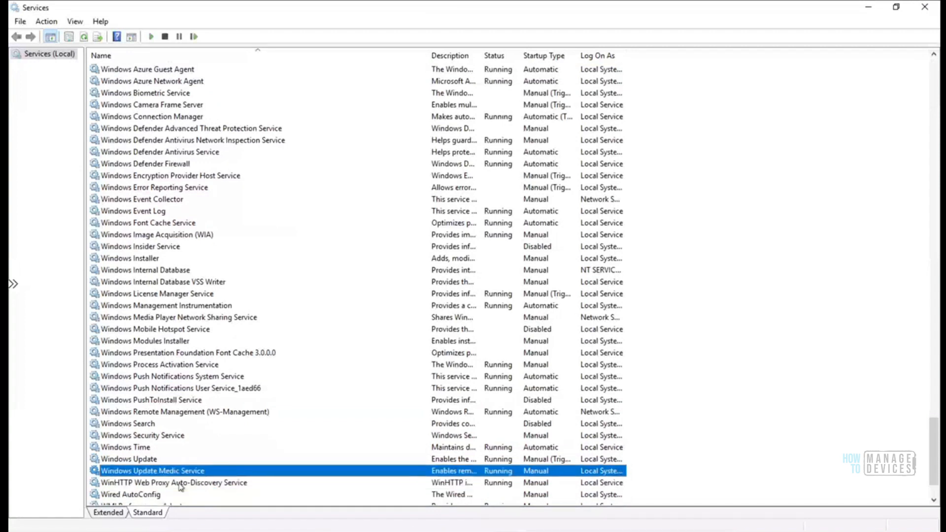
key(Up)
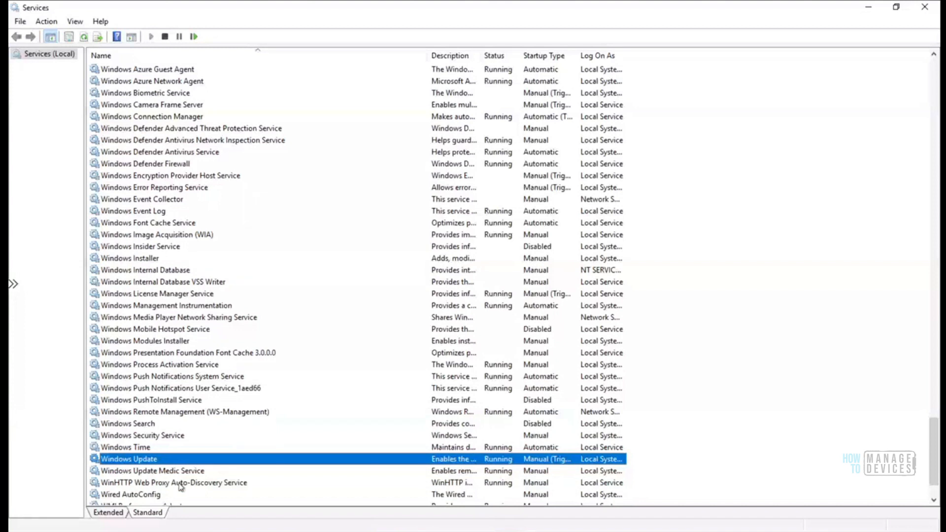
key(Down)
key(Down)
key(Down)
key(Up)
key(Up)
key(Up)
key(Up)
key(Up)
key(Up)
key(Up)
key(Up)
key(Up)
key(Up)
key(Up)
key(Up)
key(Up)
key(Up)
key(Up)
key(Up)
key(Up)
key(Up)
key(Up)
key(Up)
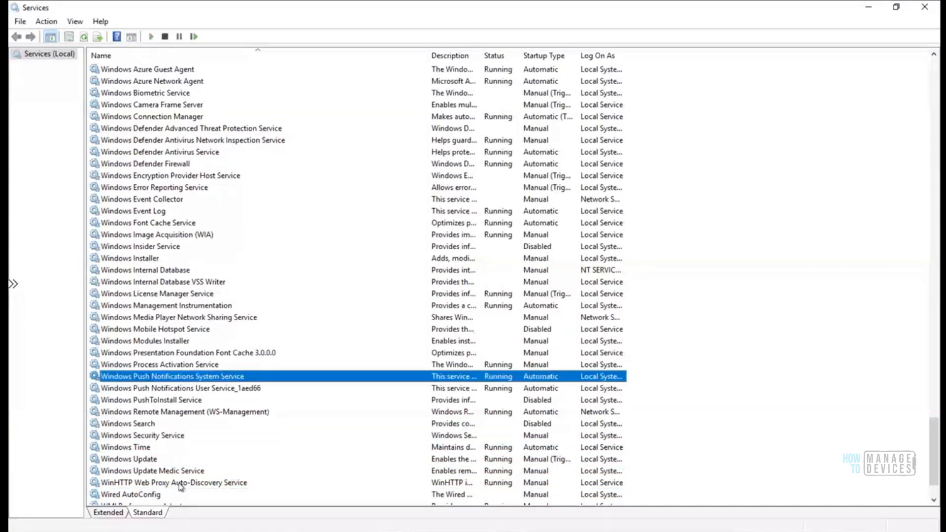
key(Down)
key(Down)
key(Down)
key(Down)
key(Down)
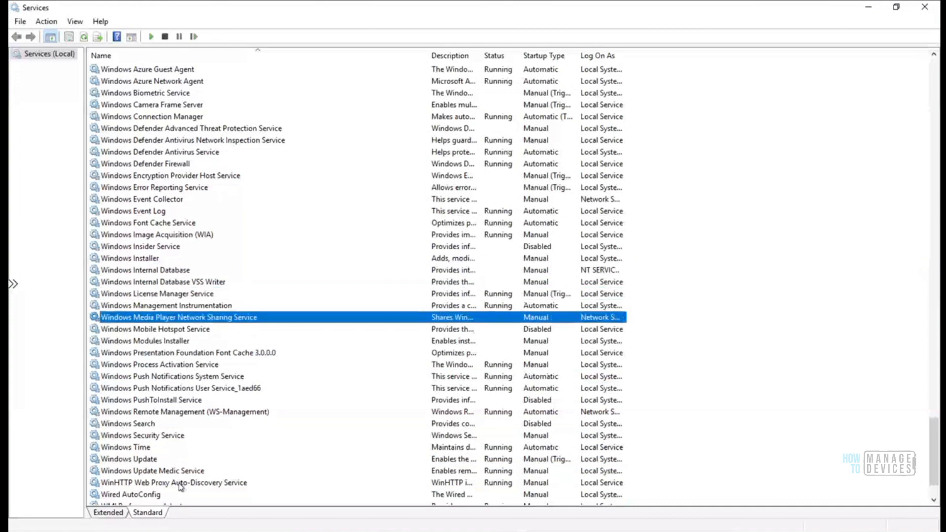
key(Down)
key(Down)
key(Down)
key(Down)
key(Down)
key(Down)
key(Down)
key(Down)
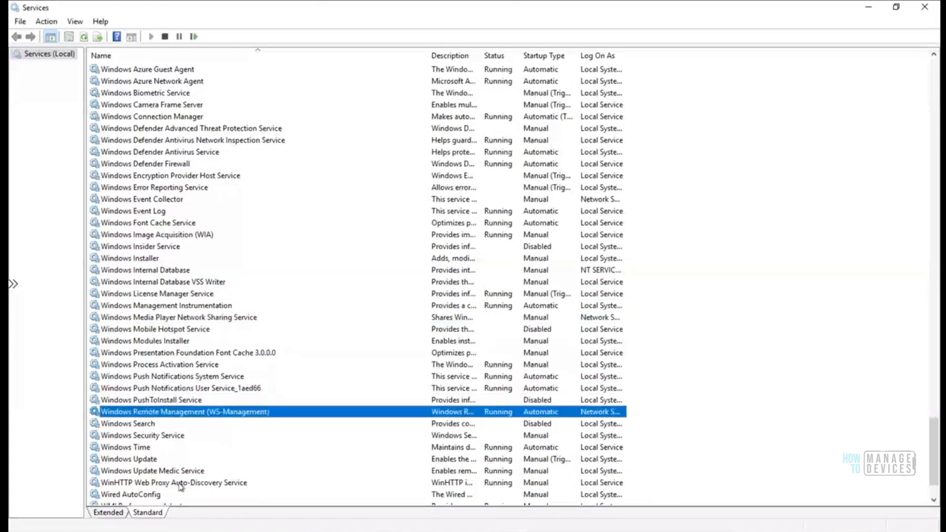
key(Down)
key(Down)
key(Down)
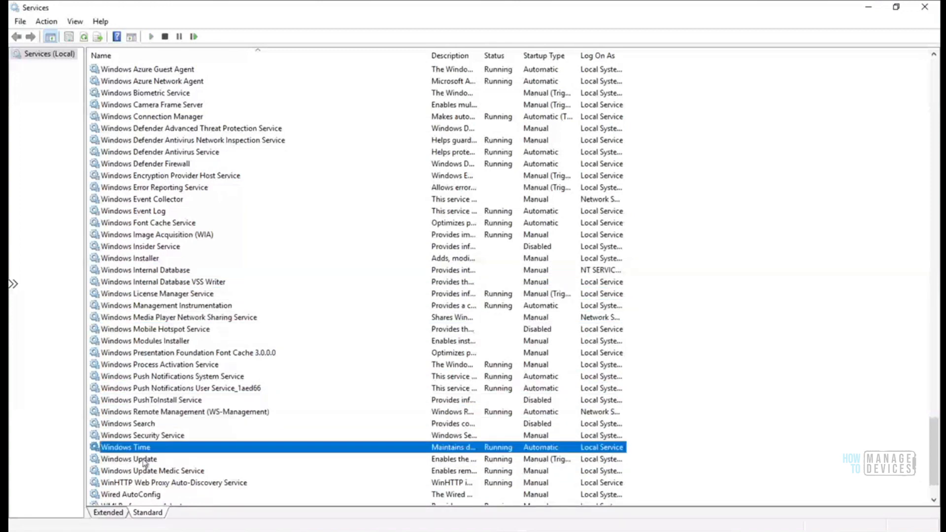
key(Down)
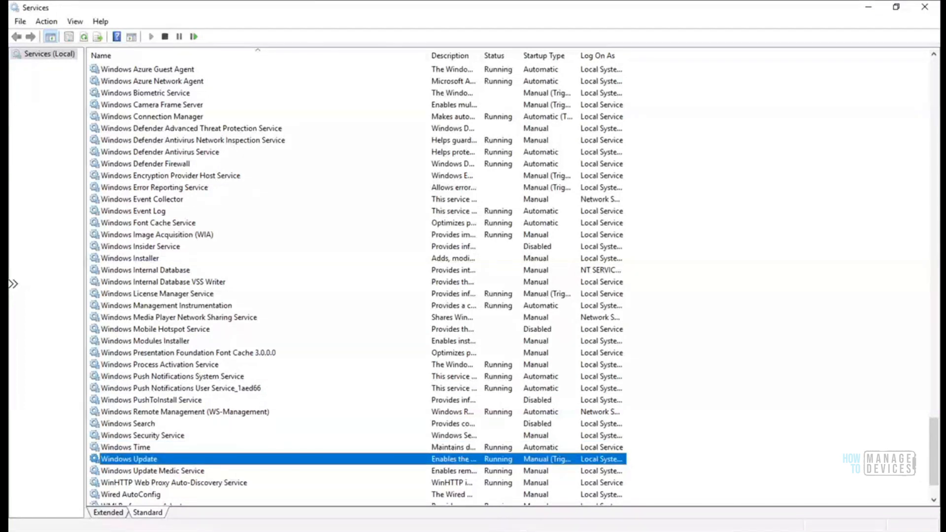
drag(932, 438, 929, 478)
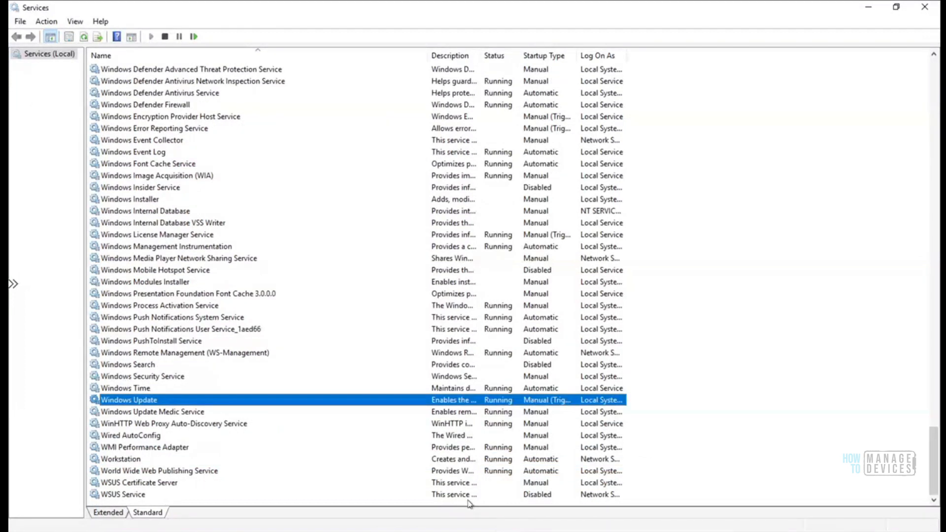
click(162, 484)
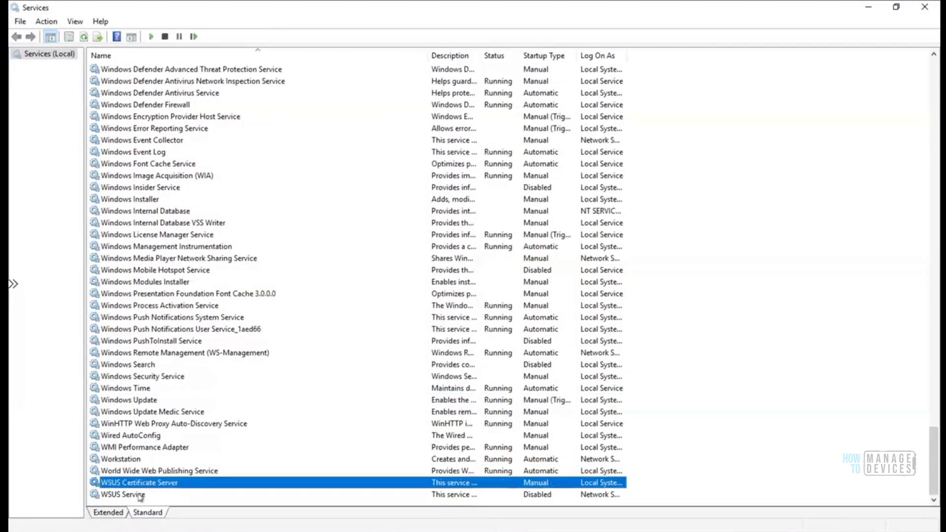
click(141, 495)
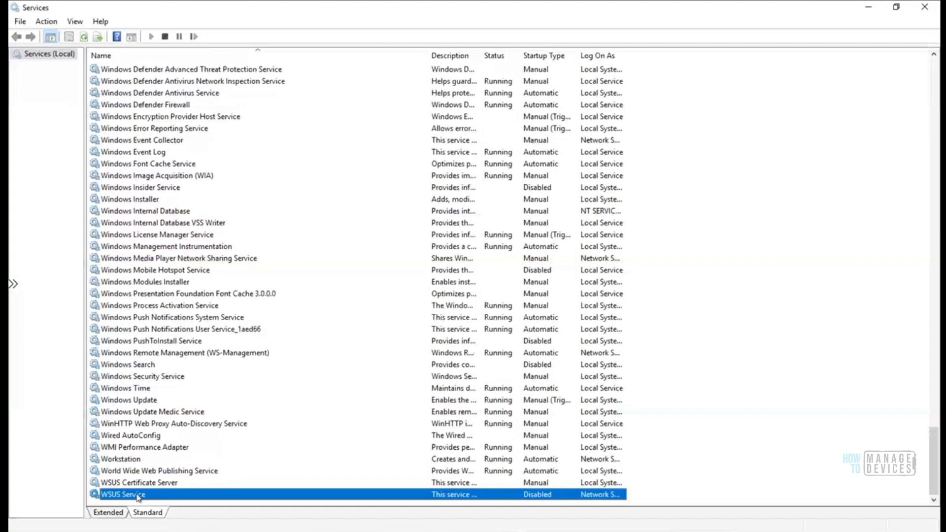
Change WSUS Service startup type to Automatic (Delayed Start) and save it
right_click(137, 496)
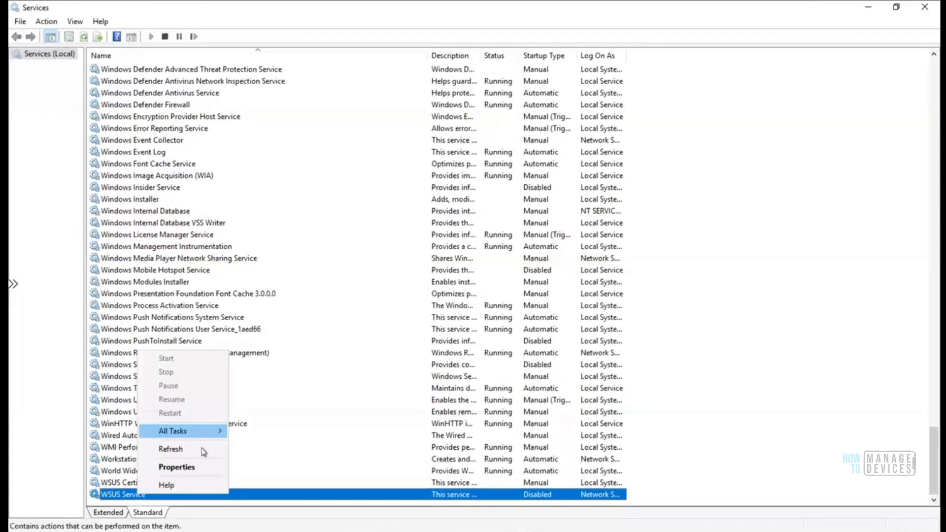
click(191, 467)
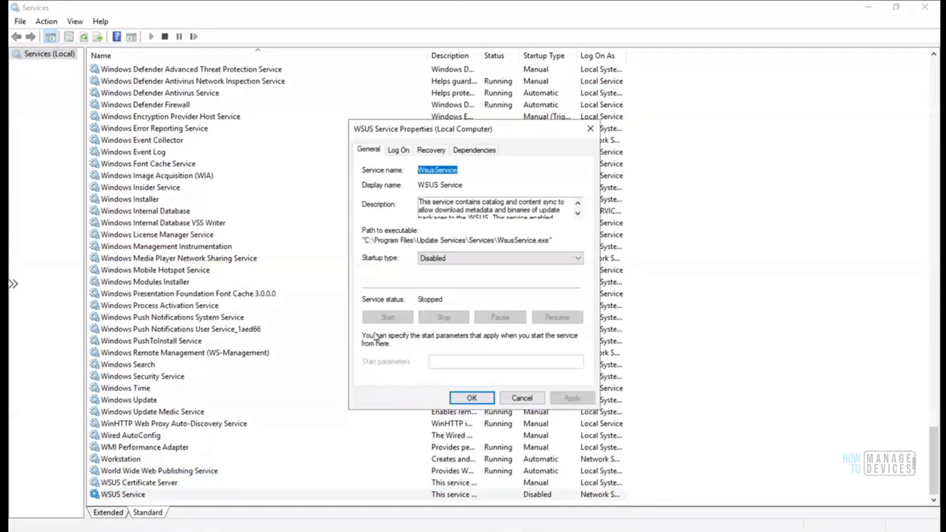
click(492, 258)
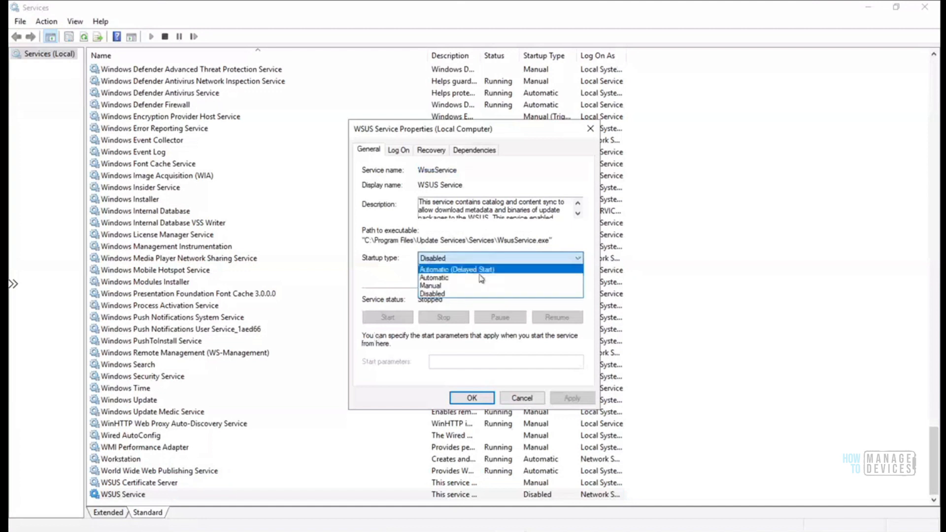
click(473, 269)
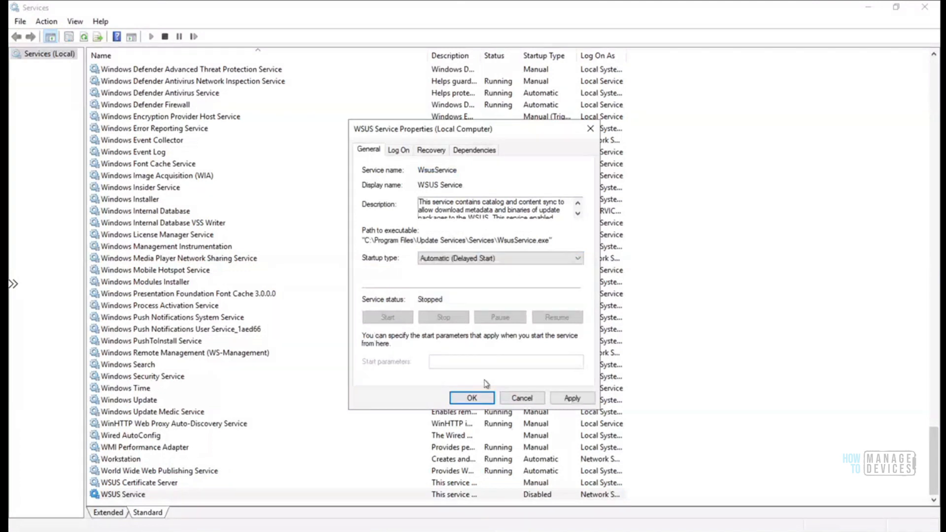
click(473, 398)
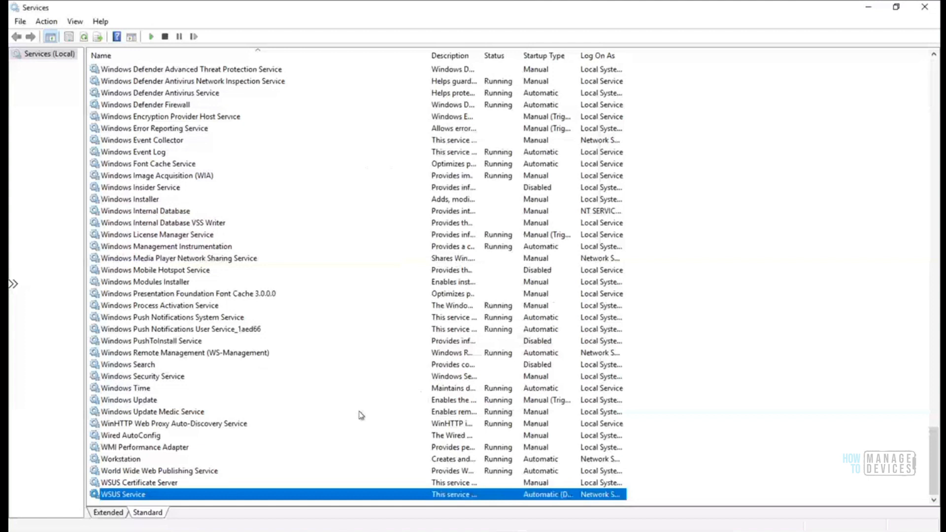
click(202, 531)
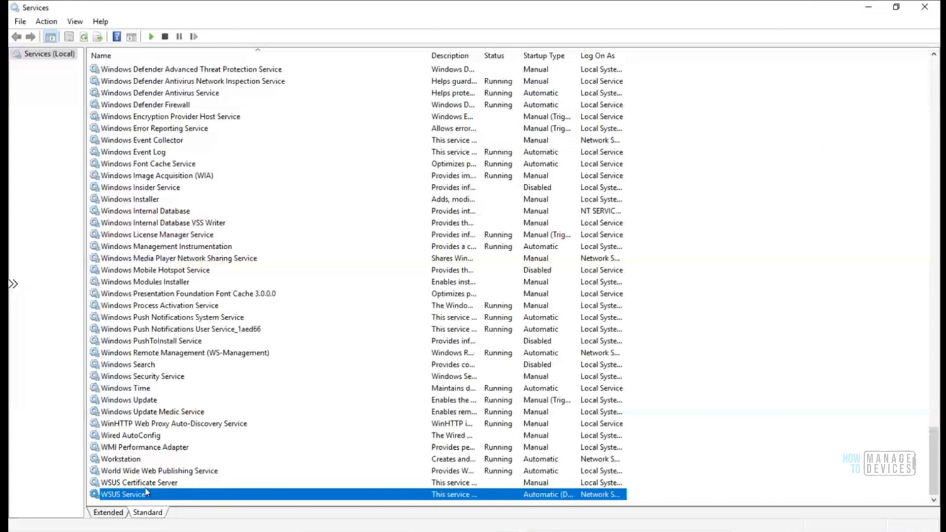
right_click(143, 495)
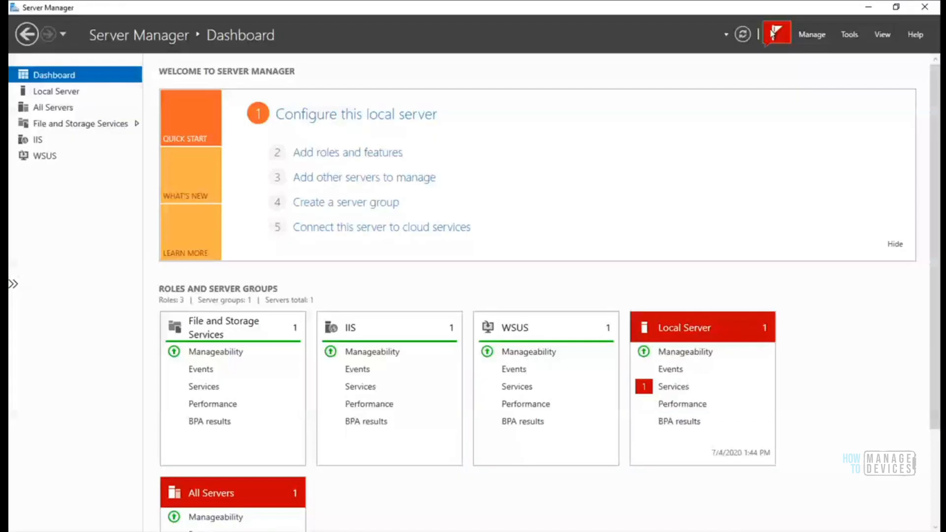
Open the WSUS role page and the installation completion dialog for server HTMDSCCM
click(777, 33)
click(664, 112)
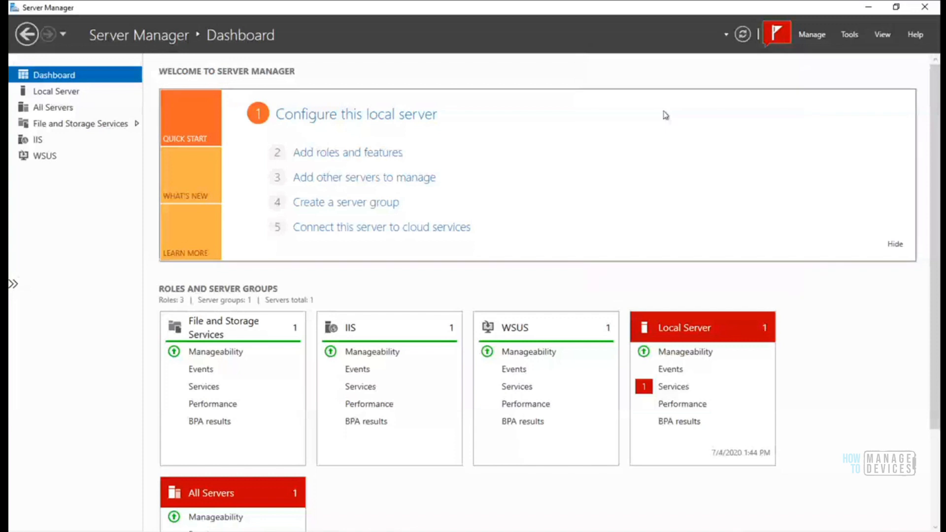
click(44, 157)
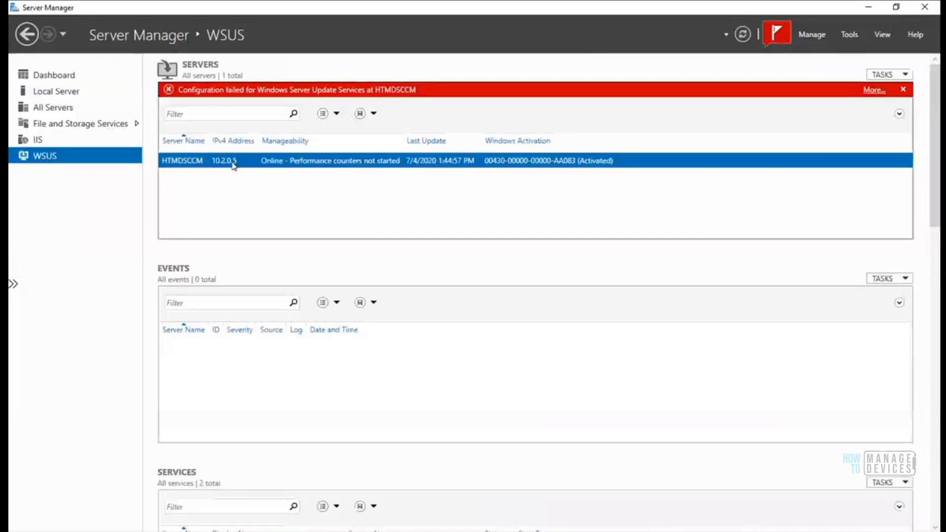
right_click(234, 165)
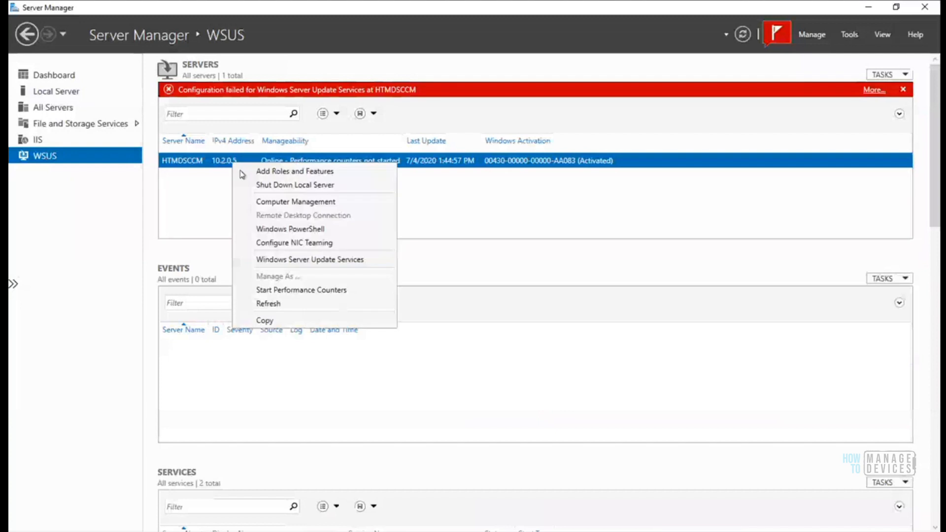
click(313, 259)
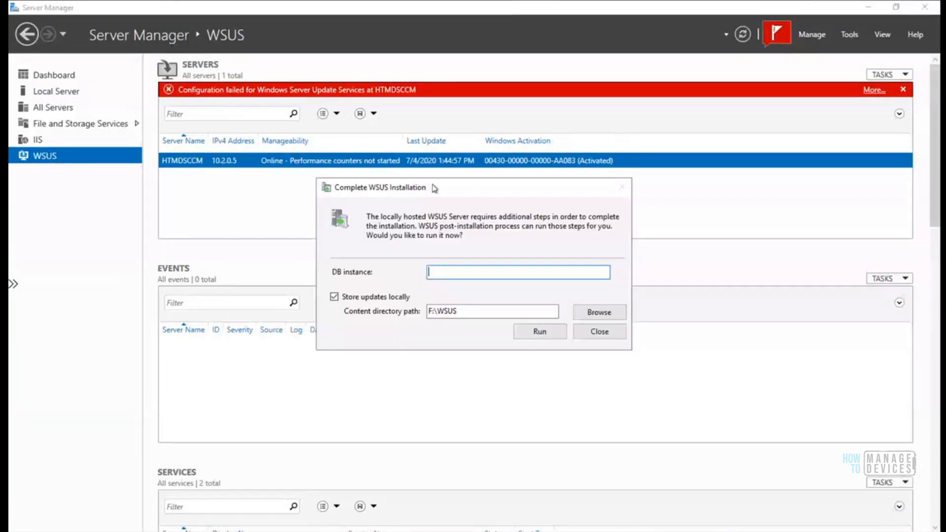
drag(435, 188, 489, 134)
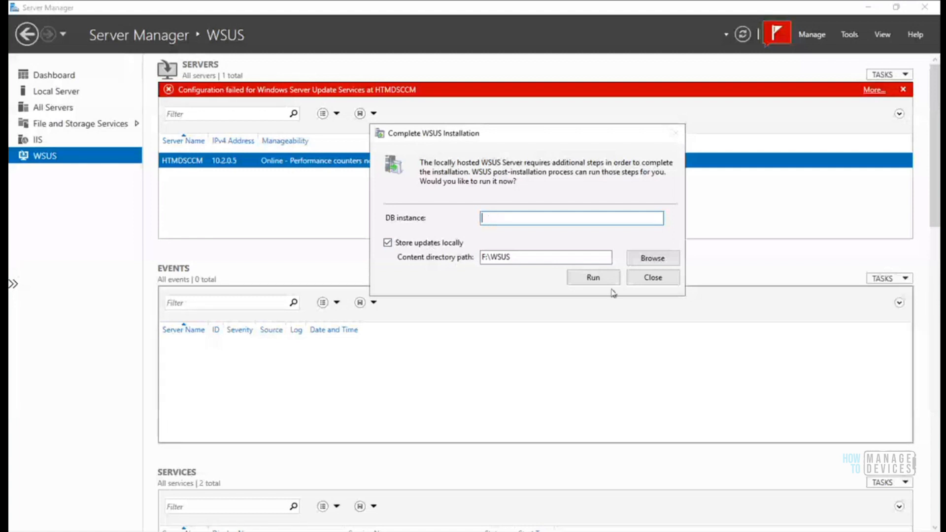
Copy hostname HTMDSCCM from the command prompt, then close the dialog and confirm skipping
click(357, 531)
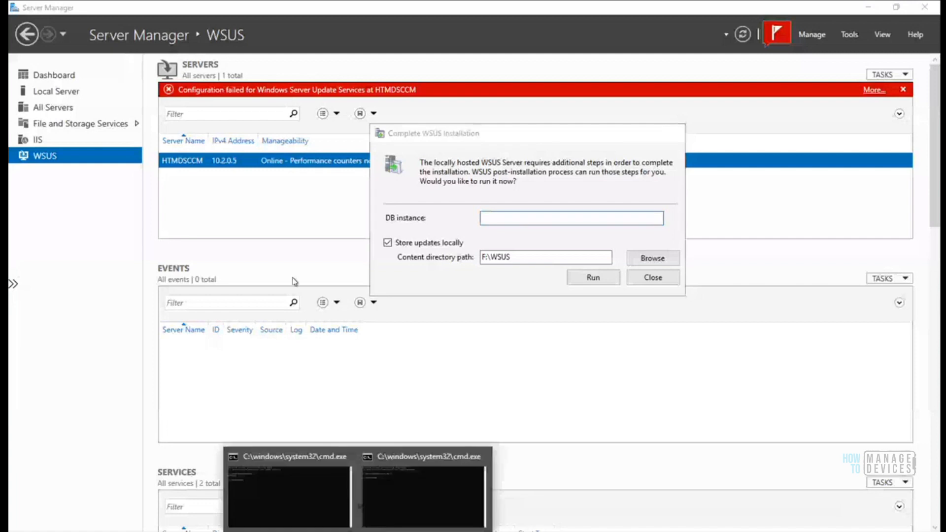
click(377, 501)
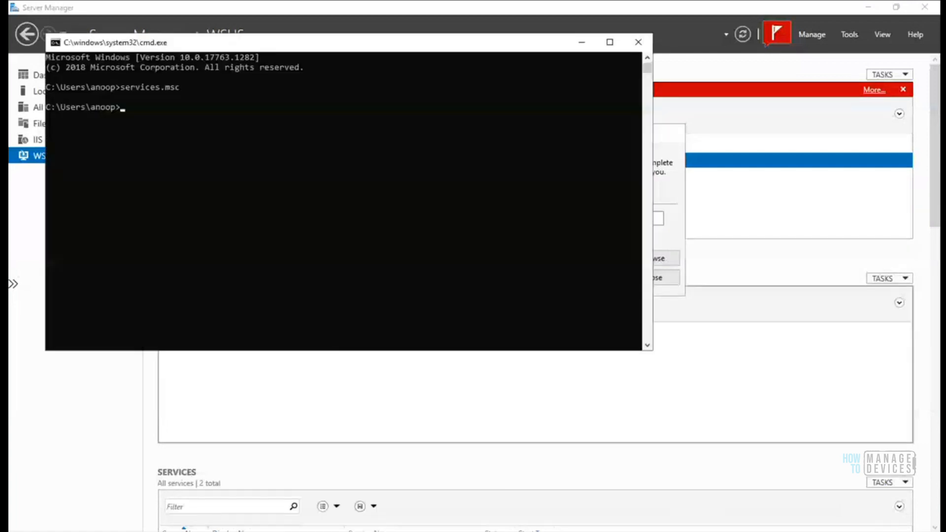
click(357, 531)
click(317, 492)
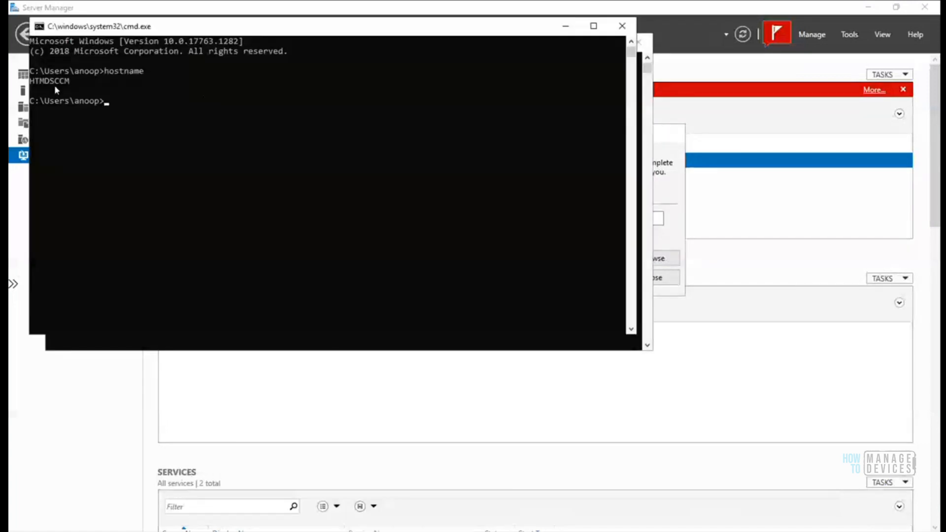
drag(30, 78, 70, 83)
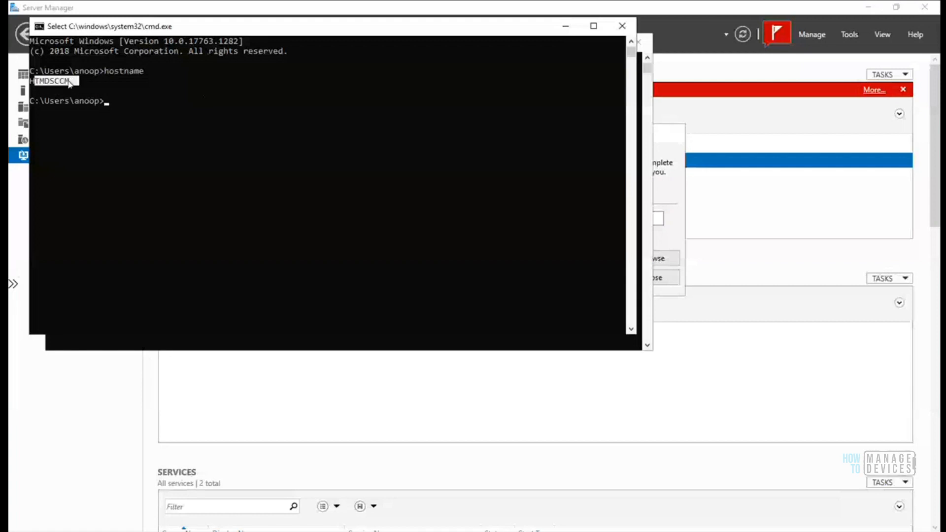
click(32, 81)
drag(30, 81, 71, 84)
right_click(67, 83)
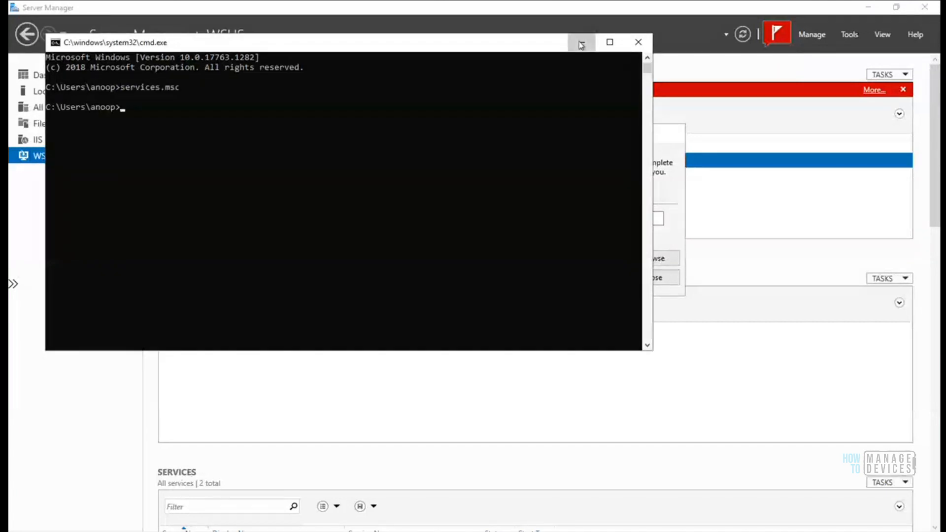
click(581, 44)
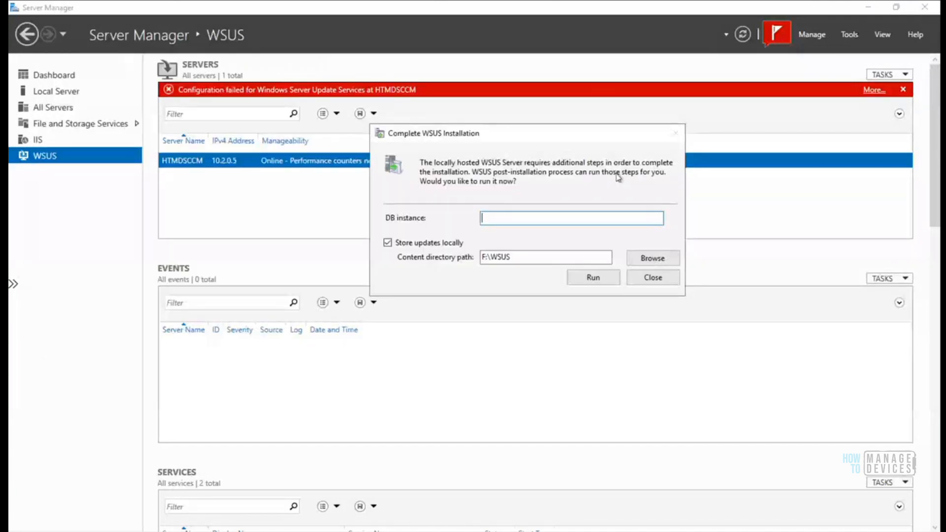
click(639, 279)
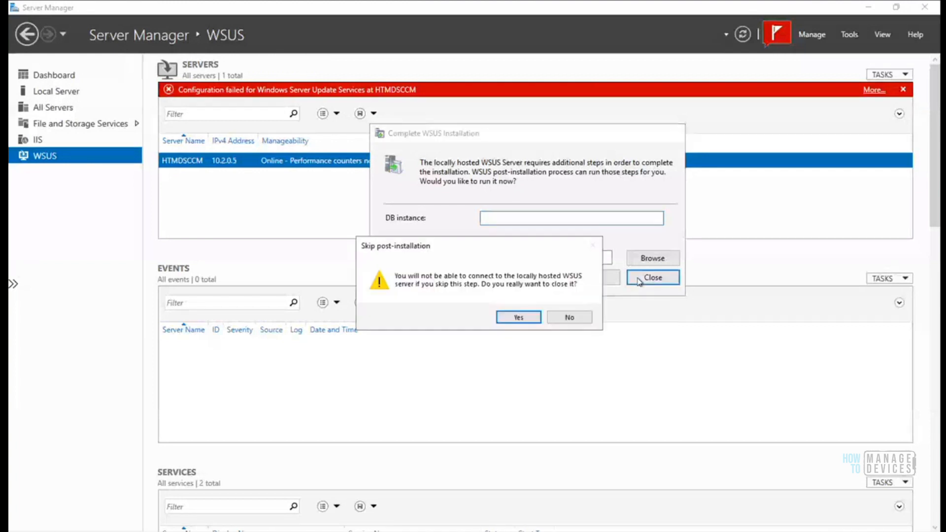
click(523, 318)
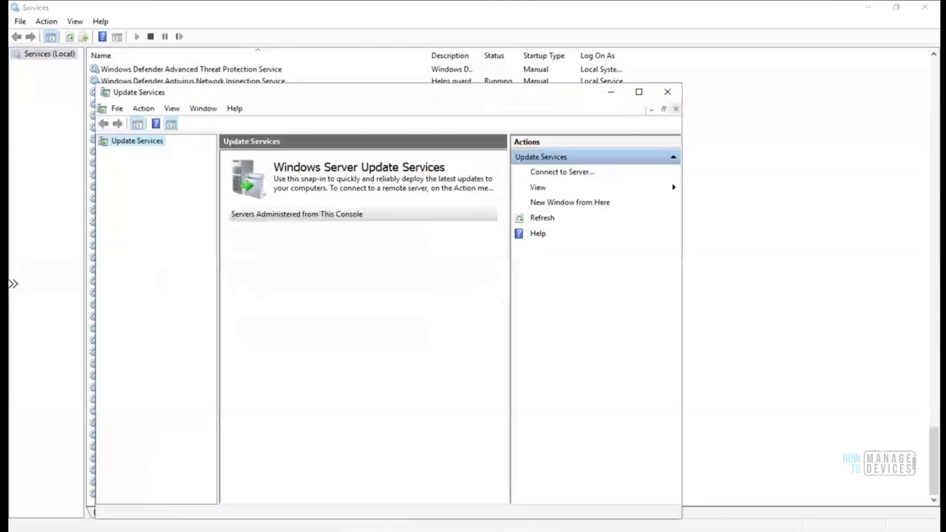
Close the Update Services console and change WSUS Service startup type to Disabled
click(662, 91)
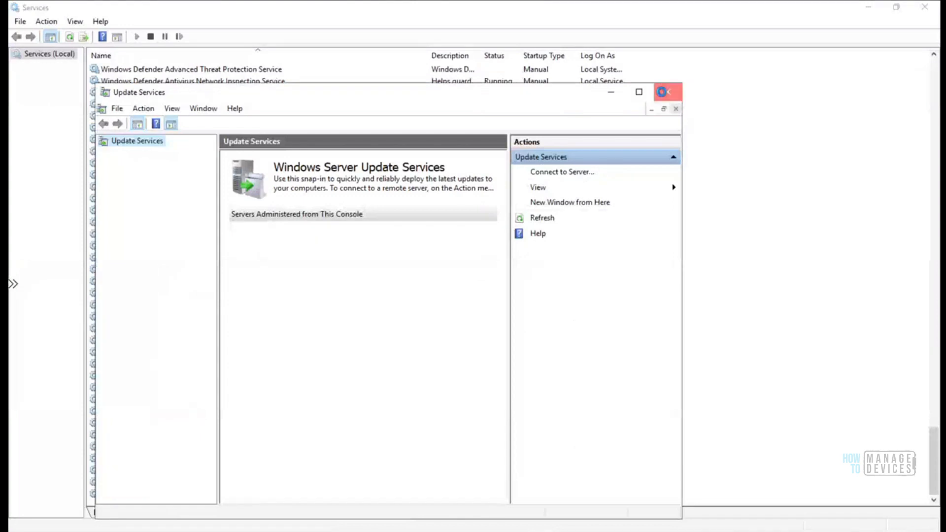
click(121, 495)
right_click(121, 495)
click(159, 471)
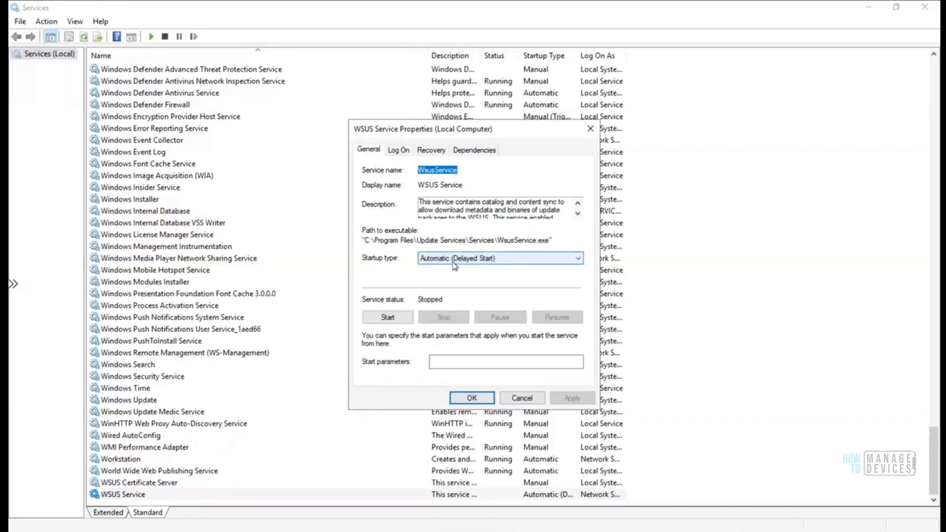
click(453, 260)
click(458, 293)
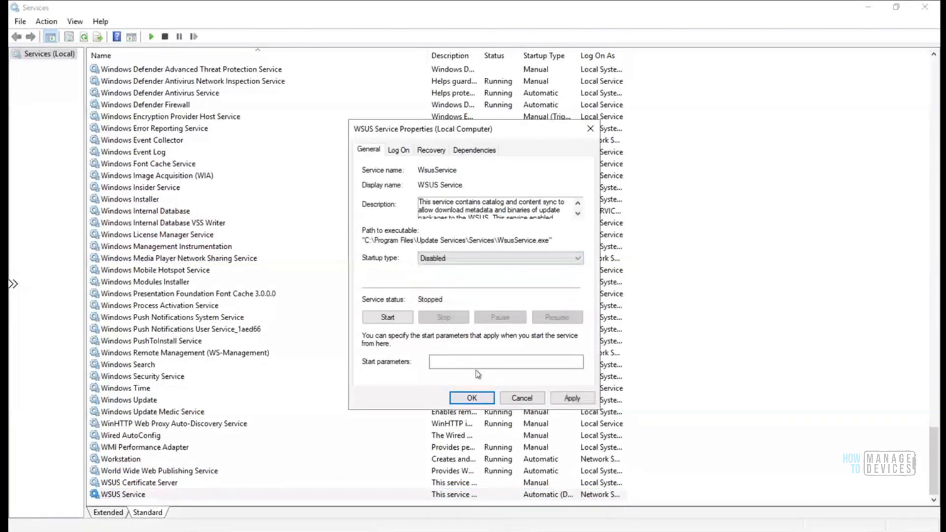
click(472, 397)
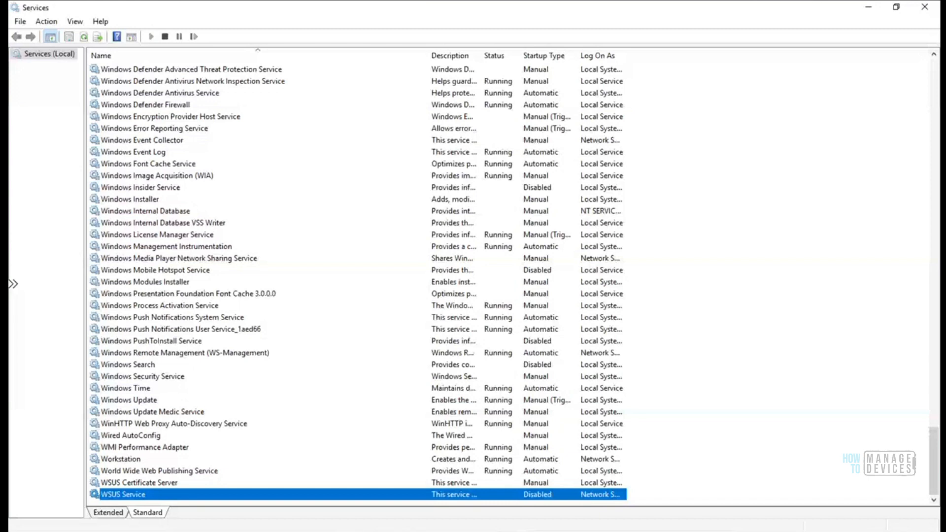
key(alt+Tab)
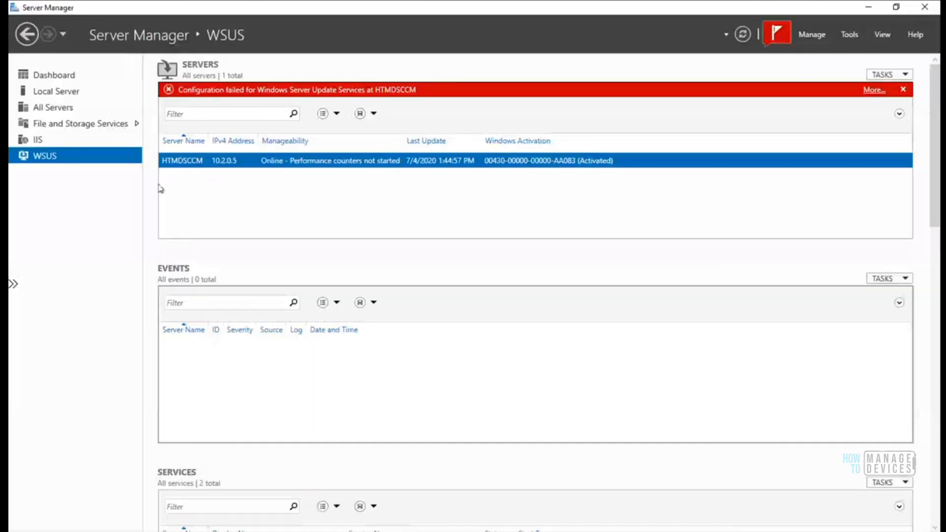
Reopen the WSUS completion dialog and copy hostname HTMDSCCM from the command prompt
right_click(202, 165)
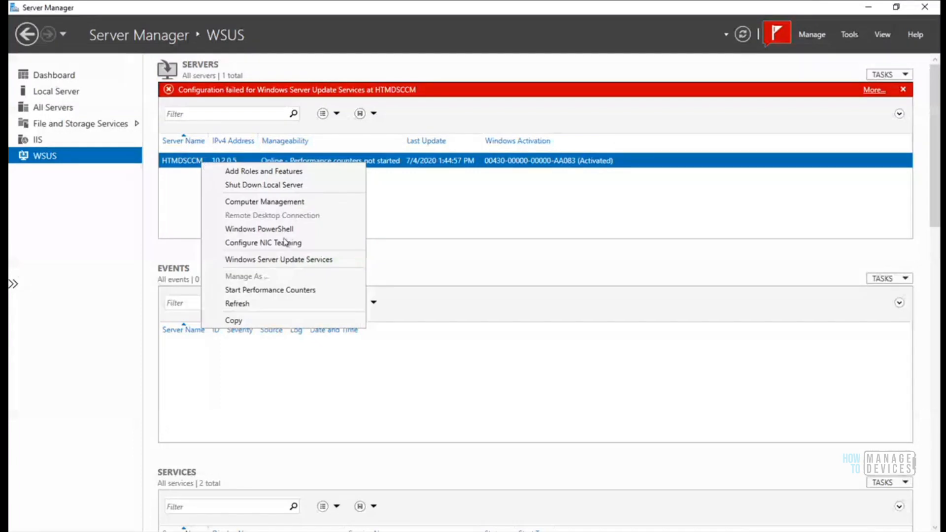
click(294, 265)
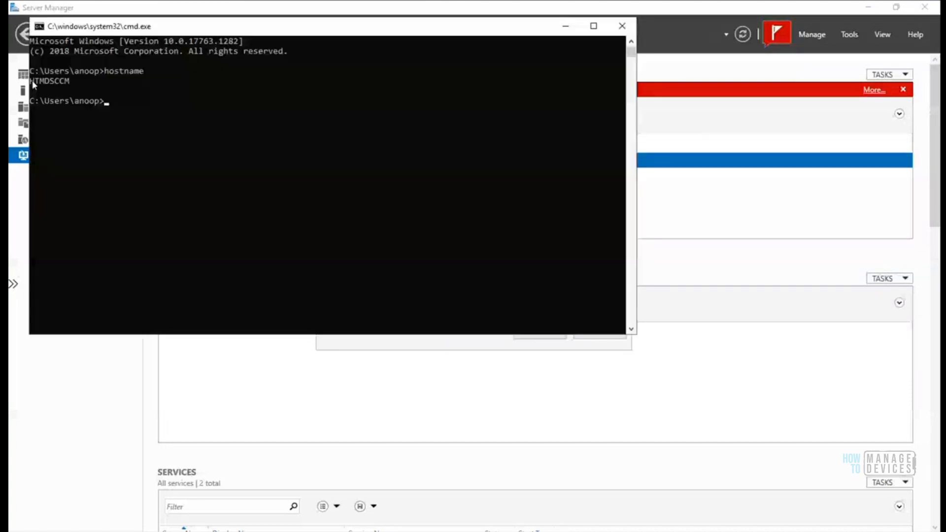
drag(34, 83, 64, 84)
drag(30, 80, 71, 83)
key(ctrl+c)
click(565, 25)
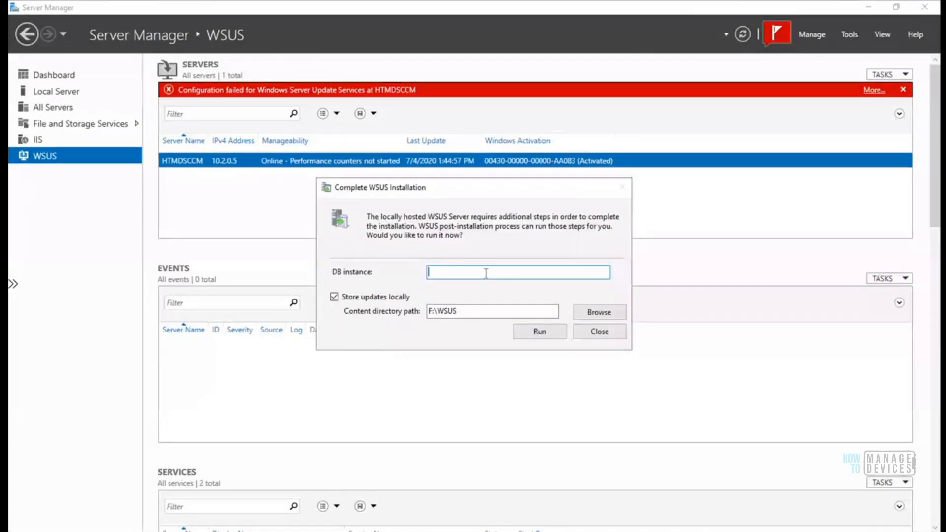
Paste HTMDSCCM as the DB instance, keep F:\WSUS as content path, and run
key(ctrl+v)
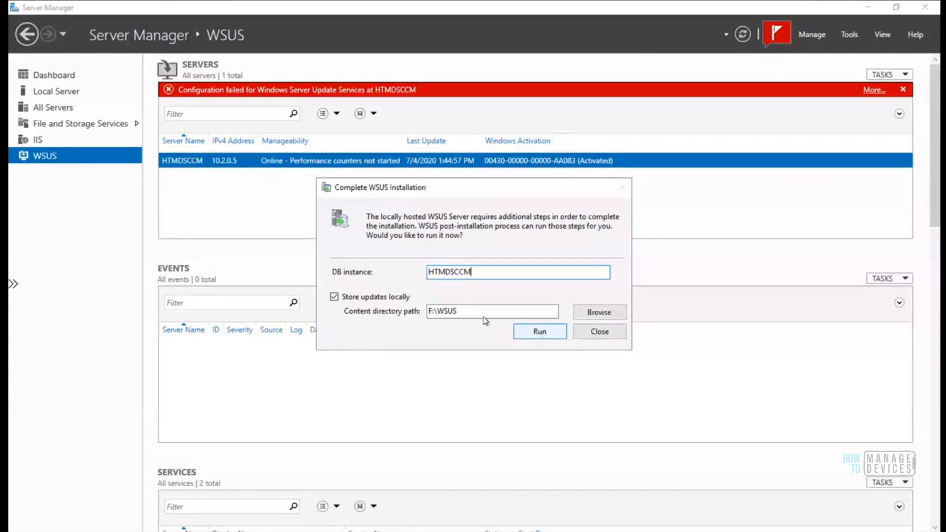
drag(430, 311, 512, 334)
click(540, 334)
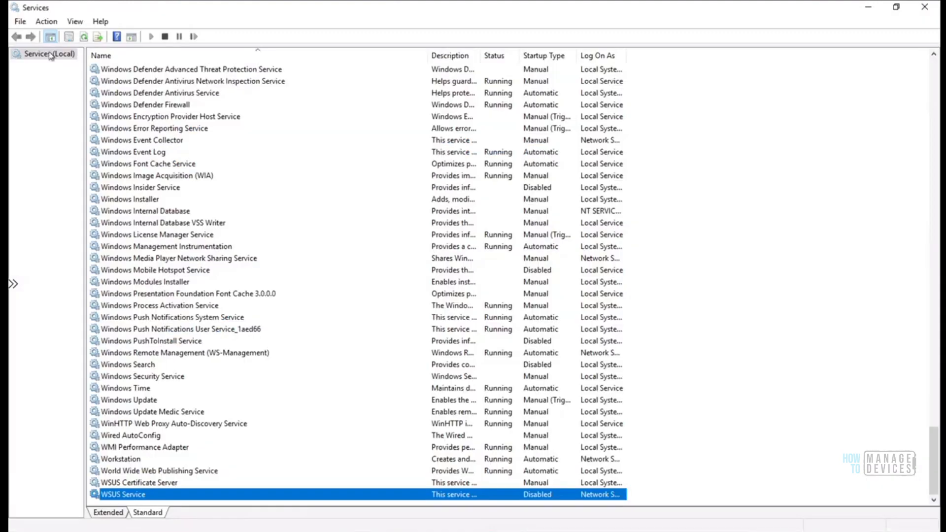
Refresh Services (Local) four times to recheck web and WSUS service states, then minimize it
right_click(50, 55)
click(99, 118)
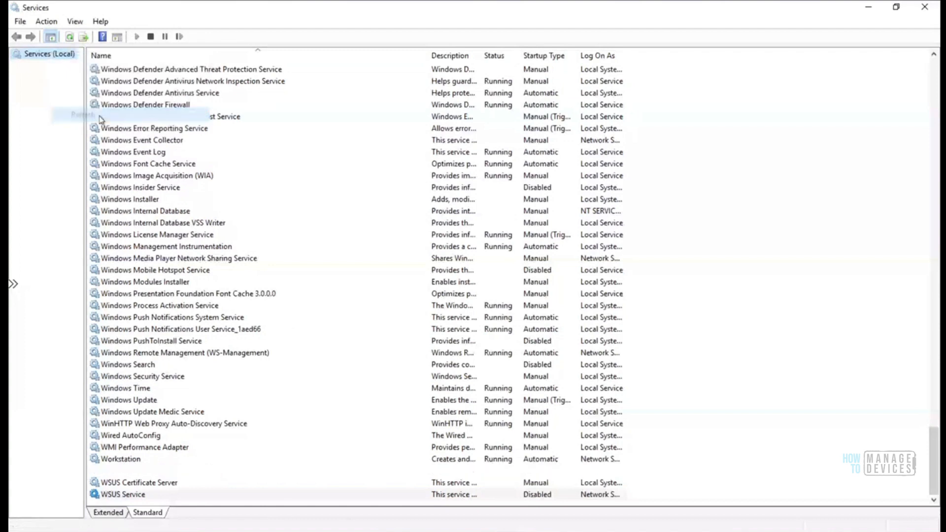
right_click(52, 60)
click(100, 120)
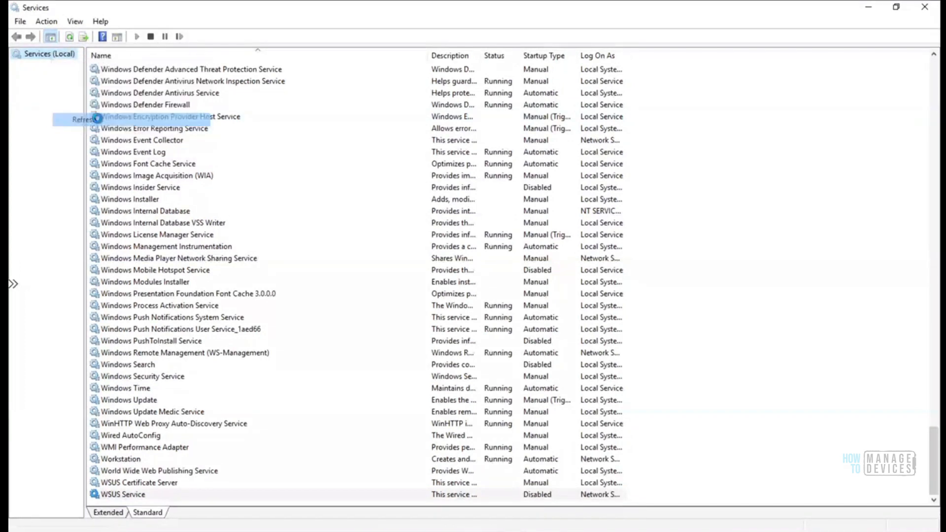
right_click(55, 59)
click(101, 119)
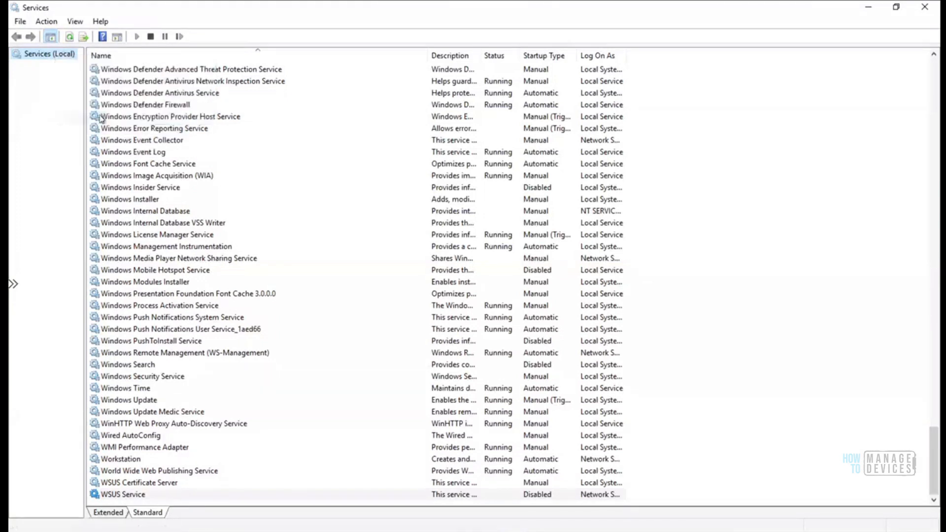
right_click(57, 58)
click(99, 117)
click(868, 7)
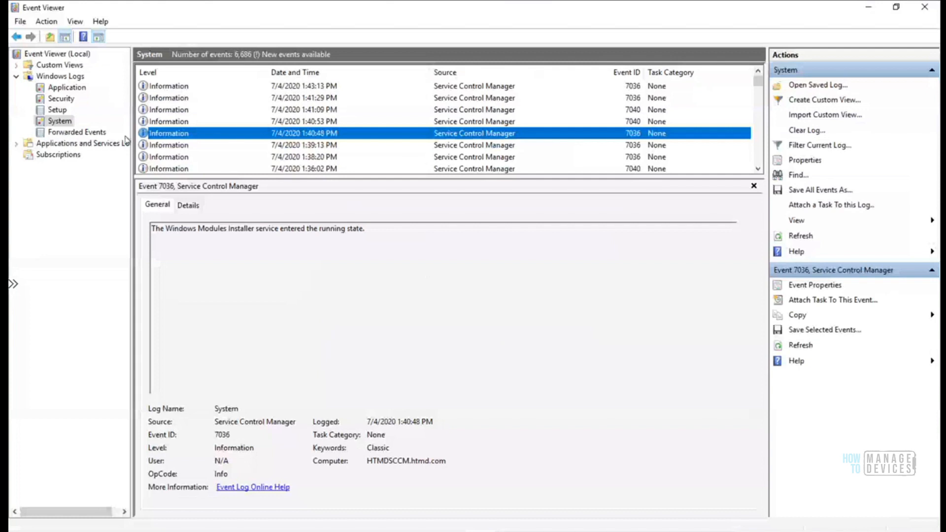
Refresh the System log and review the 1:47 PM service stopped and running events
right_click(63, 122)
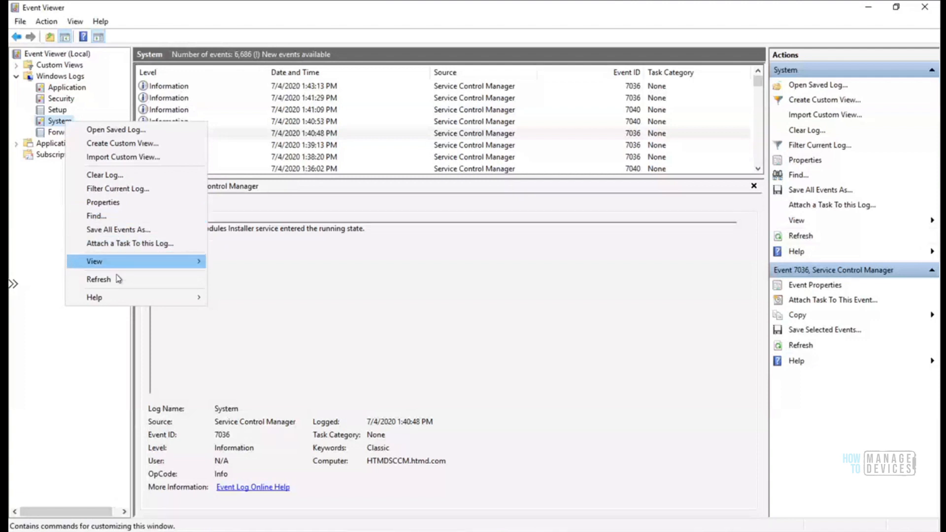
click(119, 279)
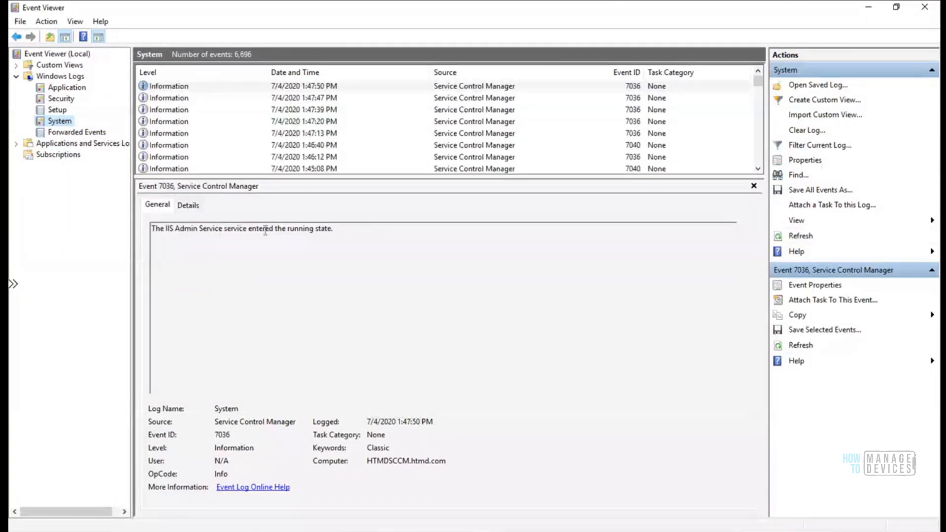
click(167, 99)
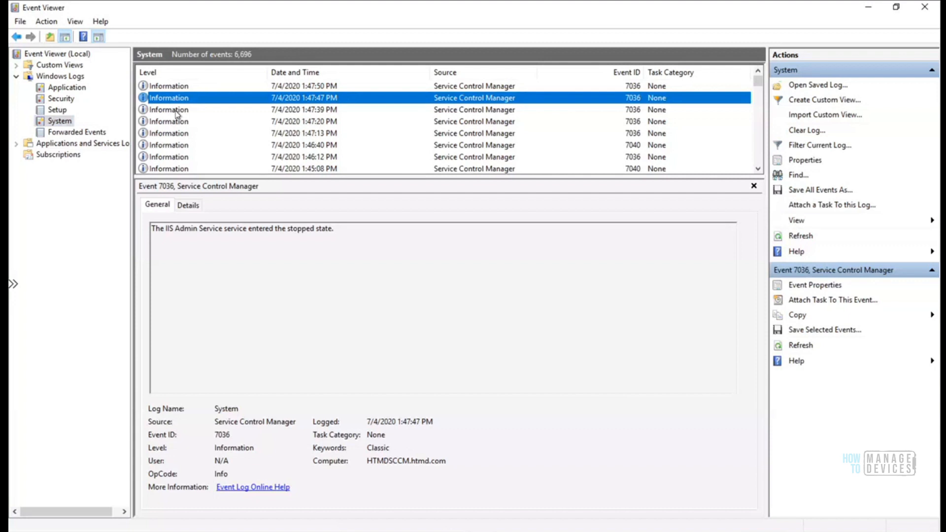
click(177, 112)
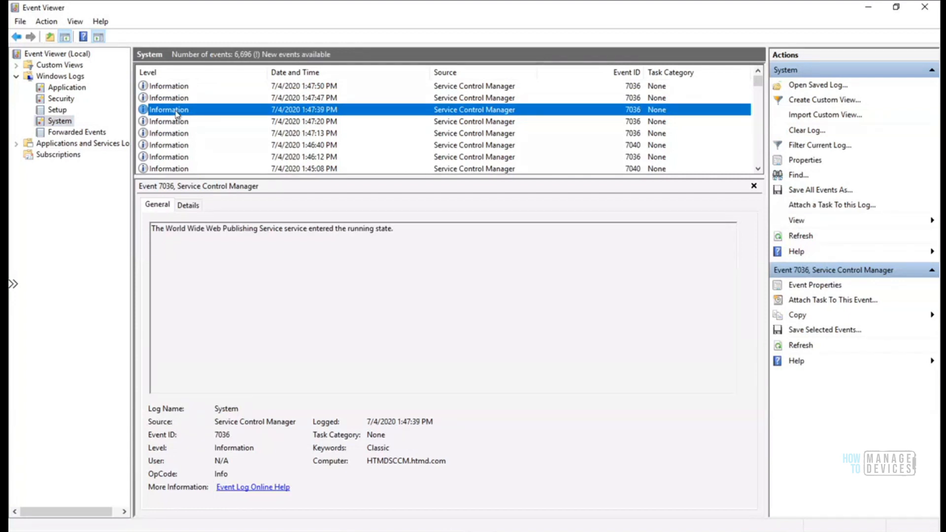
key(Down)
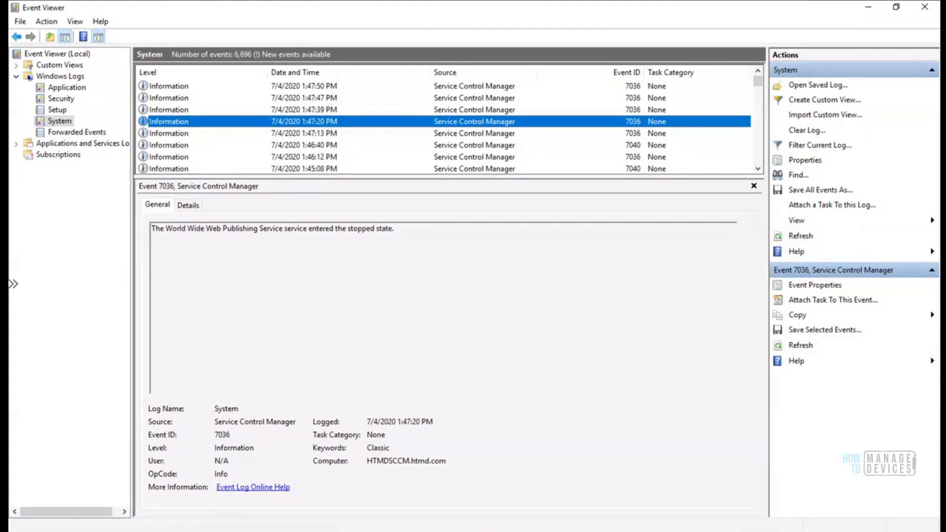
click(476, 528)
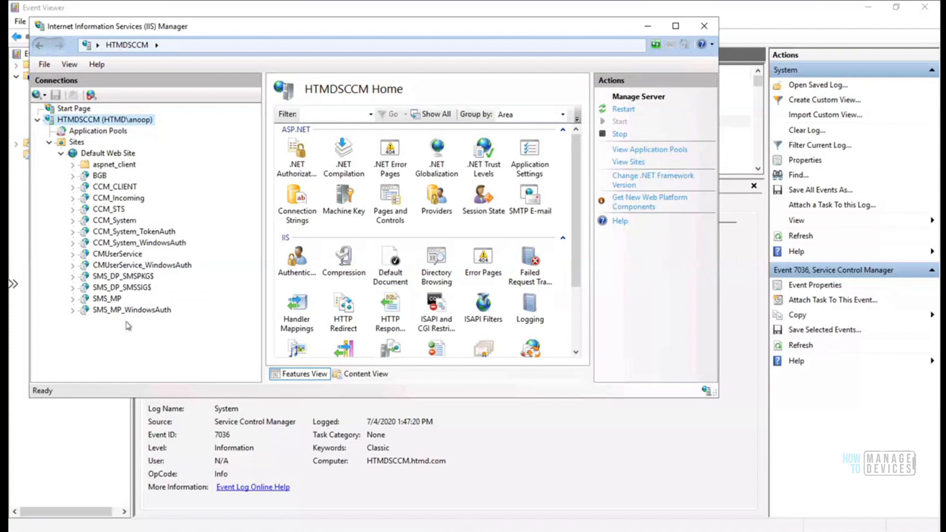
Refresh HTMDSCCM in IIS Manager and expand Sites to reveal WSUS Administration
right_click(110, 119)
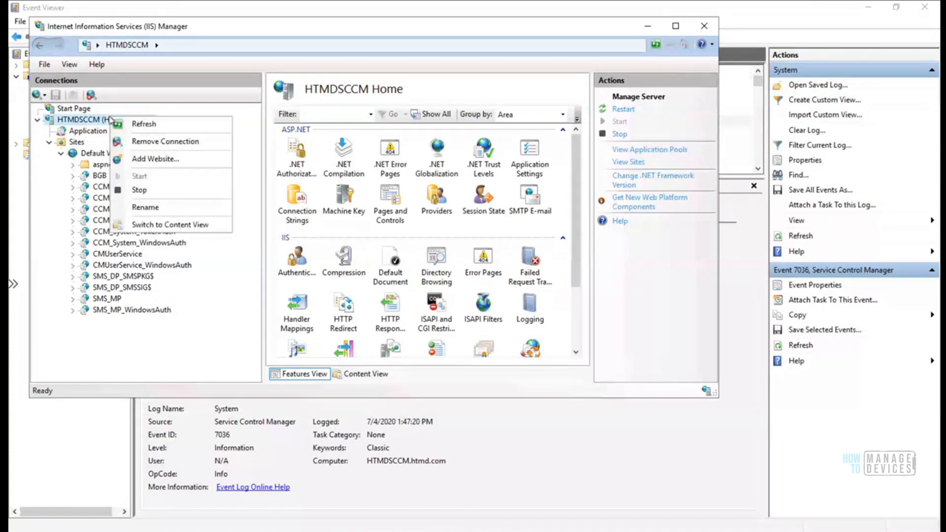
click(144, 125)
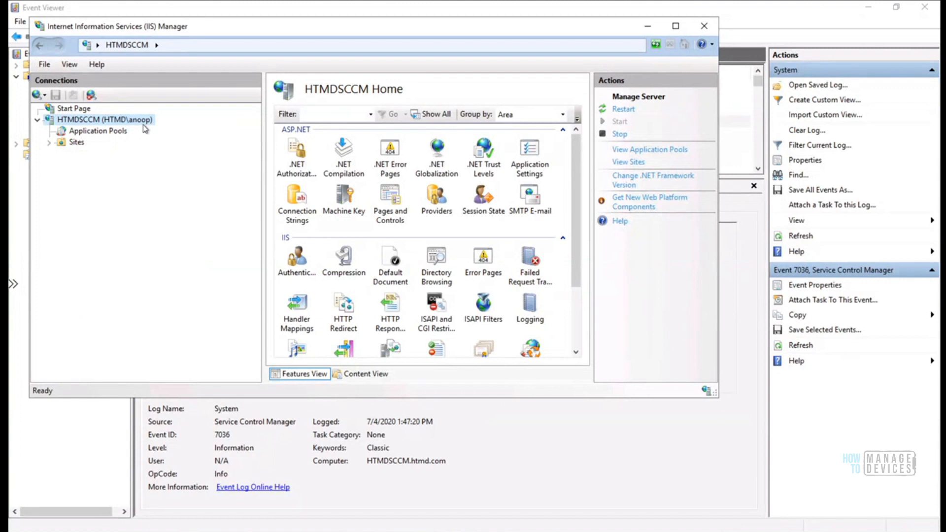
click(49, 142)
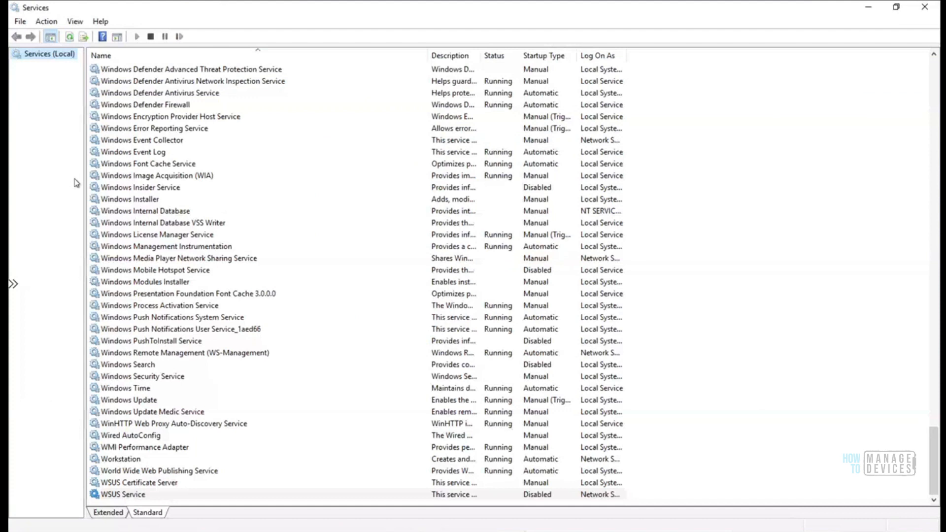
Refresh Services to confirm WSUS Service is running, then minimize Services and IIS Manager
right_click(35, 57)
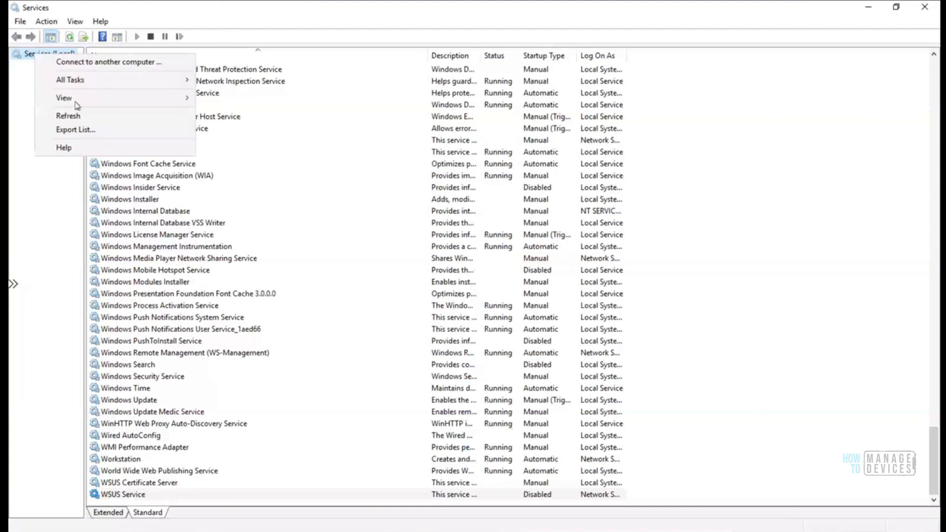
click(78, 116)
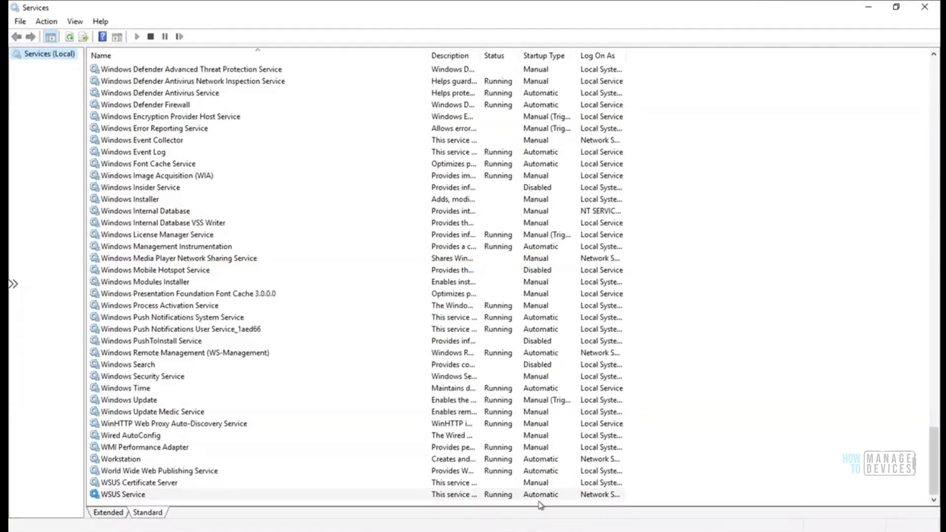
click(868, 8)
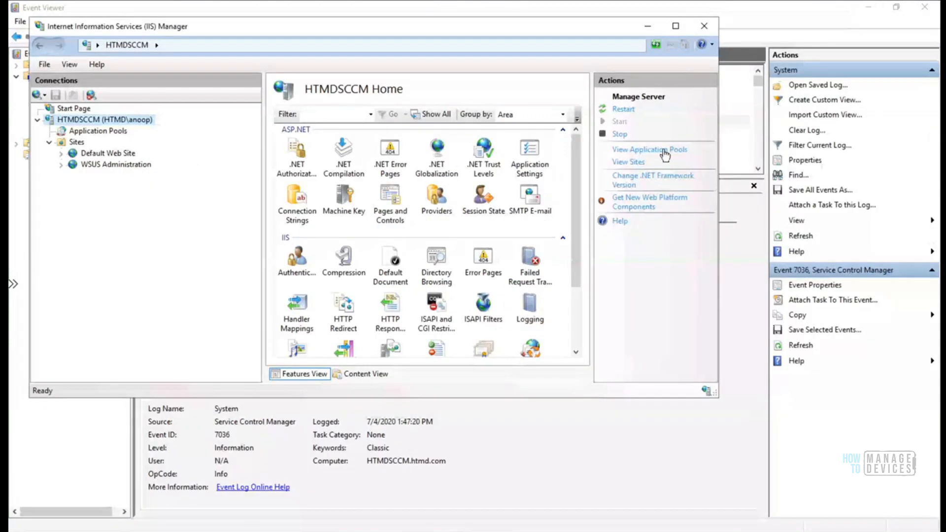
click(648, 32)
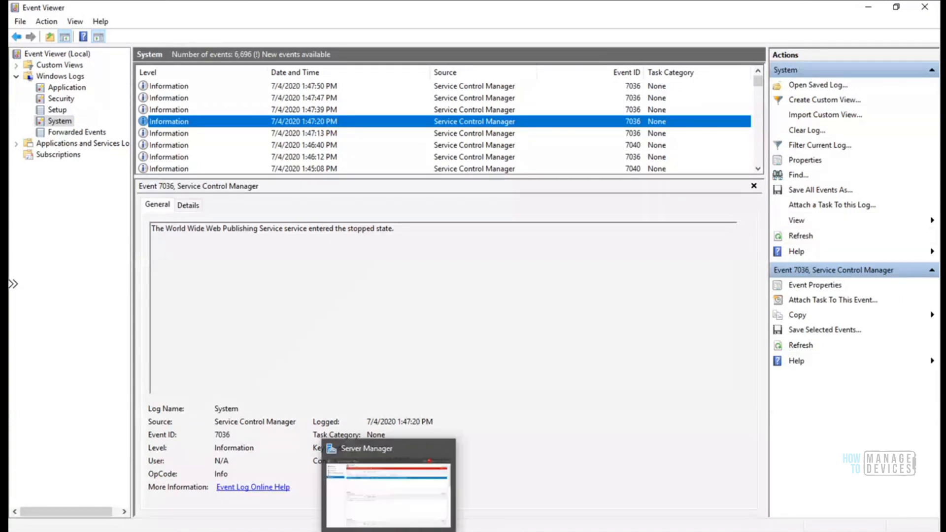
Check that Server Manager's Complete WSUS Installation task on HTMDSCCM succeeded, then close its dialog
click(389, 530)
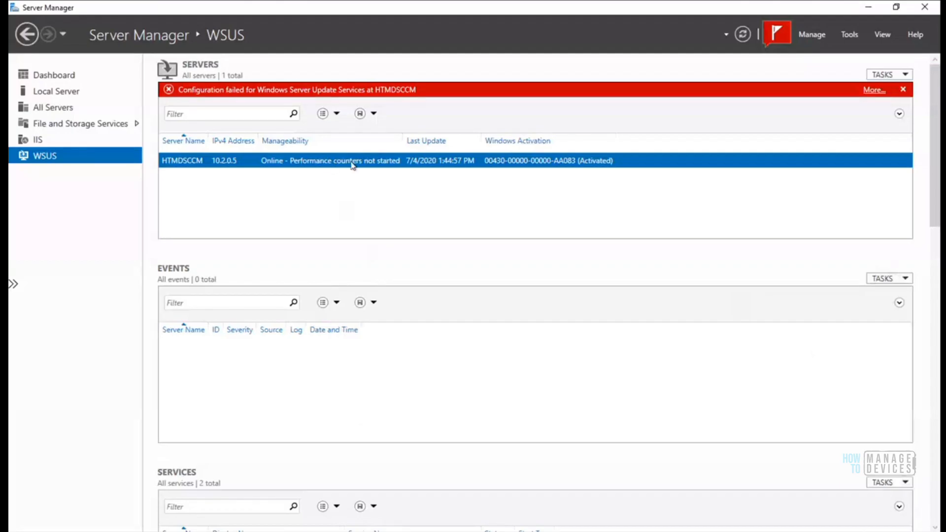
right_click(226, 165)
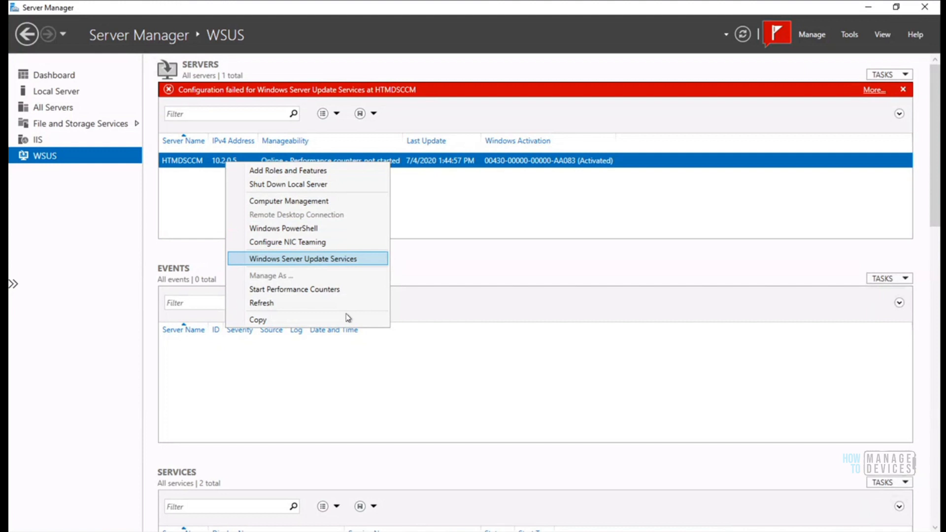
click(538, 222)
click(777, 36)
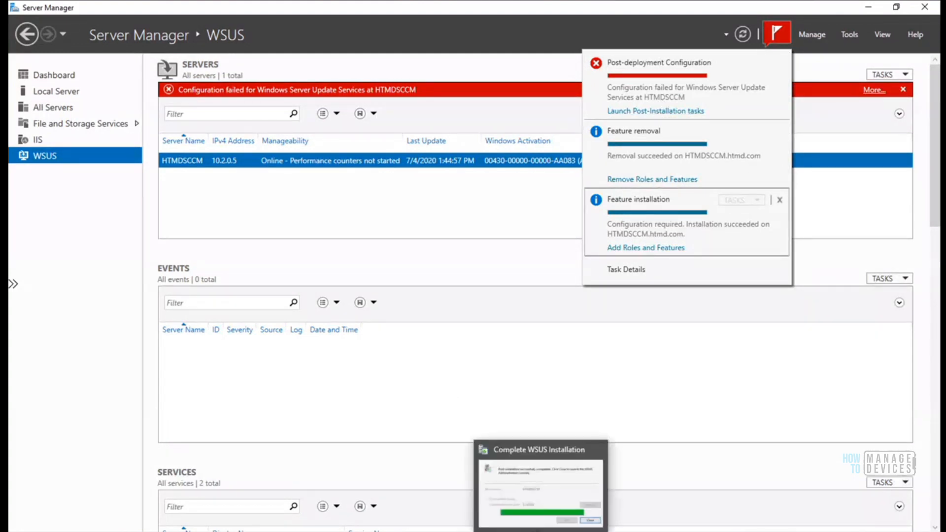
click(535, 493)
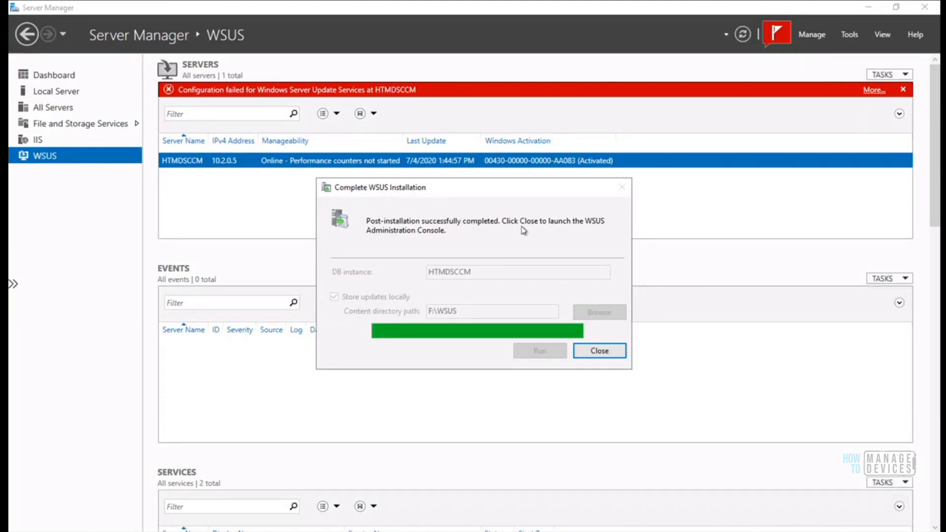
click(601, 359)
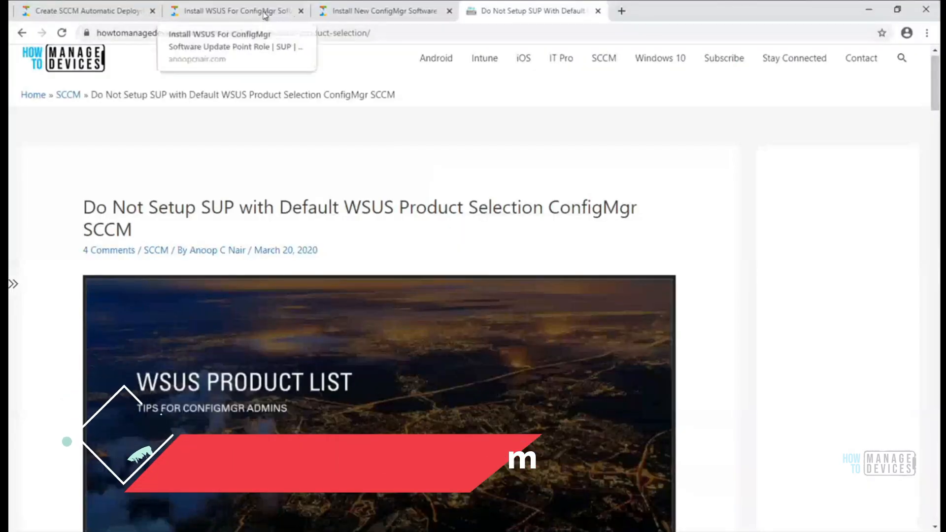
Read the Install WSUS for ConfigMgr article down to the Cancel WSUS Configuration Wizard section
click(265, 14)
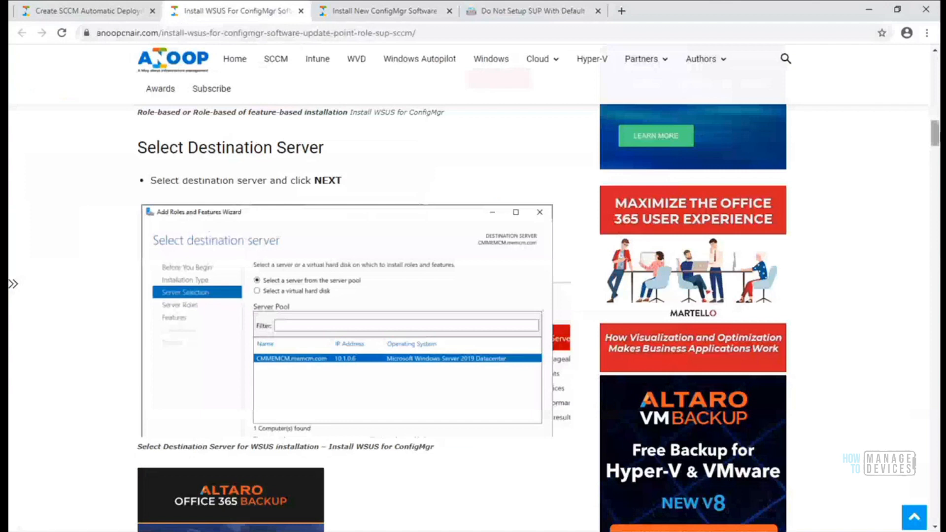
scroll(934, 143, down, 3)
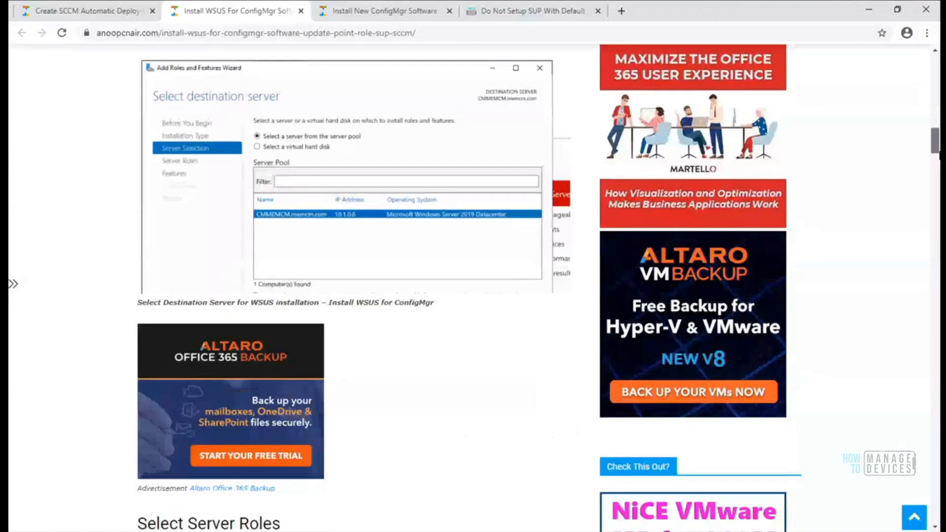
scroll(934, 148, down, 20)
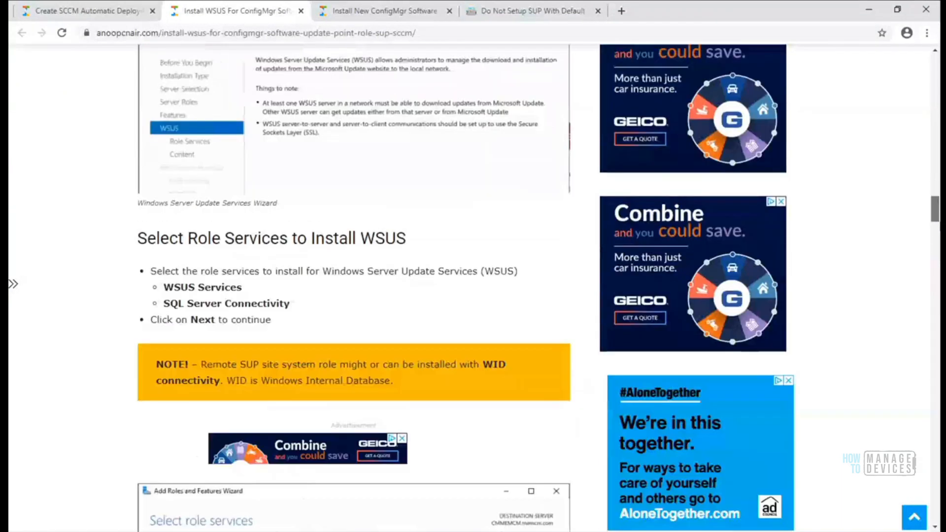
scroll(473, 288, down, 5)
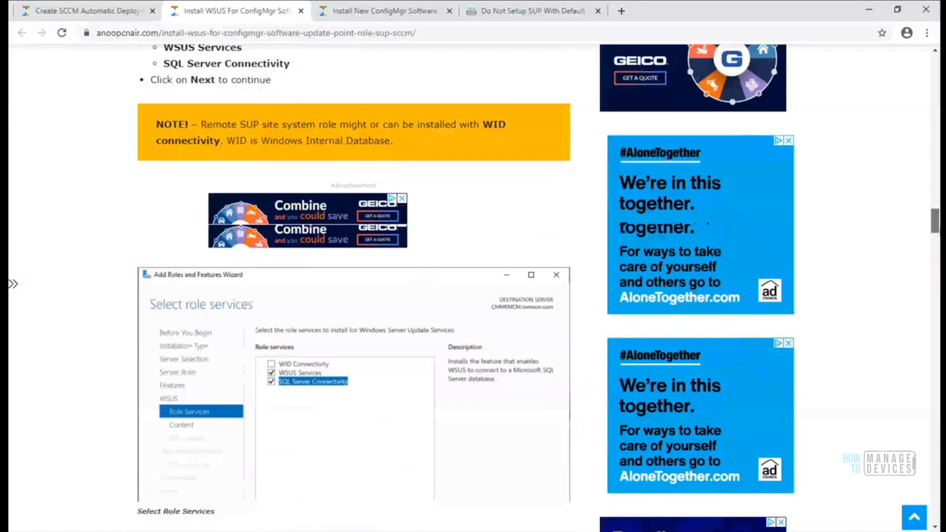
scroll(936, 320, down, 20)
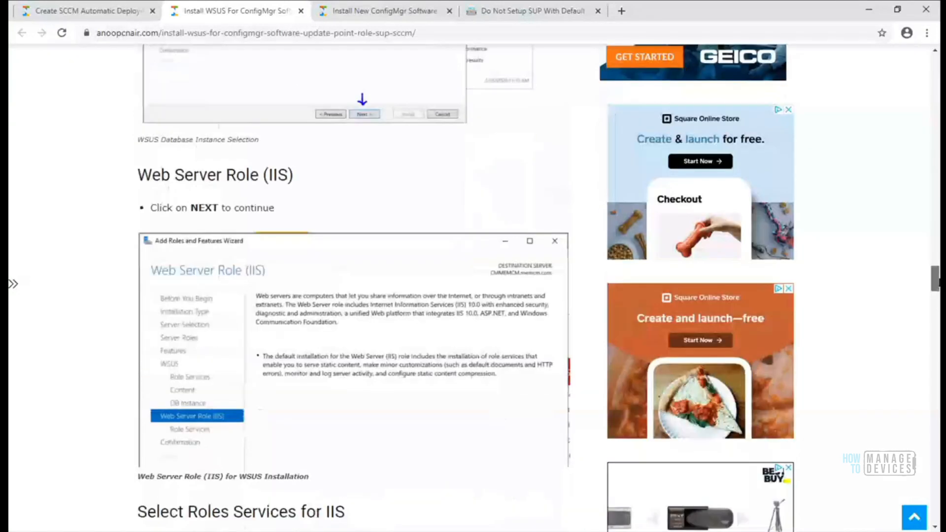
drag(936, 320, 936, 362)
scroll(935, 370, down, 4)
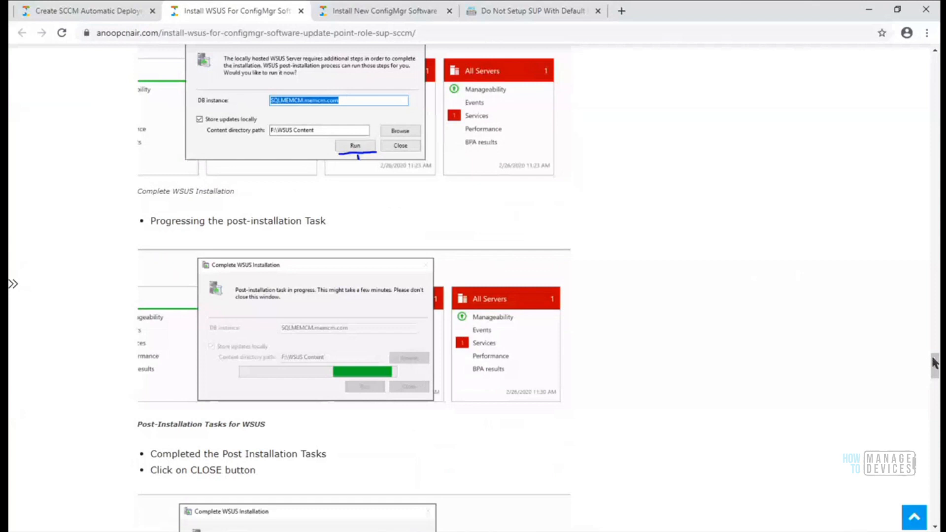
drag(936, 367, 936, 400)
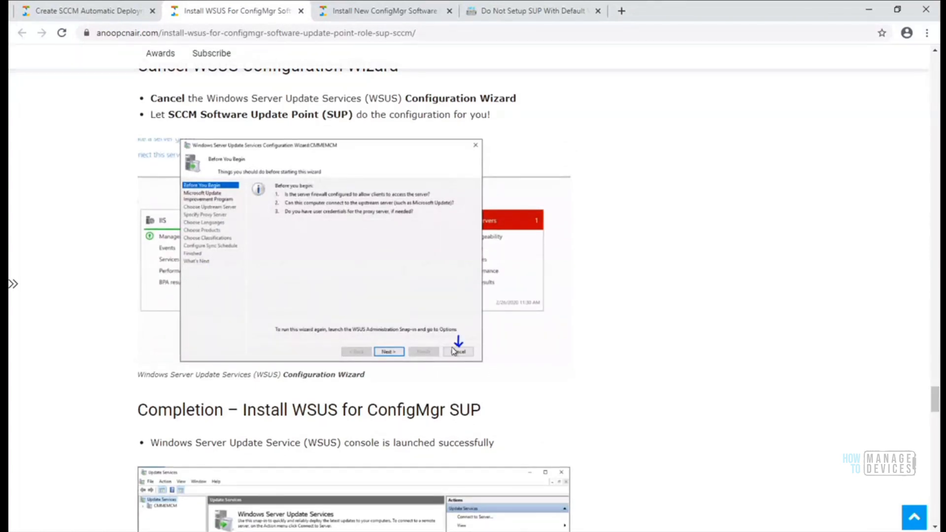
drag(936, 398, 931, 192)
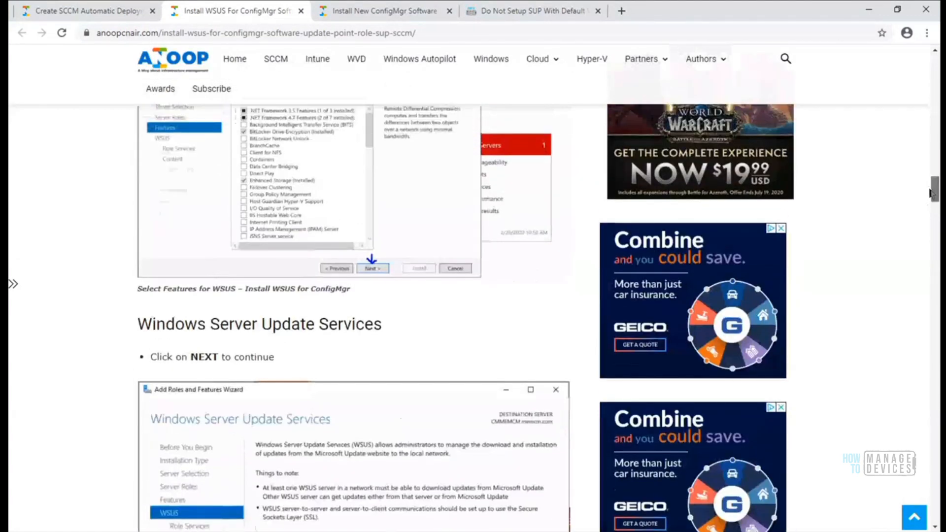
click(868, 12)
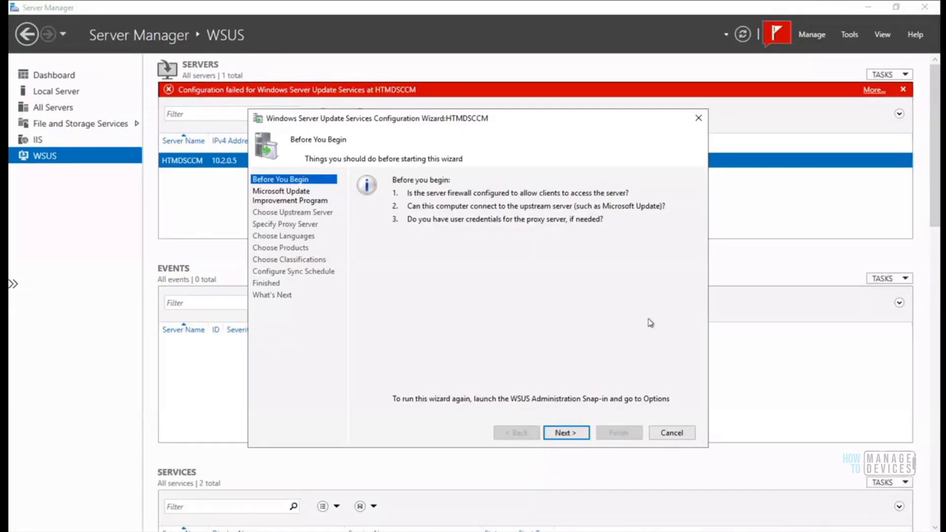
click(671, 433)
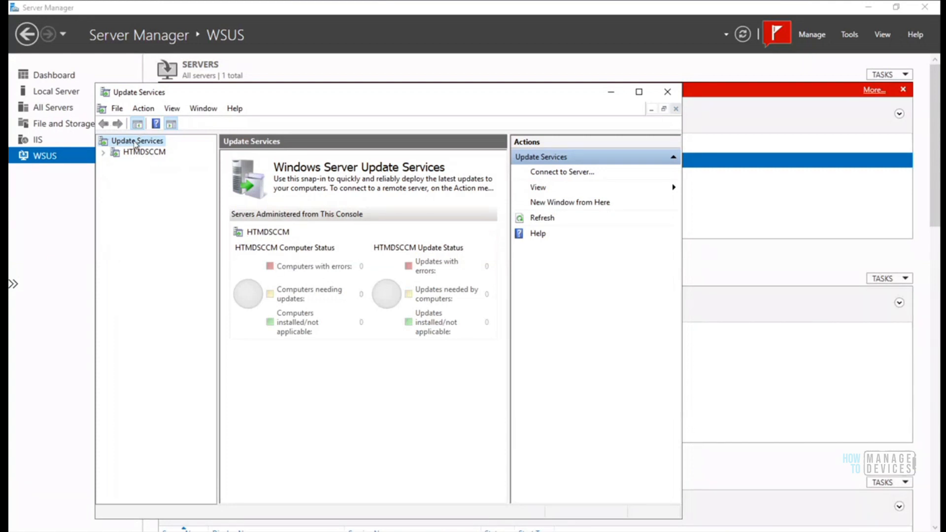
click(666, 93)
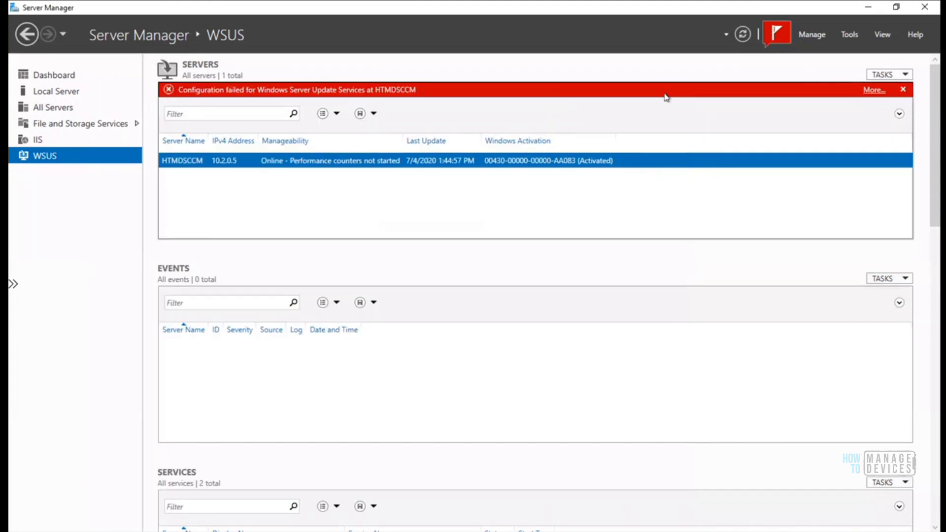
click(778, 34)
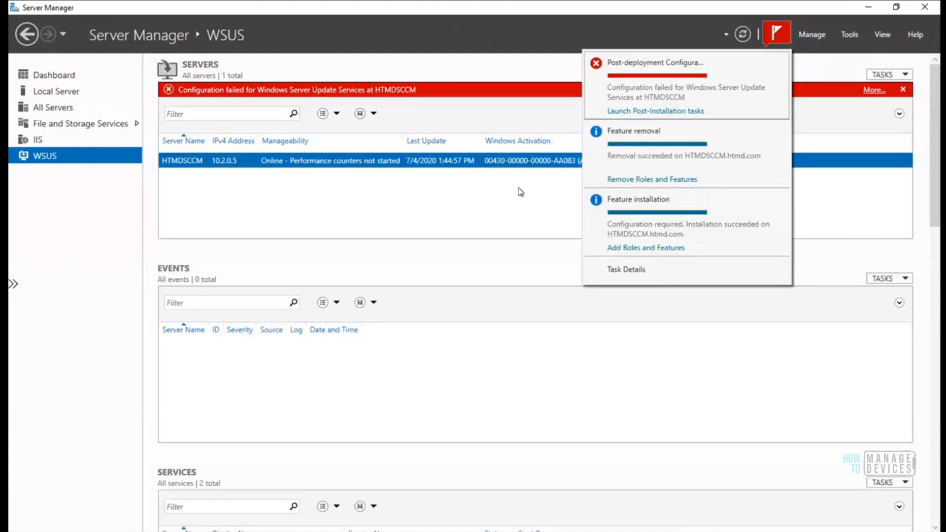
right_click(206, 167)
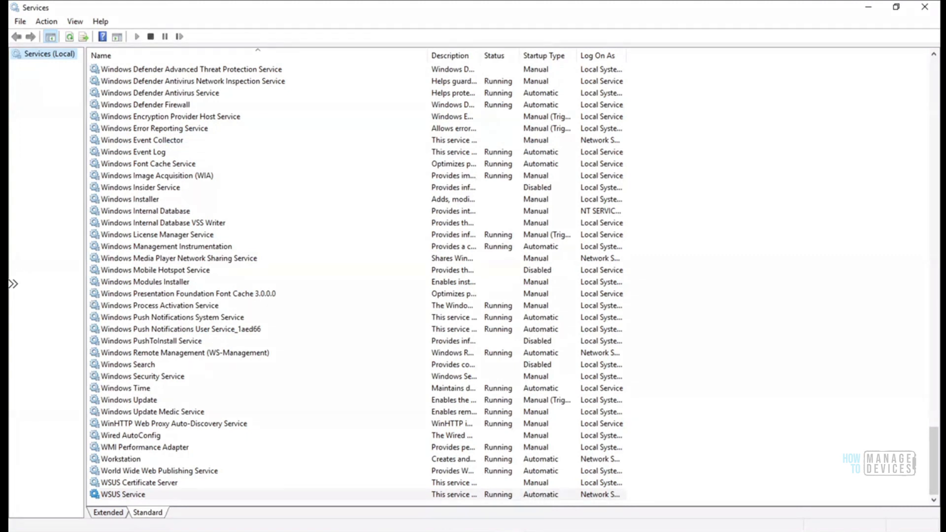
mouse_move(492, 526)
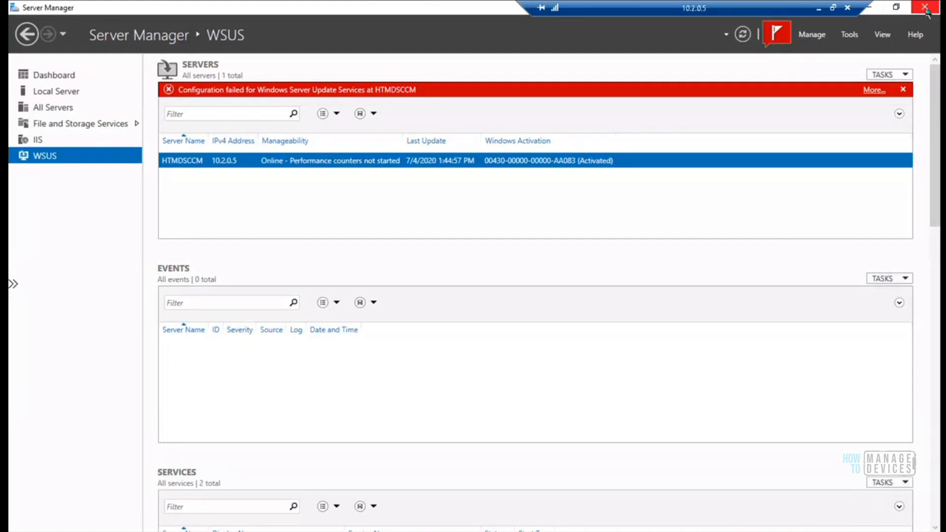
Close Server Manager and expand IIS Manager's WSUS Administration site to list ApiRemoting30 and other web services
click(925, 8)
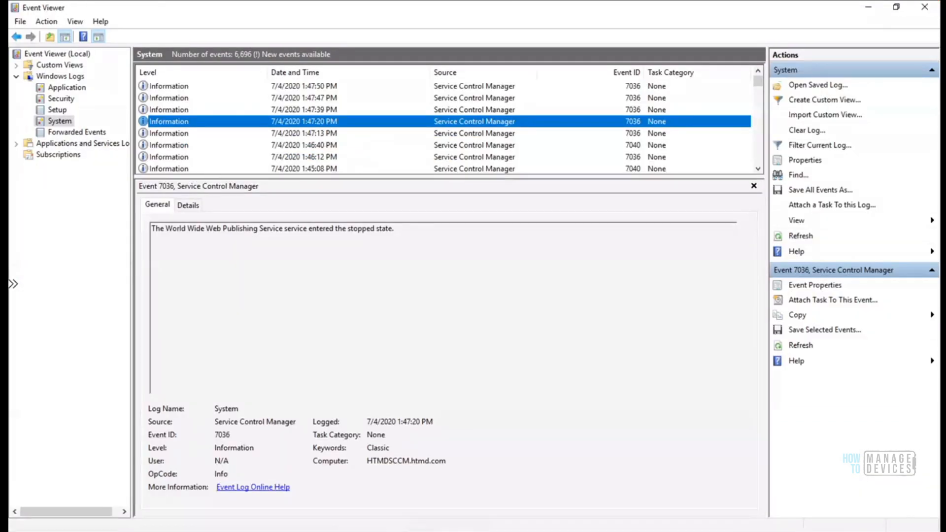
click(418, 488)
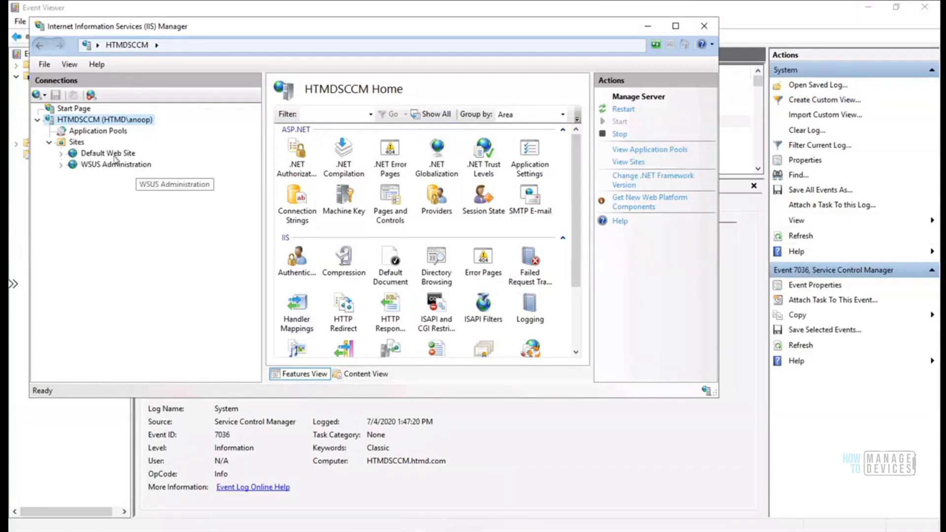
click(61, 165)
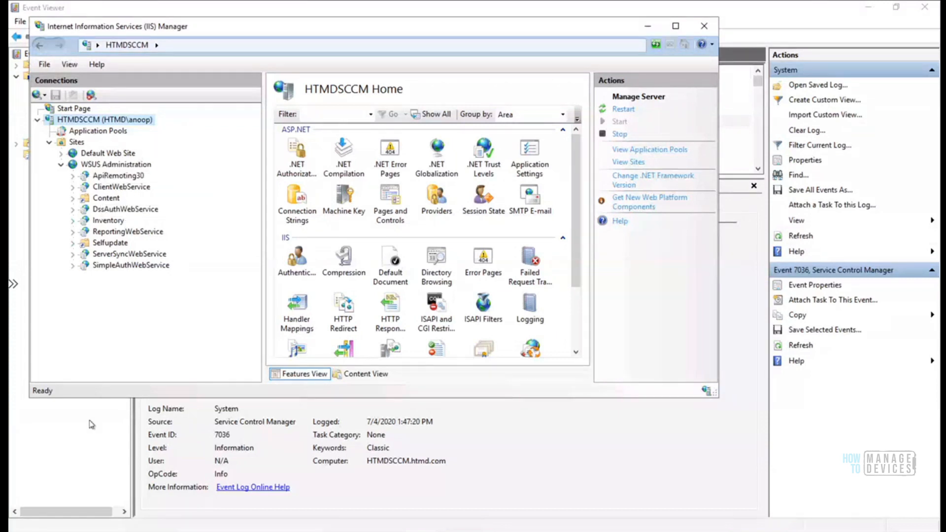
Refresh the Databases folder in SQL Server Management Studio so SUSDB appears
mouse_move(175, 531)
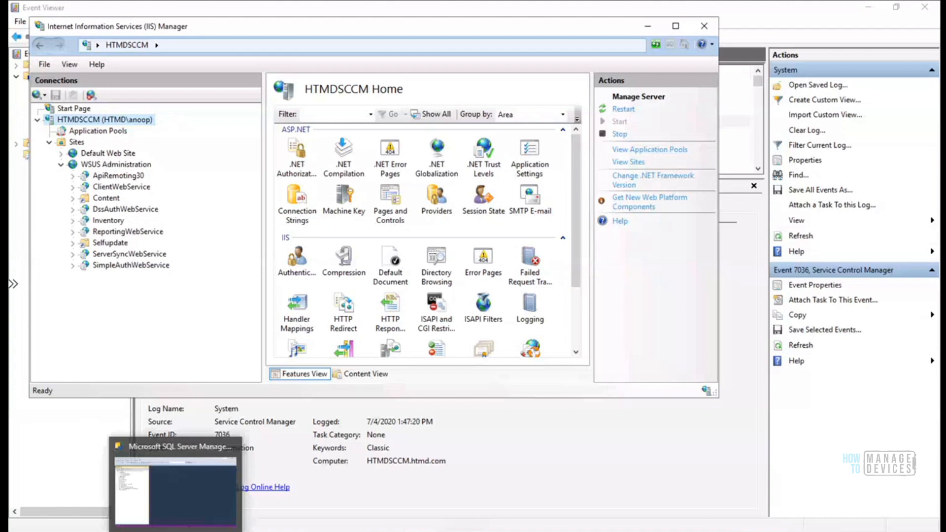
click(175, 531)
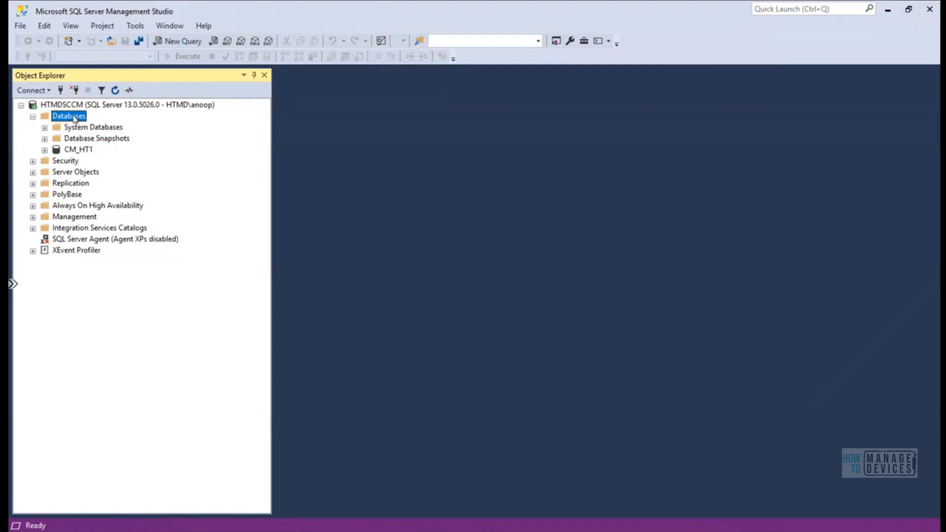
right_click(75, 118)
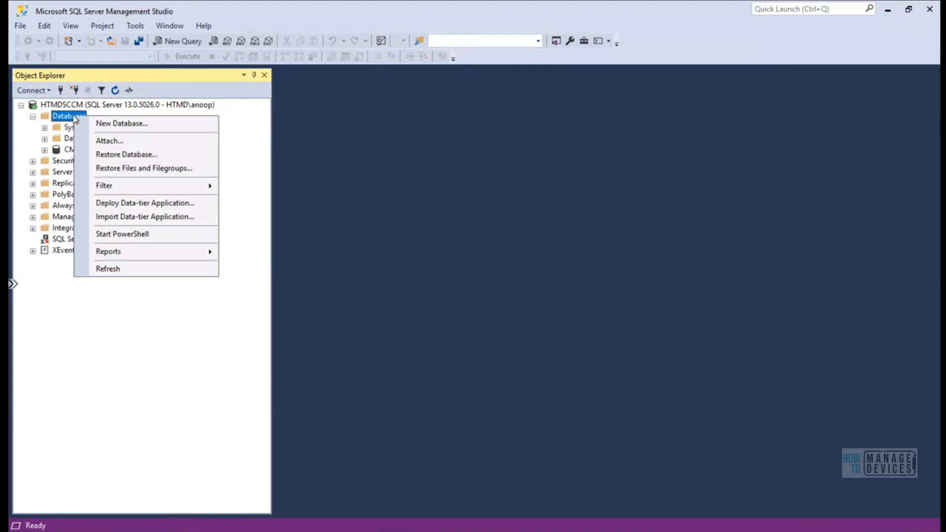
click(66, 310)
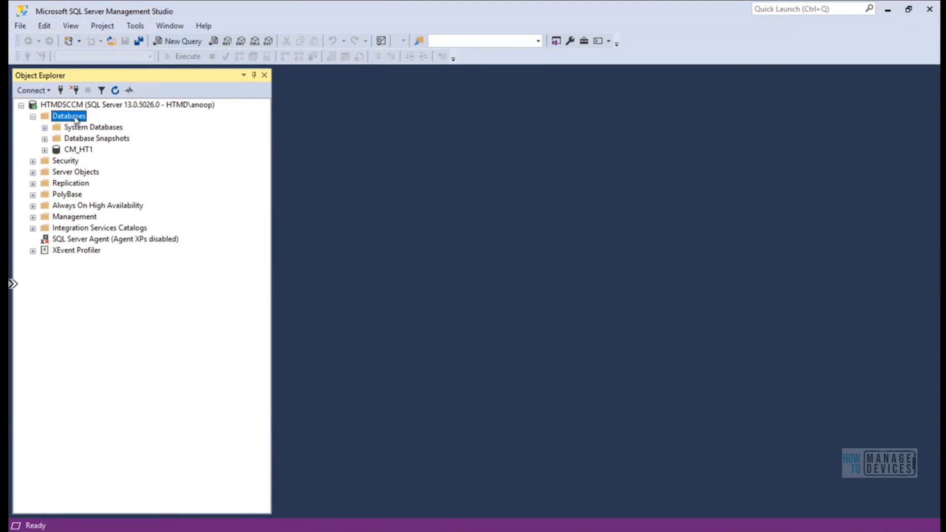
right_click(76, 120)
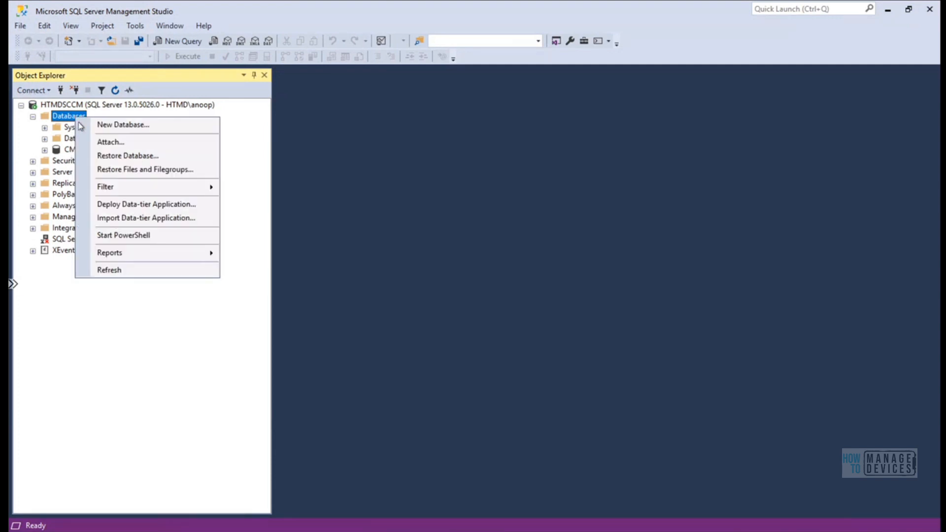
click(109, 270)
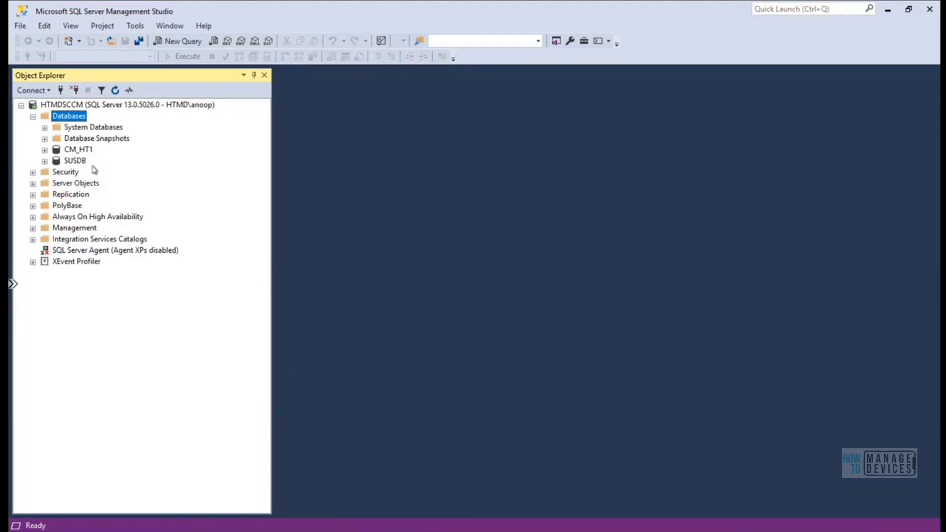
Expand SUSDB and its Tables to review them, then collapse both again
click(44, 162)
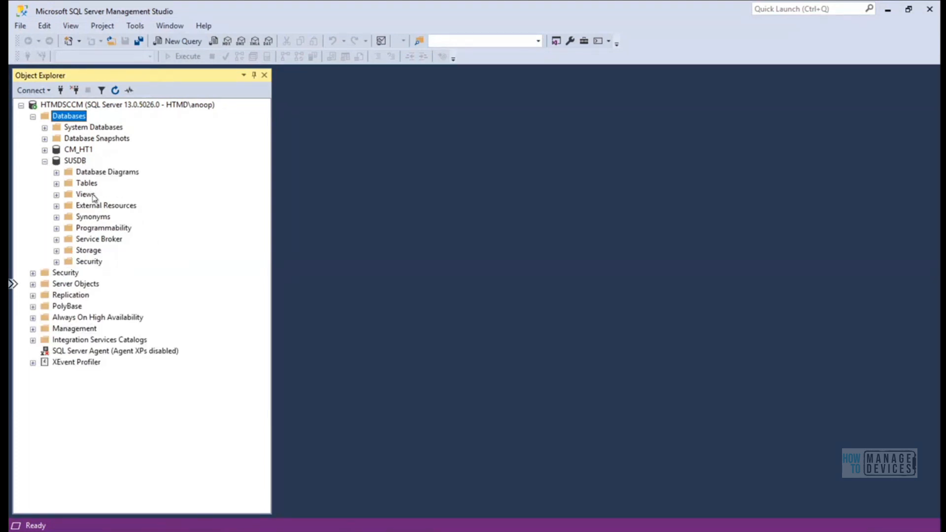
click(57, 184)
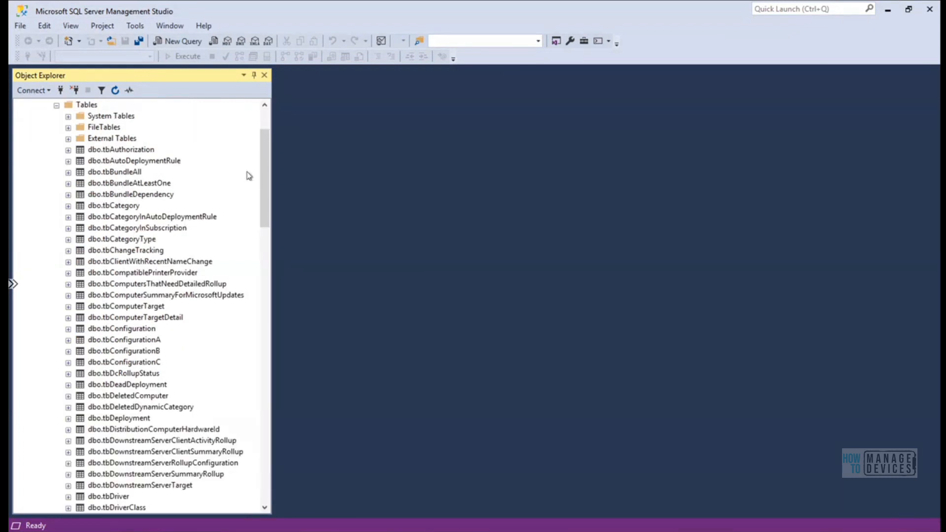
drag(266, 195, 262, 127)
click(57, 183)
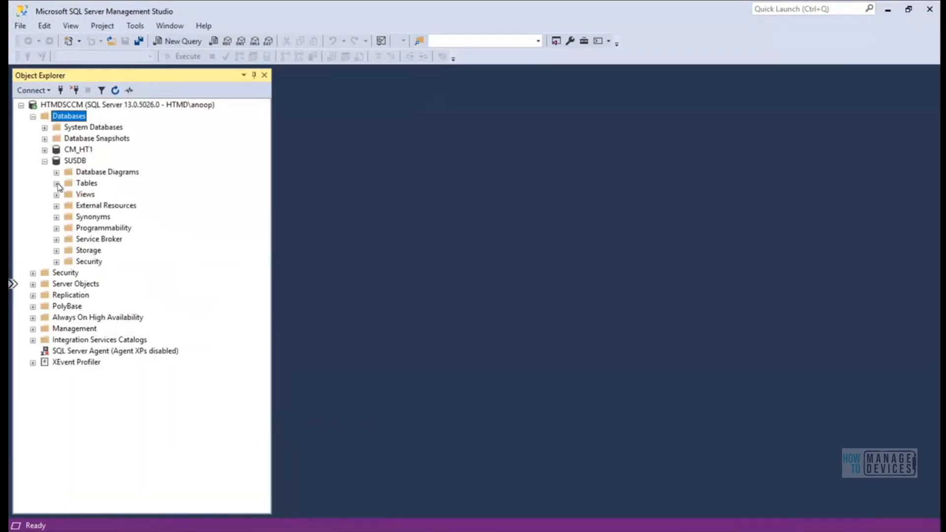
click(45, 162)
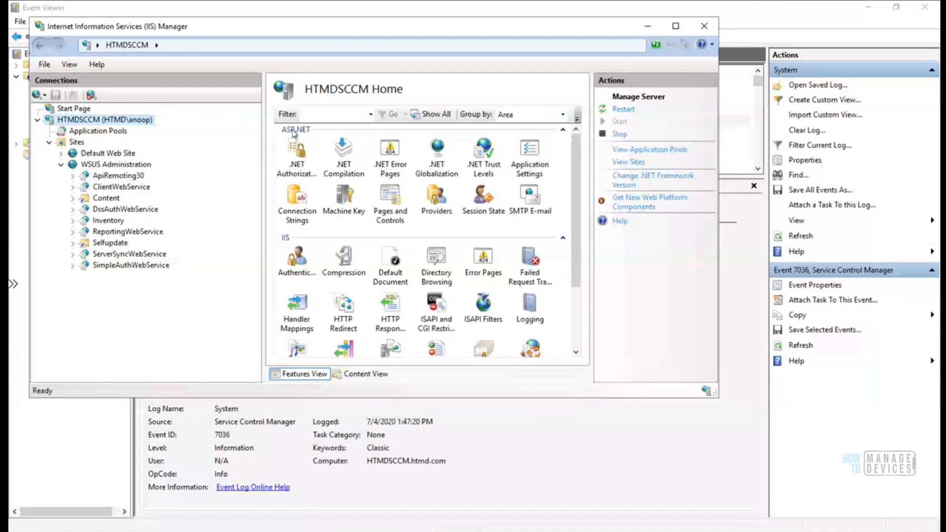
Close Event Viewer and bring up actions for HTMDSCCM.htmd.com under Servers and Site System Roles
click(644, 31)
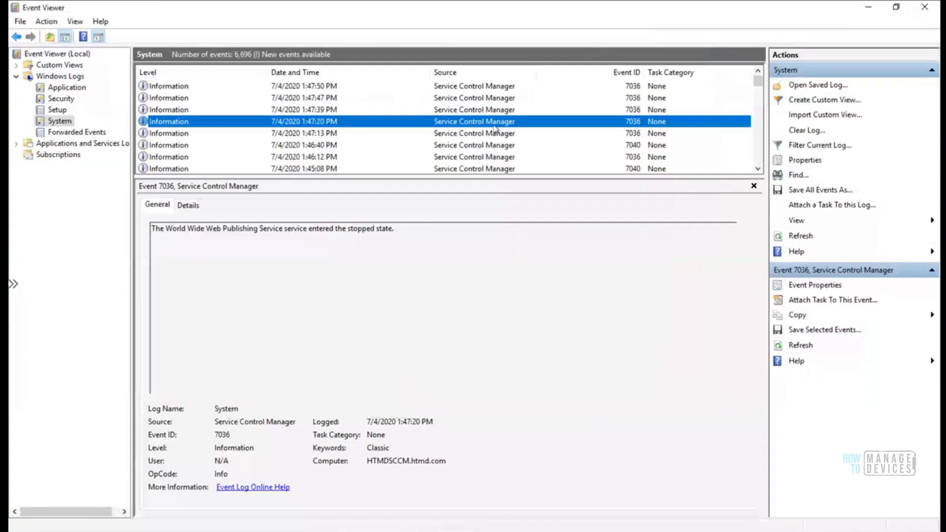
click(925, 7)
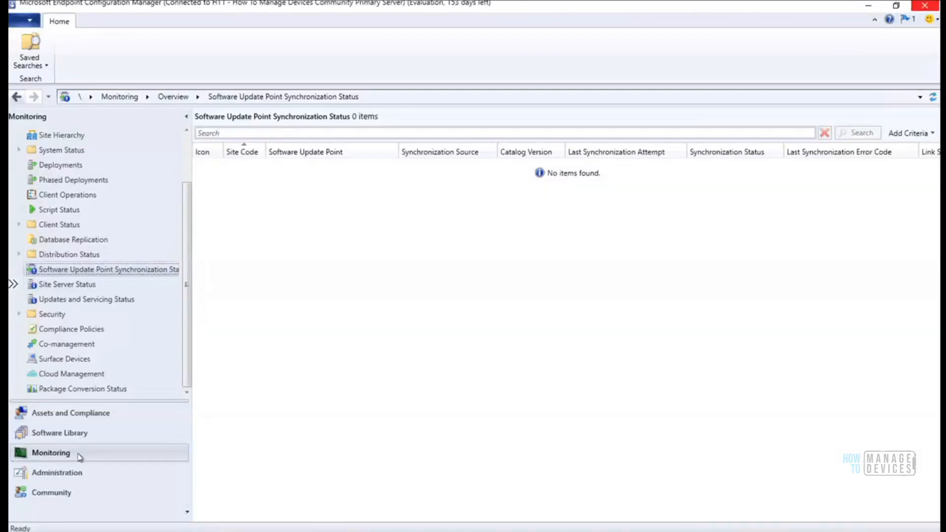
click(74, 474)
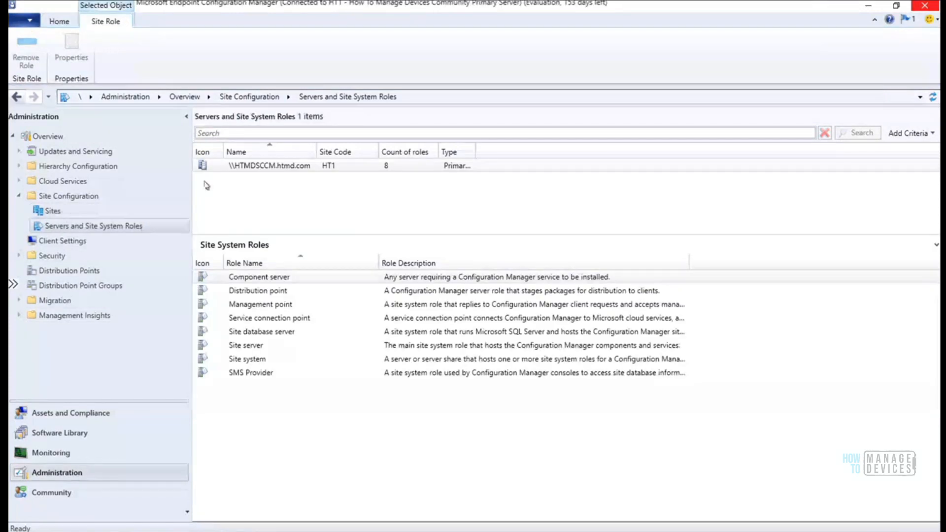
click(262, 165)
right_click(264, 168)
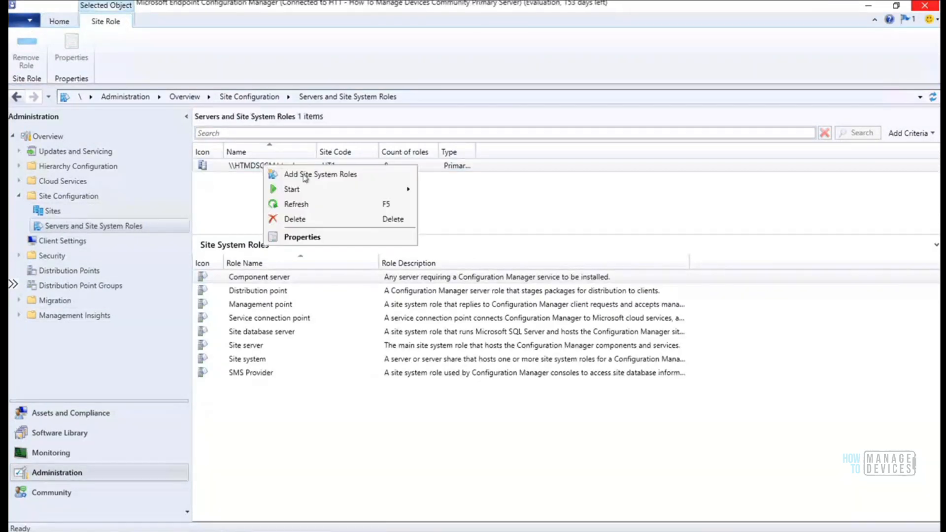
Start Add Site System Roles on HTMDSCCM.htmd.com and select the Software update point role
click(303, 175)
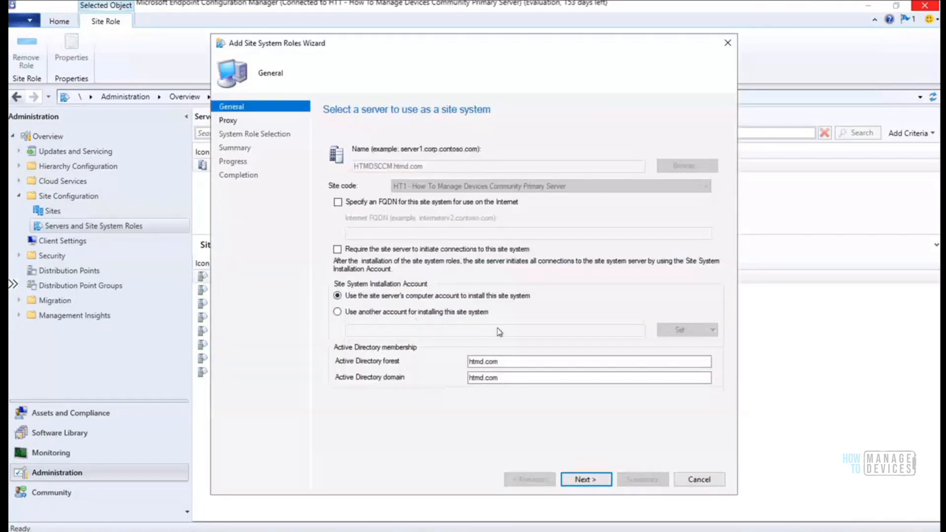
click(586, 479)
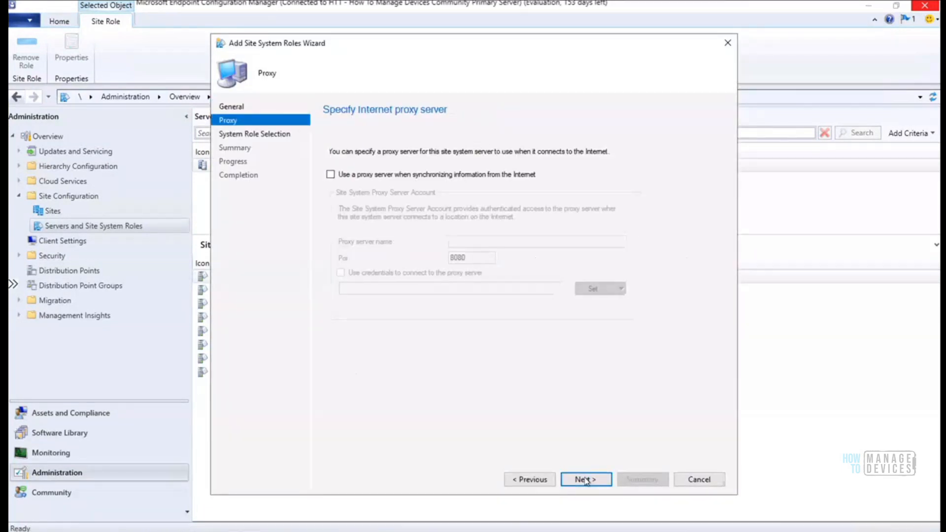
click(585, 480)
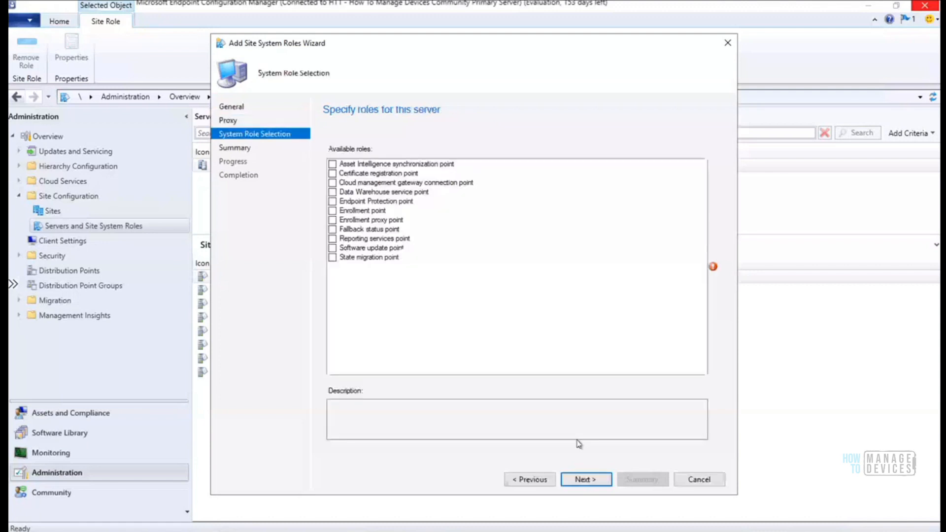
click(358, 248)
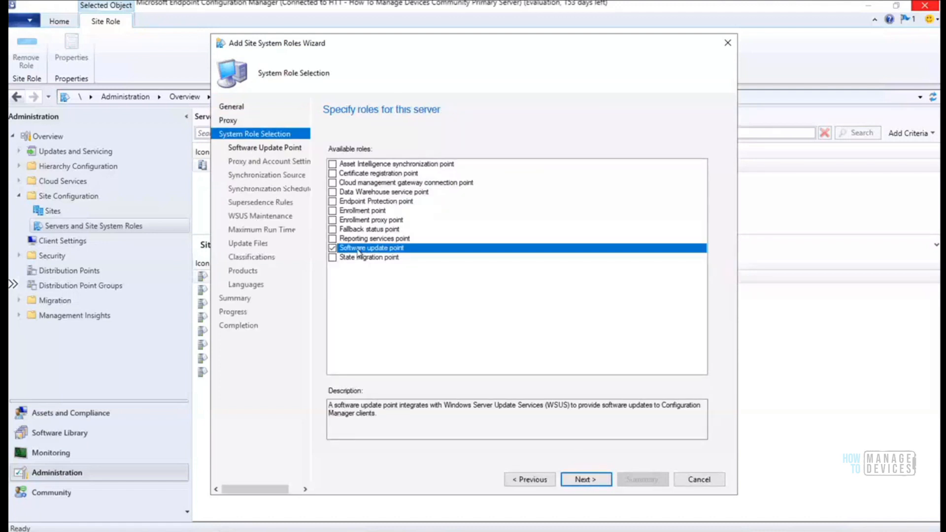
click(575, 476)
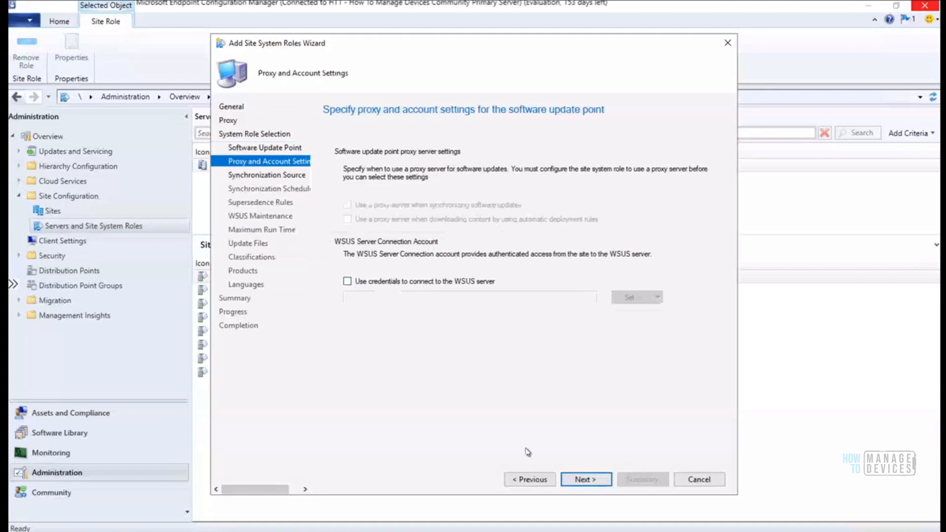
Keep default update point settings (ports 8530/8531, Microsoft Update source) through to the 7-day synchronization schedule
click(530, 480)
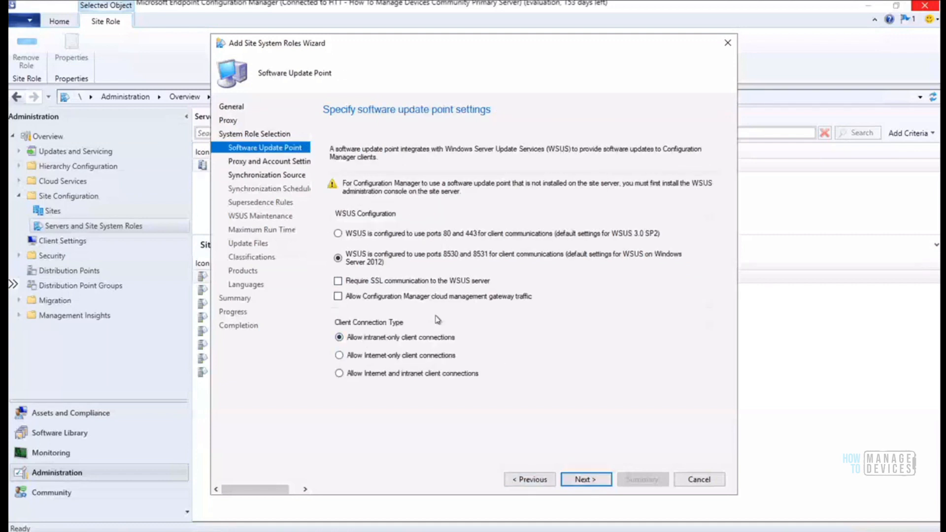
click(575, 480)
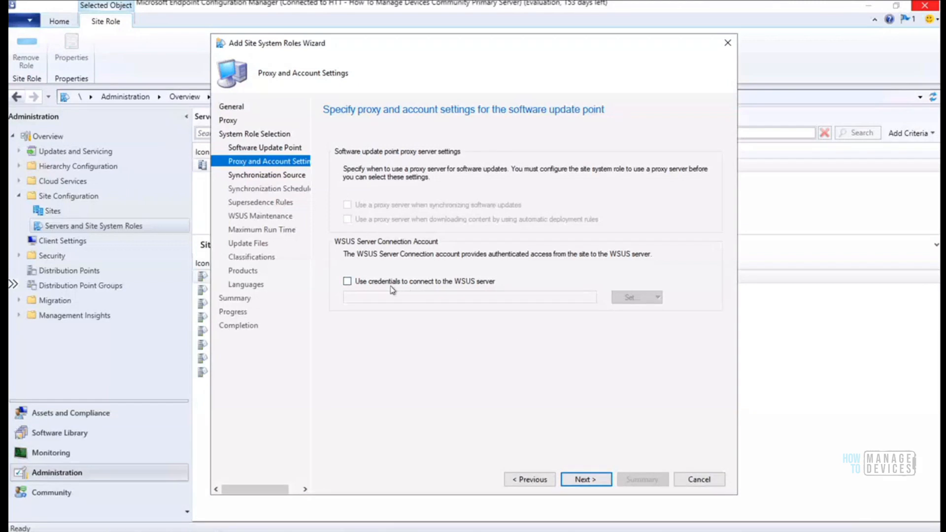
click(582, 480)
click(590, 479)
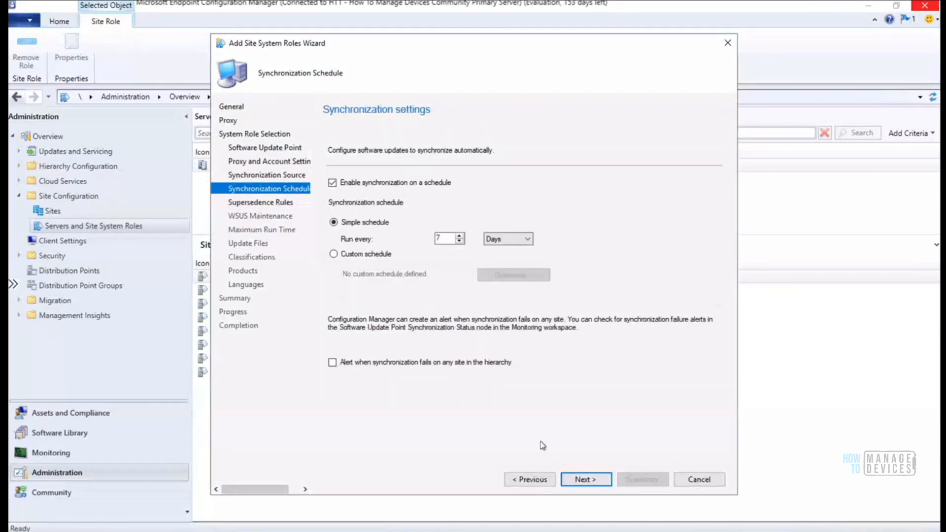
click(584, 479)
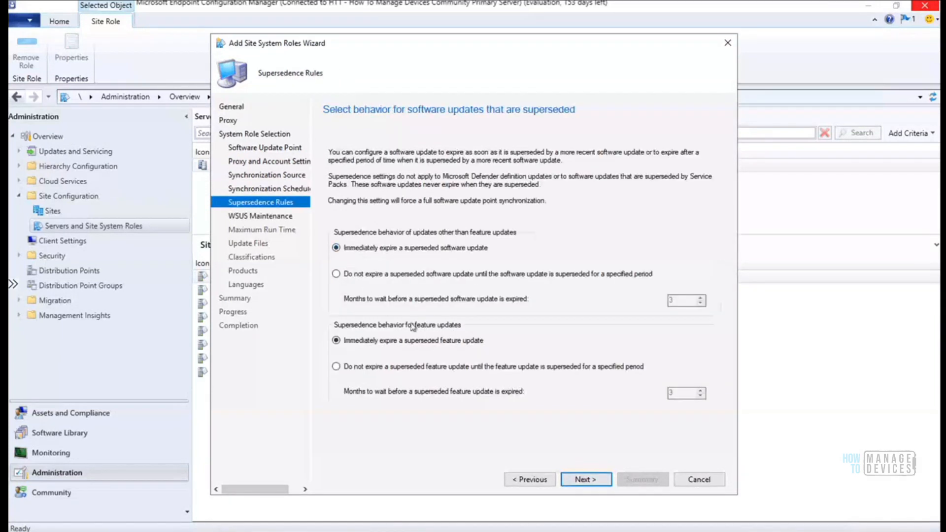
click(280, 189)
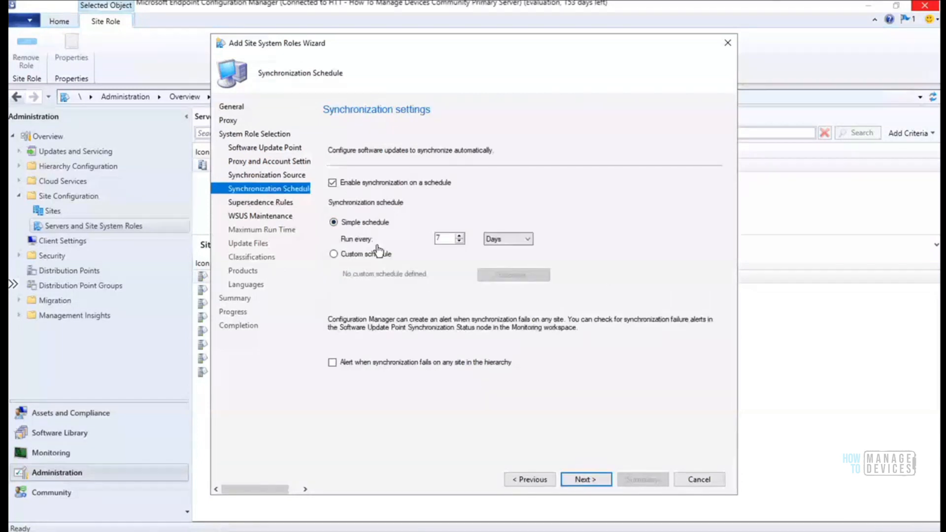
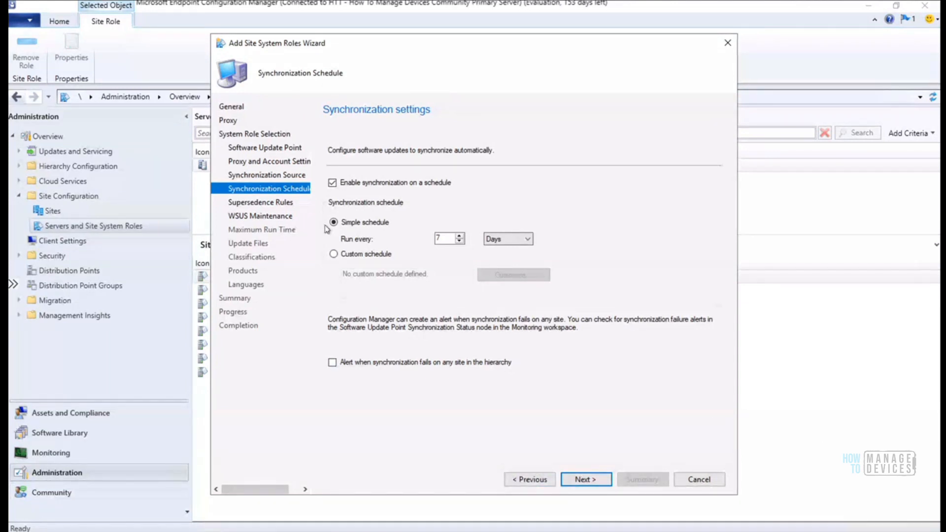
Step back through Synchronization Source, Schedule, Proxy and Software Update Point pages to review settings
click(281, 177)
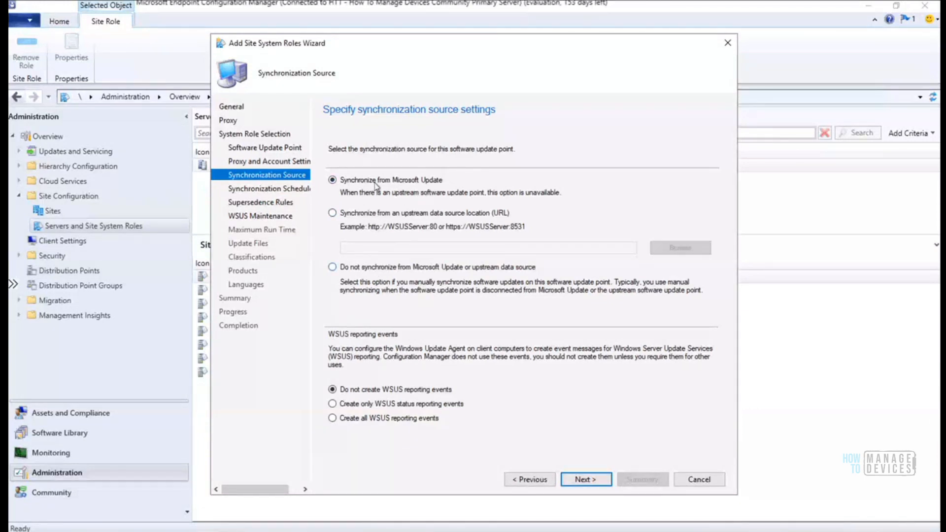
click(278, 189)
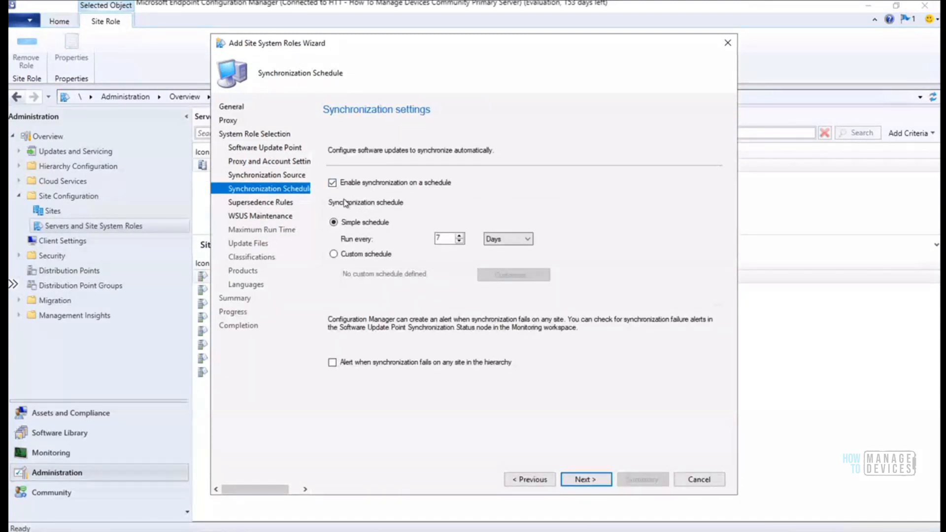
click(282, 162)
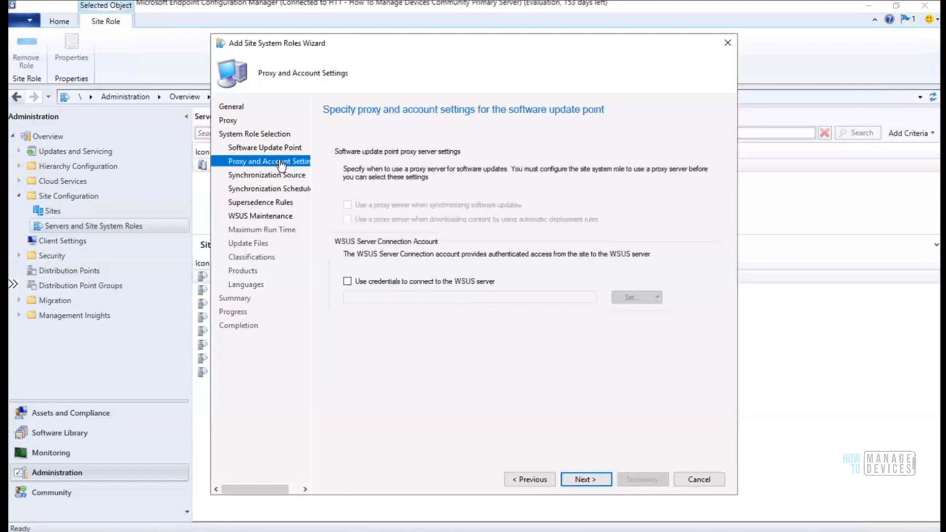
click(276, 150)
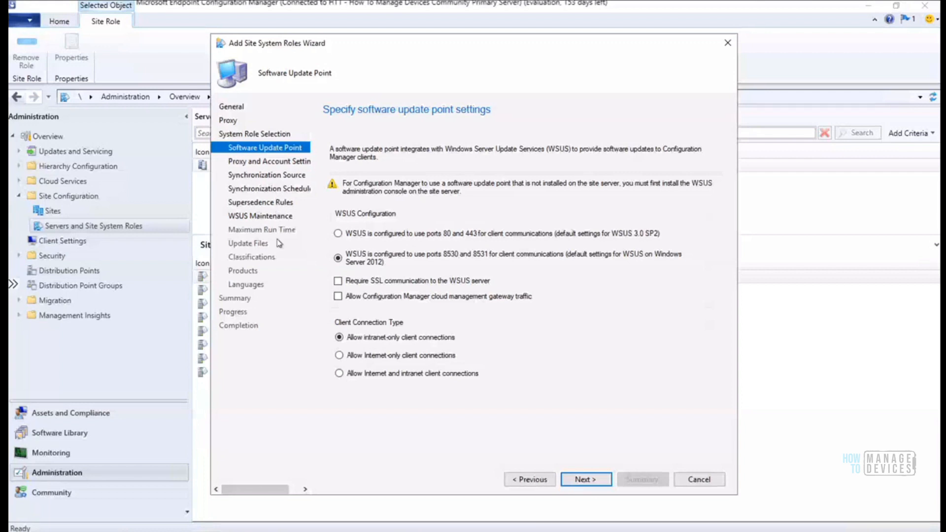
click(291, 176)
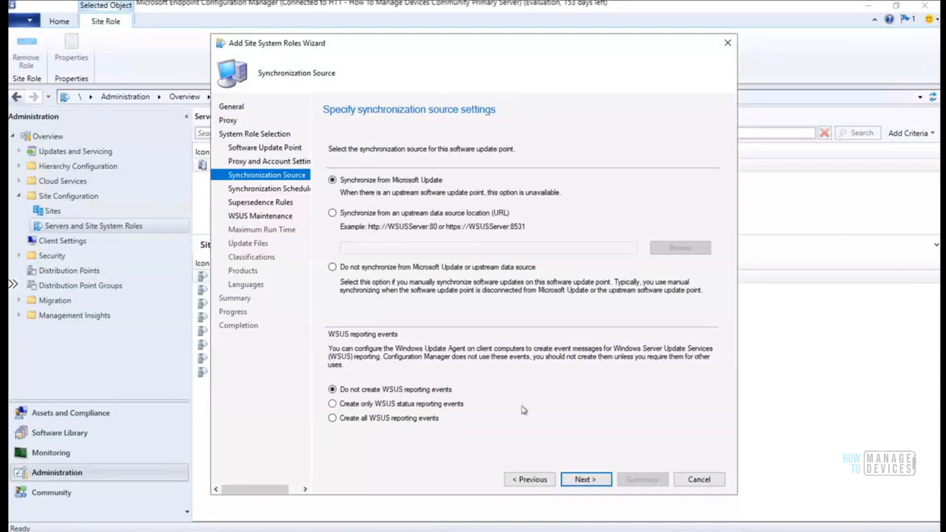
Advance to Supersedence Rules, left at immediately expiring superseded software and feature updates
click(585, 479)
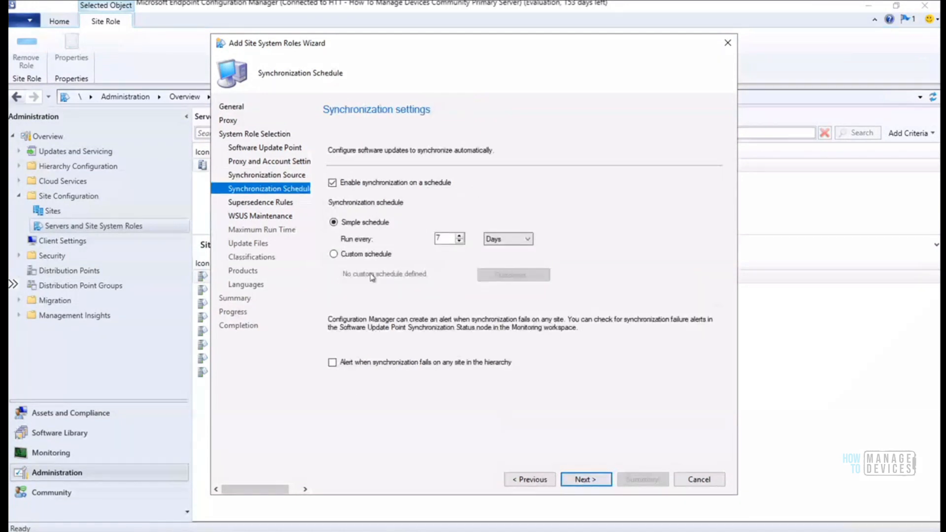
click(585, 480)
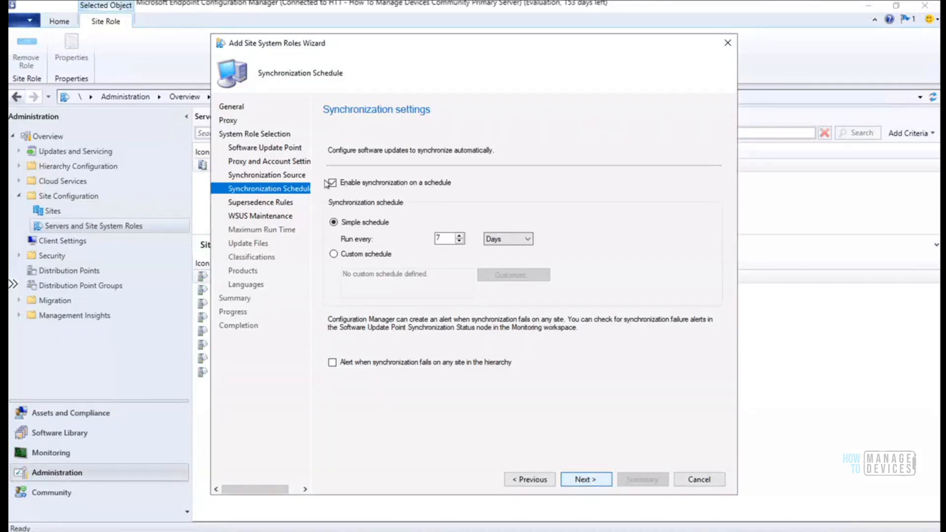
click(601, 479)
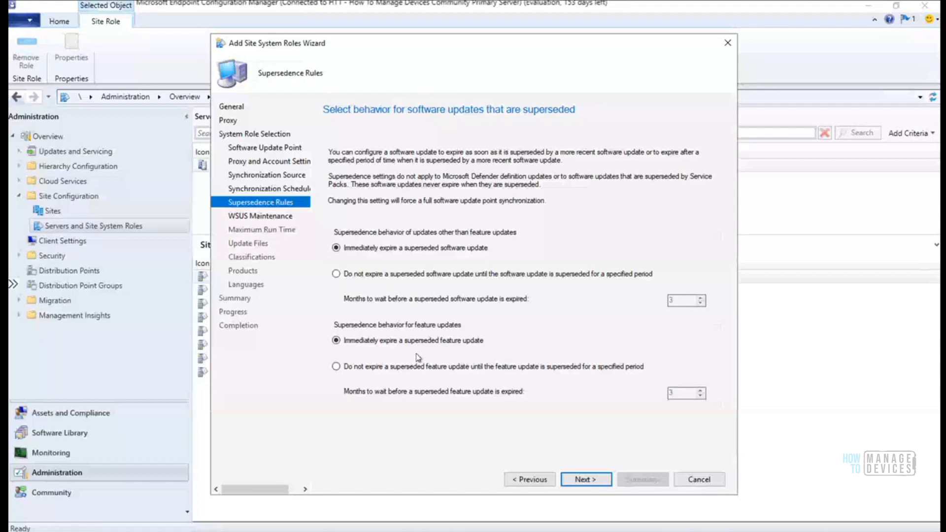
Pass WSUS Maintenance, select Security Updates as the classification, and expand All Products > Microsoft
click(579, 480)
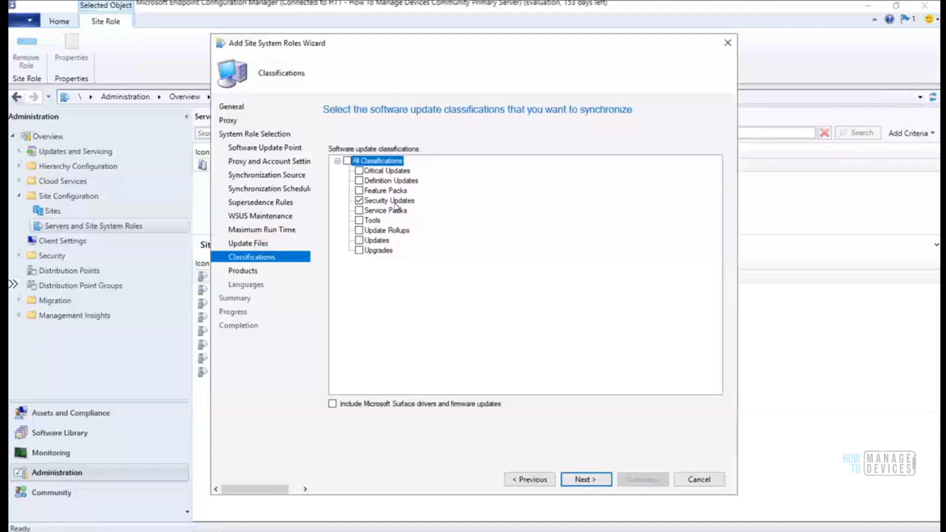
click(396, 202)
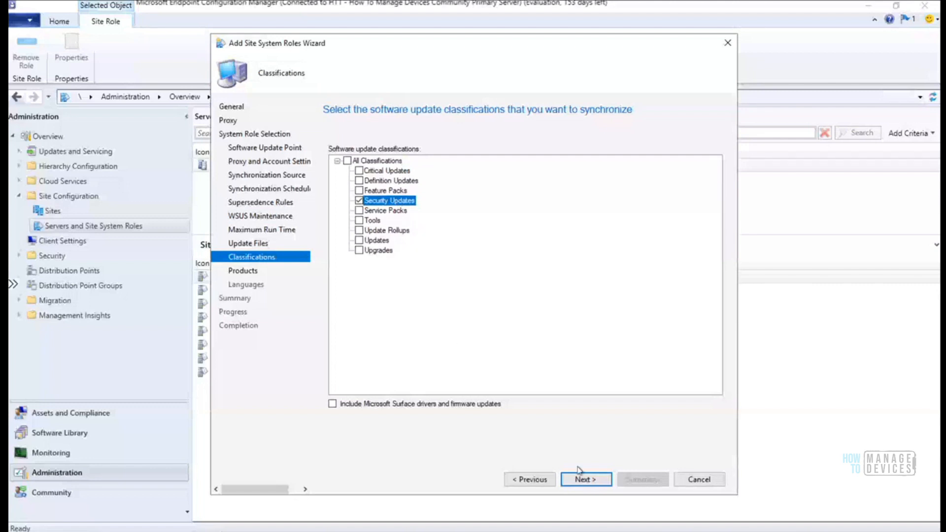
click(587, 479)
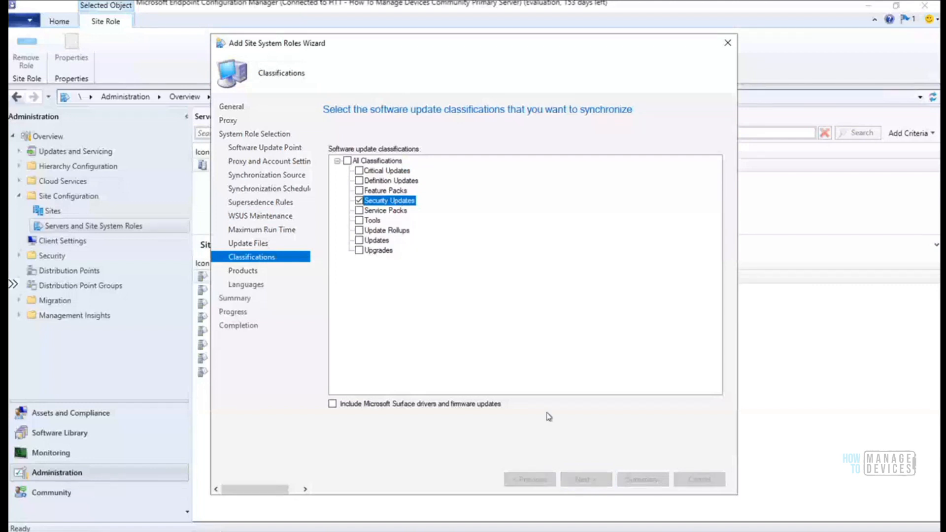
click(338, 161)
click(350, 171)
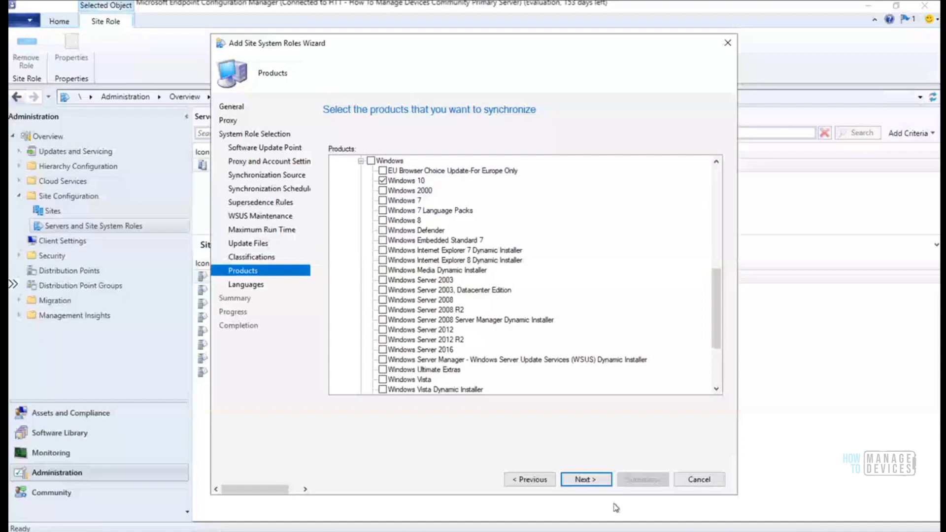
Expand the Antigen, Bing, BizTalk Server, Developer Tools, Exchange and Expression product nodes
scroll(702, 242, down, 3)
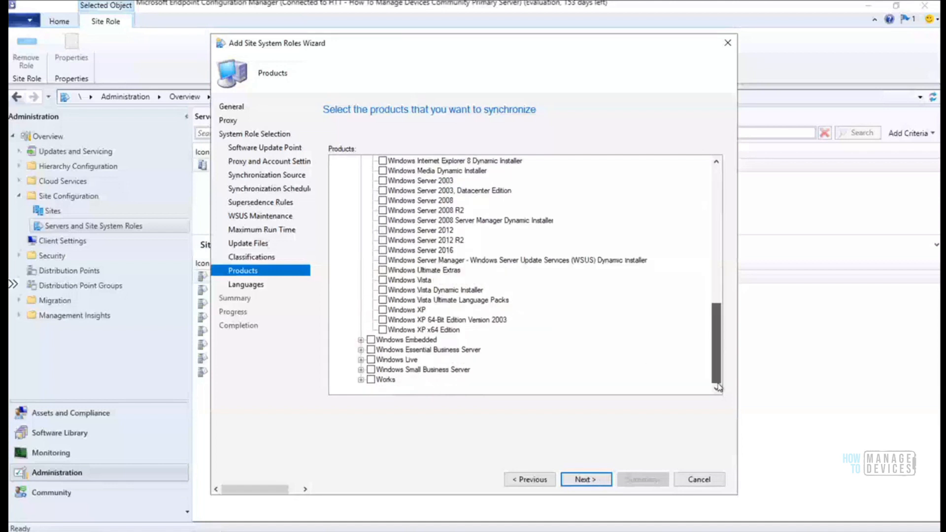
scroll(702, 242, up, 2)
scroll(700, 231, up, 10)
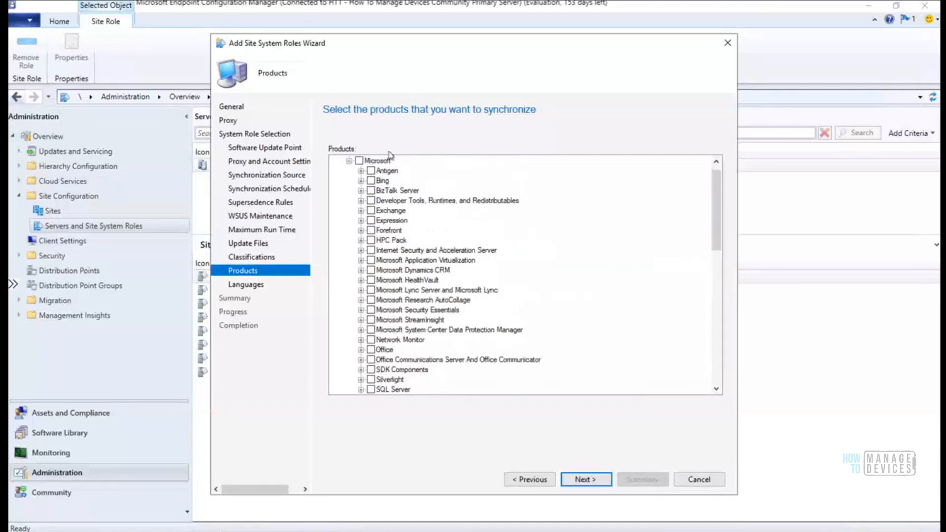
click(360, 171)
click(361, 191)
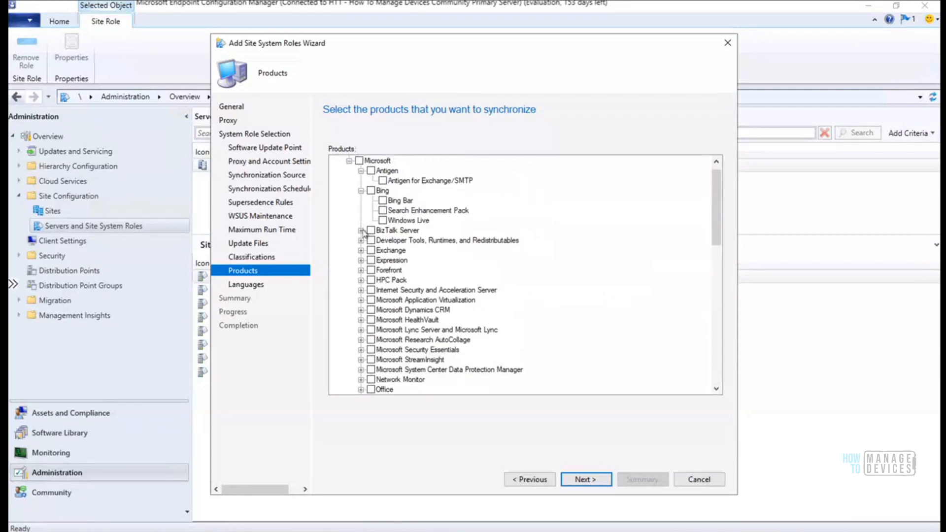
click(360, 230)
click(361, 320)
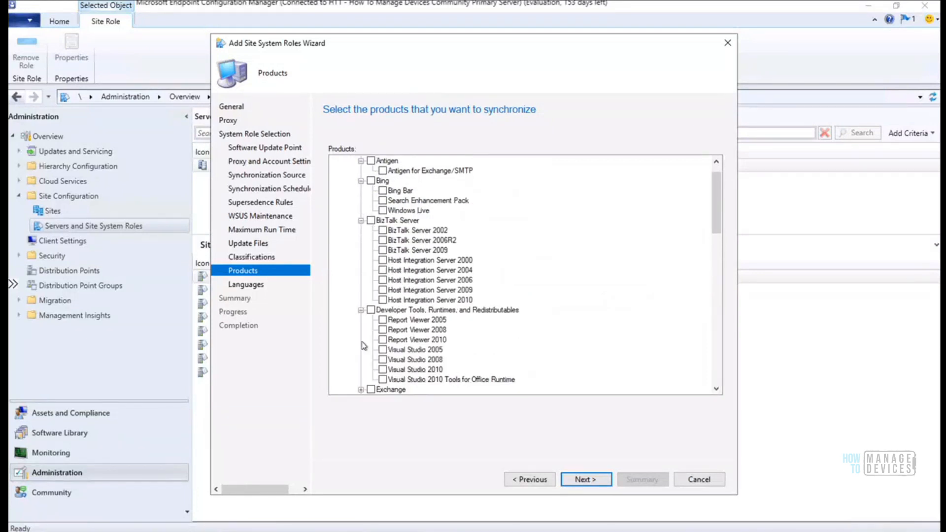
drag(717, 216, 717, 252)
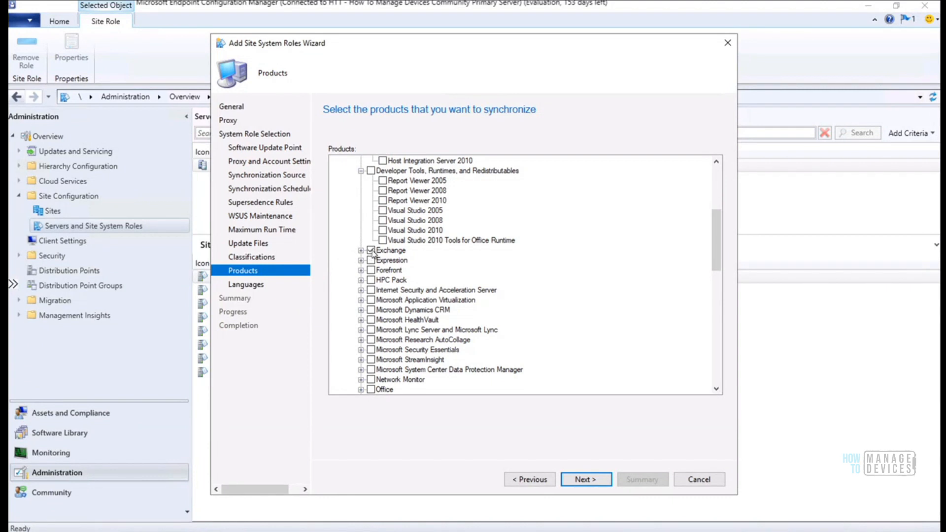
click(361, 250)
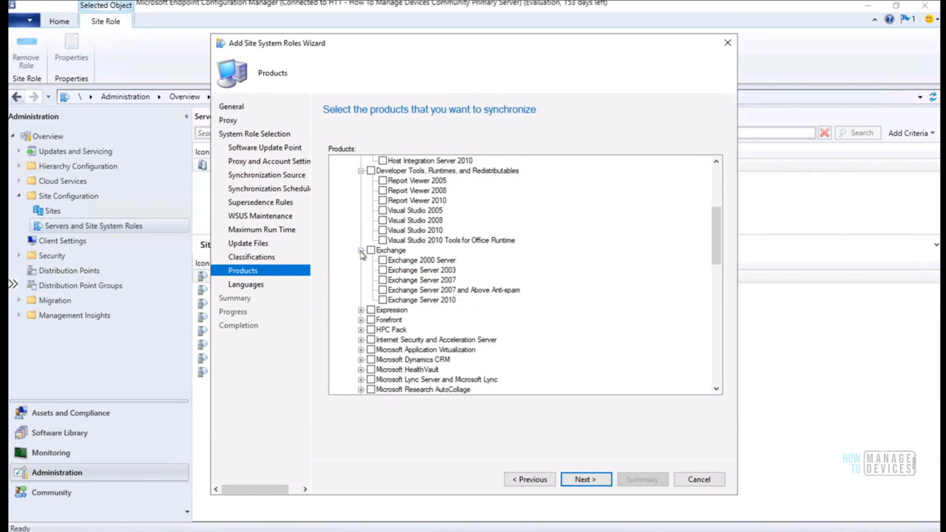
click(362, 310)
Browse the Forefront through HealthVault nodes, keep Windows 10 checked, and continue to Languages
drag(713, 244, 708, 285)
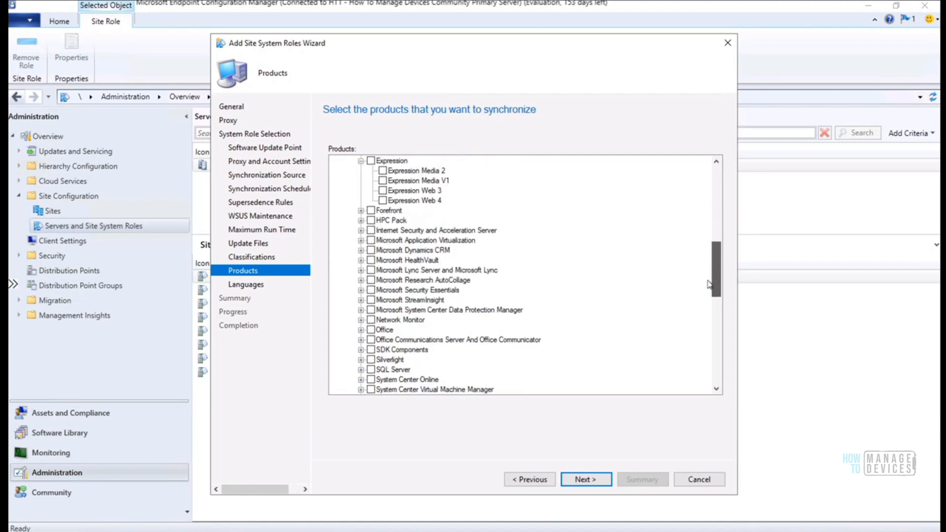
click(361, 210)
click(361, 320)
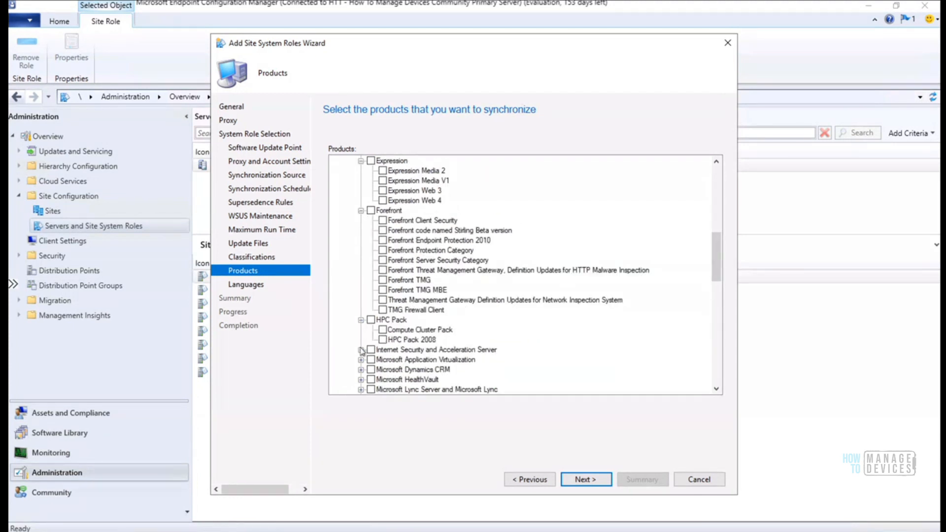
click(361, 349)
drag(714, 256, 712, 302)
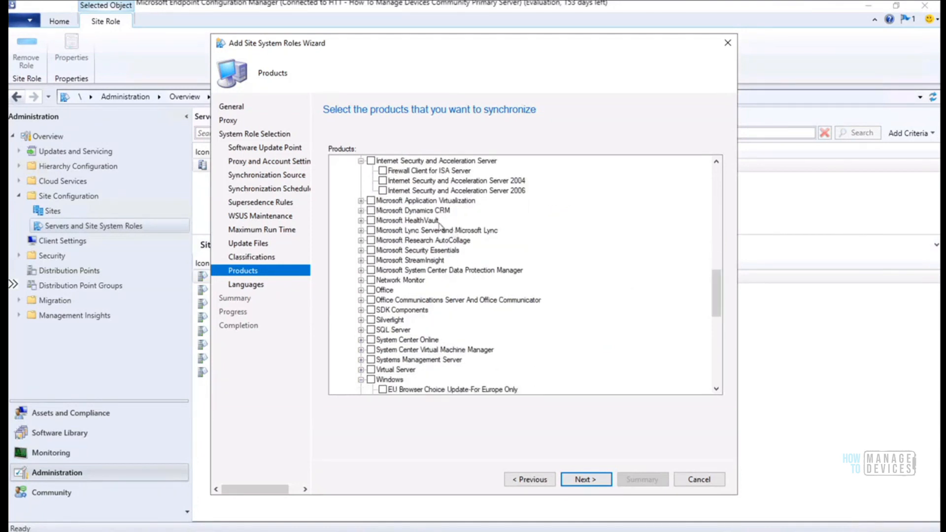
click(361, 200)
click(361, 230)
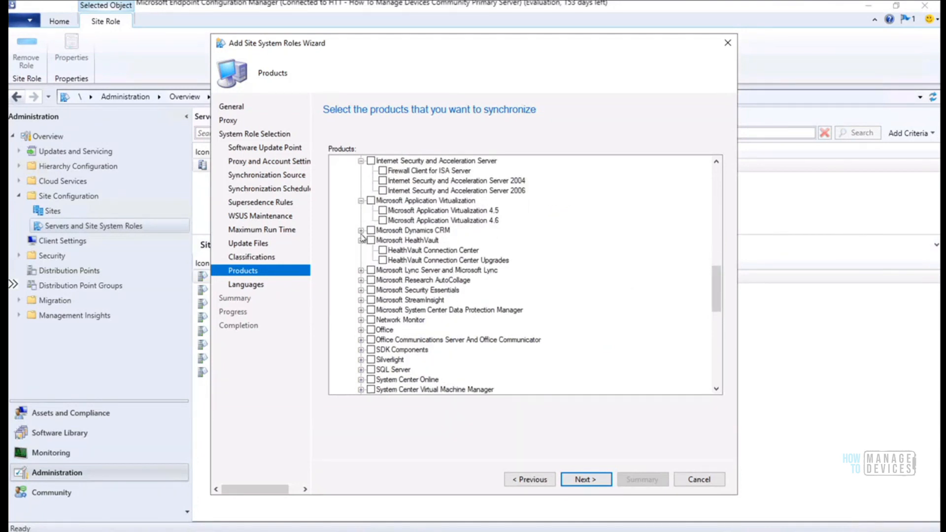
click(361, 260)
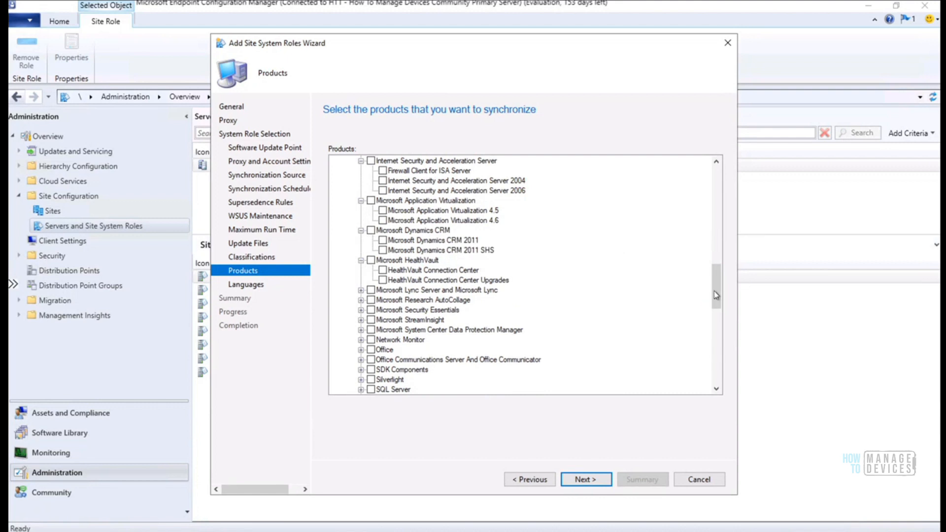
drag(715, 298, 713, 351)
click(383, 170)
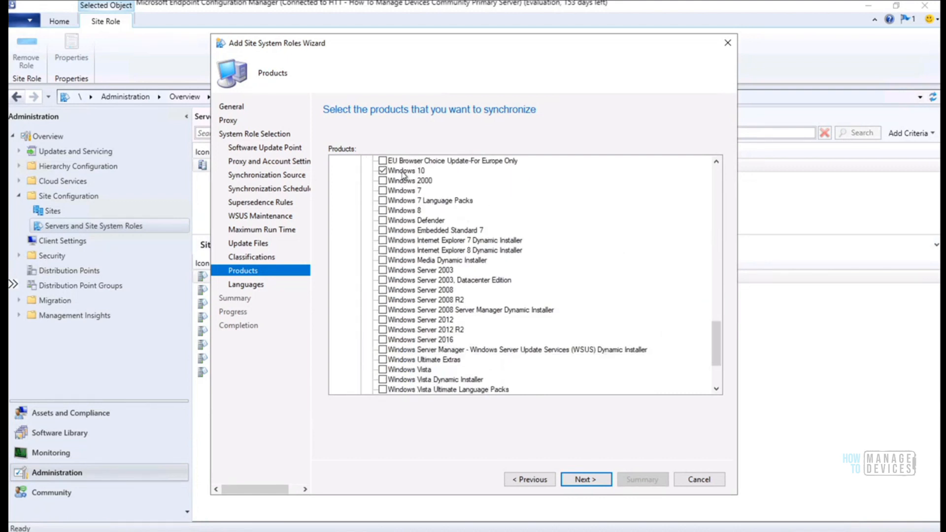
click(582, 479)
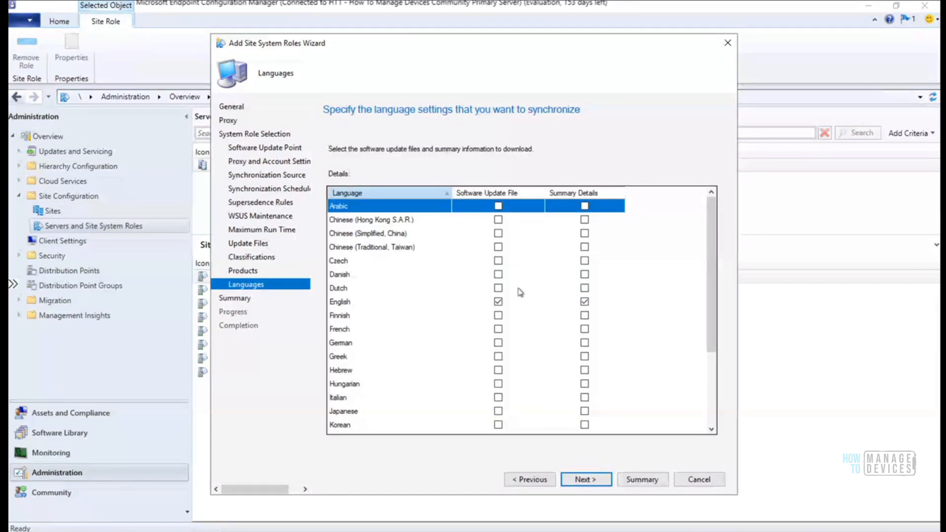
Run the role setup from the Languages page and inspect the RoleSetup entry in SUPSetup.log
click(584, 481)
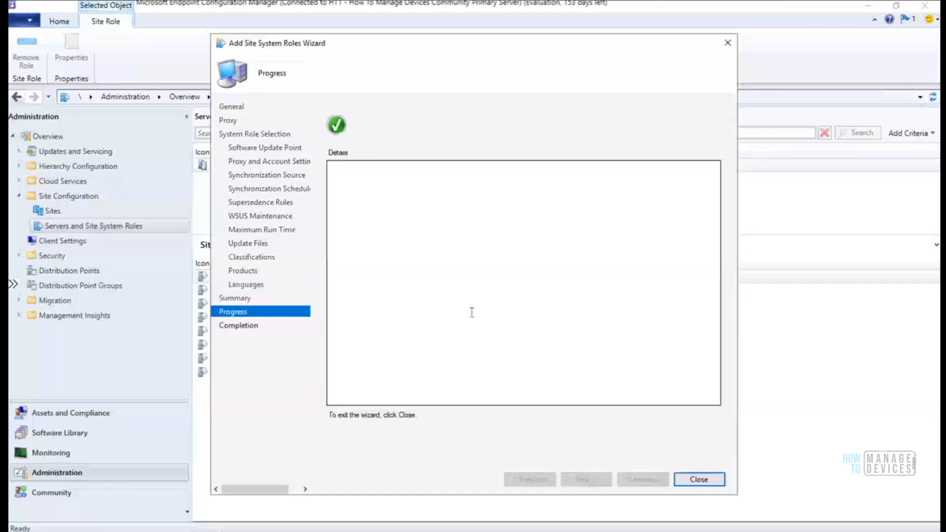
click(392, 529)
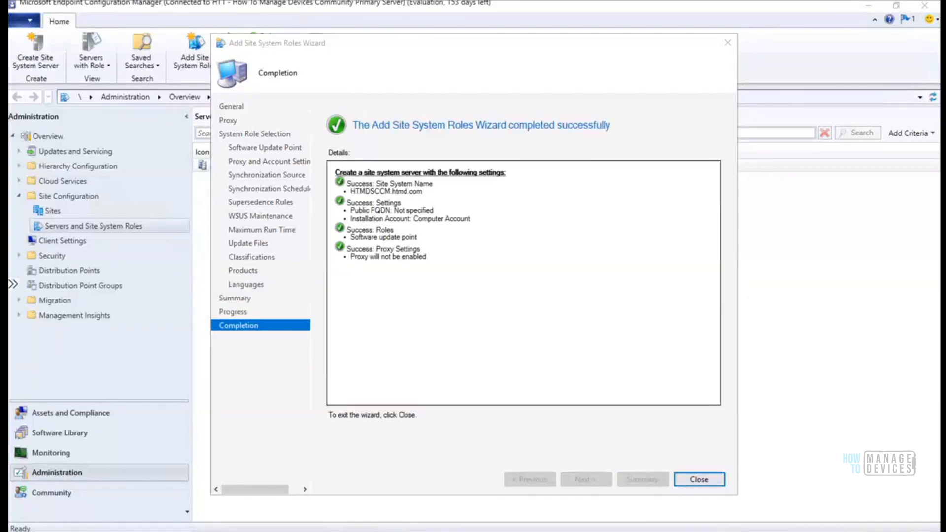
click(353, 291)
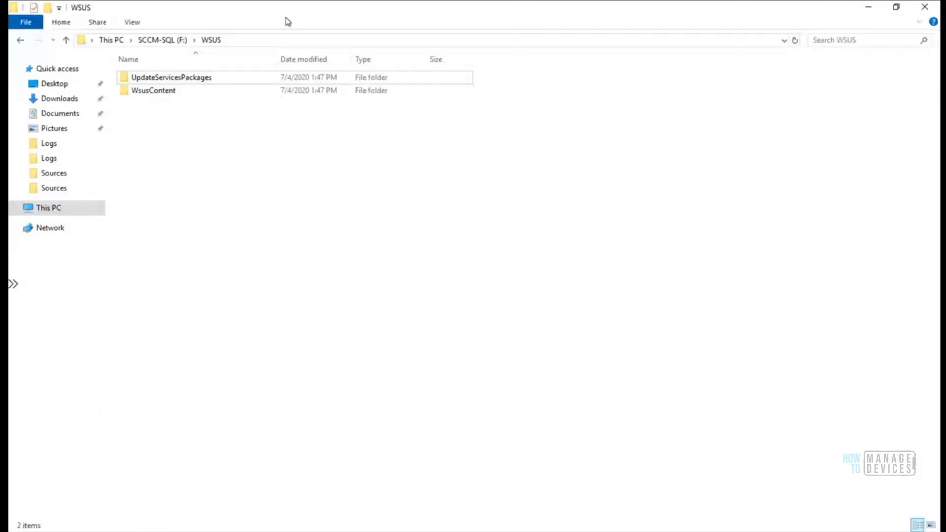
Resize the WSUS folder window and browse the UpdateServicesPackages and WsusContent folders
drag(297, 13, 444, 130)
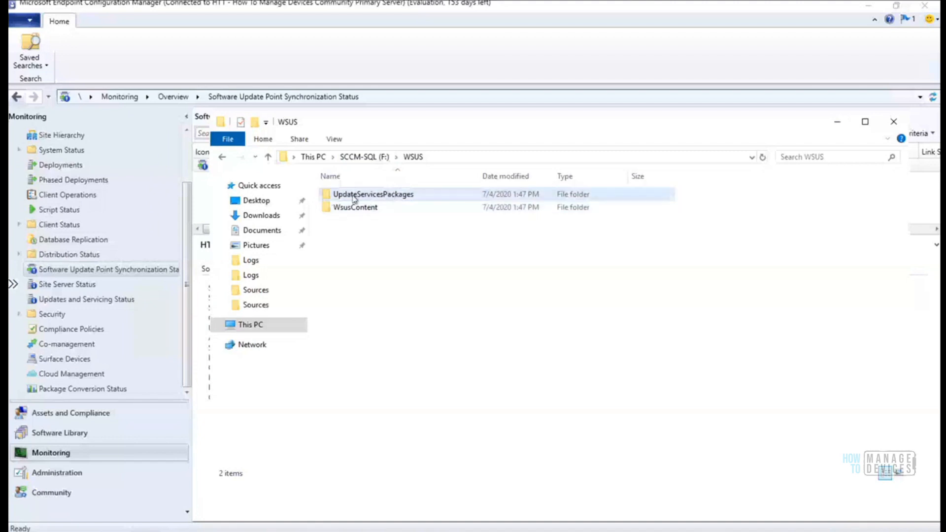
double_click(381, 195)
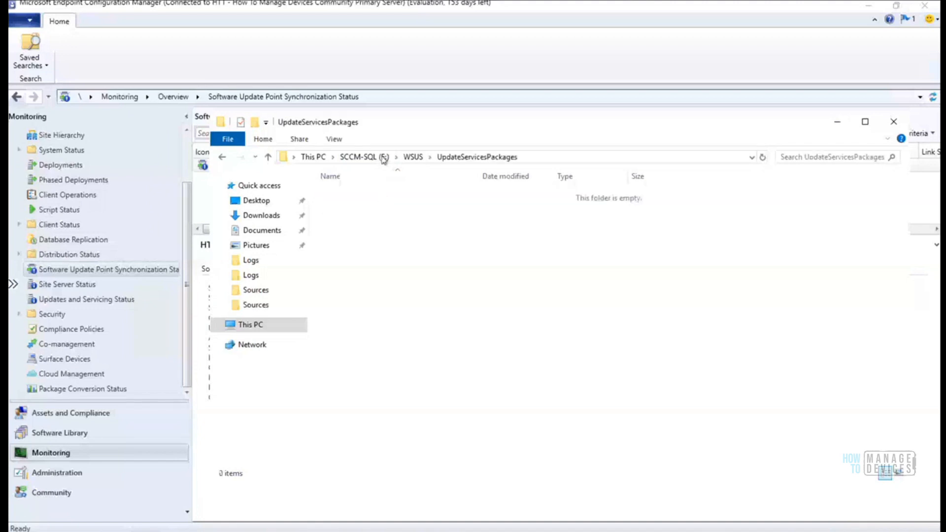
click(413, 158)
double_click(360, 204)
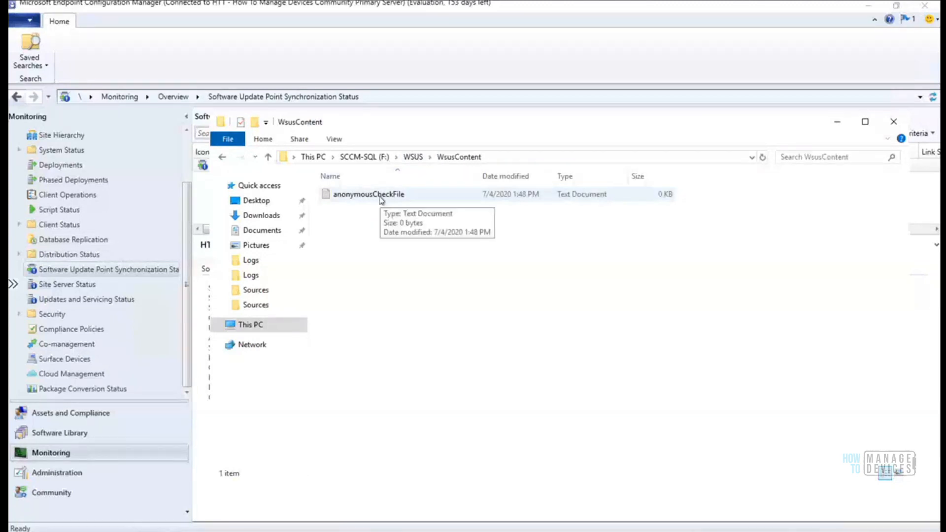
Open anonymousCheckFile in Notepad to confirm it is empty, then return to the WSUS folder
right_click(380, 199)
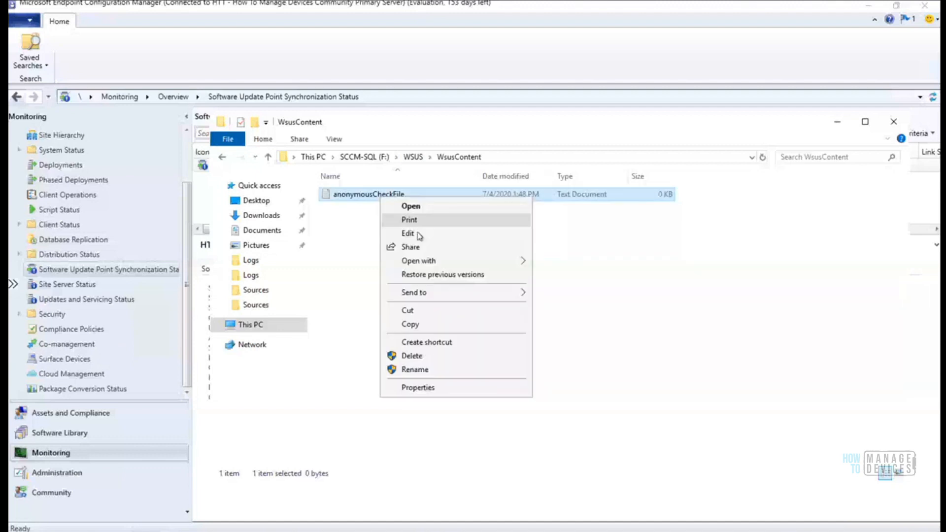
click(419, 235)
click(786, 107)
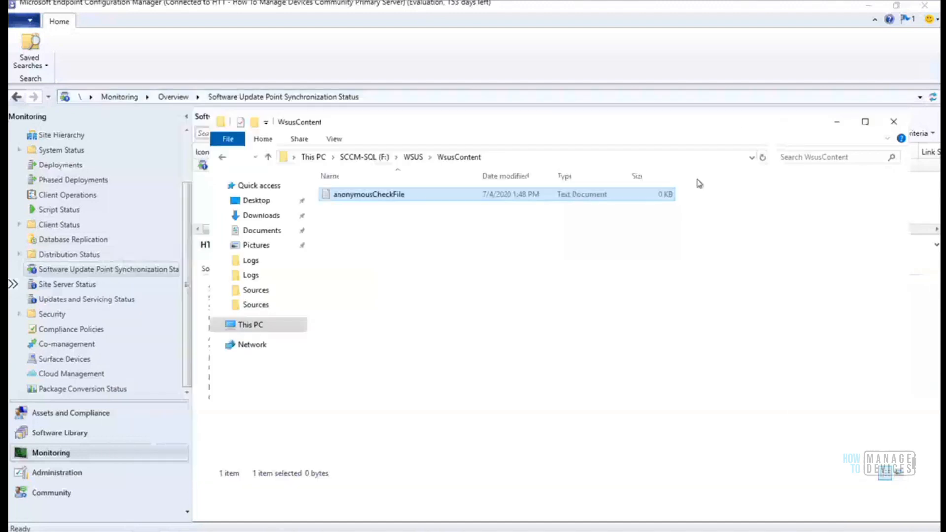
click(413, 157)
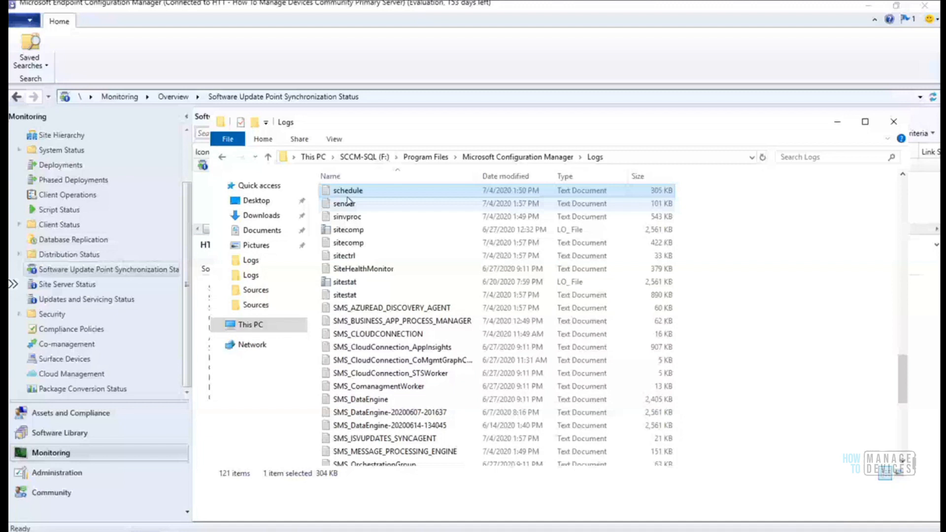
Open WCM.log from the Logs folder with Configuration Manager Trace Log Tool
scroll(348, 200, down, 8)
right_click(351, 419)
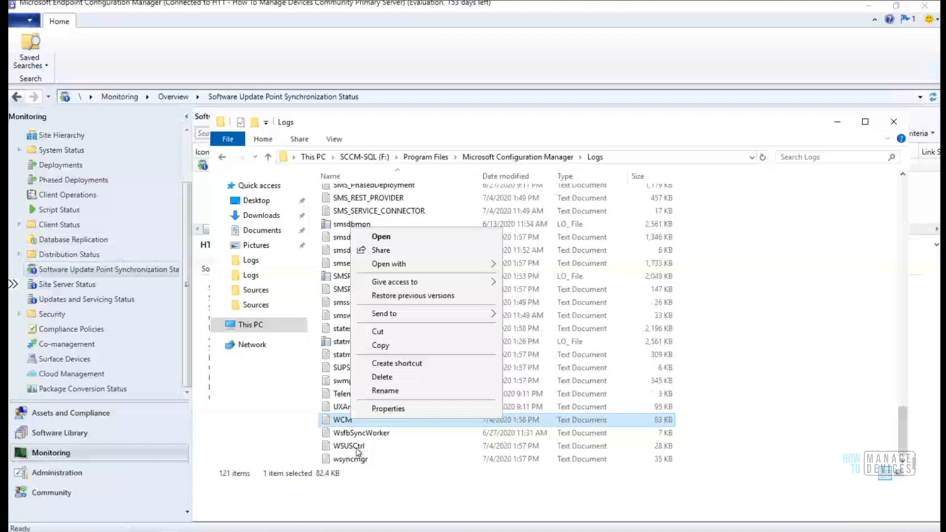
mouse_move(419, 264)
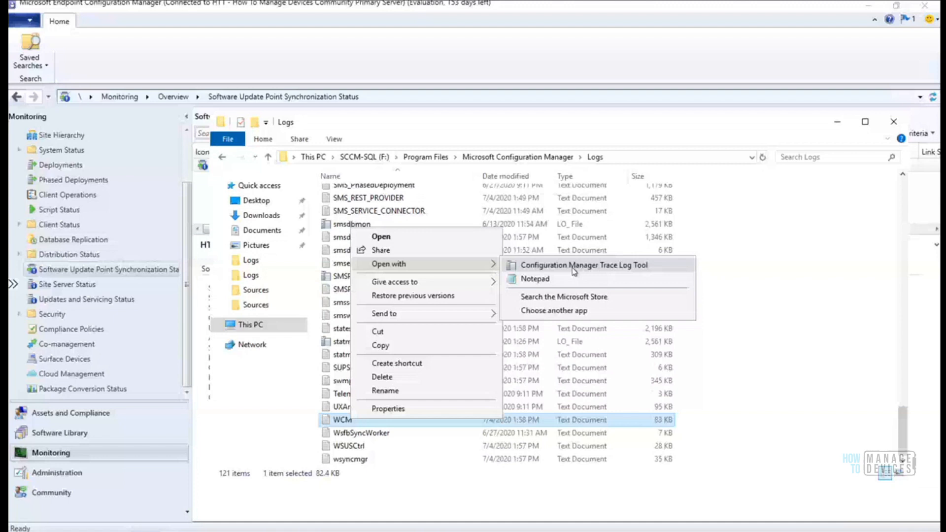
click(574, 266)
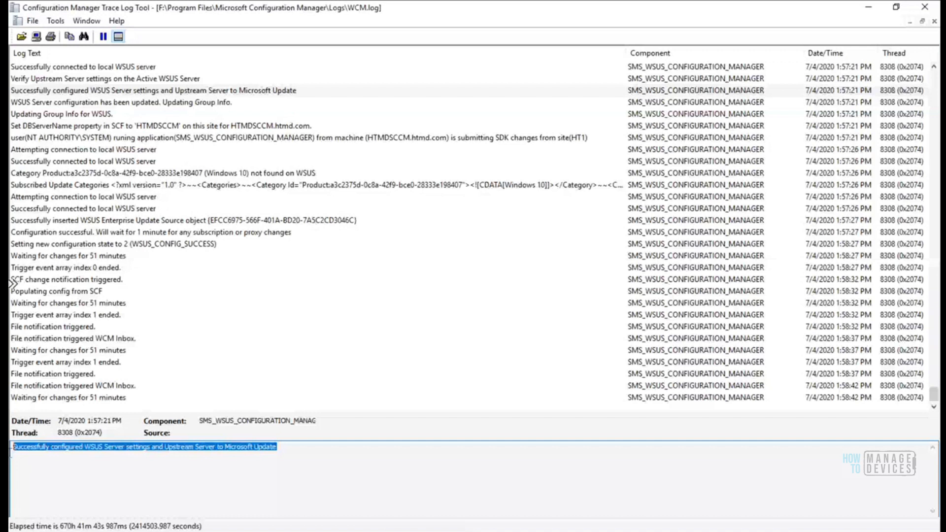
Inspect the WSUS version and connection success entries in WCM.log, selecting the message text
click(235, 67)
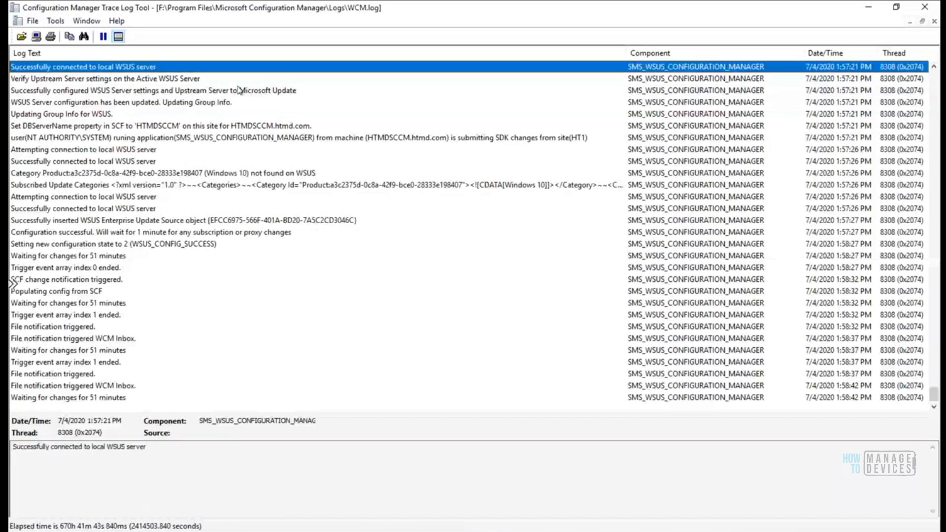
key(Up)
key(Up)
scroll(238, 90, up, 2)
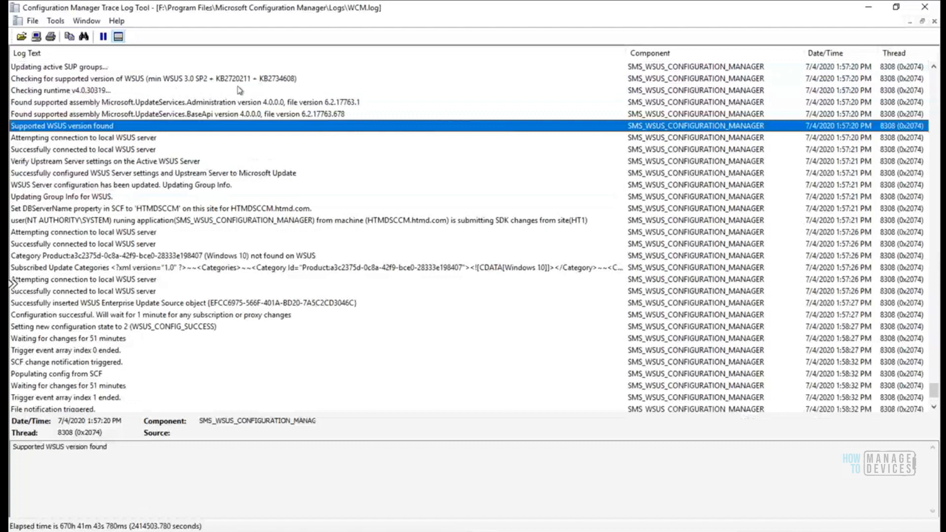
key(Down)
key(Down)
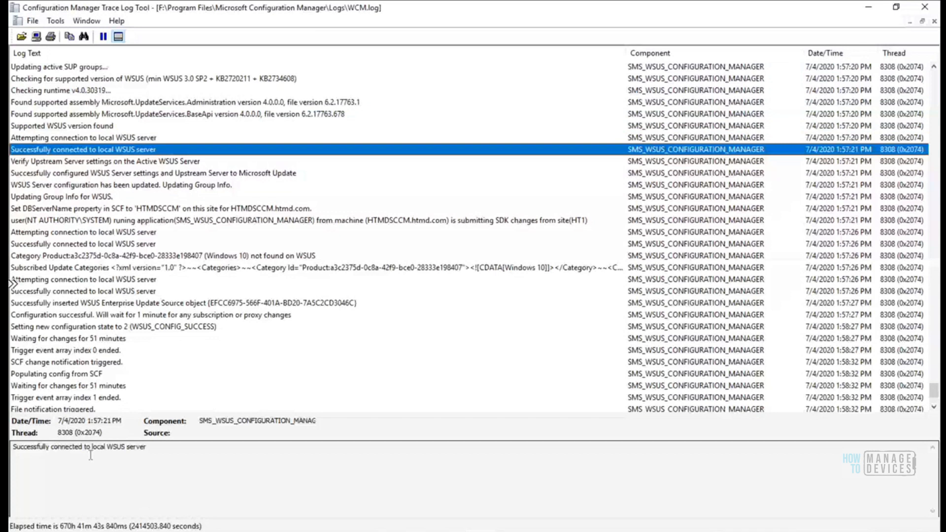
triple_click(91, 456)
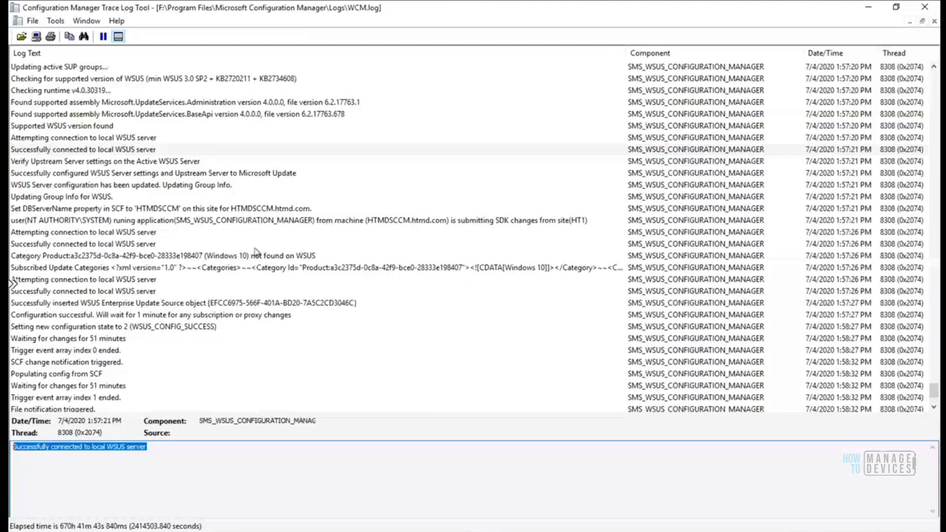
key(ctrl+f)
click(565, 275)
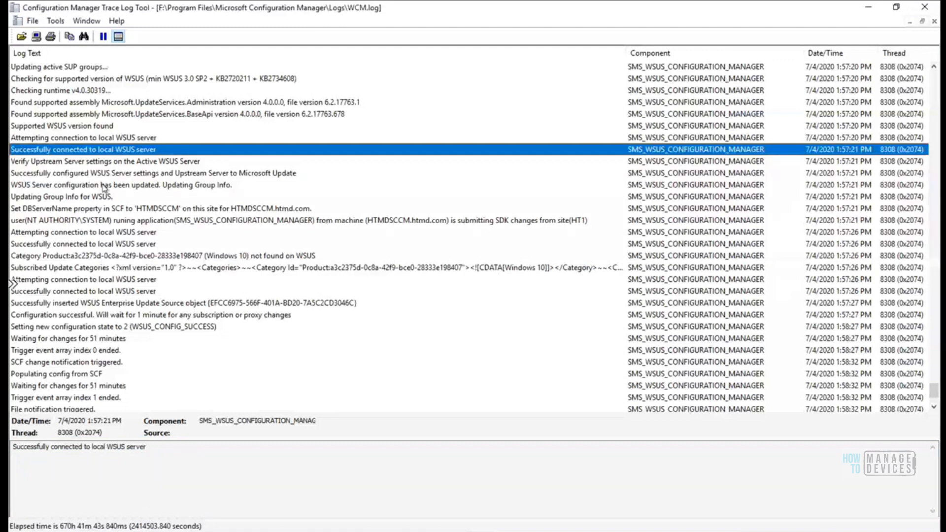
Review entries down to Subscribed Update Categories (Windows 10, Security Updates), then switch to the console
click(96, 197)
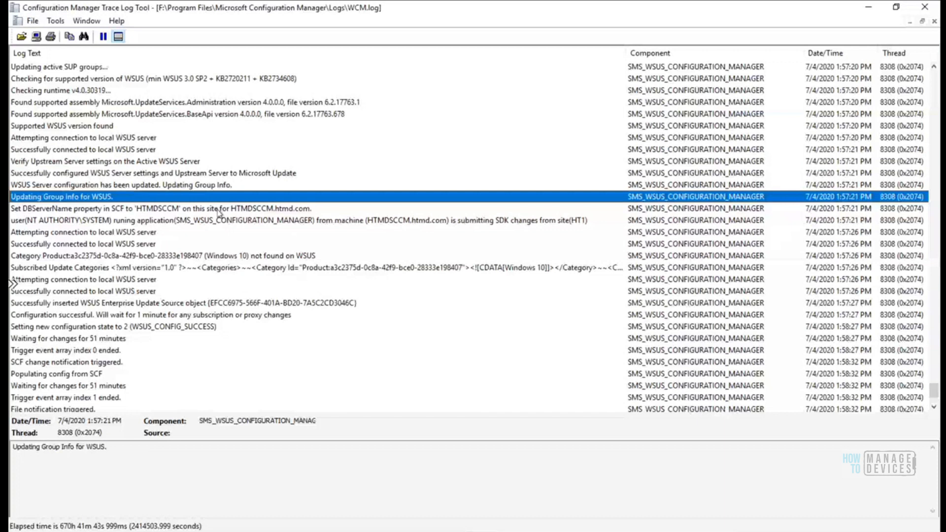
key(Down)
key(Down)
key(Down)
key(Down)
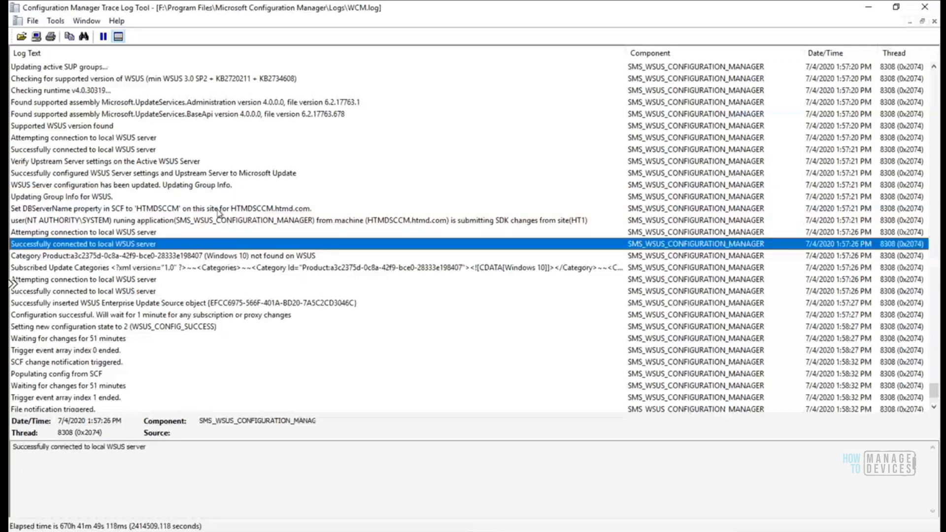
key(Down)
key(Down)
key(Down)
key(Down)
key(Down)
key(Down)
key(Down)
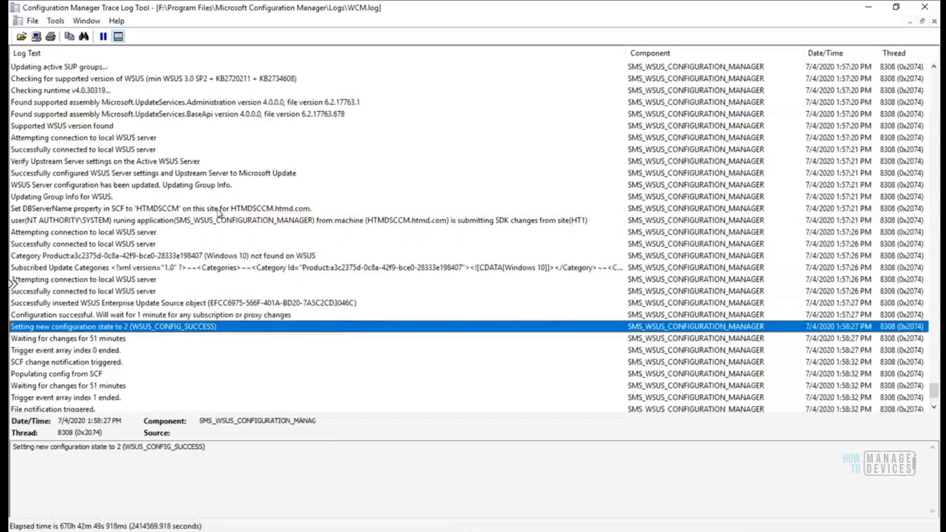
key(Up)
key(Up)
key(Up)
key(Up)
key(Up)
key(Up)
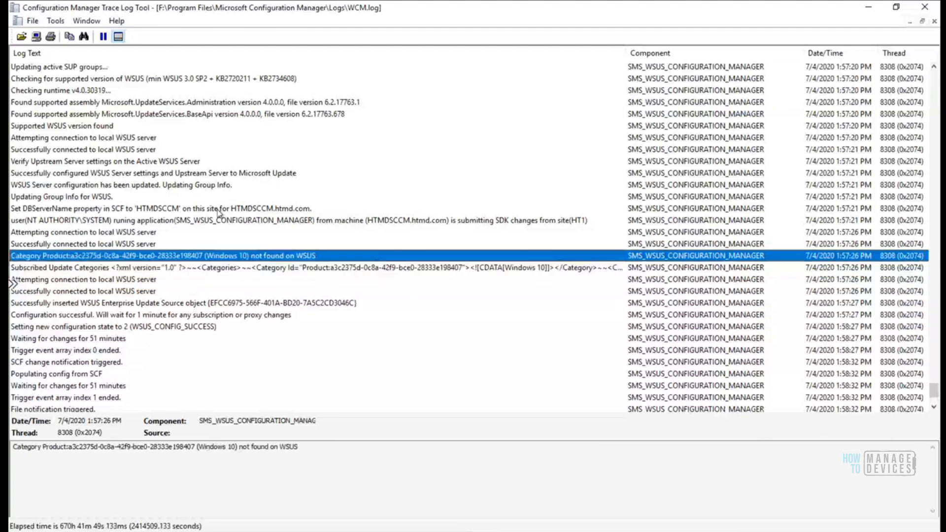
key(Down)
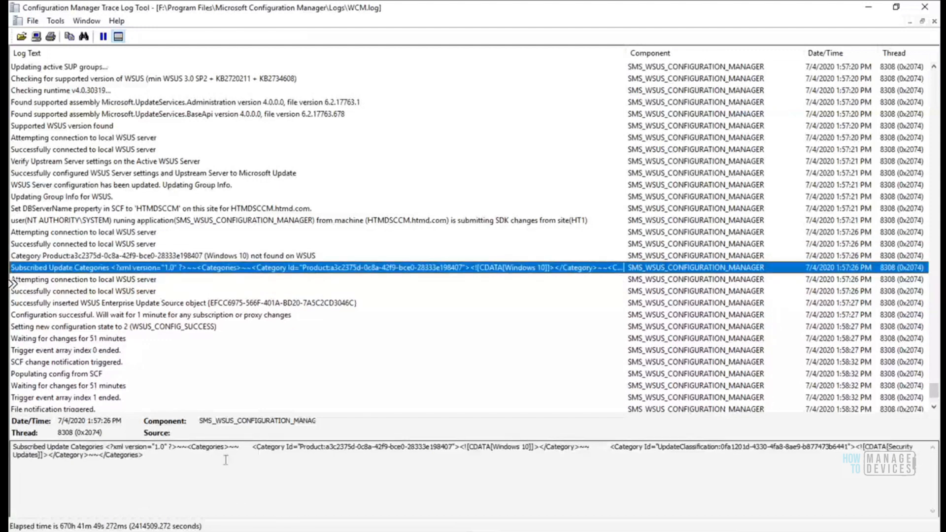
triple_click(14, 449)
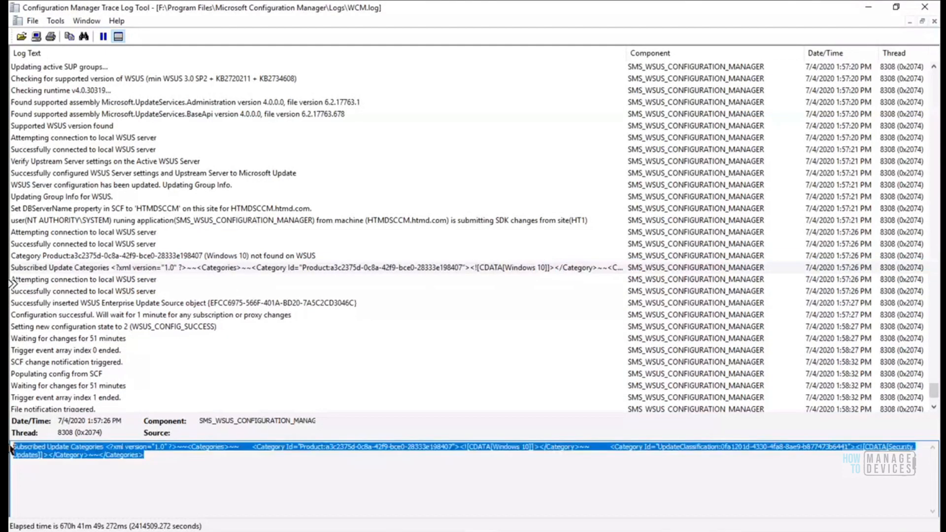
click(206, 531)
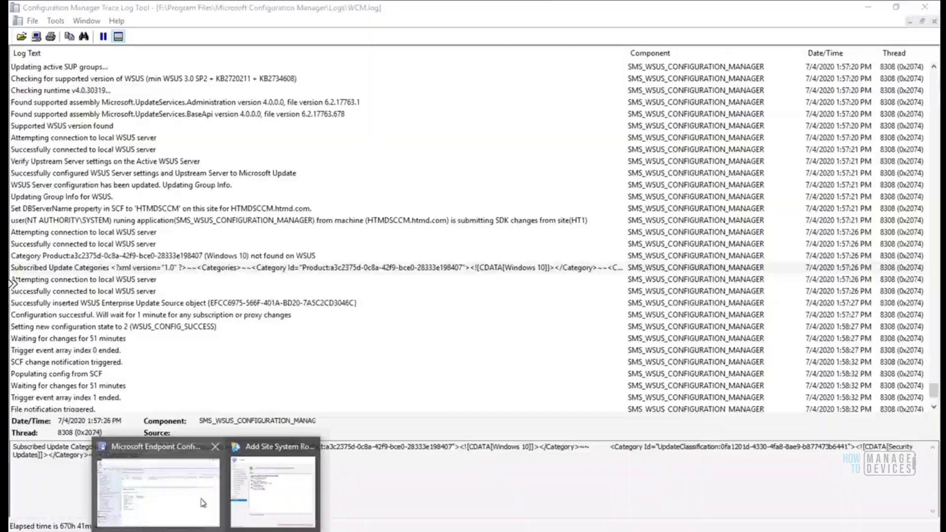
click(202, 502)
Close the completed Add Site System Roles Wizard
click(205, 530)
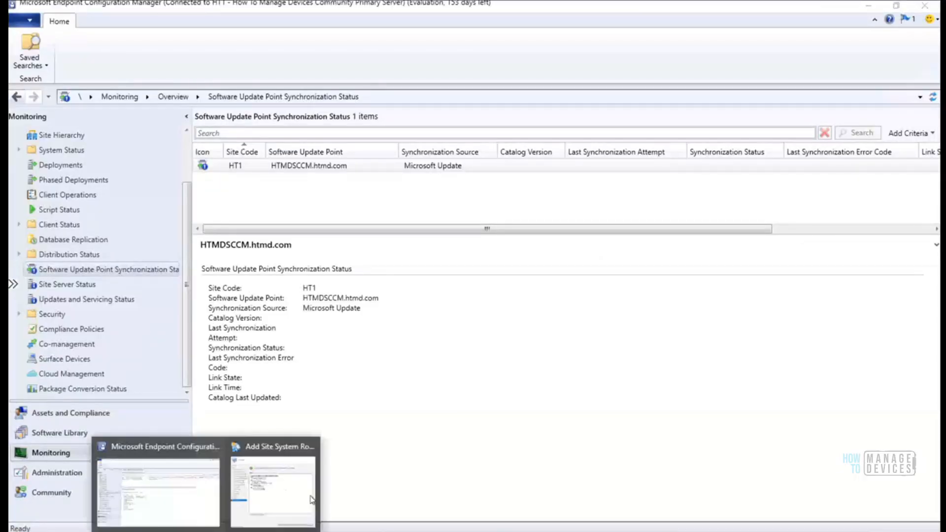
click(274, 500)
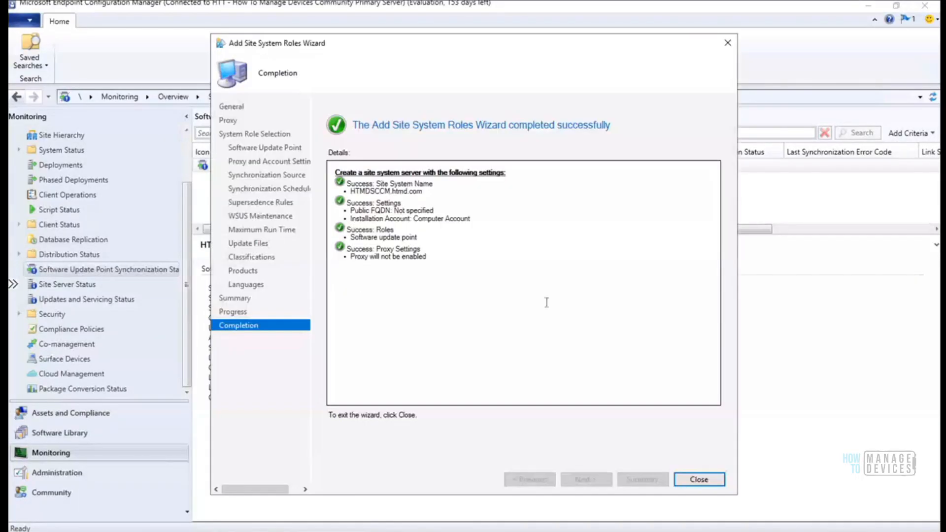
click(699, 479)
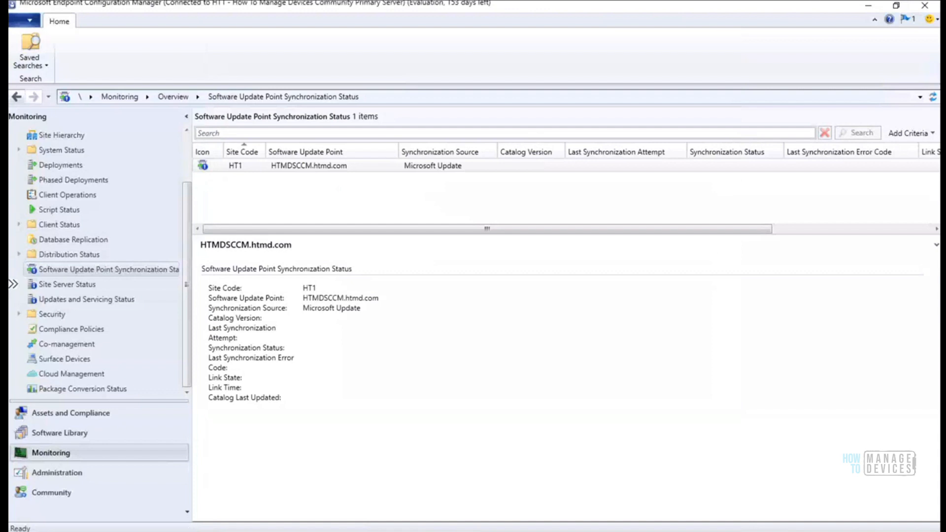
Check Site Server Status and Software Update Point Synchronization Status in the console
key(alt+Tab)
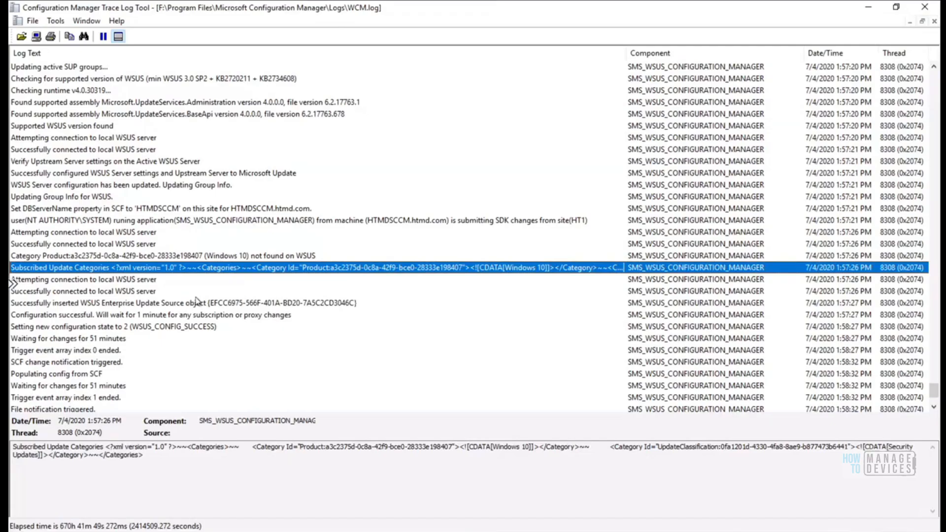
key(alt+Tab)
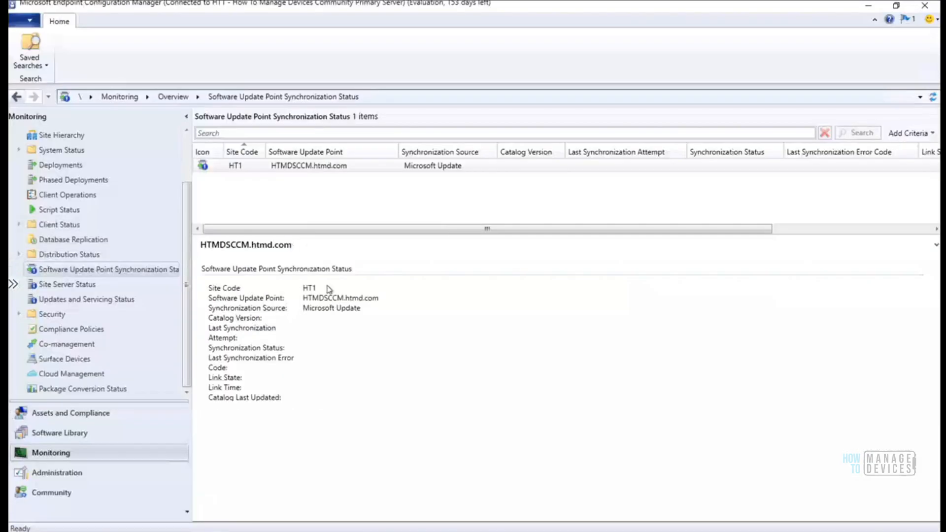
click(74, 284)
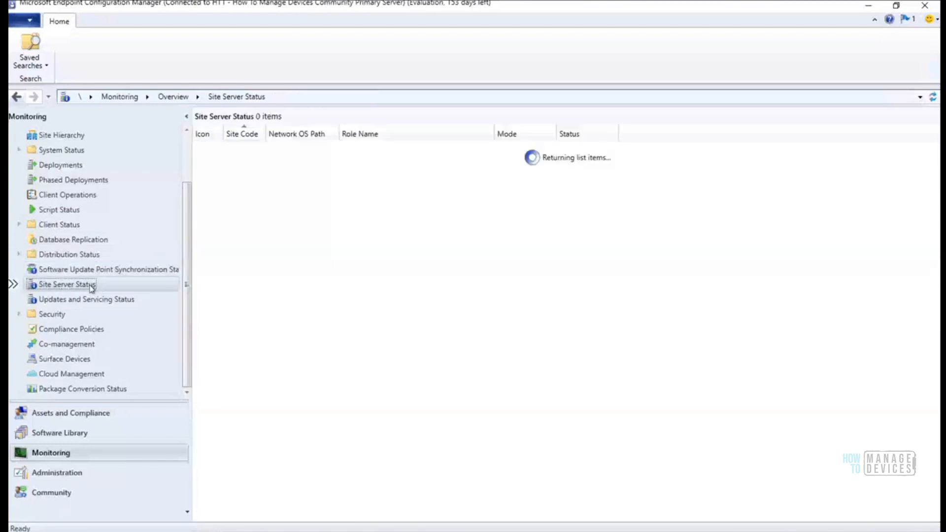
click(89, 272)
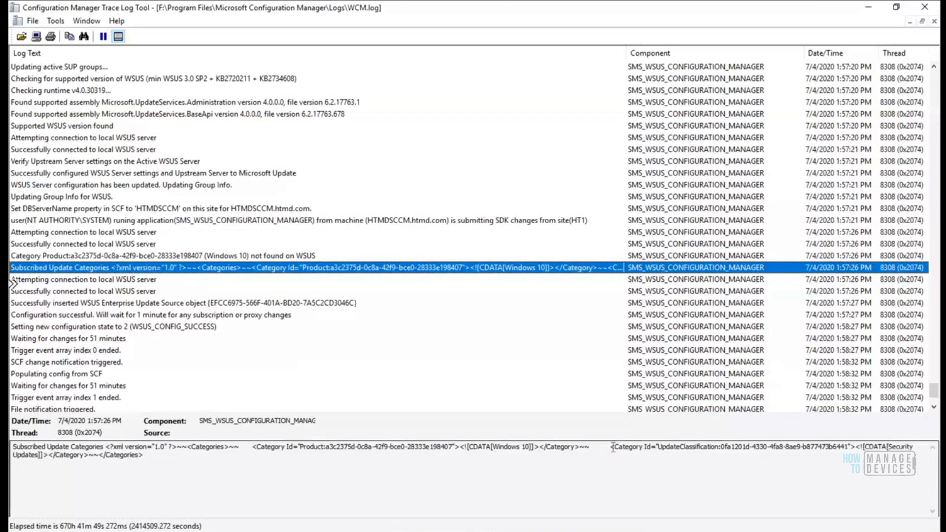
Select the Subscribed Update Categories entry and copy its XML Categories fragment
drag(612, 447, 631, 462)
click(139, 291)
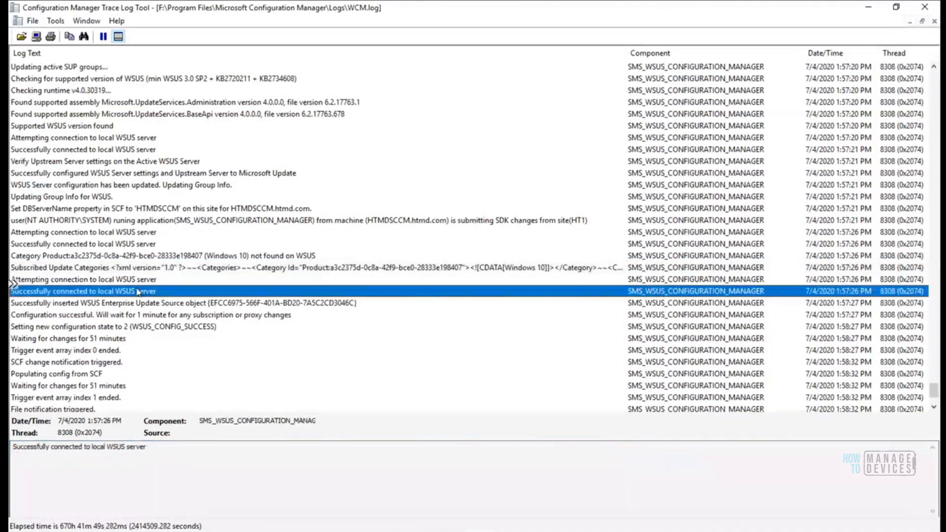
key(Down)
key(Down)
key(Down)
key(Down)
key(Down)
key(Down)
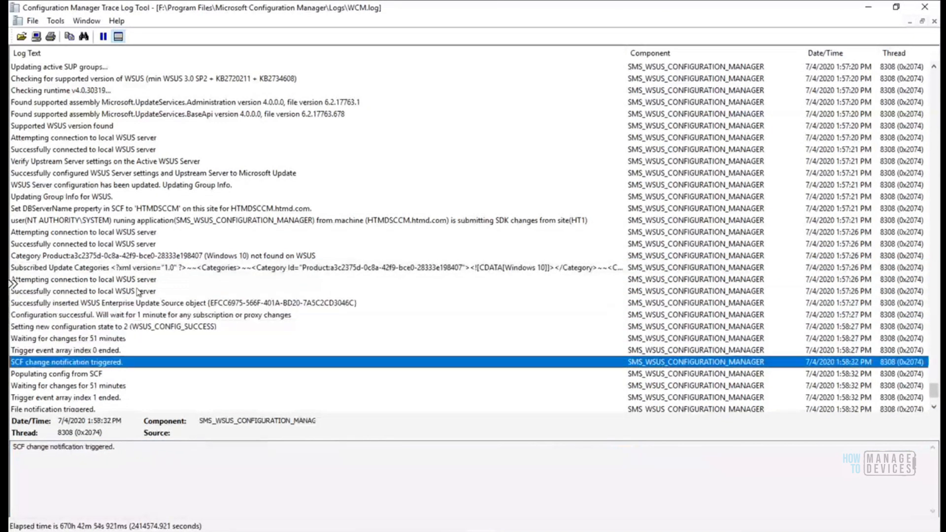
key(Up)
key(Up)
key(Up)
key(Up)
key(Up)
key(Up)
key(Up)
key(Up)
key(Up)
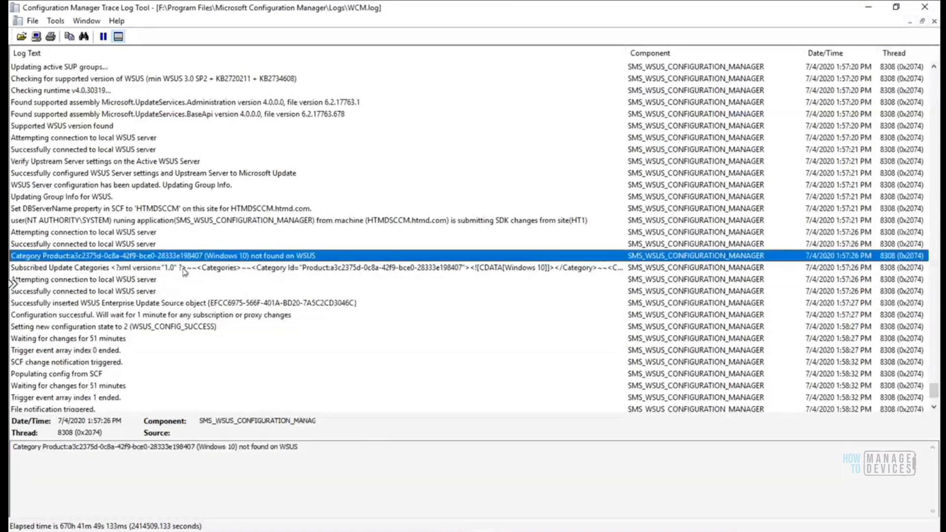
click(184, 271)
click(225, 447)
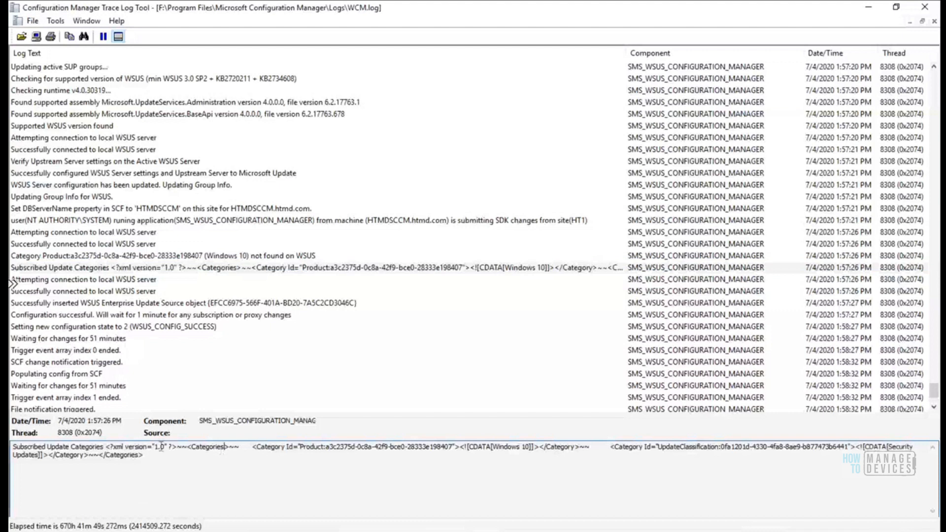
shift+click(124, 447)
key(ctrl+c)
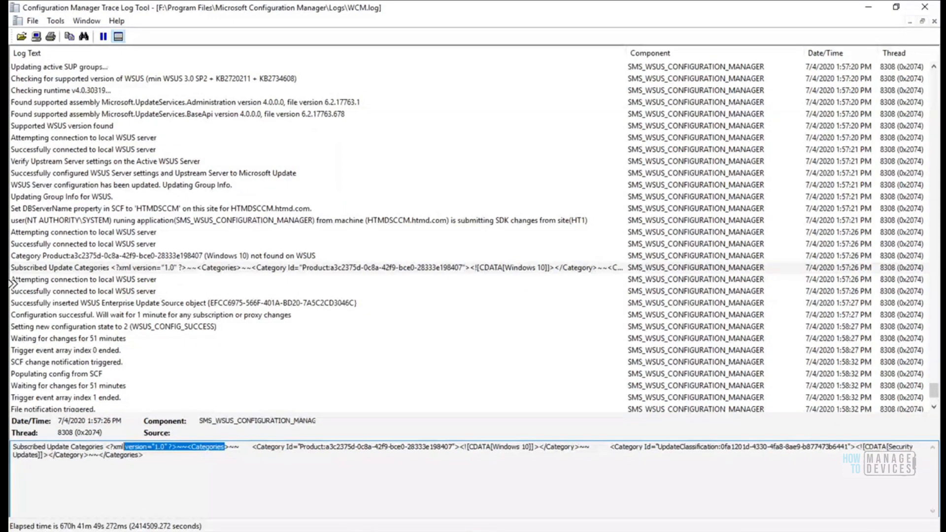
Launch Notepad from a command prompt, paste the categories fragment, and return to WCM.log
click(358, 531)
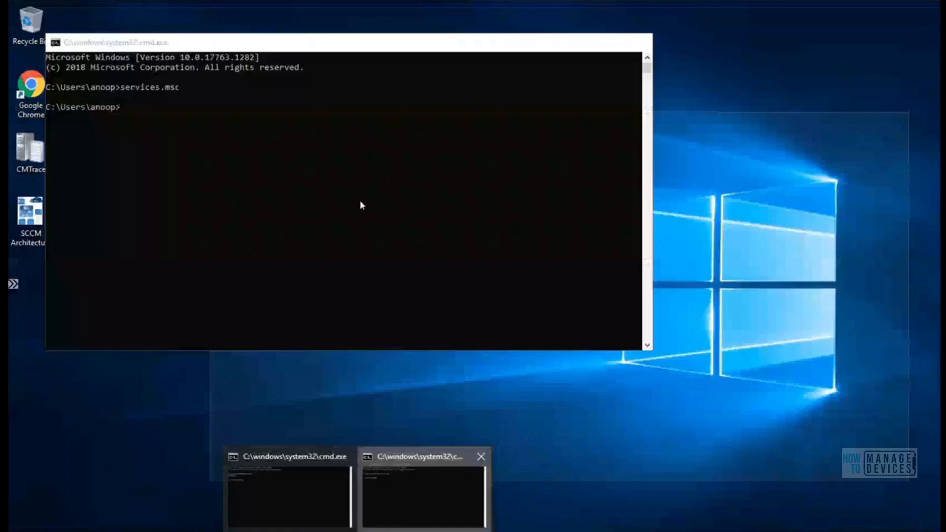
click(423, 495)
text(notepad)
key(Return)
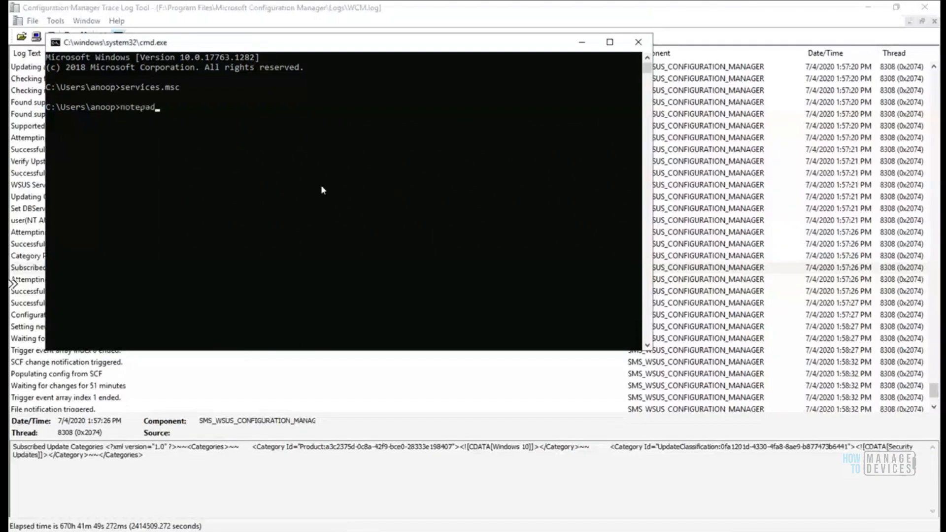
key(ctrl+v)
click(728, 106)
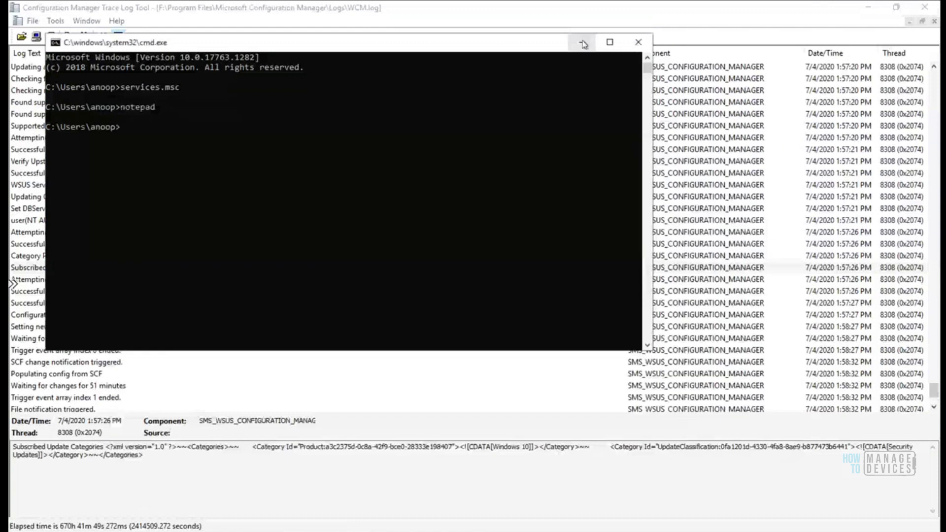
click(583, 43)
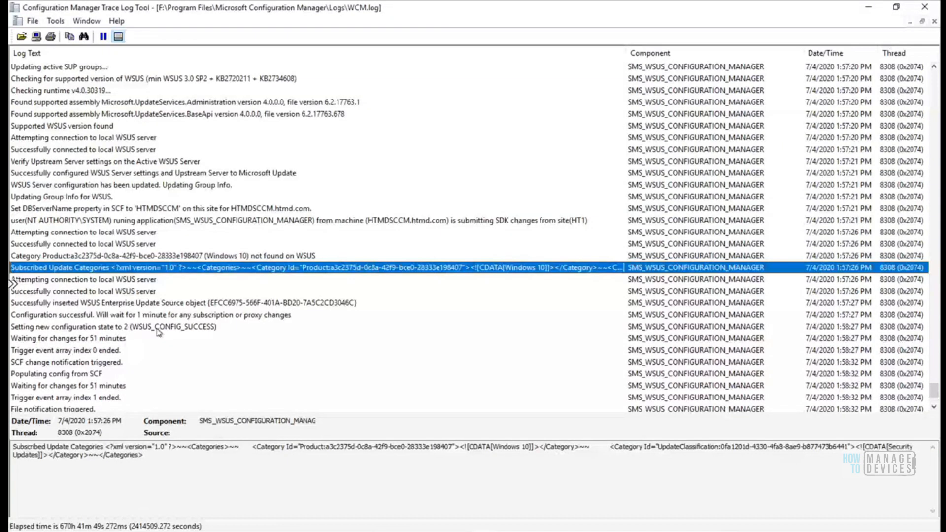
Step through the WSUS configuration entries up to the successful connection, then close WCM.log
click(158, 327)
click(142, 303)
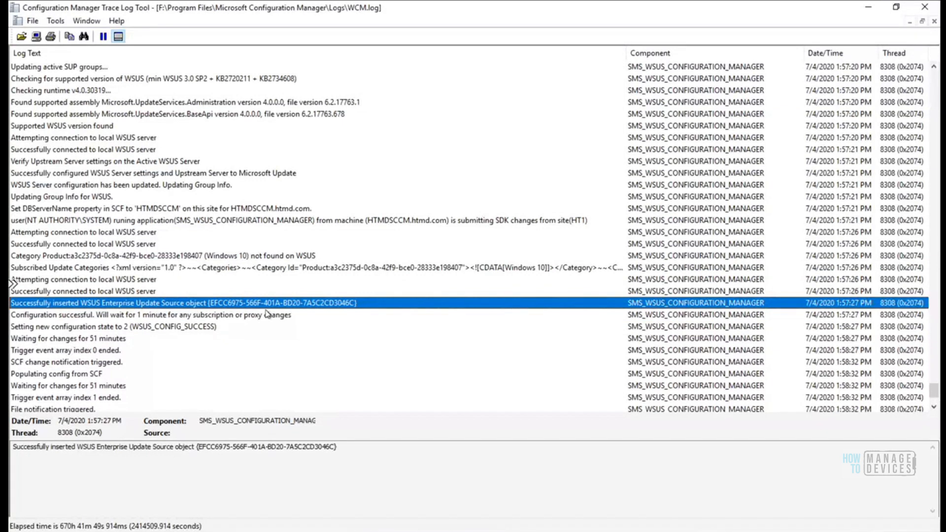
key(Down)
key(Down)
key(Down)
key(Down)
key(Down)
key(Down)
key(Down)
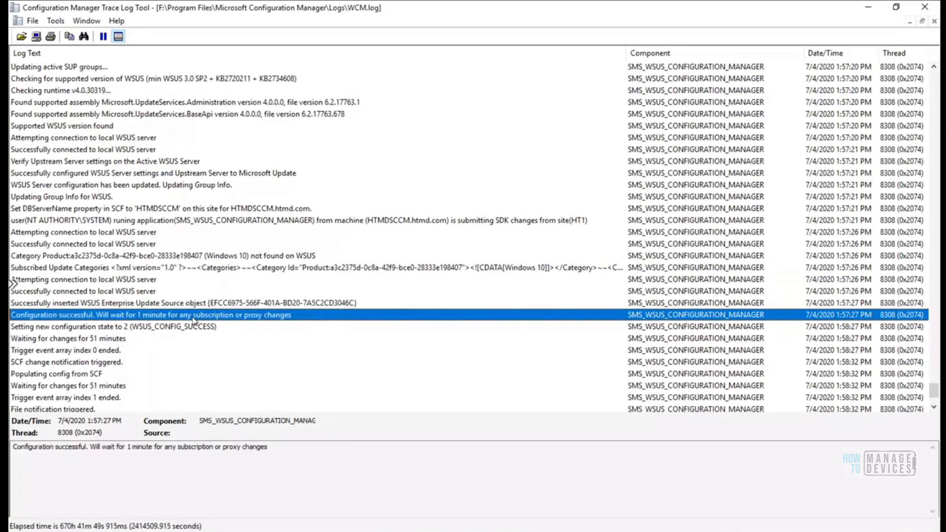
key(Down)
key(Down)
key(Down)
key(Down)
key(Down)
key(Down)
key(Down)
key(Down)
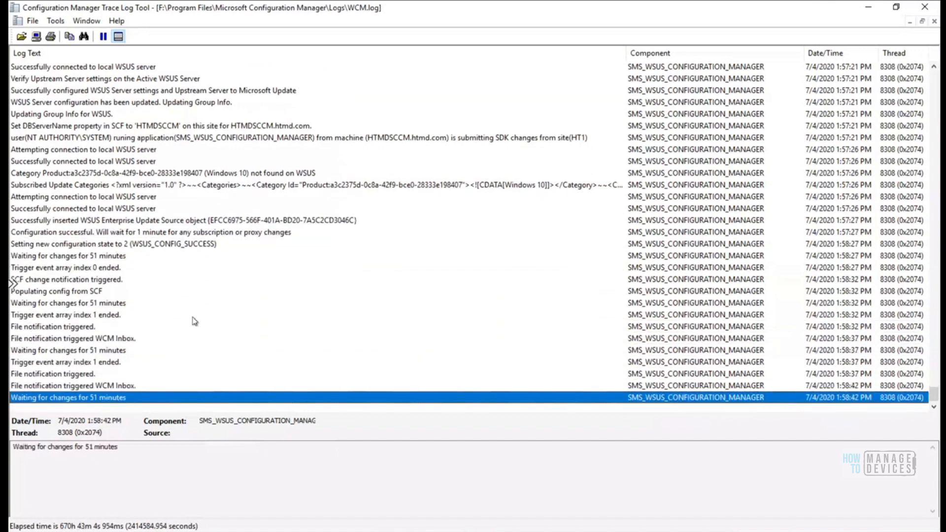
key(Up)
key(Up)
key(Up)
key(Up)
key(Up)
key(Up)
key(Up)
key(Up)
key(Up)
key(Up)
key(Up)
key(Up)
key(Up)
key(Up)
key(Up)
key(Up)
key(Up)
key(Up)
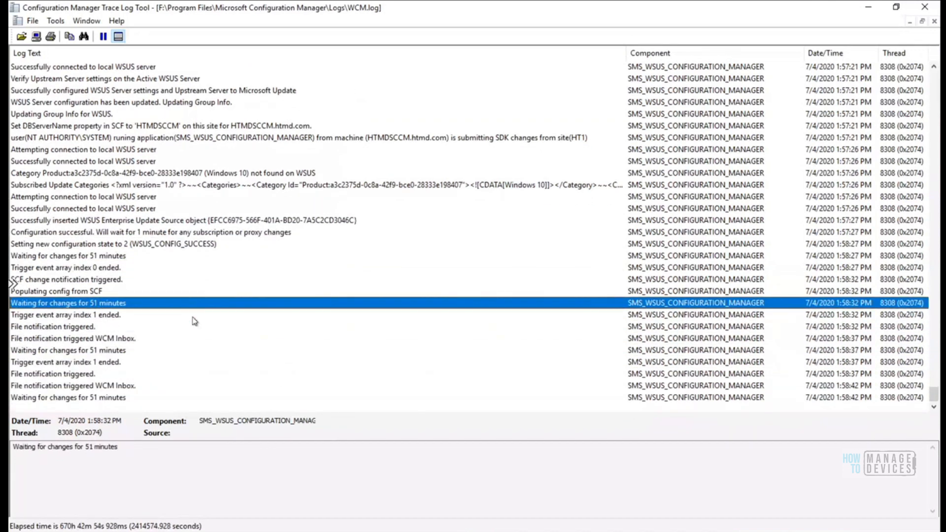
key(Up)
key(Up)
key(Up)
key(Up)
key(Up)
key(Up)
key(Up)
key(Up)
key(Up)
key(Up)
key(Up)
key(Up)
key(Up)
key(Up)
key(Up)
key(Up)
key(Up)
key(Up)
key(Up)
key(Up)
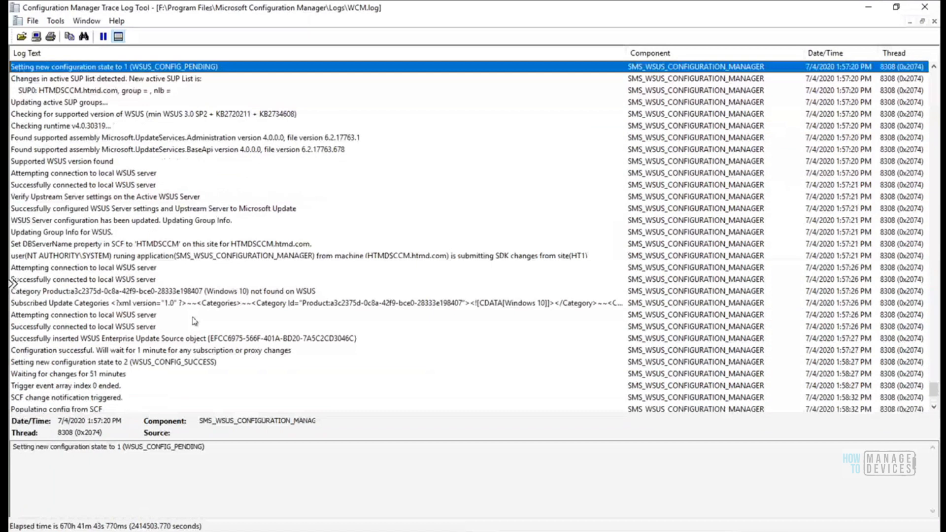
key(Down)
key(Down)
key(Down)
key(Down)
key(Down)
key(Down)
key(Down)
key(Down)
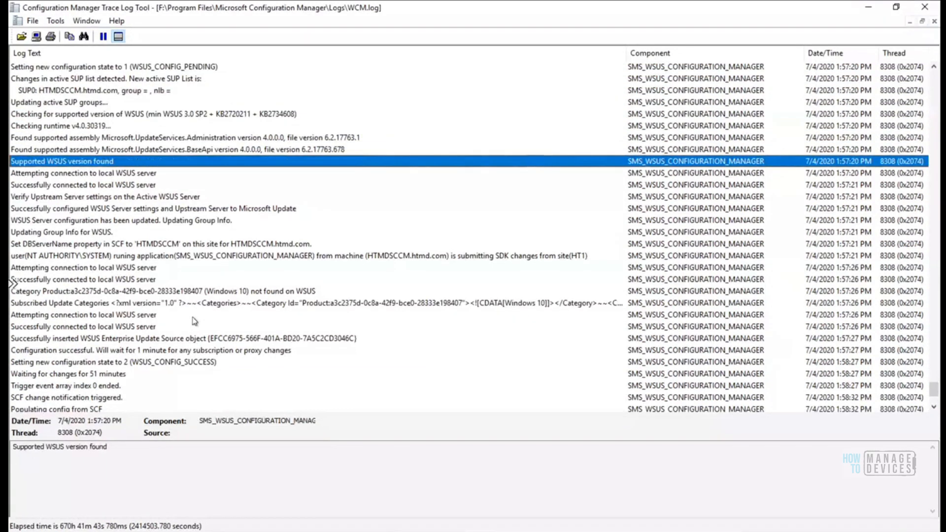
key(Down)
key(Down)
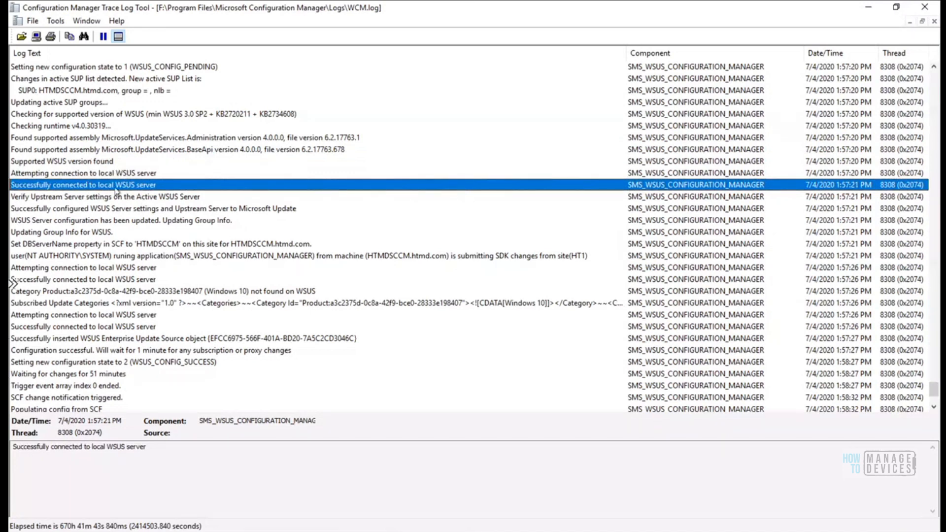
click(925, 7)
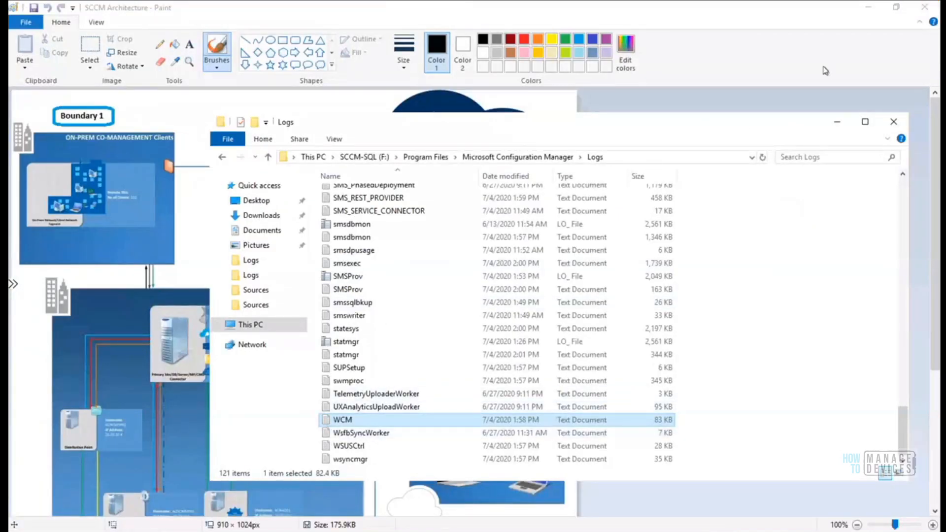
Open WSUSCtrl.log in the Trace Log Tool, maximize it, and select the database connection check message
right_click(358, 449)
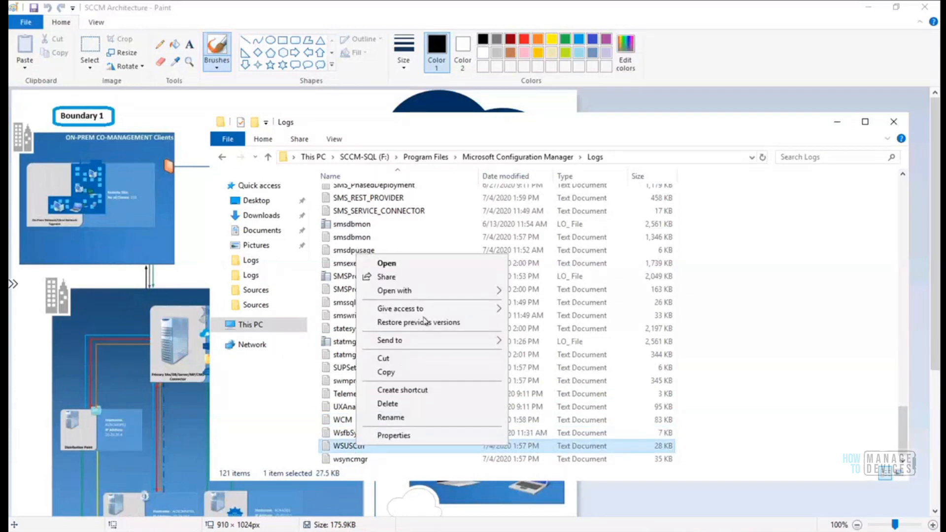
mouse_move(490, 292)
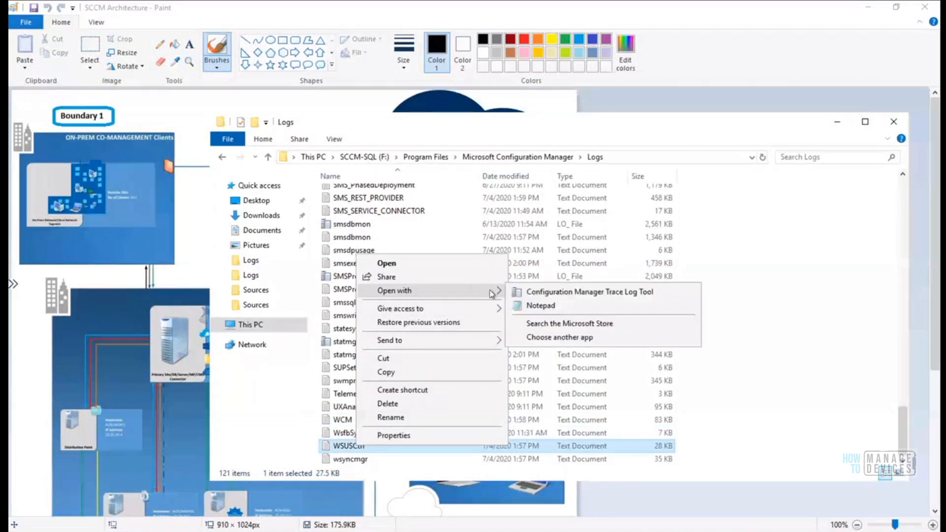
click(556, 292)
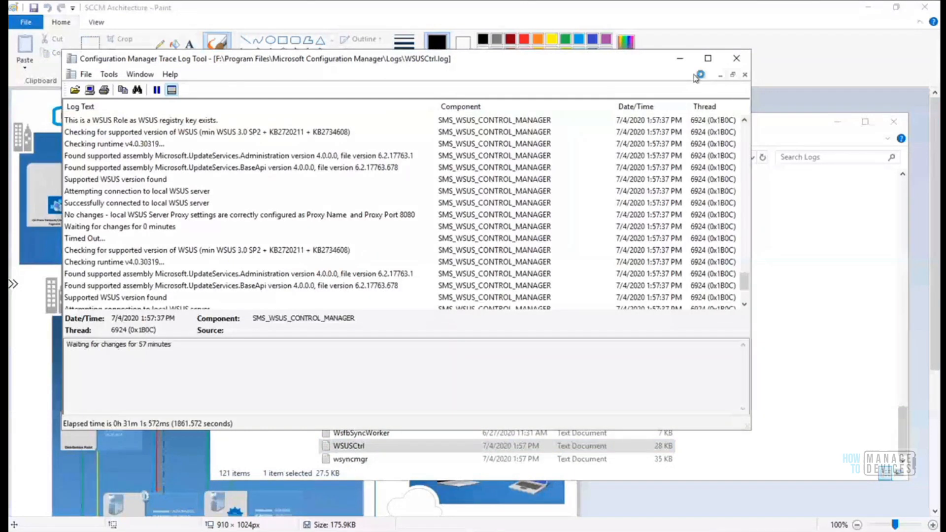
click(708, 58)
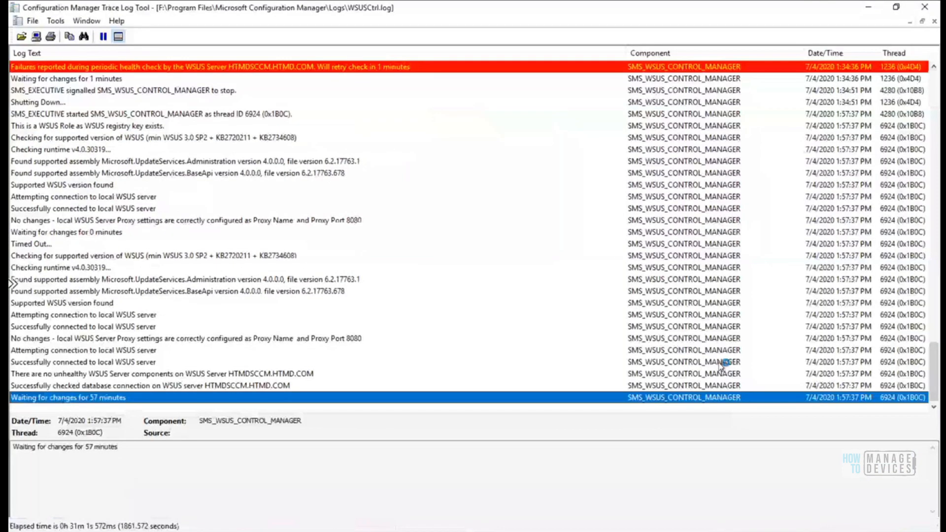
click(111, 386)
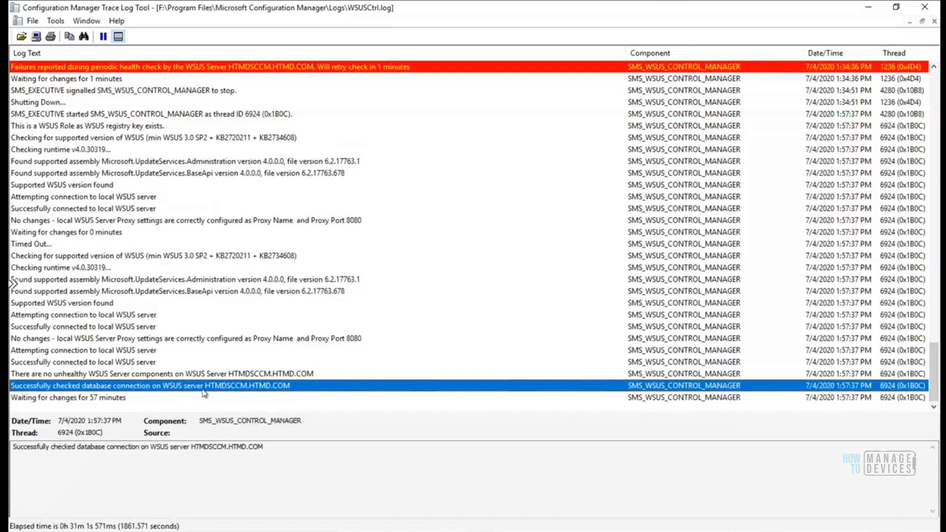
drag(265, 447, 12, 445)
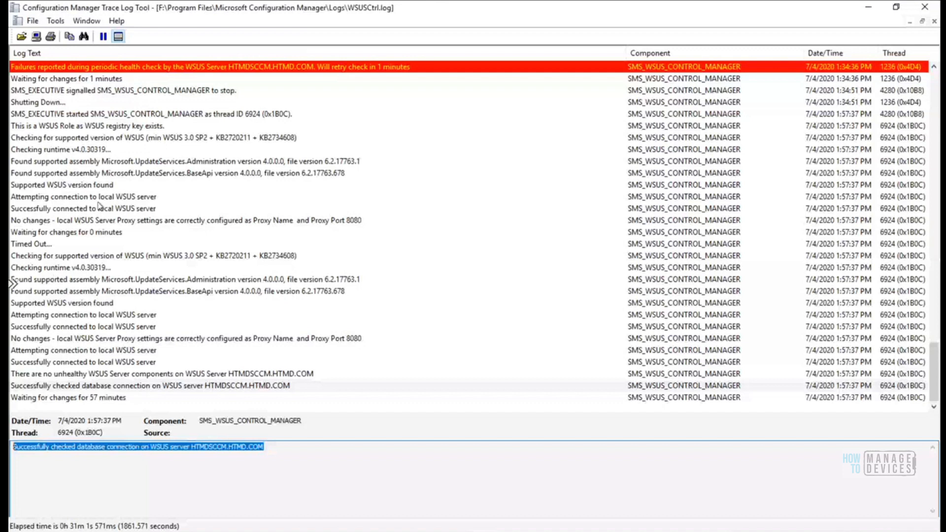
Review the health check, SMS_EXECUTIVE stop and WSUS version entries, then minimize the log
click(833, 68)
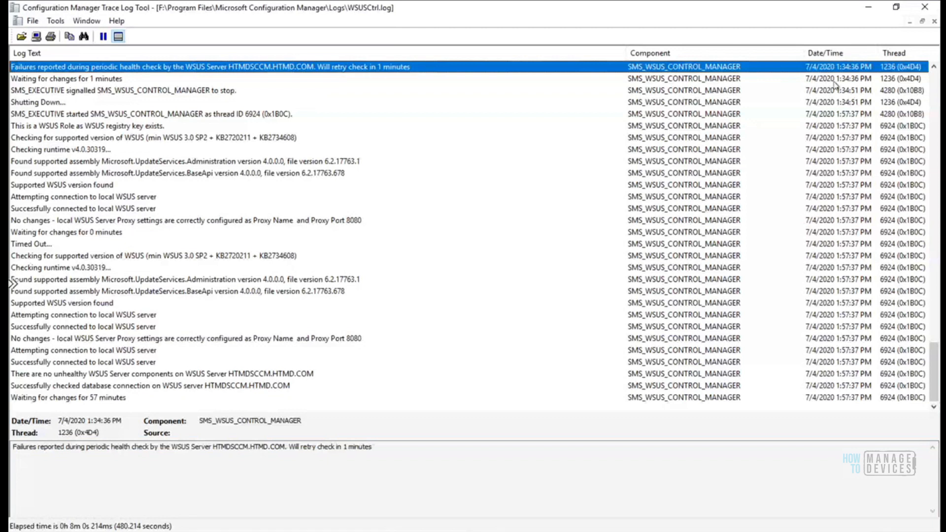
click(853, 81)
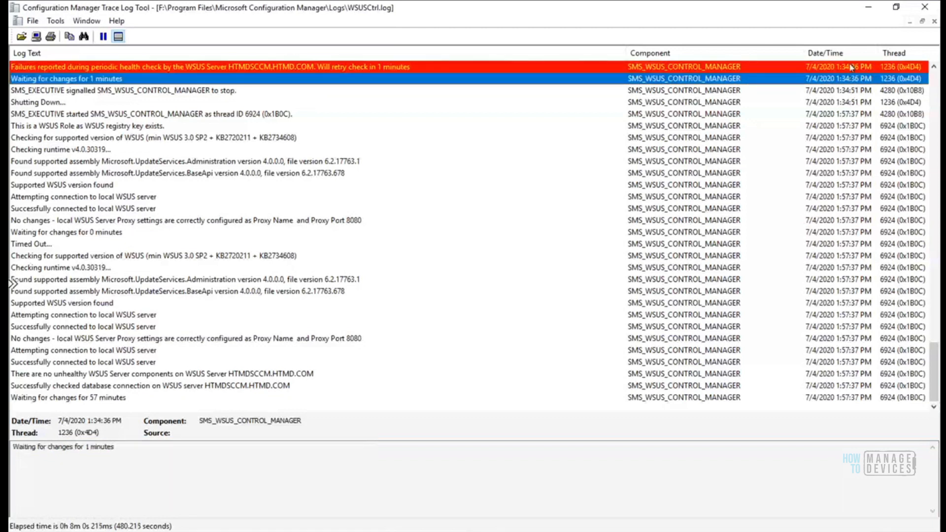
click(849, 91)
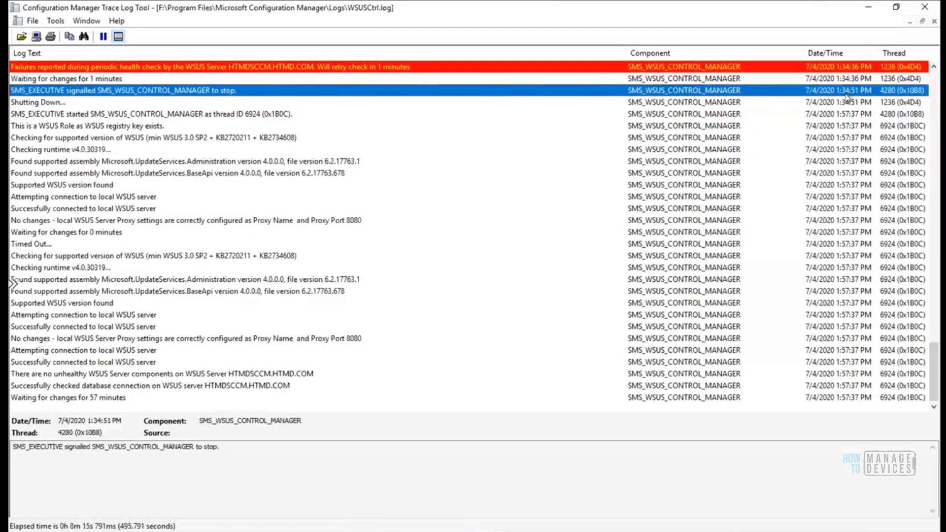
click(835, 139)
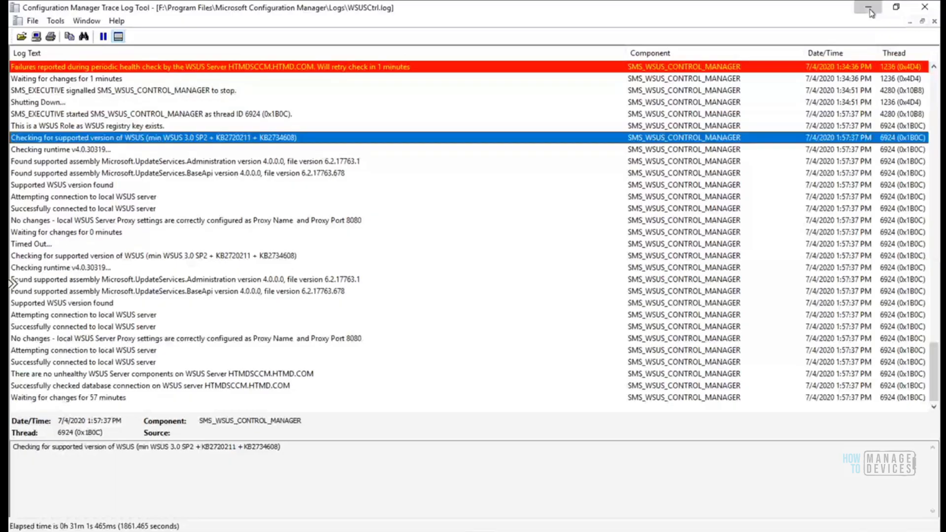
click(869, 9)
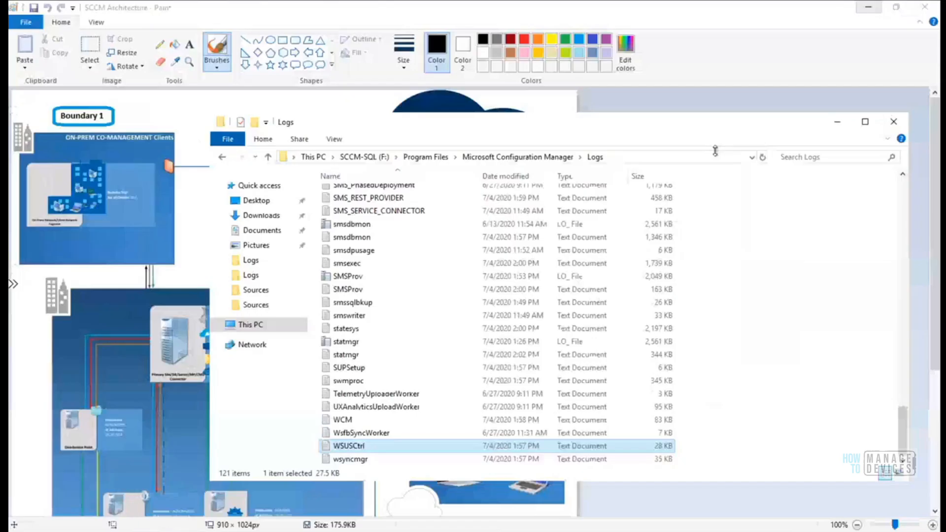
Open wsyncmgr.log with the Configuration Manager Trace Log Tool
click(350, 460)
right_click(364, 462)
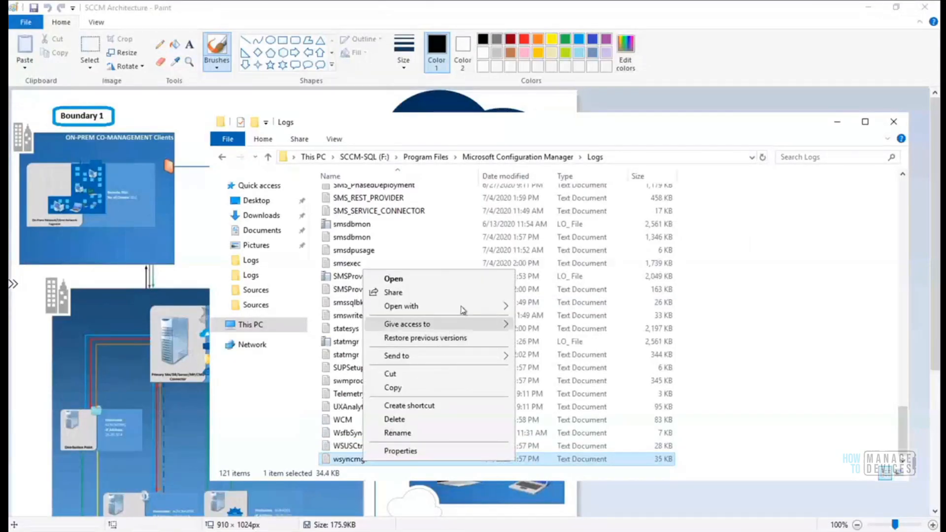
mouse_move(463, 307)
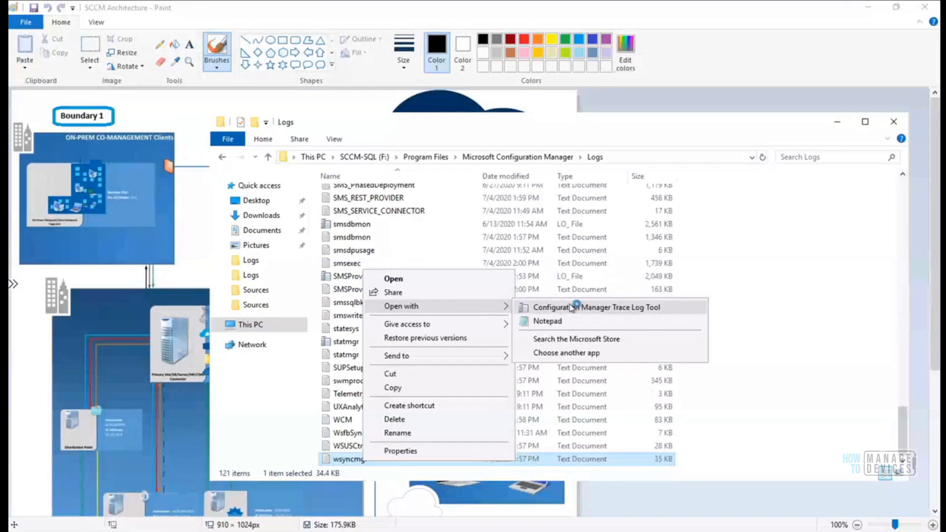
click(572, 307)
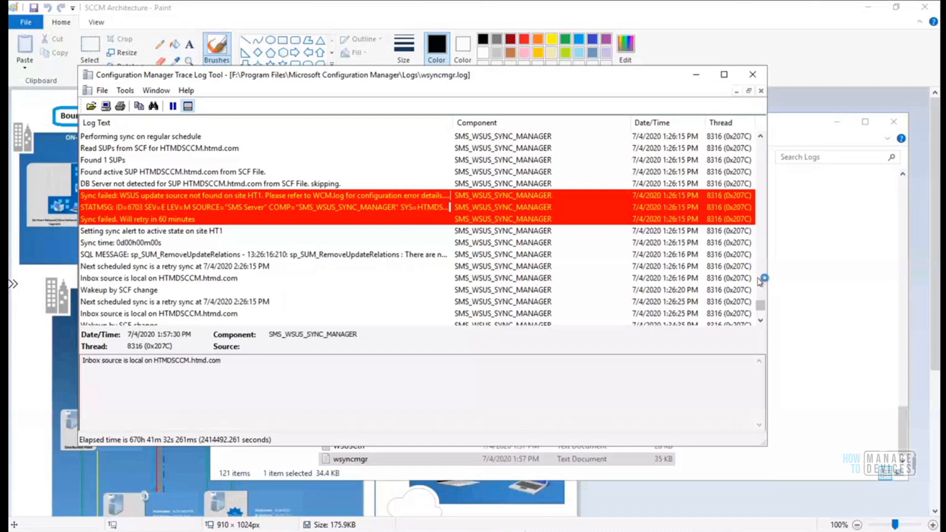
Inspect the SQL message, 'DB Server not detected' and red 'Sync failed' entries in wsyncmgr.log
click(760, 321)
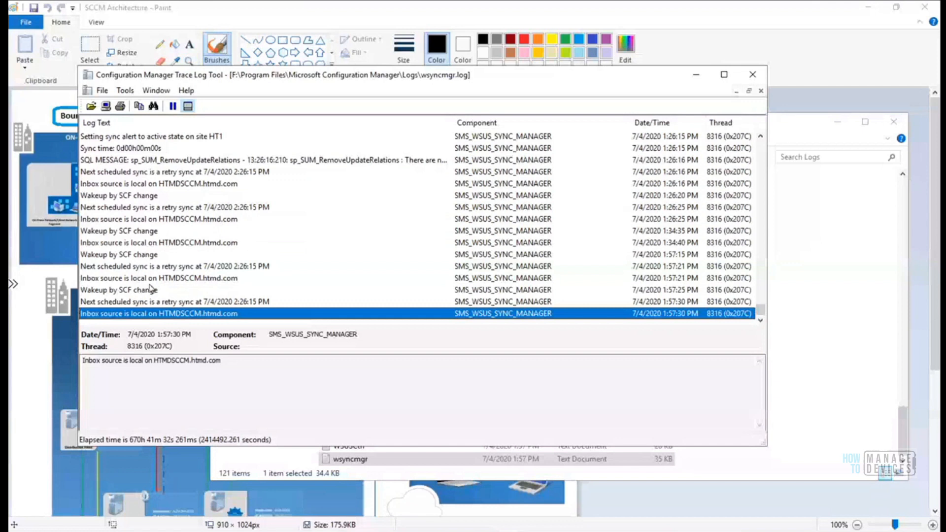
click(203, 160)
click(203, 168)
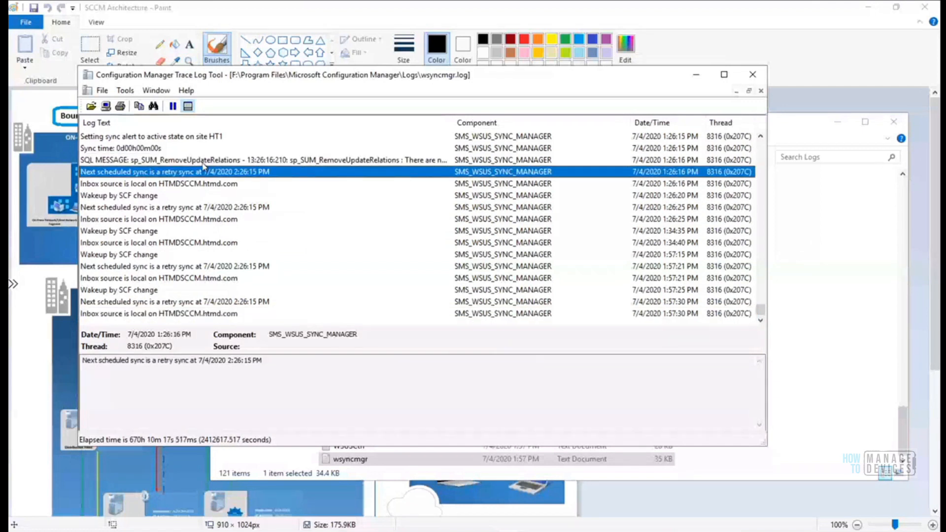
key(Up)
key(Up)
key(Up)
key(Up)
key(Up)
key(Up)
key(Up)
key(Up)
key(Up)
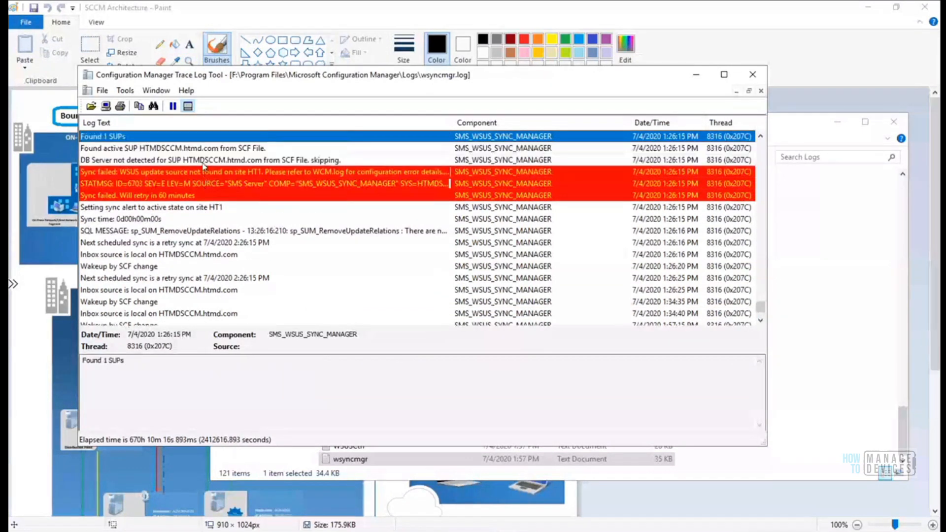
key(Down)
key(Down)
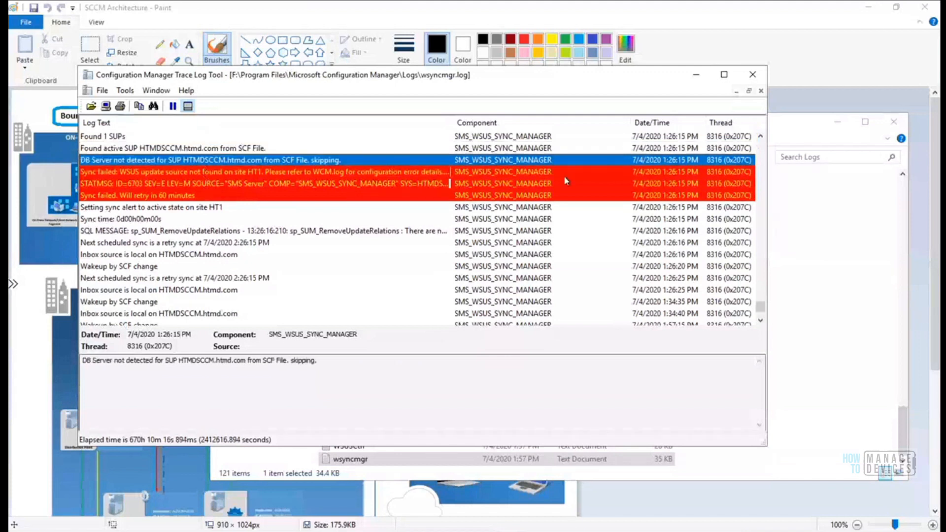
click(680, 174)
click(685, 207)
click(706, 314)
click(760, 320)
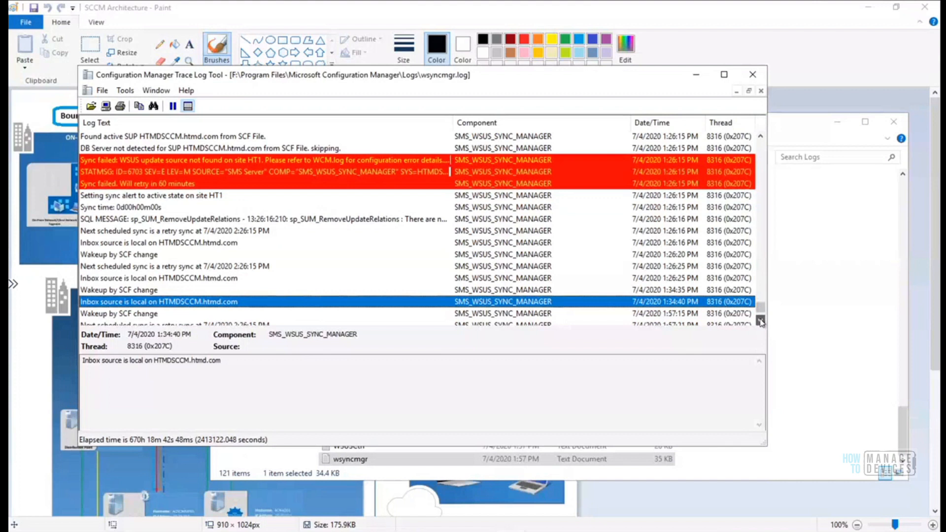
scroll(760, 320, down, 2)
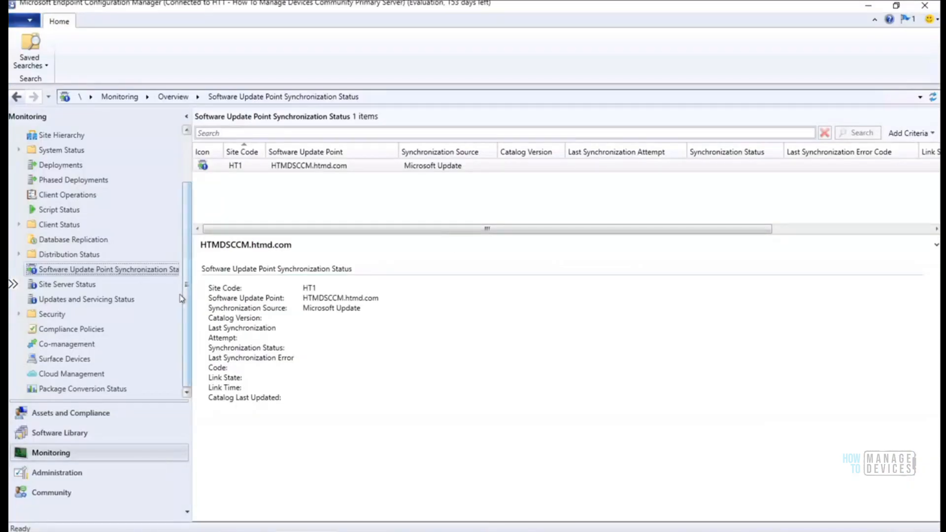
Go to Software Library > All Software Updates and check the latest wsyncmgr log entry
click(79, 435)
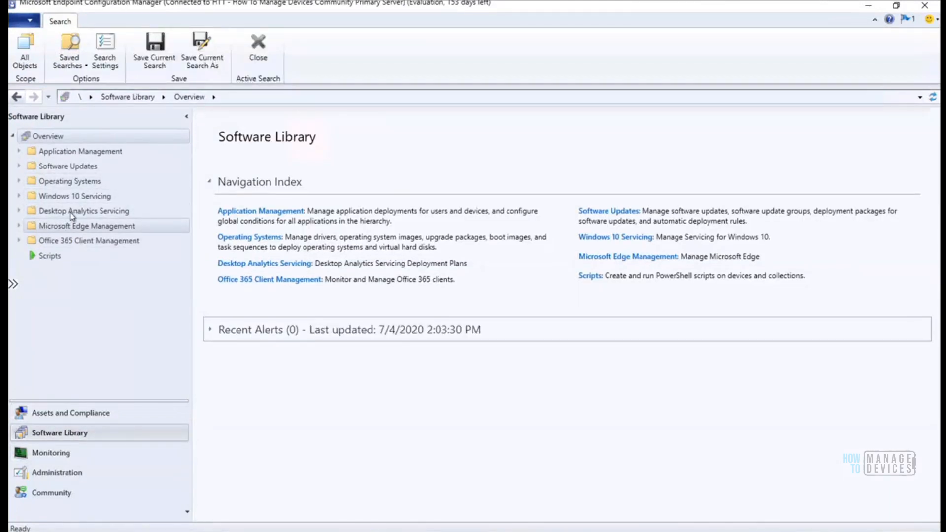
click(22, 169)
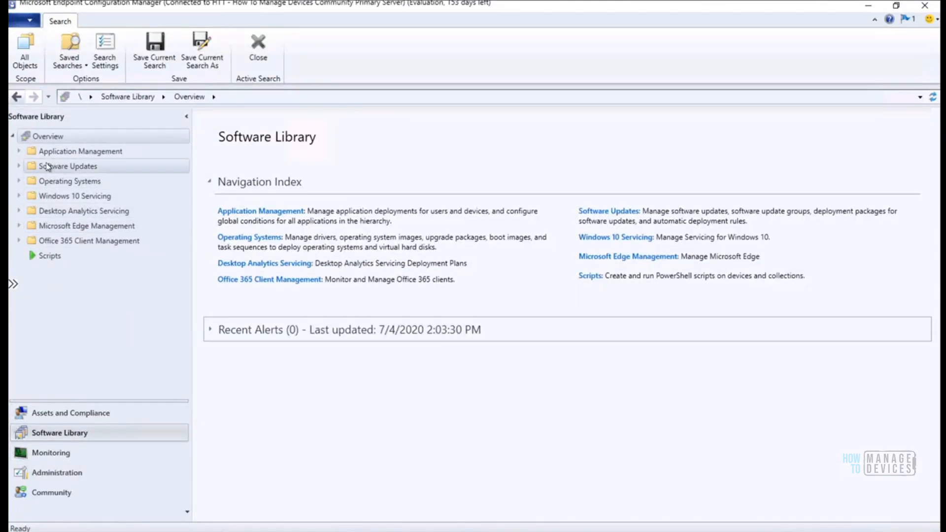
click(18, 167)
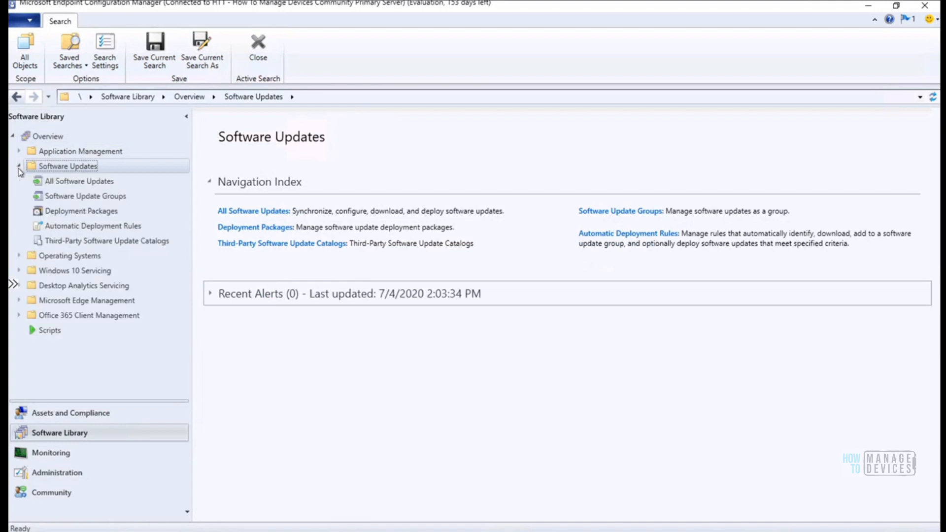
click(69, 187)
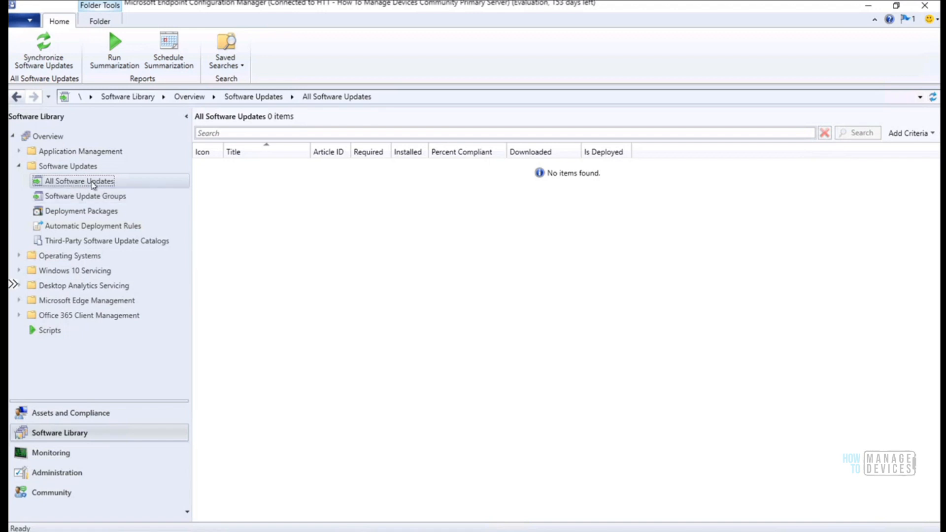
right_click(92, 183)
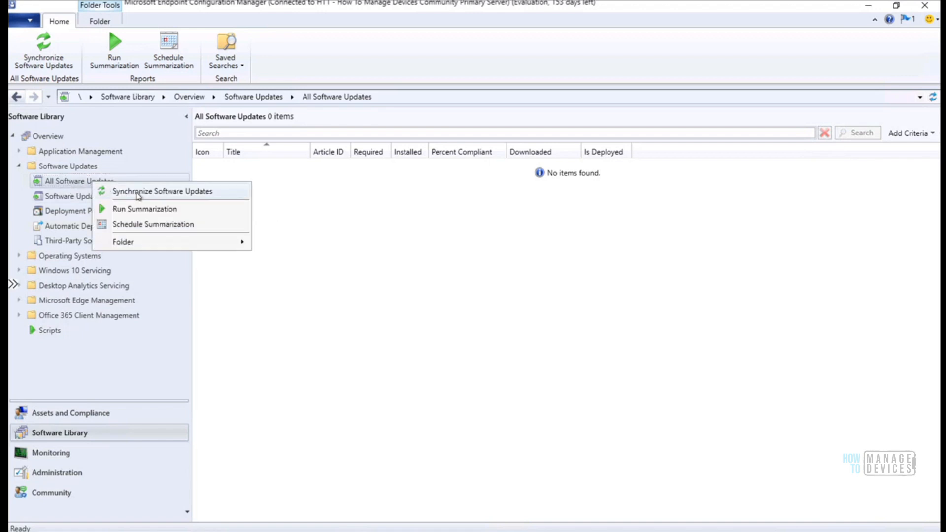
key(Escape)
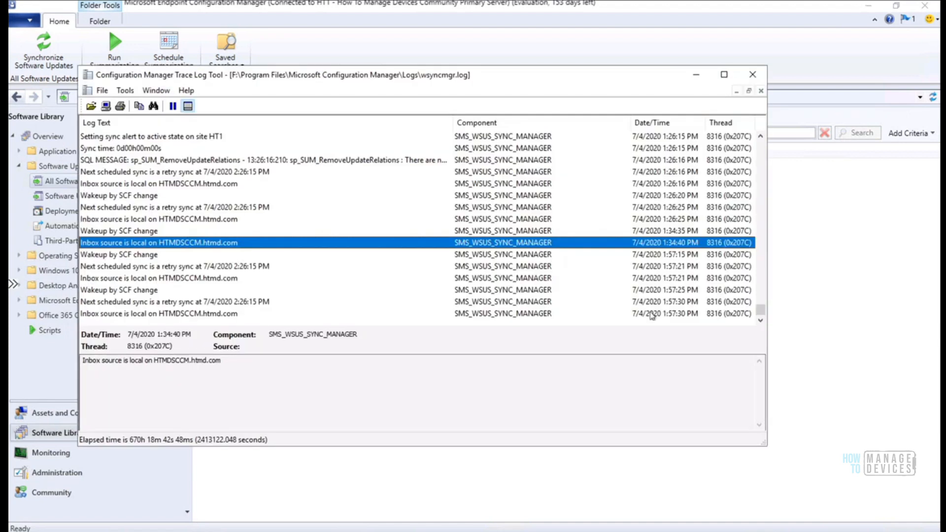
click(652, 313)
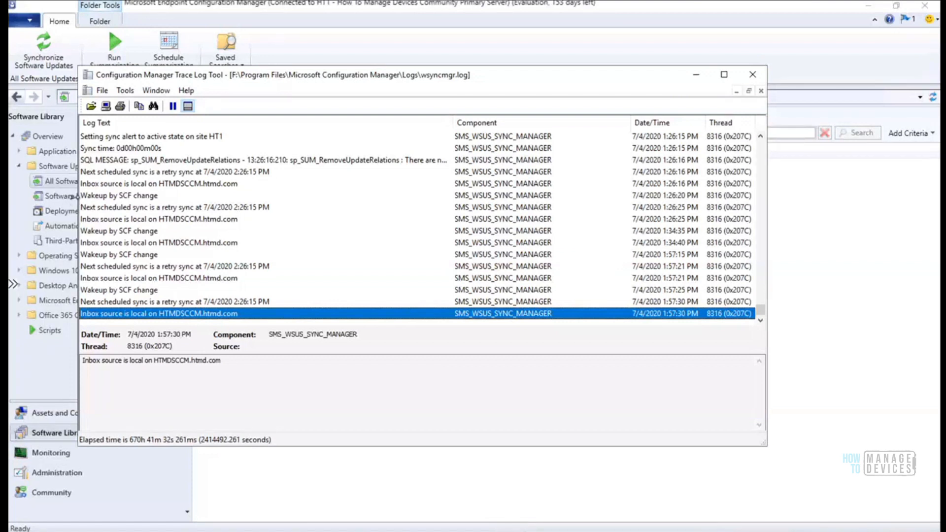
Trigger Synchronize Software Updates site-wide, confirm with Yes, and minimize the console to show the log
drag(74, 197, 317, 180)
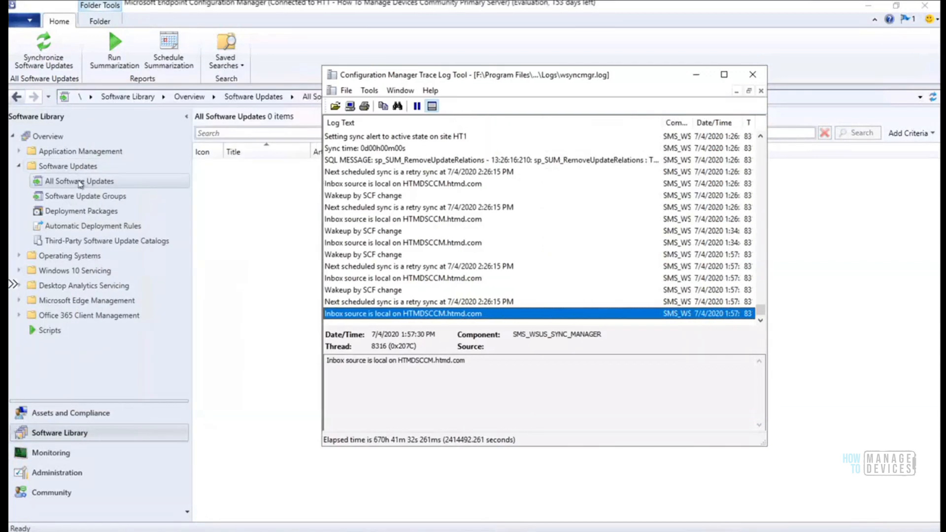
click(79, 183)
right_click(79, 182)
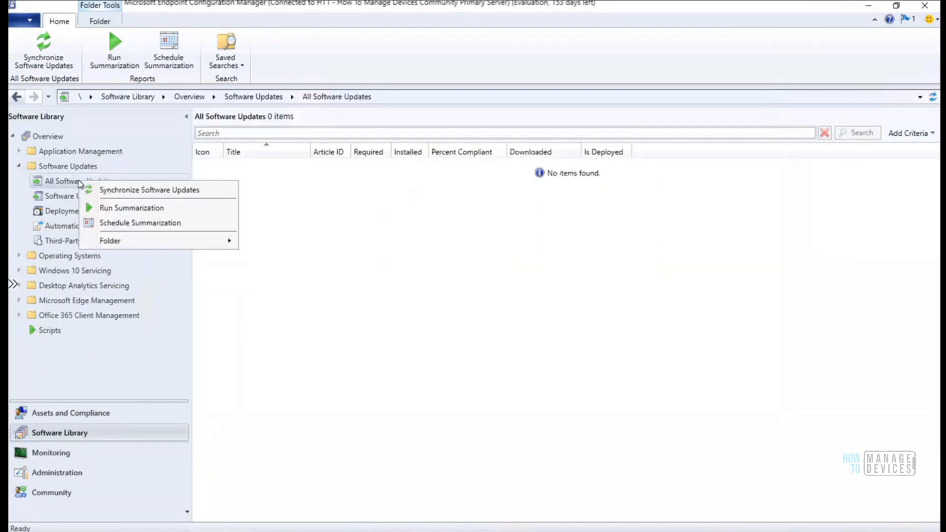
click(129, 193)
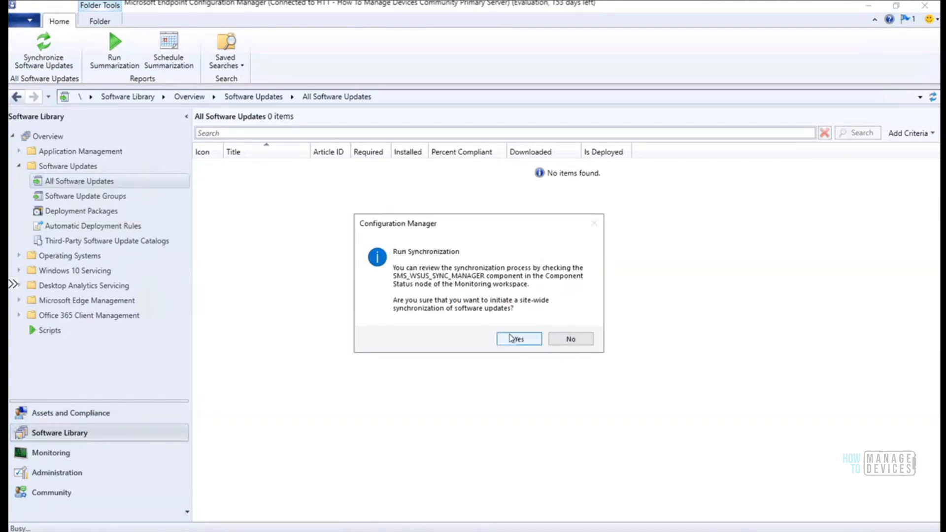
click(510, 338)
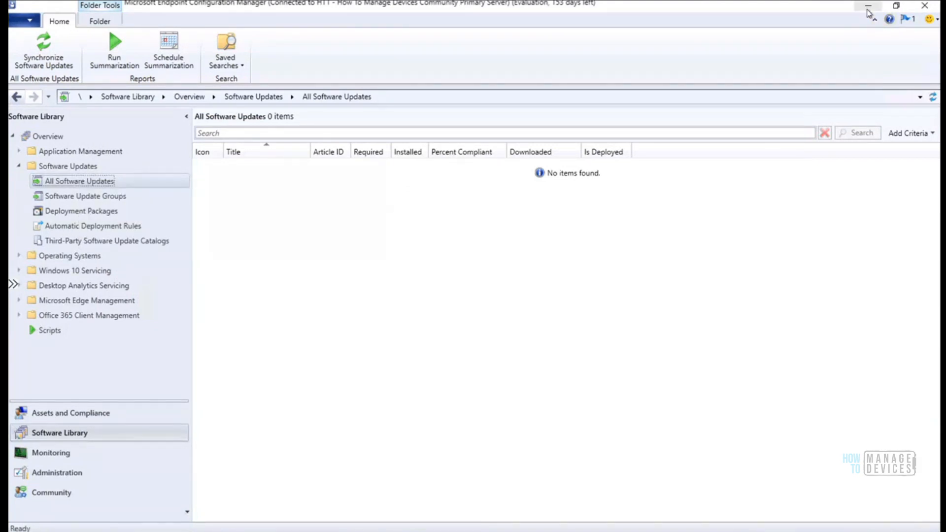
click(868, 9)
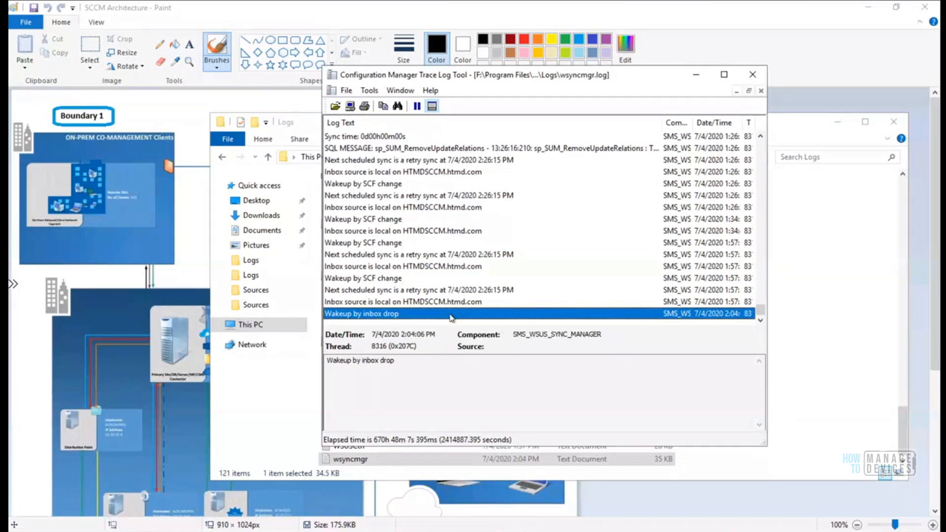
Maximize the CMTrace window to follow the new wsyncmgr.log sync entries
click(724, 75)
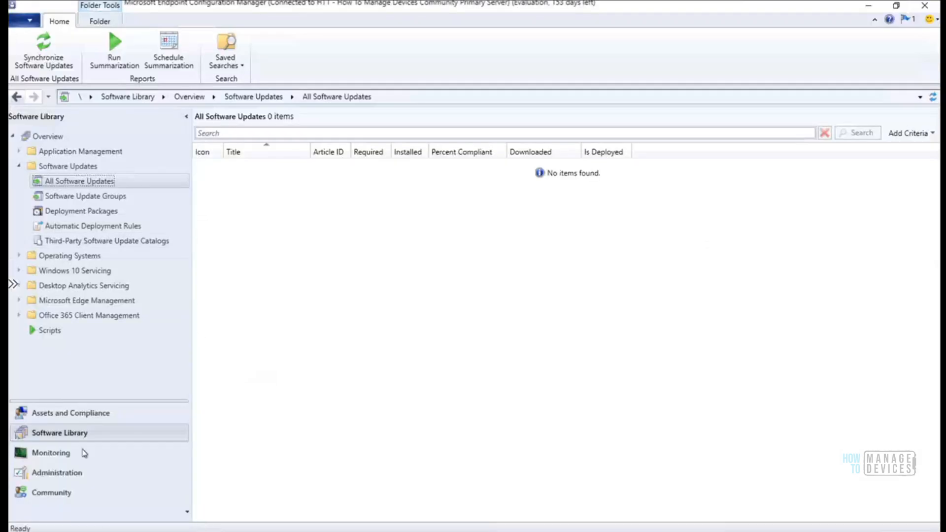
Open Software Update Point properties from Administration > Sites > Configure Site Components
click(66, 476)
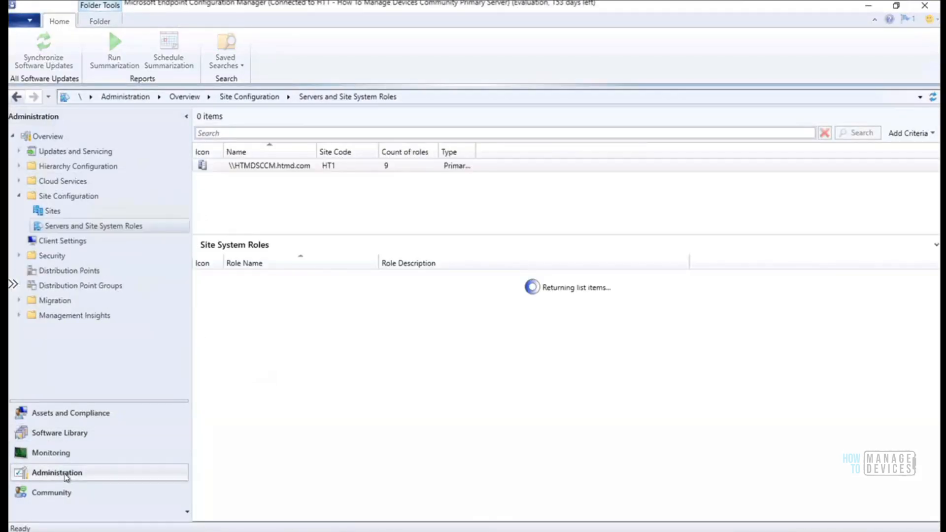
click(51, 212)
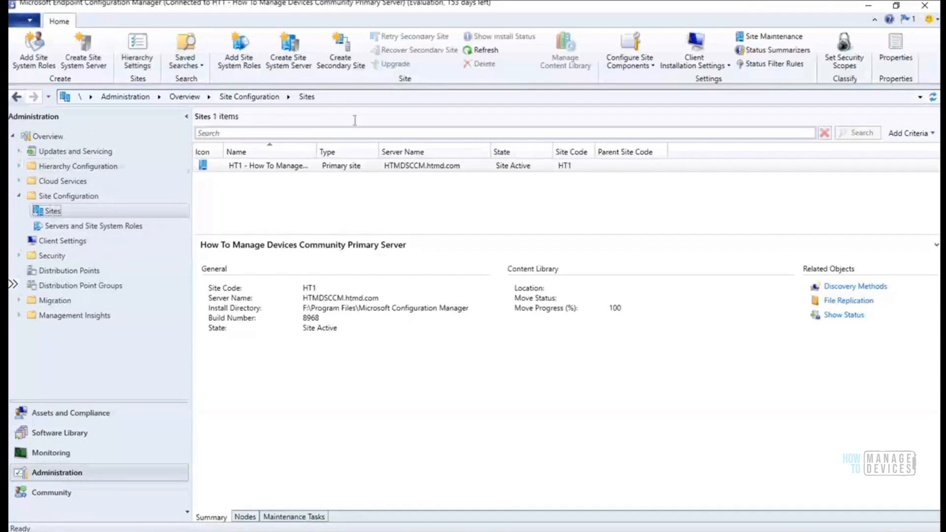
click(650, 67)
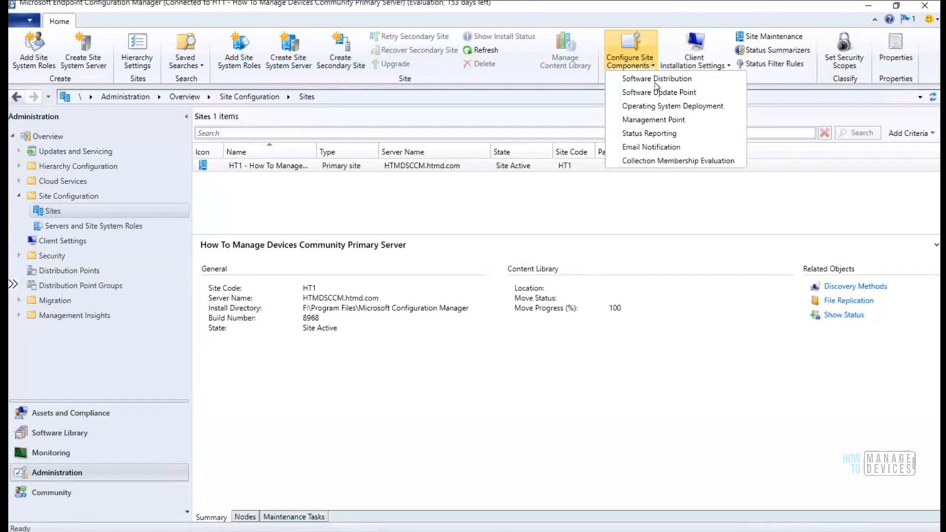
click(666, 95)
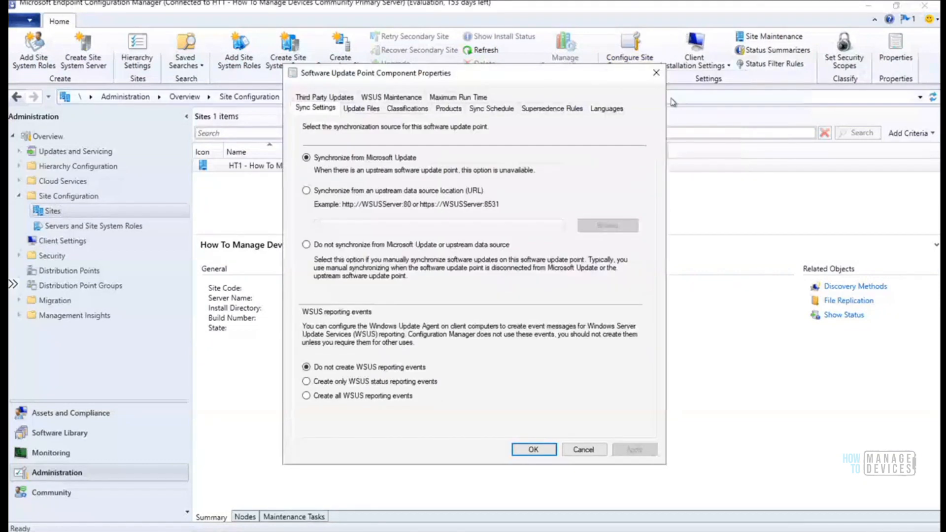
drag(454, 81, 569, 104)
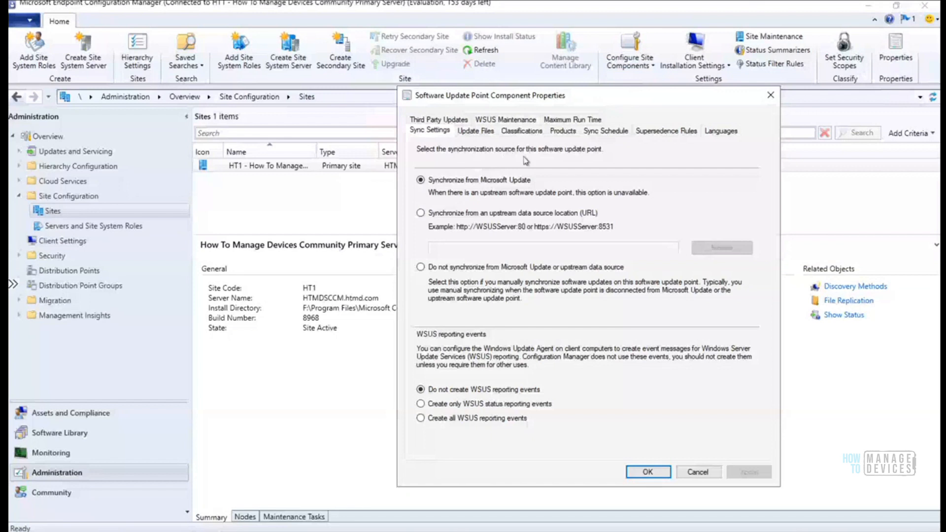
Review the Languages, Supersedence, Sync Schedule and Products tabs, uncheck Windows 10, and save
click(722, 132)
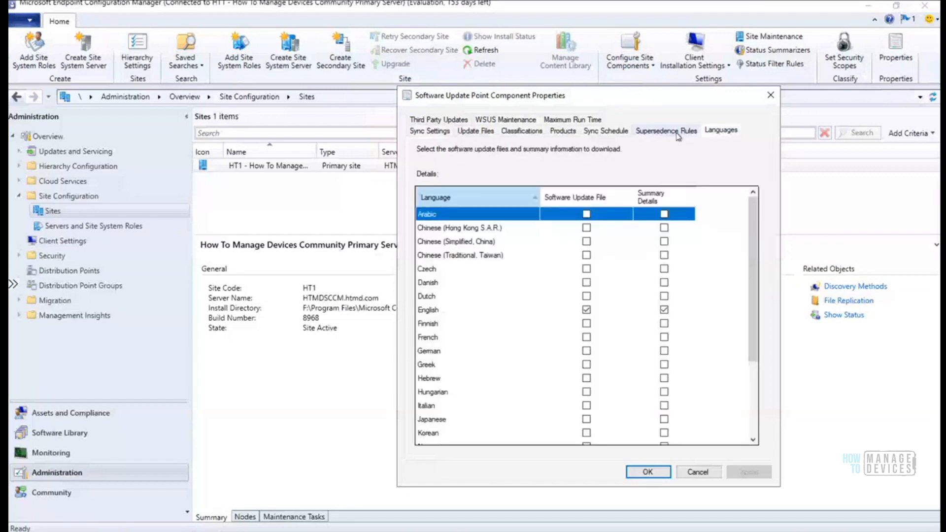
click(666, 132)
click(611, 132)
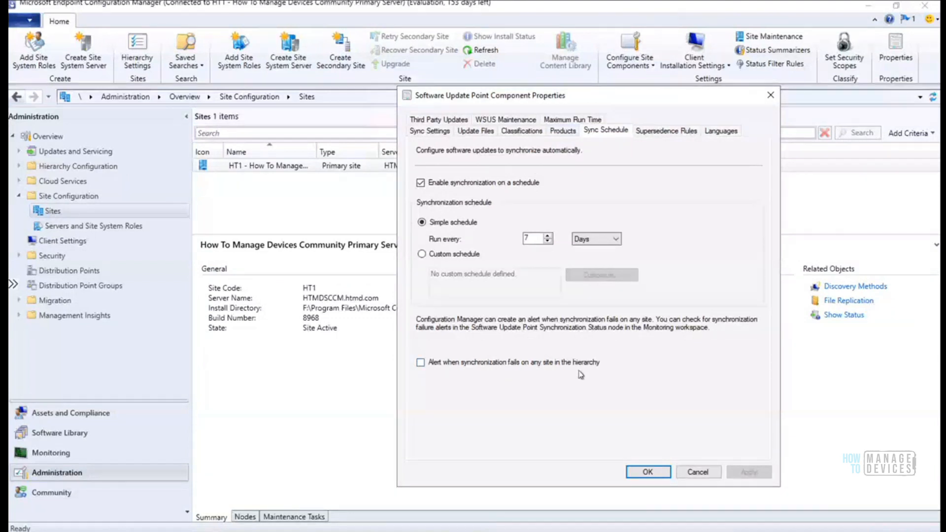
click(563, 132)
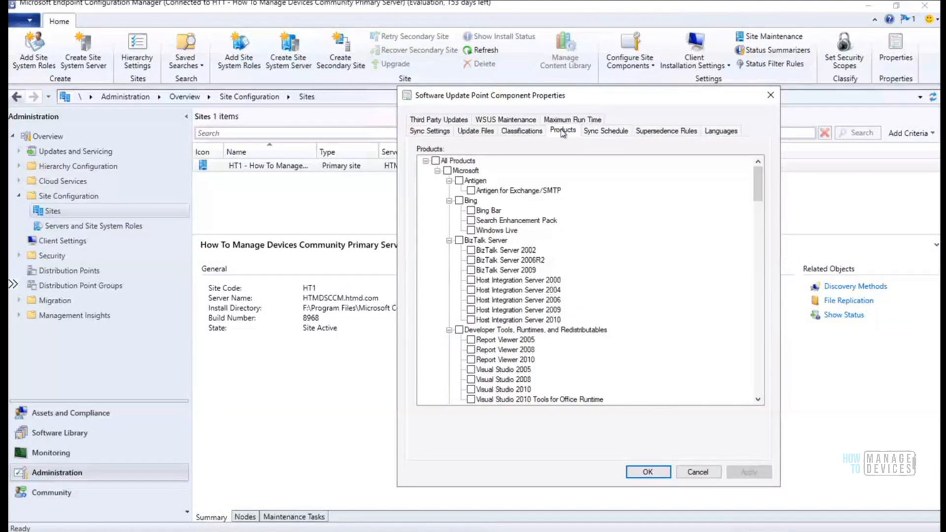
drag(759, 188, 734, 348)
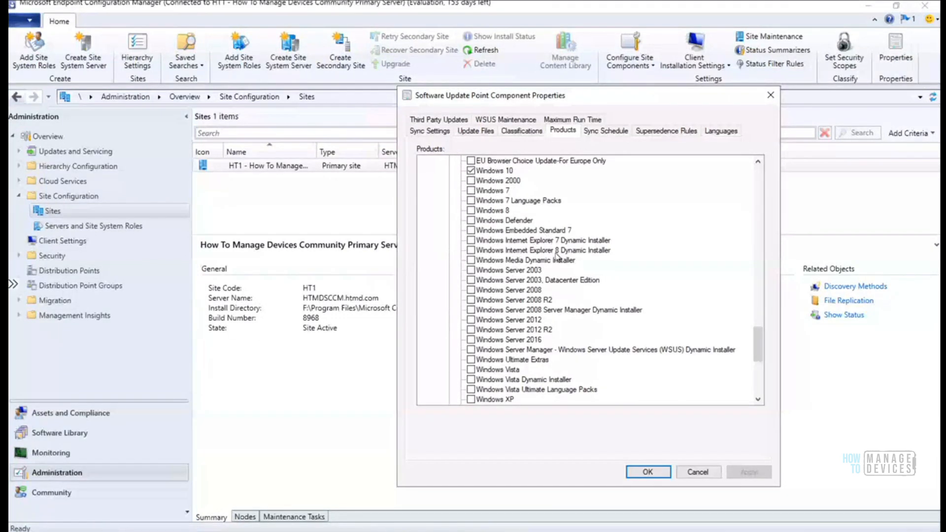
drag(758, 357, 759, 336)
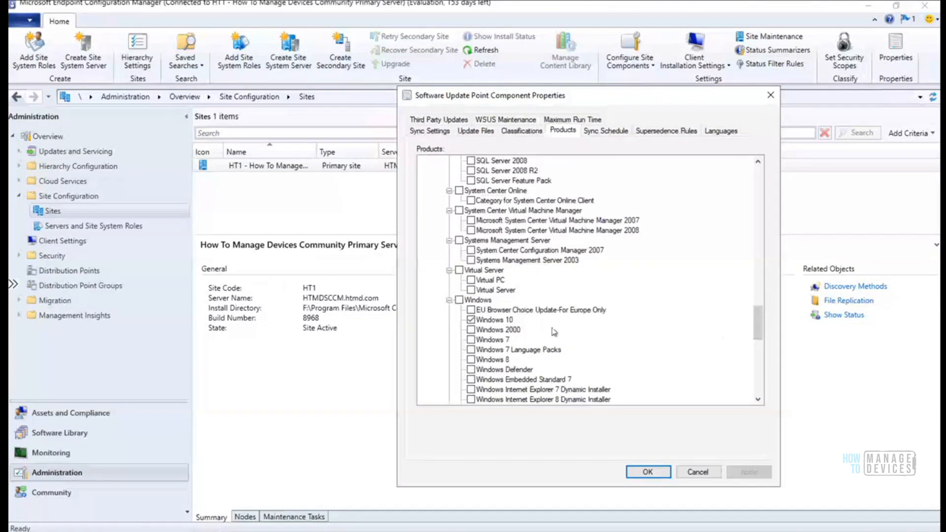
click(471, 320)
click(643, 473)
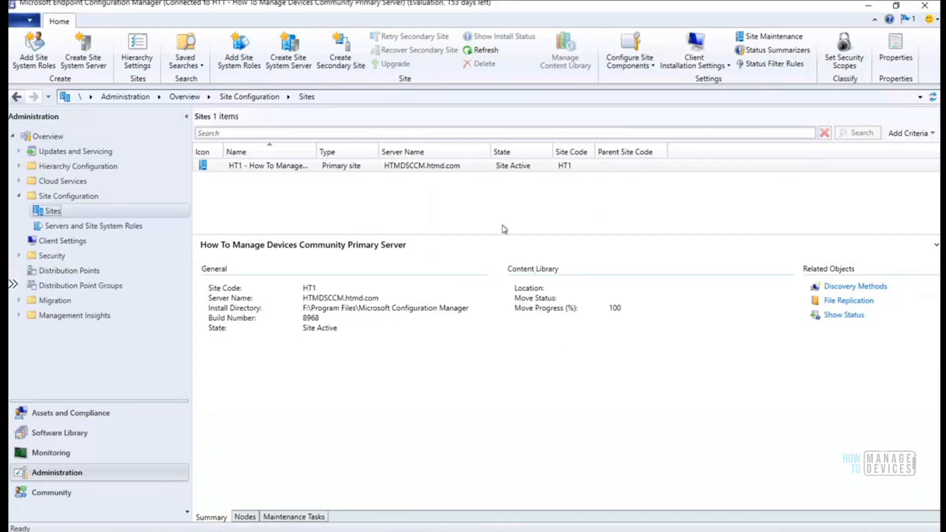
click(650, 68)
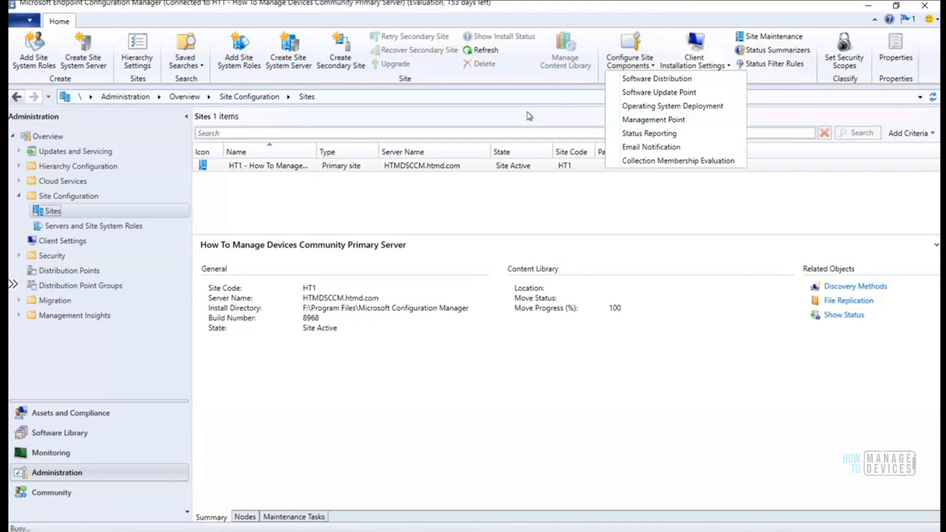
click(634, 93)
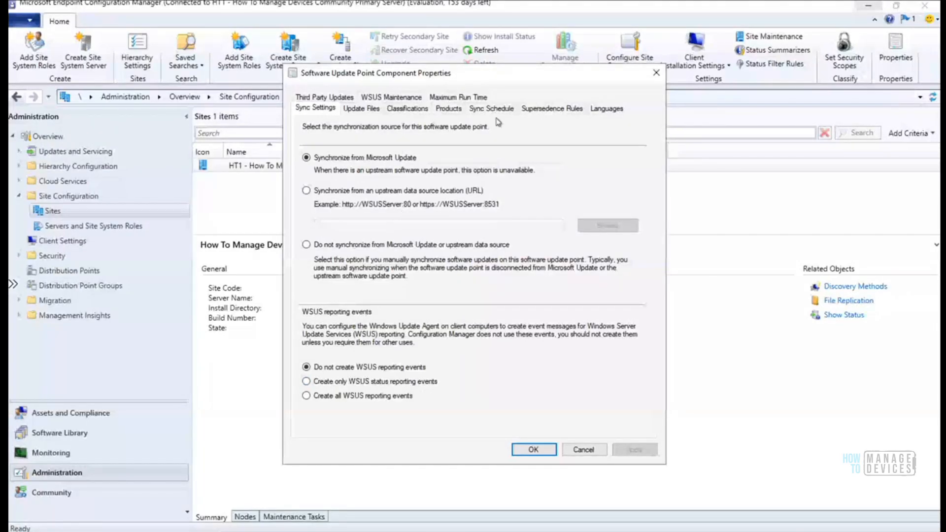
click(458, 98)
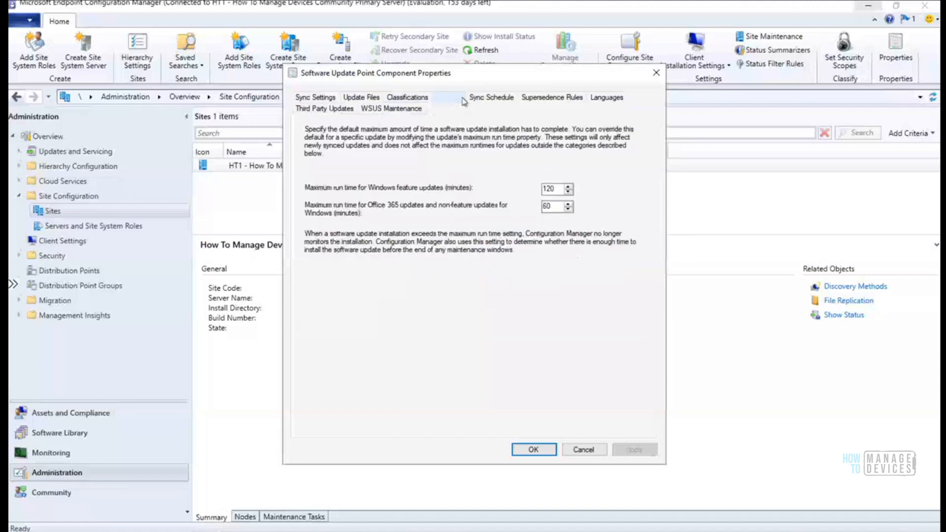
click(396, 110)
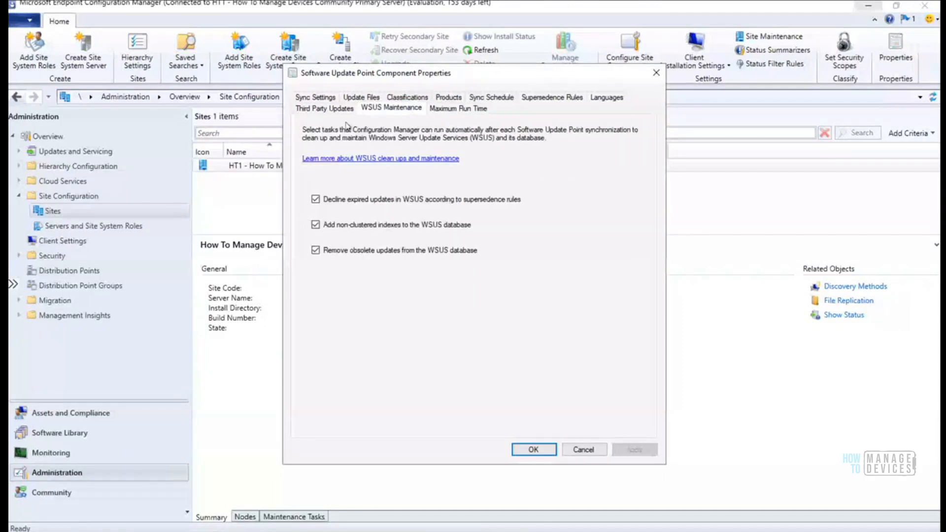
click(331, 109)
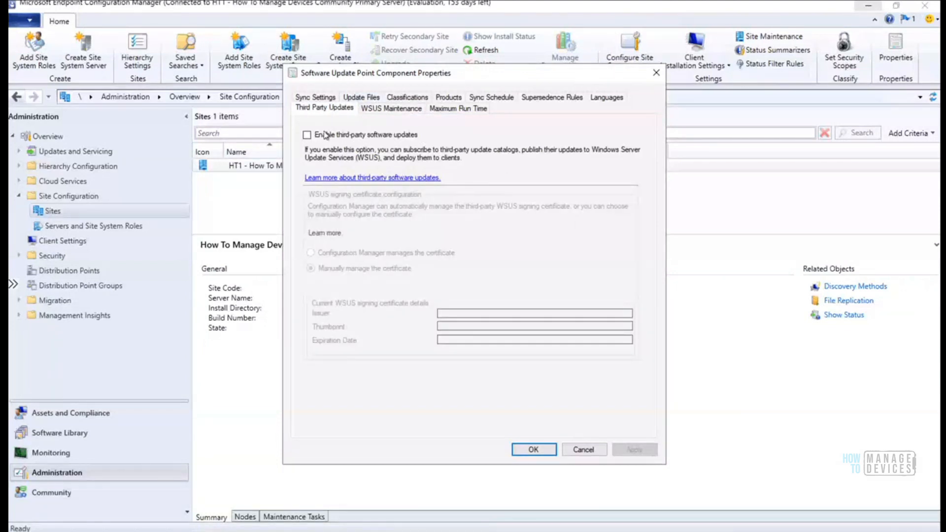
click(656, 74)
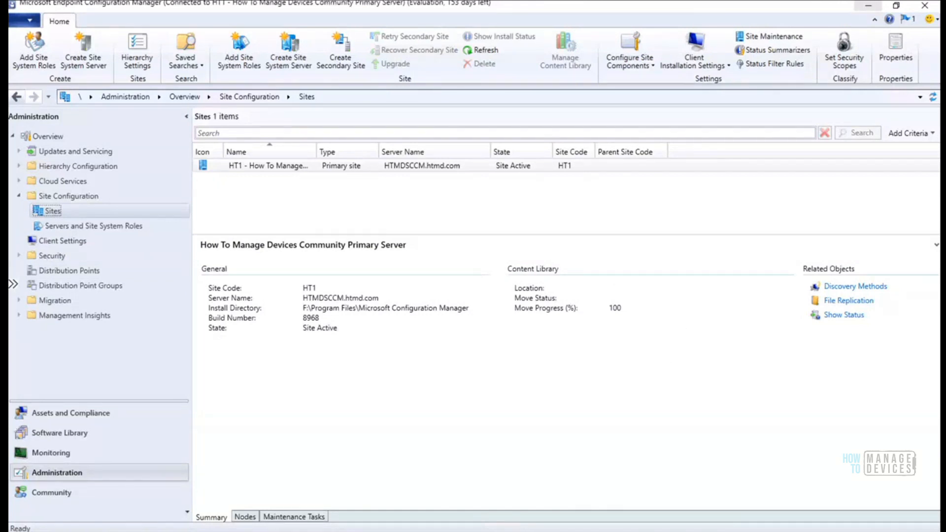
key(alt+Tab)
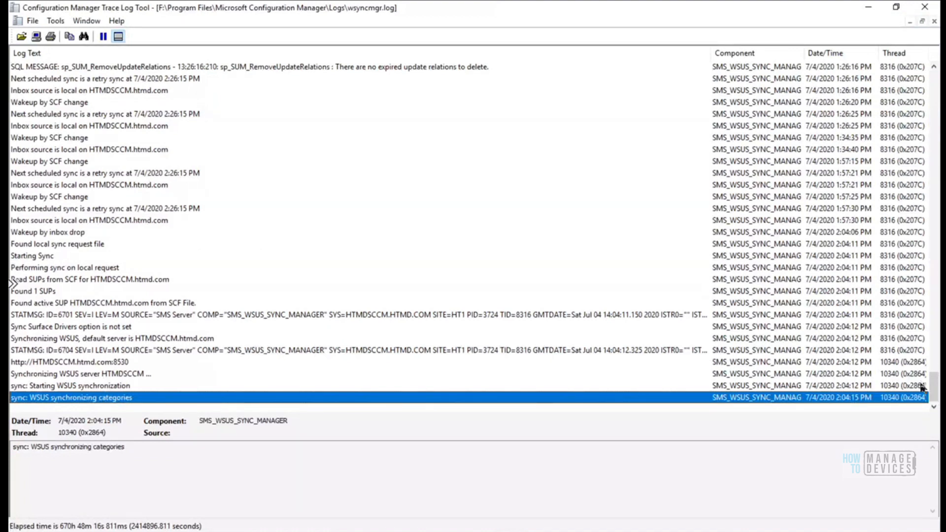
click(869, 9)
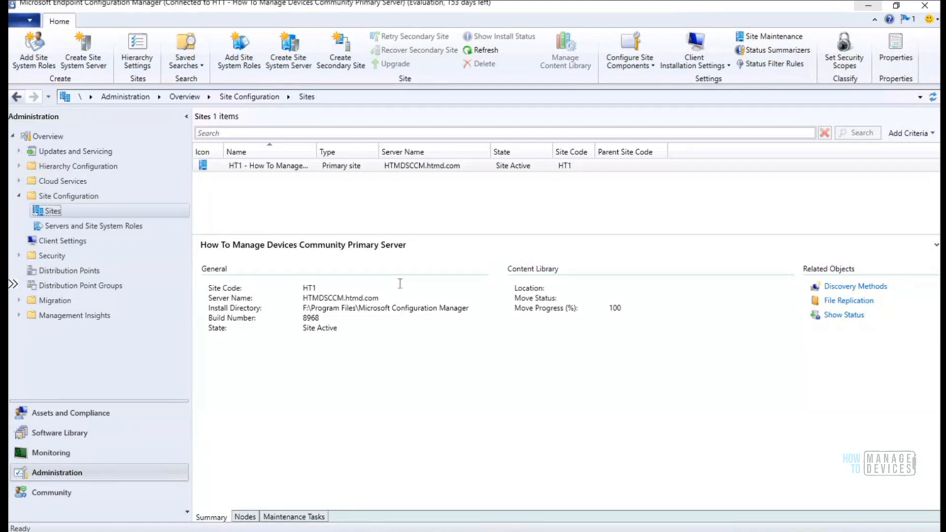
Autofit the Synchronization Status column showing Synchronizing WSUS Server, then switch to CMTrace with WSUSCtrl.log
click(63, 453)
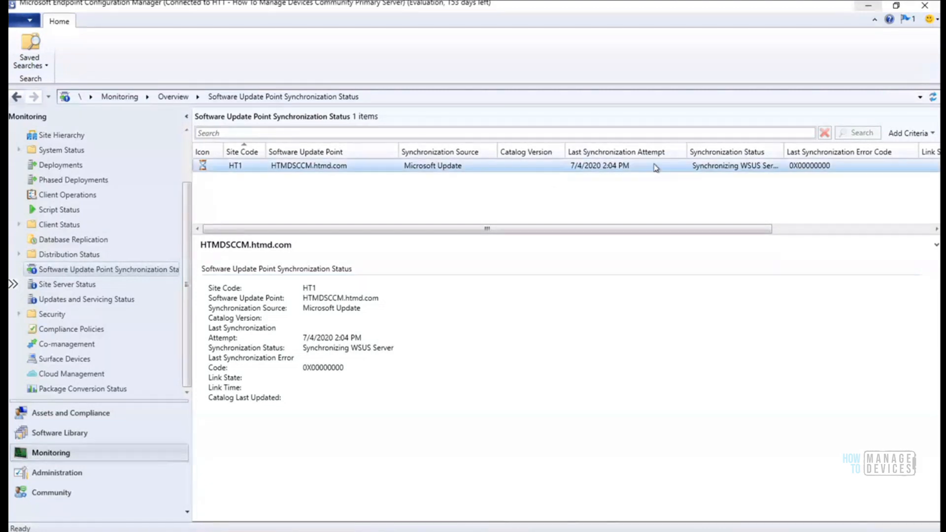
double_click(782, 151)
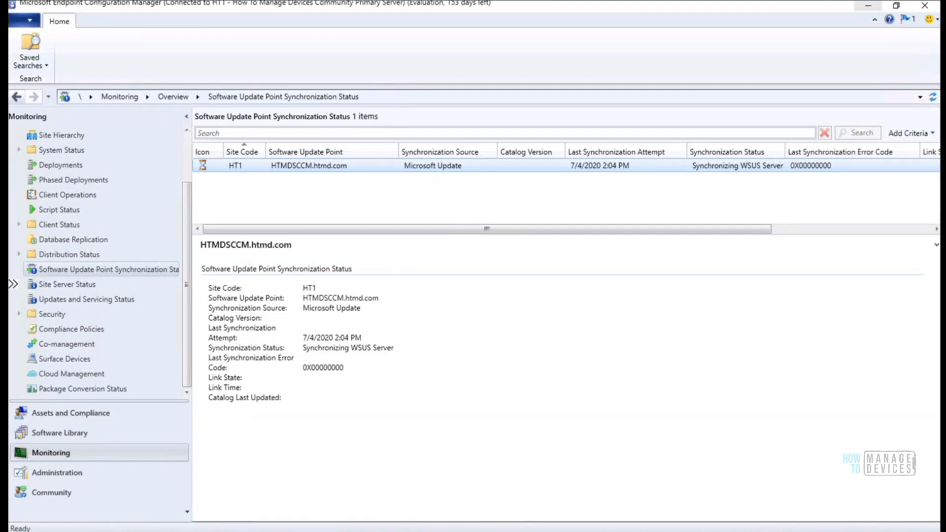
mouse_move(419, 531)
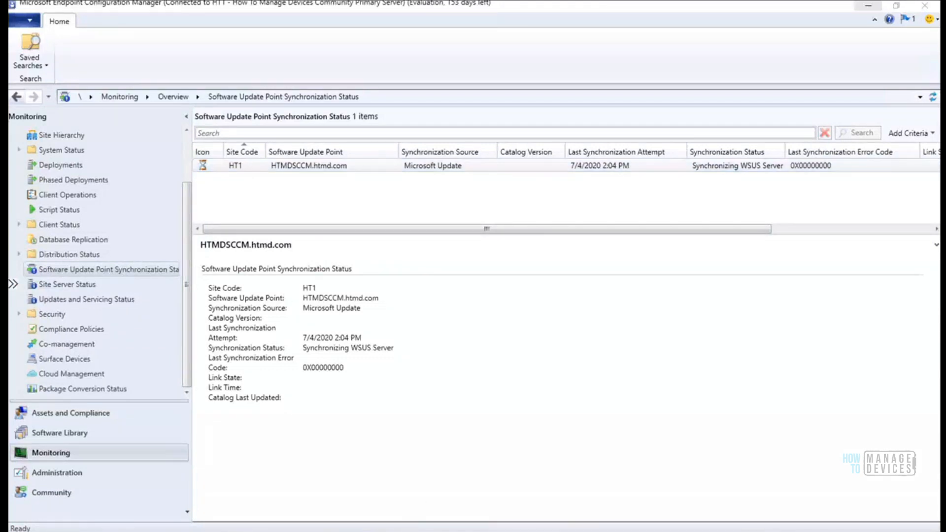
click(175, 466)
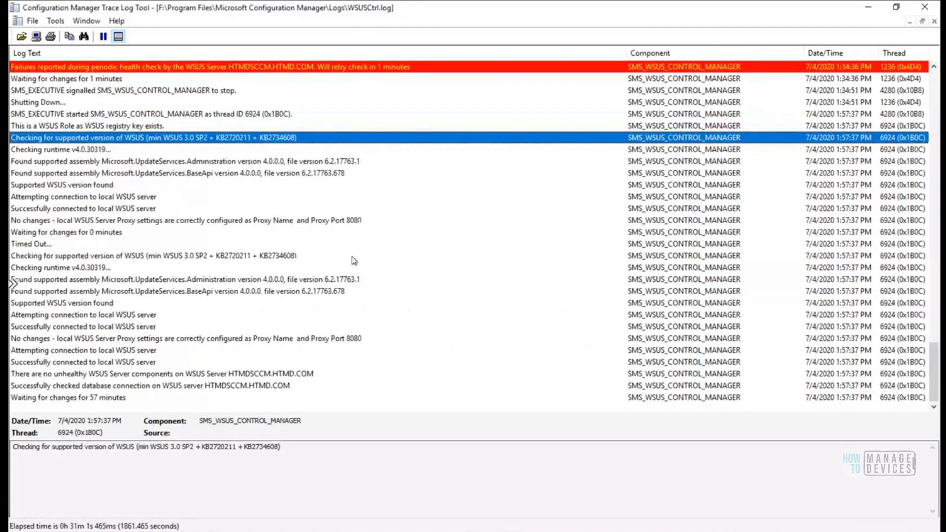
Select the last WSUSCtrl.log line, 'Waiting for changes for 57 minutes', to view its details
click(170, 398)
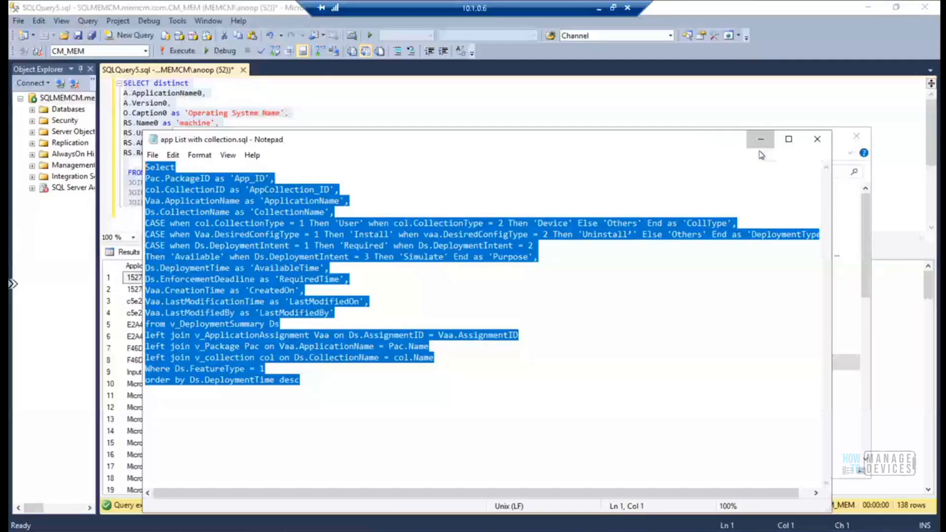
Minimize Notepad, File Explorer and SQL Server Management Studio to reach the console
click(760, 142)
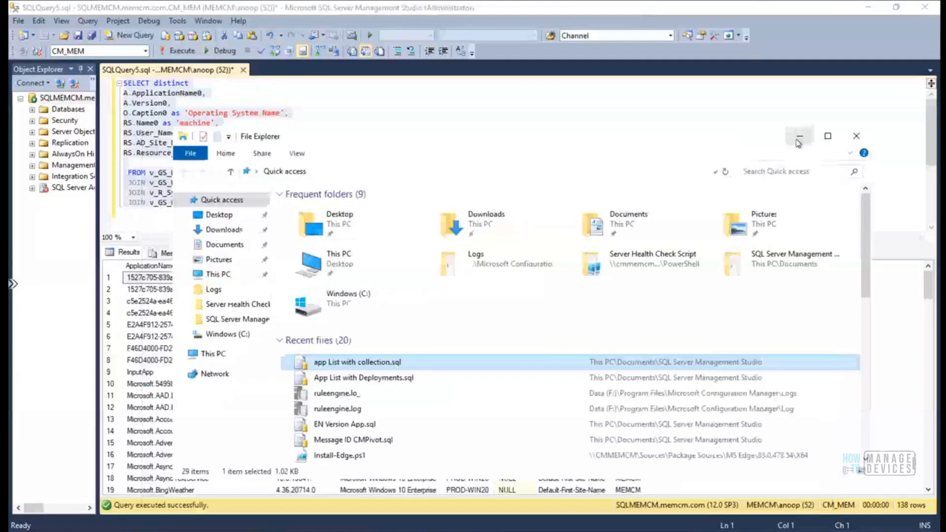
click(798, 140)
click(868, 8)
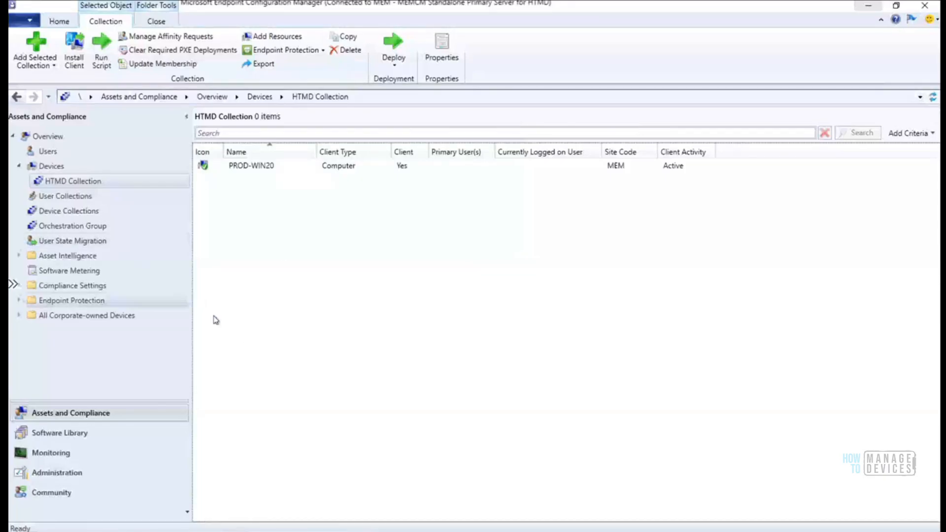
Open Software Update Point Synchronization Status and confirm the MEM row shows Completed, catalog version 8
click(61, 454)
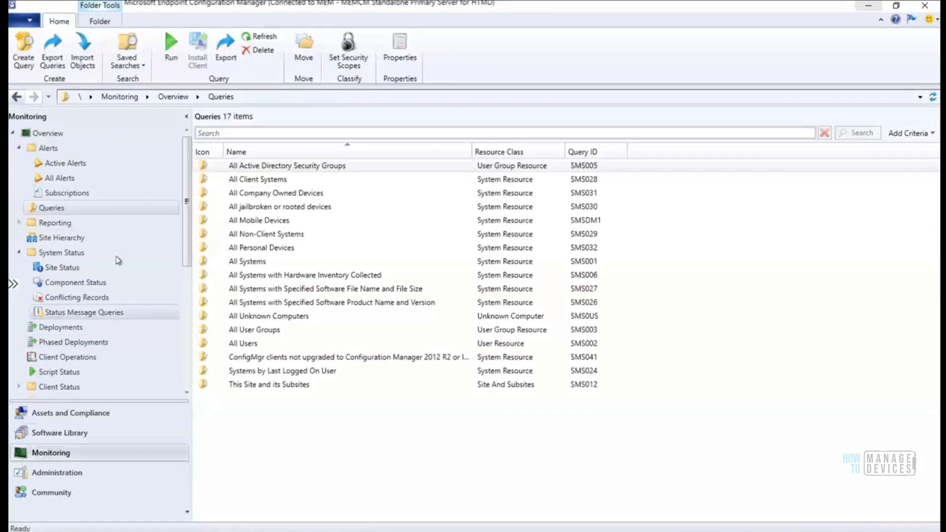
scroll(184, 272, down, 3)
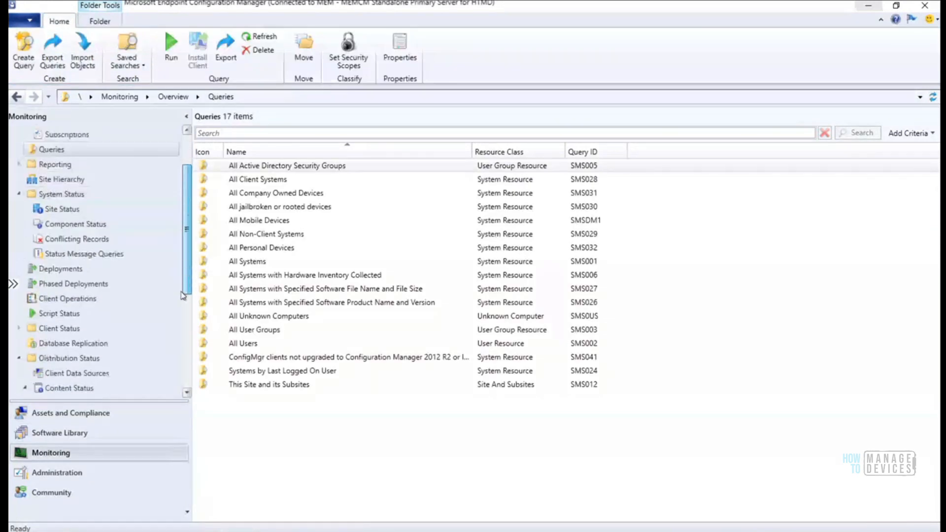
scroll(181, 325, down, 2)
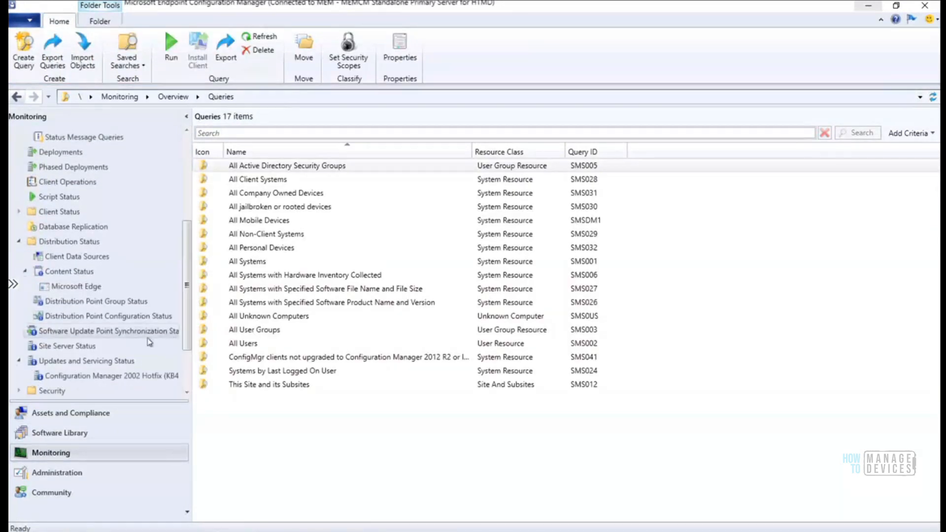
click(121, 332)
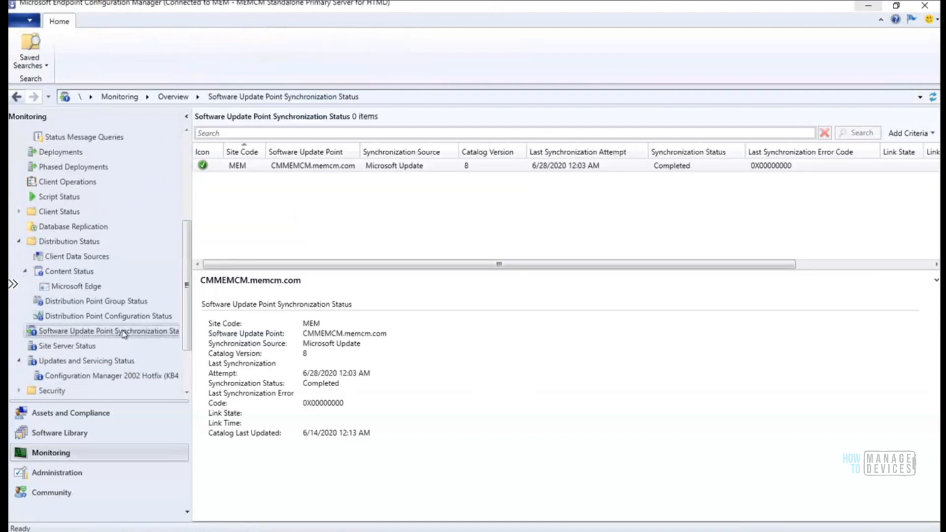
drag(267, 267, 235, 212)
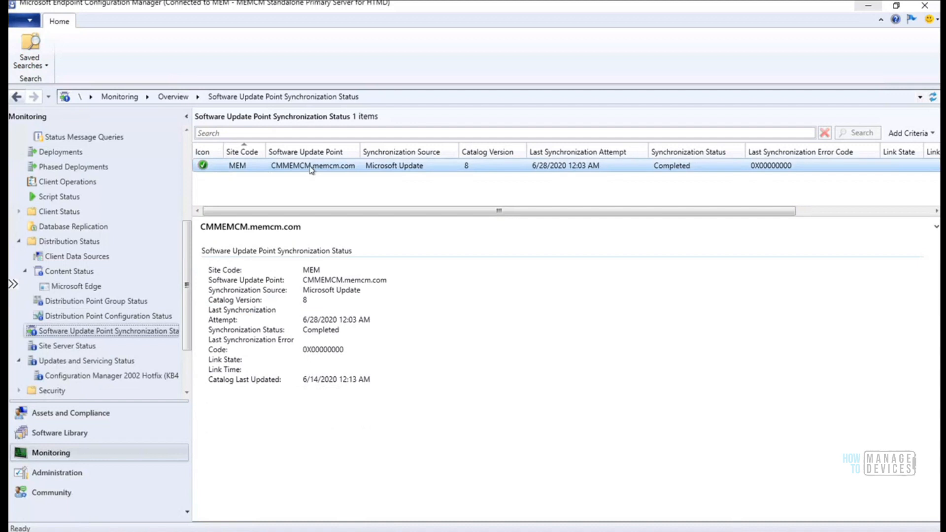
click(201, 167)
click(271, 261)
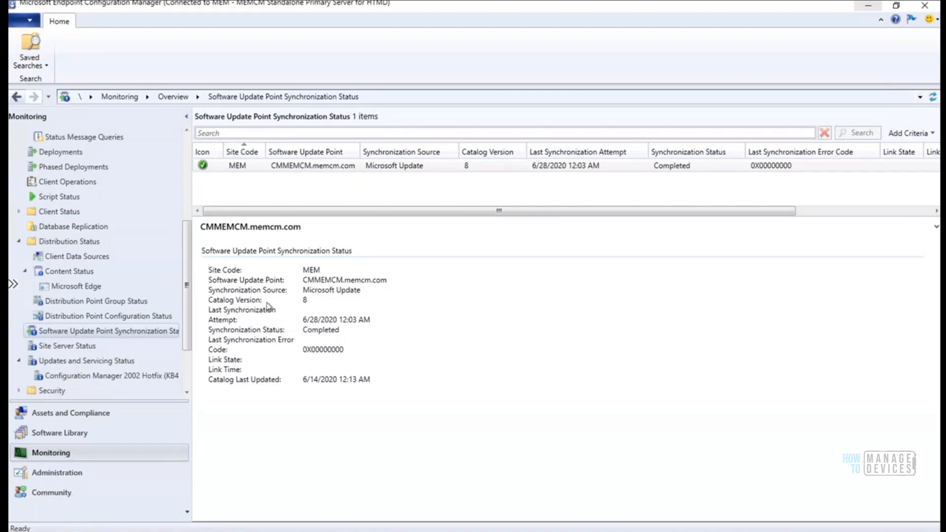
double_click(298, 301)
click(304, 379)
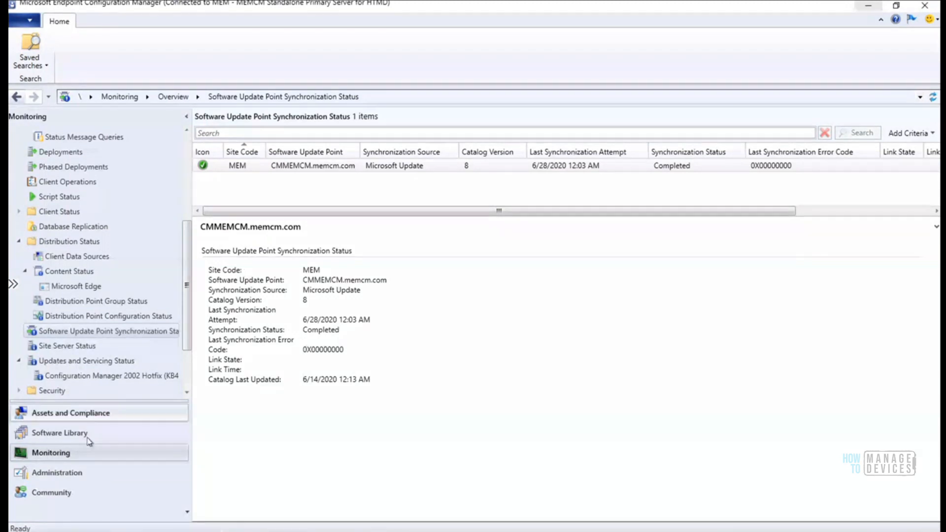
Navigate to Administration > Sites and choose Configure Site Components > Software Update Point for MEM
click(59, 432)
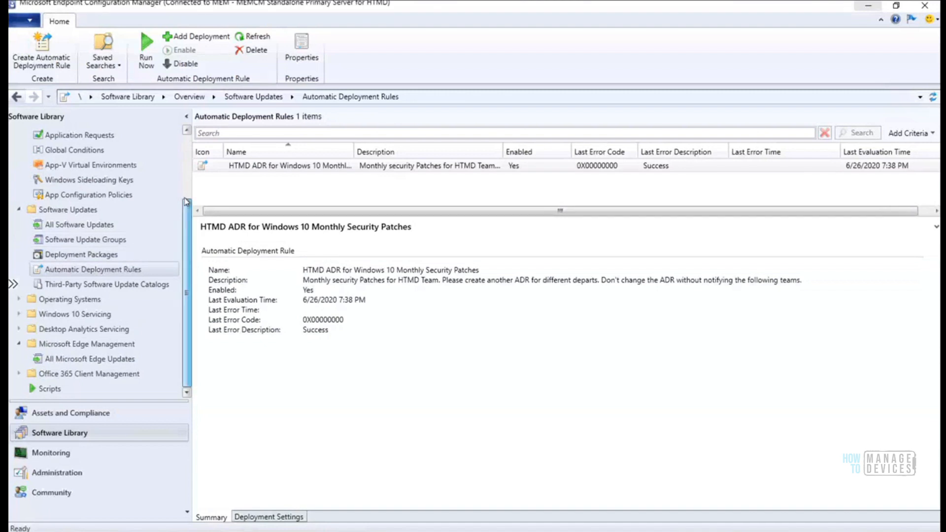
drag(186, 202, 186, 138)
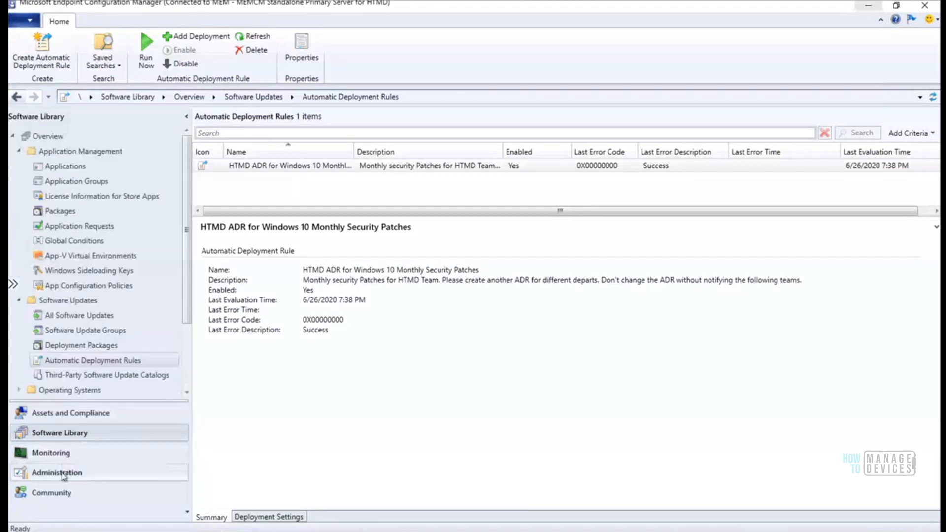
click(60, 473)
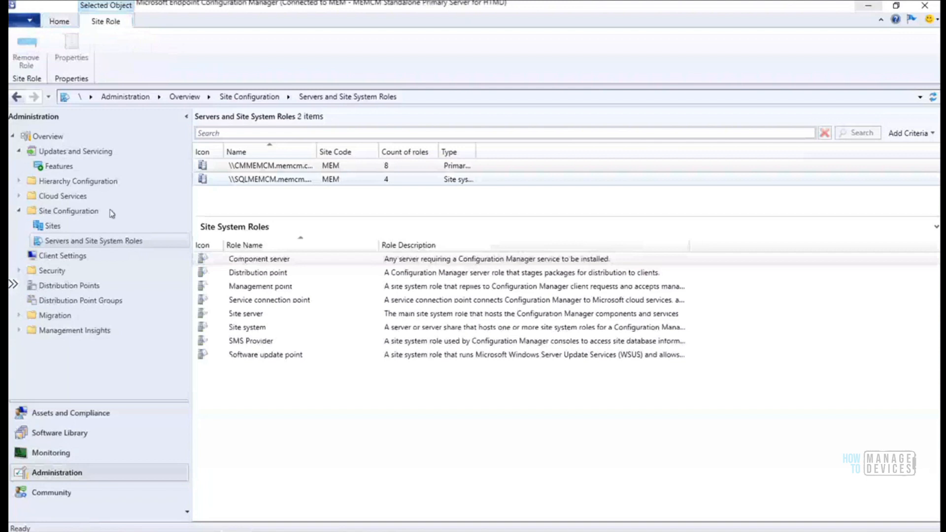
click(52, 225)
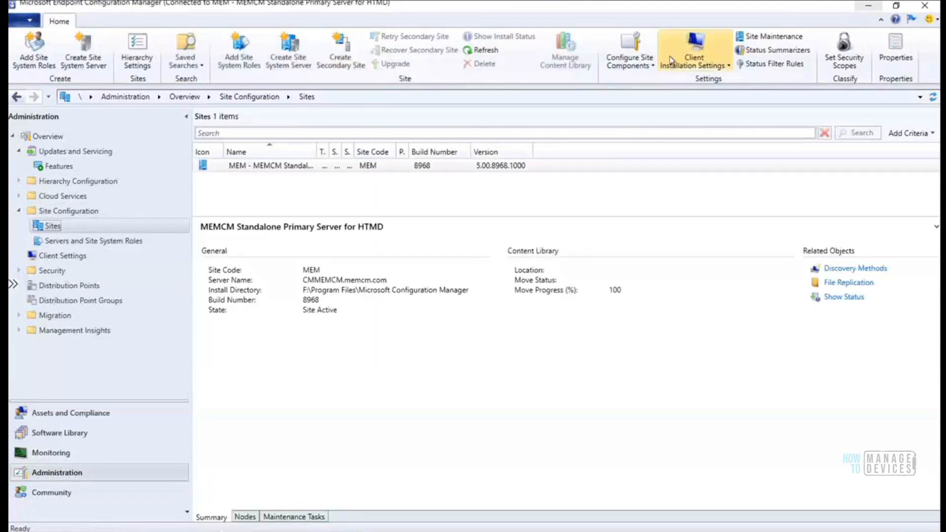
click(654, 65)
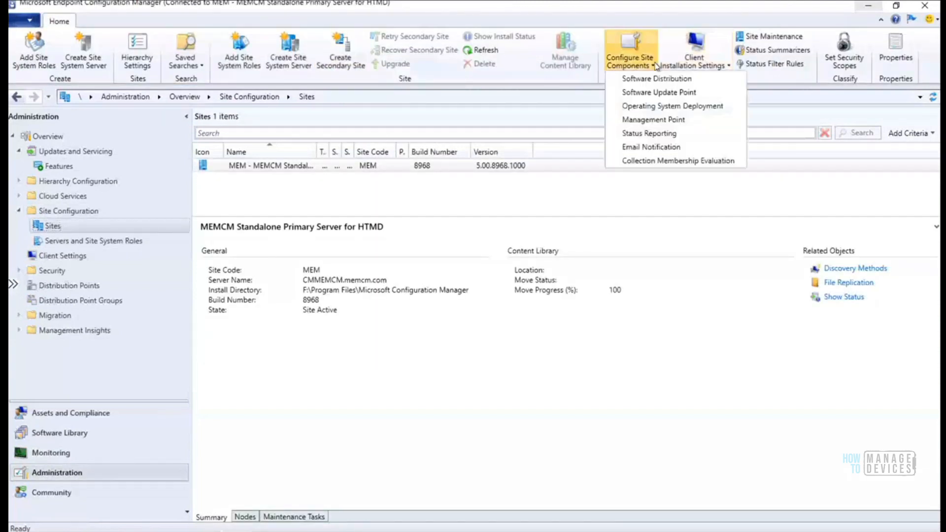
click(671, 93)
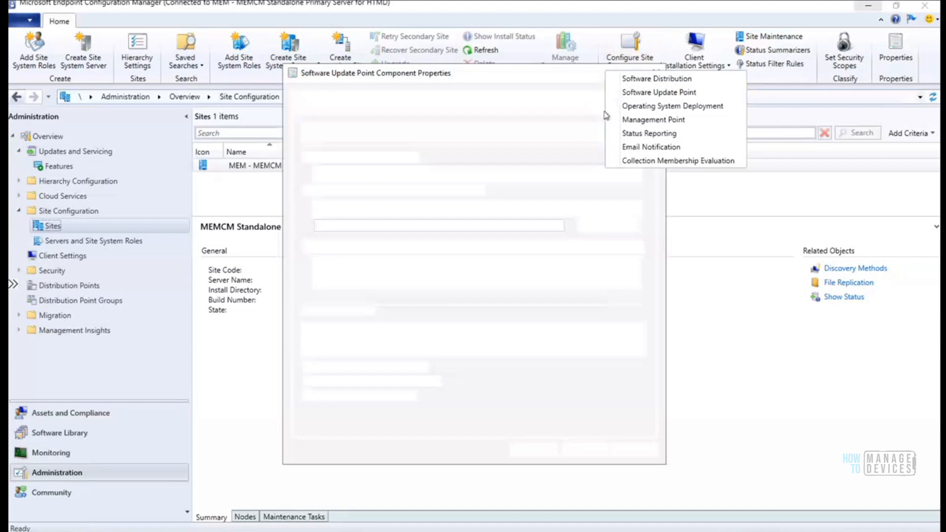
Scroll through the Products list, check the Classifications tab, then close the properties without changes
click(454, 109)
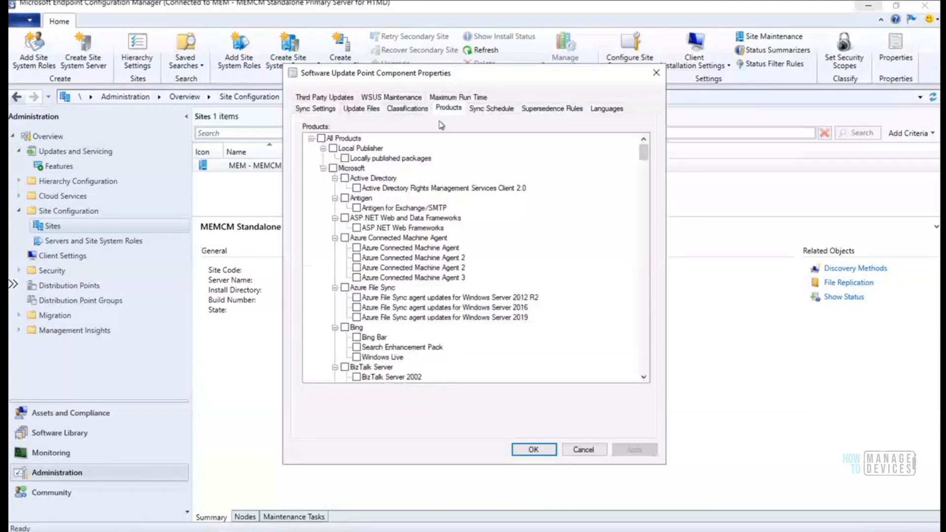
drag(640, 162, 642, 293)
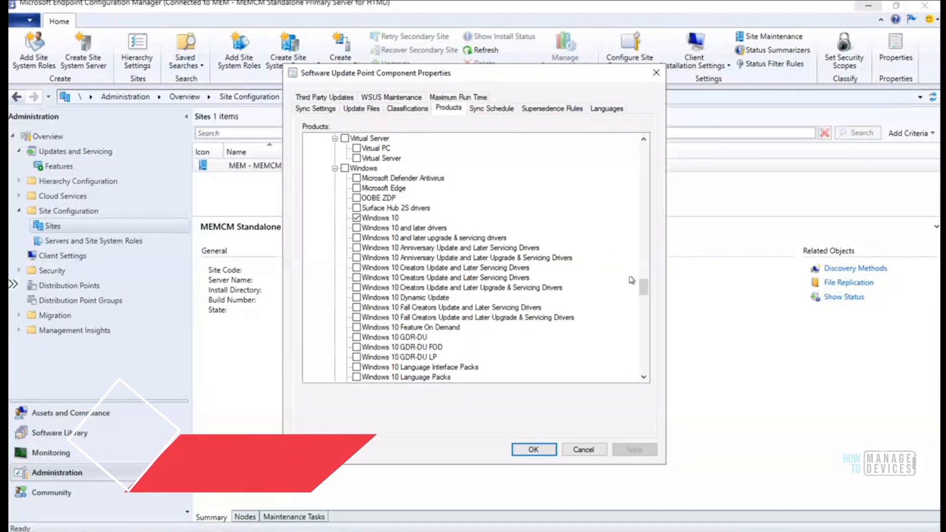
drag(643, 289, 646, 308)
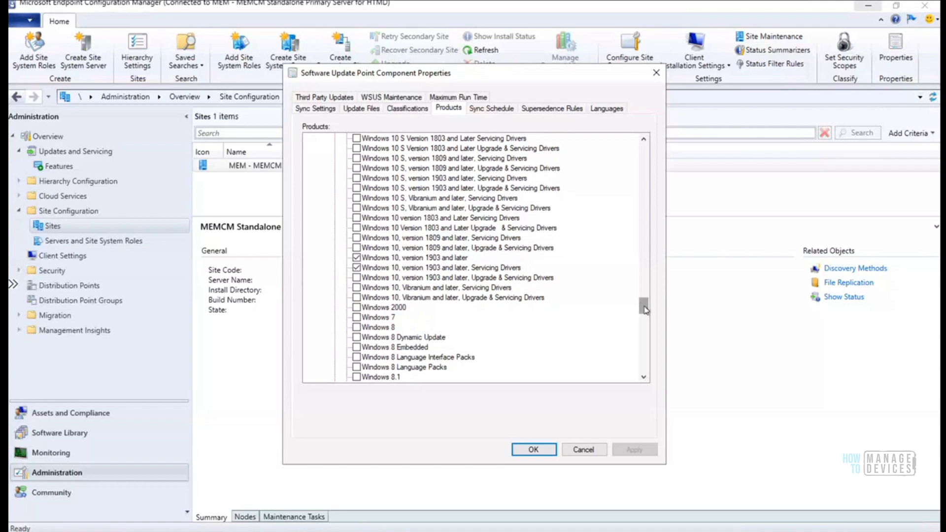
drag(644, 305, 645, 286)
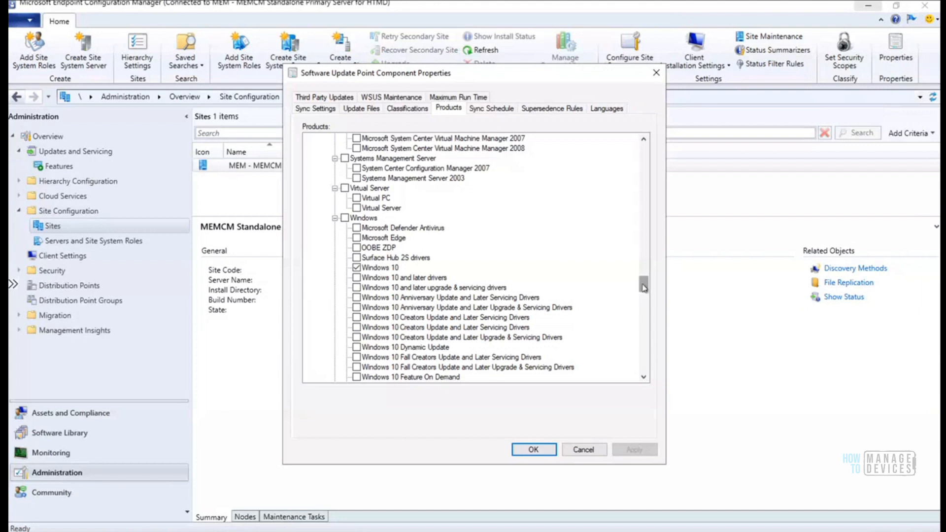
drag(643, 290, 642, 311)
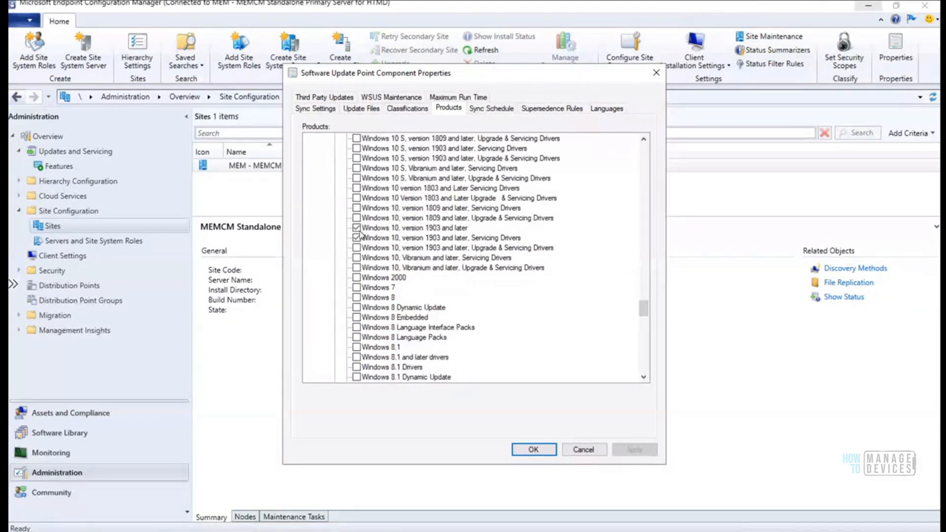
click(410, 110)
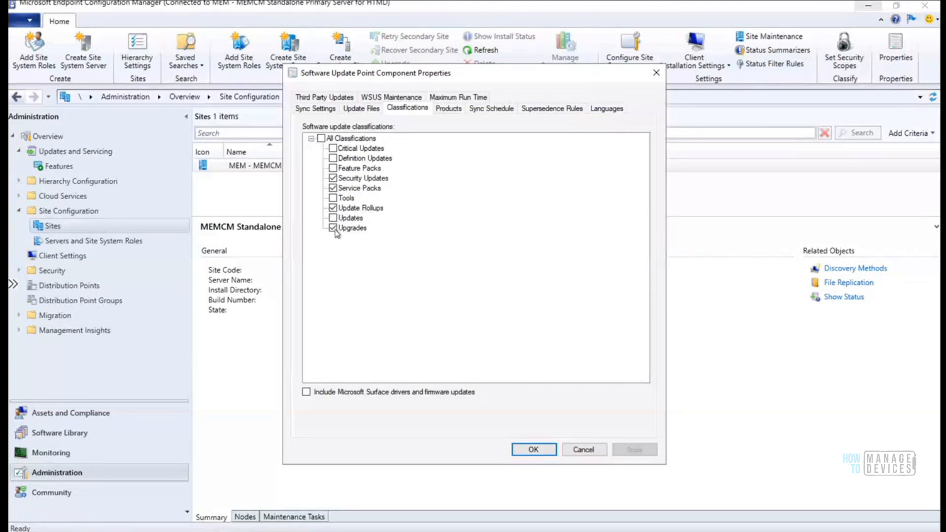
click(593, 454)
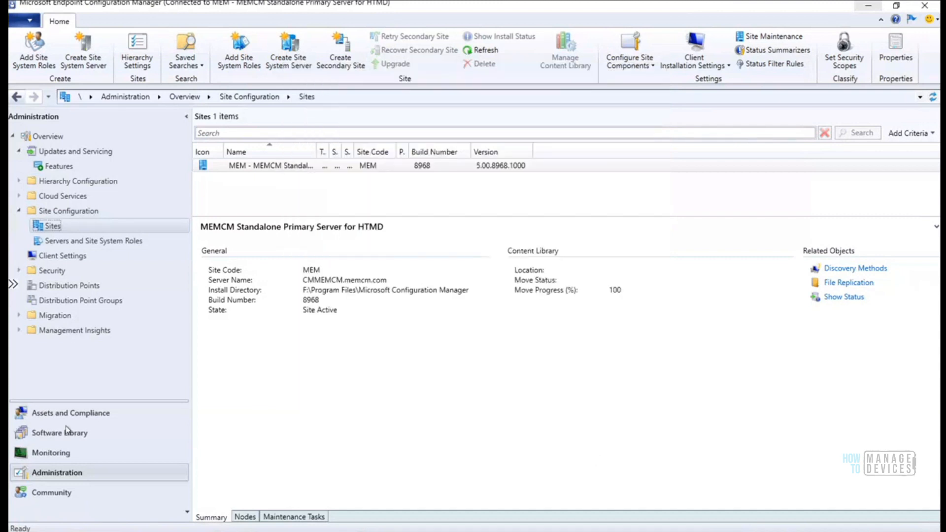
In Software Library, expand Windows 10 Servicing and open All Windows 10 Updates (1000 items)
click(48, 435)
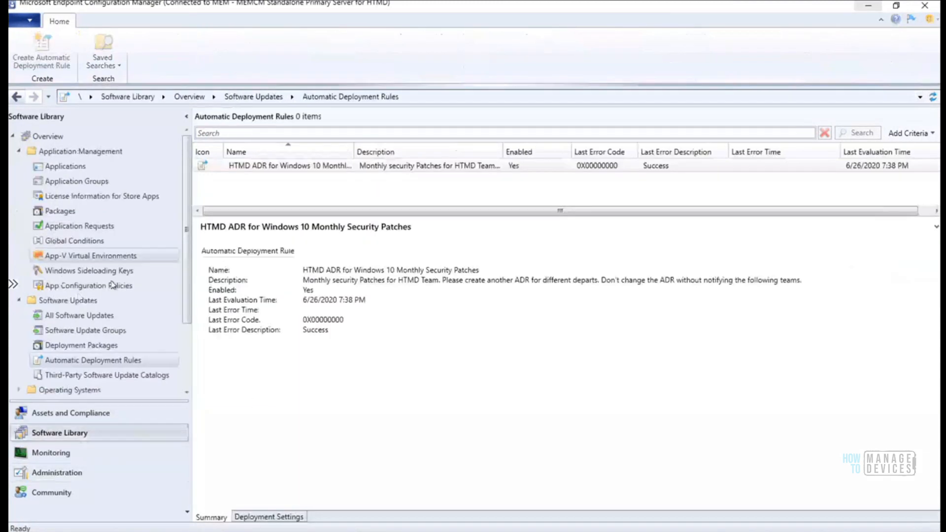
scroll(191, 310, down, 2)
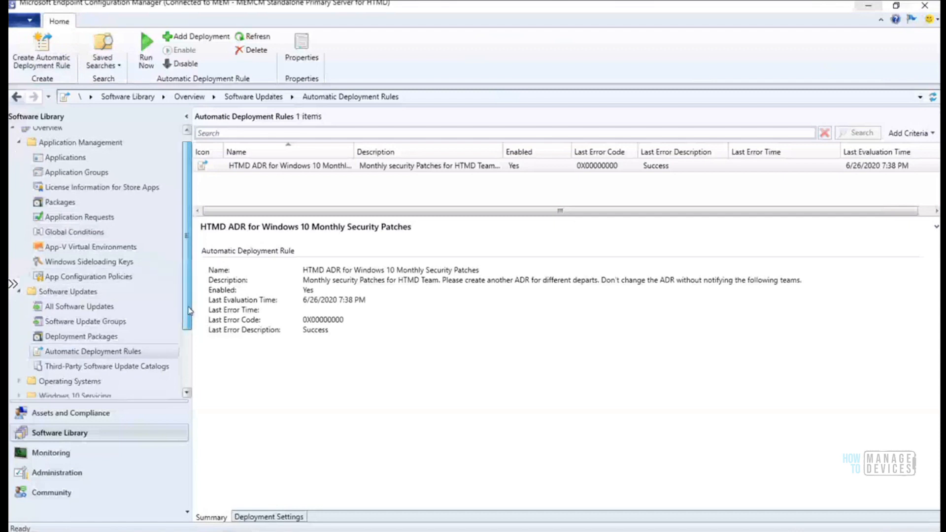
scroll(191, 310, down, 1)
scroll(191, 317, down, 2)
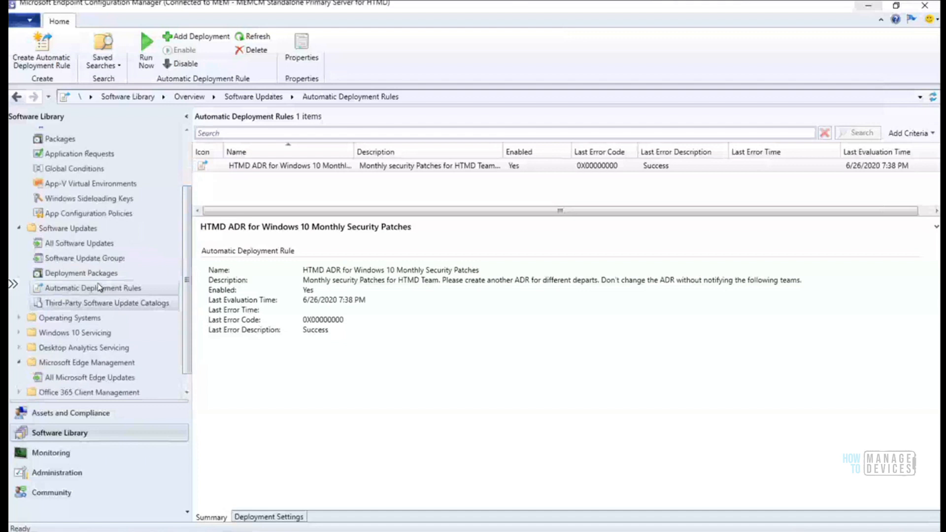
click(91, 250)
click(45, 333)
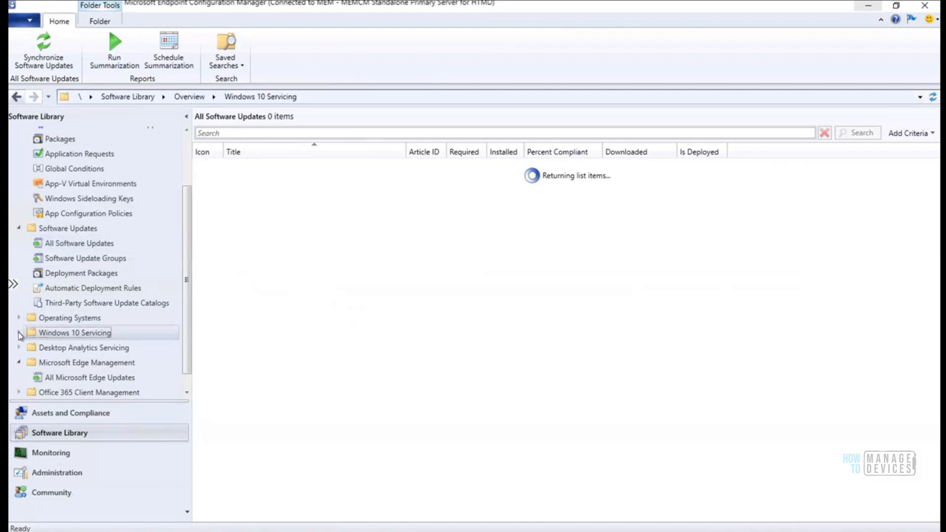
click(20, 334)
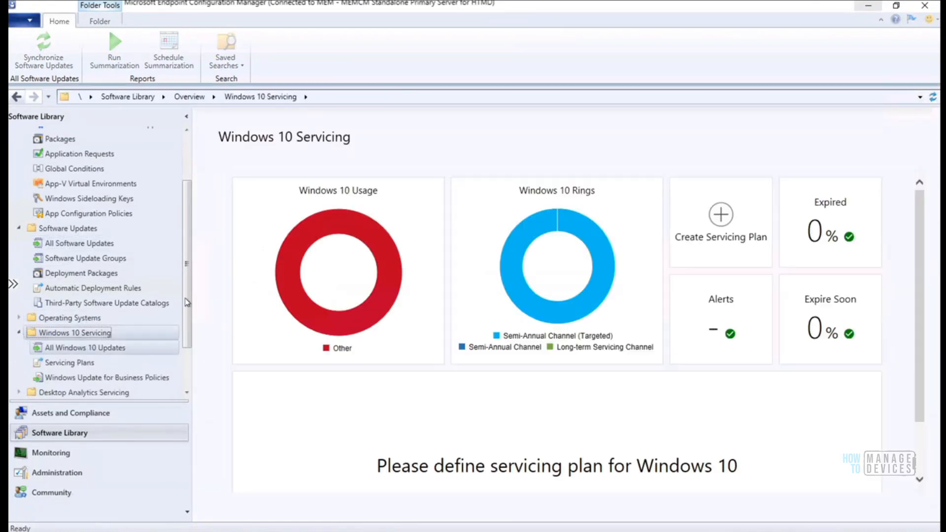
drag(187, 312, 187, 331)
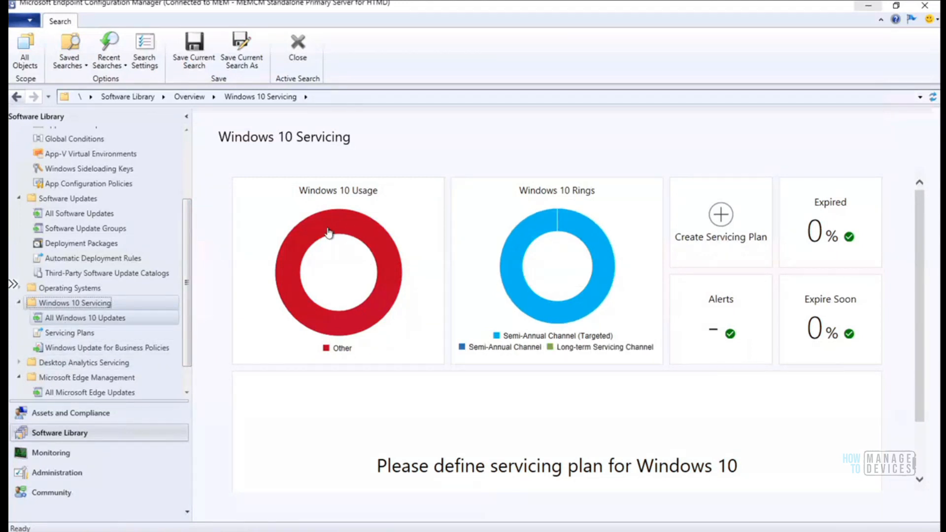
mouse_move(346, 227)
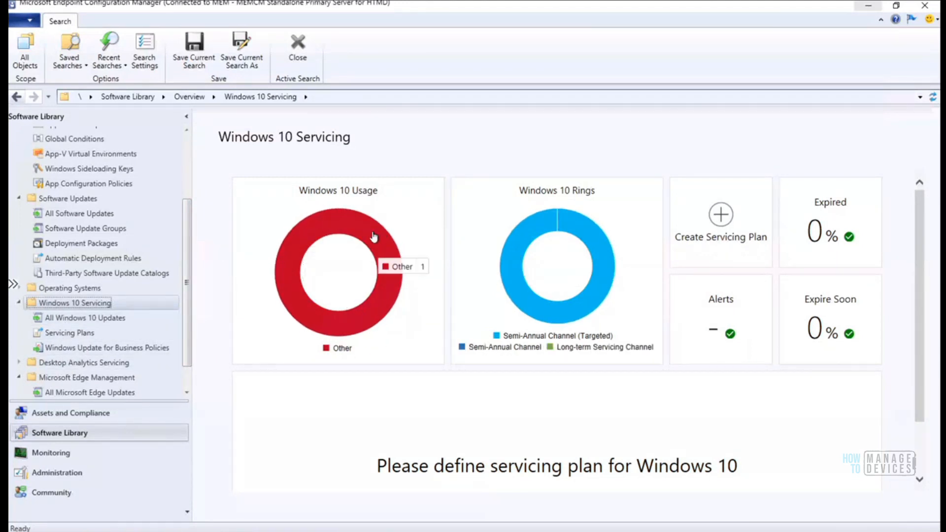
click(88, 321)
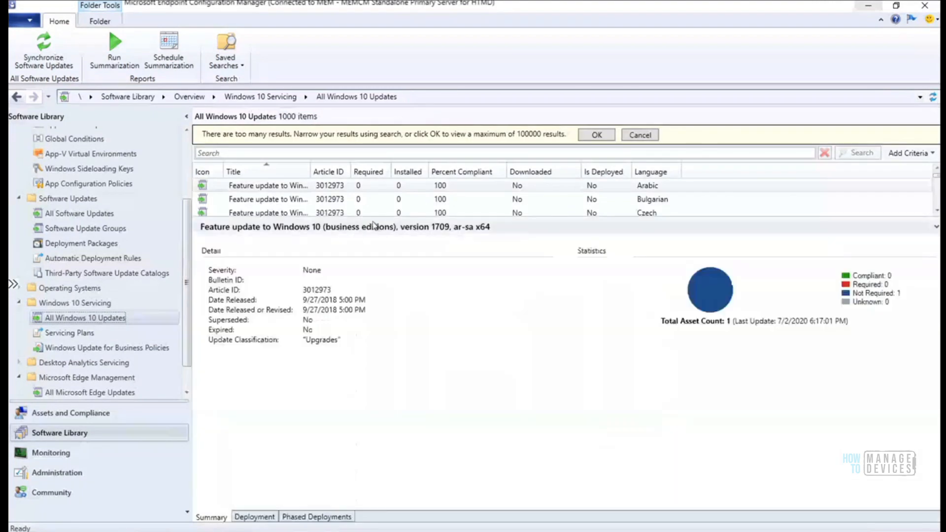
Collapse the details pane and fit the Title column to full names in All Windows 10 Updates
click(442, 221)
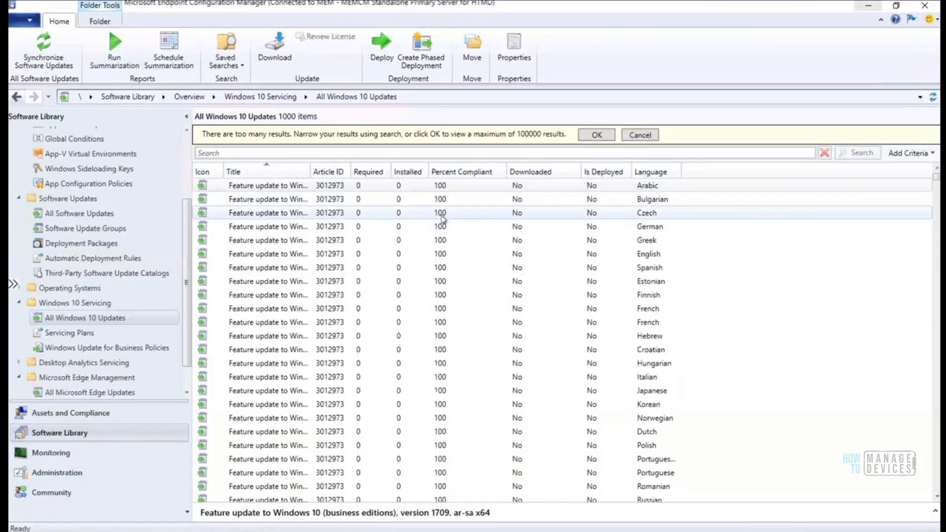
double_click(310, 171)
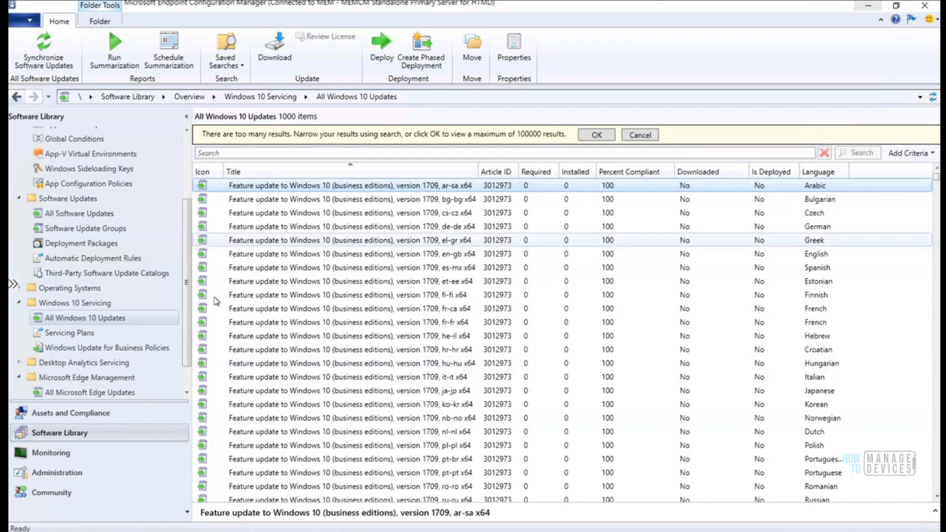
drag(189, 250, 190, 213)
scroll(147, 316, down, 2)
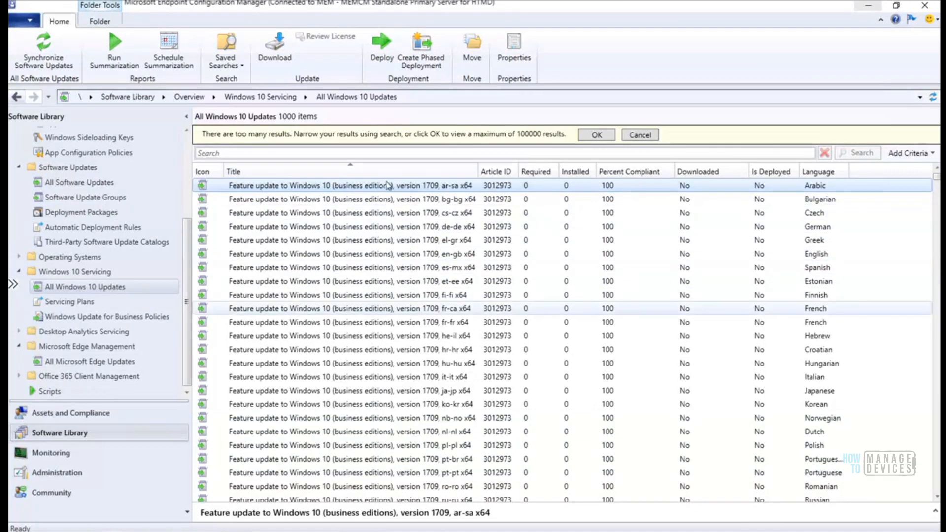
Switch to All Software Updates and widen its Title column so longer titles show
click(79, 183)
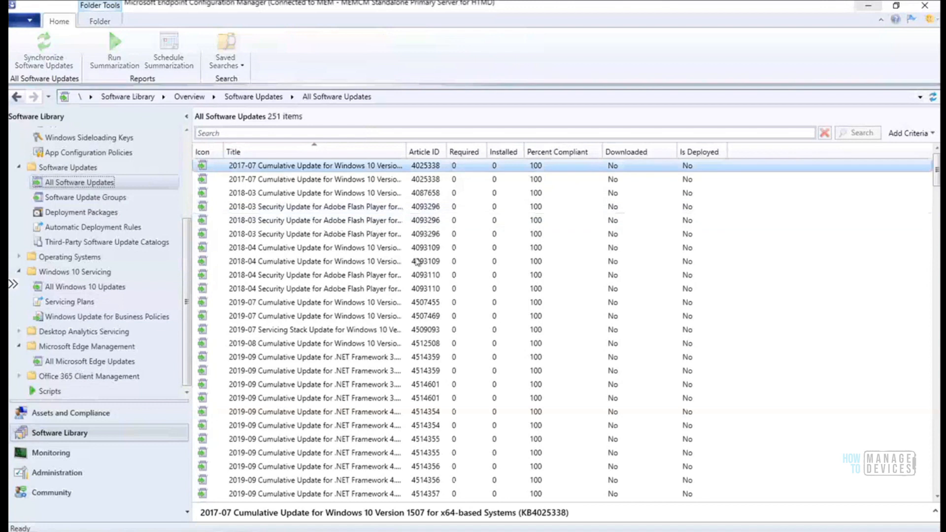
drag(405, 147, 573, 145)
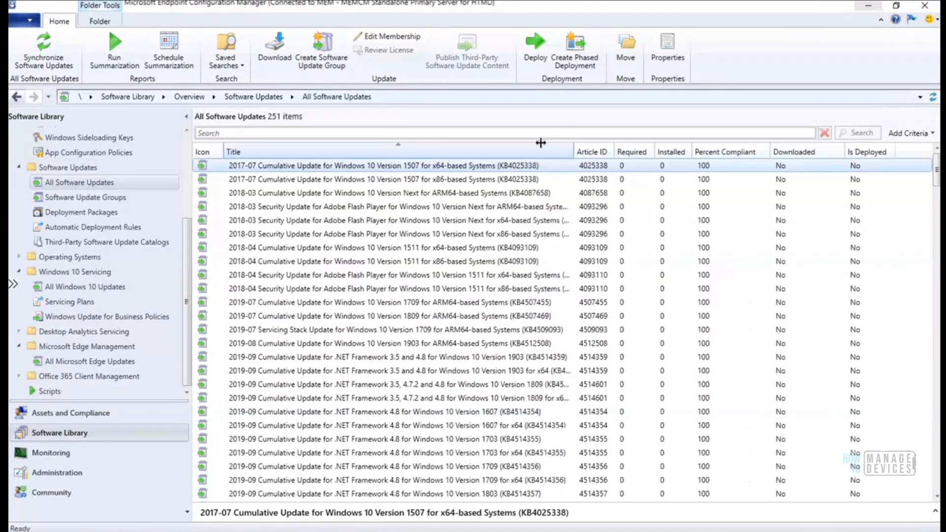
click(493, 133)
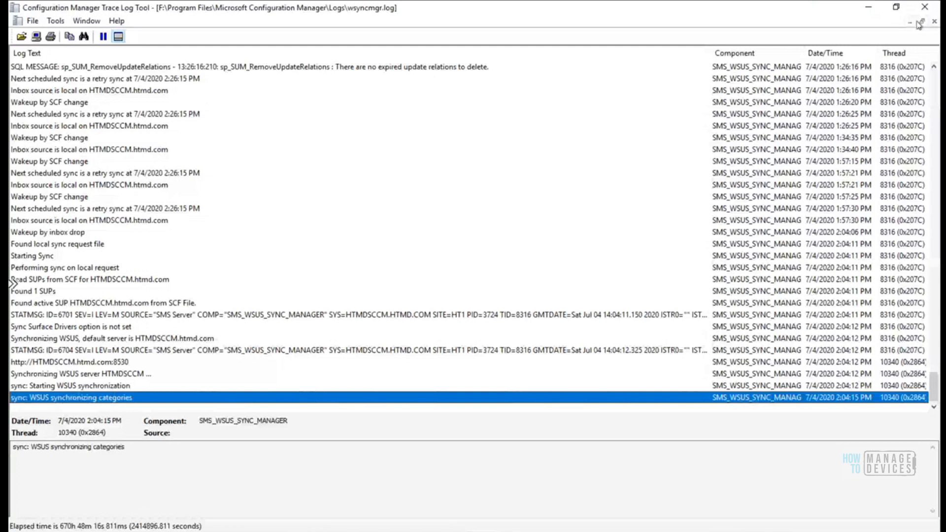
Confirm WSUS synchronization started via wsyncmgr.log entries and Software Update Point Synchronization Status
click(79, 387)
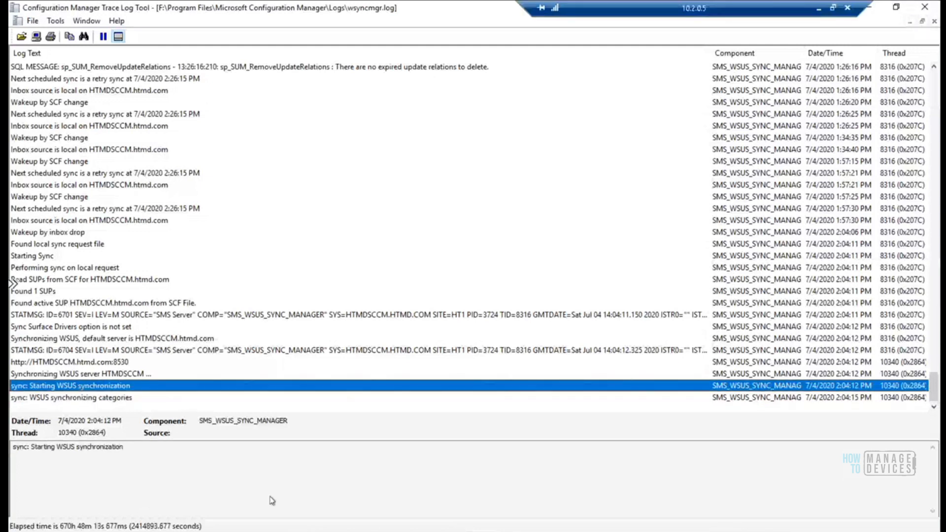
click(112, 398)
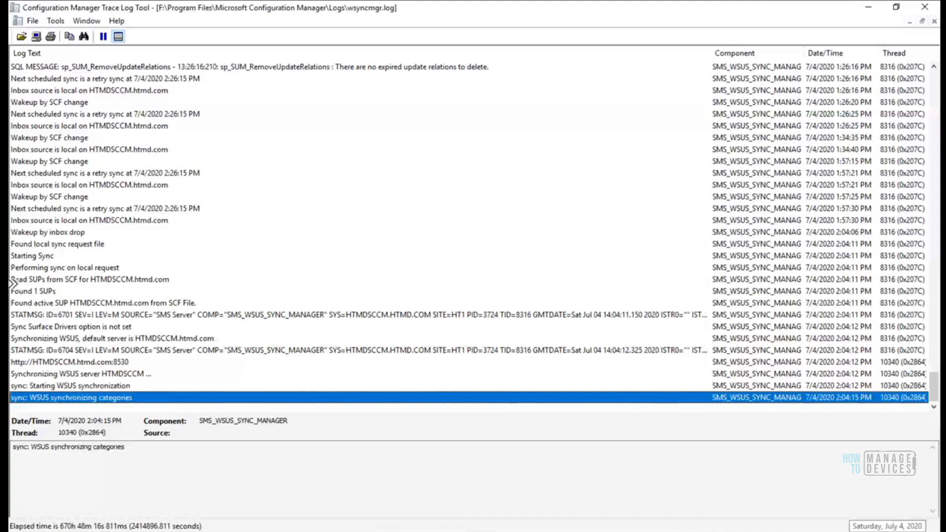
click(148, 531)
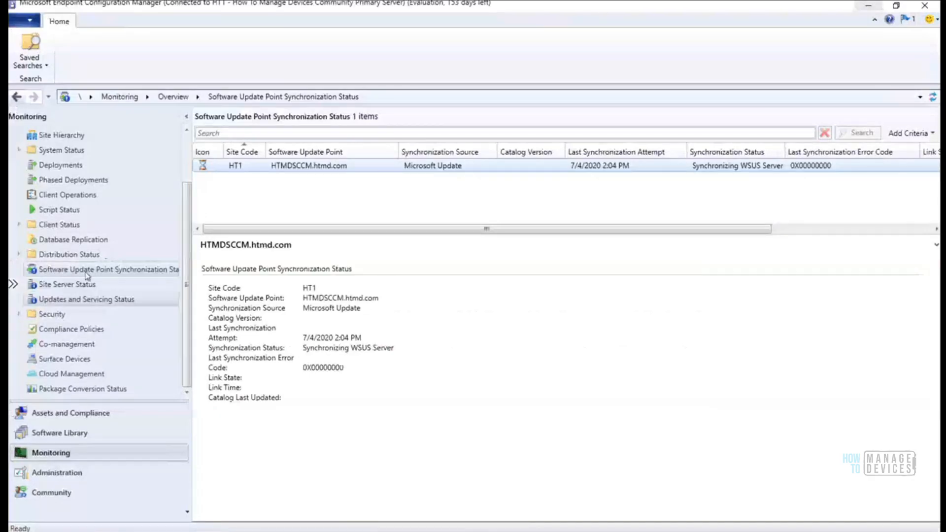
click(75, 255)
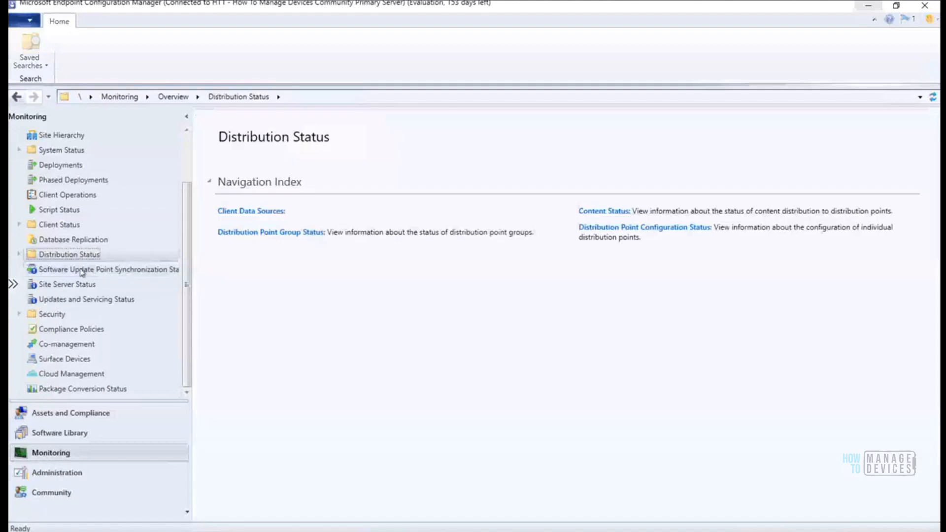
click(81, 270)
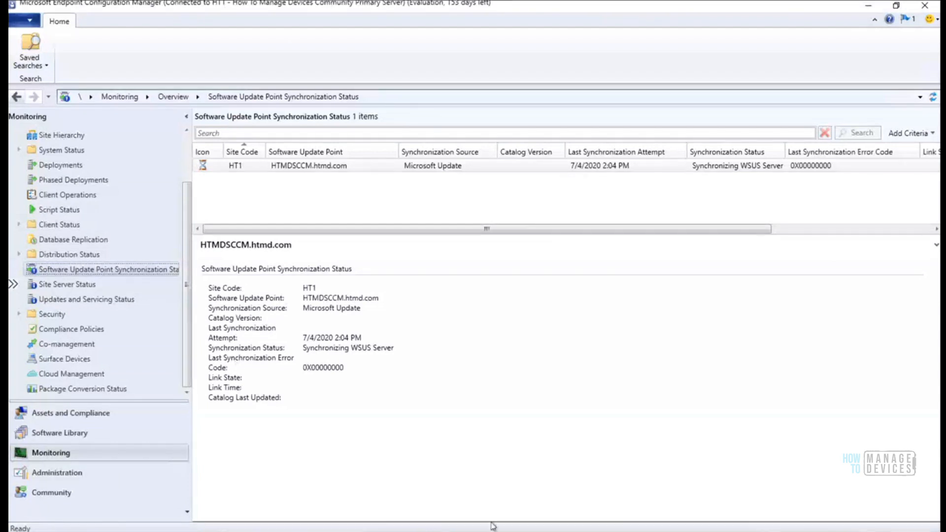
Return to the All Software Updates list and focus its search field
key(alt+Tab)
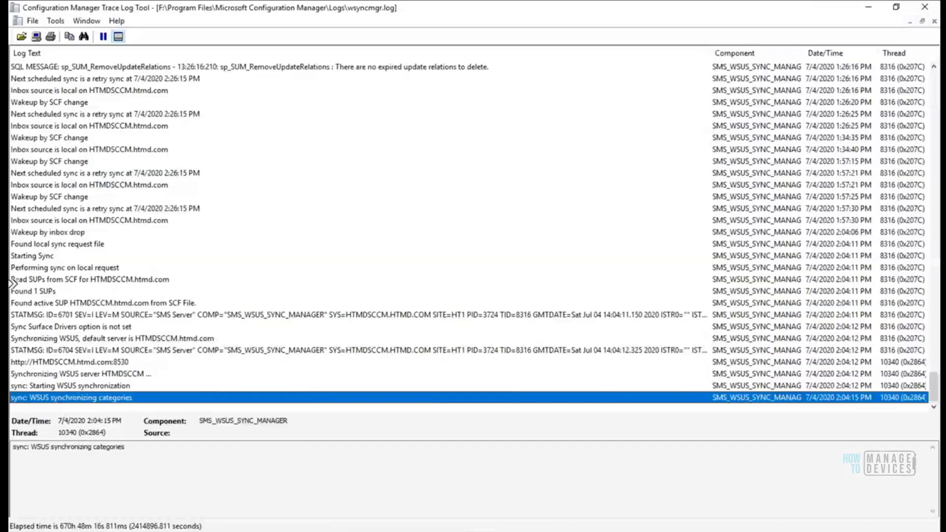
key(alt+Tab)
click(327, 132)
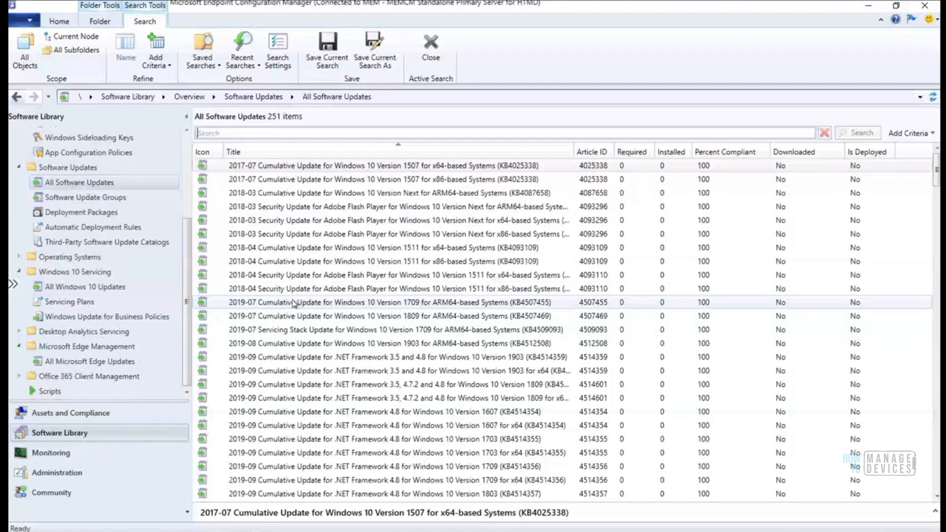
Search all software updates for '2004' to list the 12 matching updates
drag(186, 251, 190, 229)
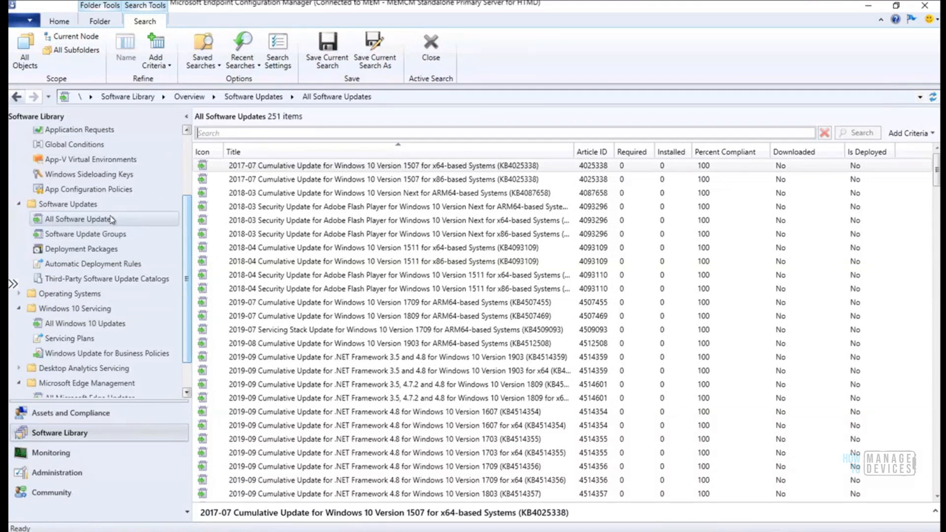
right_click(268, 168)
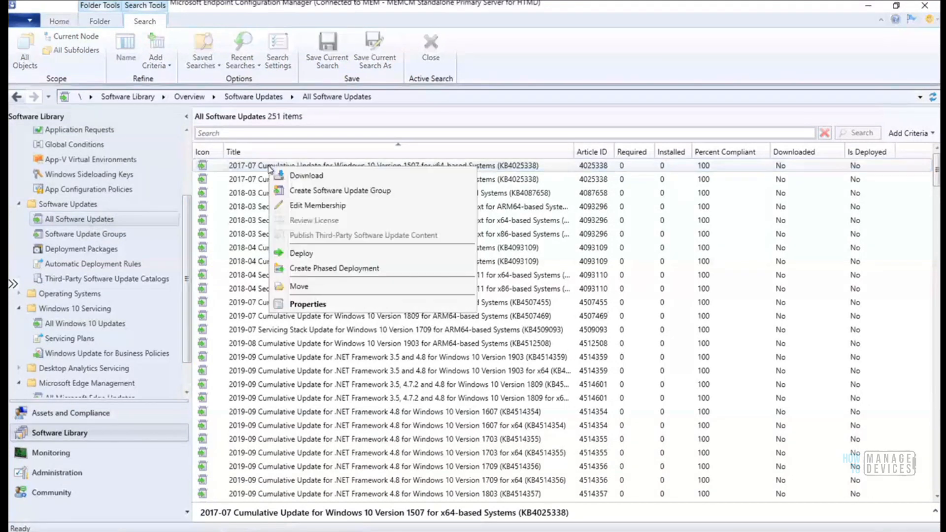
click(263, 131)
text(2)
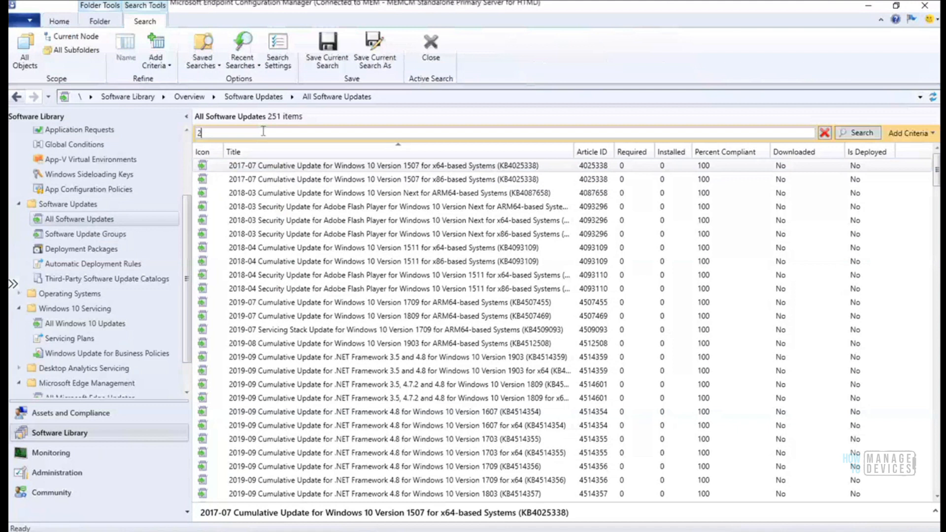
text(004)
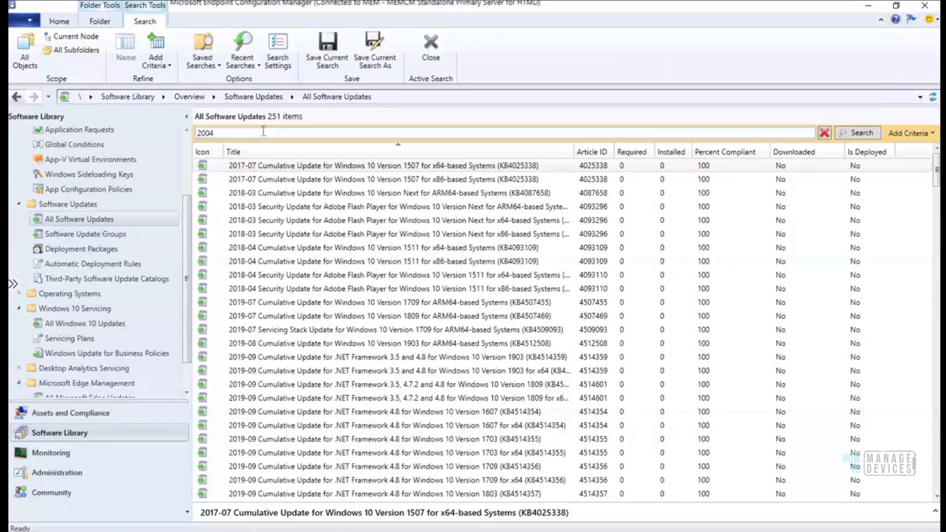
click(857, 133)
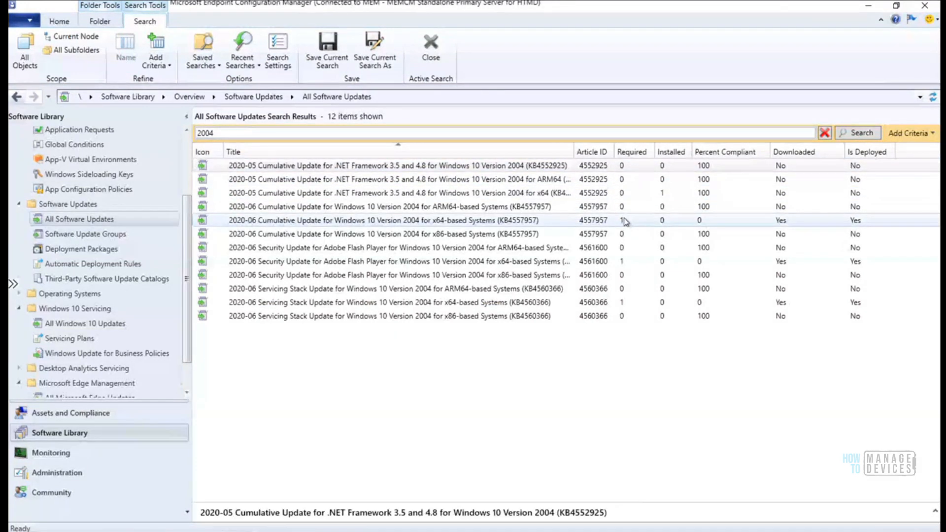
Select the three x64 updates: KB4557957, the Adobe Flash update, and KB4560366
click(500, 223)
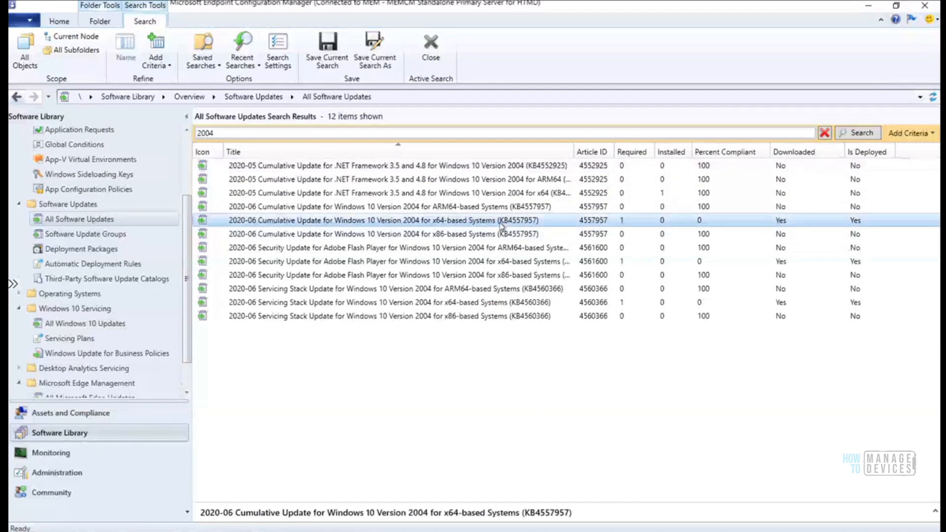
ctrl+click(498, 263)
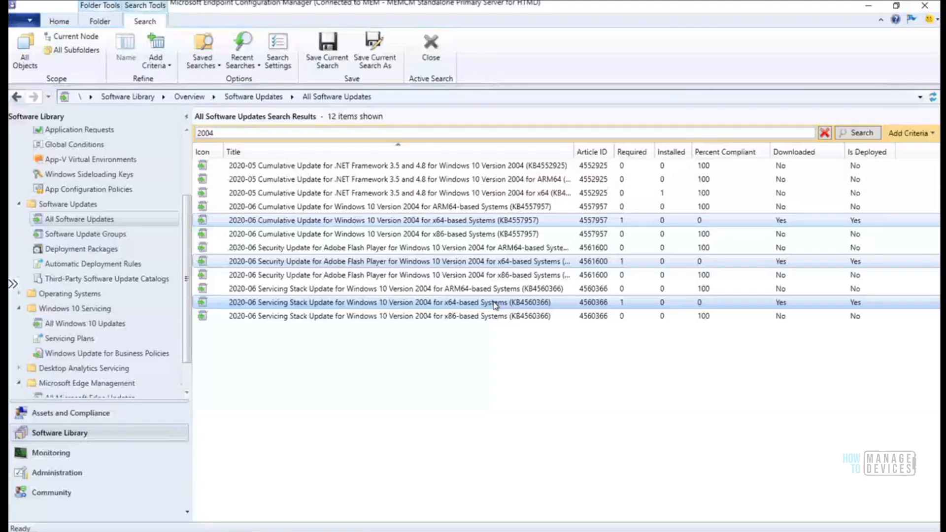
ctrl+click(495, 304)
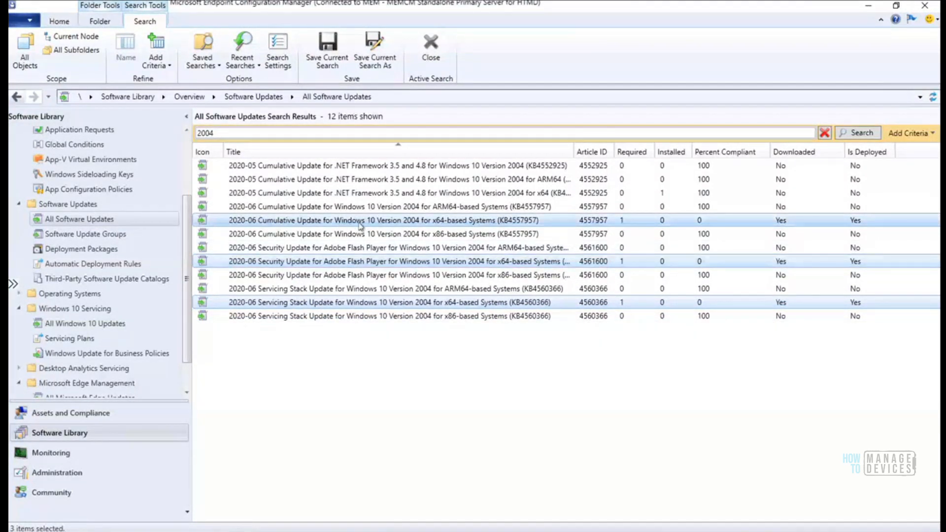
Start a software update group from the three updates, named 'Windows10 Monthly Update - July 2020'
right_click(450, 224)
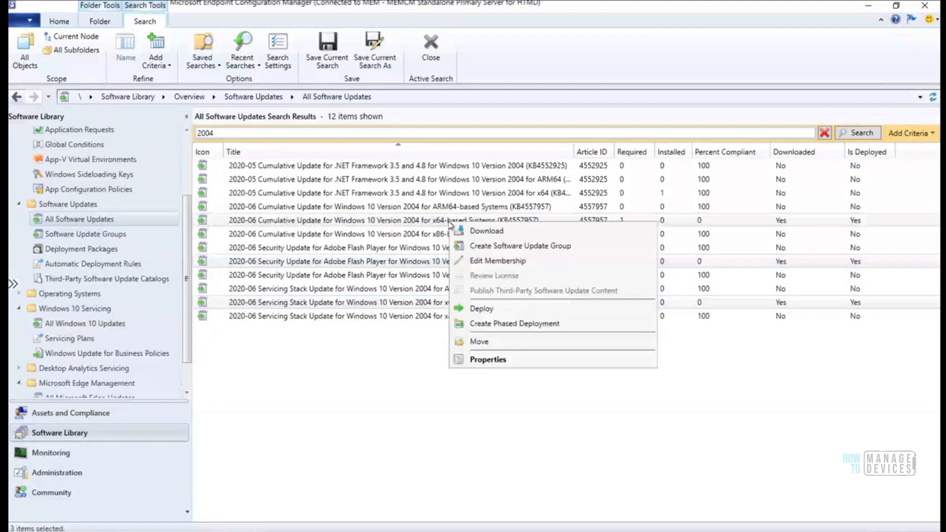
click(517, 250)
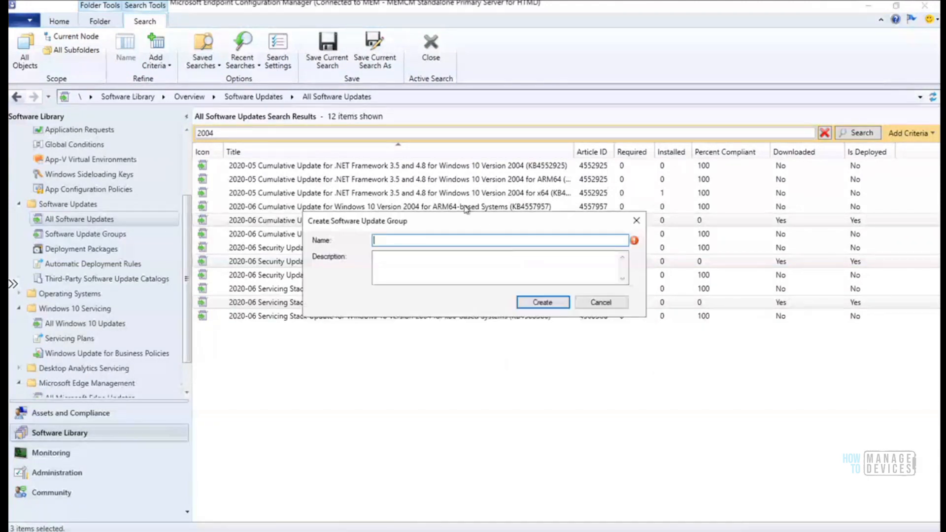
drag(468, 219, 490, 323)
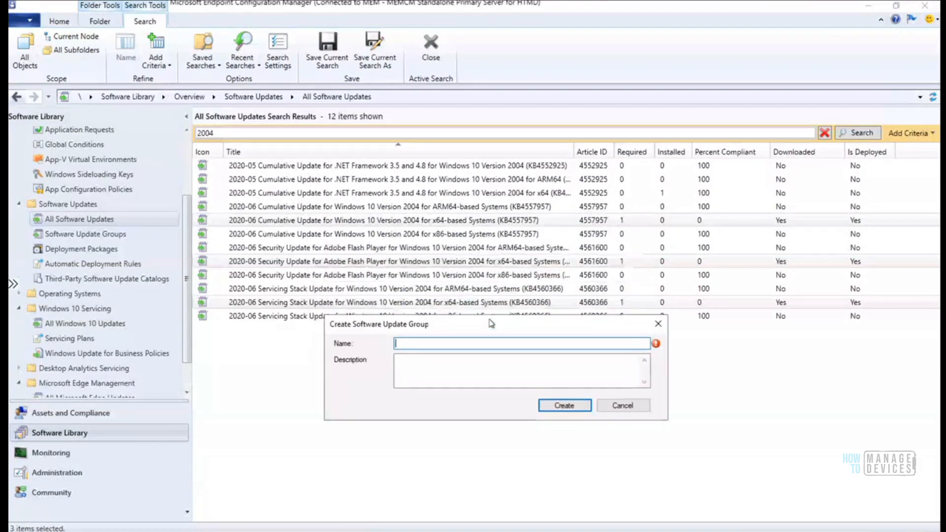
text(Wind)
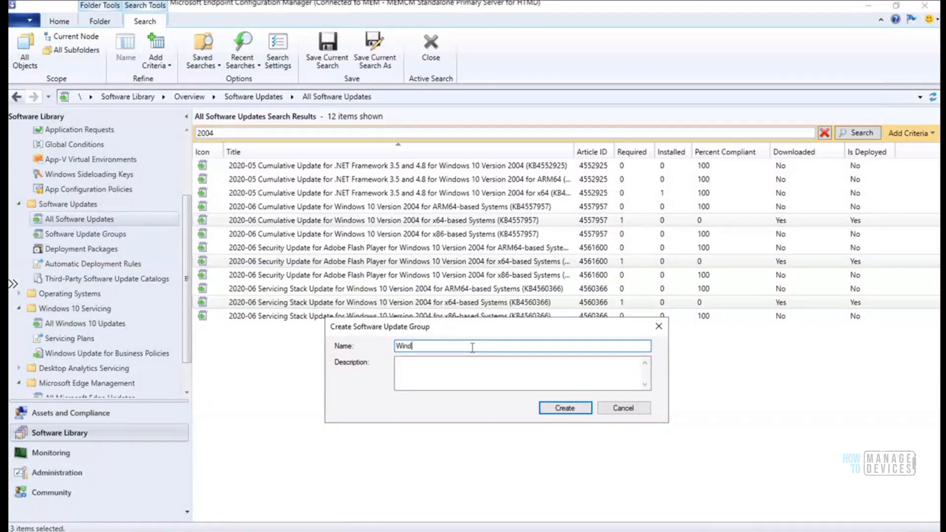
text(ows Monthly Update)
click(425, 346)
text(10)
click(500, 347)
text(-)
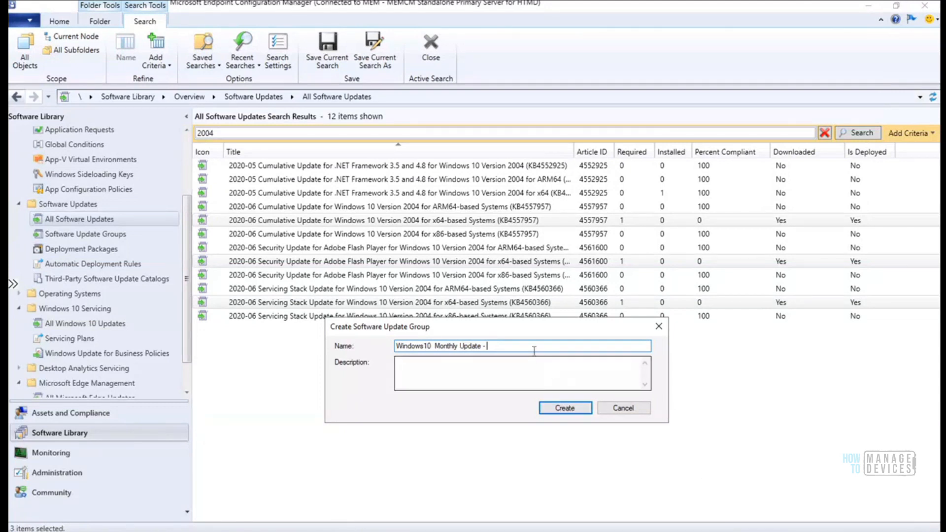
text(July 2020)
Copy the group name into the Description field
drag(531, 347, 371, 346)
key(ctrl+c)
click(418, 371)
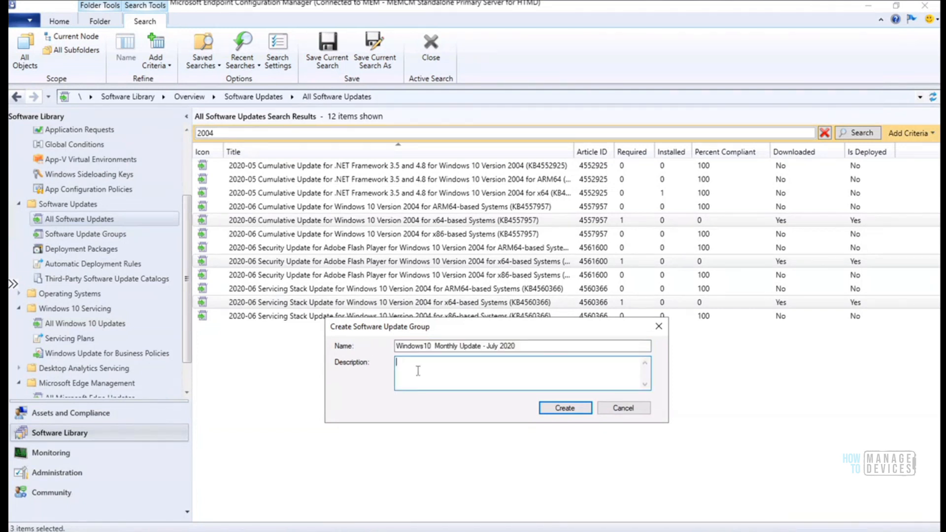
key(ctrl+v)
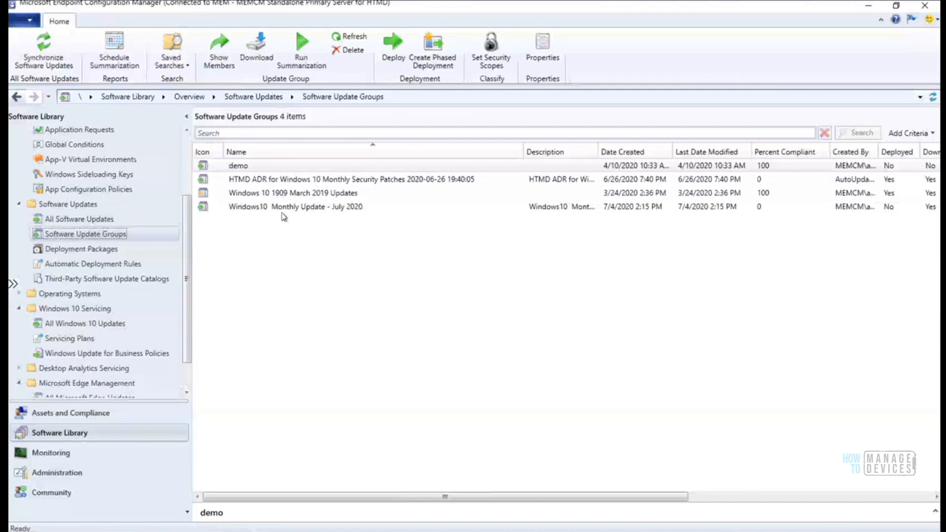
Open the July 2020 group, widen its Title column, and extend the selection across its three updates
click(313, 208)
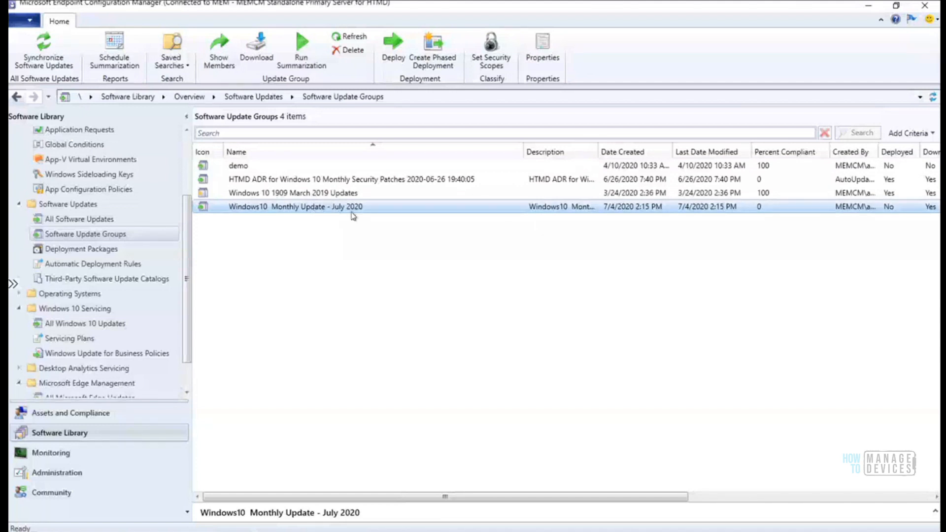
double_click(320, 207)
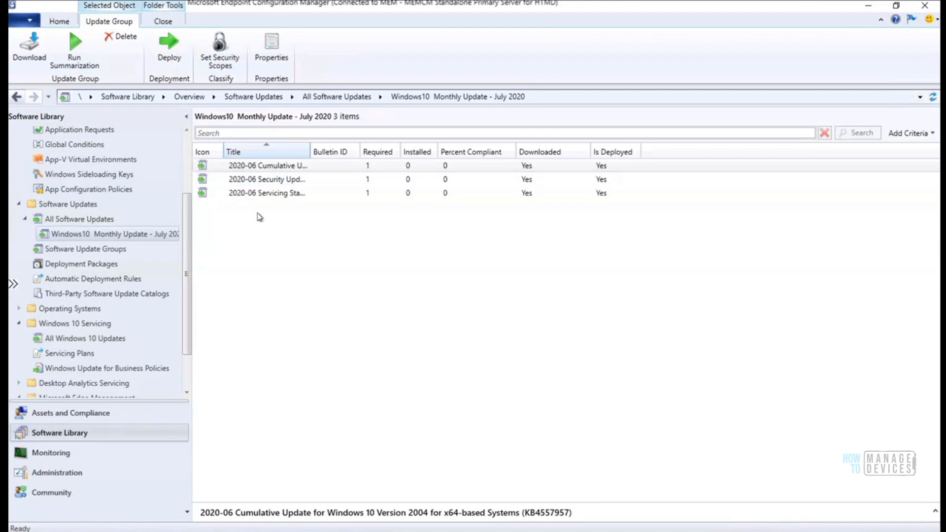
drag(311, 151, 404, 152)
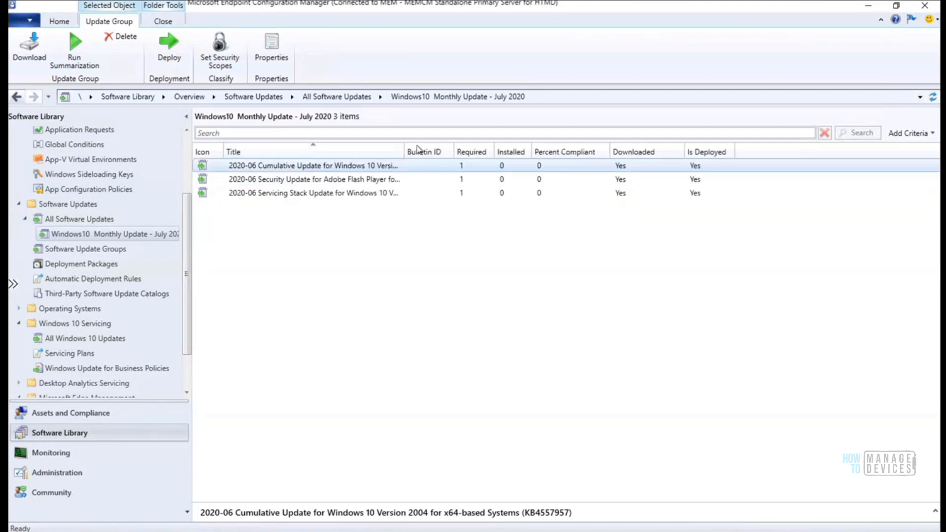
drag(403, 148, 477, 147)
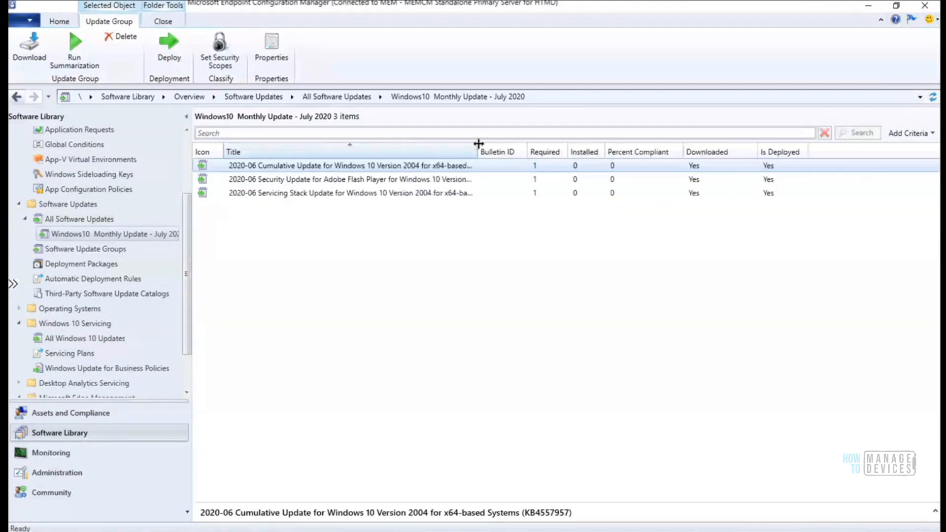
drag(534, 137, 548, 147)
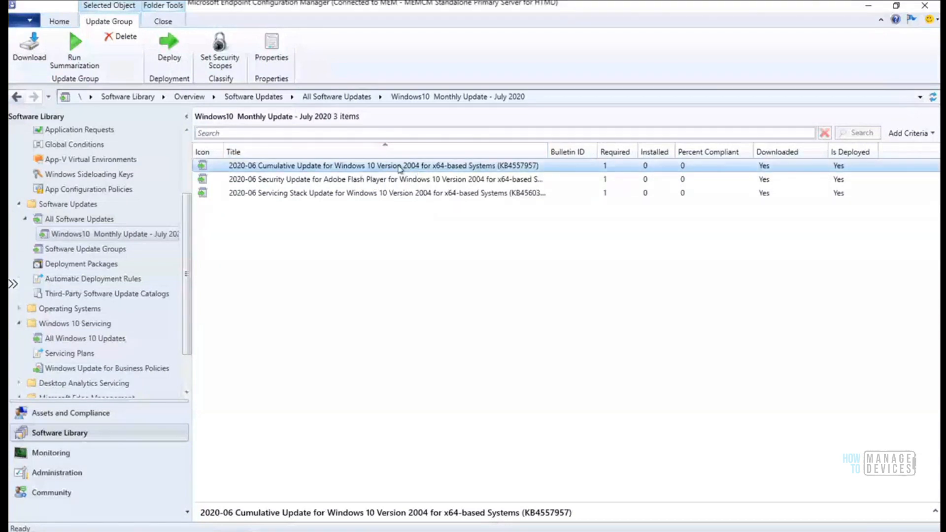
key(shift+Down)
key(shift+Down)
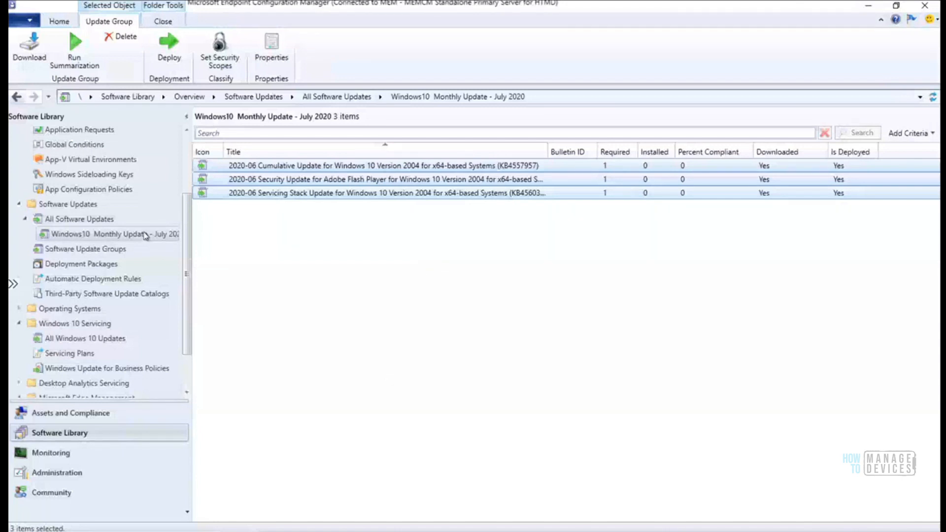
Clear the update selection, try the group's Deploy and actions, then show All Software Updates (251 items)
click(259, 223)
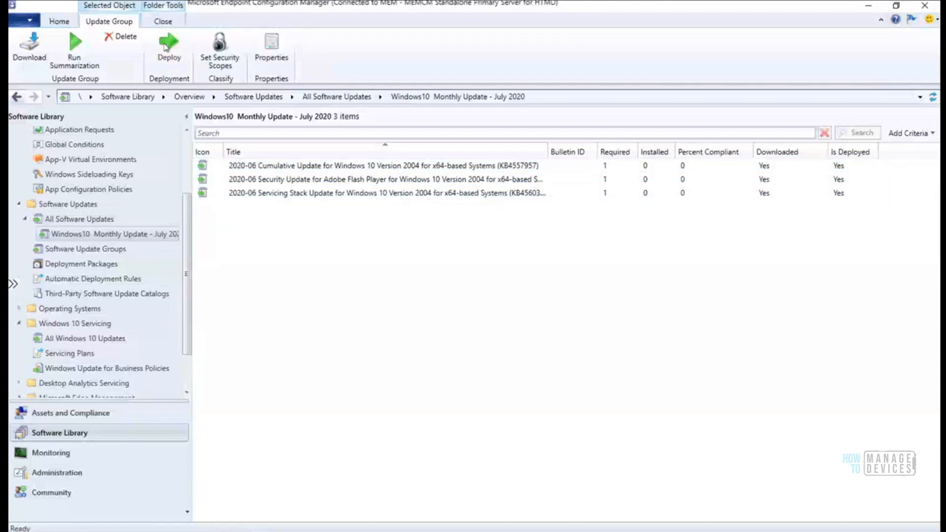
click(165, 47)
right_click(146, 234)
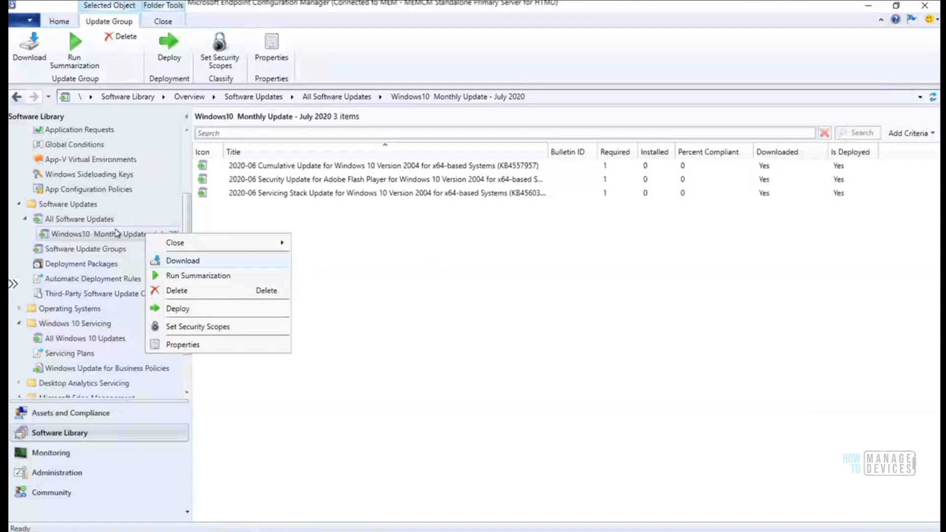
click(80, 220)
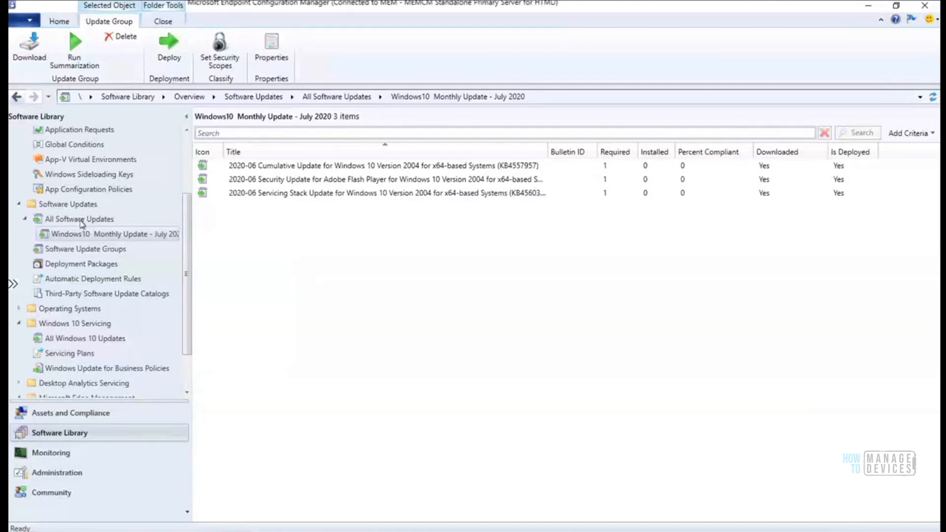
click(81, 220)
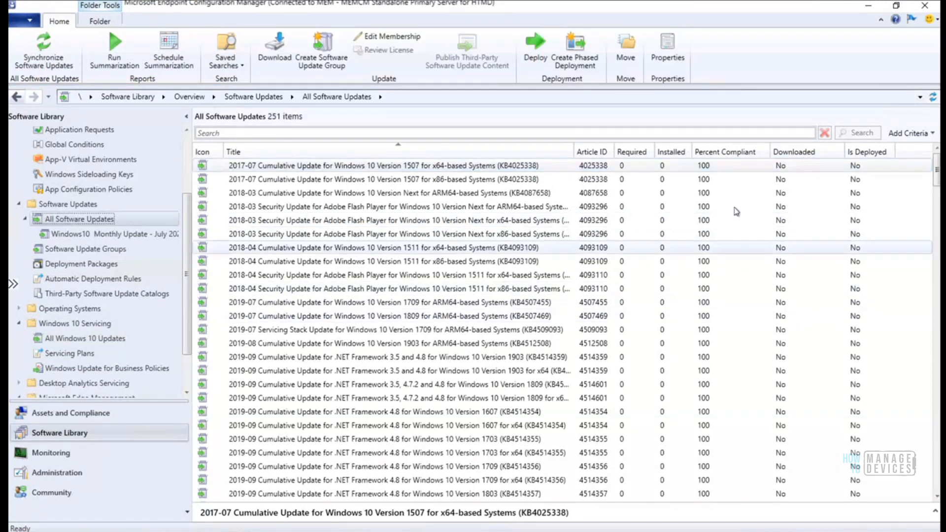
Create a software update group named 'Test' from the first listed update, KB4025338
click(493, 131)
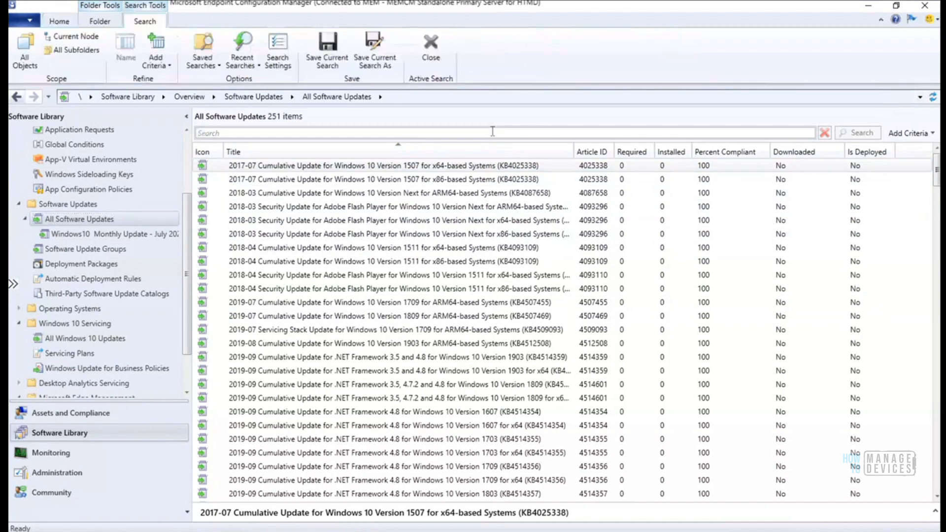
right_click(452, 169)
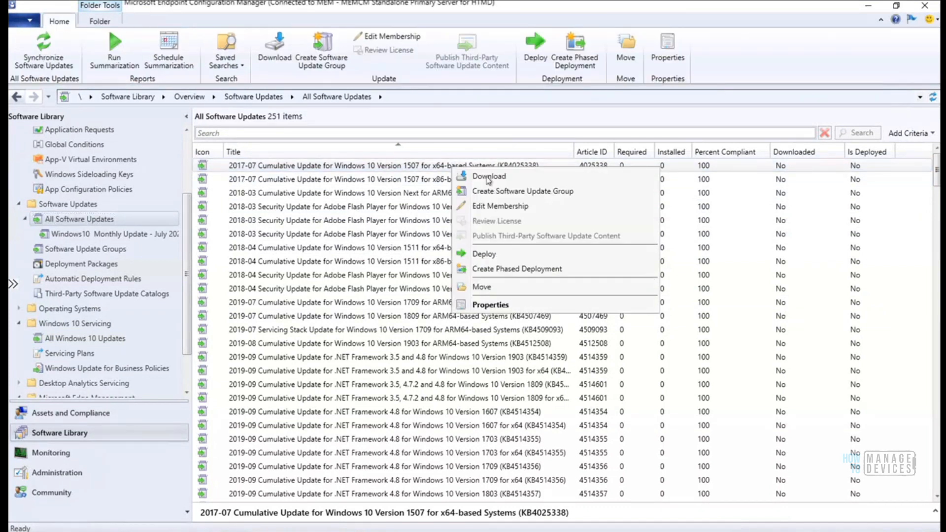
click(543, 192)
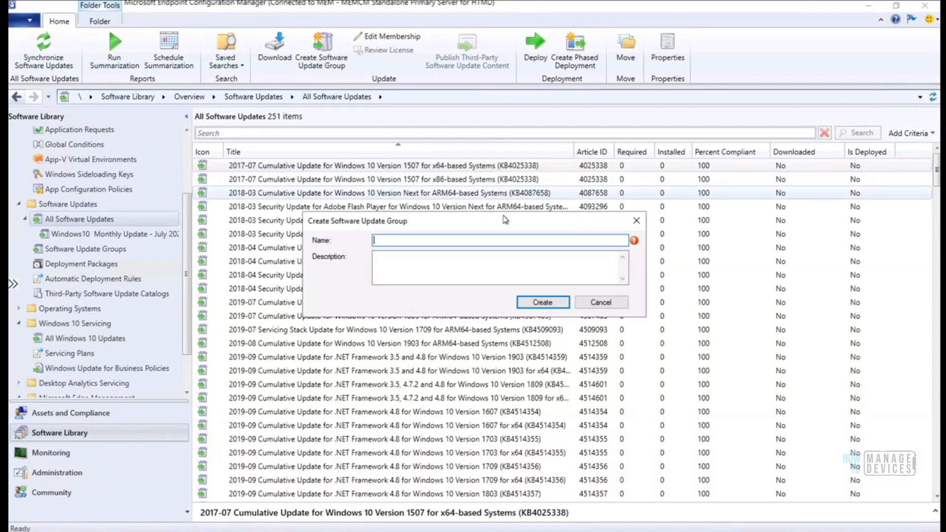
drag(501, 272, 503, 315)
text(Test)
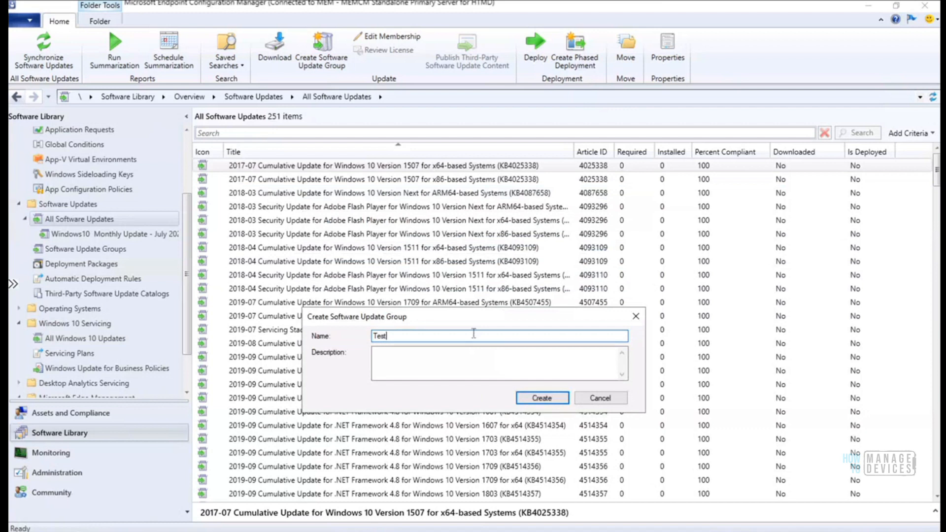
click(547, 395)
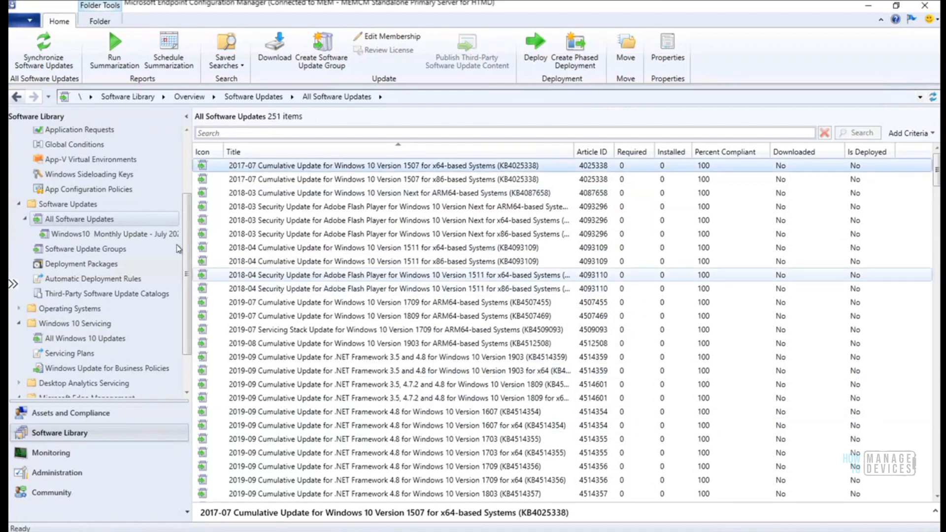
Open the Test group from Software Update Groups to view its updates
click(102, 249)
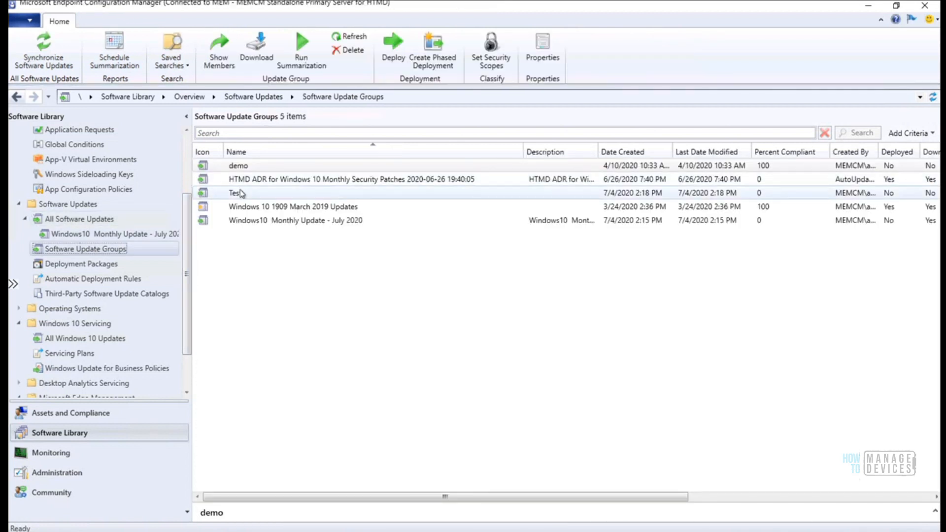
click(239, 194)
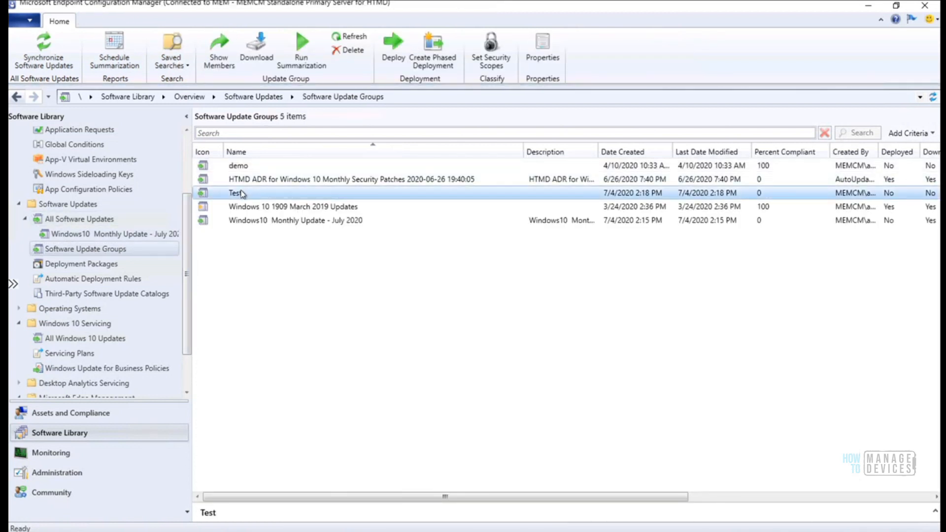
double_click(245, 193)
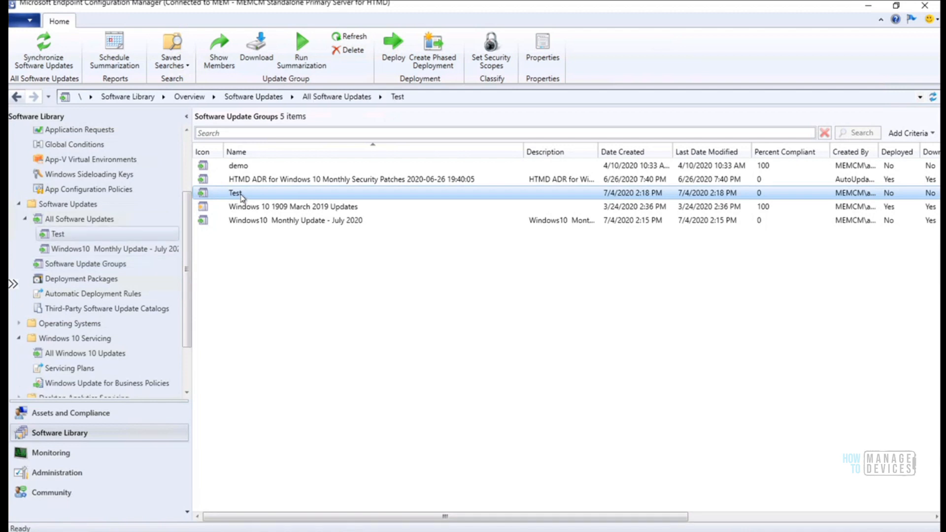
Start and discard a deployment of the Test group, then select its KB4025338 update
right_click(59, 236)
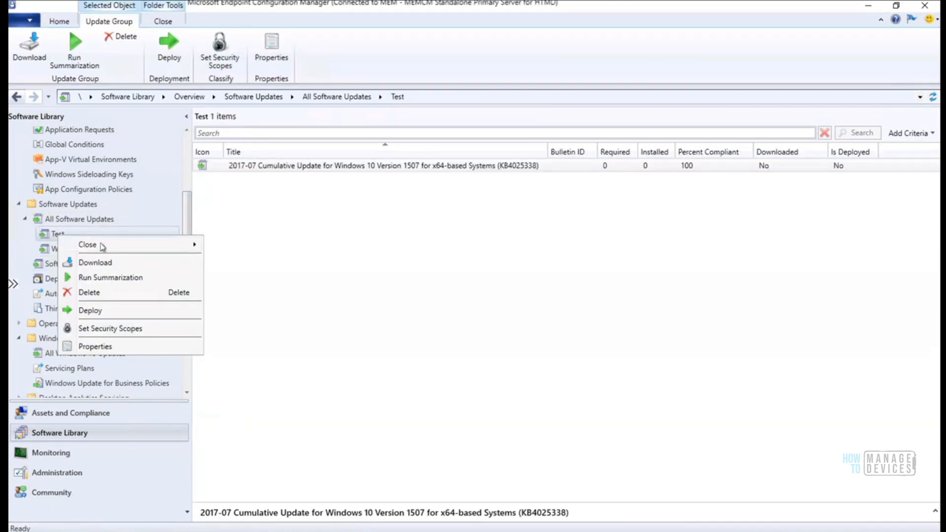
click(127, 312)
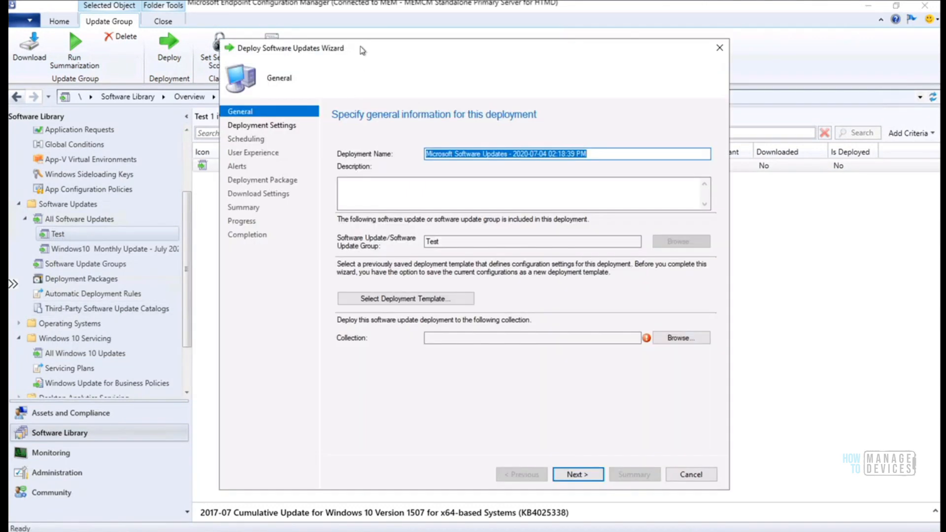
drag(399, 54, 420, 55)
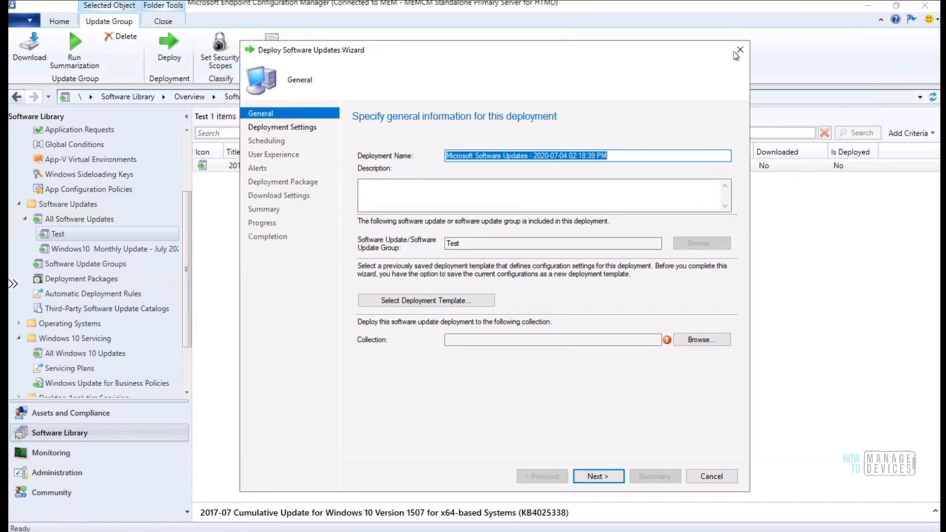
click(741, 50)
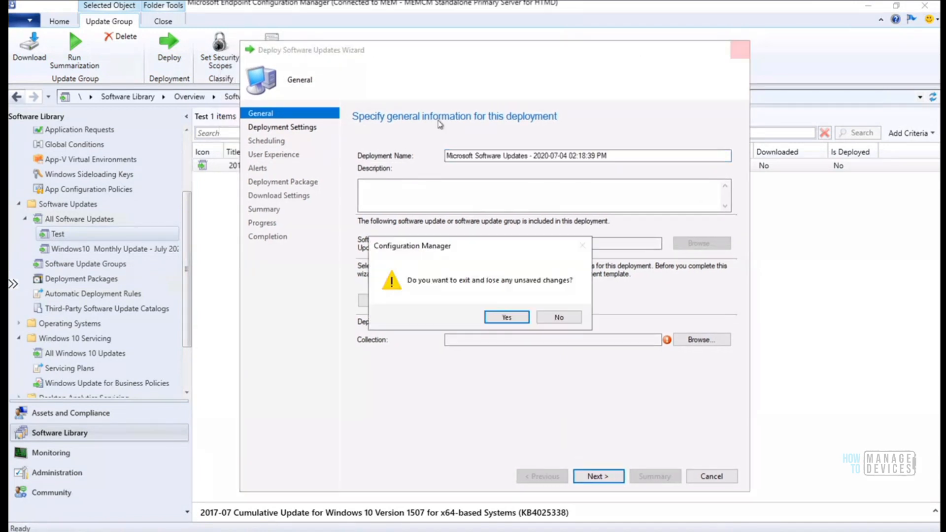
click(497, 317)
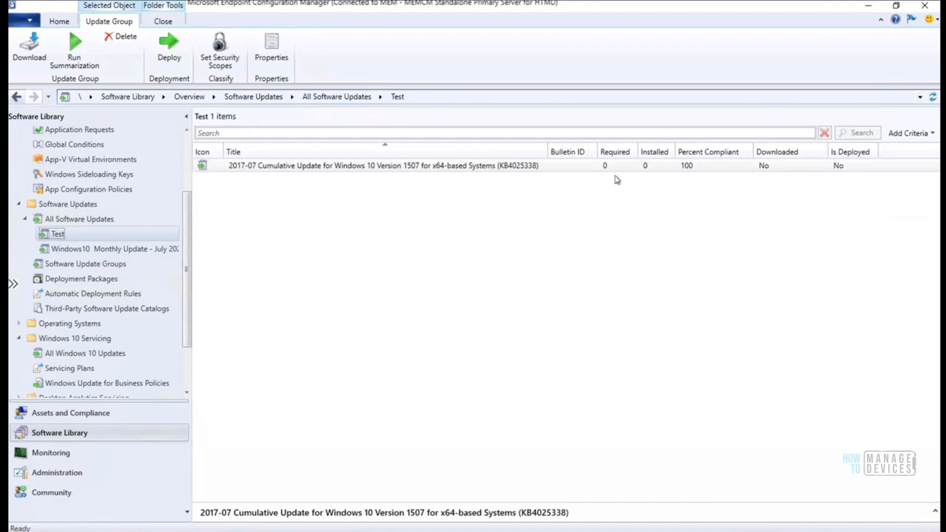
click(650, 165)
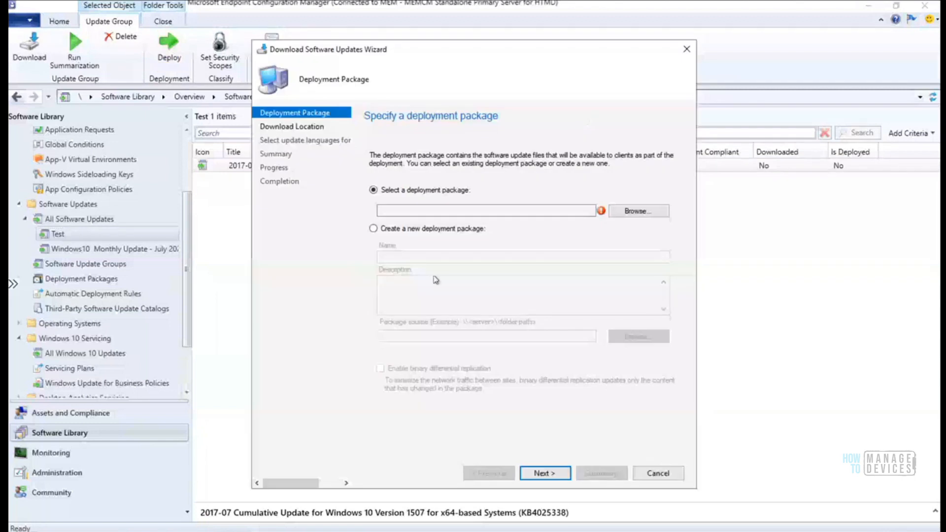
Keep the download wizard open, reposition it, and choose 'Create a new deployment package'
click(642, 472)
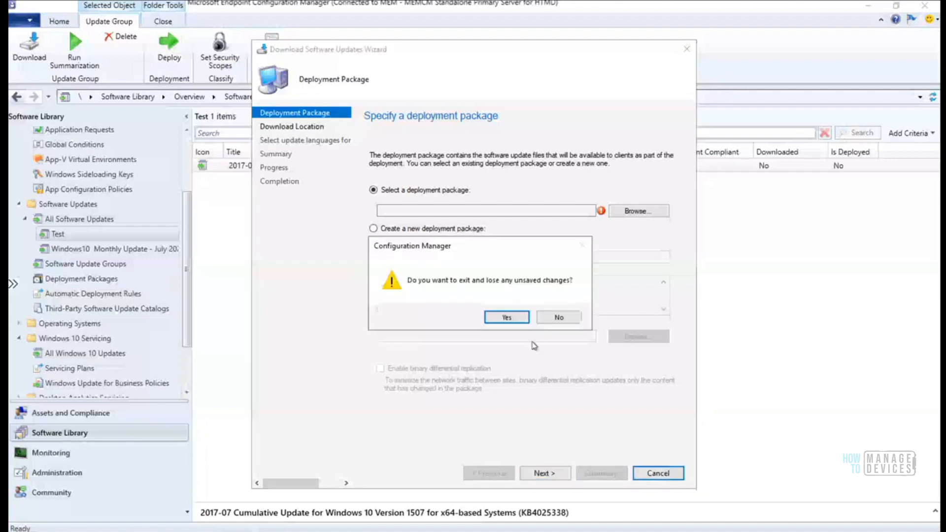
click(560, 319)
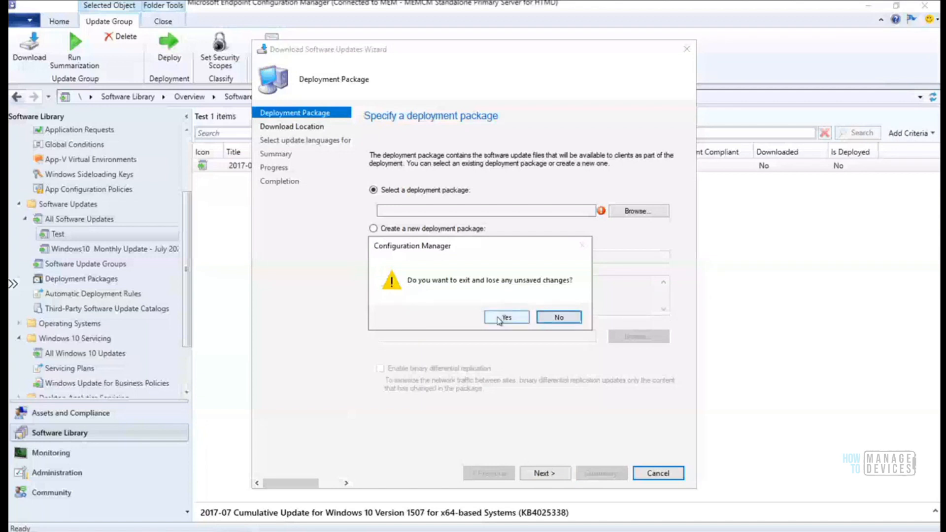
click(551, 318)
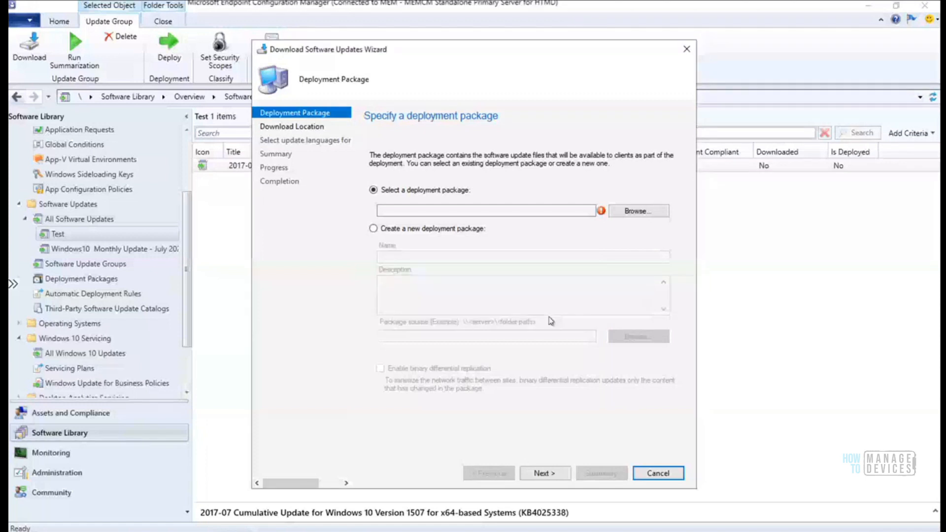
drag(409, 51, 516, 45)
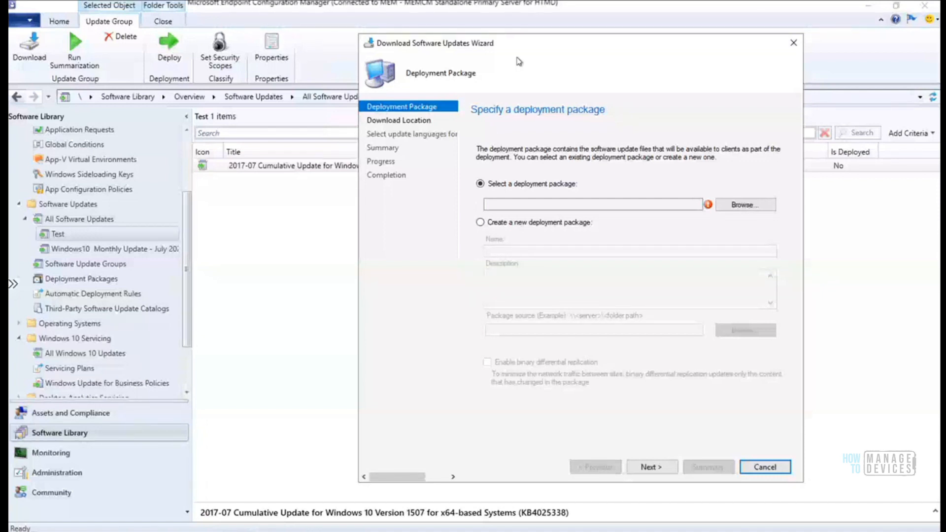
drag(526, 51, 470, 228)
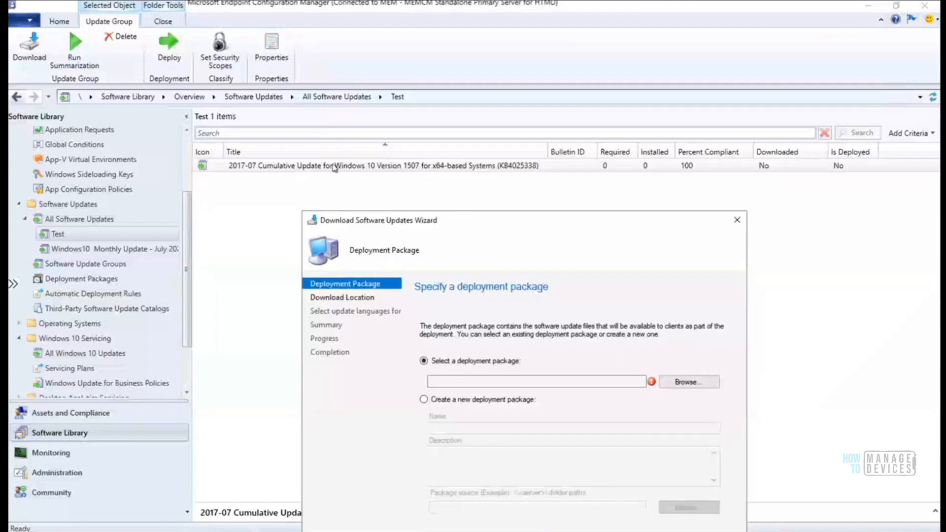
drag(531, 220, 533, 127)
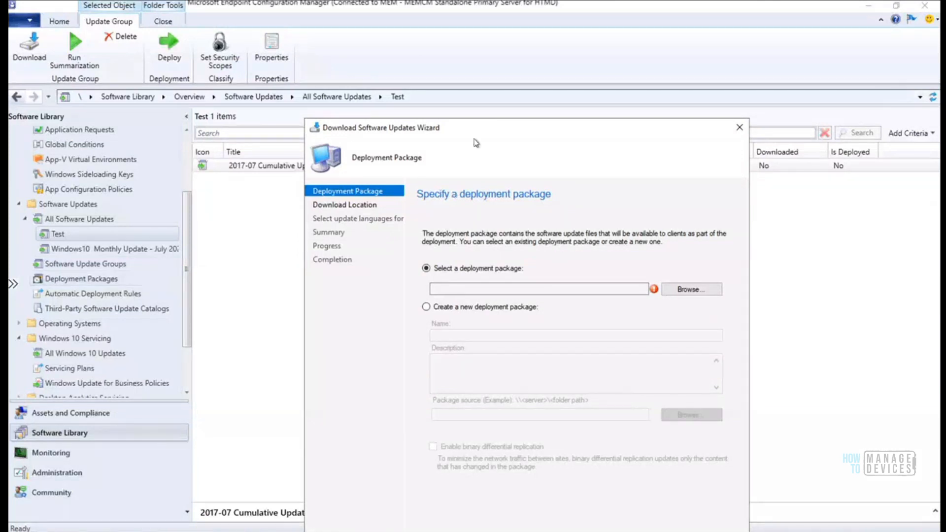
drag(504, 134, 504, 71)
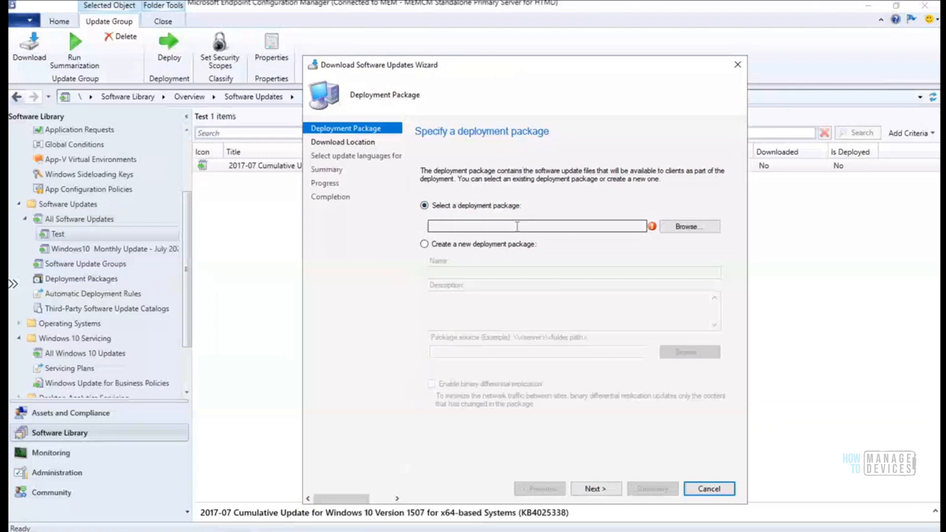
click(547, 244)
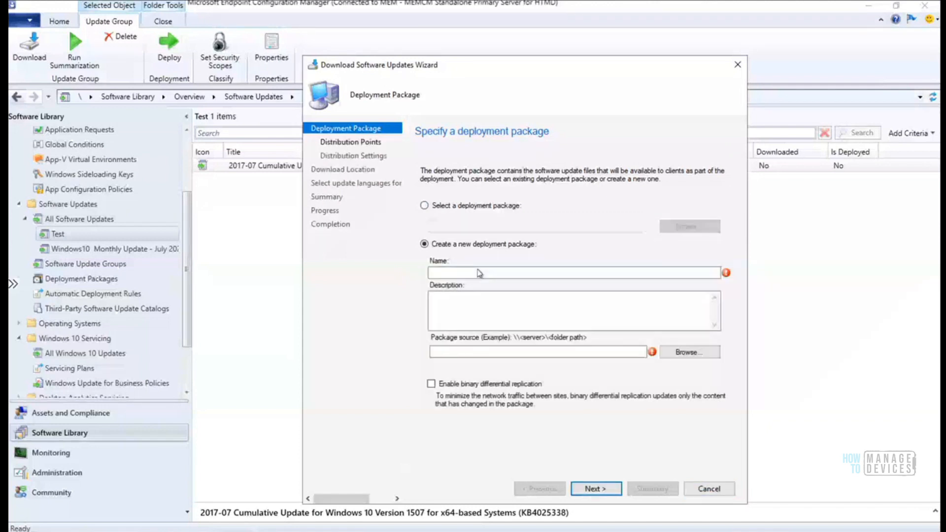
click(479, 272)
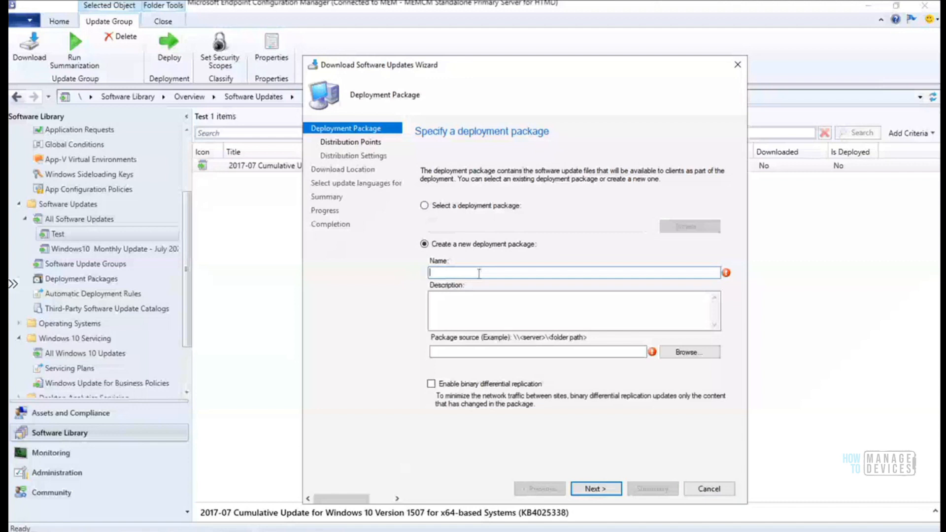
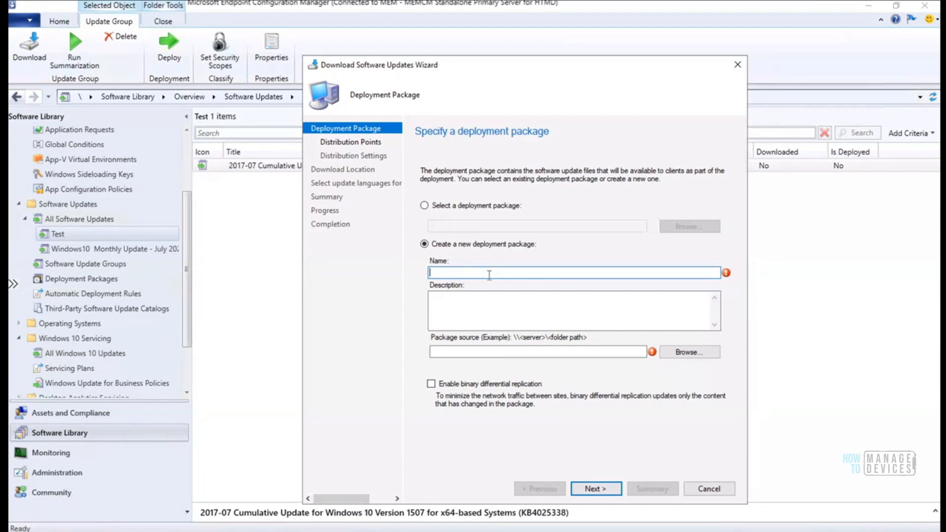
Enter HTMD as the name of the new deployment package
text(HTMD)
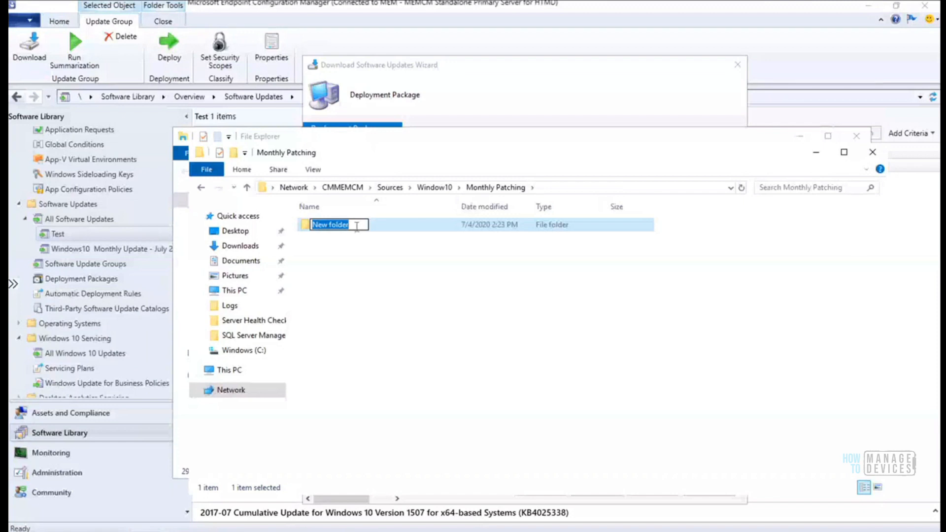
Rename the new Monthly Patching folder to 'Old Package'
text(15)
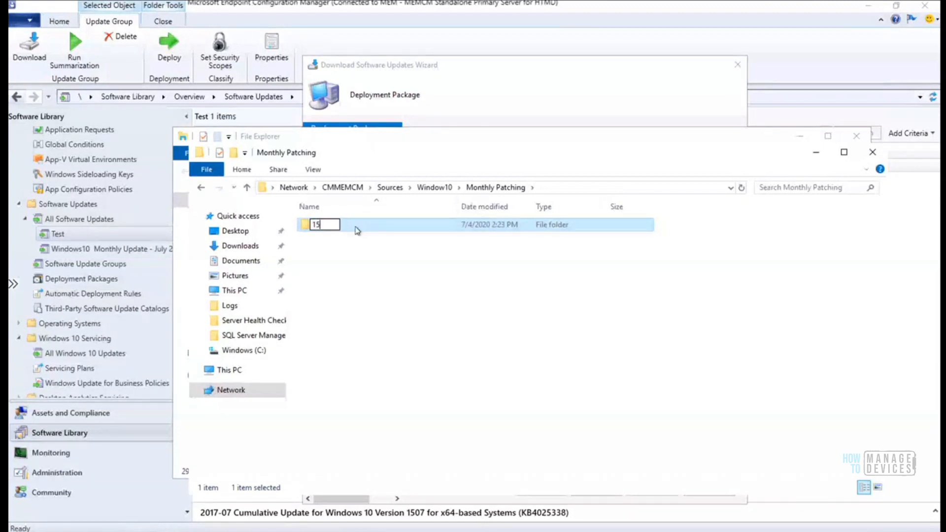
key(BackSpace)
key(BackSpace)
text(0ffic)
key(BackSpace)
key(BackSpace)
key(BackSpace)
key(BackSpace)
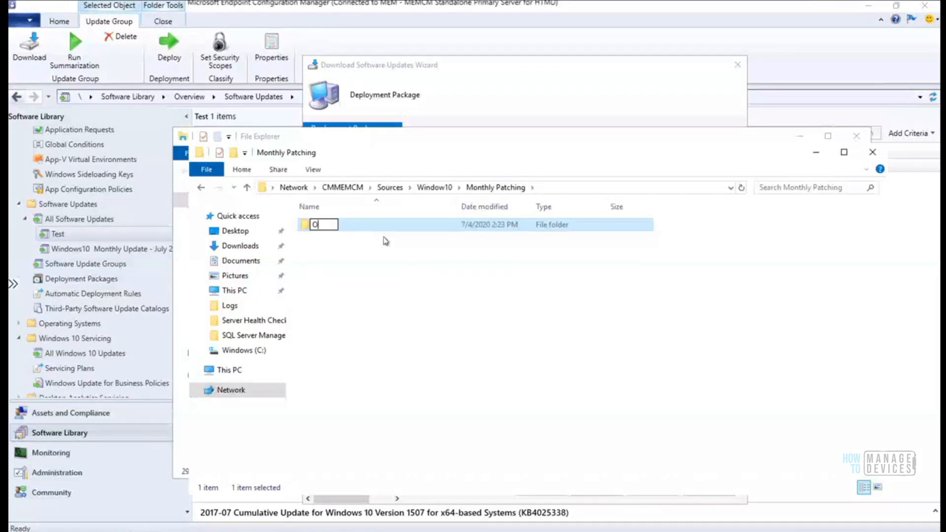
text(ld Package)
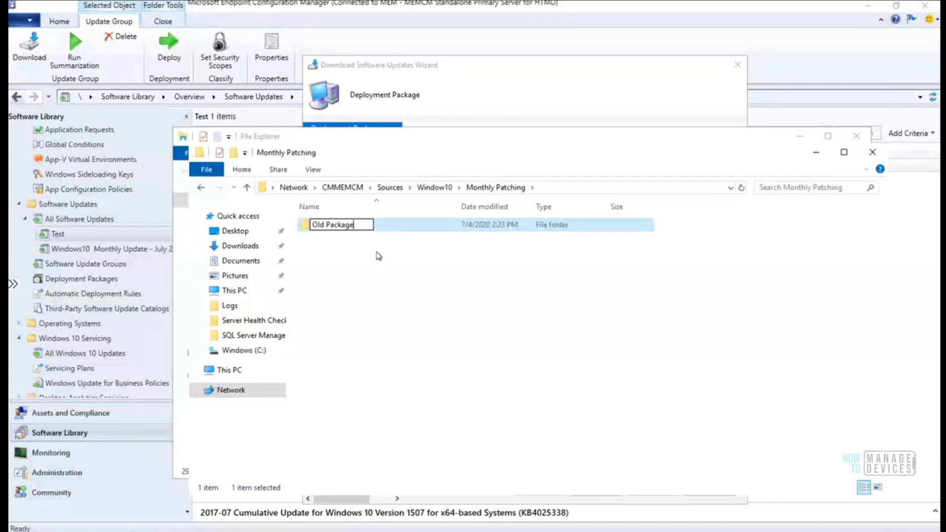
click(375, 262)
Create a 'July 2020' folder in Monthly Patching and open it
right_click(336, 246)
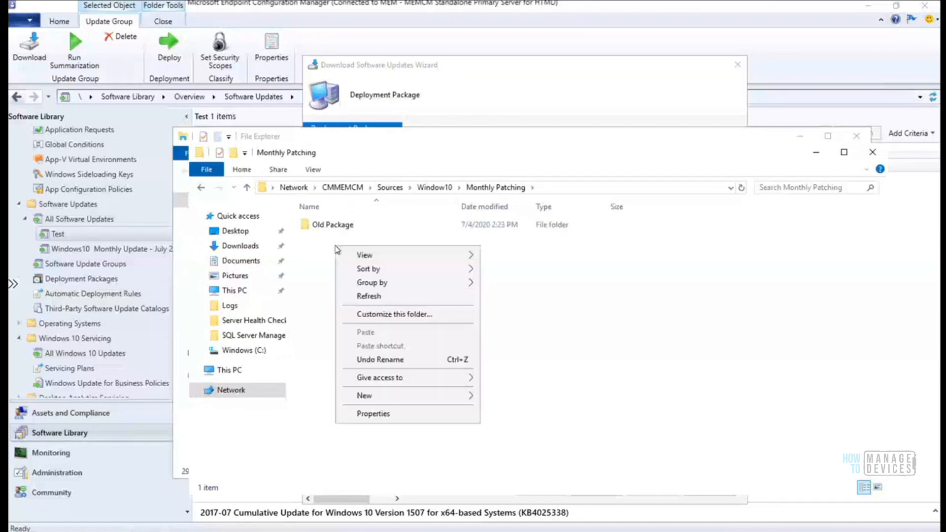
mouse_move(401, 396)
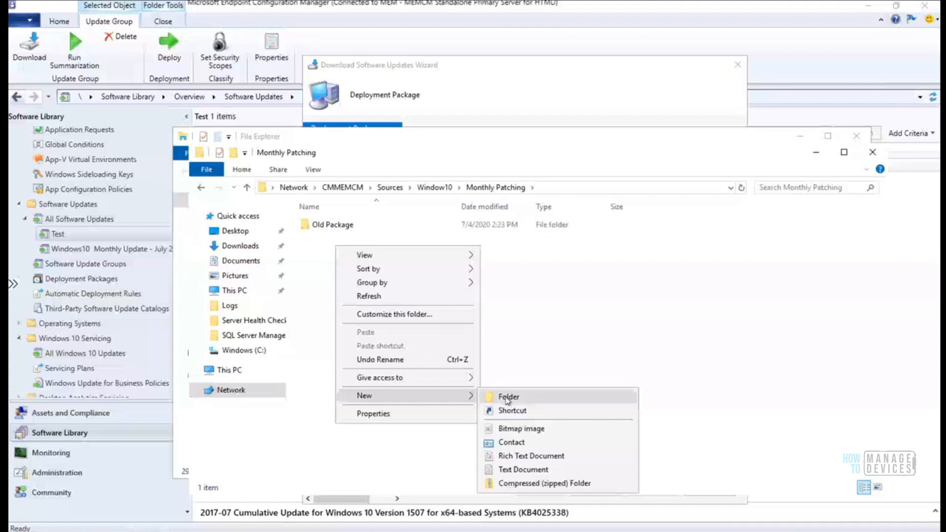
click(508, 397)
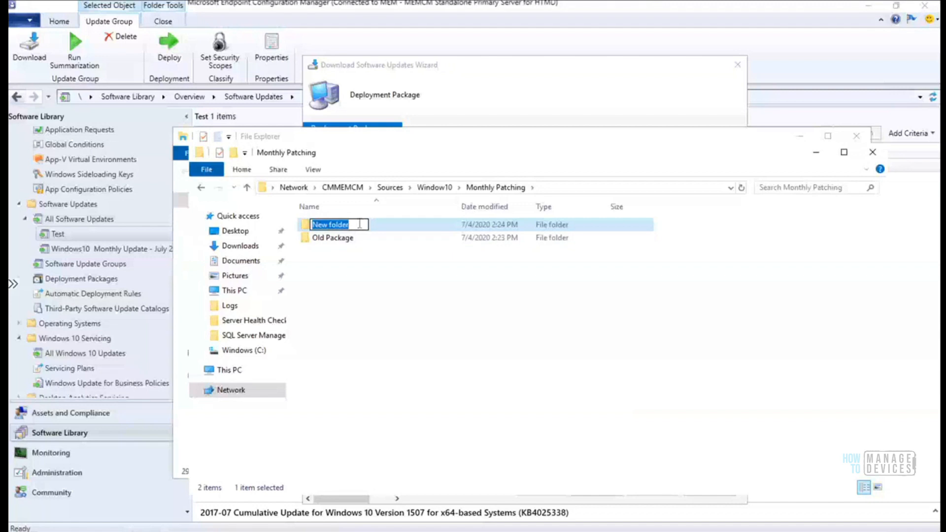
text(July 2020)
key(Return)
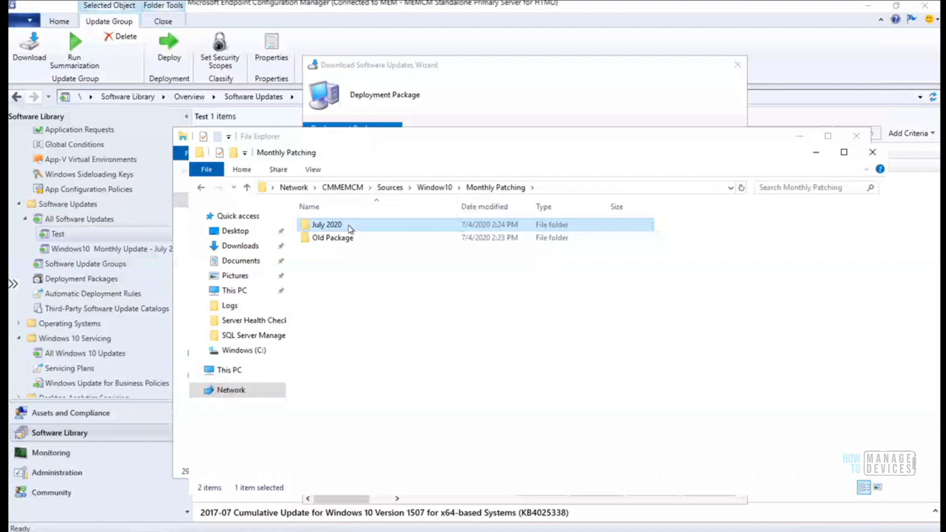
double_click(349, 228)
Open the Old Package folder and show its full network path in the address bar
click(486, 188)
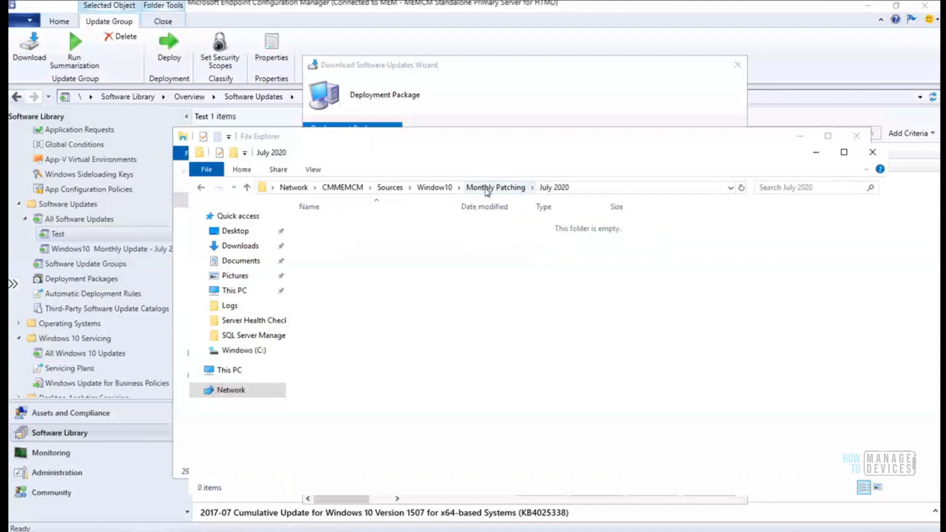
click(338, 239)
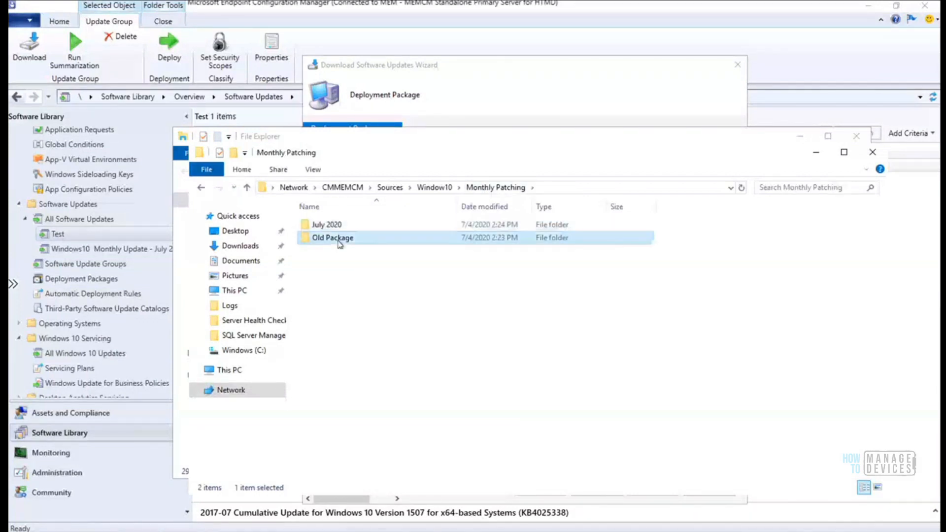
double_click(339, 240)
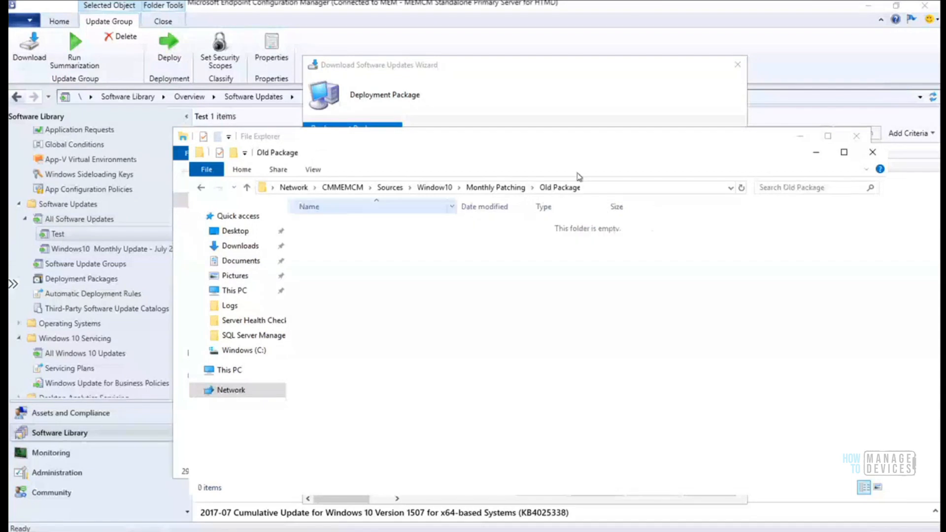
click(576, 188)
key(ctrl+c)
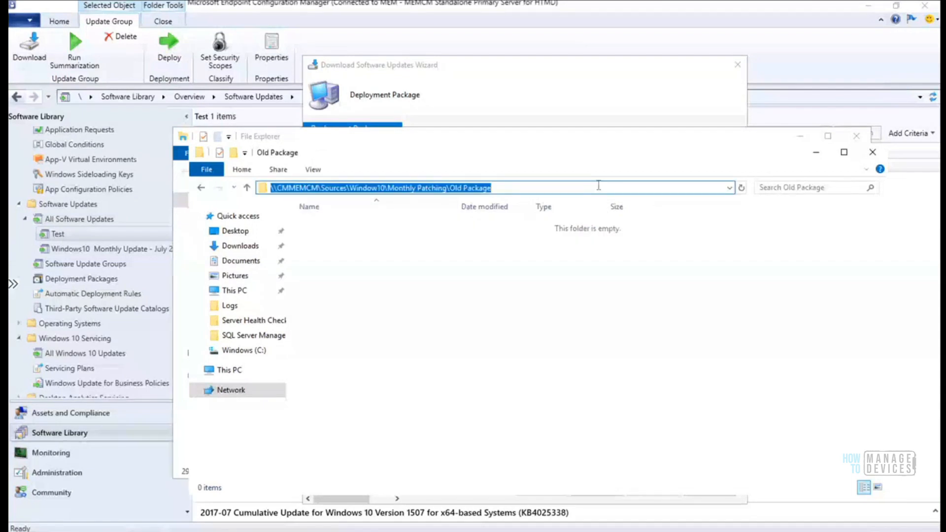
Set package source to \\CMMEMCM\Sources\Window10\Monthly Patching\Old Package and advance to Distribution Points
click(542, 98)
click(517, 350)
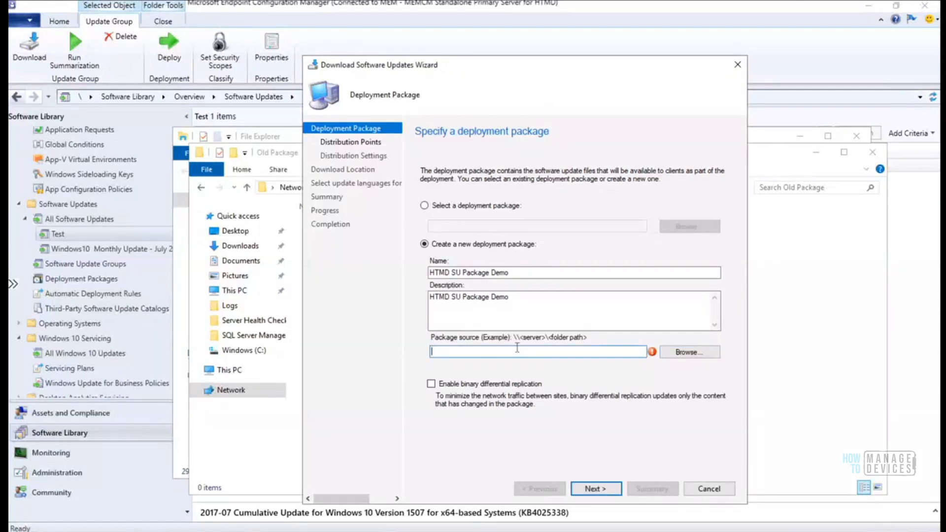
key(ctrl+v)
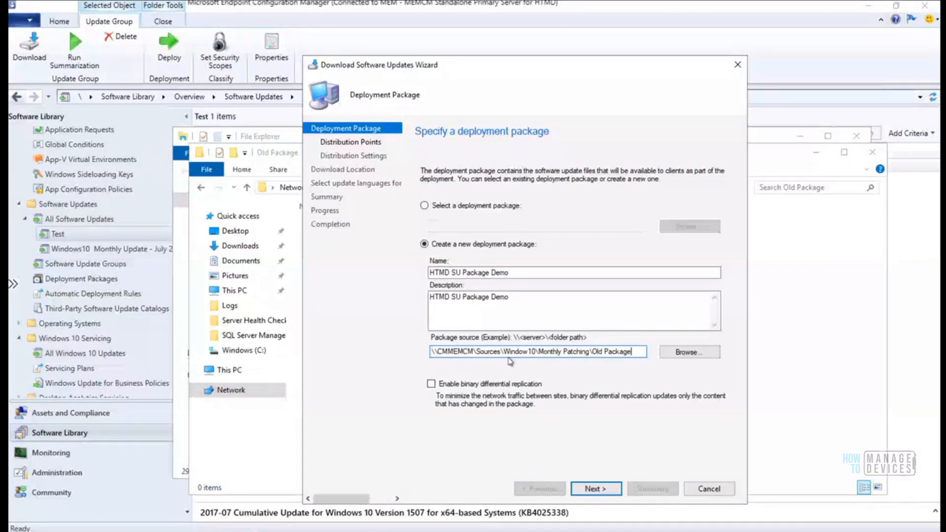
drag(474, 351, 420, 349)
text(C:)
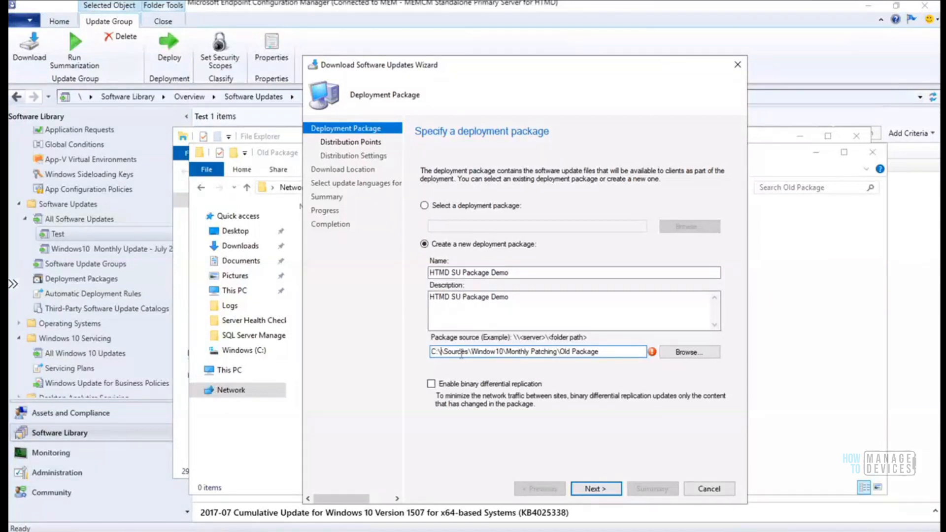
key(BackSpace)
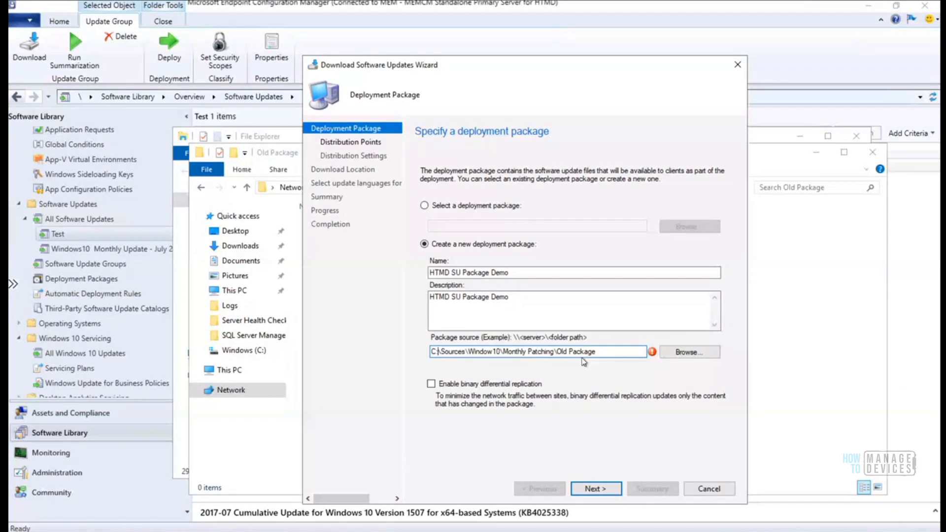
mouse_move(653, 354)
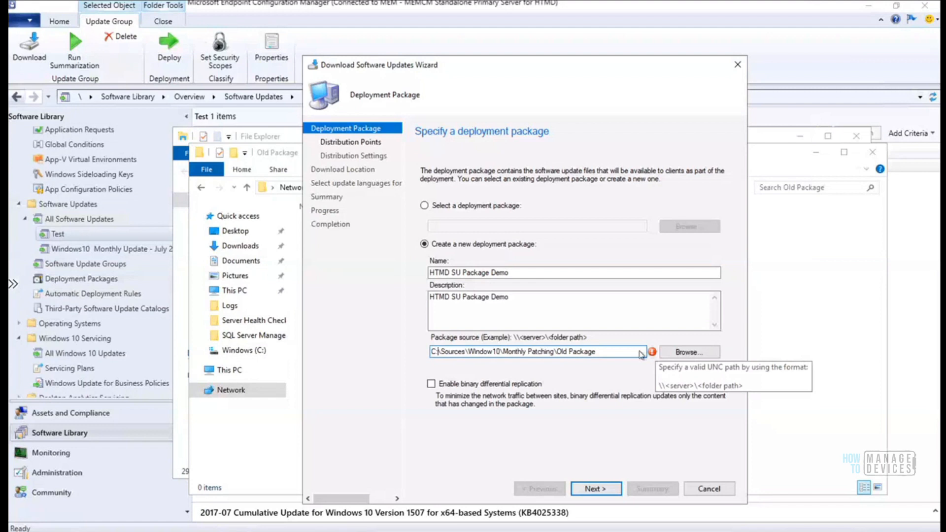
drag(630, 351, 331, 354)
key(ctrl+v)
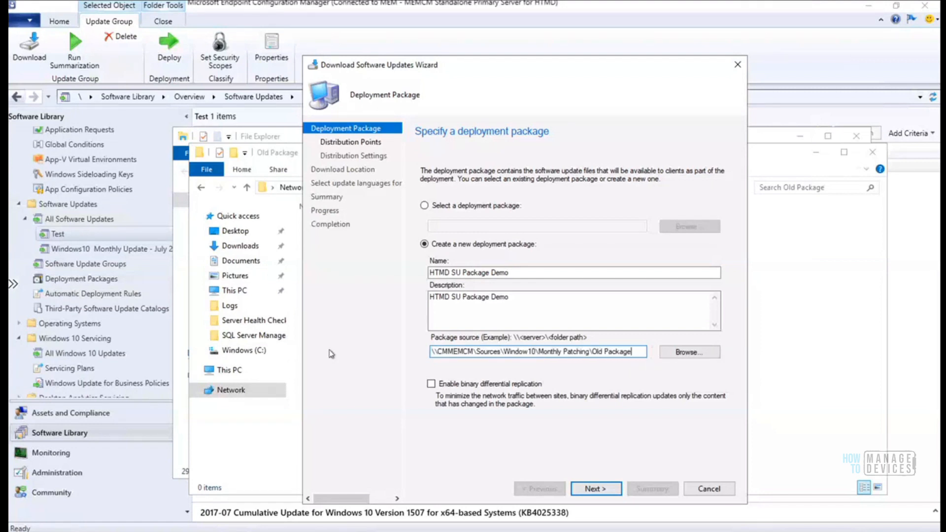
click(595, 489)
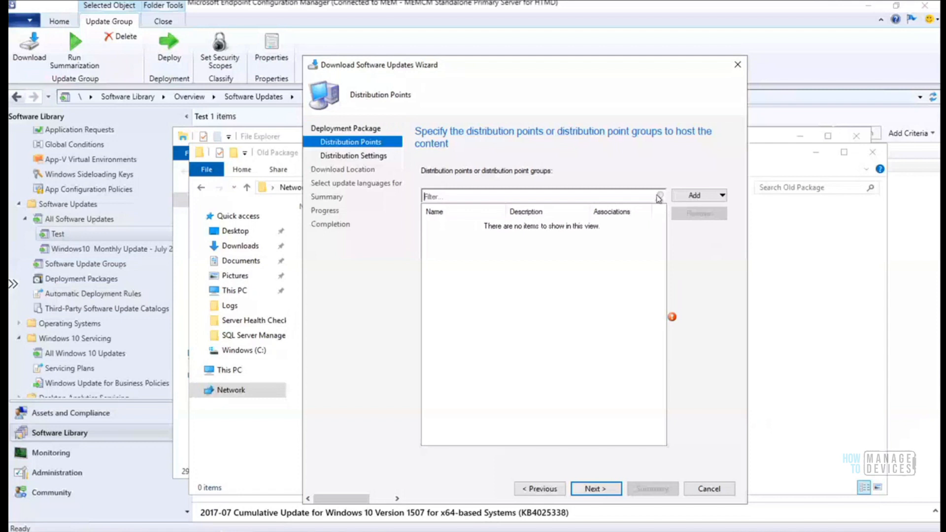
Add the CMMEMCM.MEMCM.COM distribution point and leave distribution priority at Medium
click(696, 195)
click(741, 212)
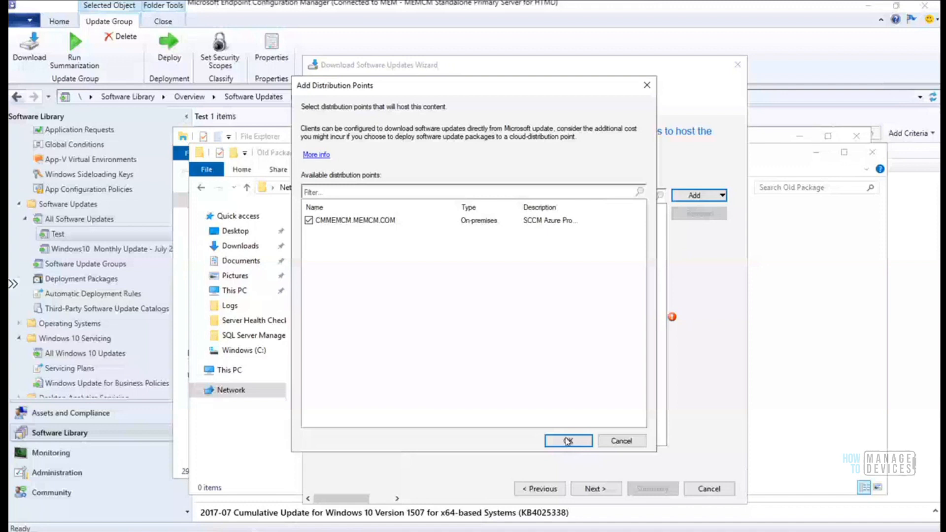
click(568, 441)
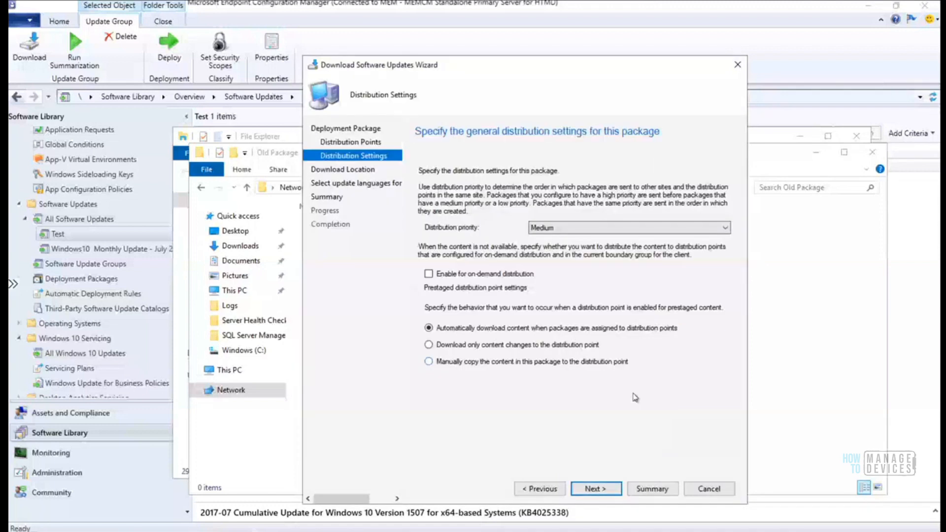
click(638, 228)
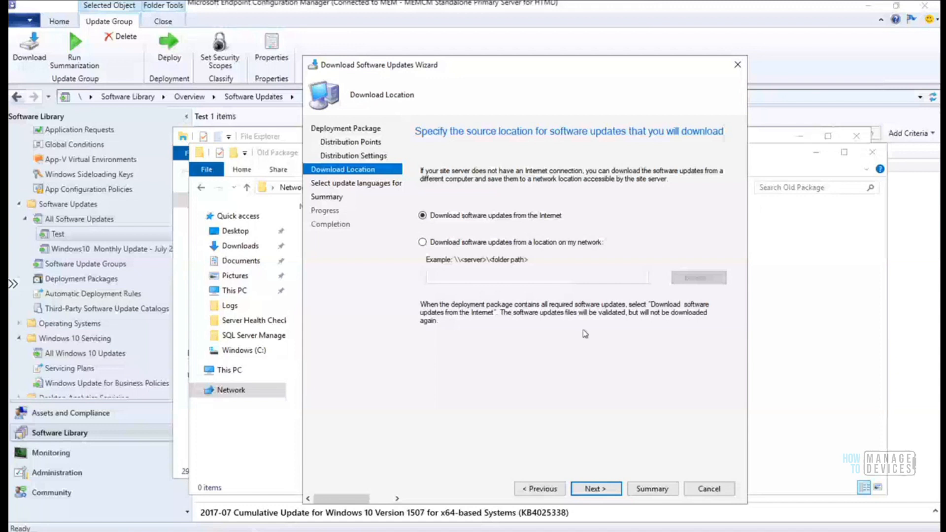
Keep English for Windows Update and English (United States) for Office 365, then go to Summary
key(Return)
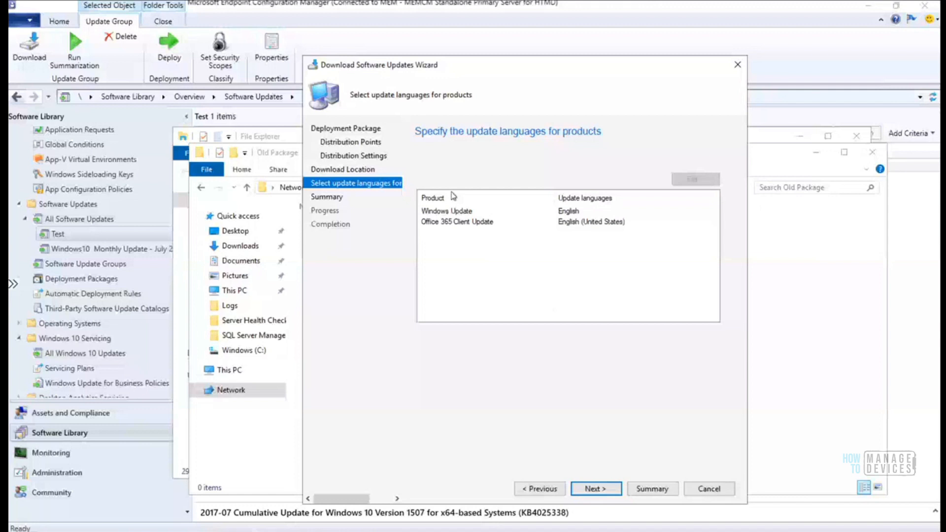
click(590, 223)
click(693, 180)
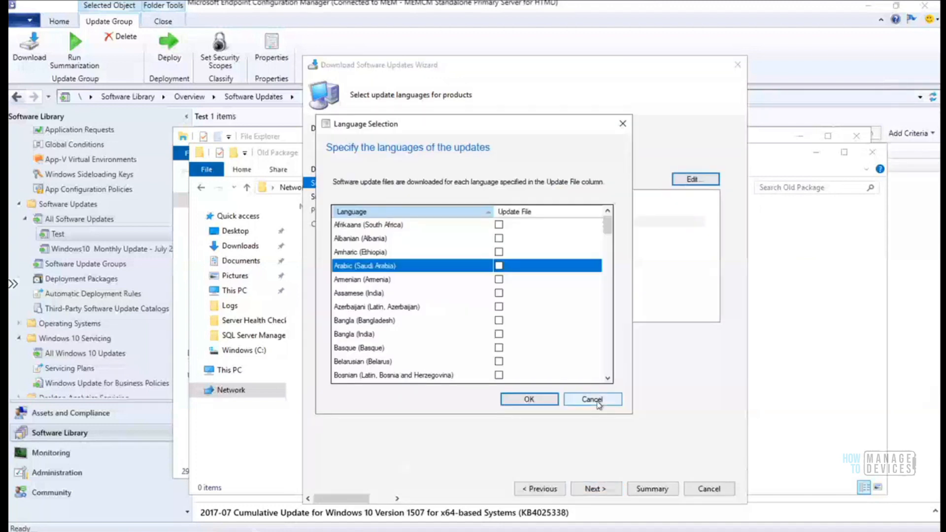
click(593, 401)
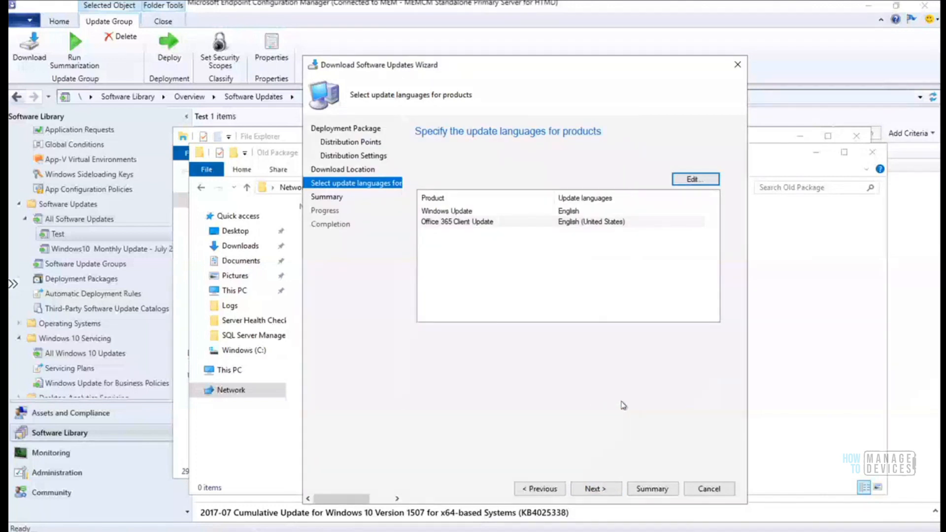
click(595, 488)
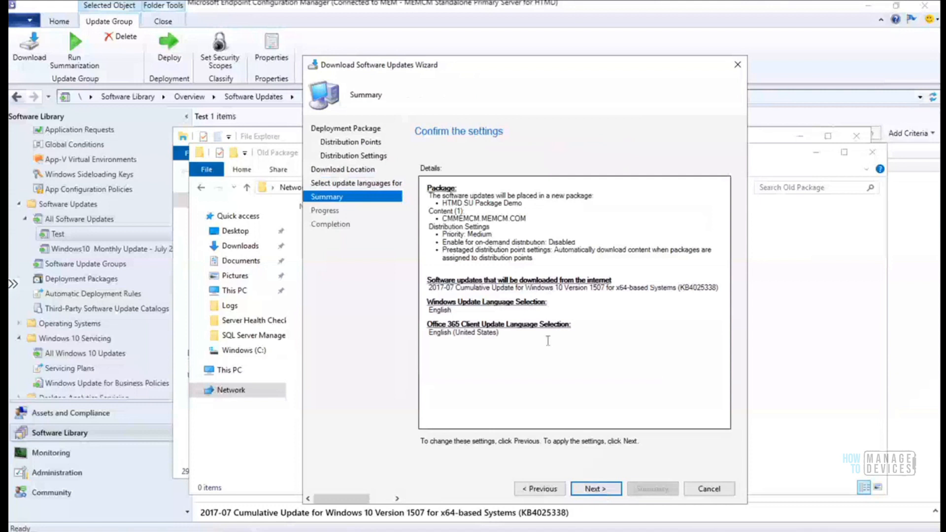
Review the summary for 2017-07 Cumulative Update KB4025338 and start its download
drag(548, 341, 404, 187)
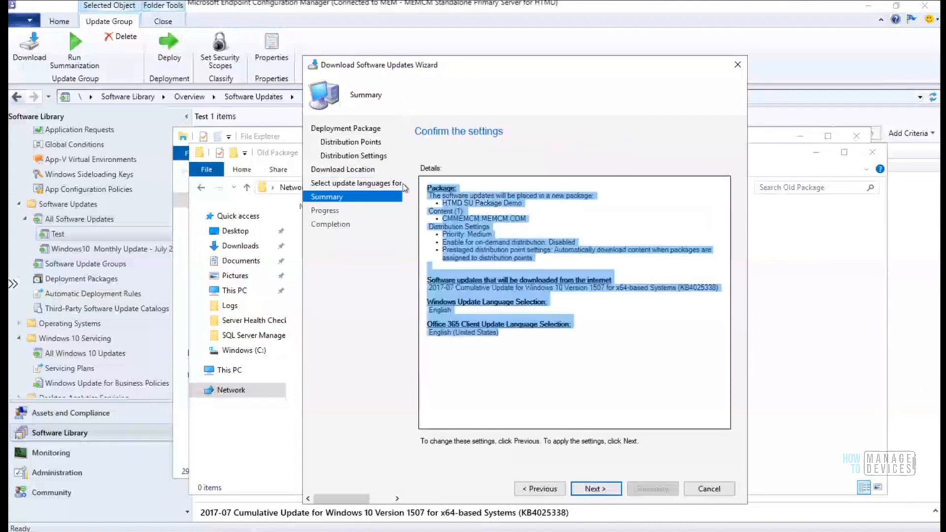
click(582, 348)
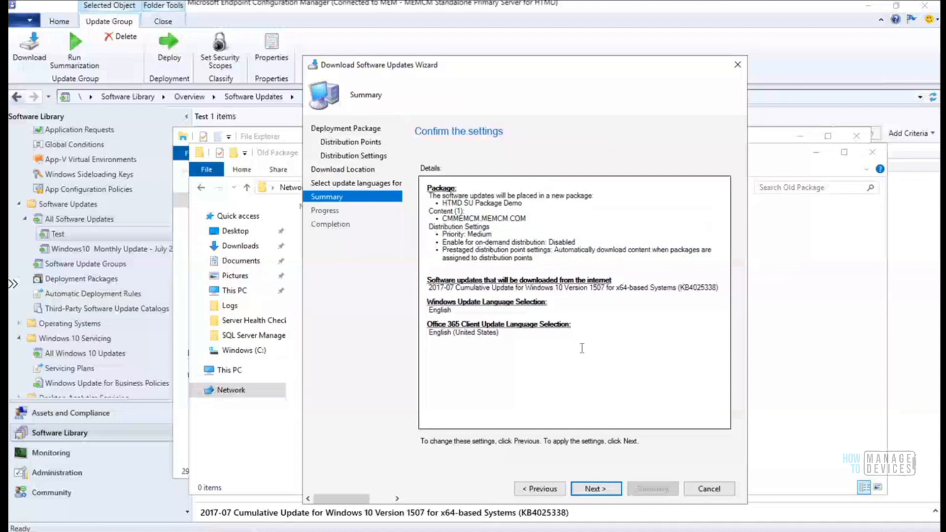
drag(588, 288, 611, 289)
drag(506, 333, 415, 172)
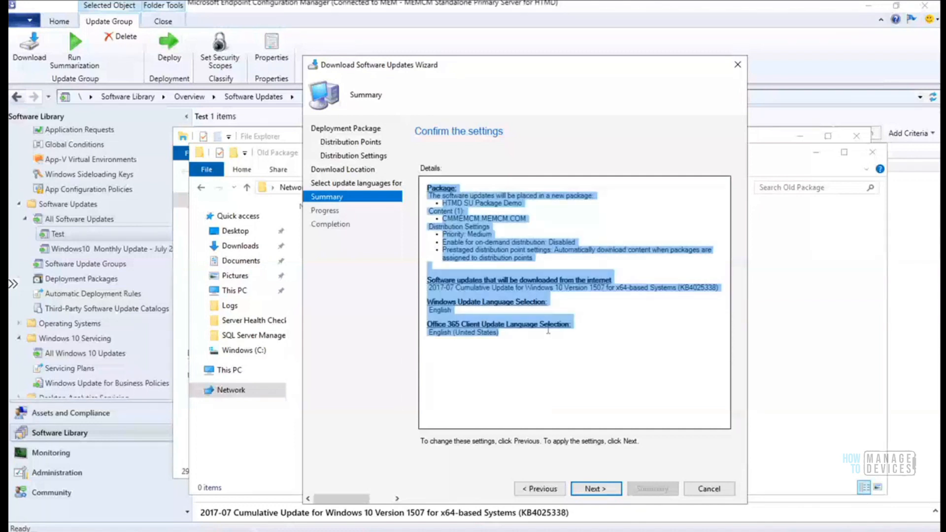
click(596, 489)
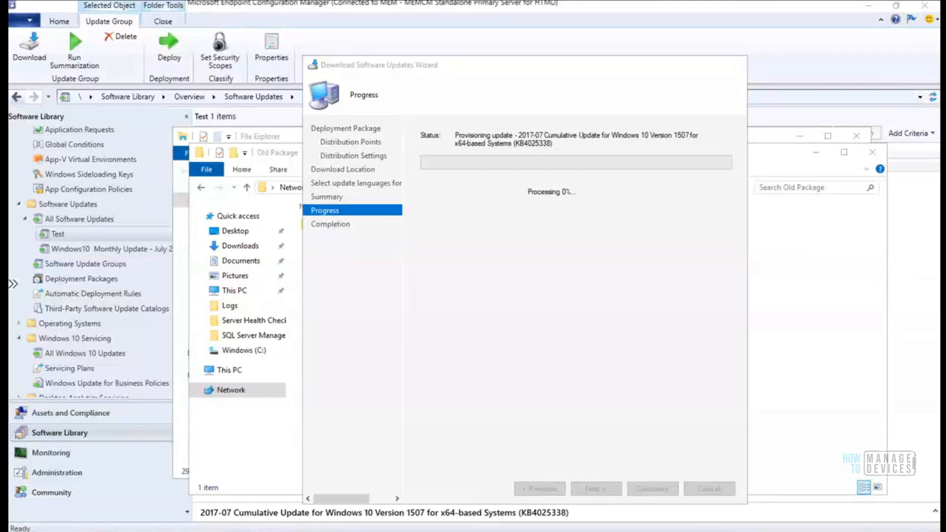
mouse_move(143, 531)
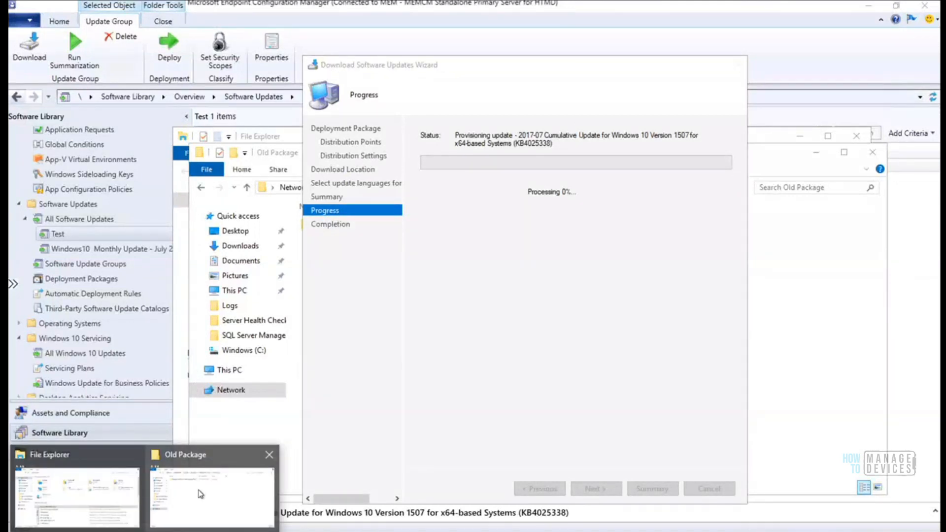
Open the 062e84de-4546-4438-9a6b-8256adaa69a3.1 folder under Old Package to confirm it's empty
click(212, 463)
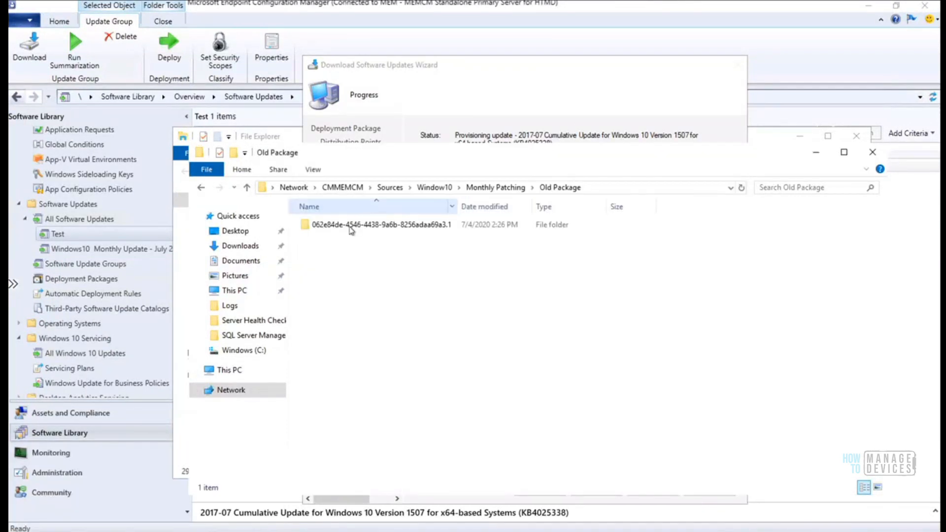
drag(472, 162, 520, 289)
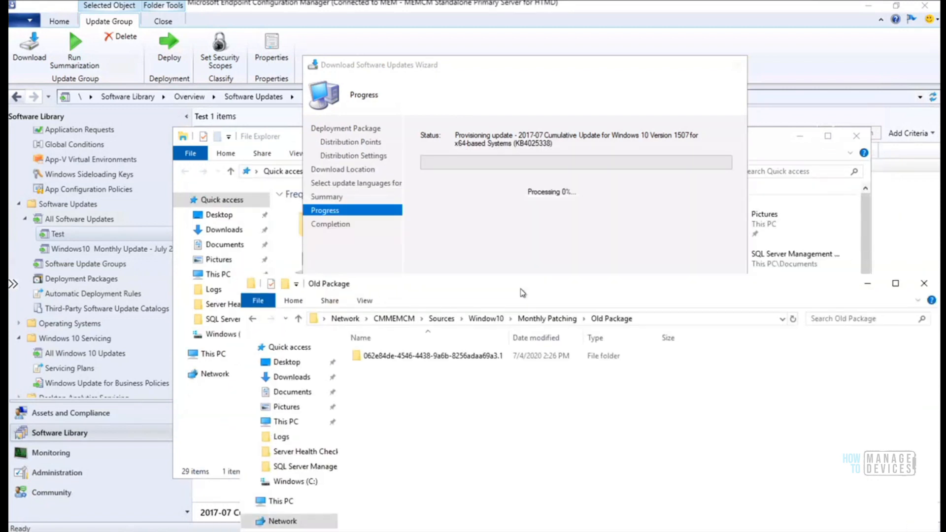
double_click(440, 360)
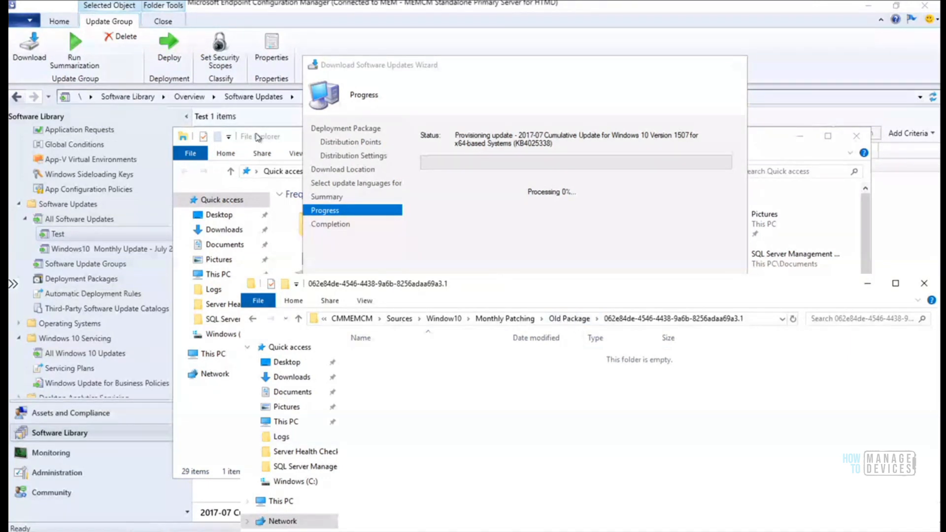
Go to the %temp% folder and open PatchDownloader.log
click(289, 142)
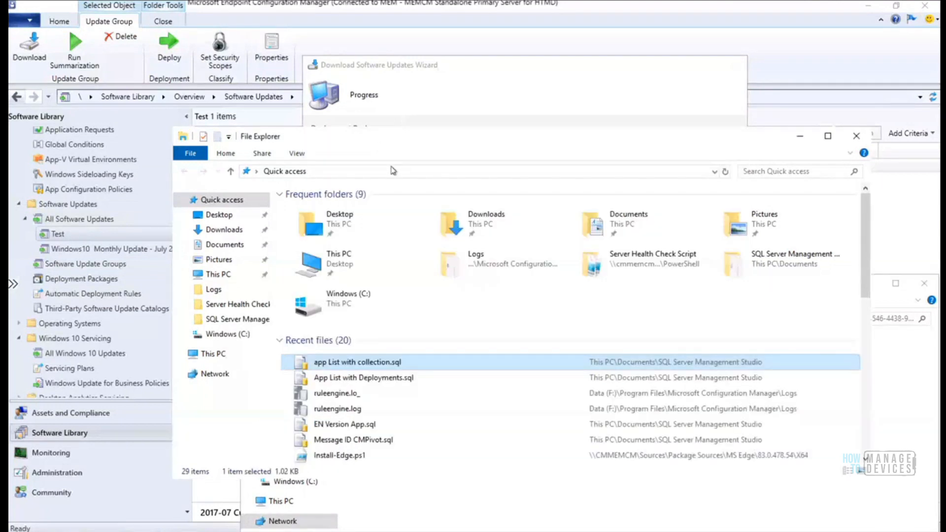
click(393, 173)
text(%temp%)
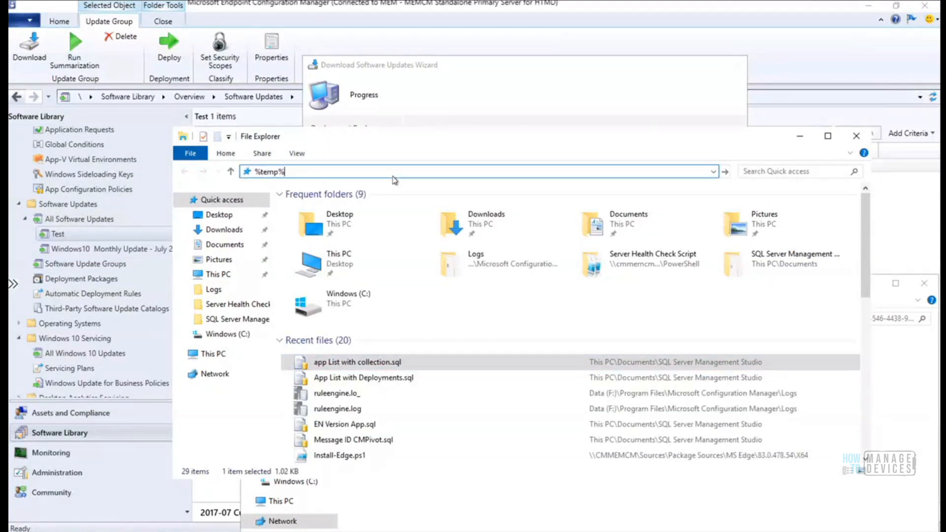
key(Return)
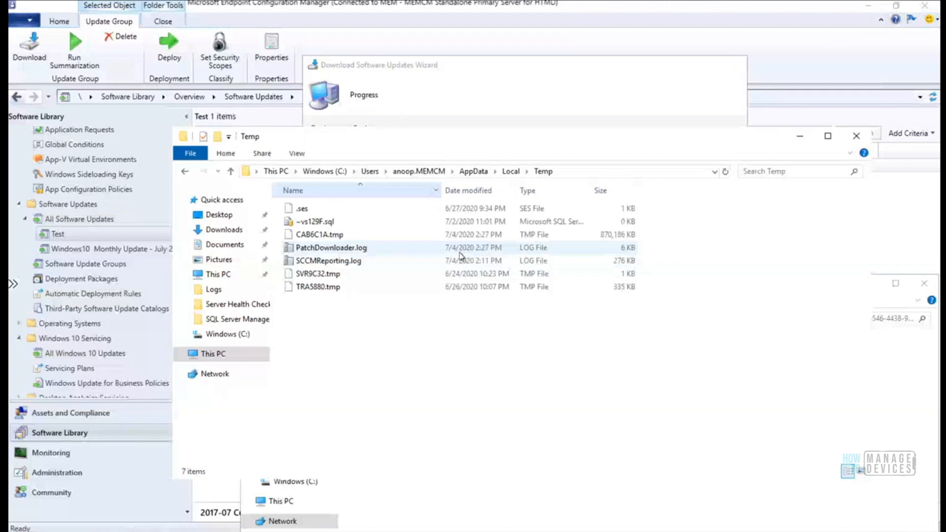
click(328, 250)
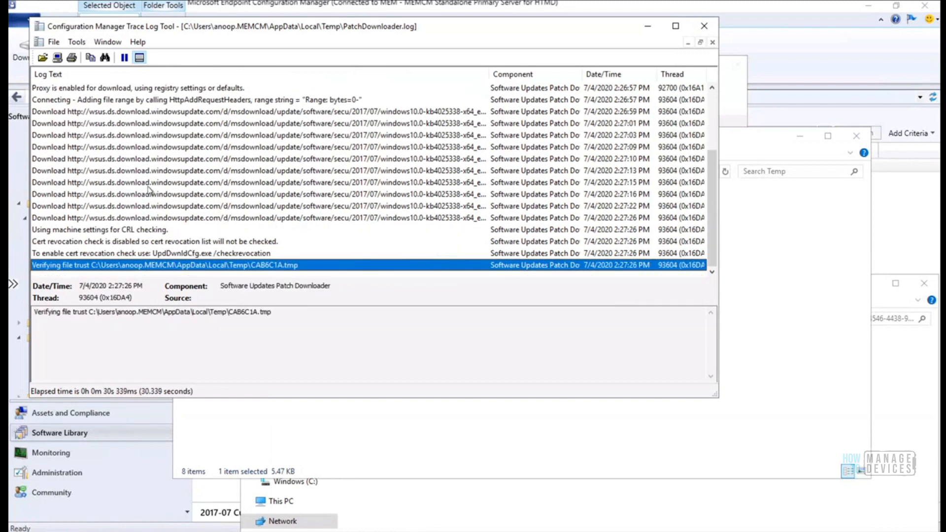
Read the 2:27:15 PM and 90 percent complete download progress entries in PatchDownloader.log
click(150, 183)
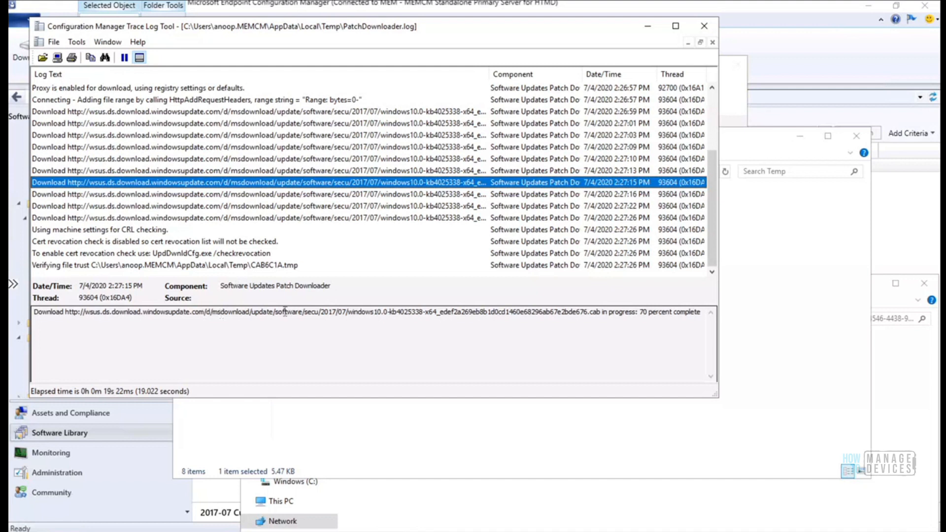
click(265, 208)
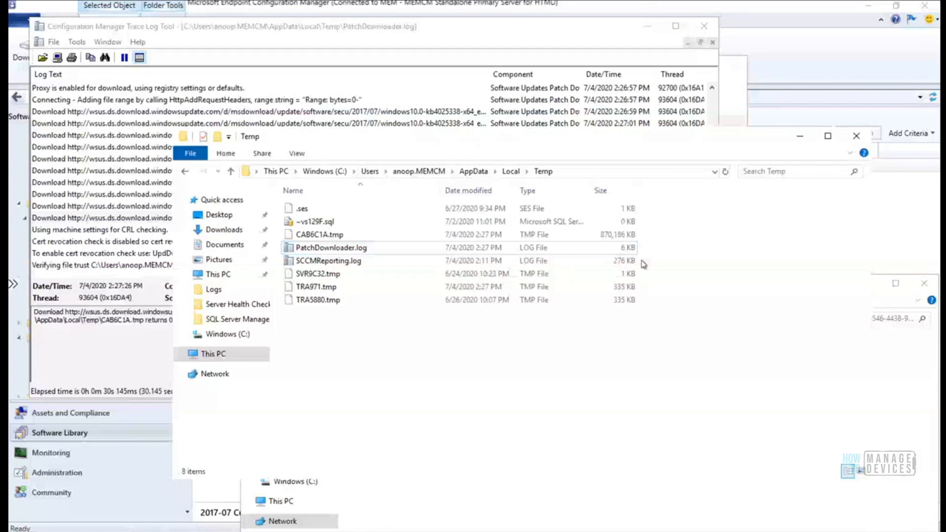
mouse_move(220, 485)
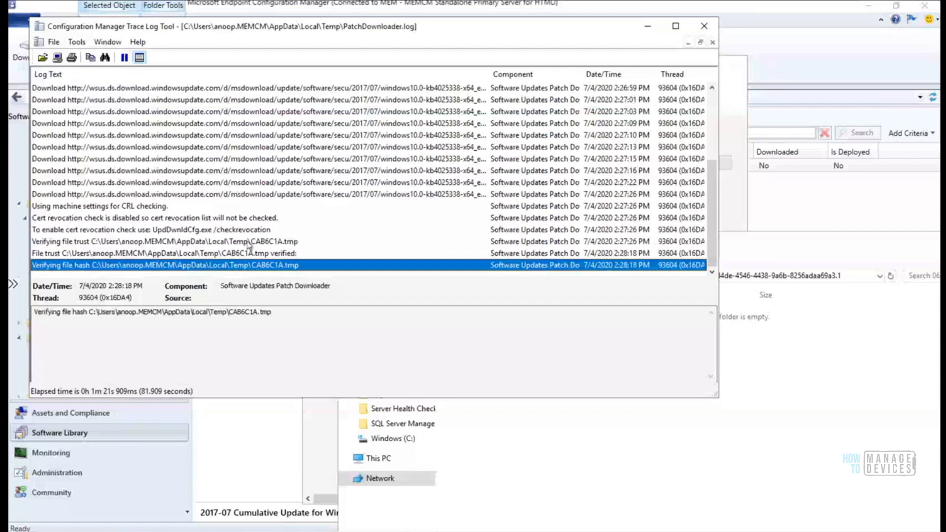
Reopen the 062e84de… package folder to find Windows10.0-KB4025338-x64.cab (870,186 KB)
click(683, 453)
click(680, 279)
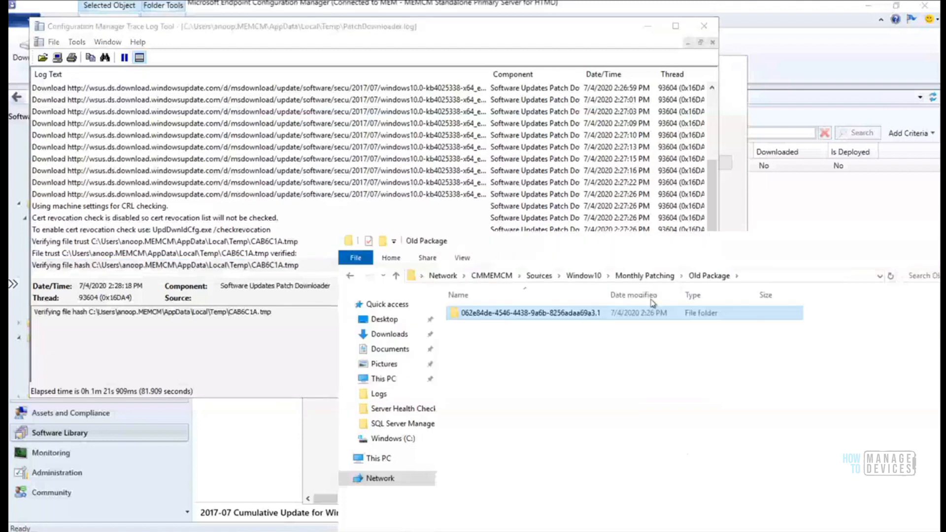
double_click(585, 316)
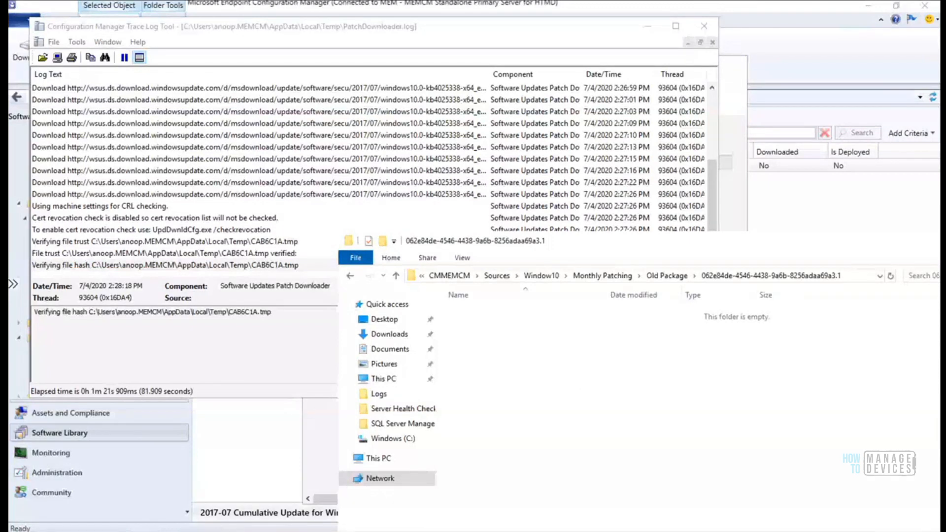
mouse_move(149, 476)
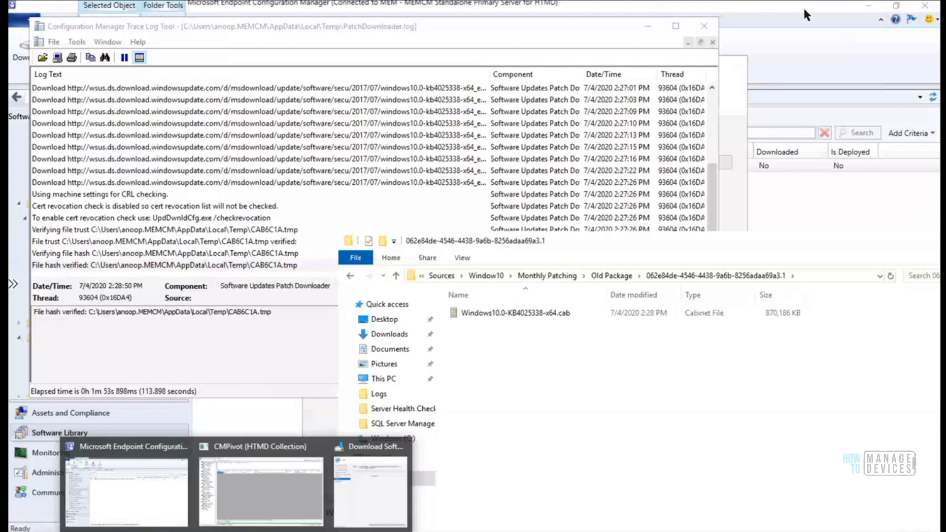
click(714, 241)
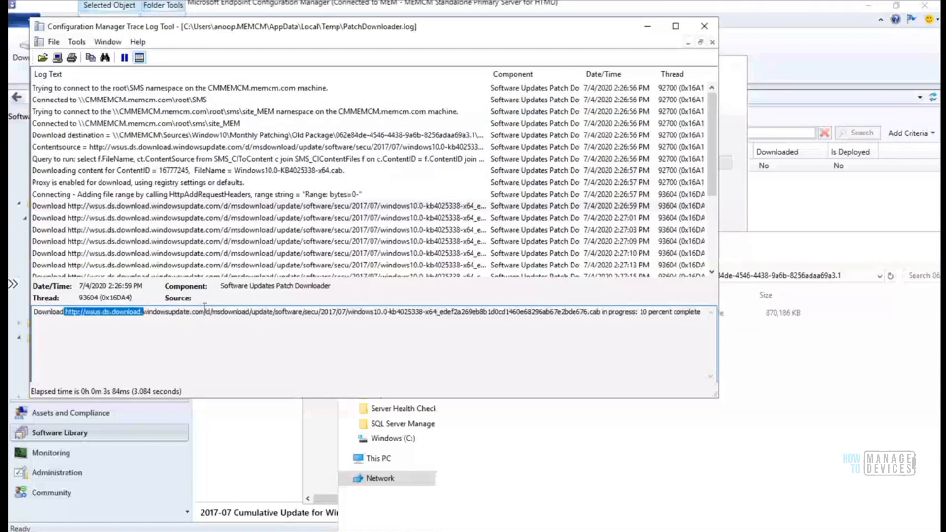
Inspect the wsus.ds.download.windowsupdate.com content source URL and Download destination entries in the maximized log
drag(204, 307, 602, 314)
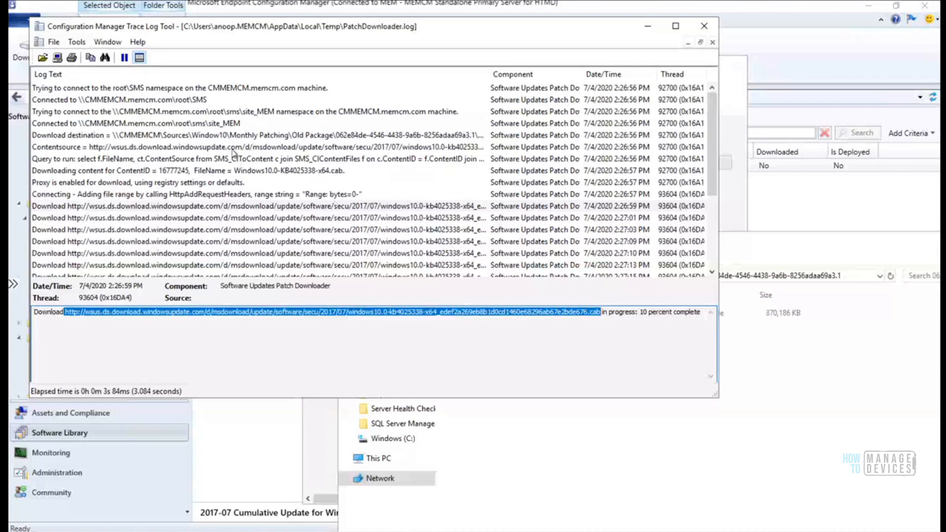
click(233, 148)
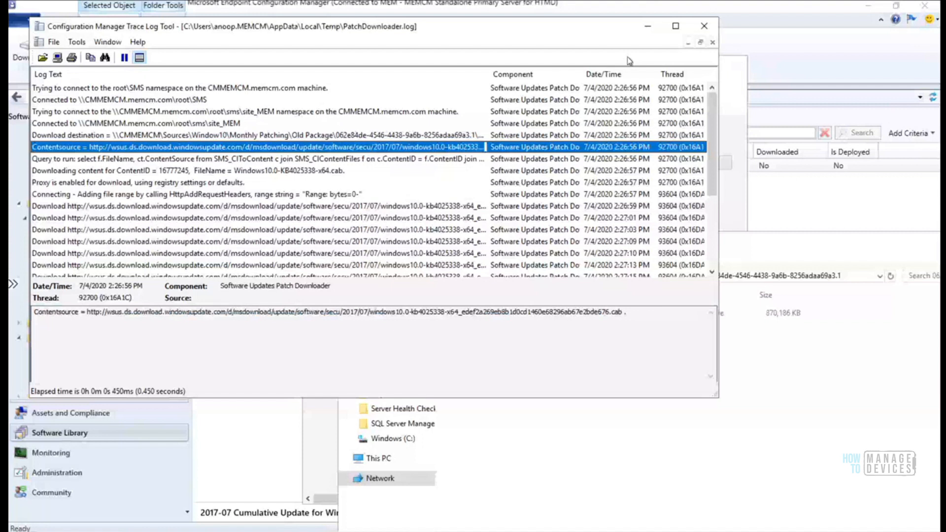
key(super+Up)
click(129, 110)
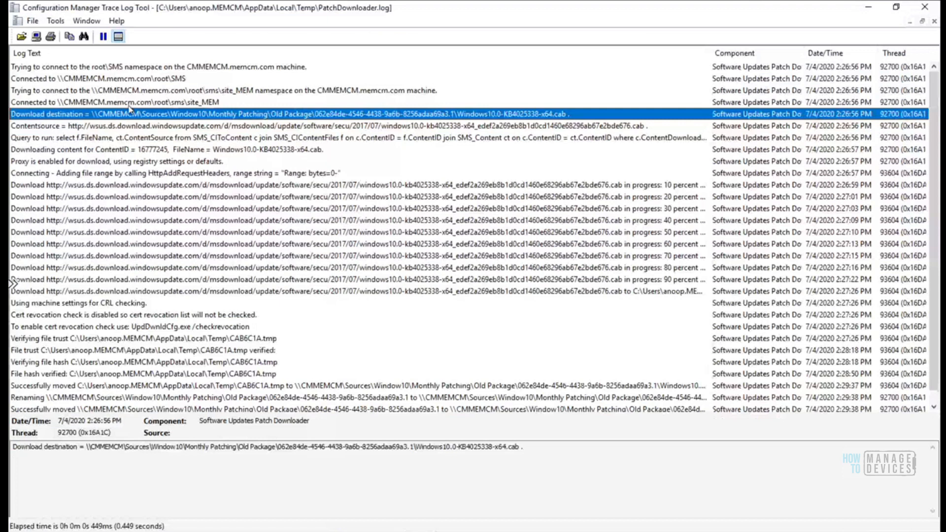
Review the Contentsource entry and the SQL query line in PatchDownloader.log
click(52, 127)
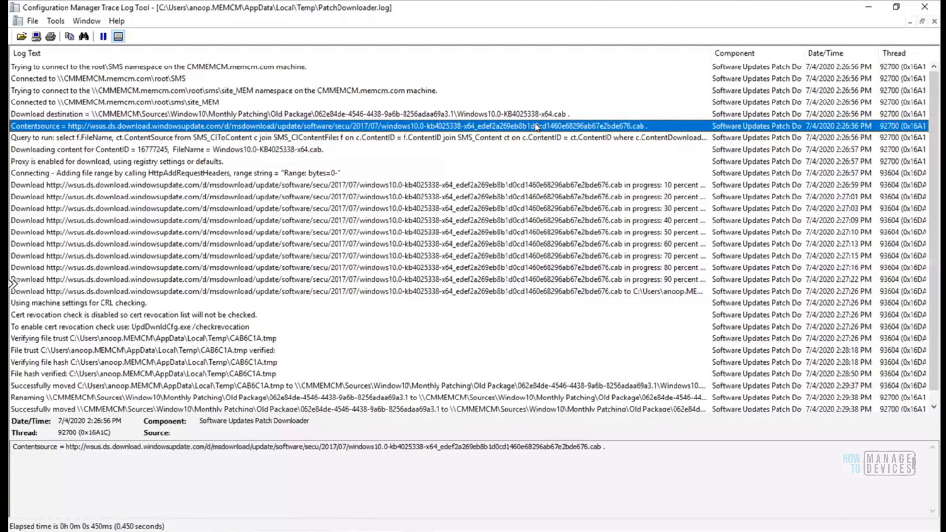
key(Down)
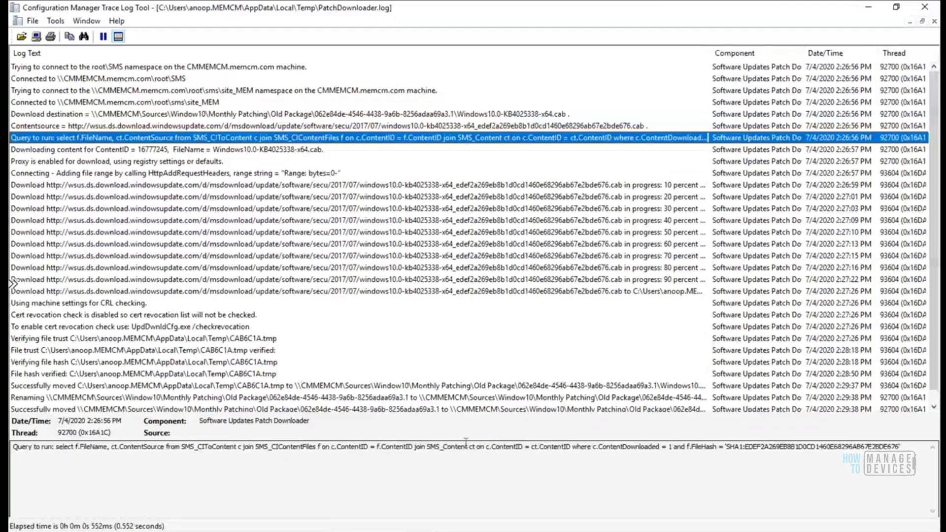
drag(63, 447, 905, 450)
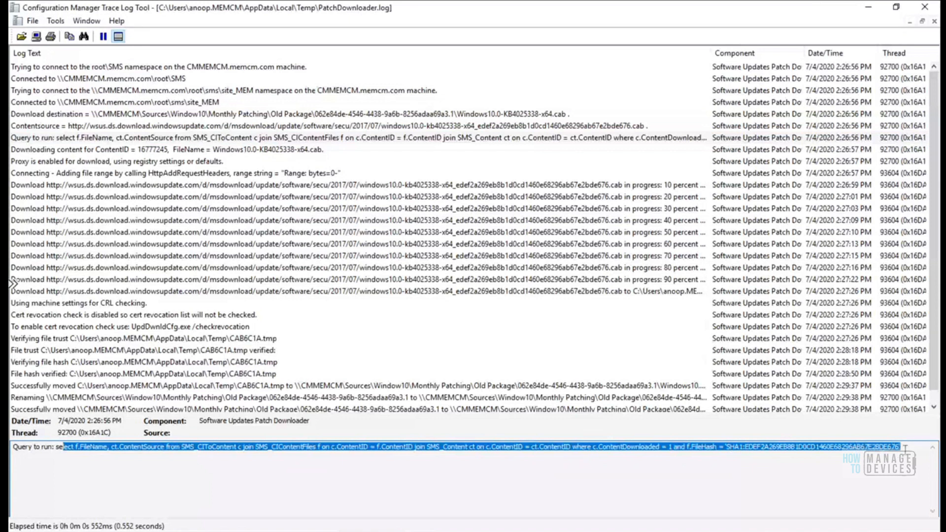
click(905, 448)
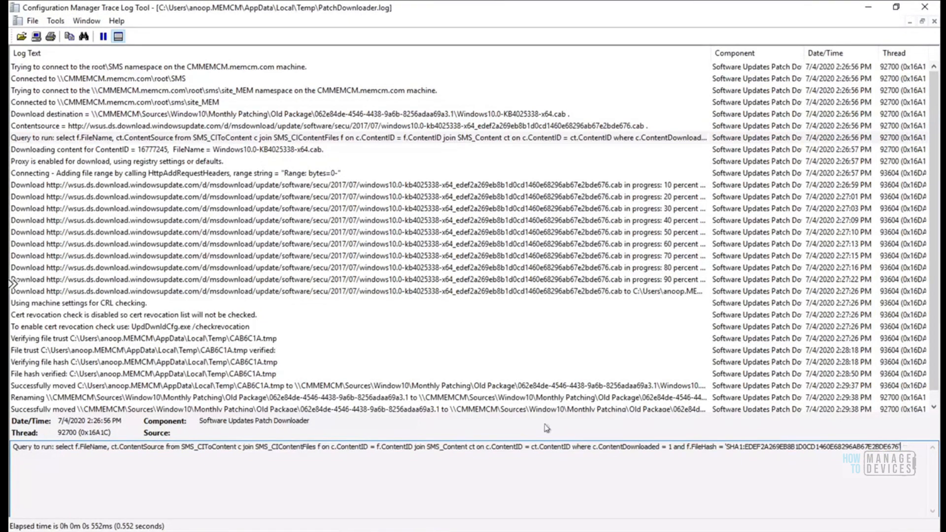
Read KB4025338's Downloading content, proxy, 10 percent, download destination and file hash verification entries
click(289, 151)
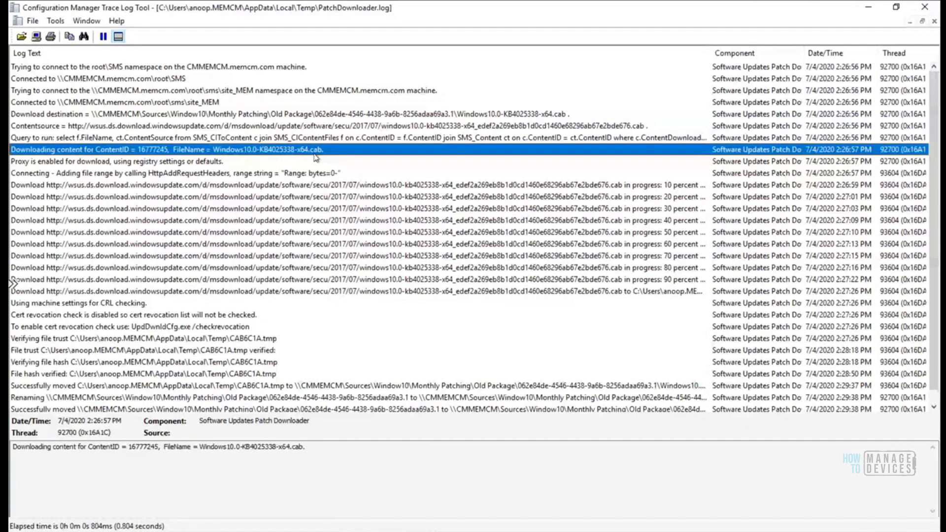
click(205, 162)
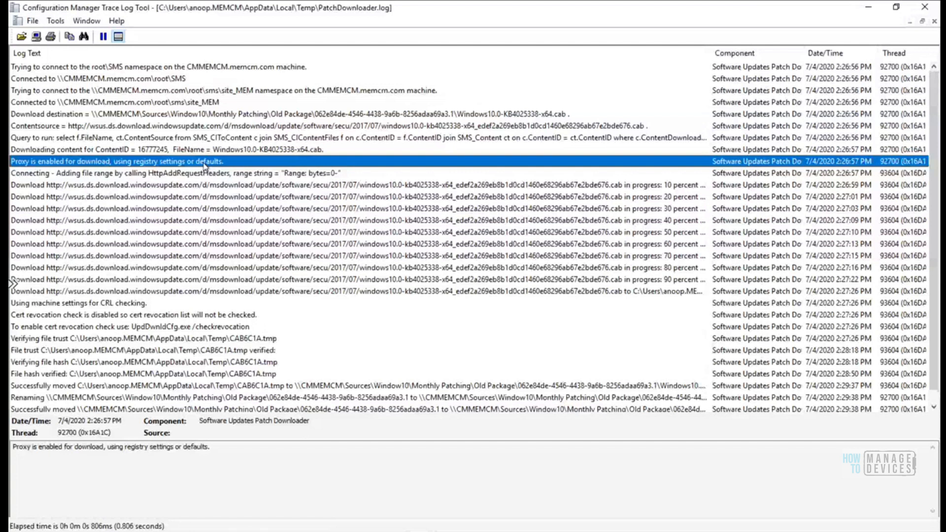
key(Down)
key(Down)
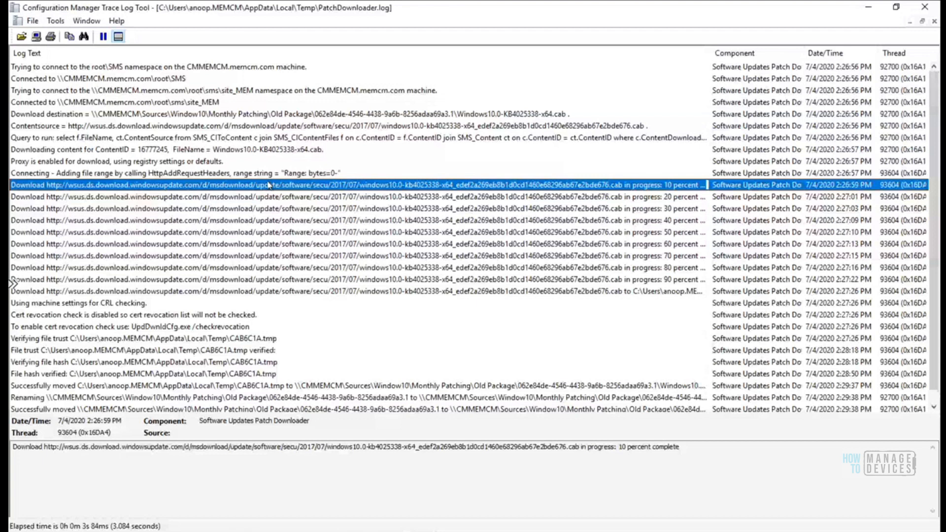
click(339, 114)
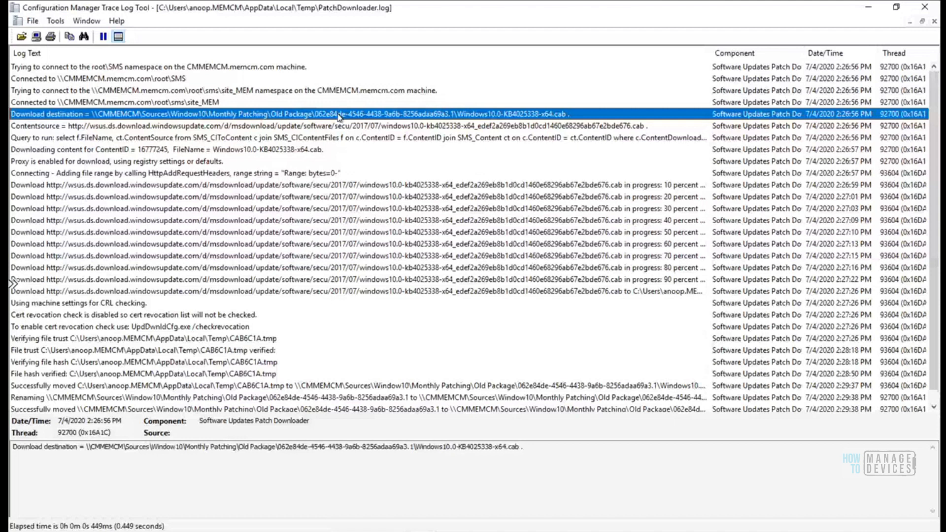
click(229, 362)
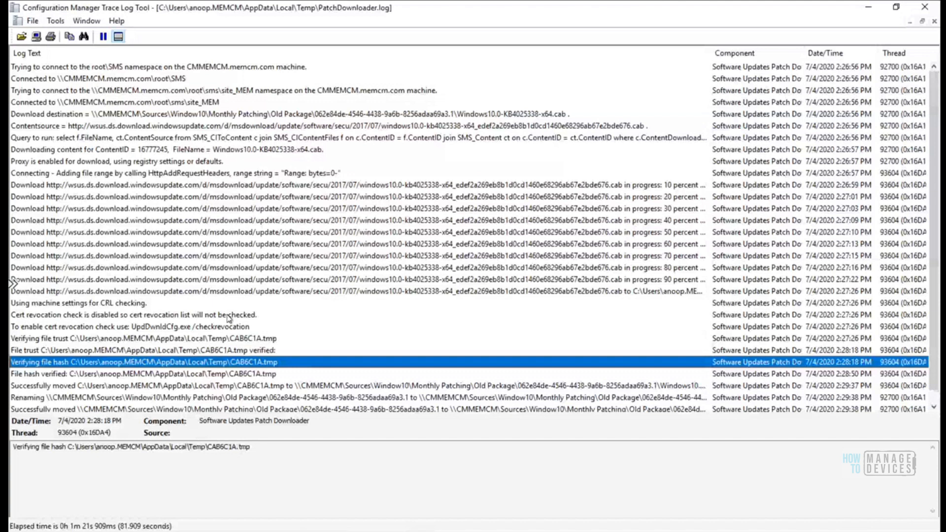
Read the cert revocation, Renaming and Successfully moved entries confirming the move into Old Package
key(Down)
key(Down)
key(Down)
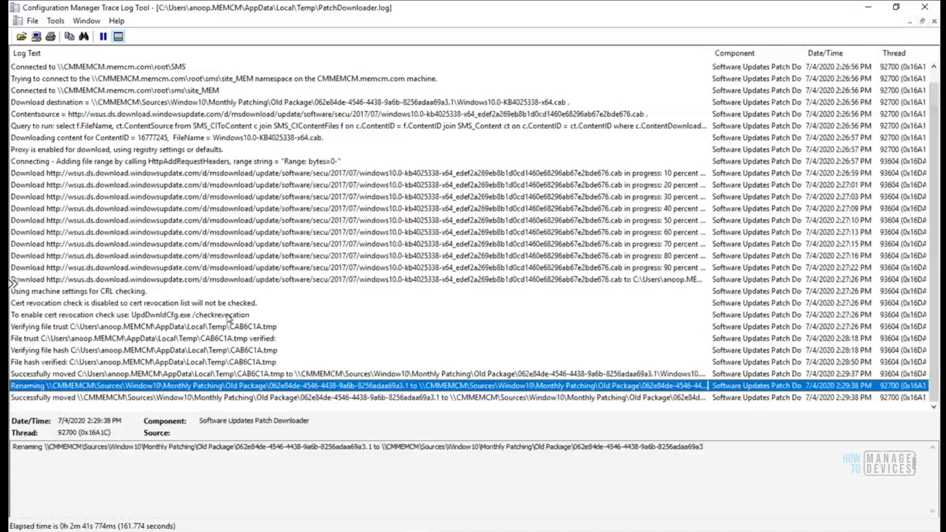
click(228, 315)
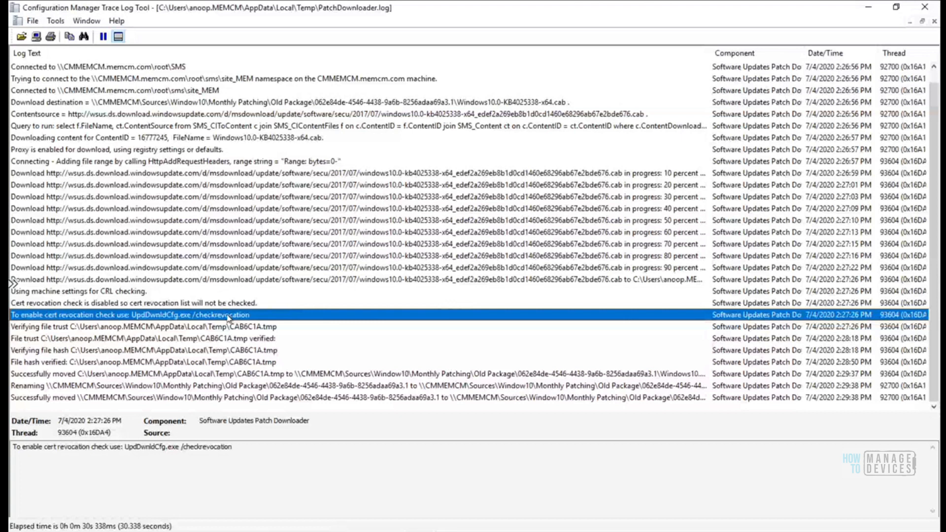
click(156, 385)
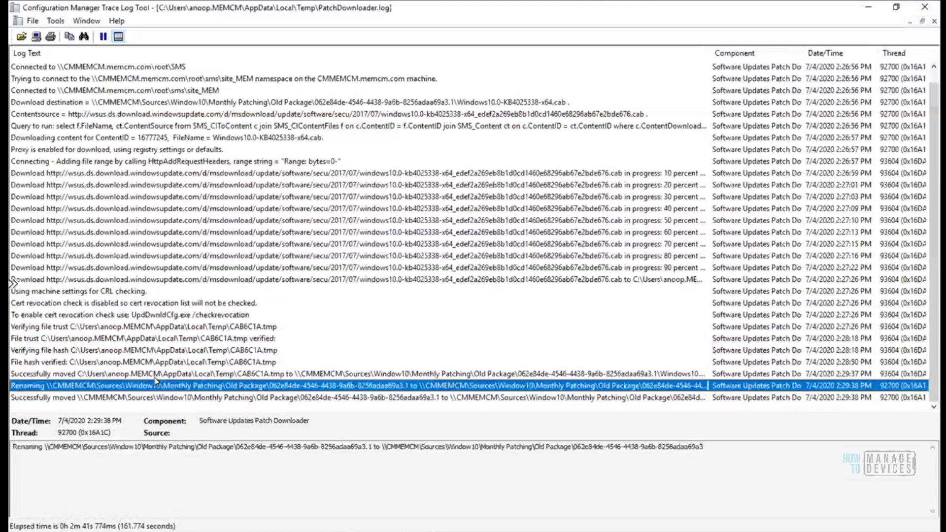
click(141, 397)
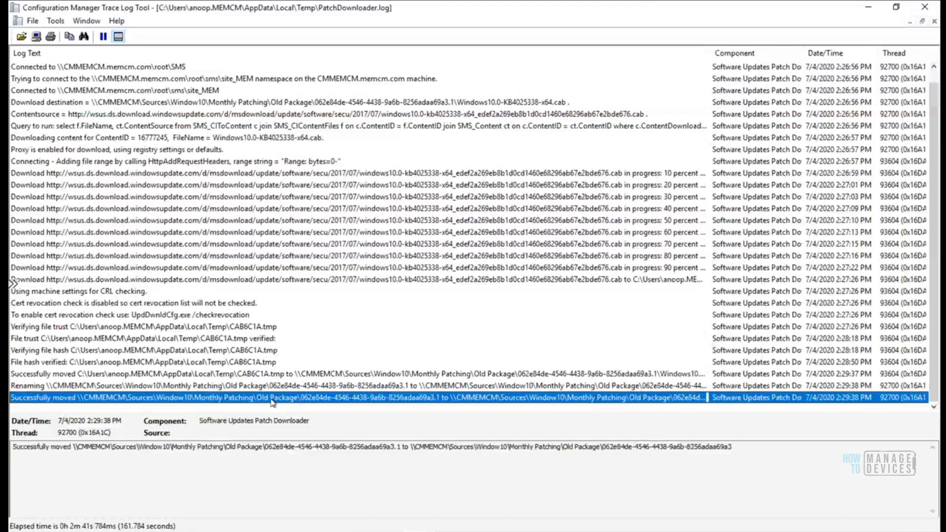
click(144, 531)
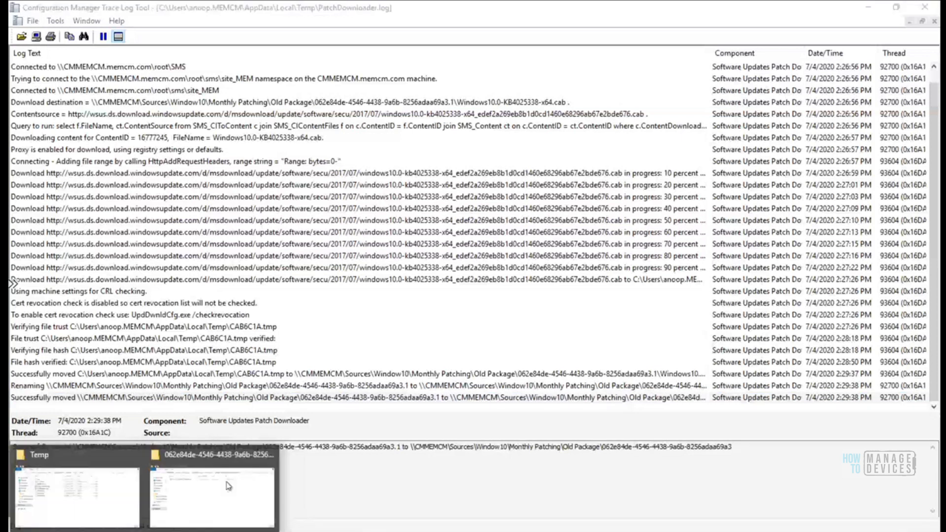
Confirm Windows10.0-KB4025338-x64.cab is in the 062e84de… folder, then view wsyncmgr.log's 2:17:02 sync entries
click(228, 485)
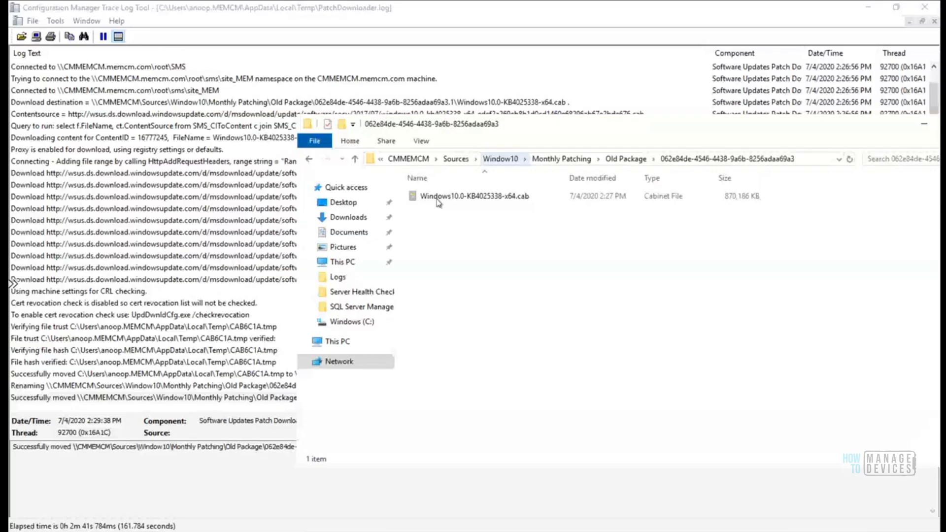
click(438, 199)
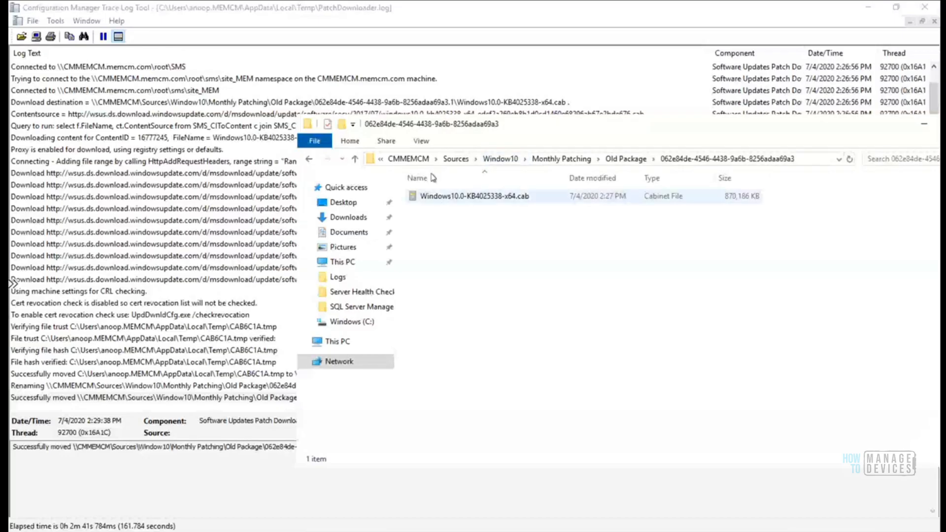
click(522, 228)
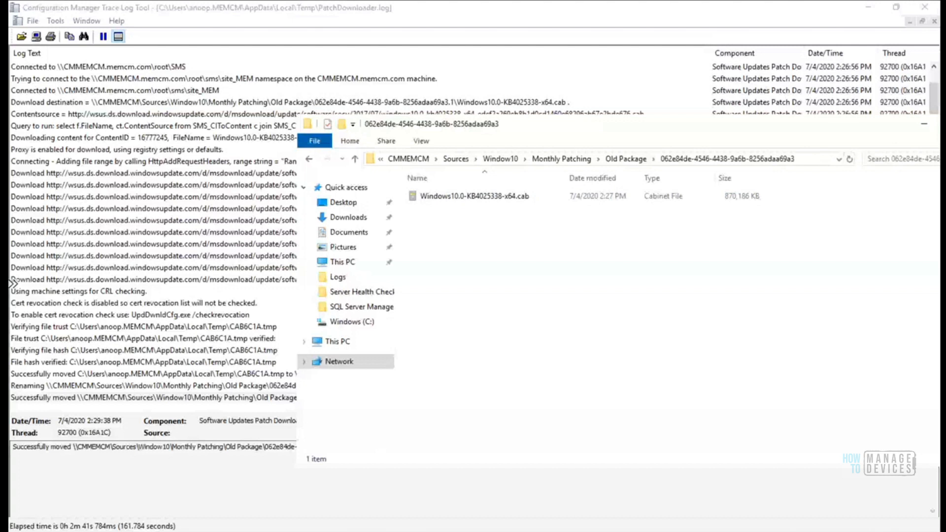
mouse_move(381, 440)
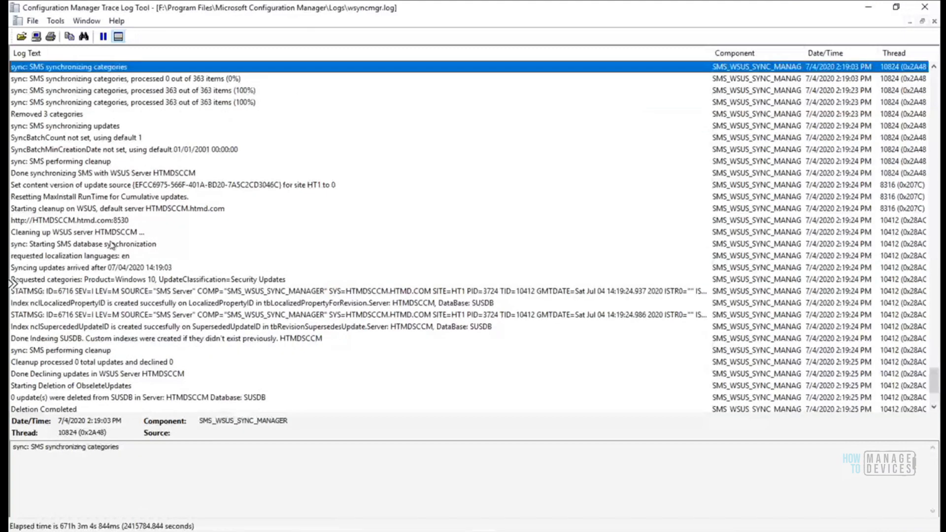
key(Up)
key(Up)
key(Up)
key(Up)
key(Up)
key(Up)
key(Up)
key(Up)
key(Up)
key(Up)
key(Up)
key(Up)
key(Up)
key(Up)
key(Up)
key(Up)
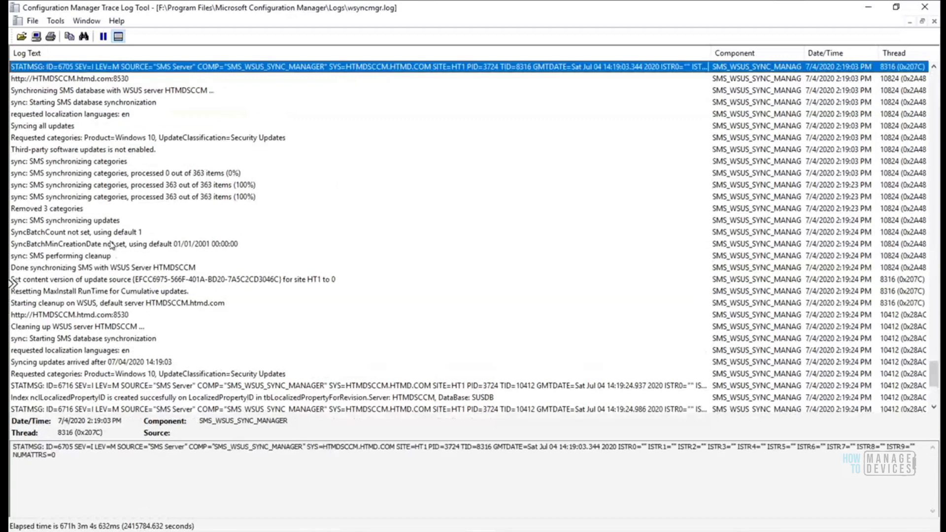
key(Down)
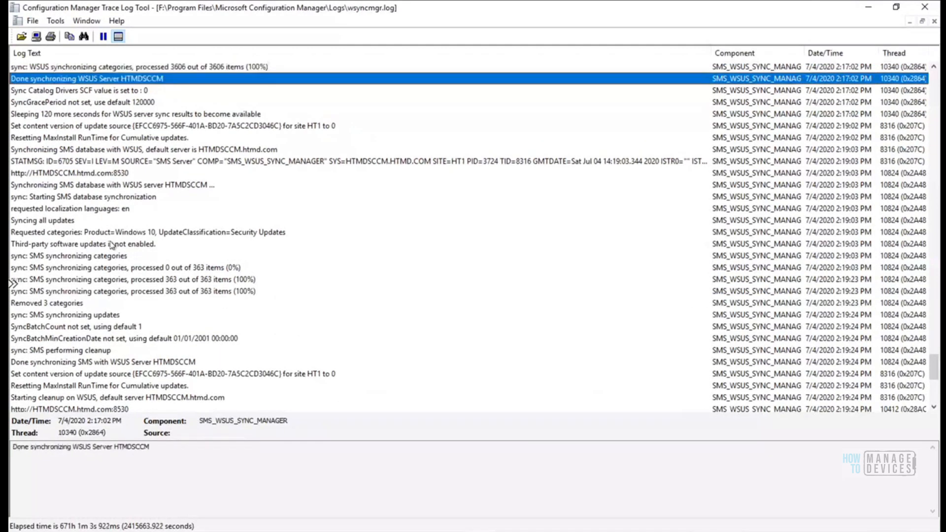
click(89, 198)
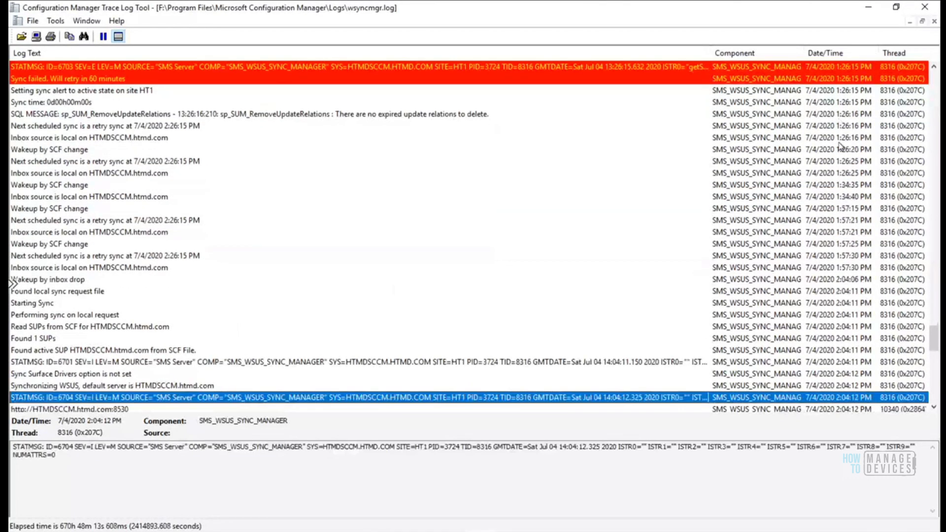
click(27, 329)
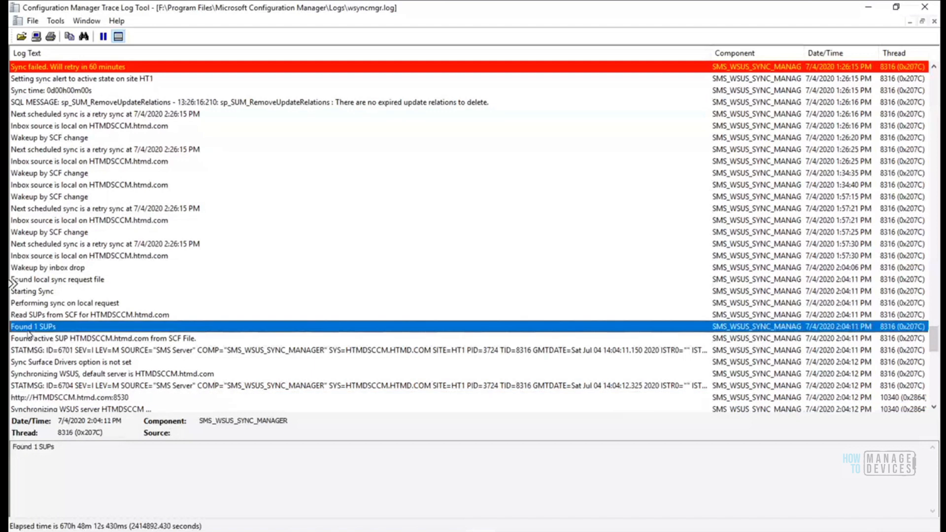
key(Tab)
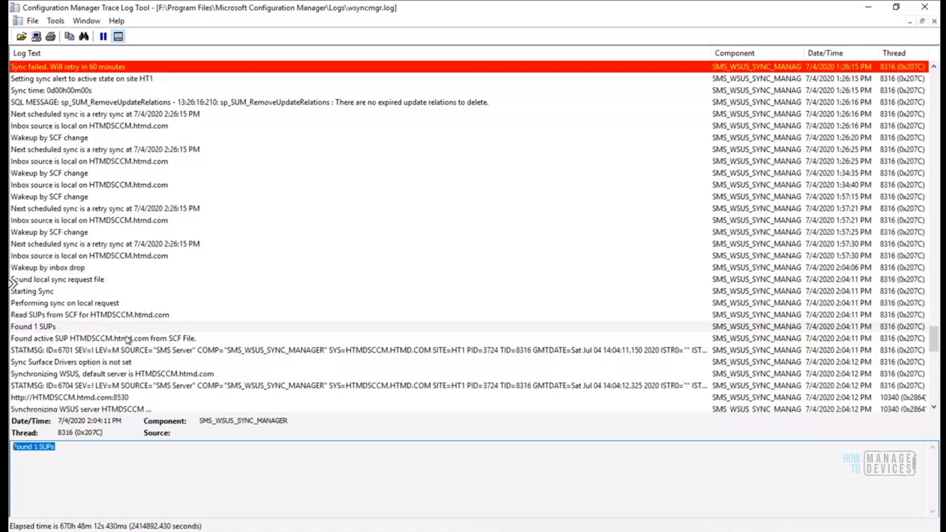
click(128, 362)
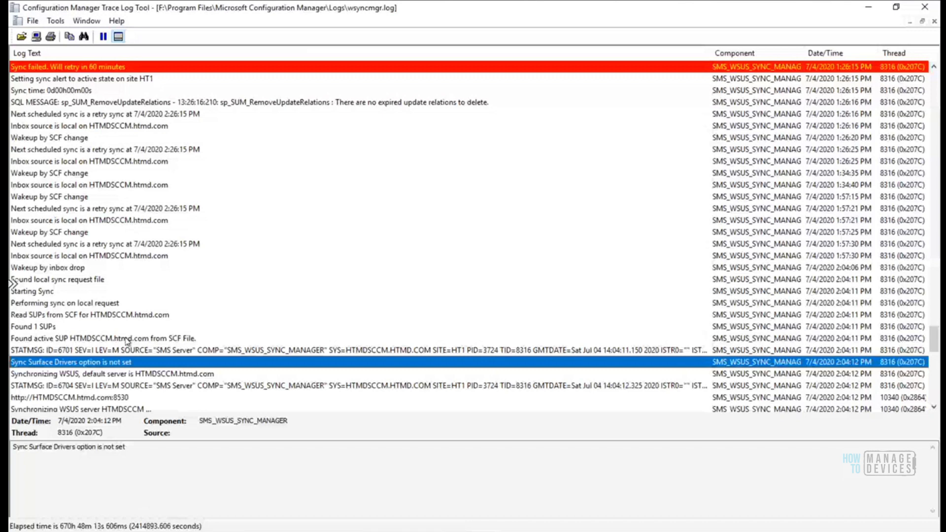
key(Down)
key(Down)
key(Down)
key(Down)
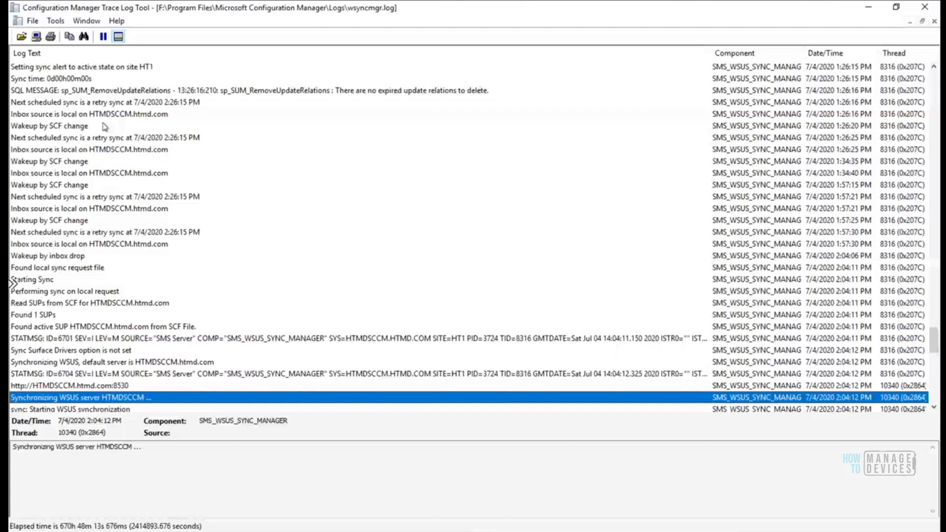
scroll(127, 331, down, 3)
click(127, 327)
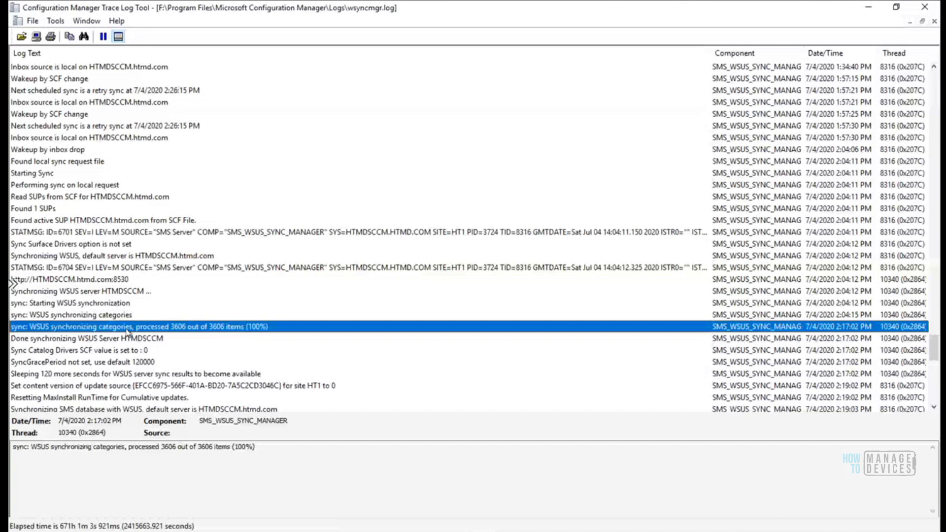
key(Down)
key(Down)
key(Down)
key(Down)
key(Down)
key(Down)
key(Down)
key(Down)
key(Down)
key(Down)
key(Down)
key(Down)
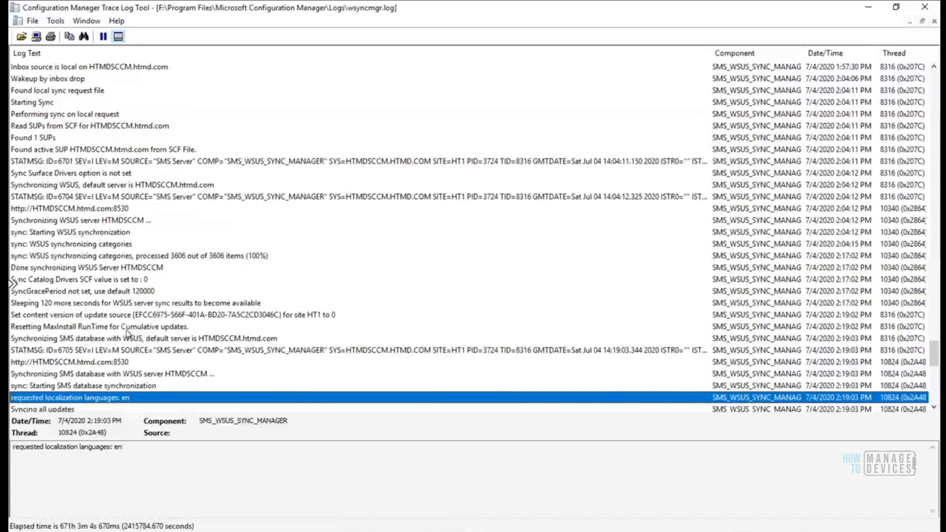
click(127, 362)
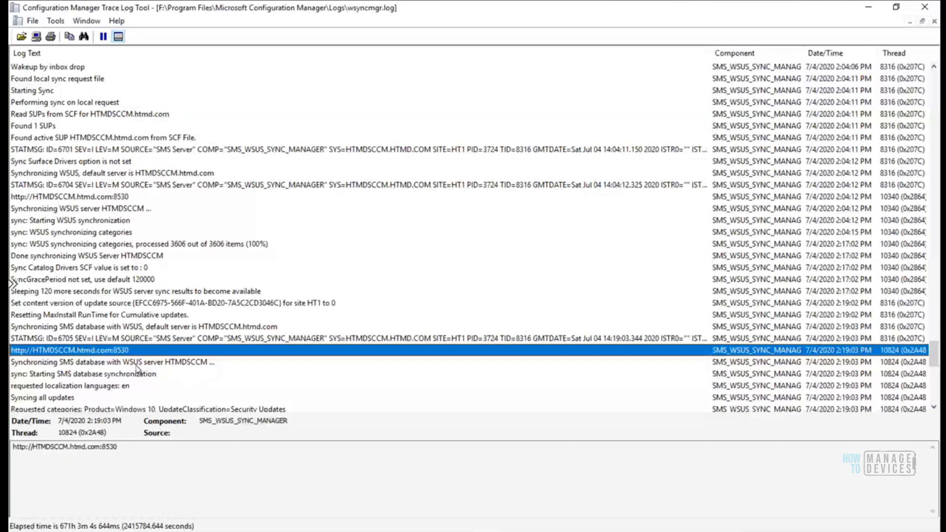
click(138, 365)
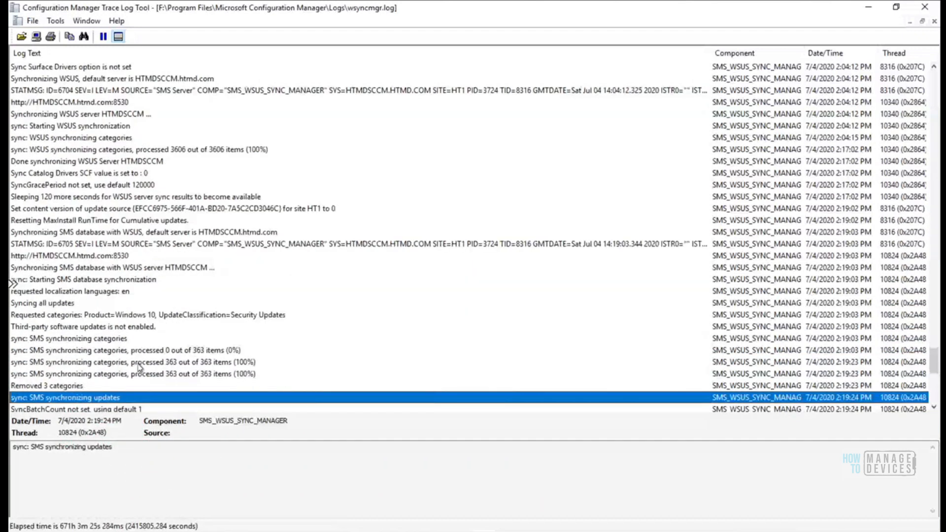
click(109, 340)
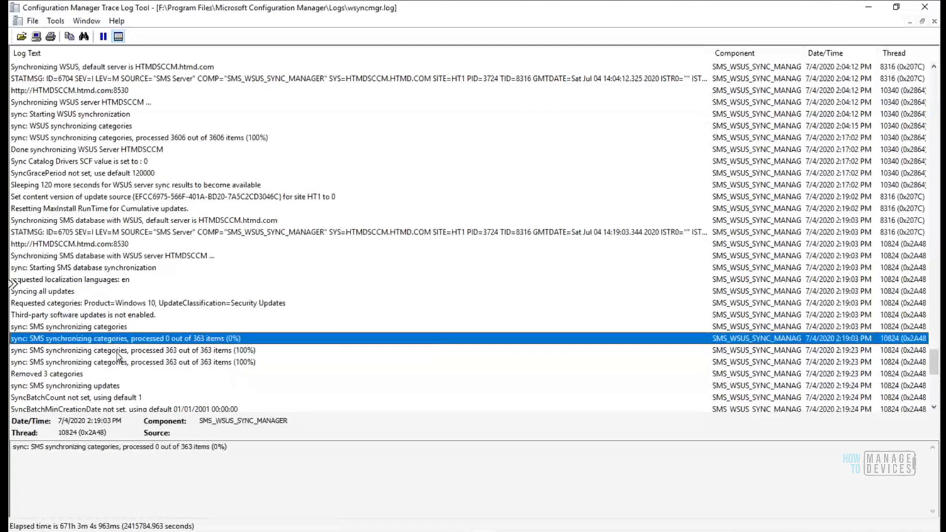
click(117, 351)
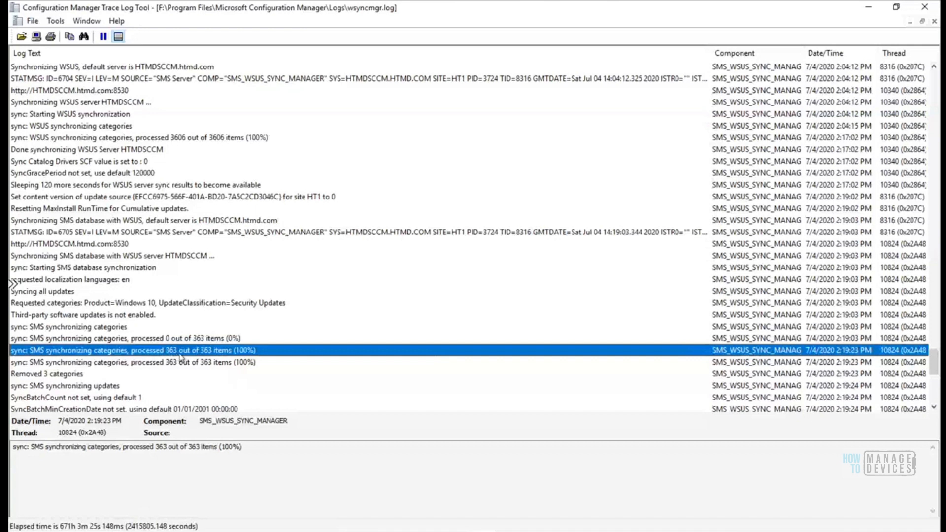
click(219, 361)
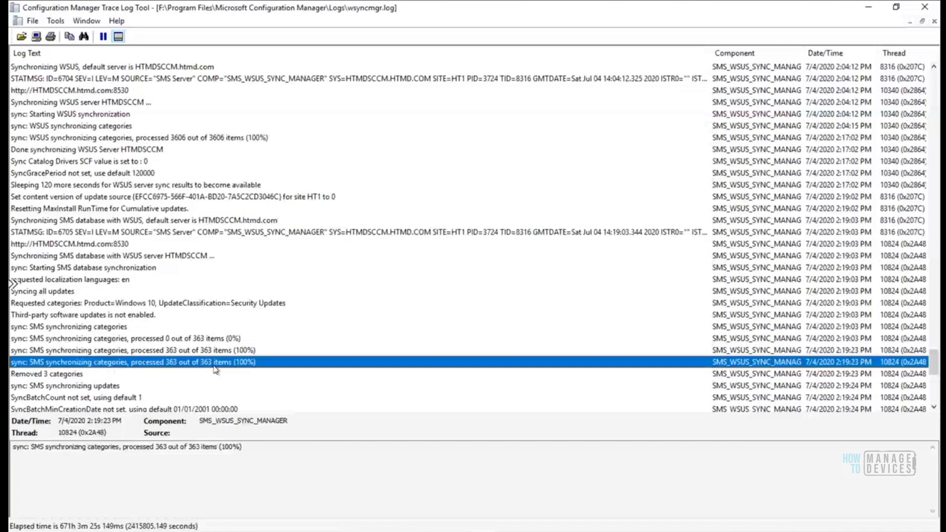
key(Down)
key(Down)
key(Down)
key(Down)
key(Down)
key(Down)
key(Down)
key(Down)
key(Down)
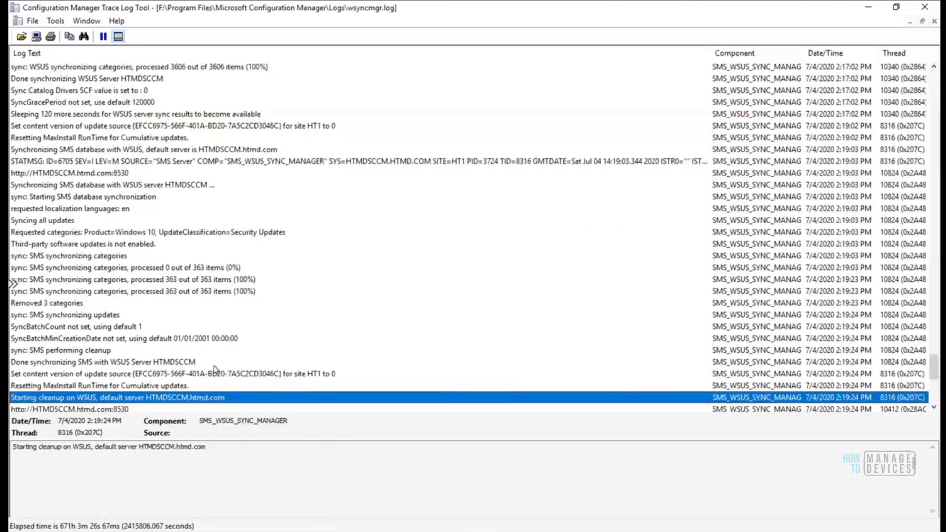
key(Down)
key(Down)
key(Down)
key(Down)
key(Down)
key(Down)
key(Down)
key(Down)
key(Down)
key(Down)
key(Down)
key(Down)
key(Down)
key(Down)
key(Down)
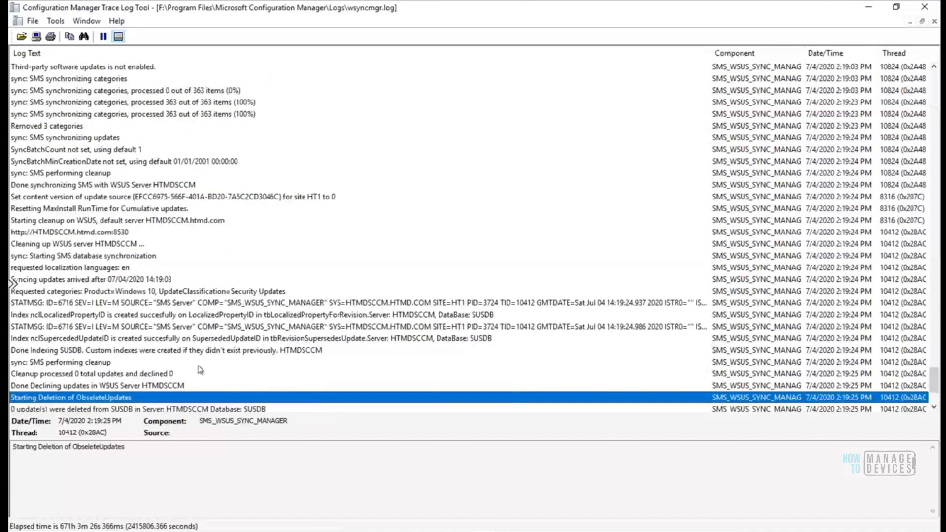
key(Up)
key(Up)
key(Down)
key(Down)
key(Down)
key(Down)
key(Down)
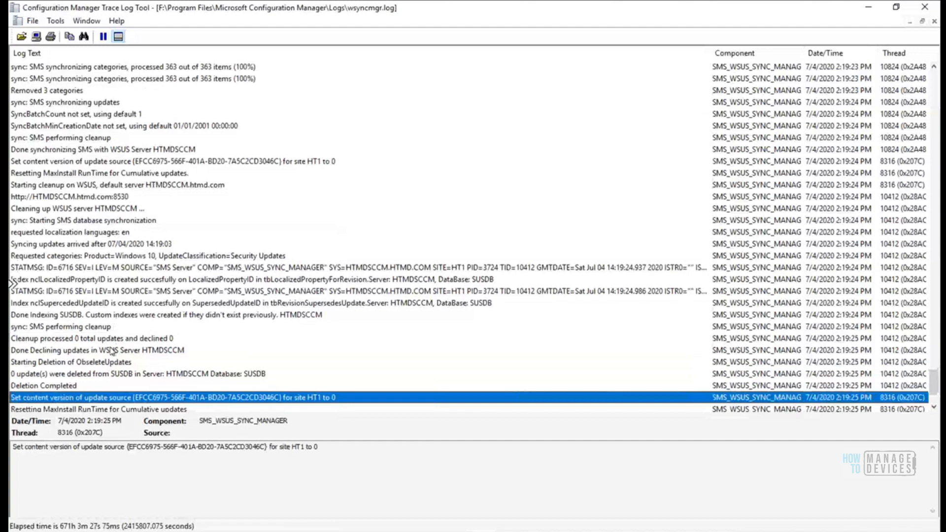
key(Down)
key(Down)
key(Down)
key(Down)
key(Down)
key(Down)
key(Down)
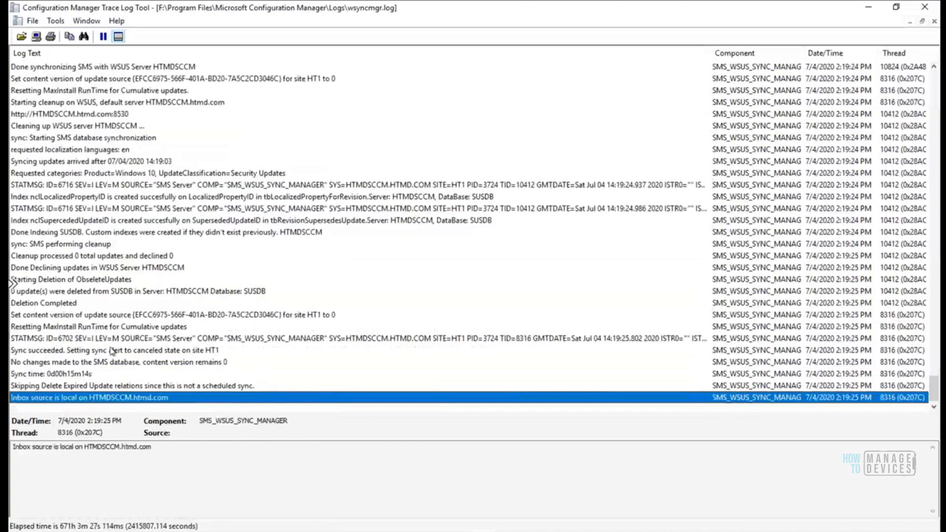
click(111, 291)
click(100, 220)
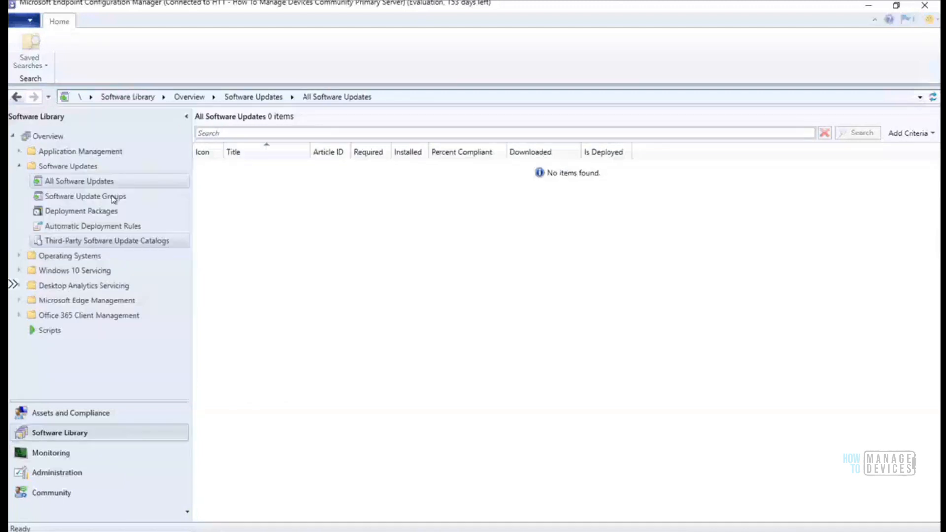
Move from Software Update Groups and All Software Updates to Administration's Sites node
click(114, 197)
click(87, 182)
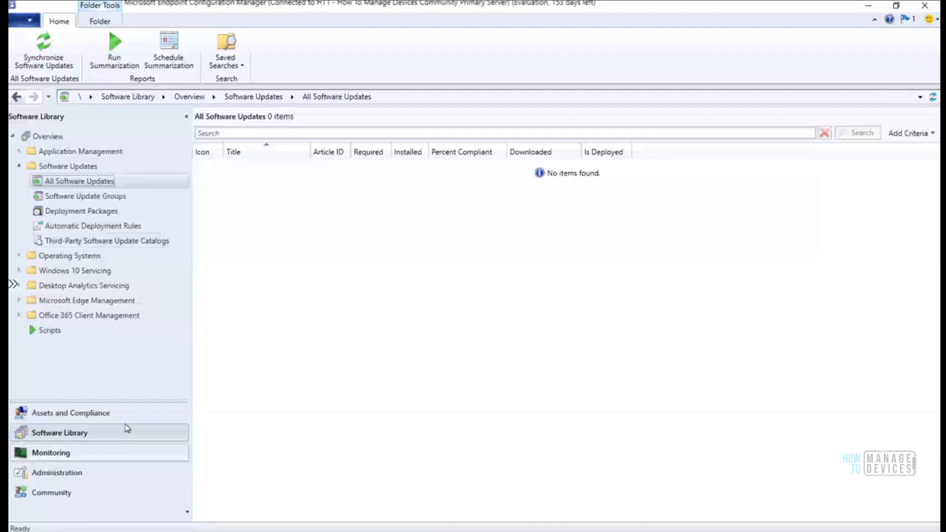
click(64, 472)
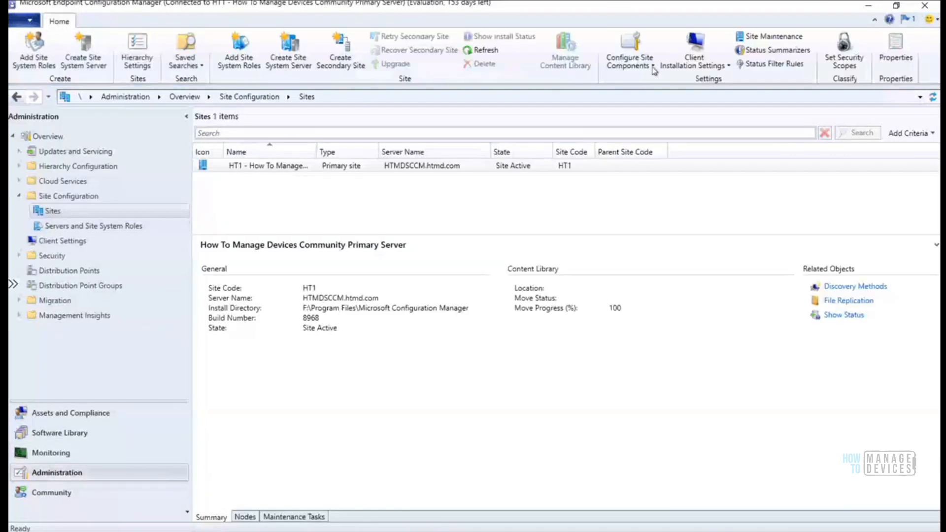
Check Windows 10, version 1903 and later on the Software Update Point Products tab and confirm
click(652, 68)
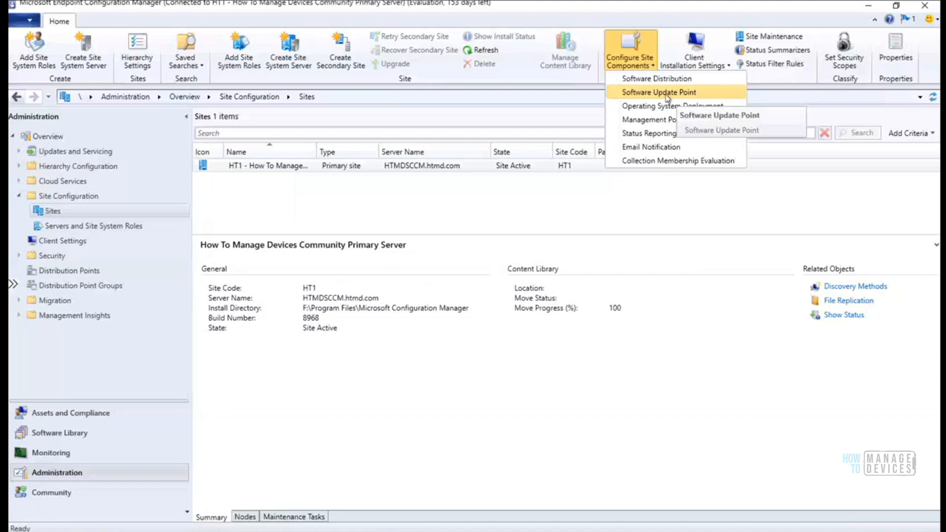
click(666, 93)
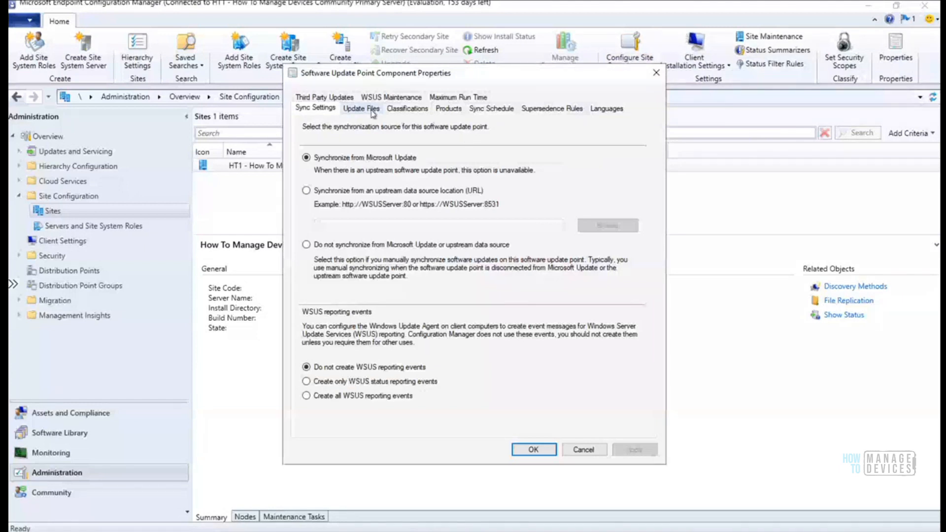
click(407, 109)
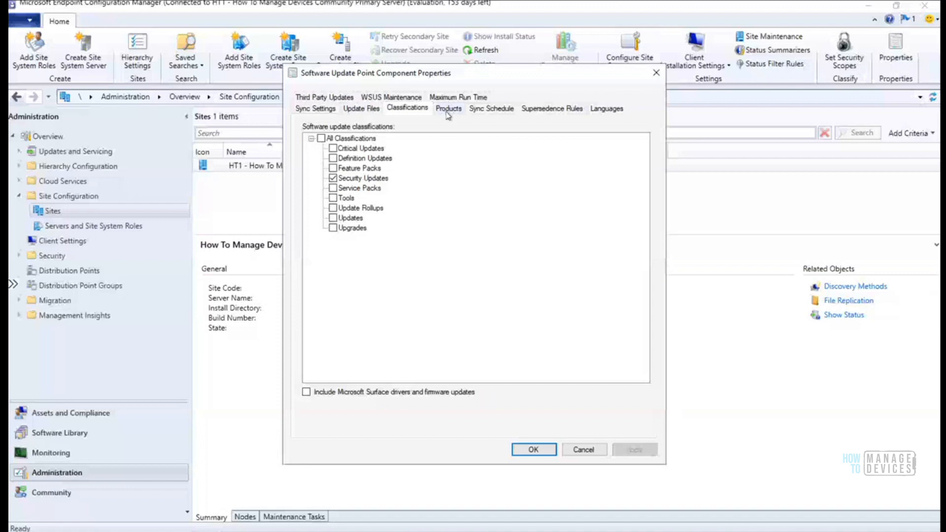
click(448, 109)
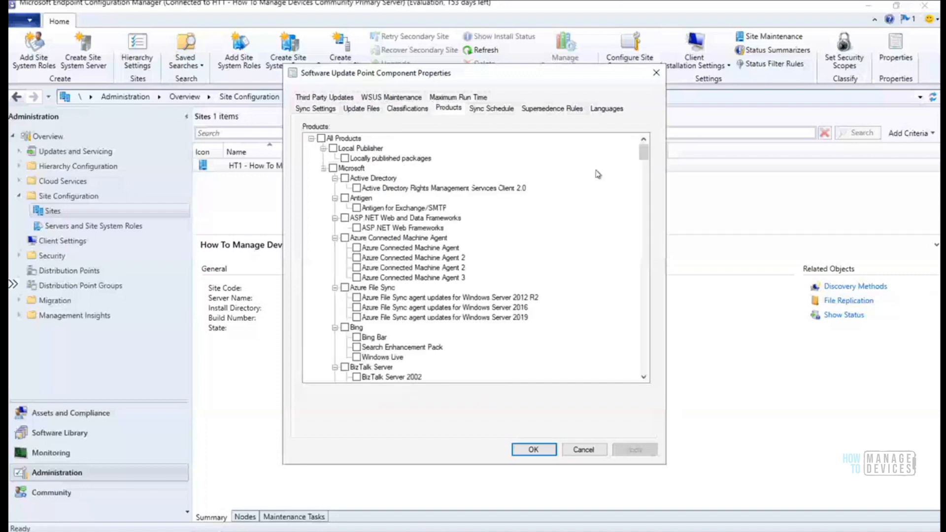
drag(644, 158, 643, 190)
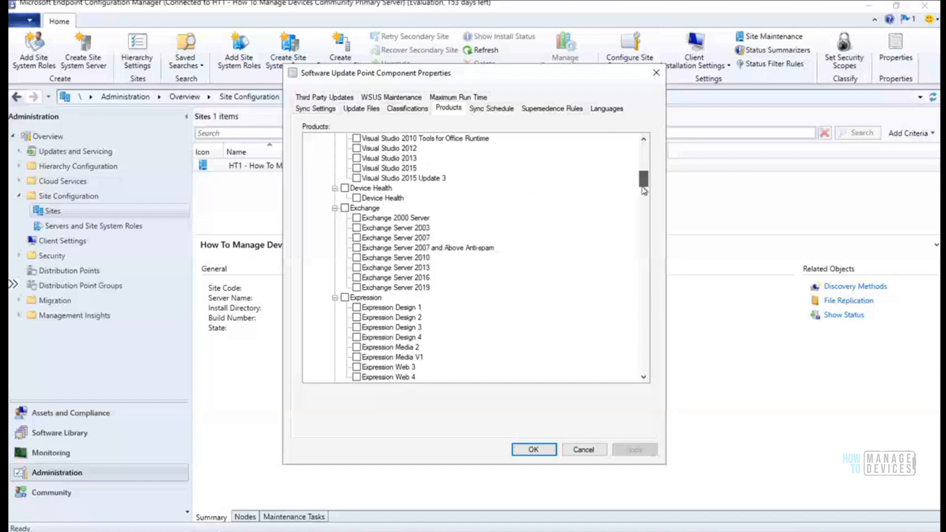
drag(644, 190, 636, 300)
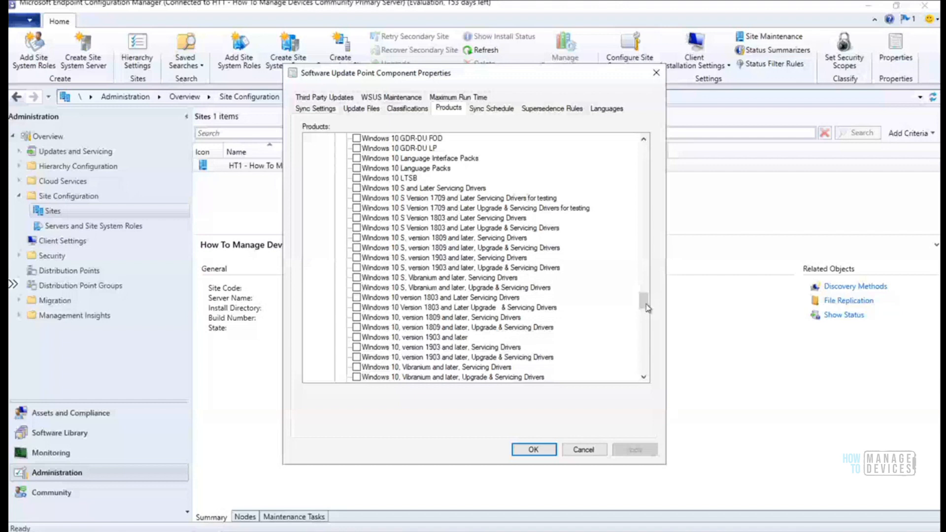
scroll(646, 303, down, 2)
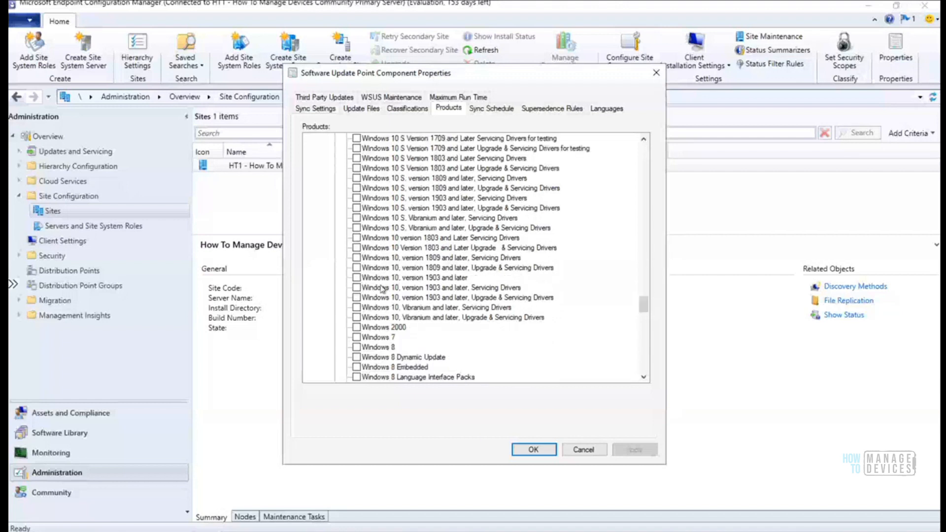
click(356, 278)
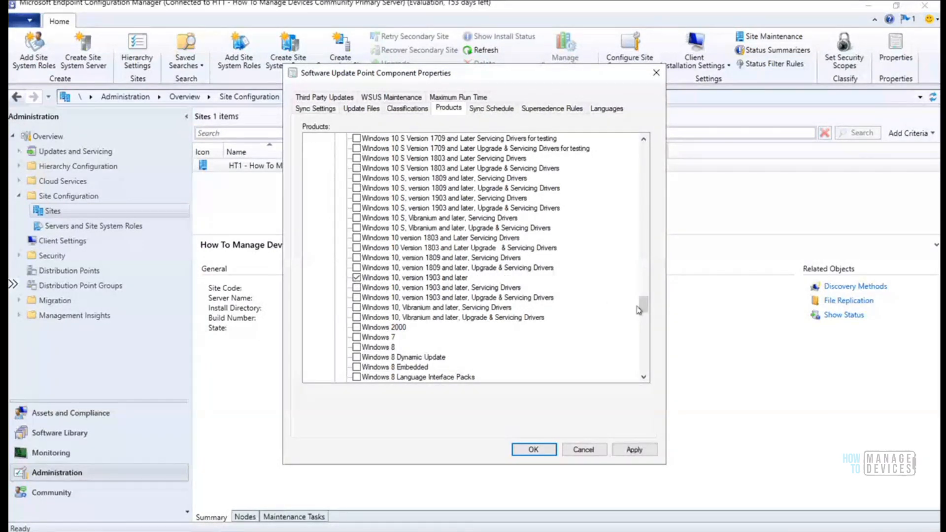
drag(643, 310, 643, 321)
drag(642, 336, 643, 309)
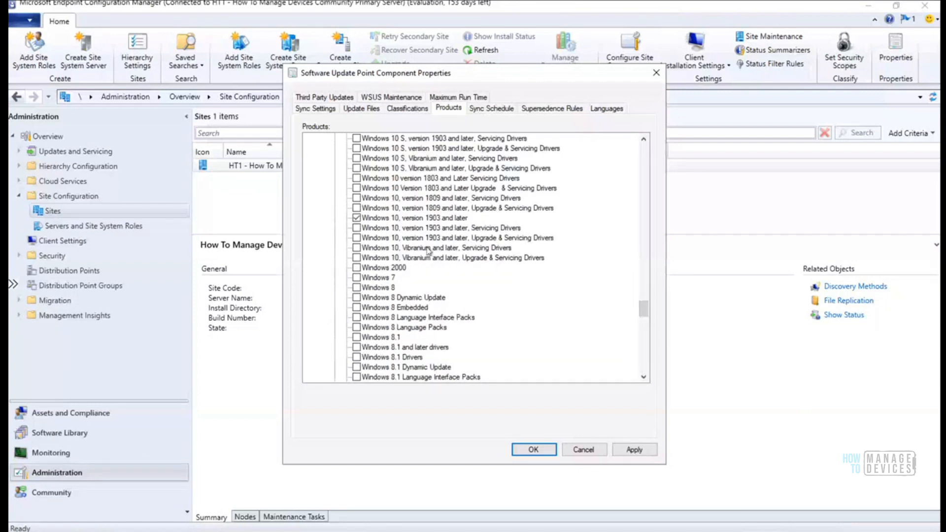
click(533, 450)
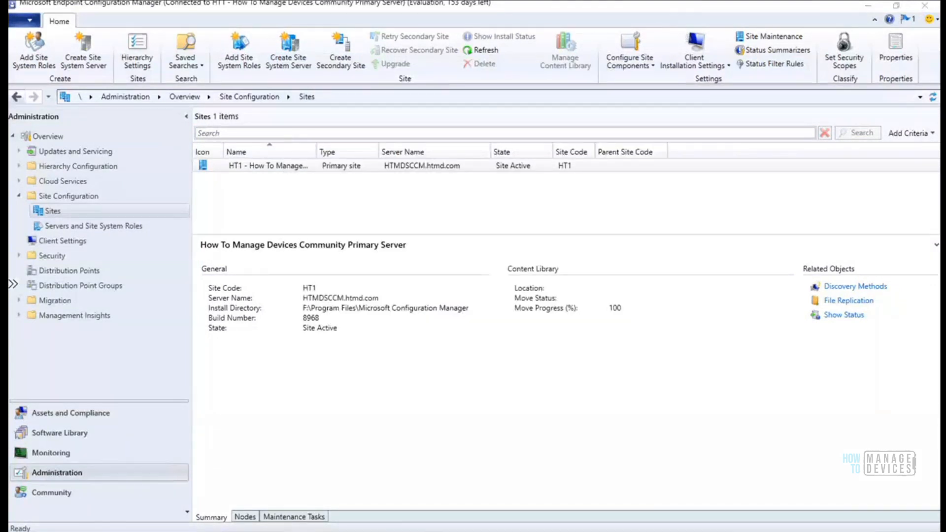
Read WCM.log's subscription pending and WSUS connection entries, then restore the wsyncmgr.log window
key(alt+Tab)
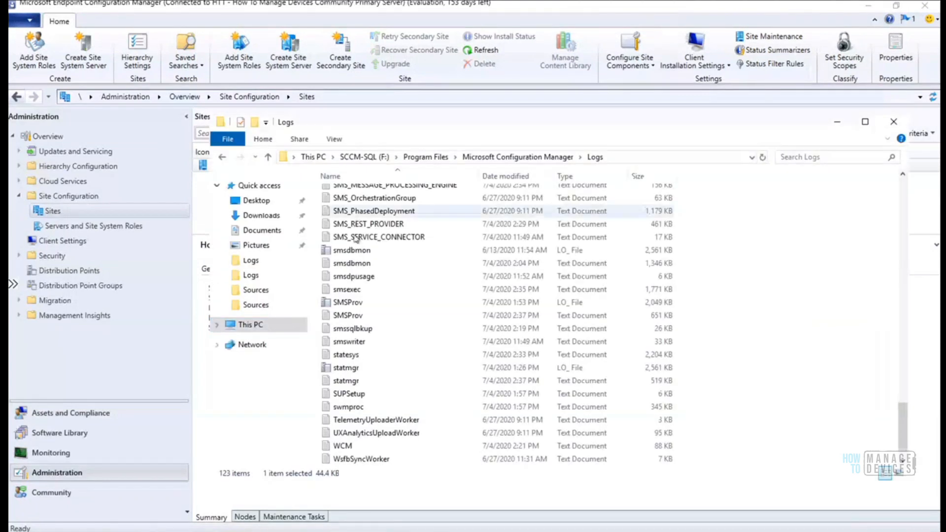
double_click(348, 446)
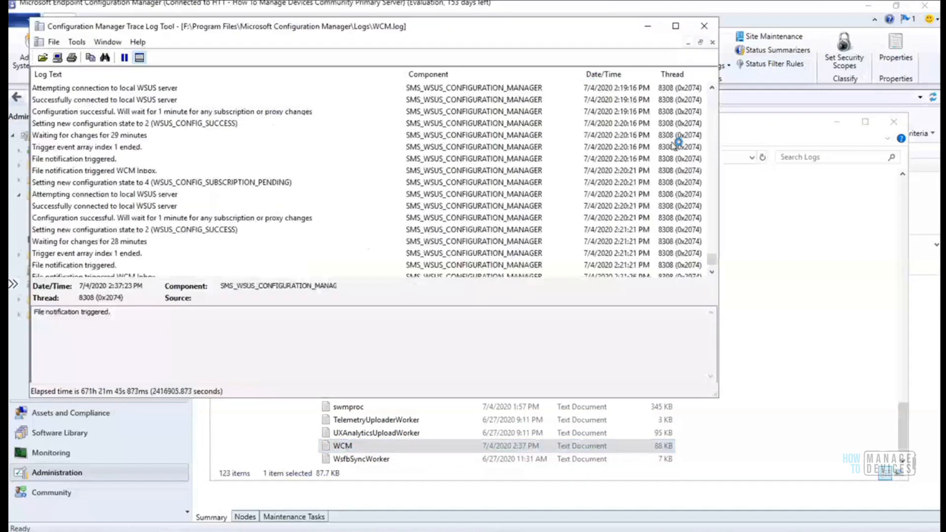
click(711, 273)
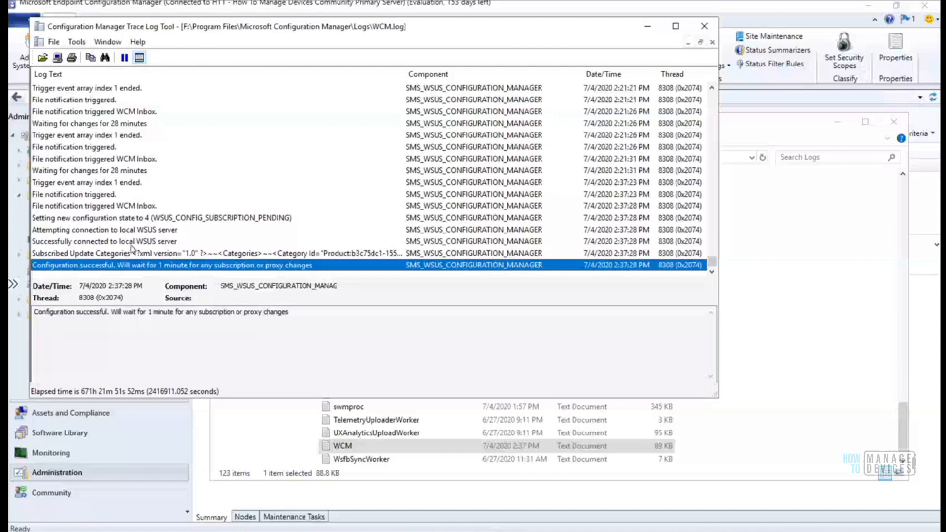
click(102, 220)
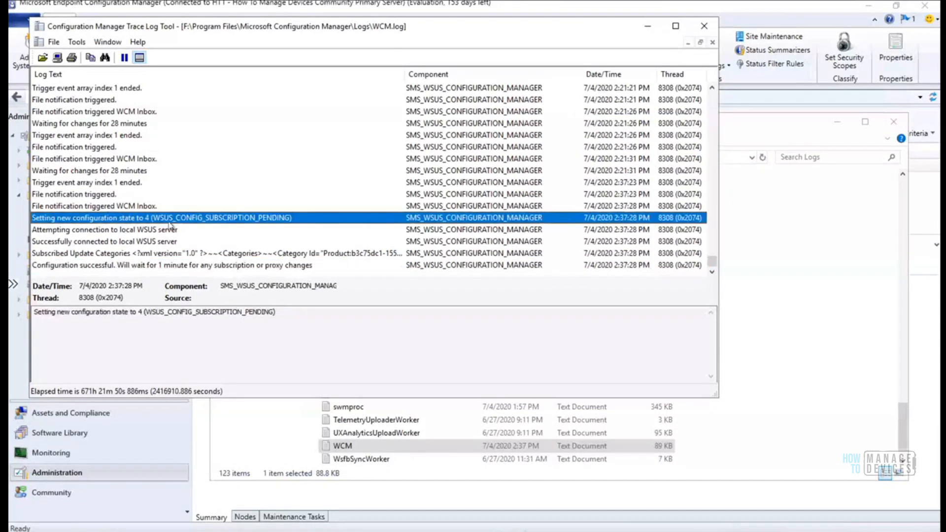
click(109, 232)
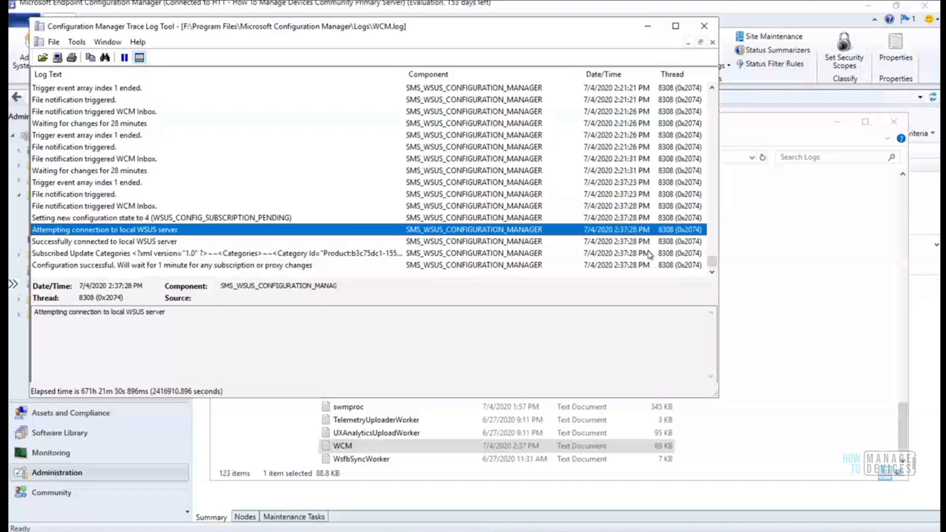
click(649, 265)
click(648, 27)
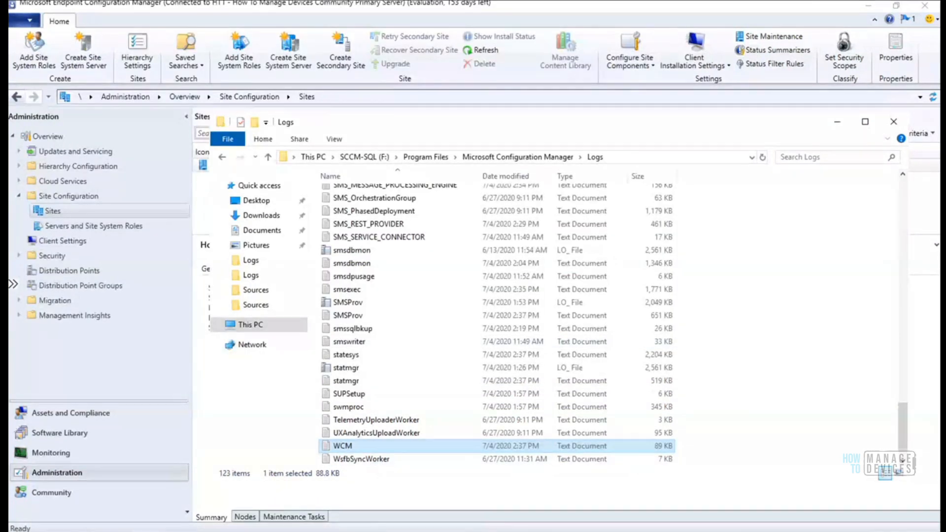
click(476, 485)
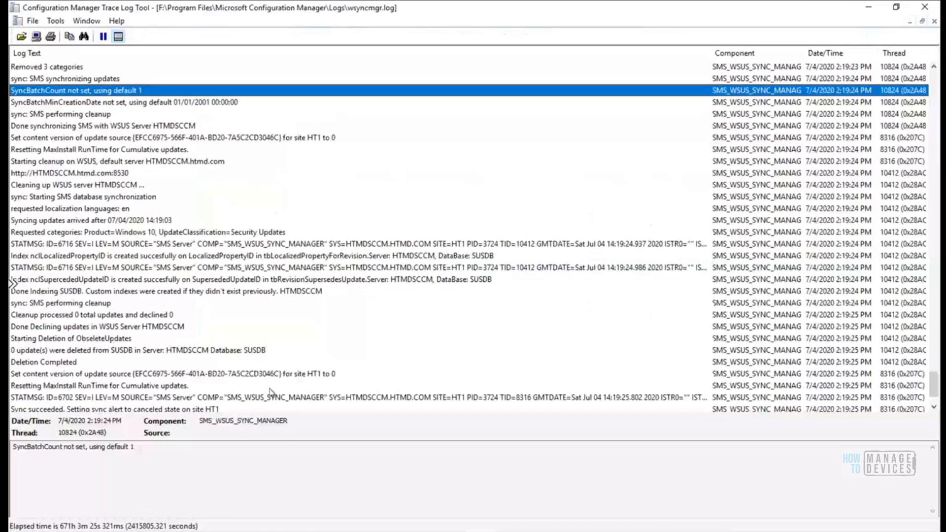
Run Synchronize Software Updates on All Software Updates in the Software Library and confirm
key(Page_Down)
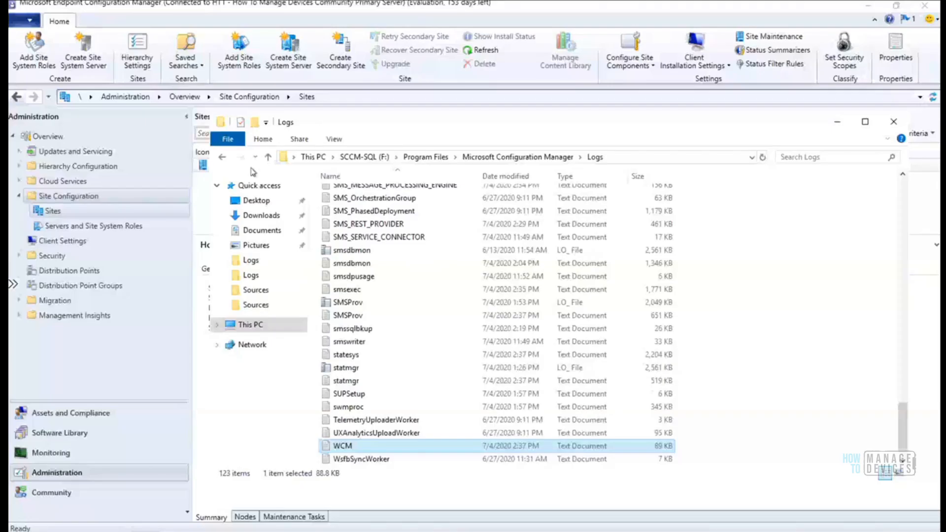
click(841, 121)
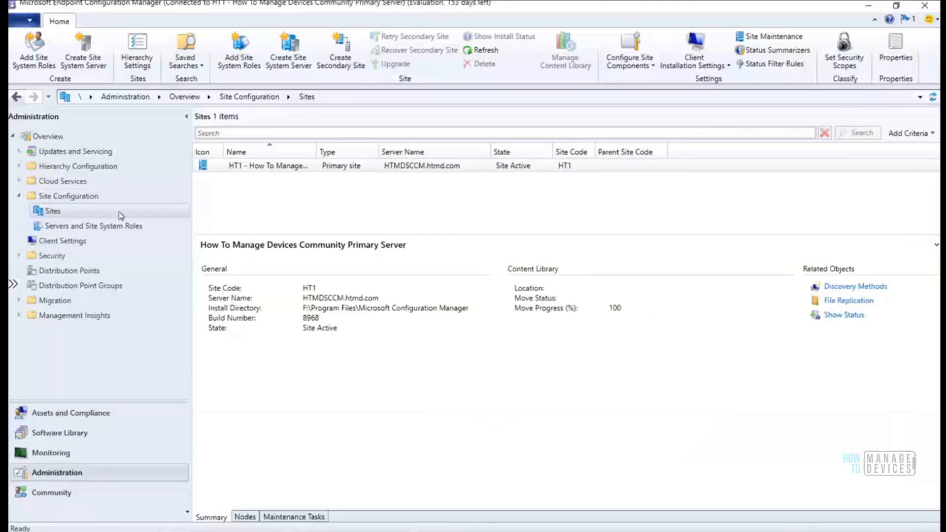
click(68, 436)
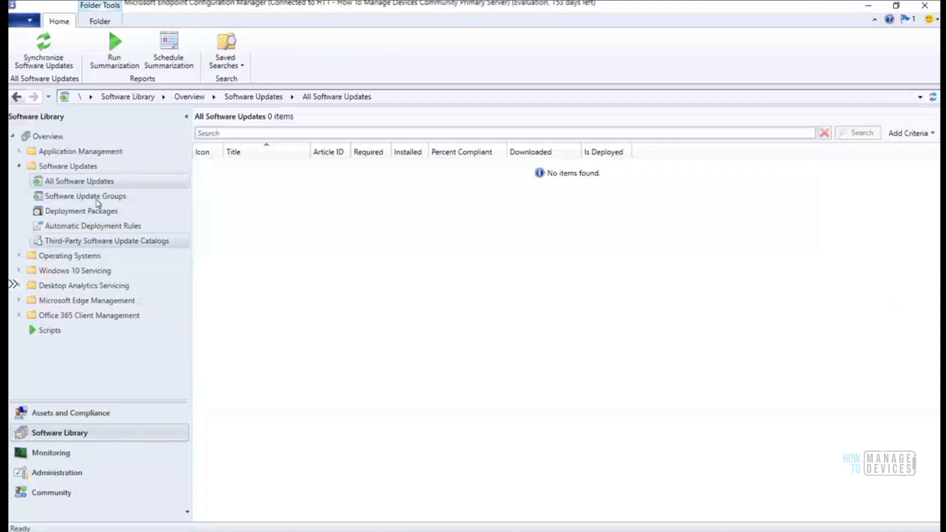
right_click(91, 188)
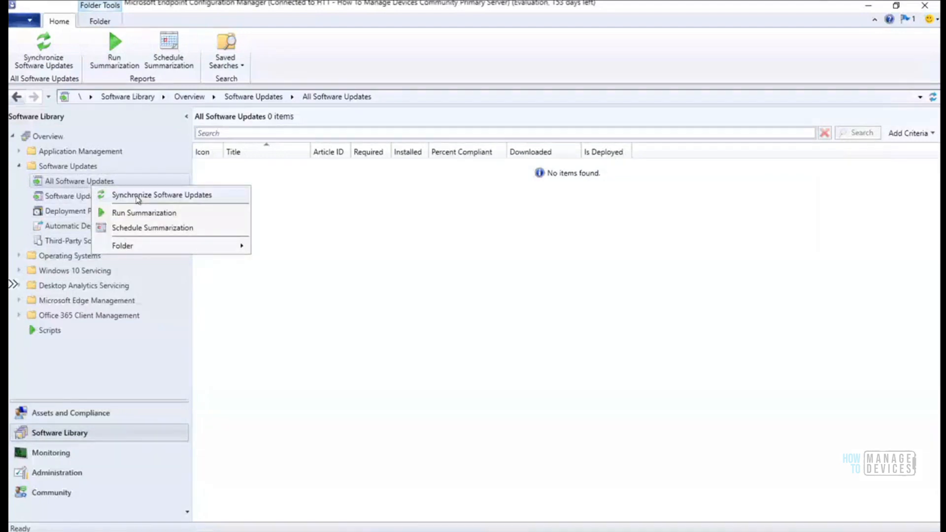
click(137, 197)
click(517, 338)
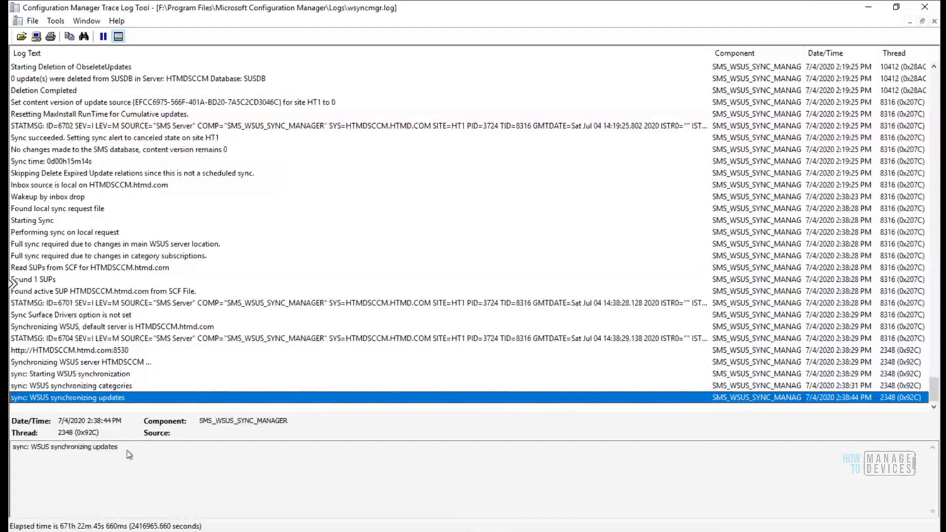
Search wsyncmgr.log for the WSUS synchronizing updates entry text, which finds no matches
drag(127, 447, 11, 451)
key(ctrl+c)
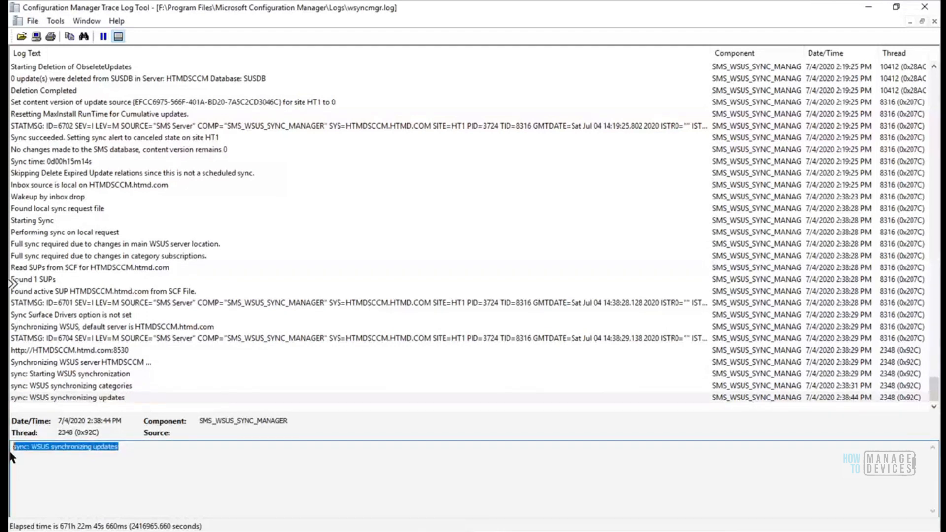
click(118, 398)
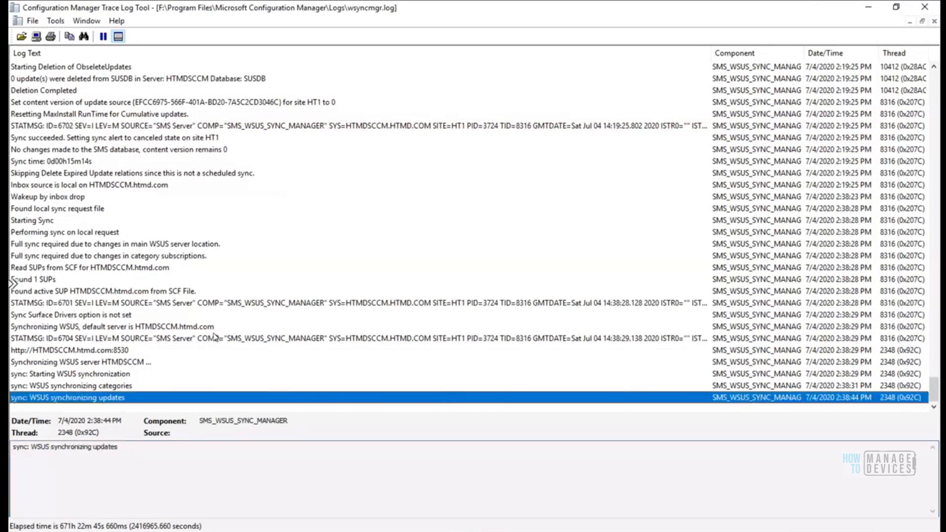
key(ctrl+f)
key(ctrl+v)
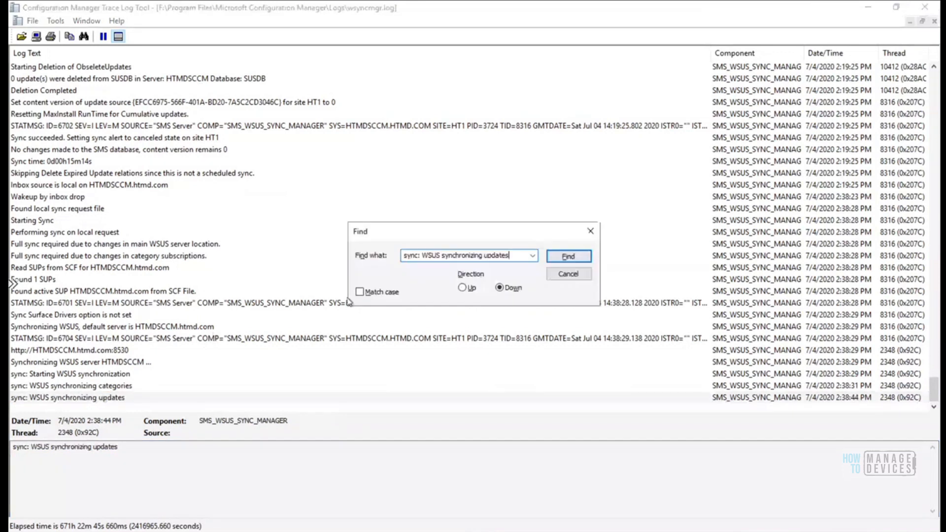
click(568, 257)
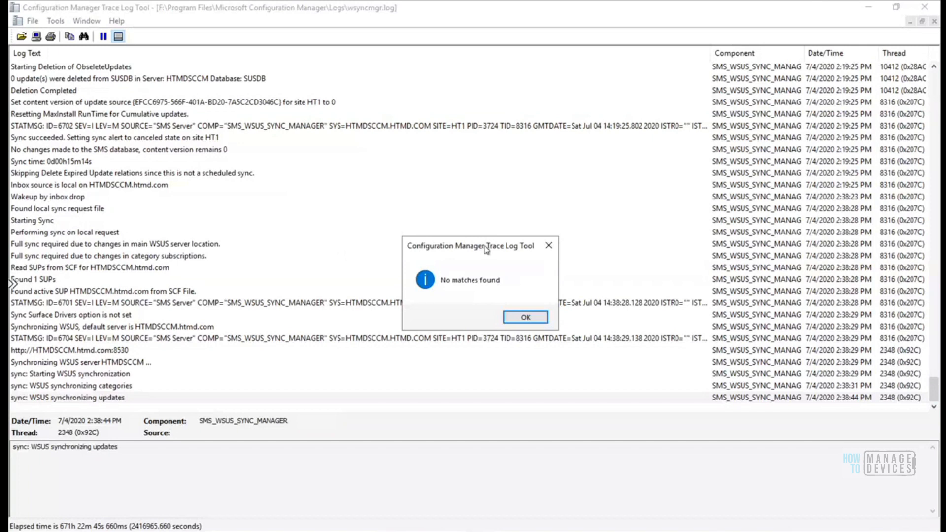
drag(487, 249, 469, 144)
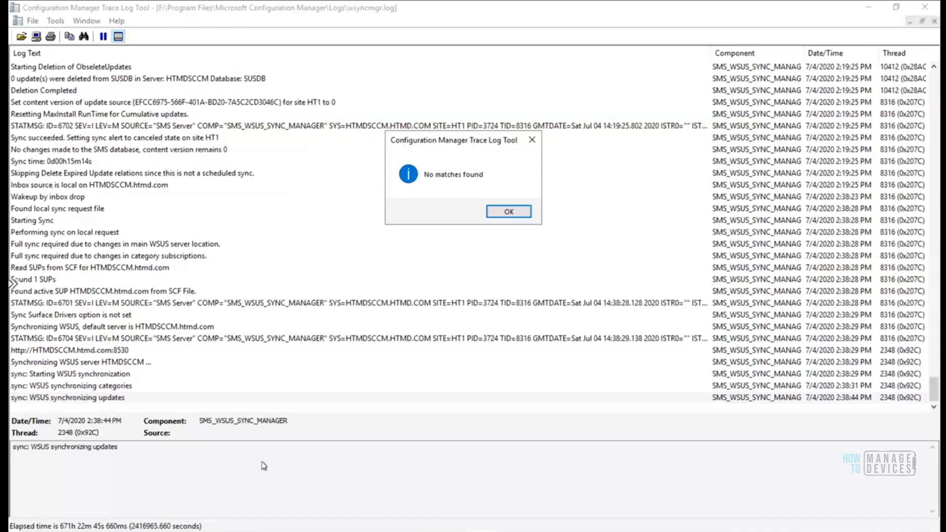
click(257, 530)
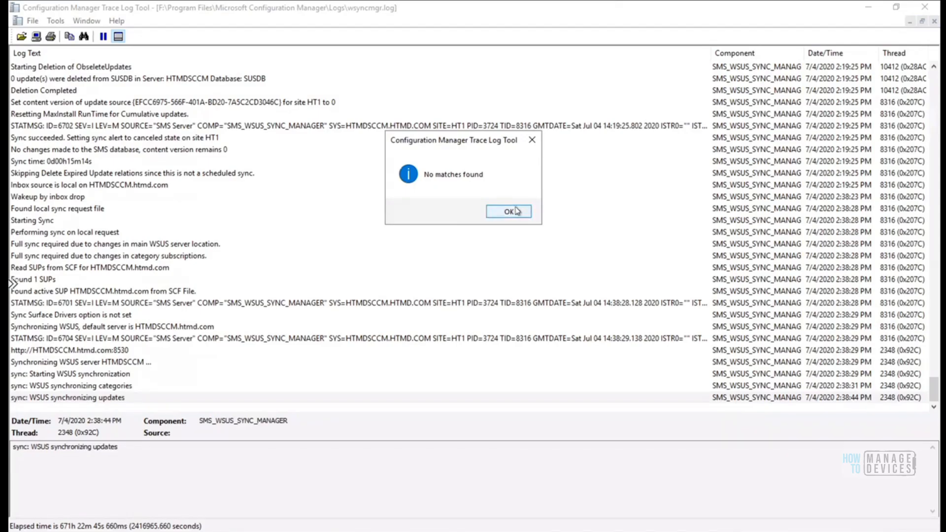
click(516, 211)
Select the WSUS synchronizing categories entry text, then return to the console
click(123, 447)
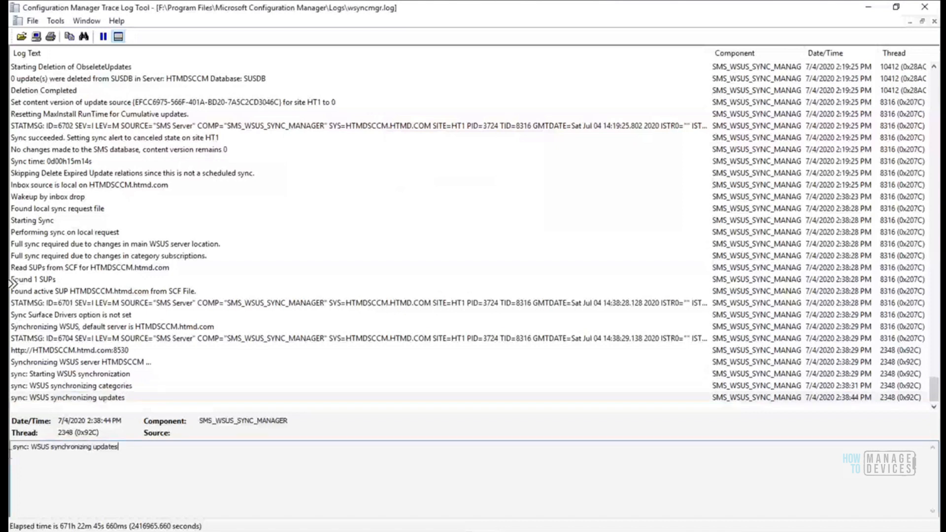
drag(122, 447, 11, 450)
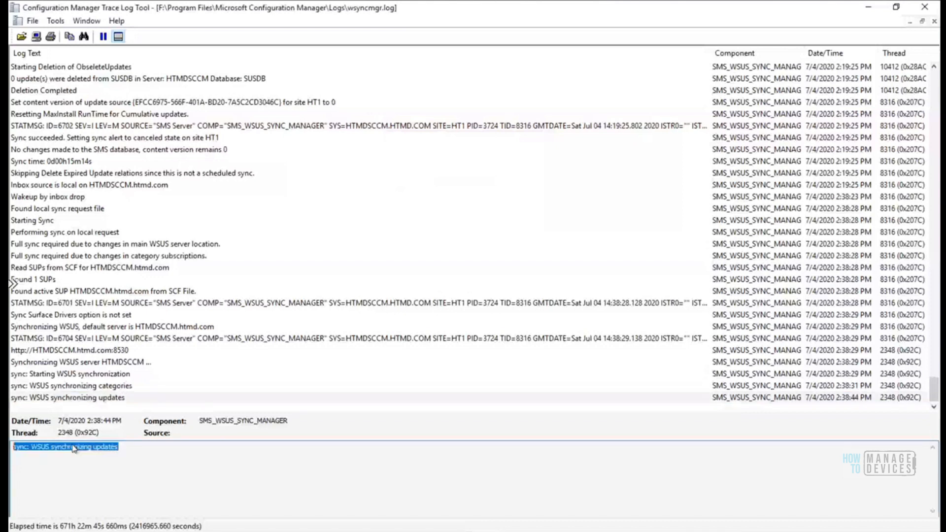
click(114, 387)
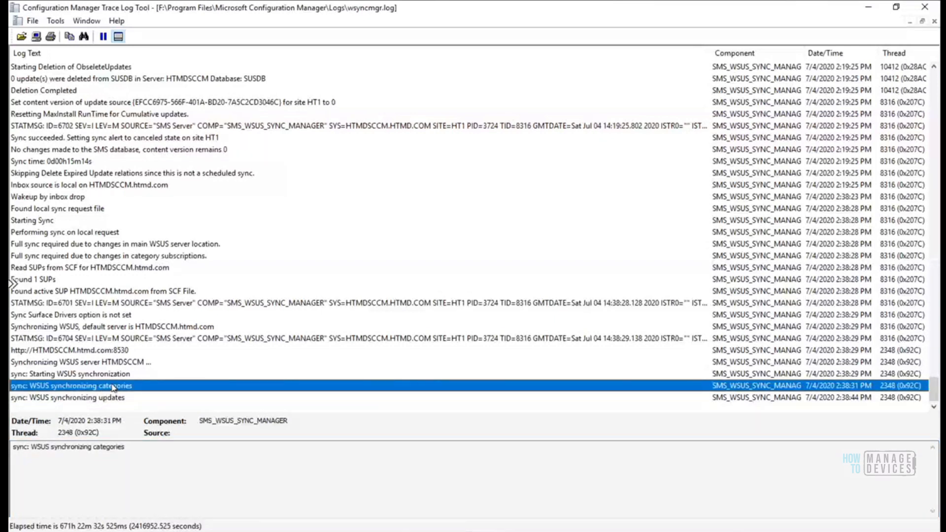
key(alt+Tab)
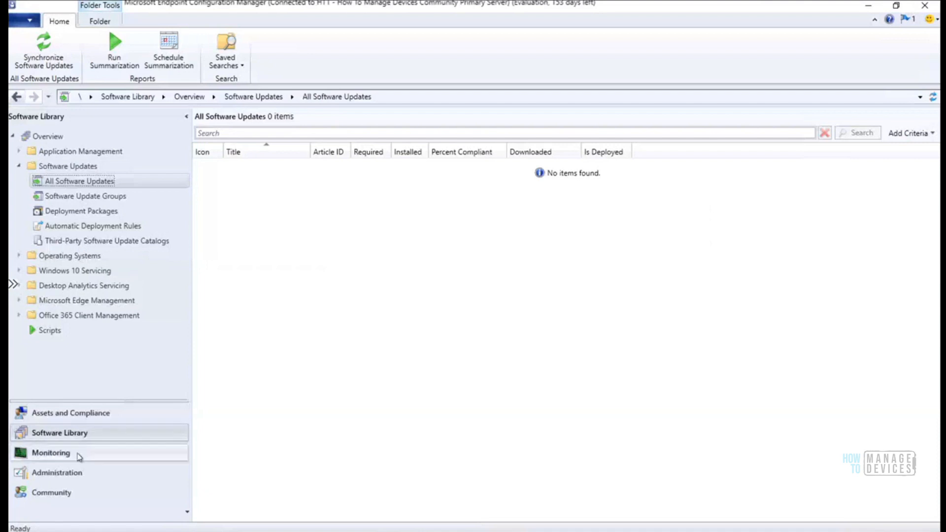
Recheck the Software Update Point Classifications and Products, confirming Windows 10, version 1903 and later, then close
click(55, 472)
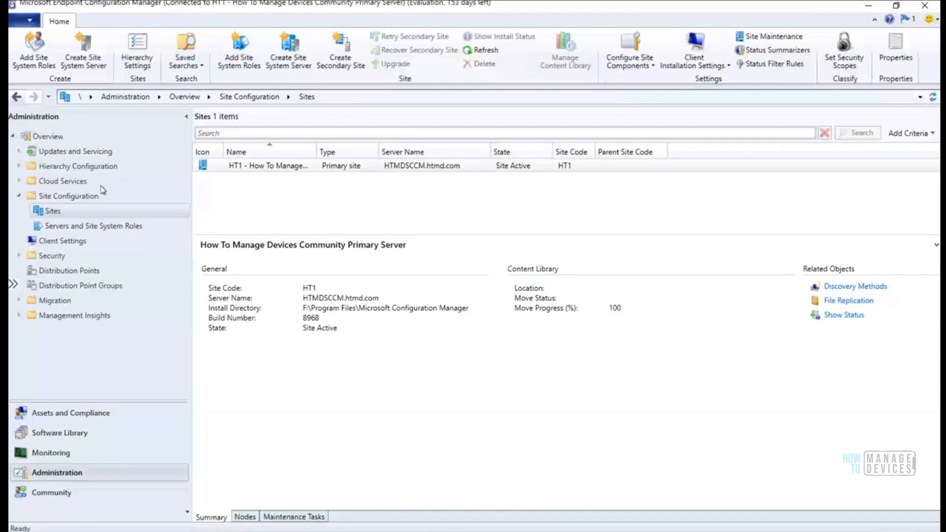
click(629, 55)
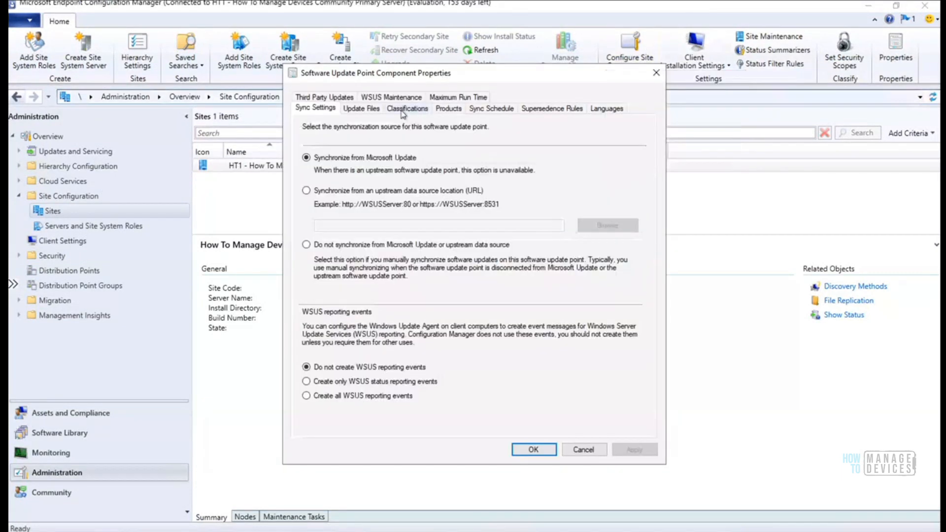
click(404, 110)
click(447, 109)
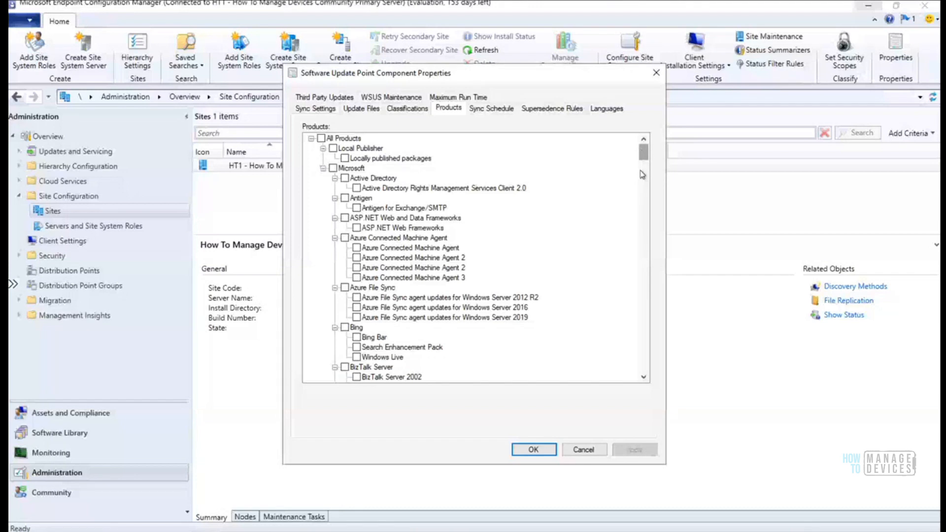
drag(642, 174, 645, 373)
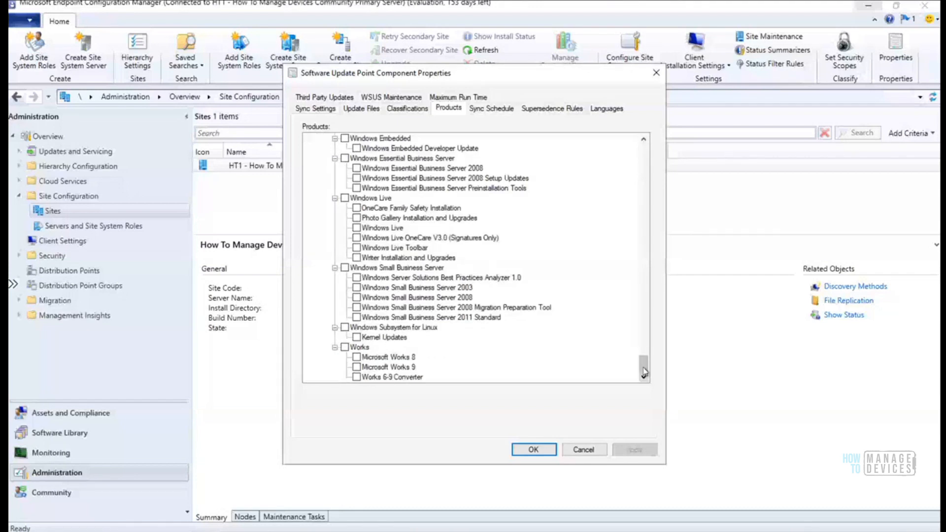
drag(644, 373, 588, 300)
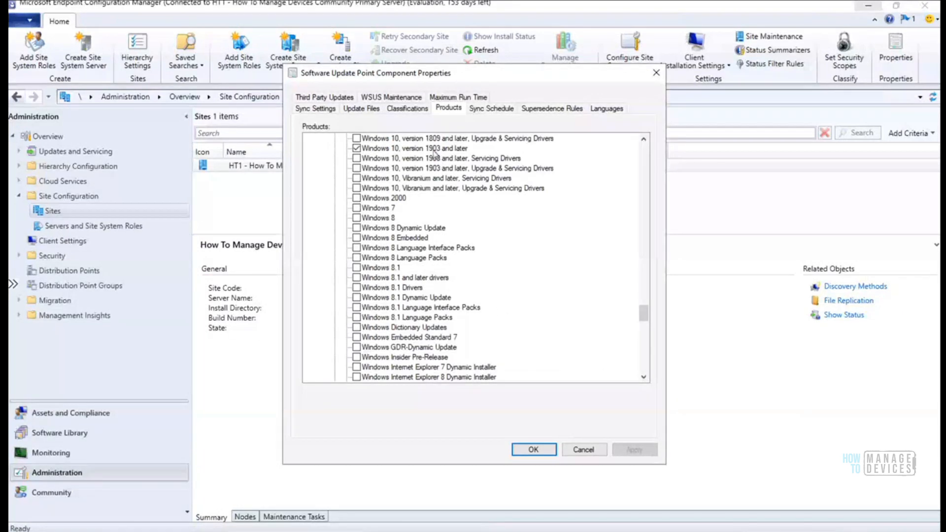
click(533, 450)
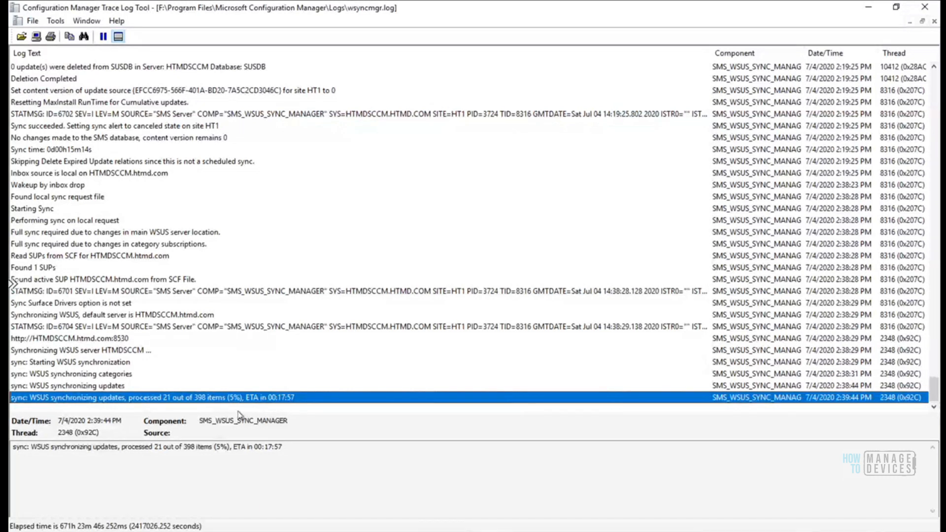
Browse Software Update Groups and All Software Updates, then open Software Update Point Synchronization Status
key(alt+Tab)
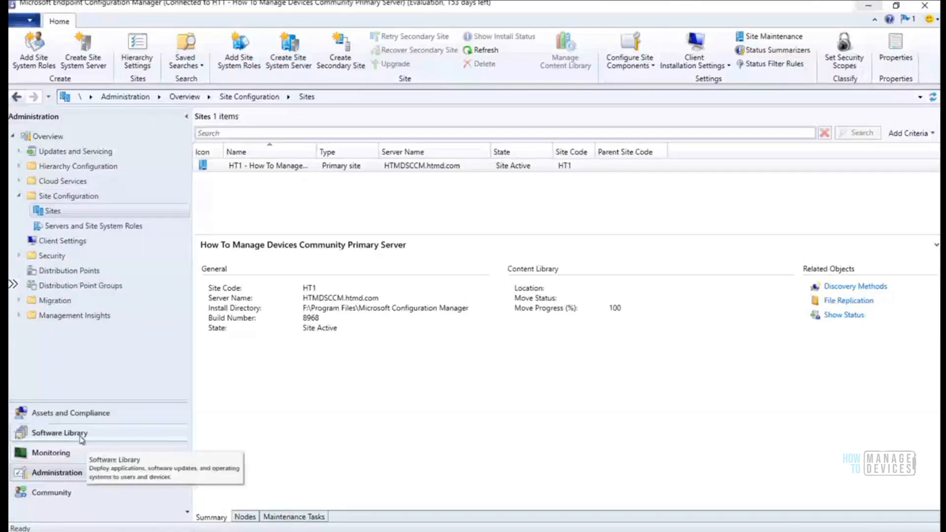
click(49, 432)
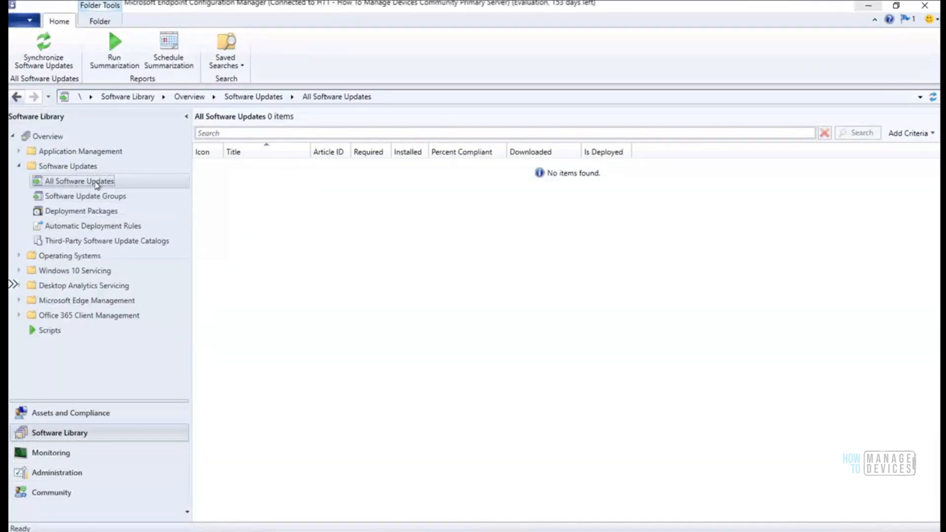
click(97, 197)
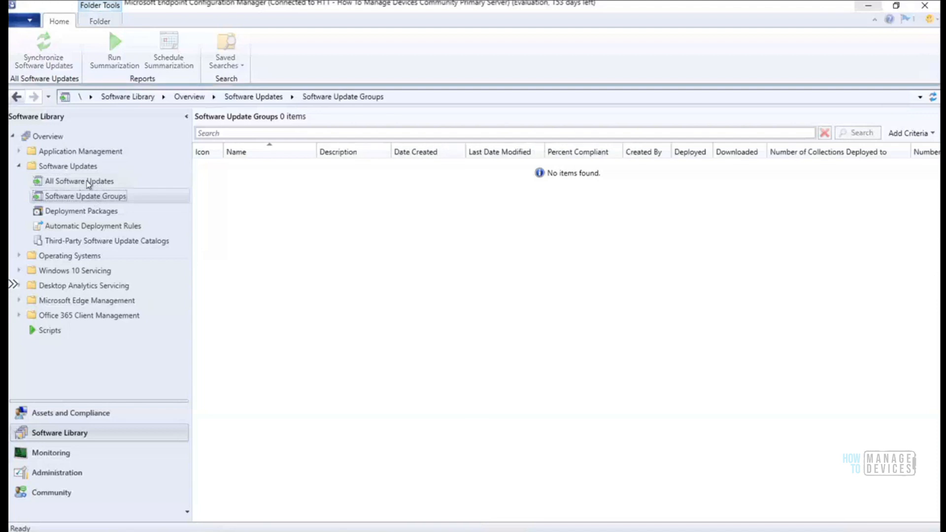
click(89, 183)
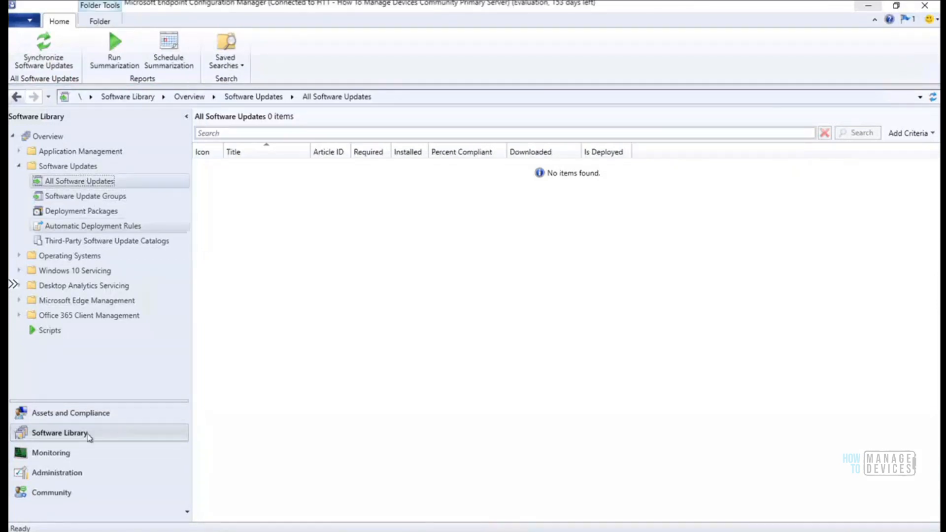
click(62, 459)
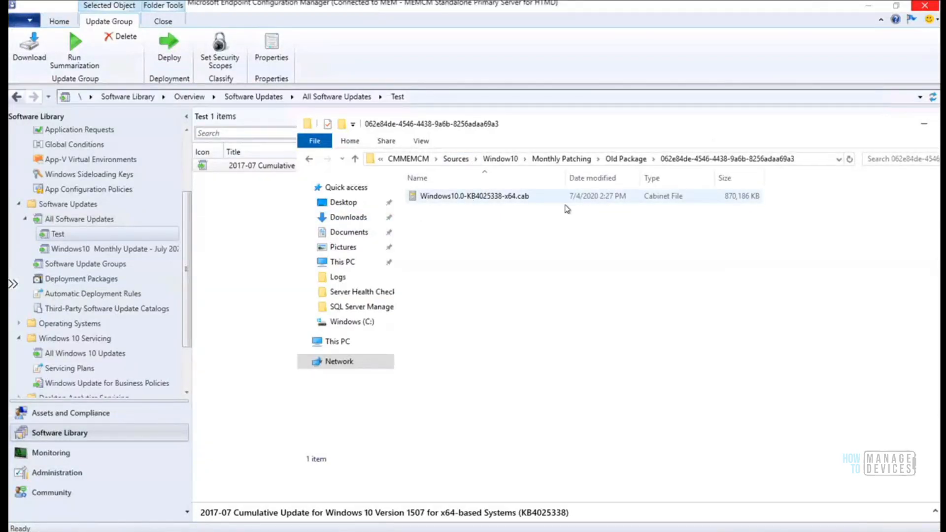
Verify the 2017-07 cumulative update in Test shows Downloaded = Yes, then list the Software Update Groups
click(624, 159)
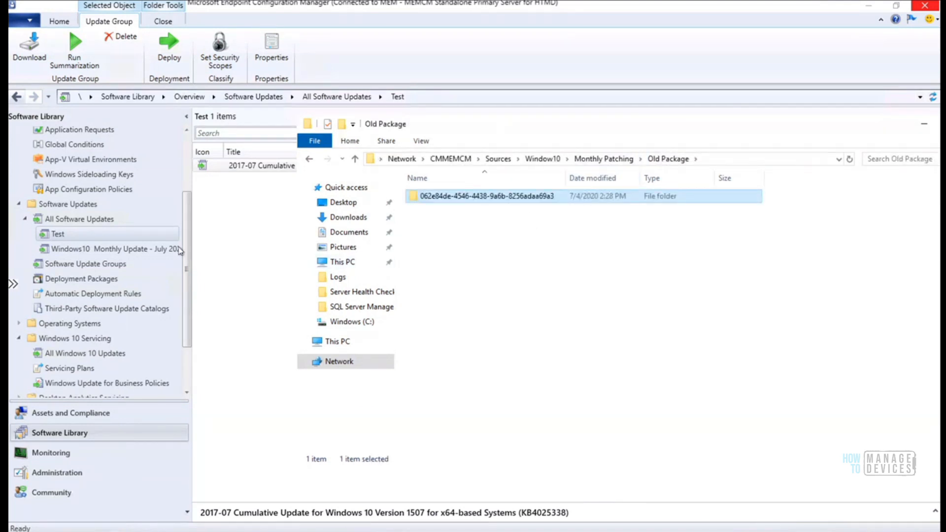
click(247, 169)
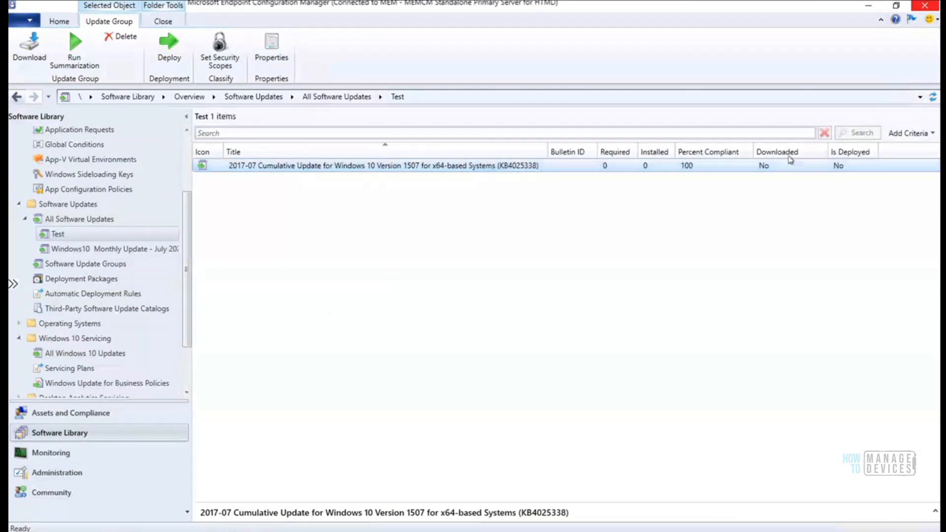
click(59, 237)
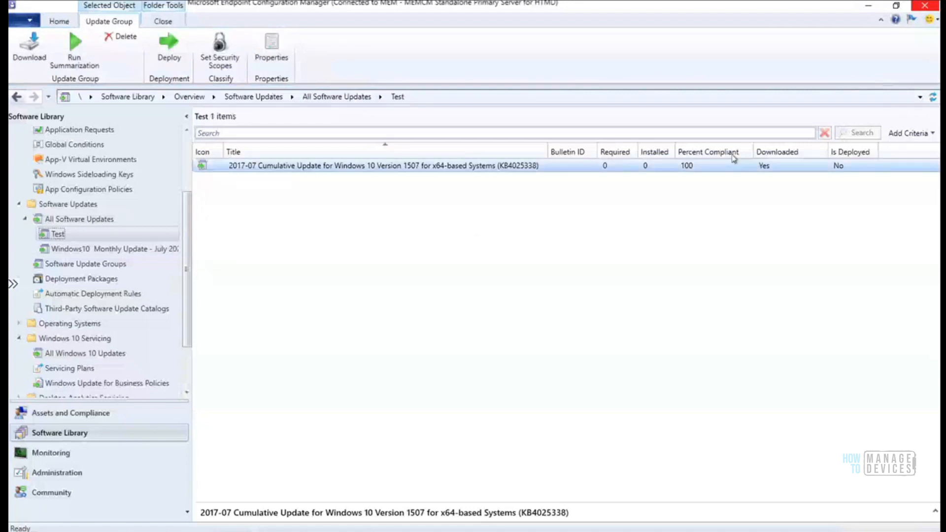
click(807, 169)
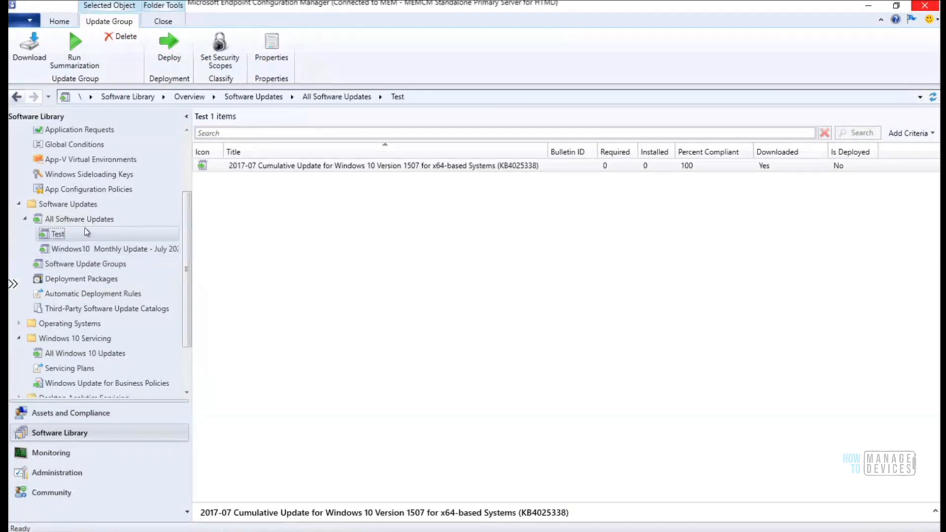
click(94, 267)
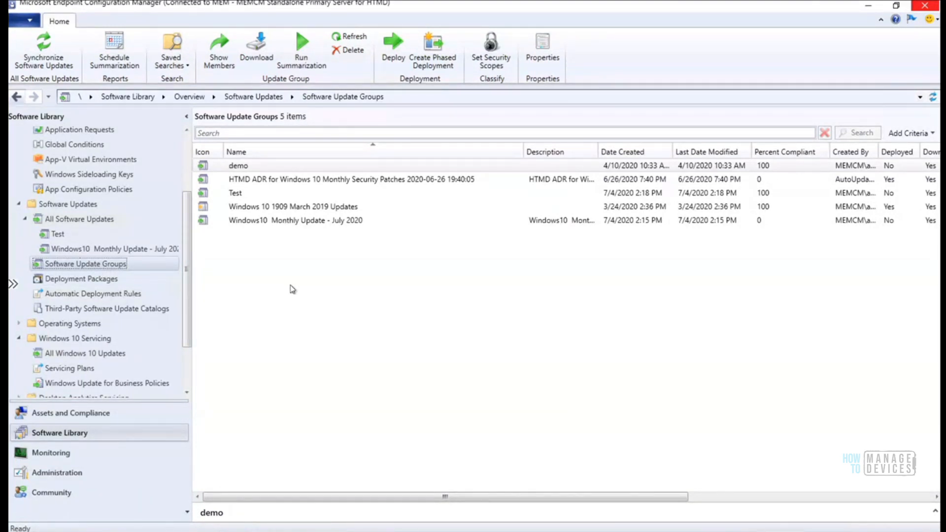
Open the Test update group and look over its 2017-07 cumulative update
click(55, 235)
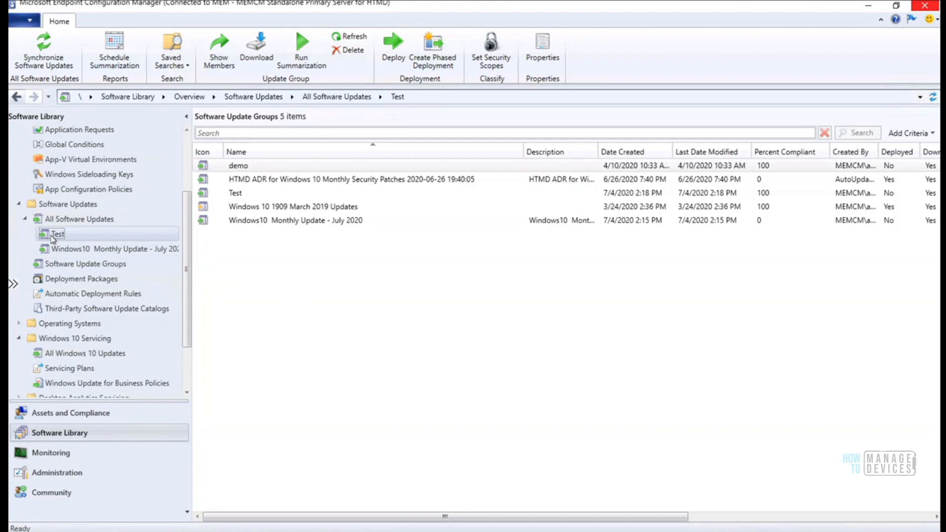
click(264, 168)
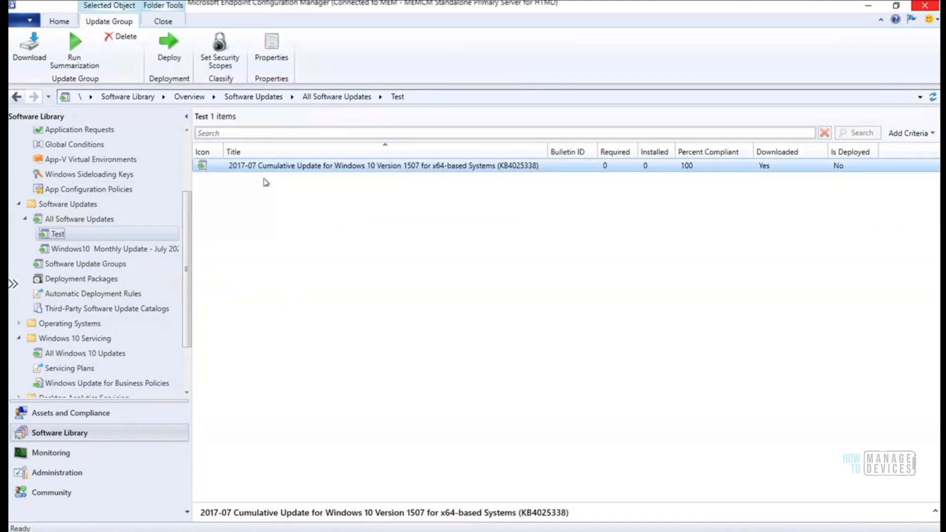
click(266, 182)
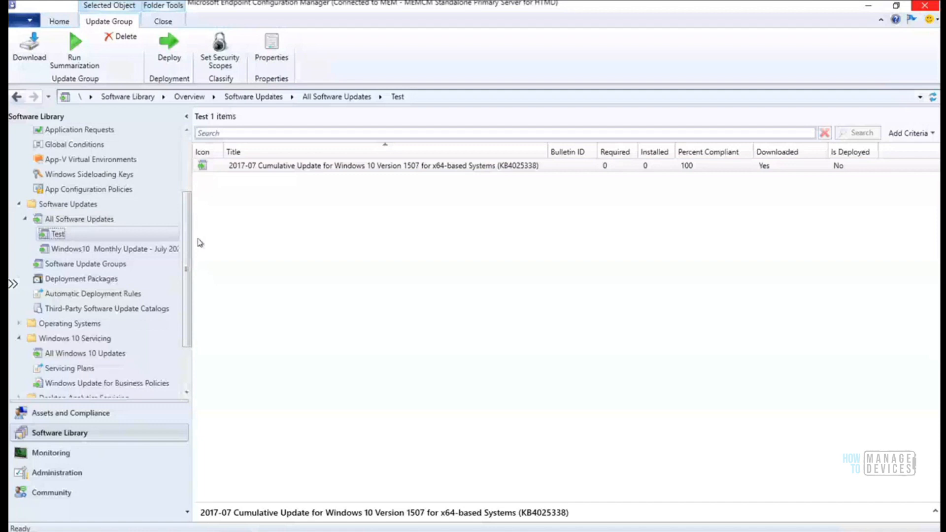
In the Test group's properties, enter 'HTMD Monthly Updates Demo' as name and description
right_click(58, 236)
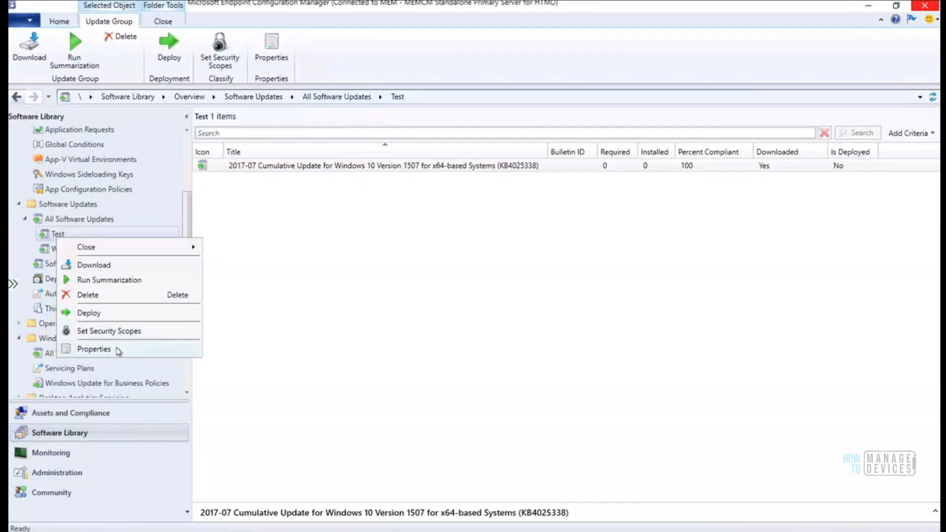
click(118, 350)
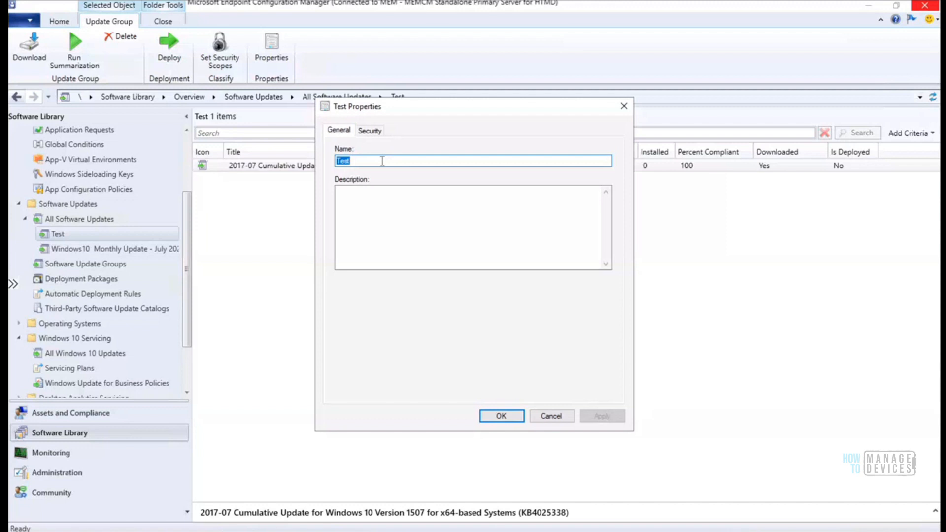
text(HTMD )
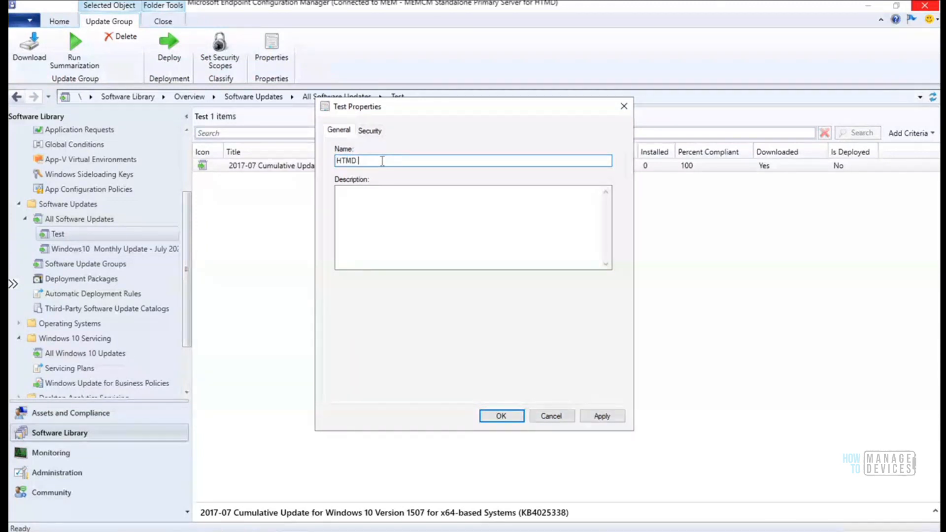
text(Monthly U)
text(pdates Demo)
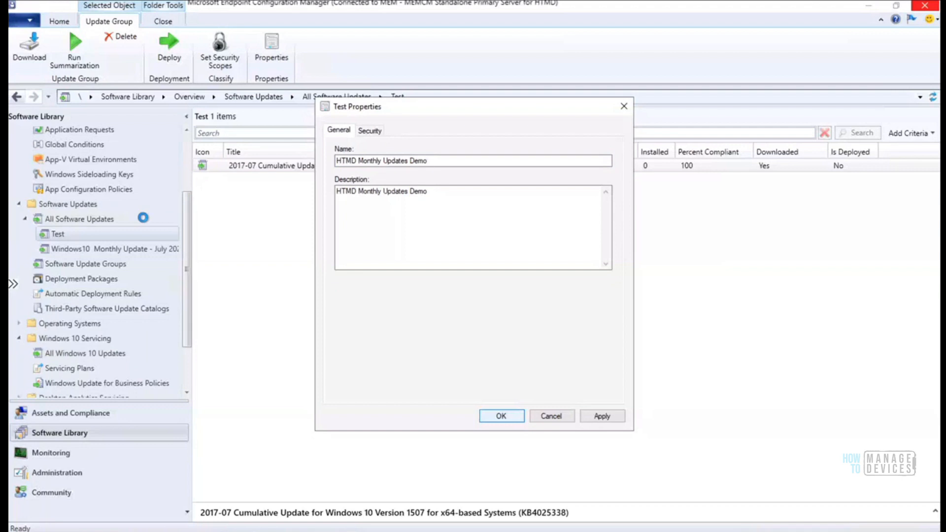
click(74, 222)
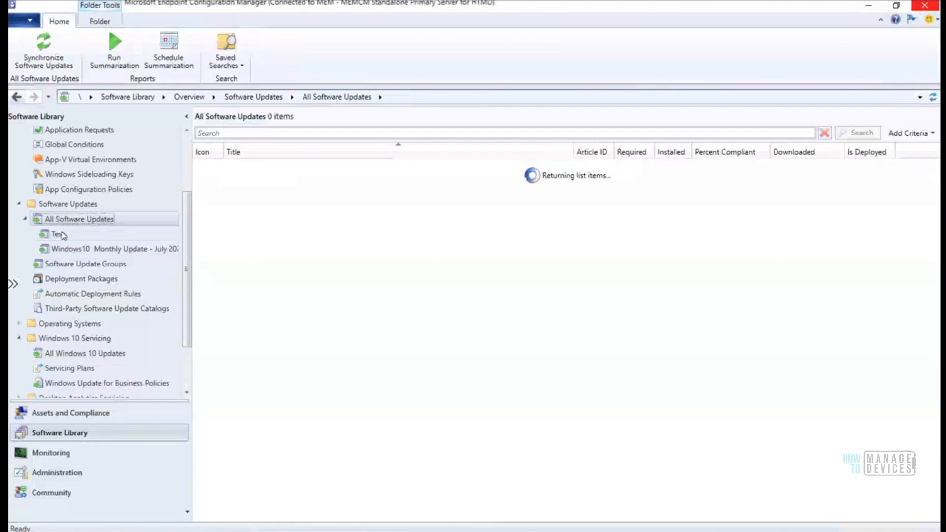
Cancel a new folder under All Software Updates and reopen the Test update group's updates
click(58, 235)
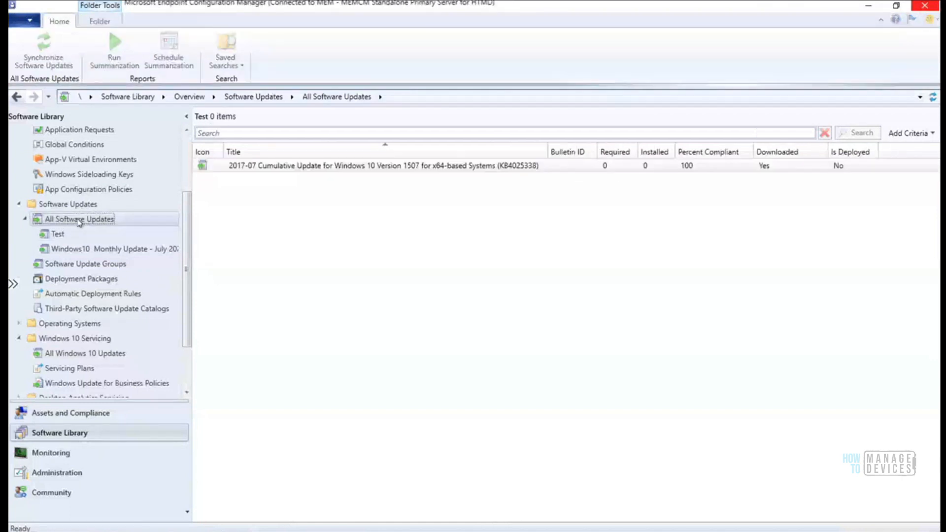
click(100, 21)
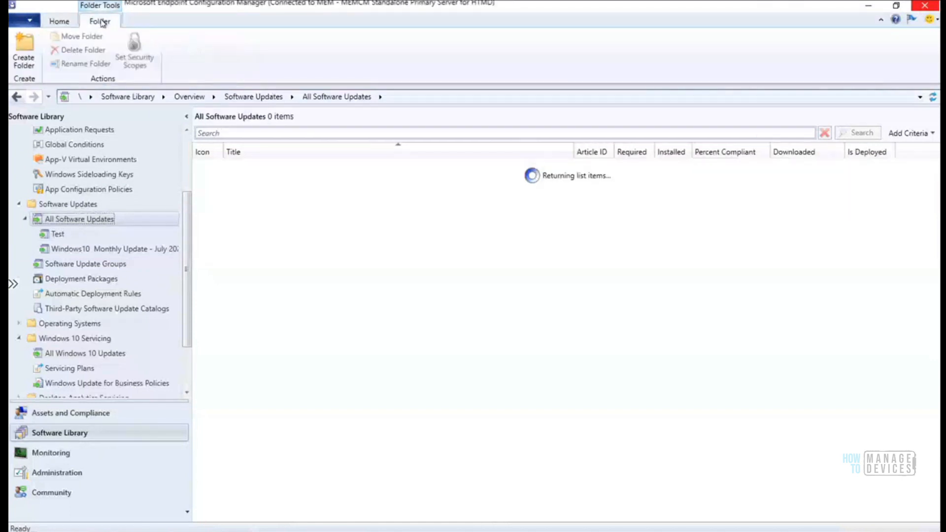
click(24, 61)
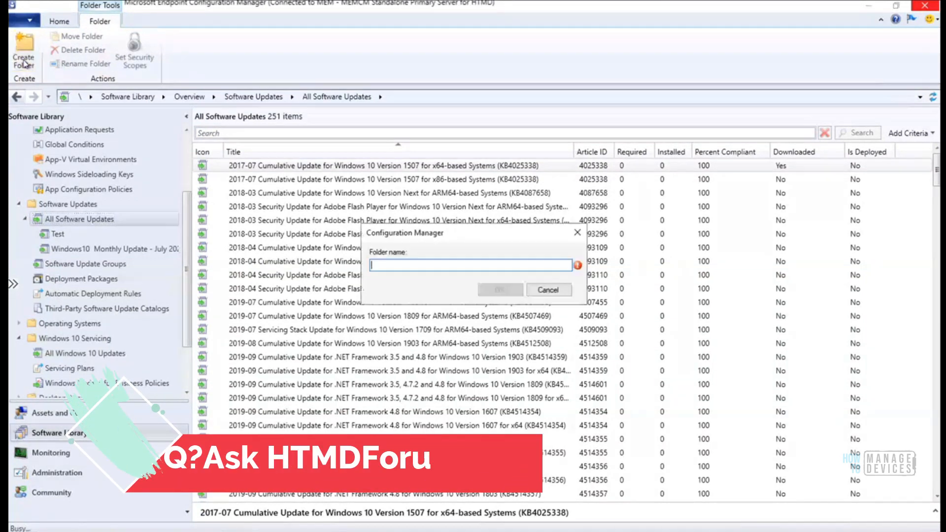
click(550, 290)
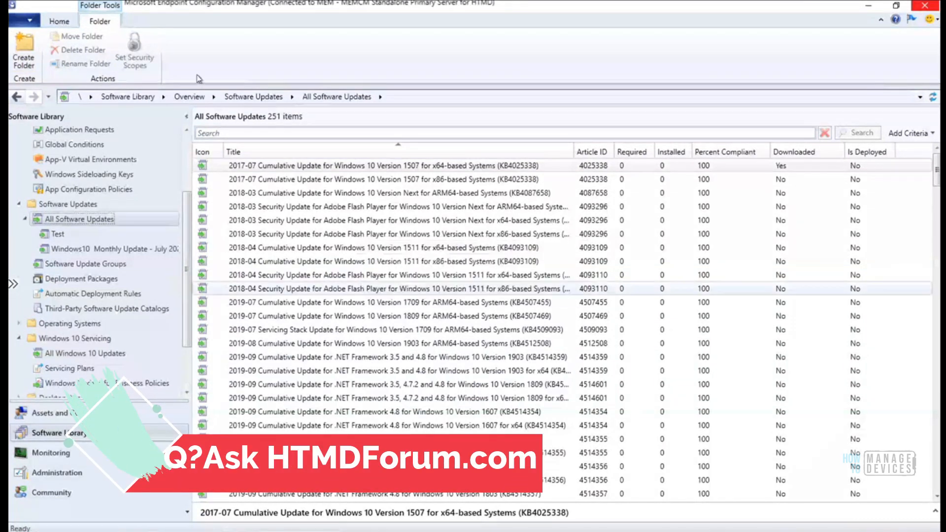
click(64, 21)
click(59, 235)
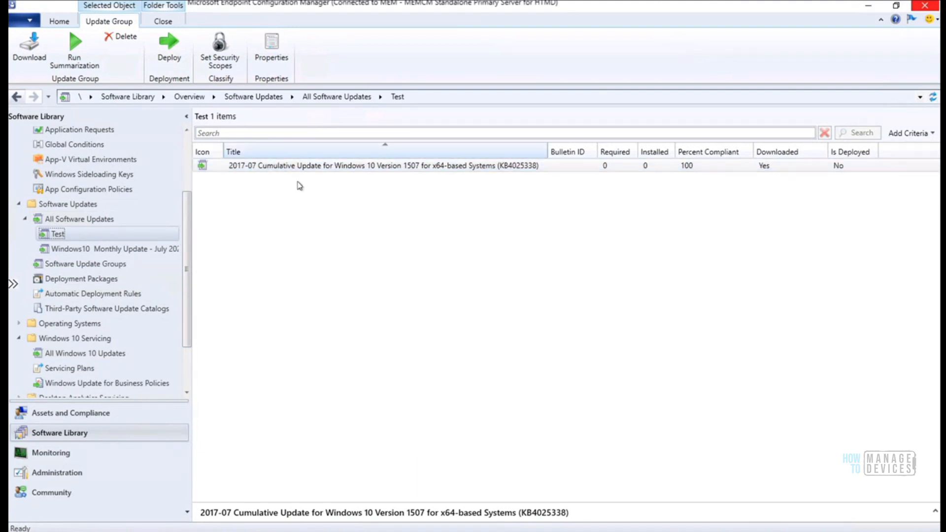
Inspect the HTMD SU Package Demo deployment package, then list the update groups showing HTMD Monthly Updates Demo
click(328, 167)
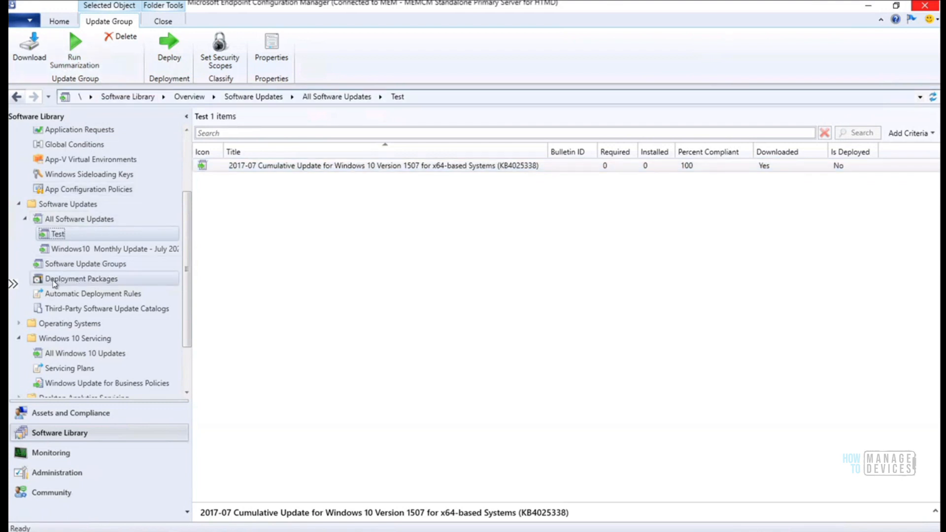
click(82, 279)
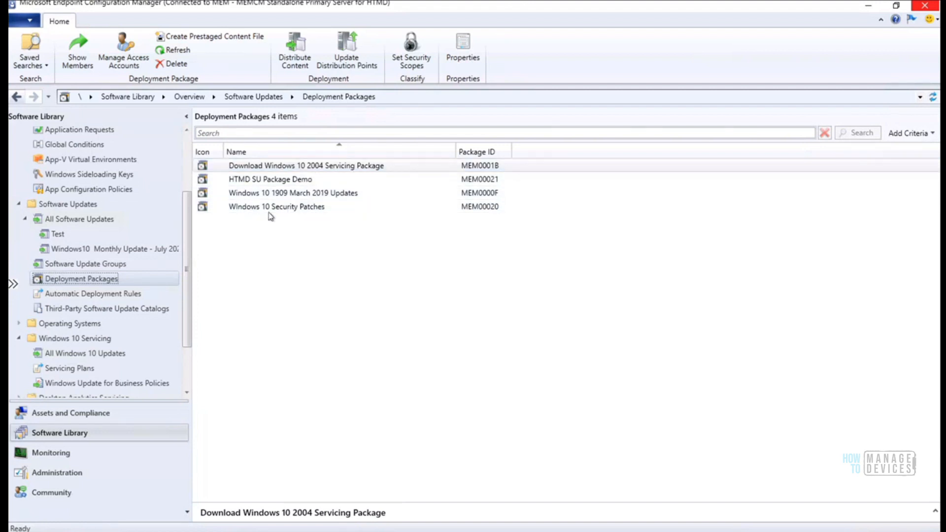
click(271, 180)
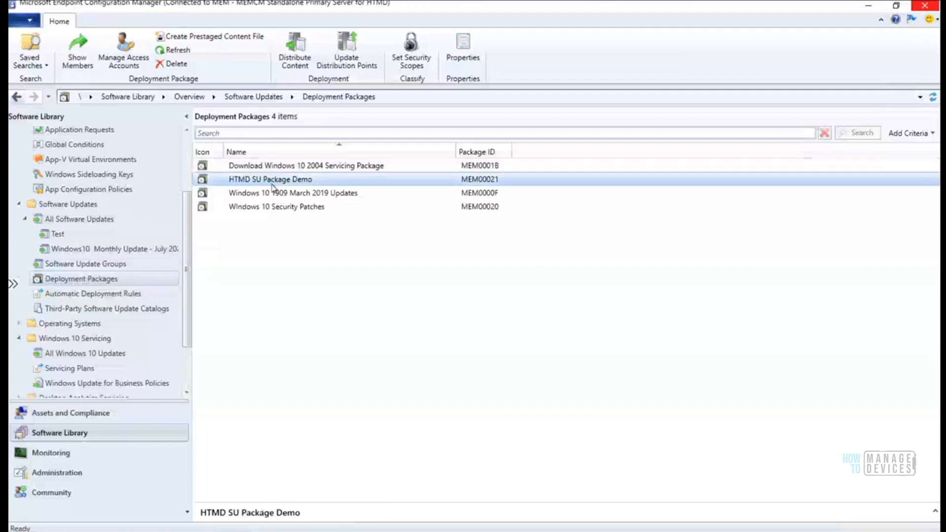
click(57, 235)
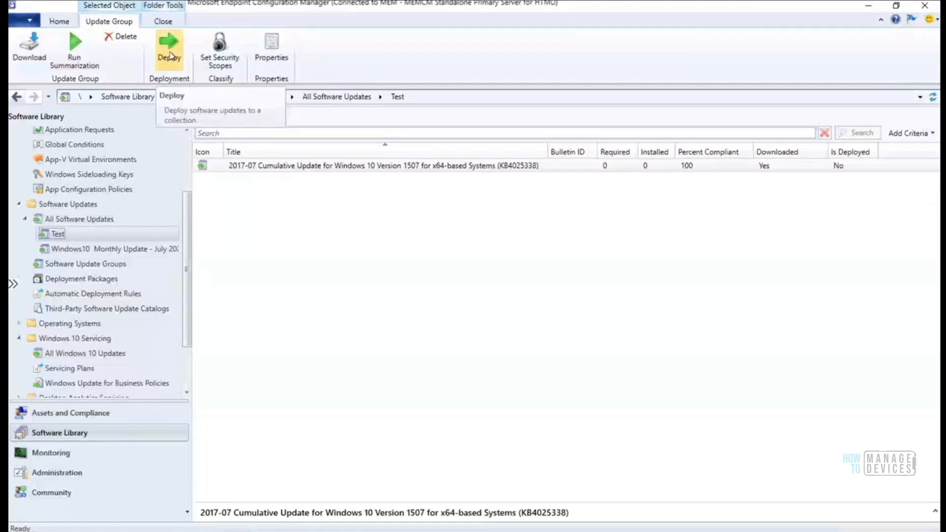
click(89, 266)
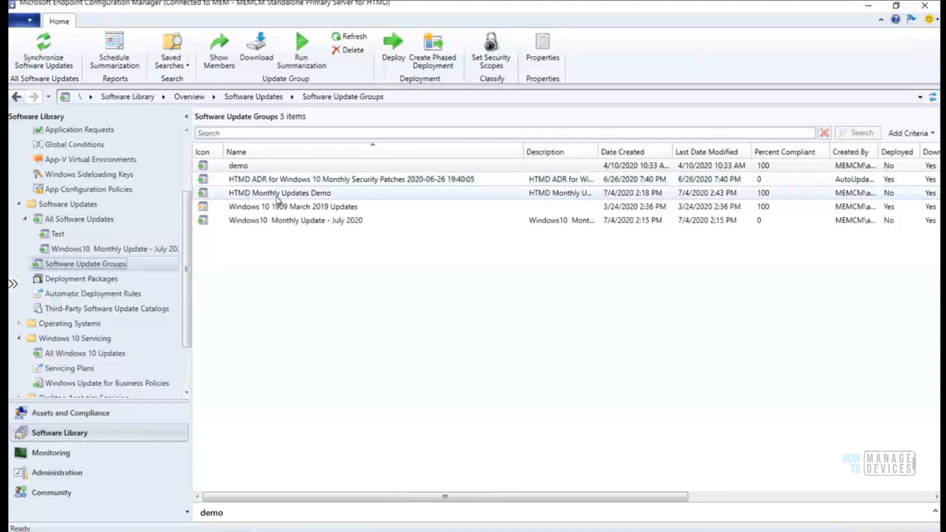
Start deploying HTMD Monthly Updates Demo and paste the deployment name as its description
right_click(306, 197)
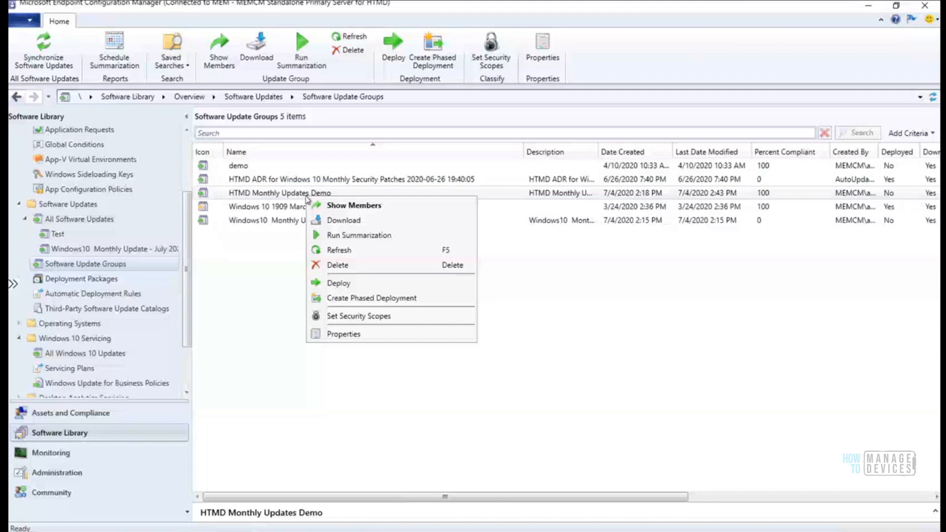
click(339, 284)
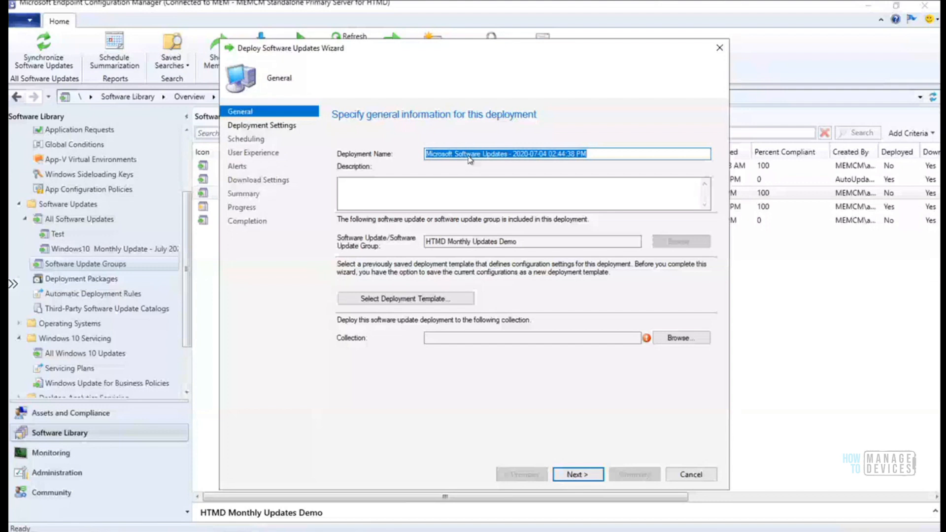
click(456, 155)
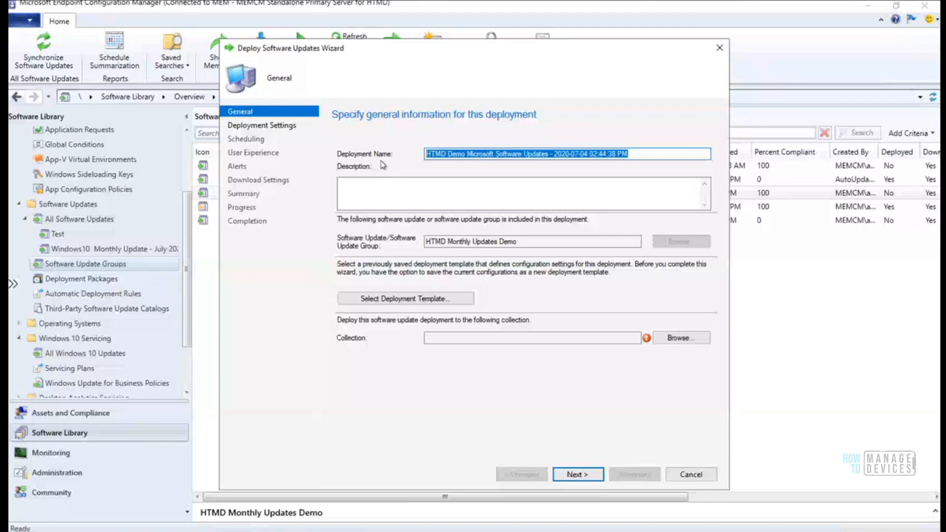
click(513, 197)
key(ctrl+v)
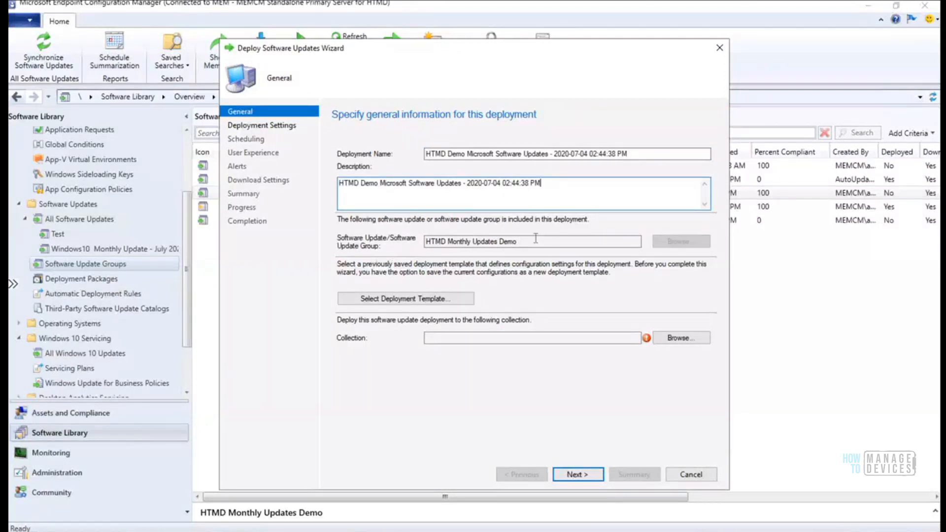
Check for a saved deployment template, find none, and browse for a target collection
click(430, 300)
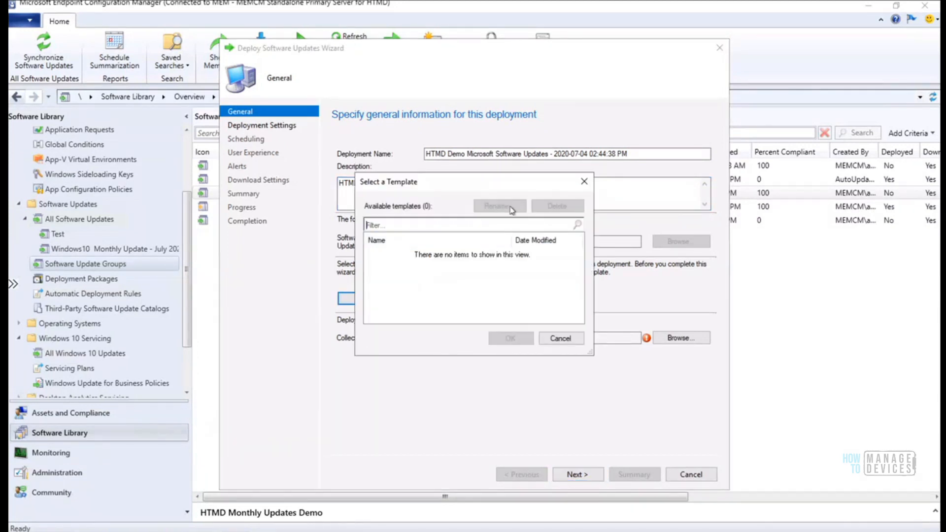
click(563, 342)
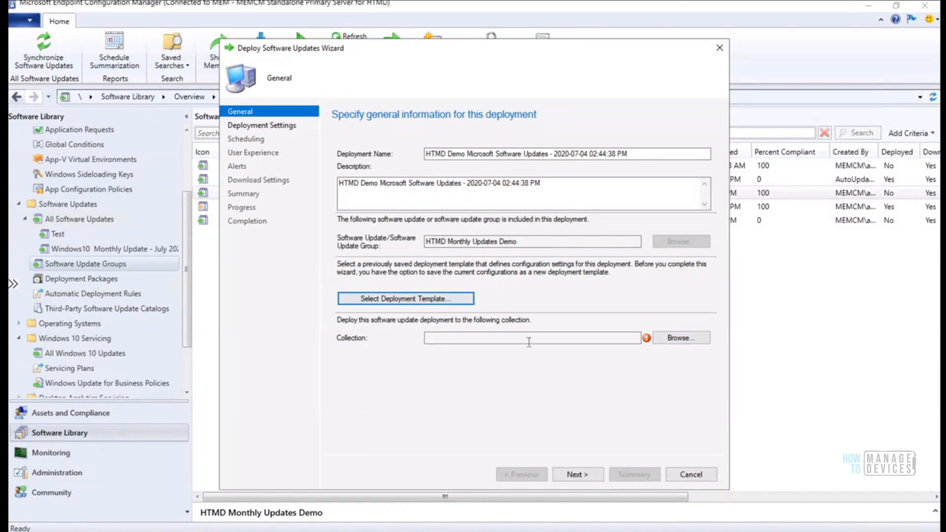
click(681, 338)
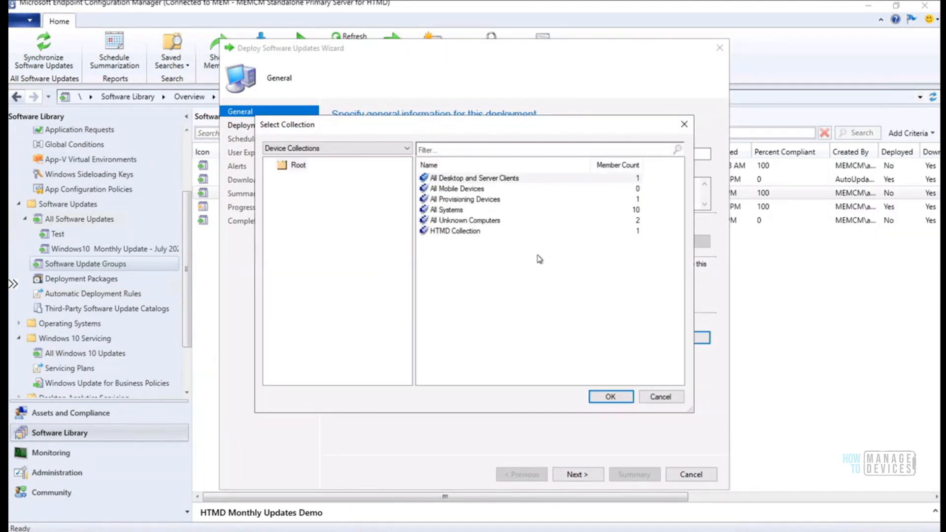
Pick HTMD Collection from the device collections as the deployment target and continue
drag(535, 129, 543, 77)
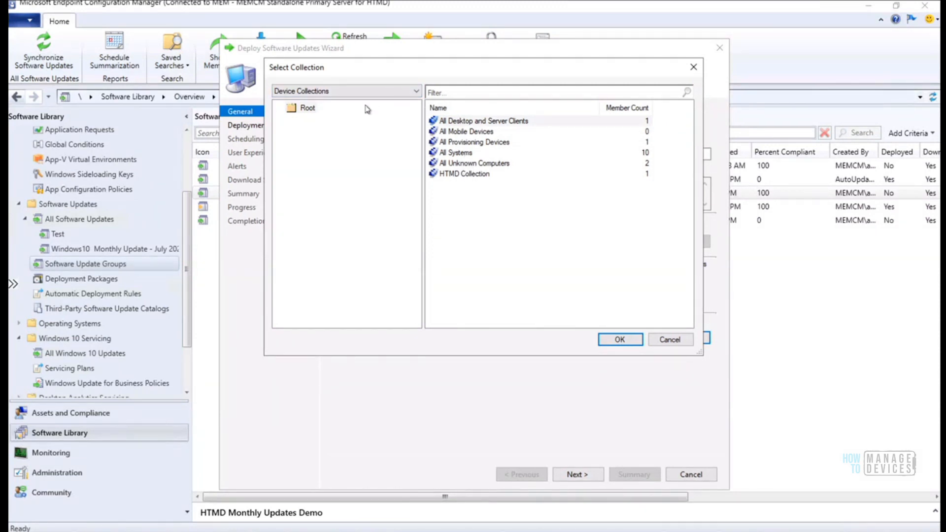
click(410, 94)
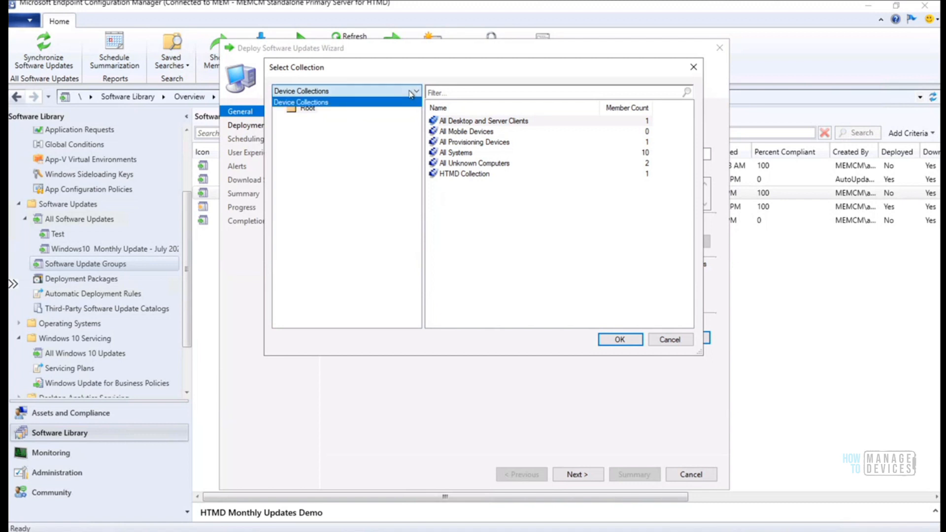
click(410, 95)
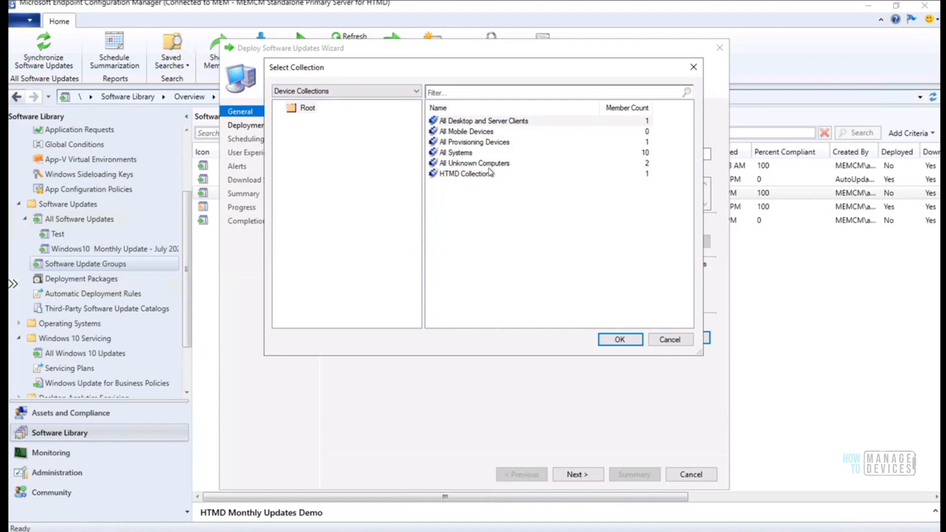
click(468, 175)
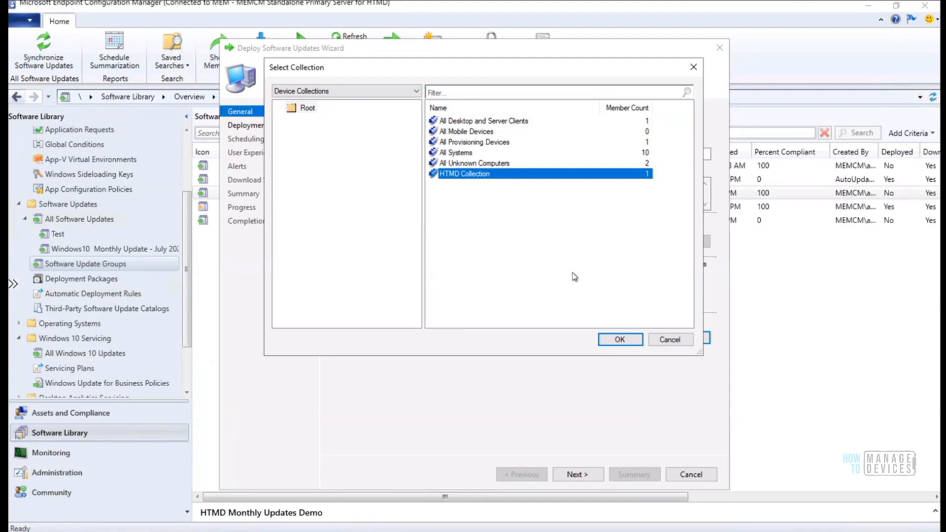
click(620, 339)
click(570, 476)
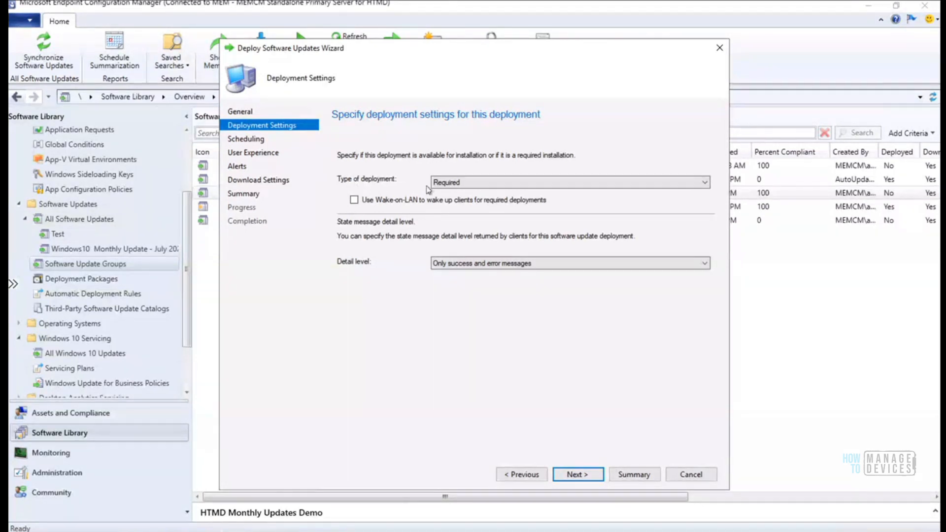
Leave the deployment type as Required and proceed to scheduling
click(457, 187)
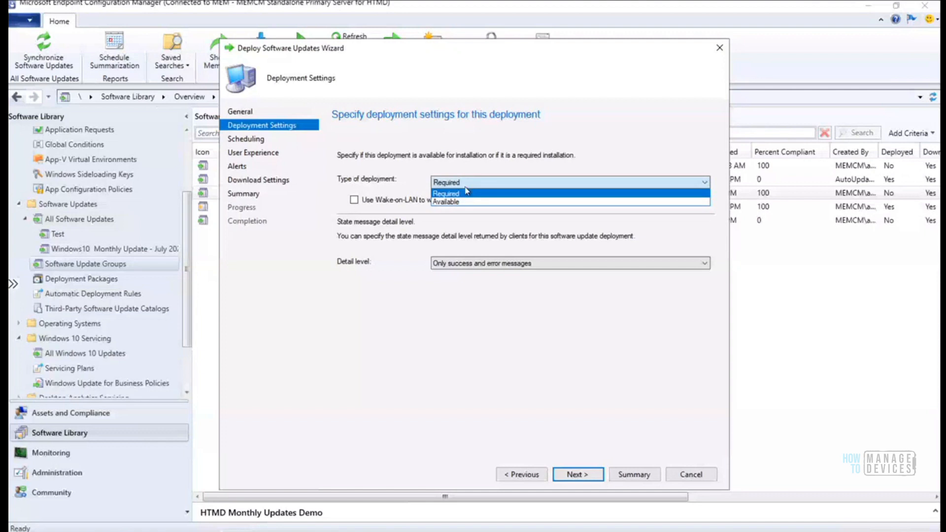
click(465, 187)
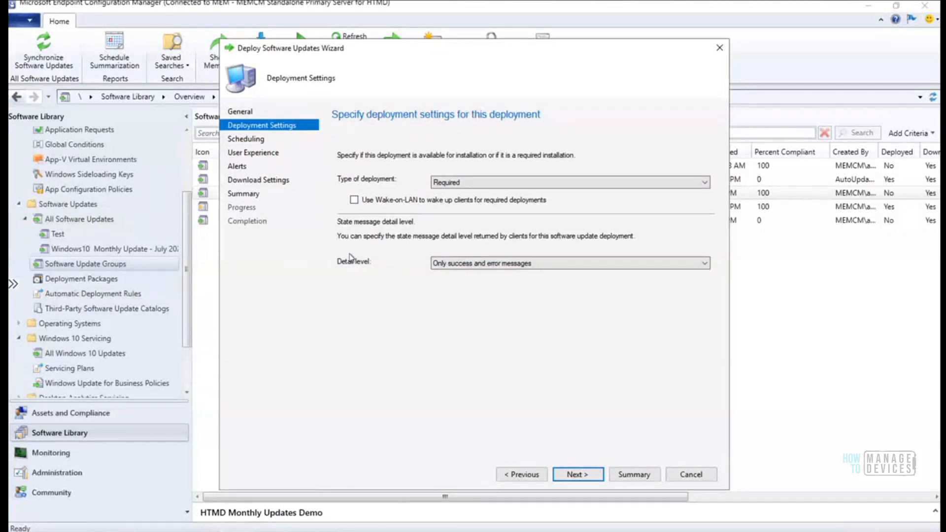
click(577, 473)
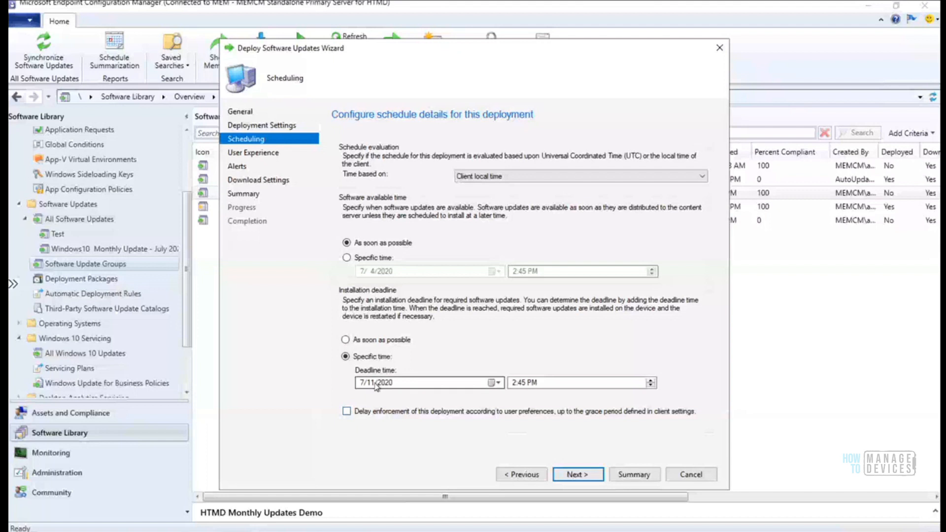
Keep the 7/11/2020 2:45 PM deadline and allow enforcement delay per user preferences
click(494, 384)
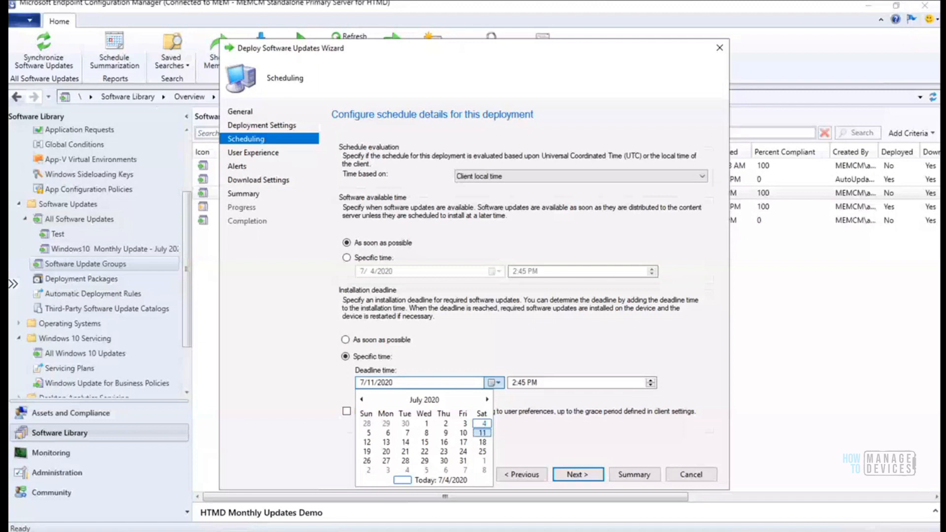
click(900, 531)
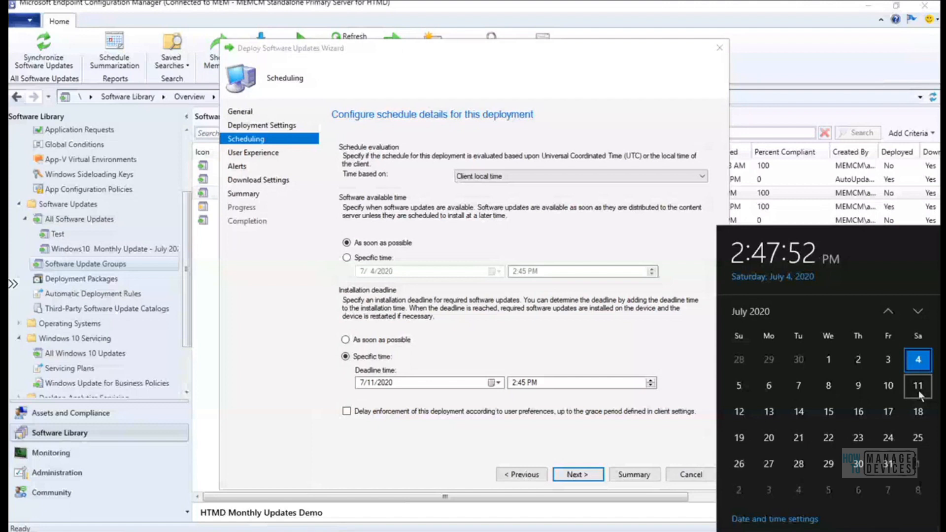
click(613, 429)
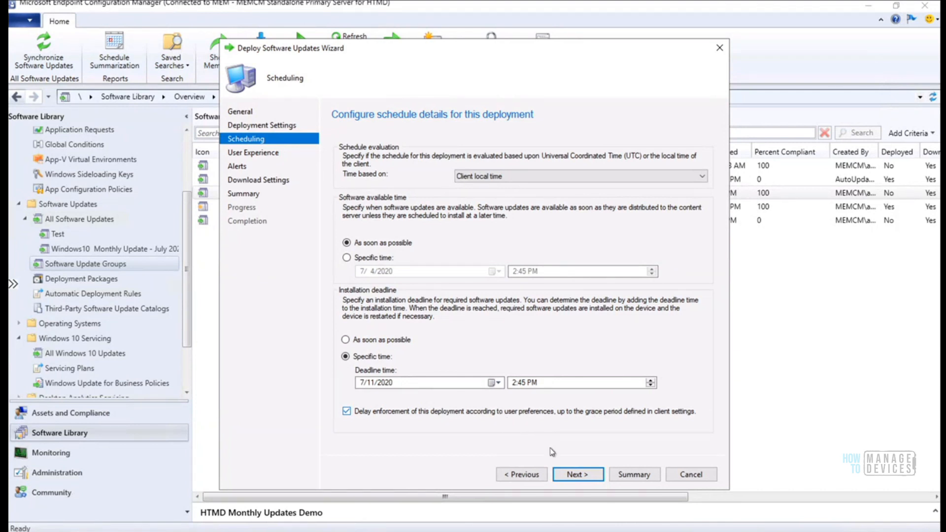
click(575, 477)
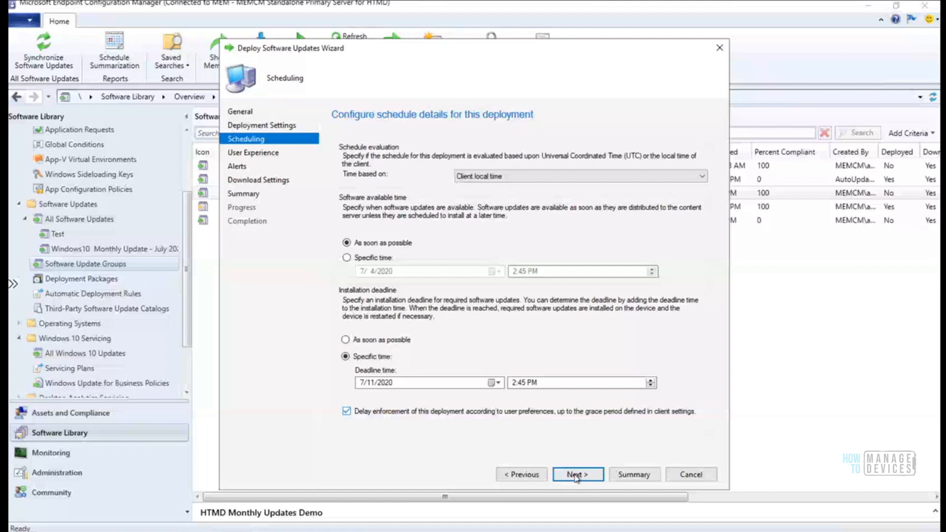
Set User notifications to 'Display in Software Center, and only show notifications for computer restarts'
click(575, 476)
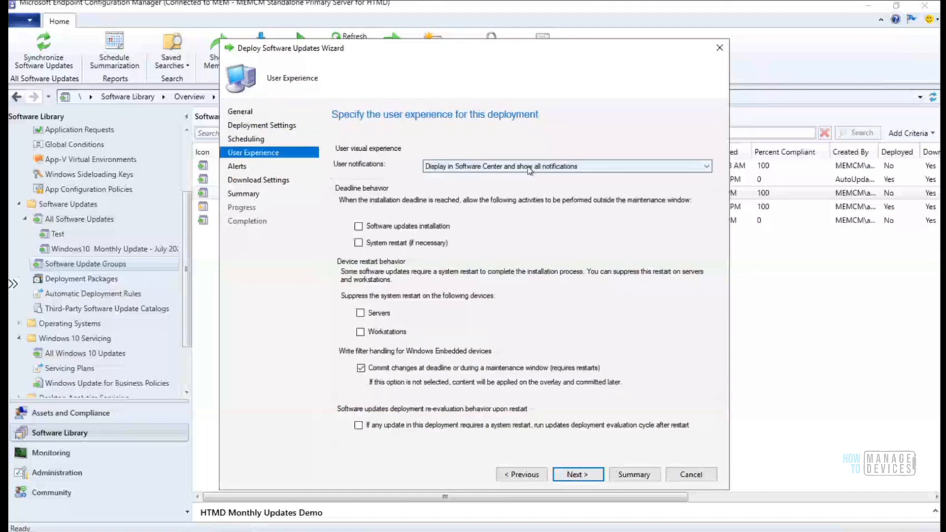
click(529, 170)
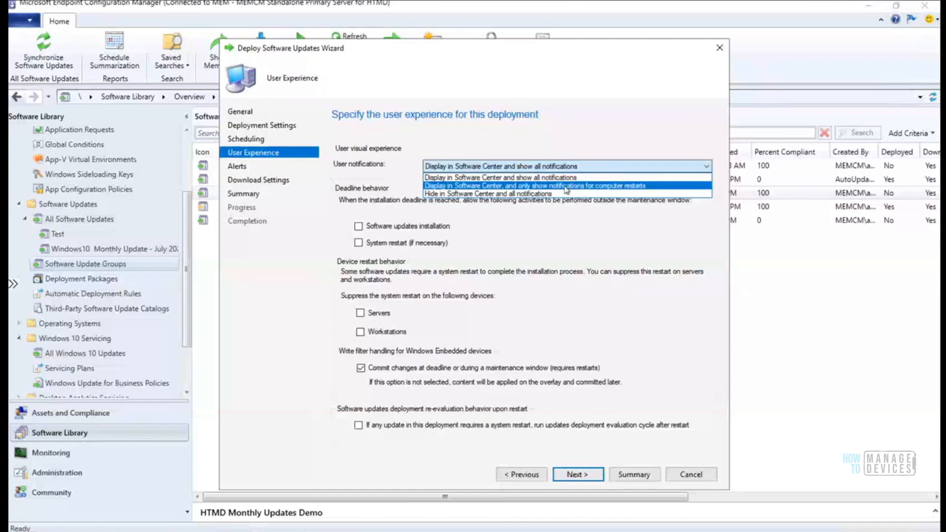
click(591, 186)
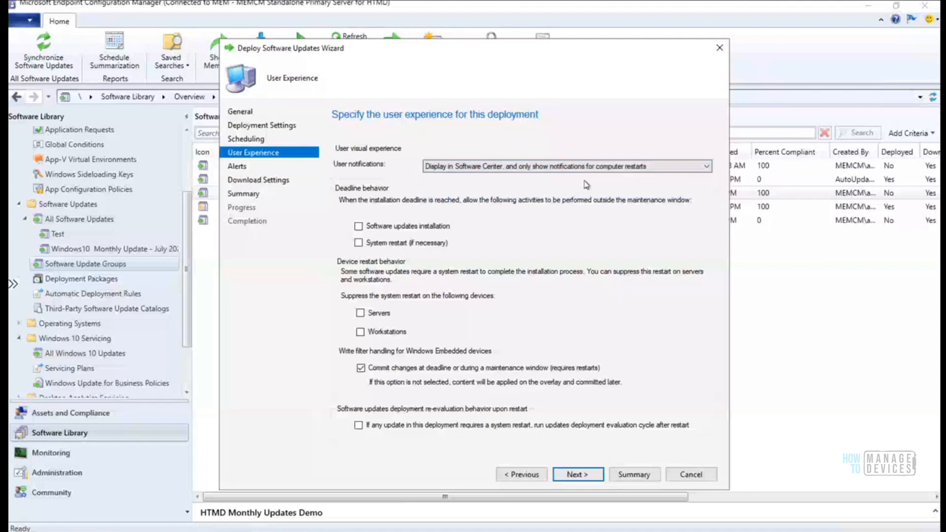
click(507, 168)
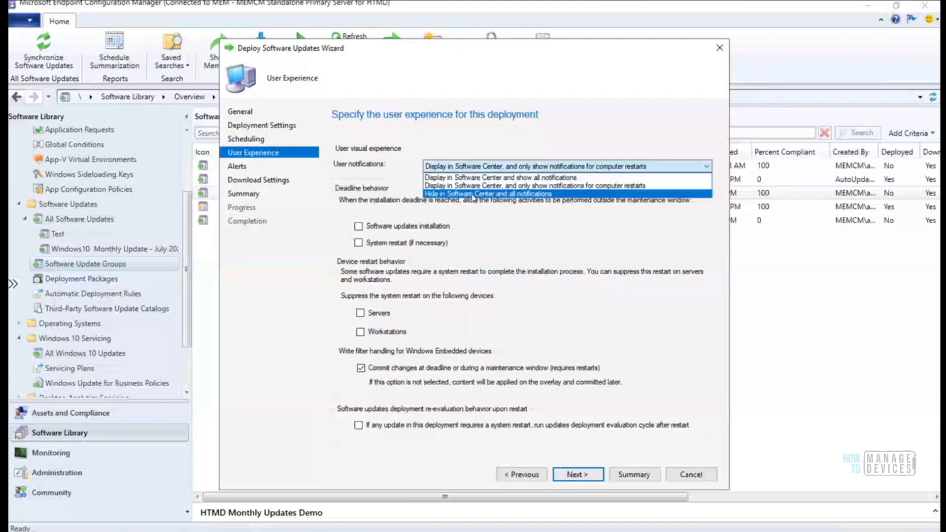
click(531, 194)
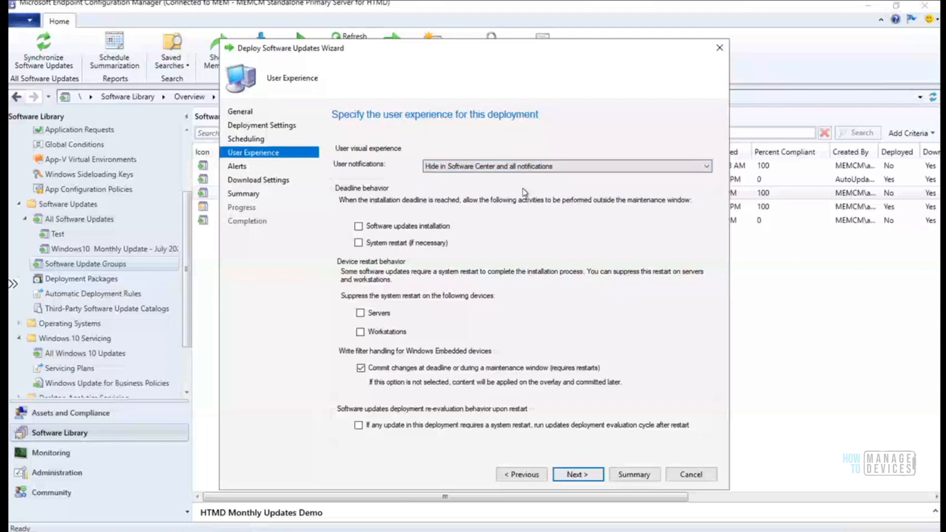
click(499, 170)
click(497, 178)
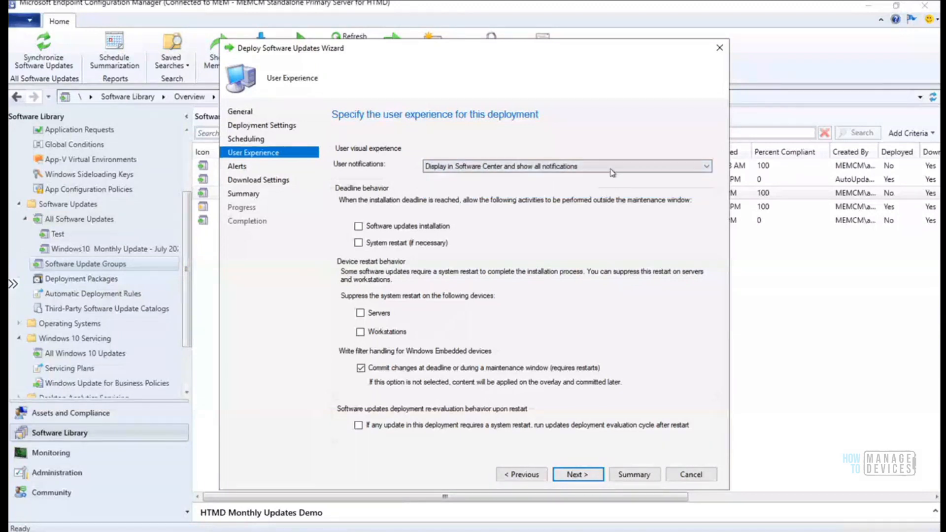
click(612, 173)
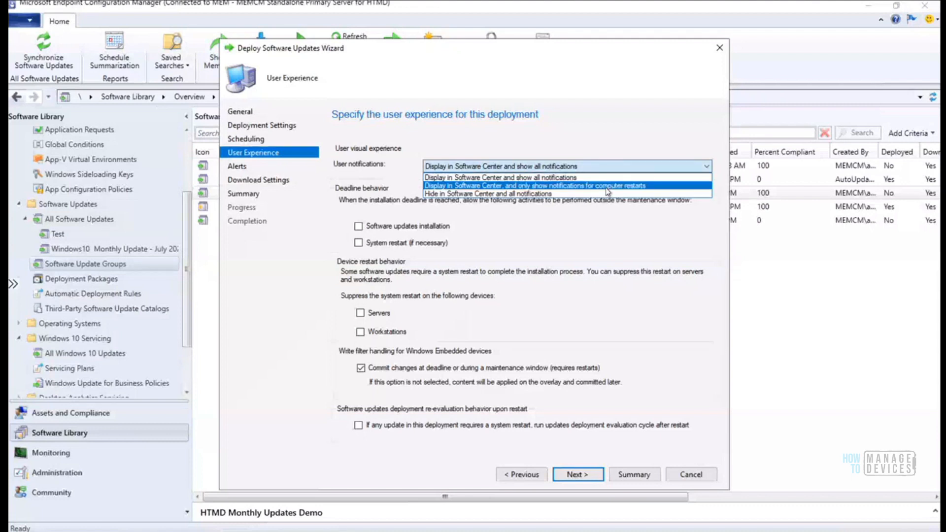
click(608, 186)
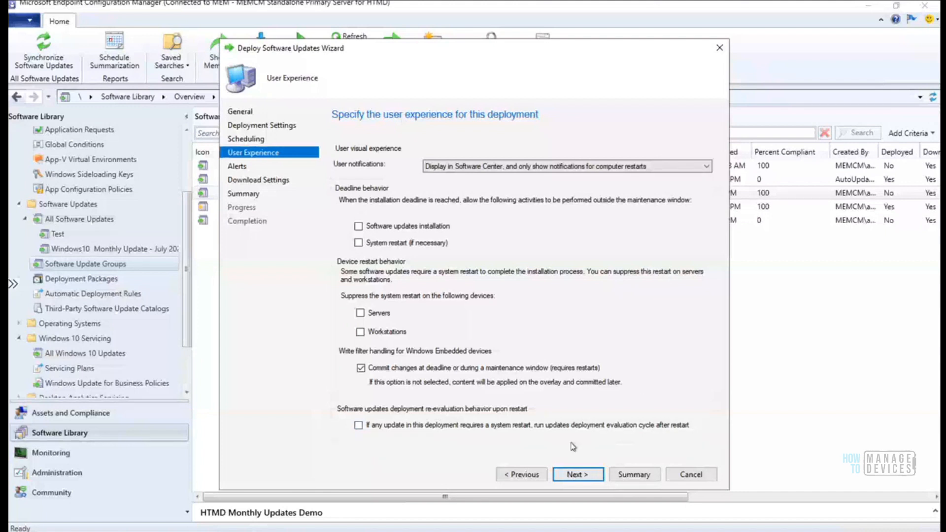
Advance the deployment wizard from User Experience to the Alerts page
click(575, 475)
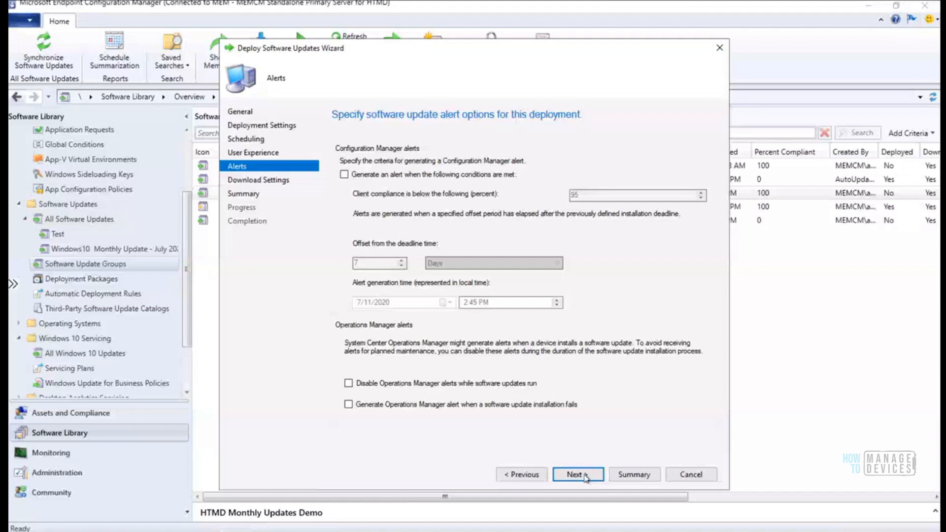
Leave the low-compliance alert unchecked and continue to Download Settings
click(345, 174)
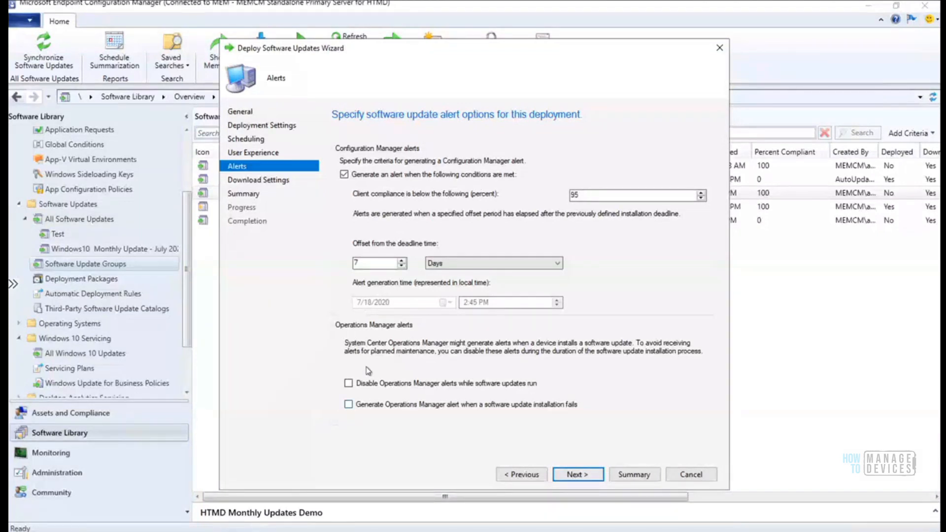
click(344, 175)
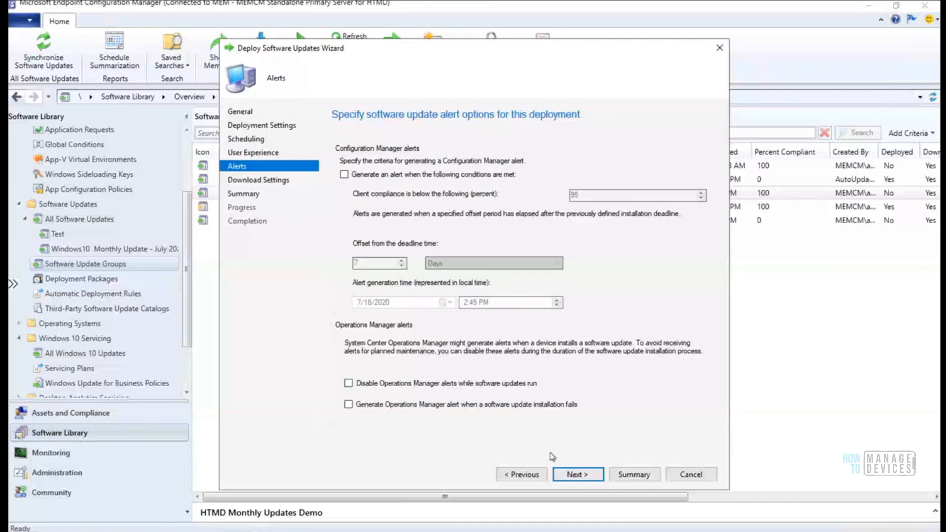
click(576, 474)
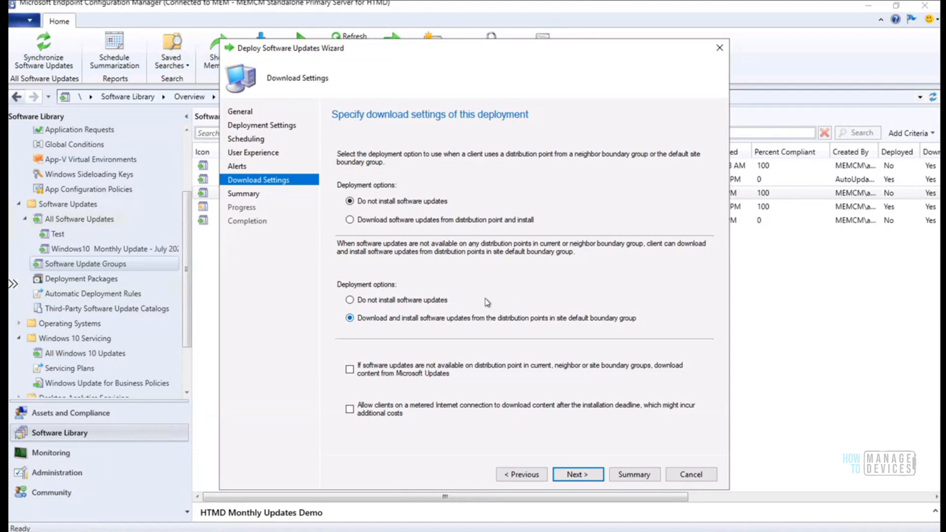
Choose 'Do not install software updates' for the default site boundary group fallback
click(394, 301)
click(382, 320)
click(382, 302)
click(577, 474)
Save all deployment settings as the template 'HTMD Demo Template'
click(665, 151)
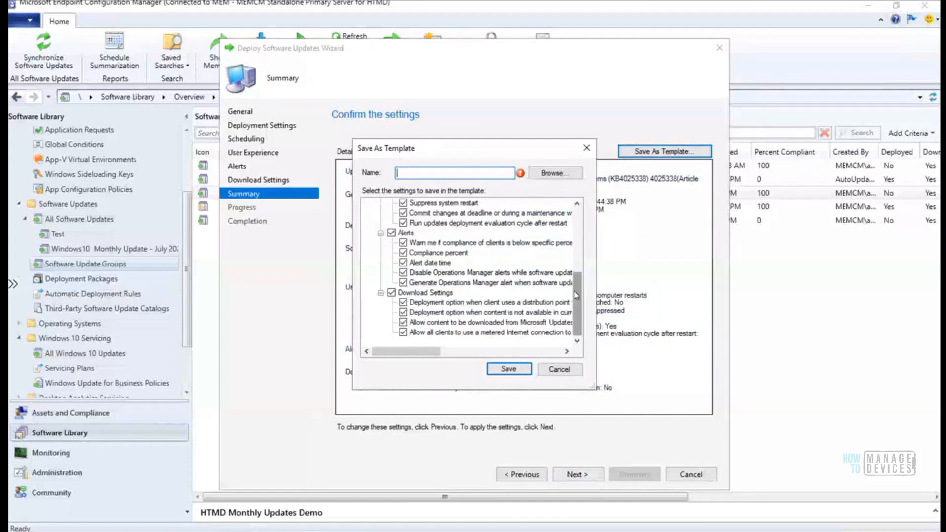
drag(577, 303, 575, 202)
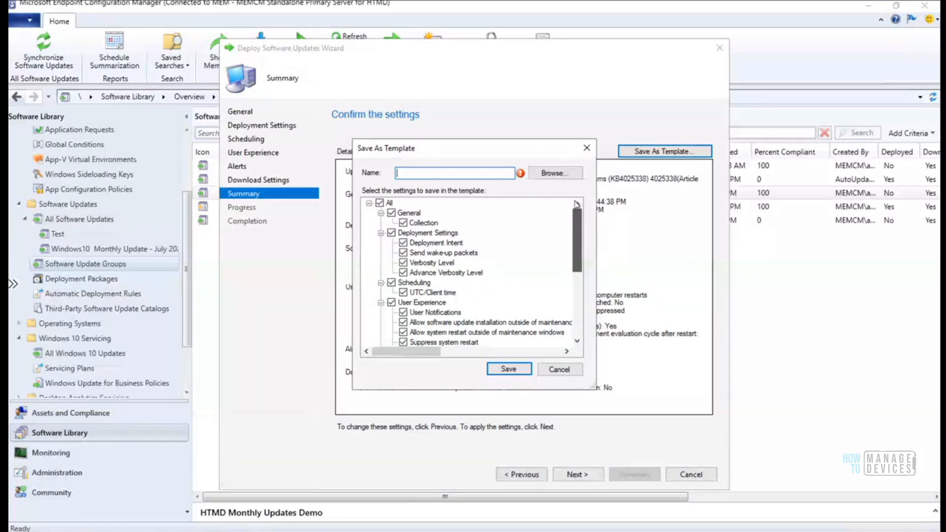
scroll(558, 244, down, 5)
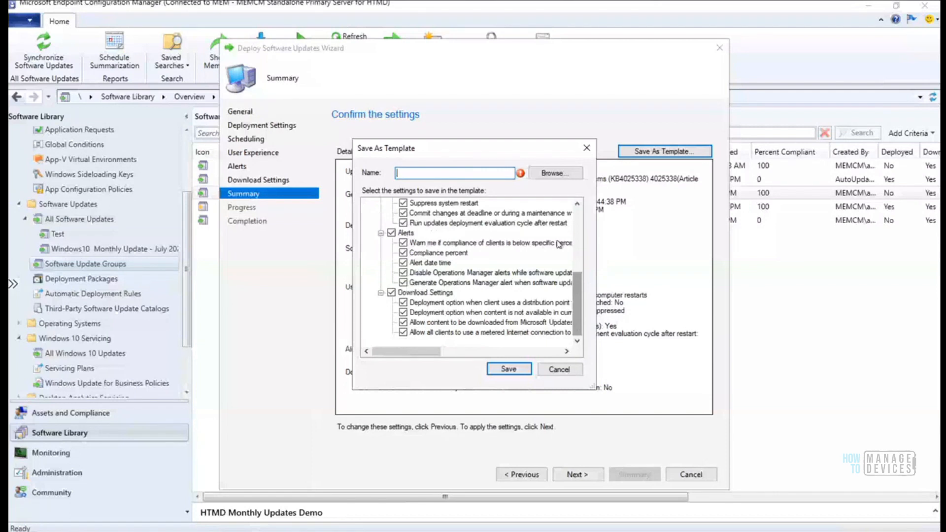
click(551, 173)
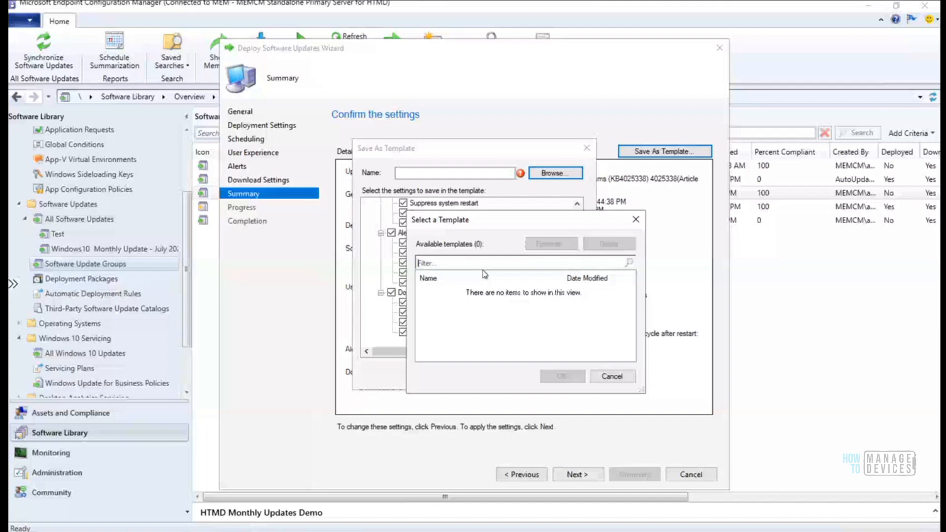
key(Escape)
click(465, 172)
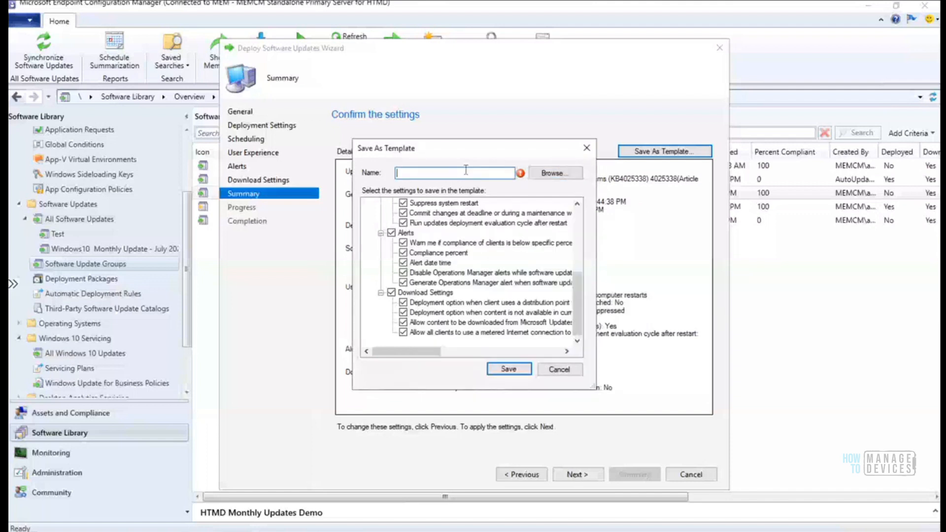
text(HTMD Demo )
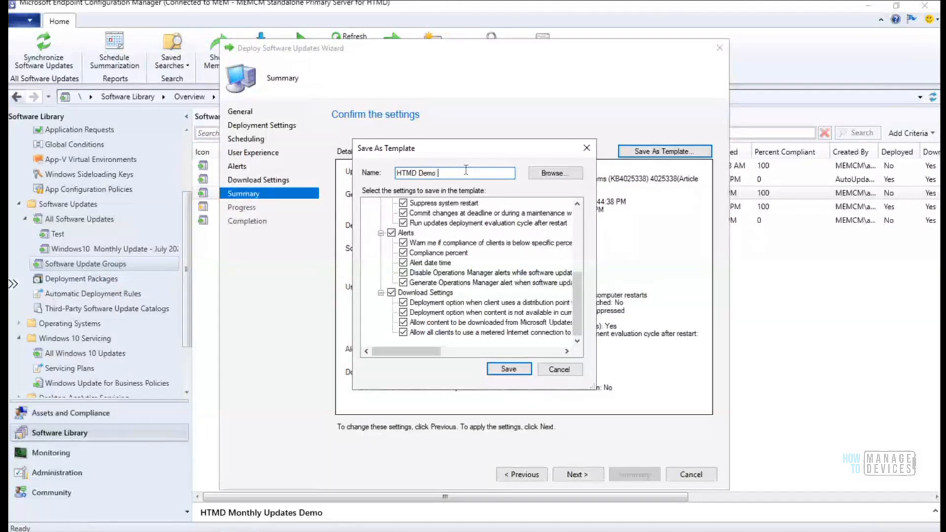
text(Templaemplatemplate)
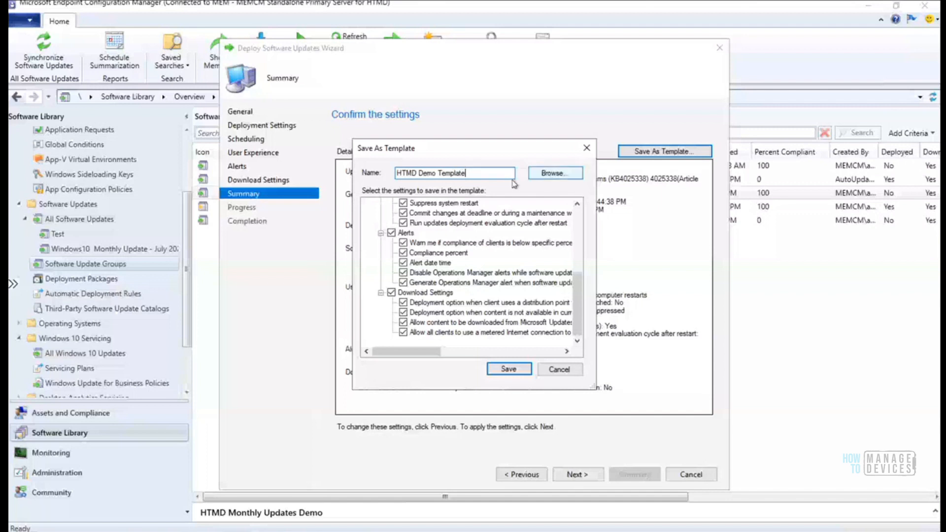
click(510, 369)
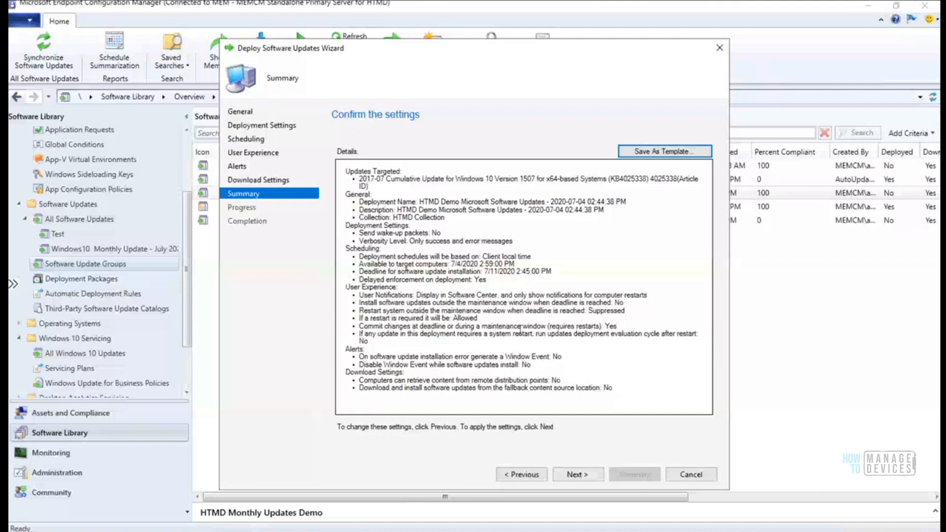
Confirm the Summary to deploy 'HTMD Monthly Updates Demo'
click(578, 474)
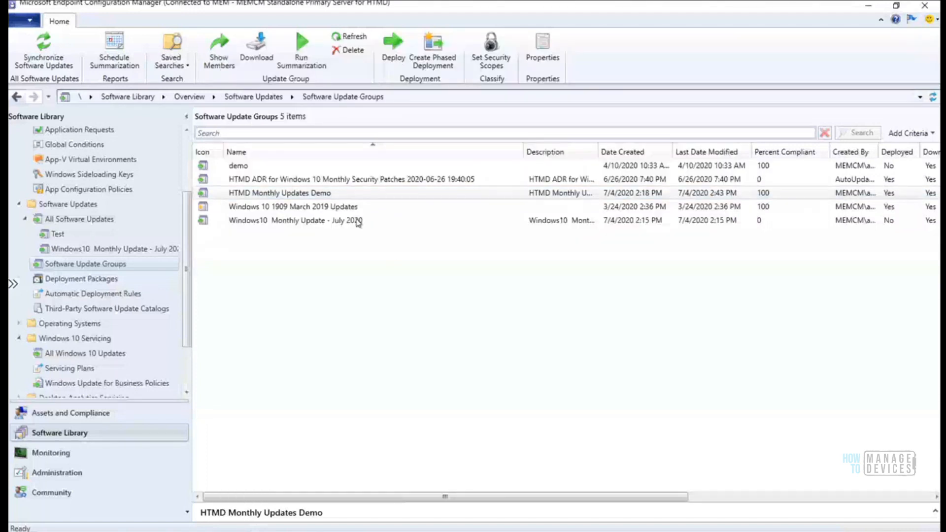
click(336, 193)
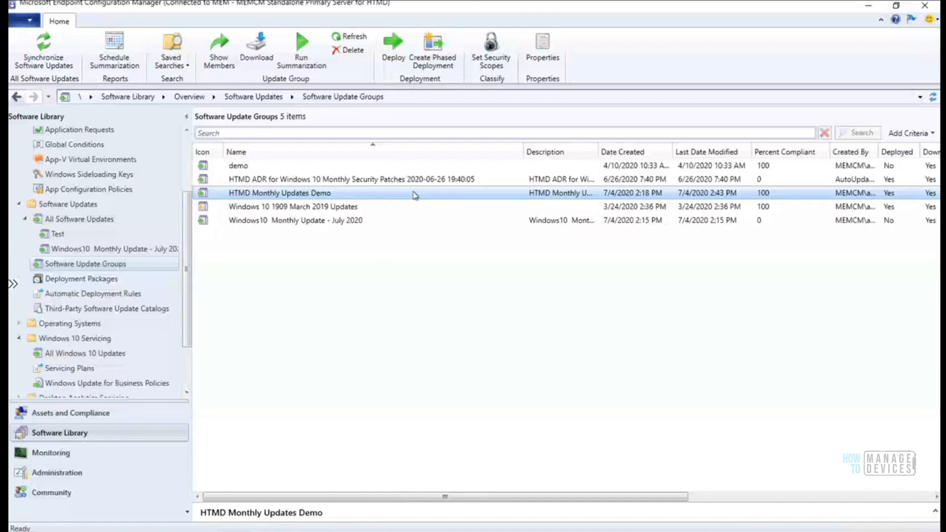
click(515, 196)
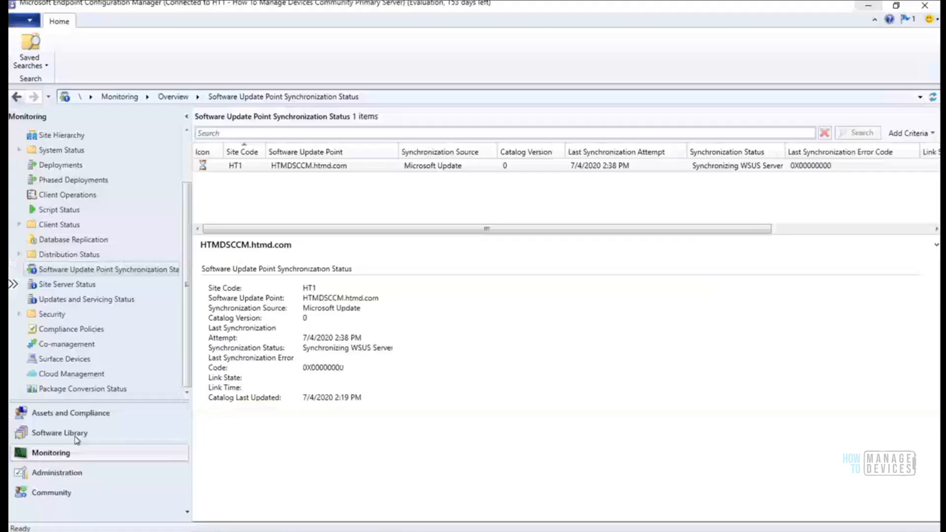
Go to Software Library > Software Updates > Software Update Groups
click(76, 434)
click(81, 183)
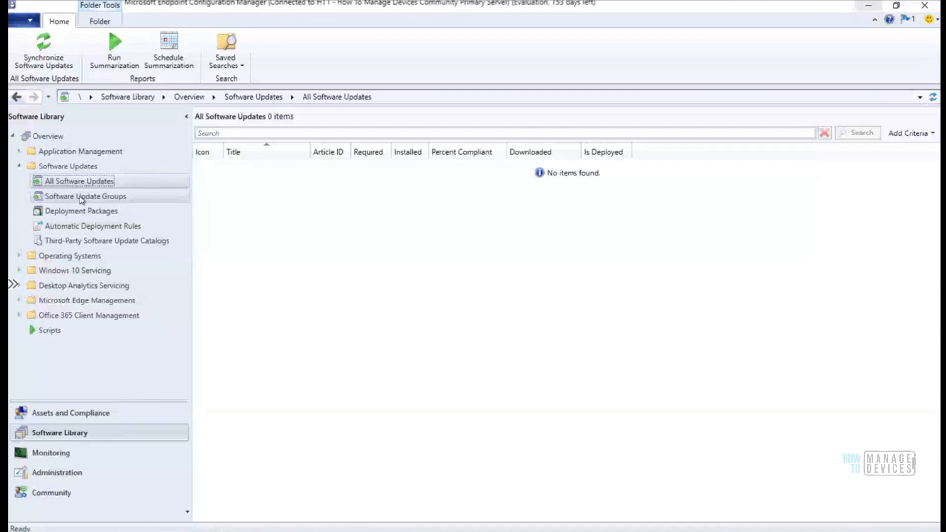
click(84, 197)
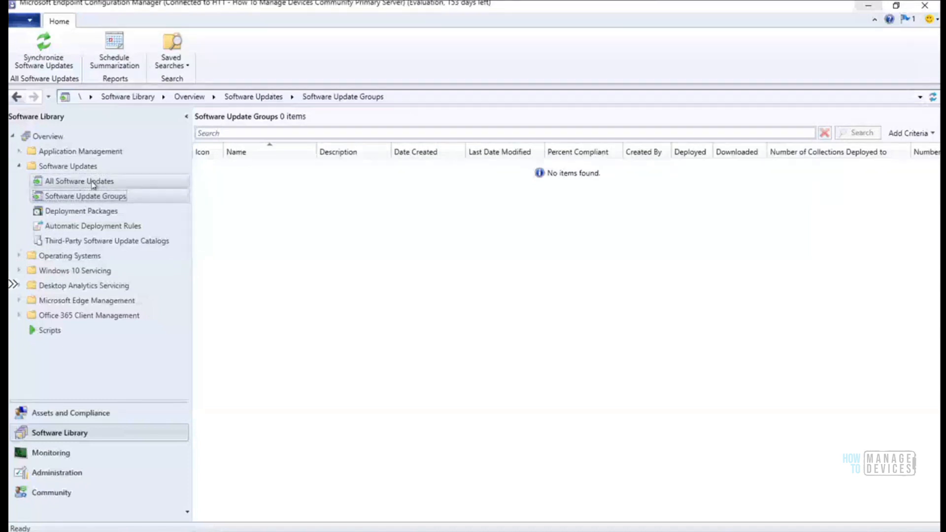
click(91, 183)
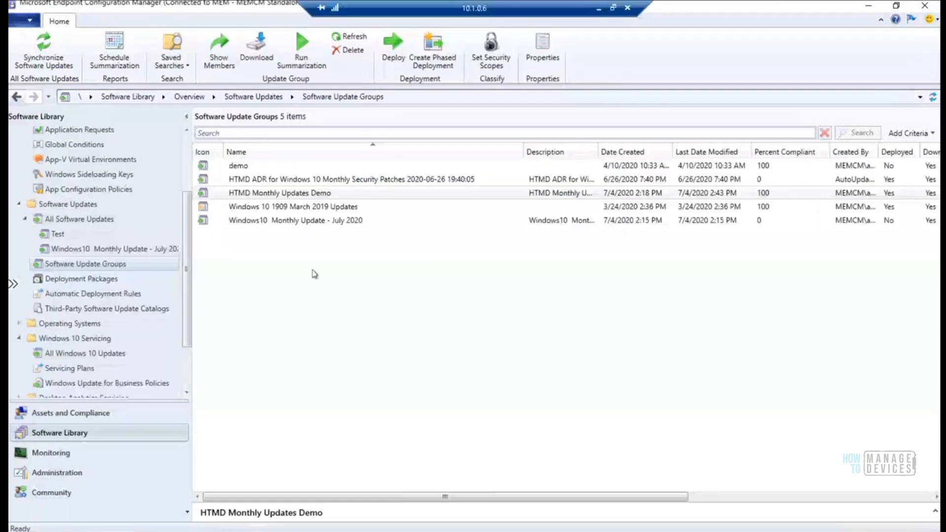
scroll(186, 186, up, 2)
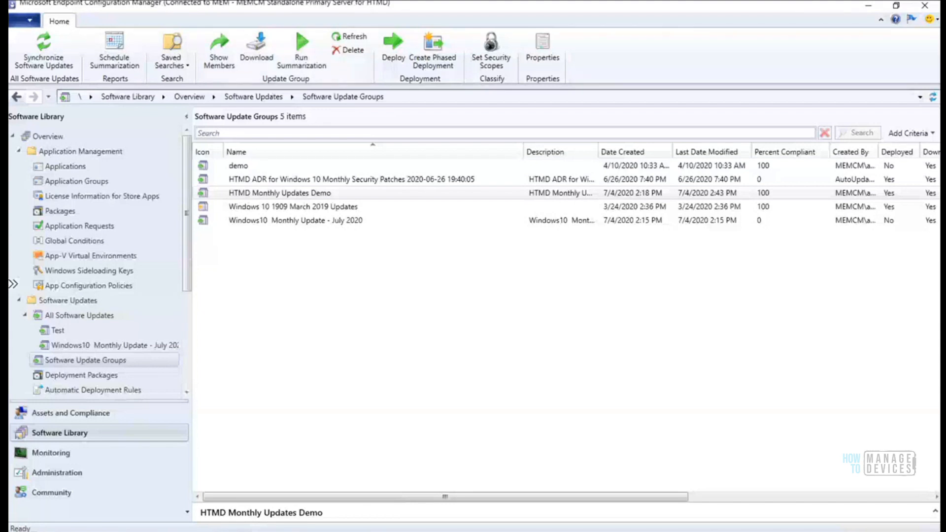
From All Software Updates, open Properties of the 2017-07 x86 Windows 10 1507 cumulative update (KB4025338)
click(90, 317)
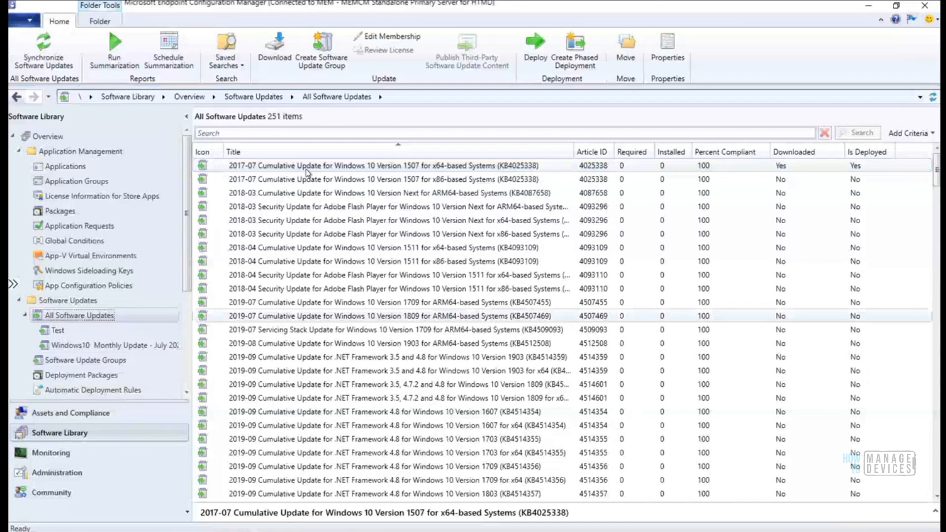
click(437, 180)
right_click(436, 180)
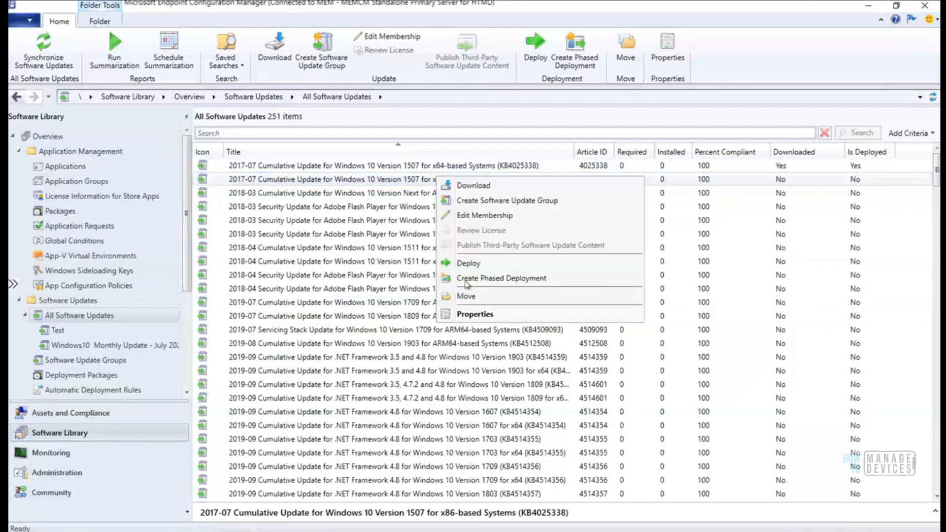
click(474, 315)
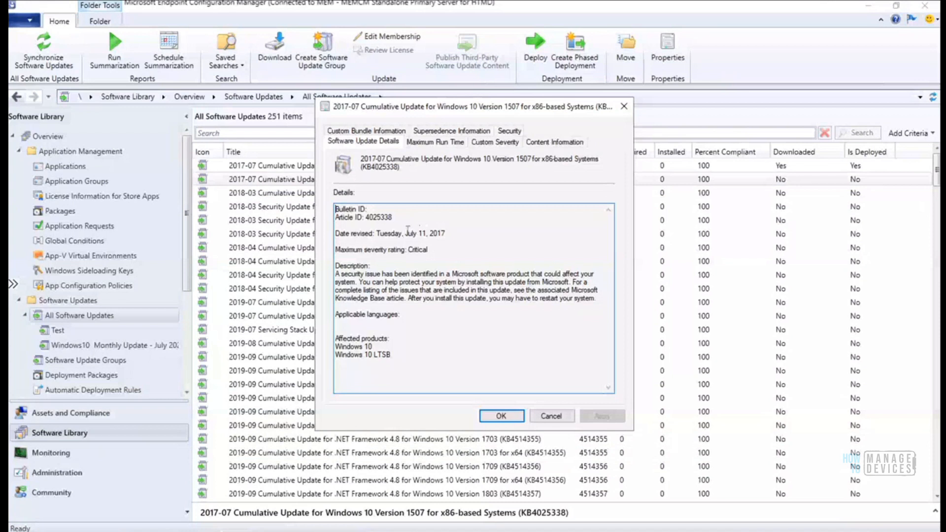
Review the update's Maximum Run Time, Custom Severity, Content Information and Supersedence tabs
click(430, 146)
click(494, 146)
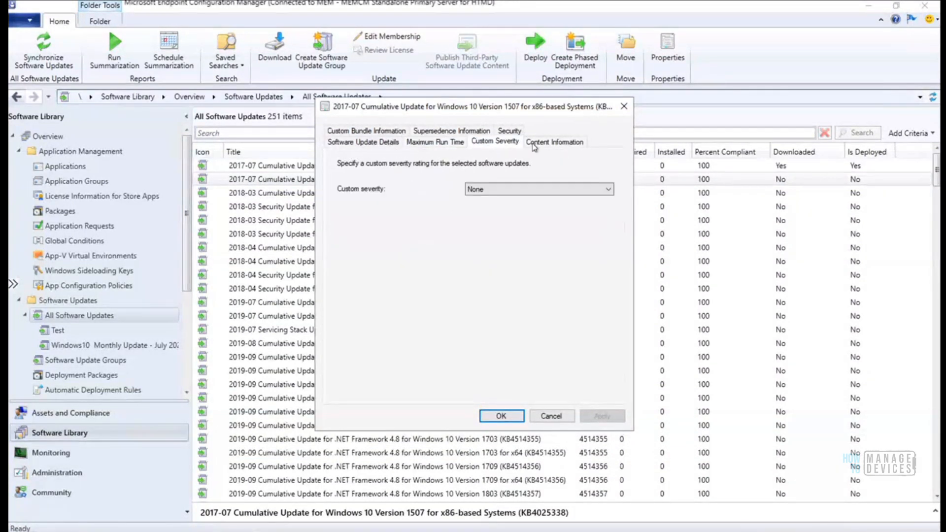
click(534, 143)
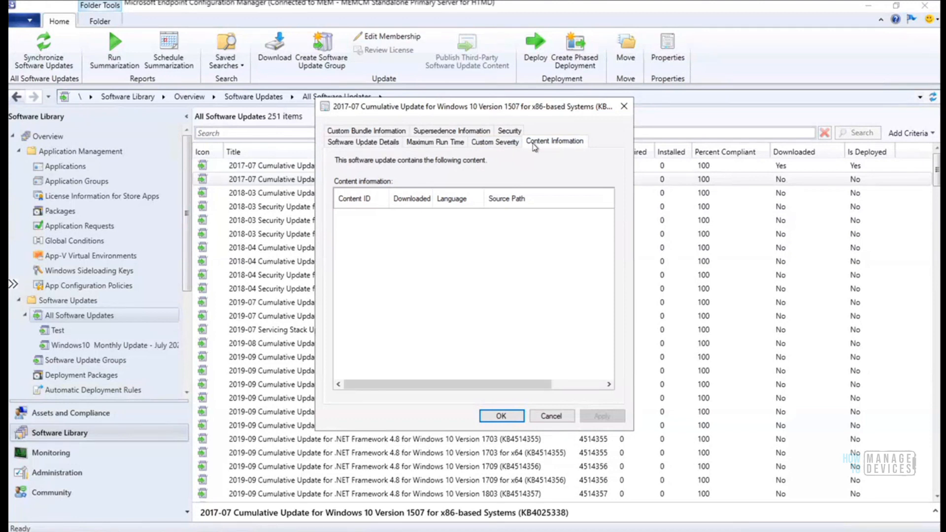
click(439, 131)
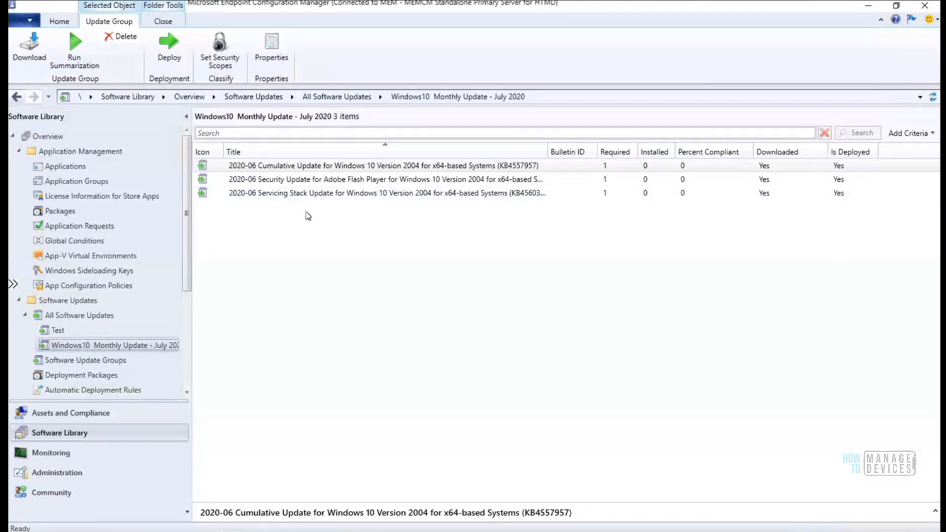
click(374, 166)
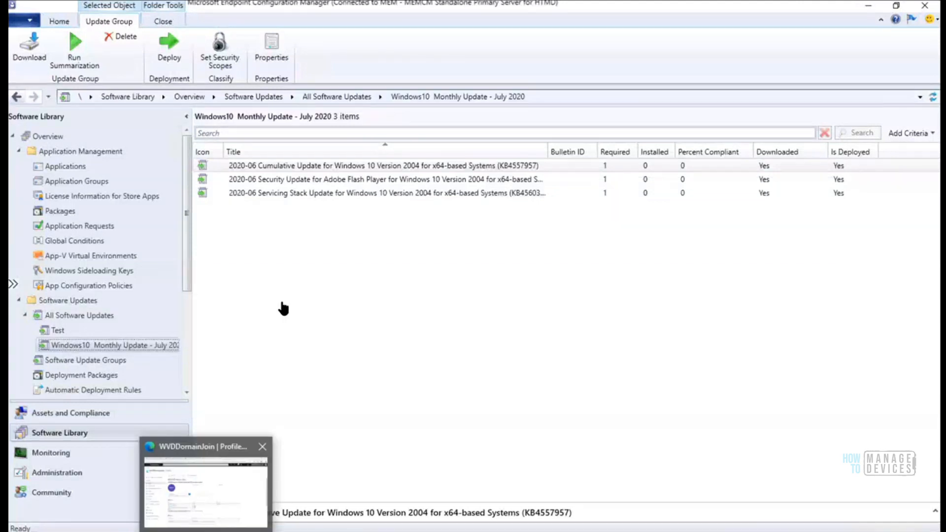
Switch to the Azure portal profile page in the browser, then back to the console
key(alt+Tab)
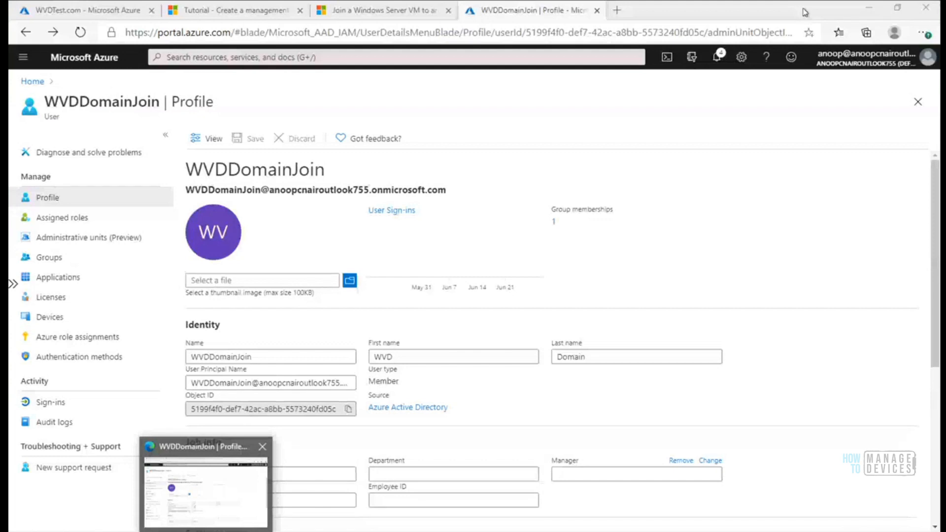
key(alt+Tab)
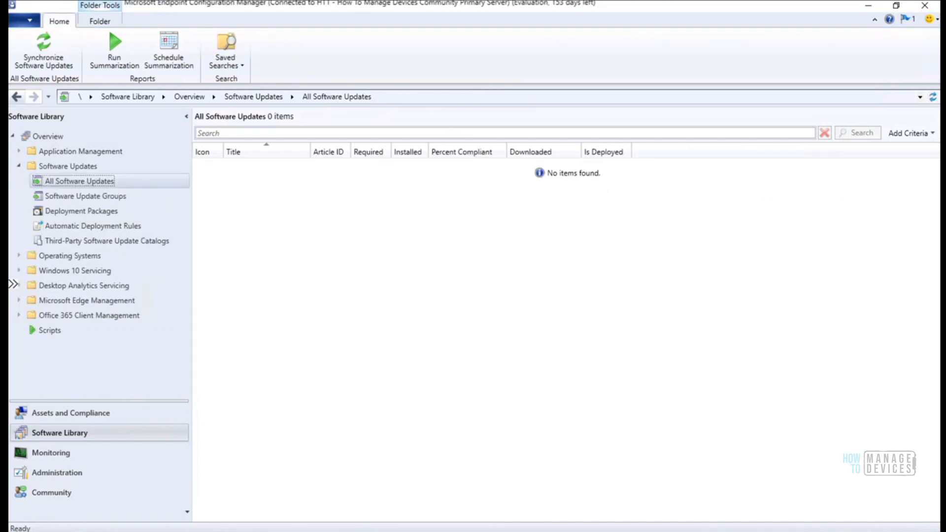
Show previews of the two open untitled Notepad windows from the taskbar
click(267, 531)
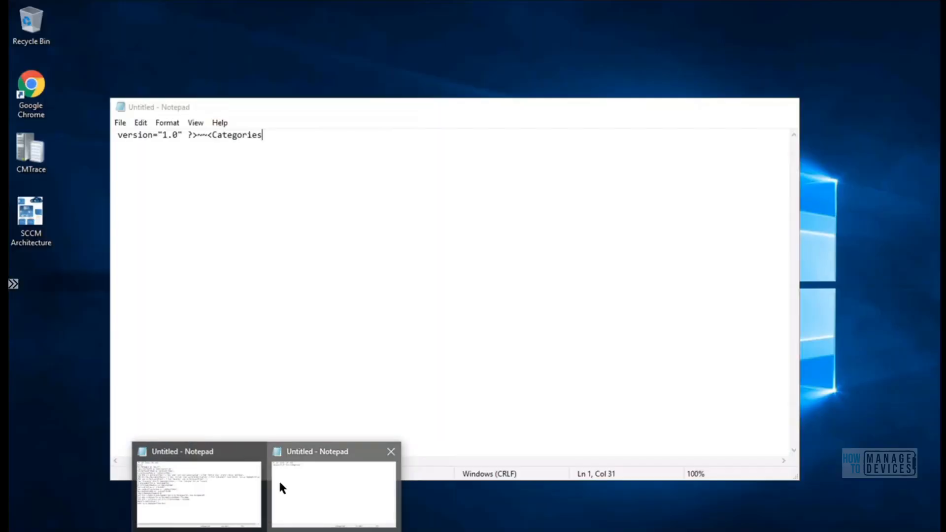
Bring the untitled Notepad note forward, move it aside, and select its Categories XML line
click(280, 485)
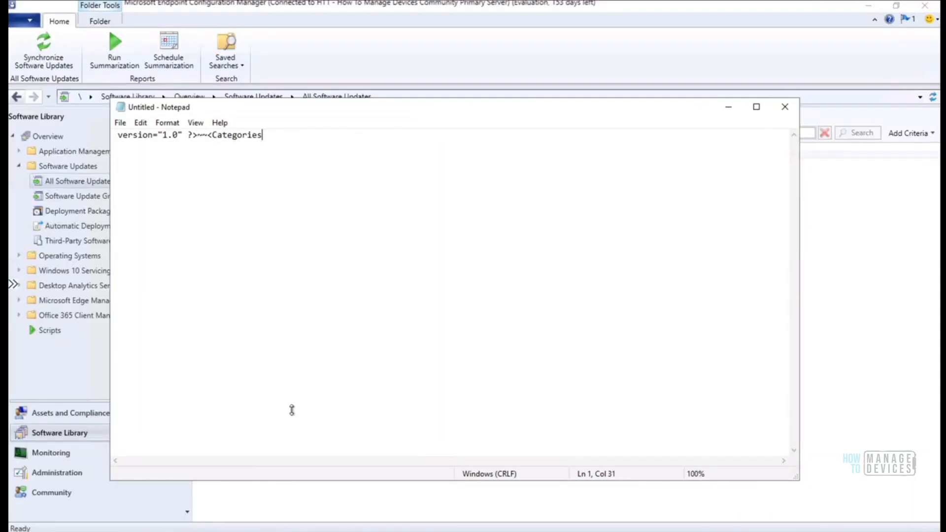
drag(369, 113, 478, 212)
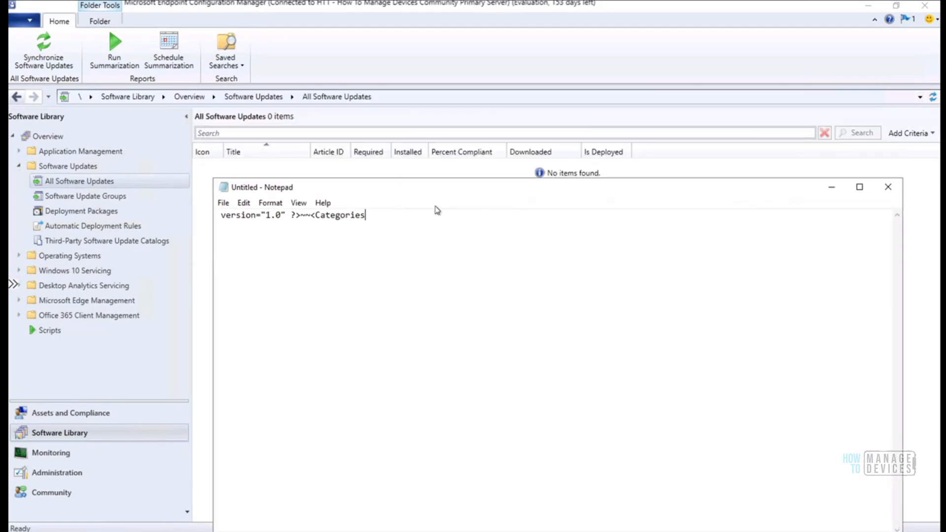
key(ctrl+a)
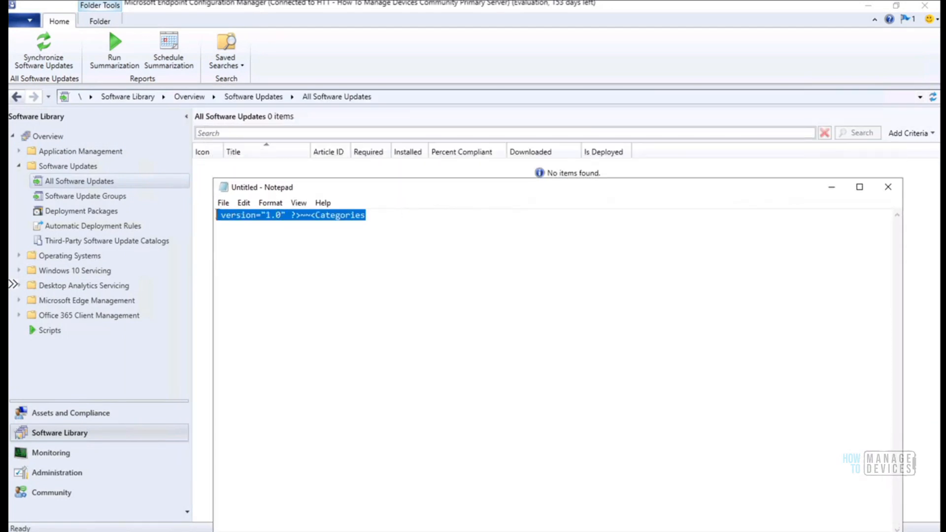
click(376, 219)
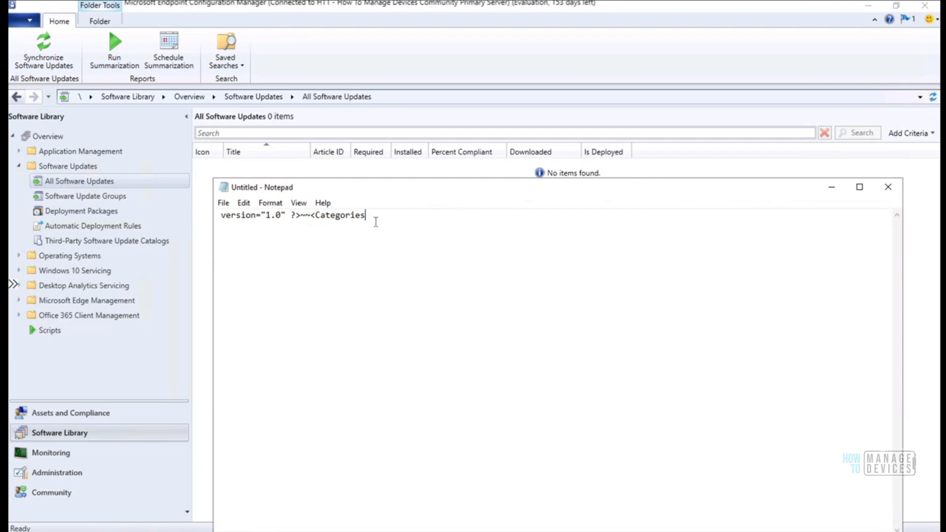
shift+click(227, 220)
shift+click(220, 220)
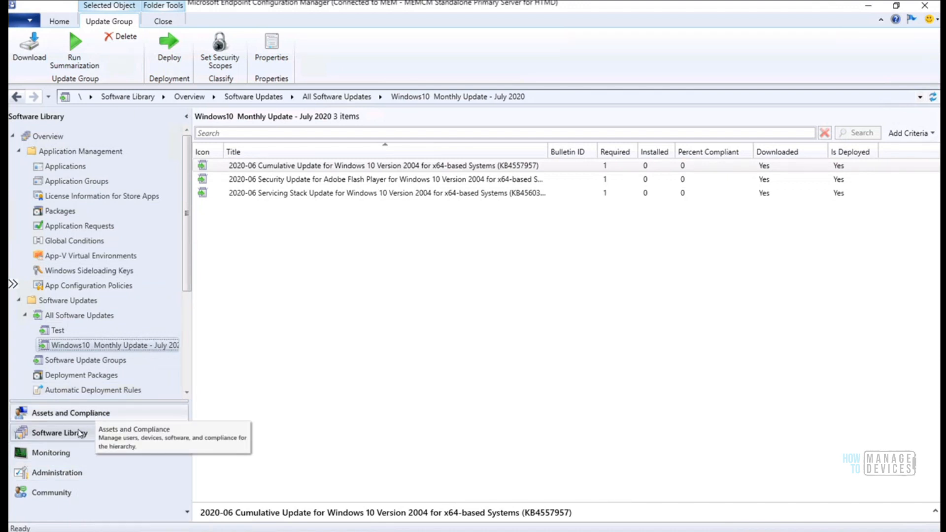
Show Software Update Point Synchronization Status, enlarge its details, and highlight Catalog Version 8
click(73, 475)
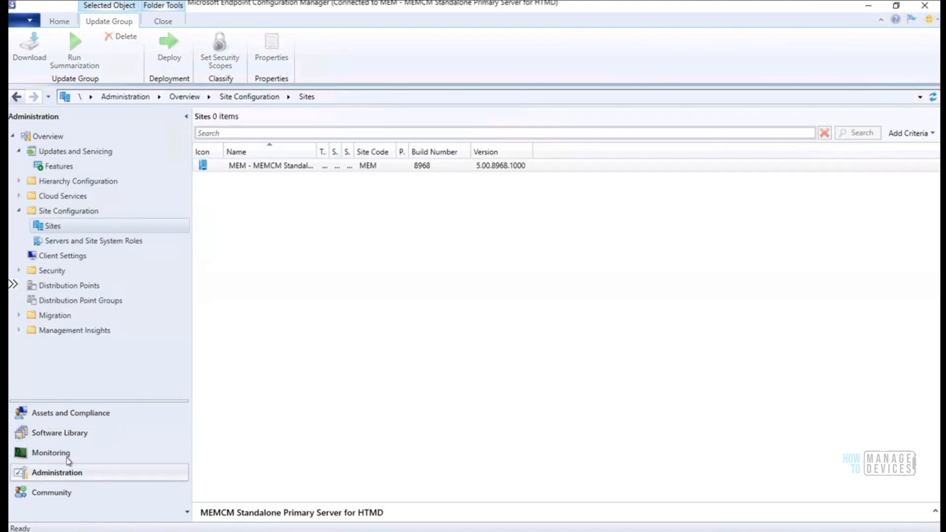
click(68, 460)
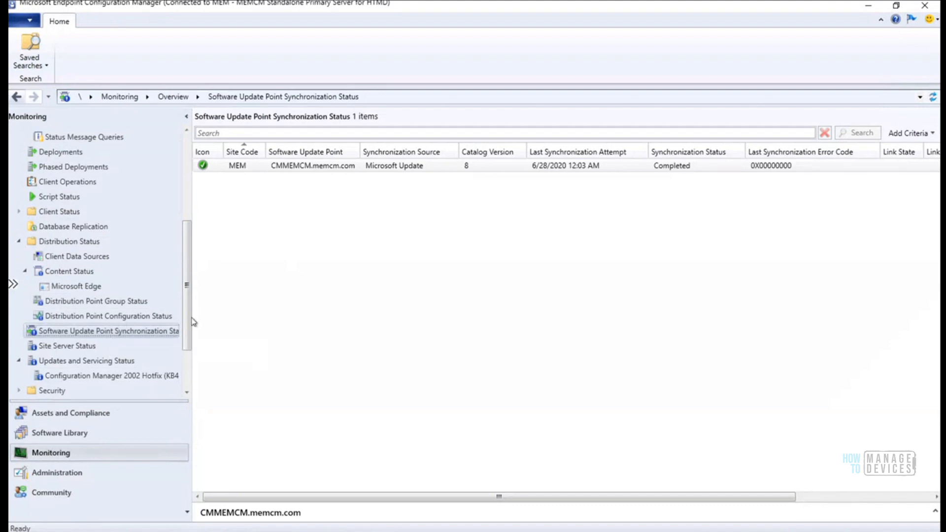
drag(252, 494, 272, 232)
drag(313, 322, 212, 323)
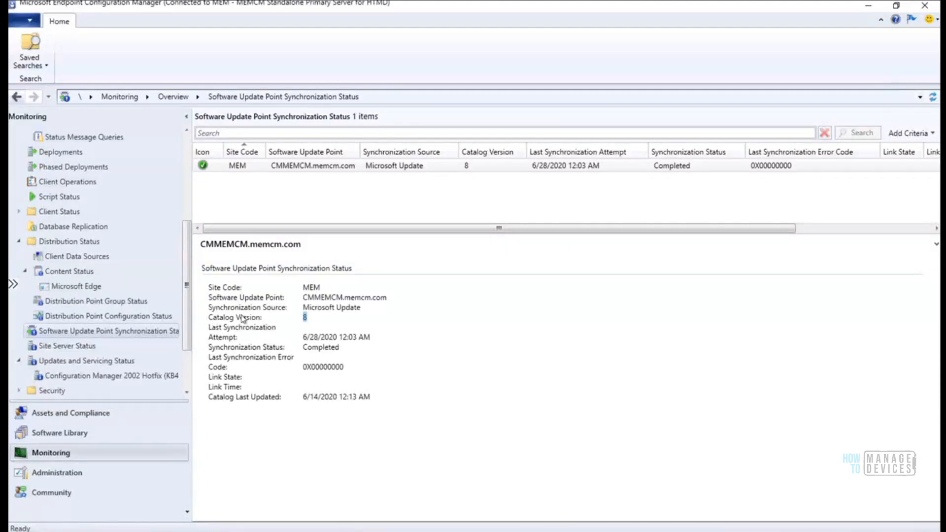
click(315, 318)
drag(298, 319, 246, 321)
Open the properties of the 2020-06 Servicing Stack Update KB4560366 in Software Library
click(96, 432)
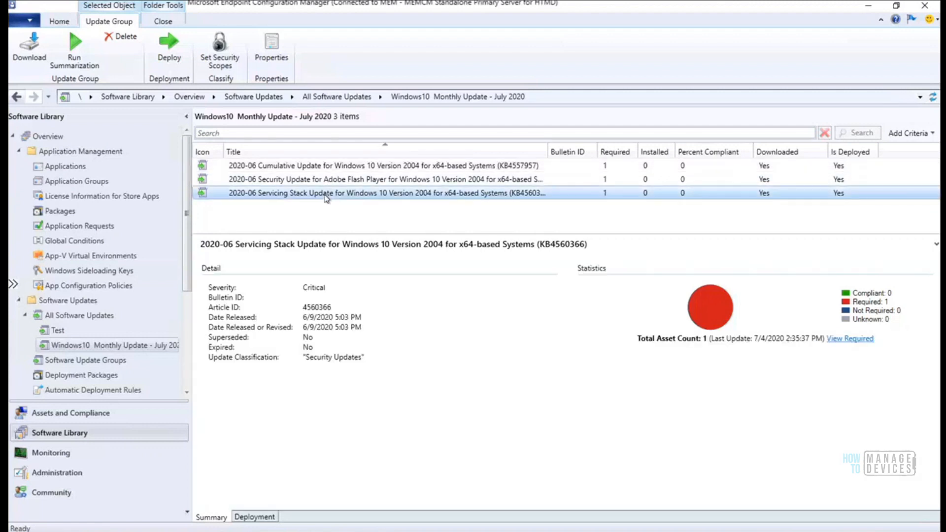
right_click(326, 197)
click(364, 285)
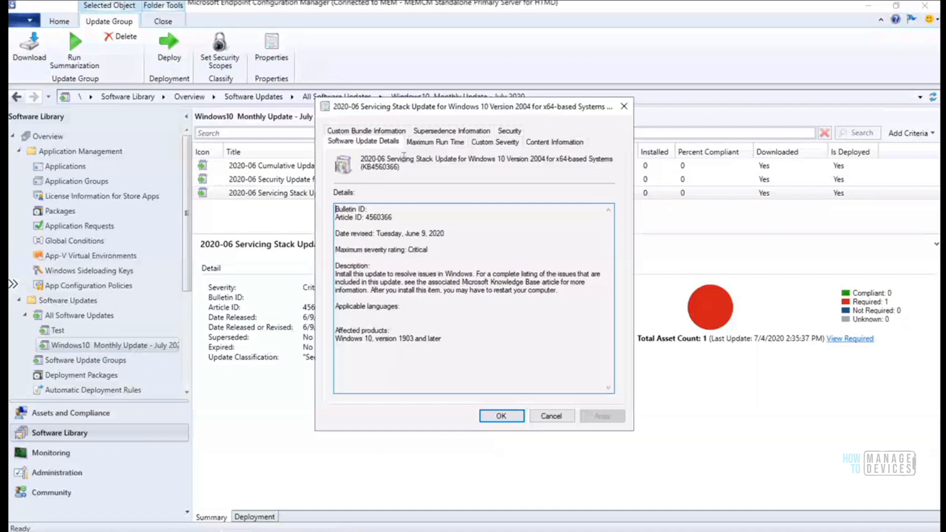
Review the Maximum Run Time, Custom Severity, Content, Custom Bundle, Supersedence and Security pages
click(428, 143)
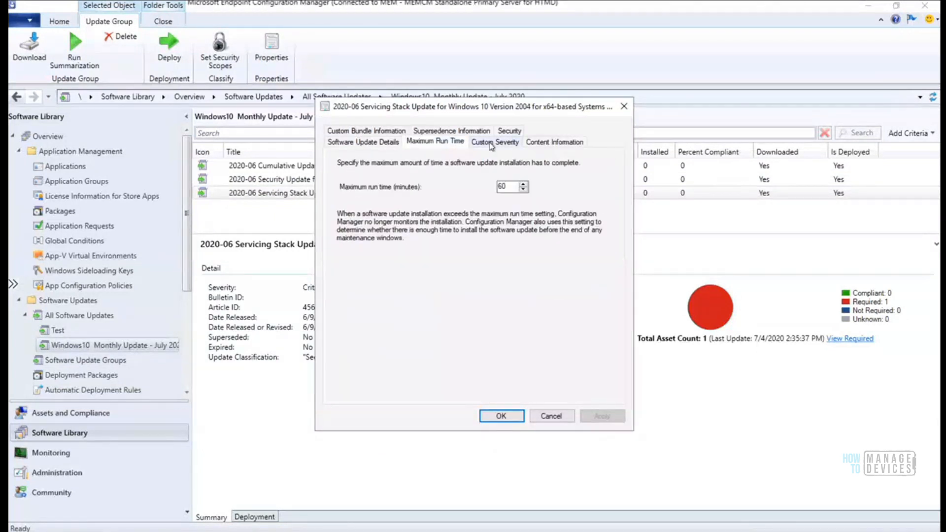
click(491, 144)
click(546, 144)
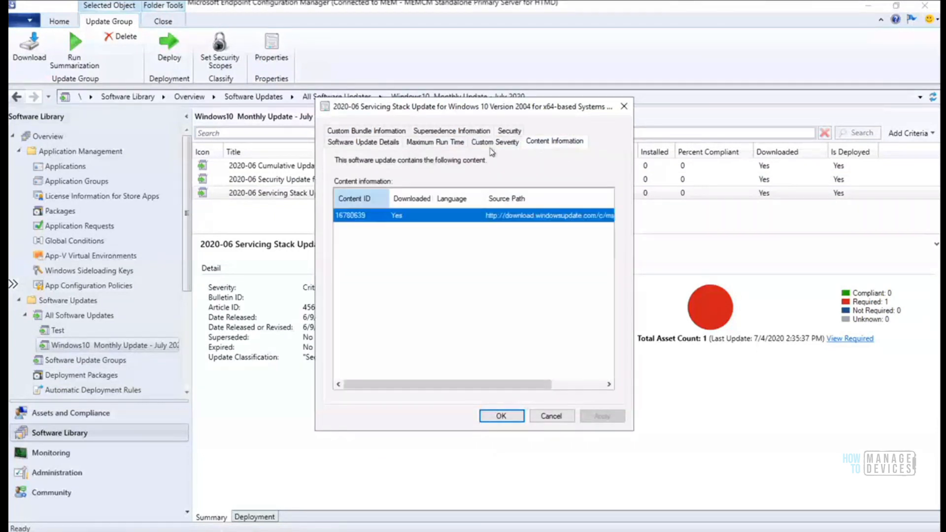
click(368, 132)
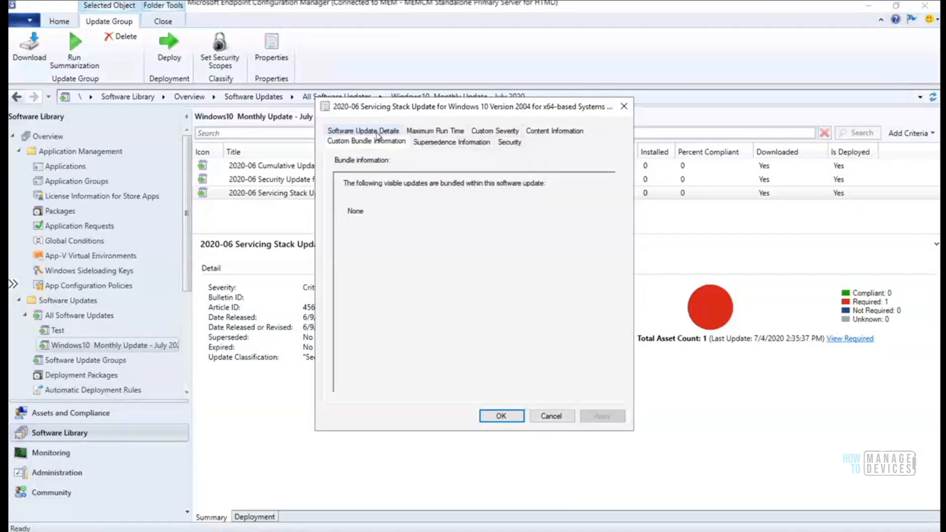
click(428, 144)
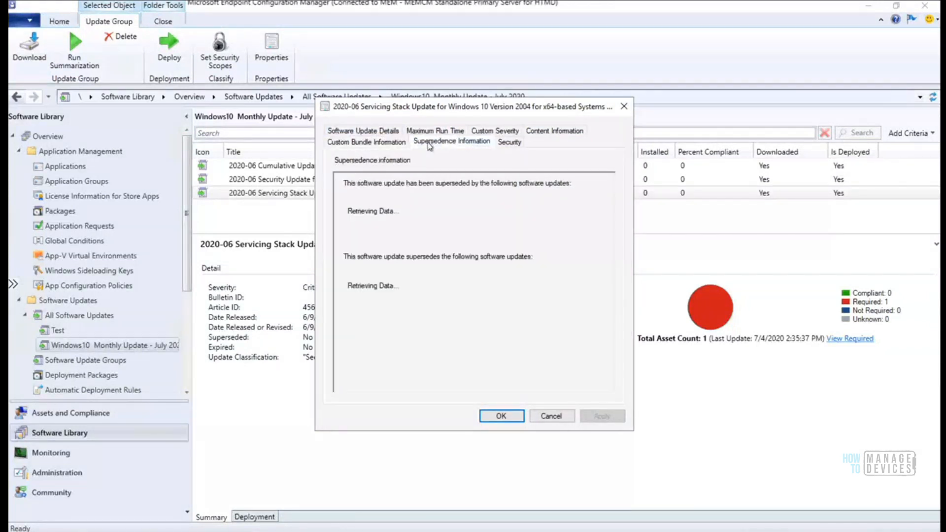
click(510, 143)
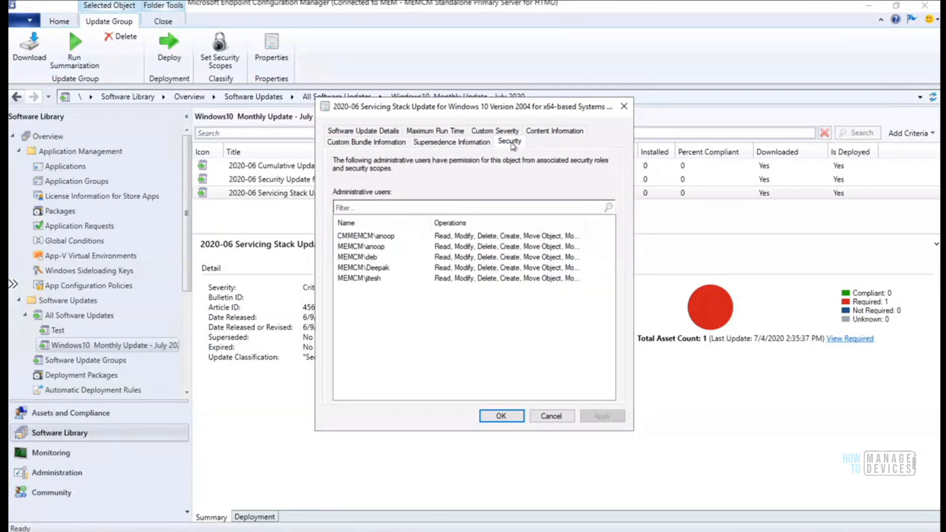
Close the KB4560366 properties without saving changes
click(550, 416)
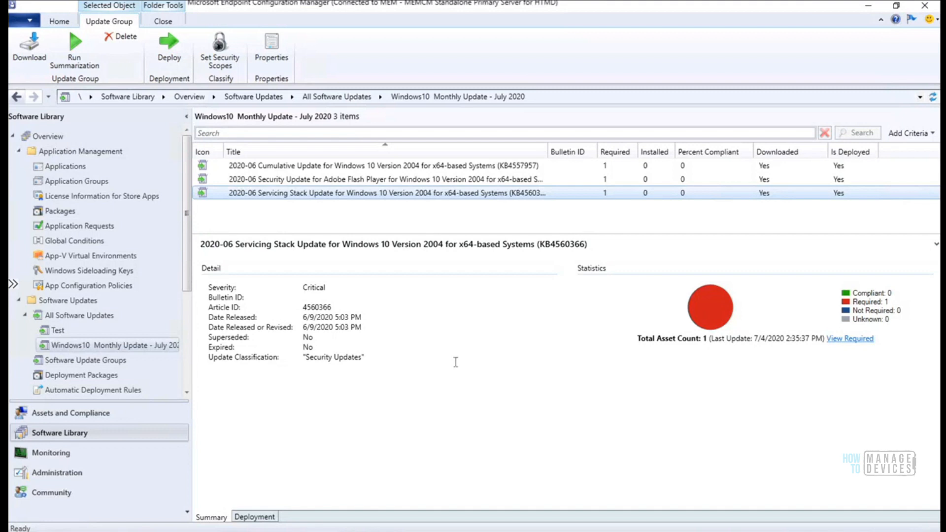
Open the KB4560366 Servicing Stack update's properties, review its Software Update Details, and close them
click(377, 196)
right_click(377, 196)
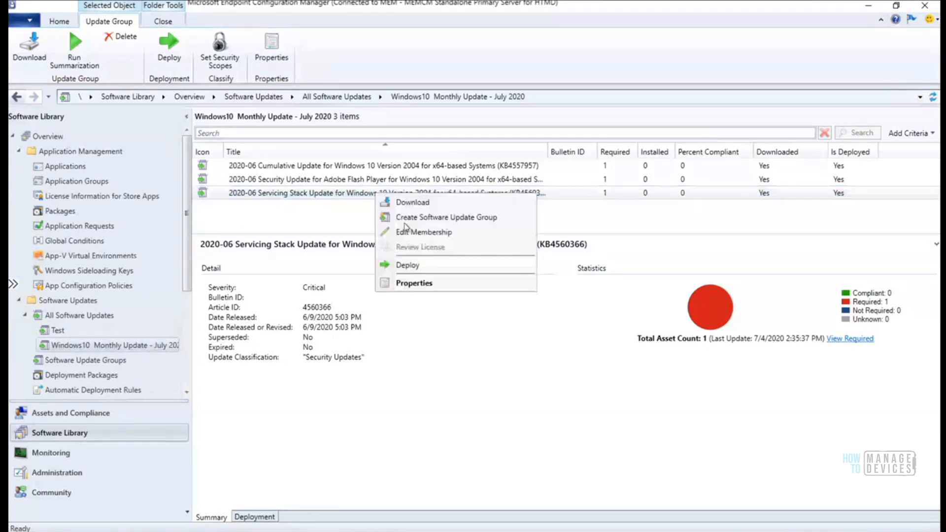
click(421, 284)
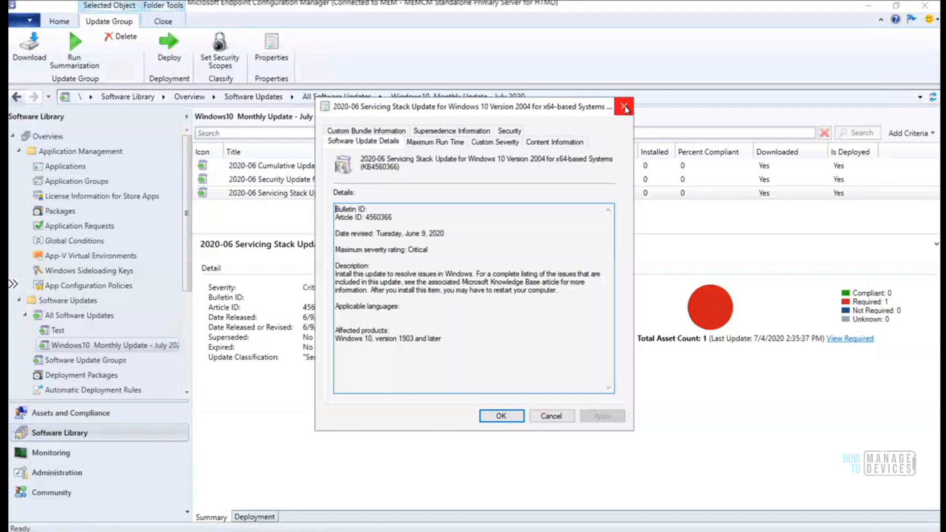
click(624, 107)
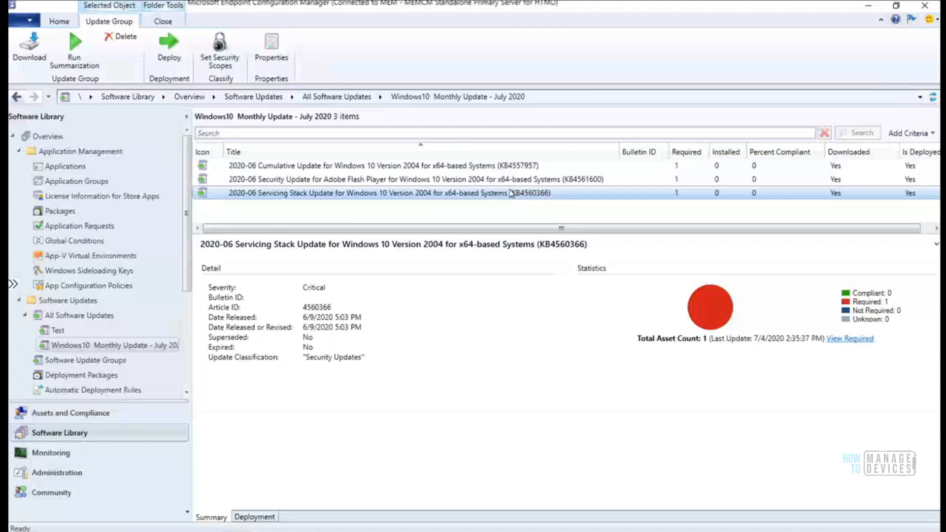
Compare details of KB4557957 and the Servicing Stack update, then select Flash Player KB4561600
click(507, 168)
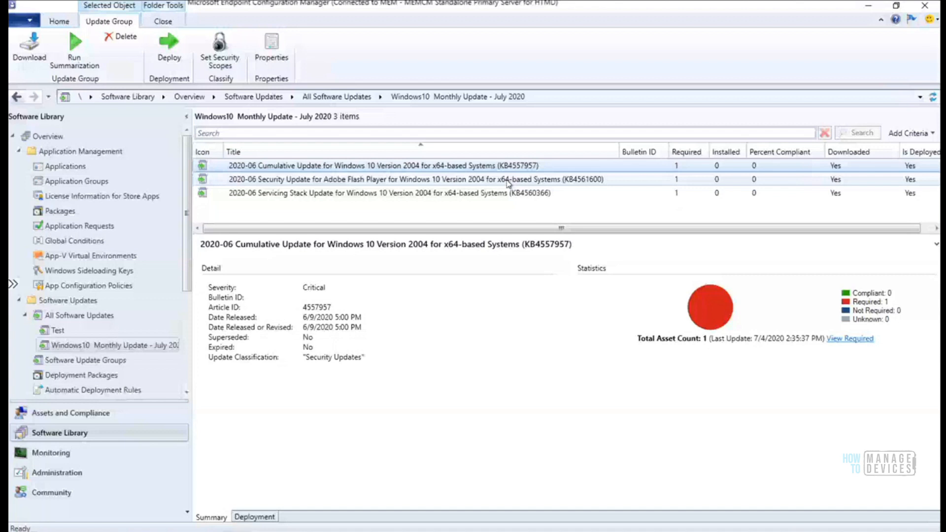
click(509, 194)
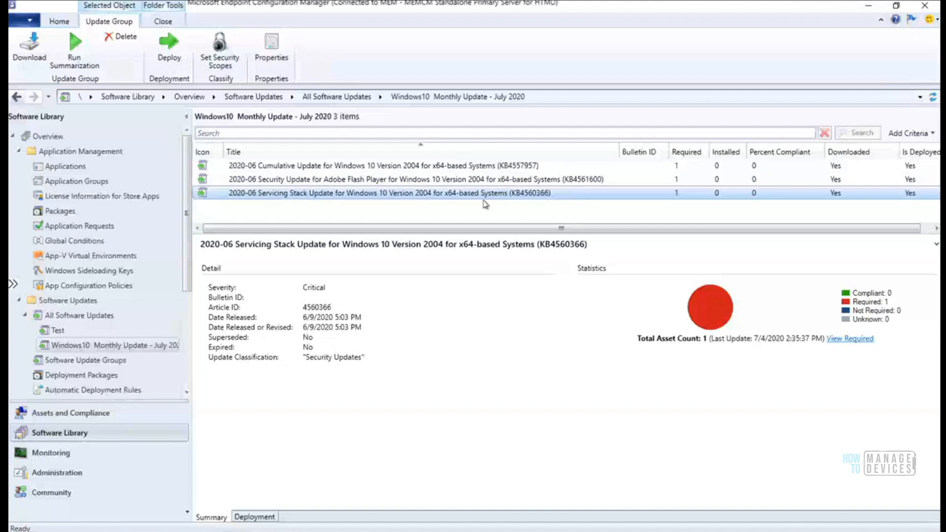
click(409, 180)
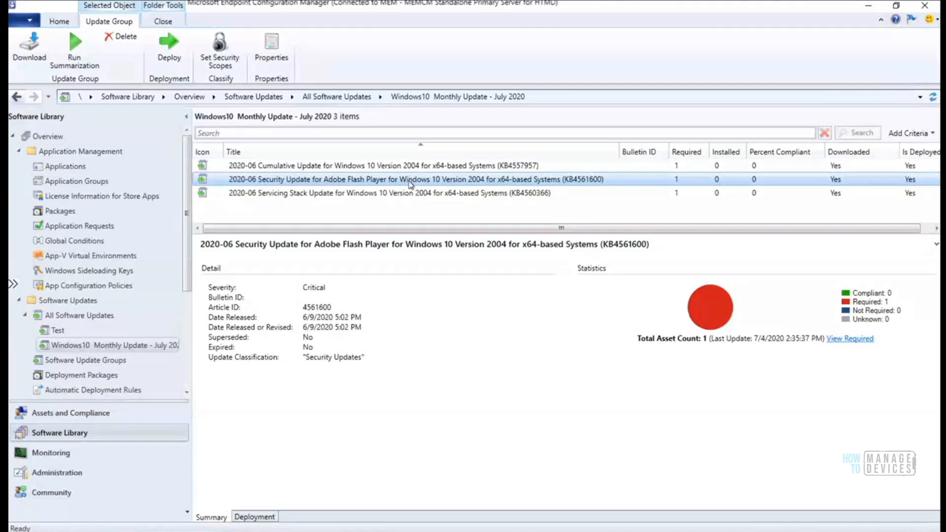
right_click(409, 183)
click(448, 271)
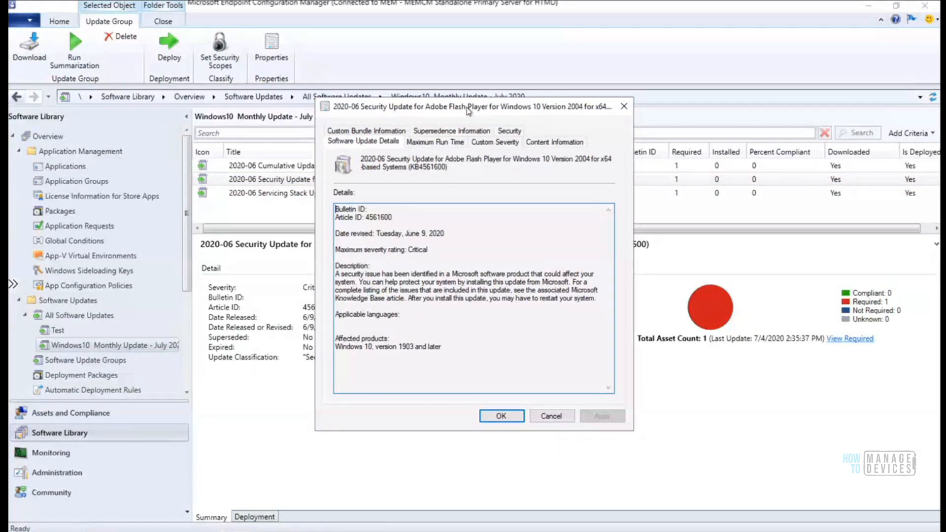
click(434, 143)
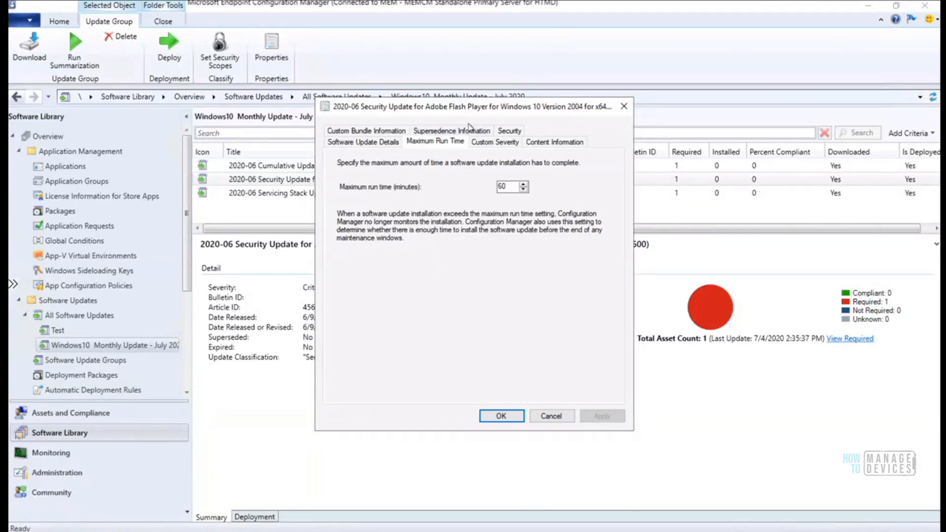
click(623, 106)
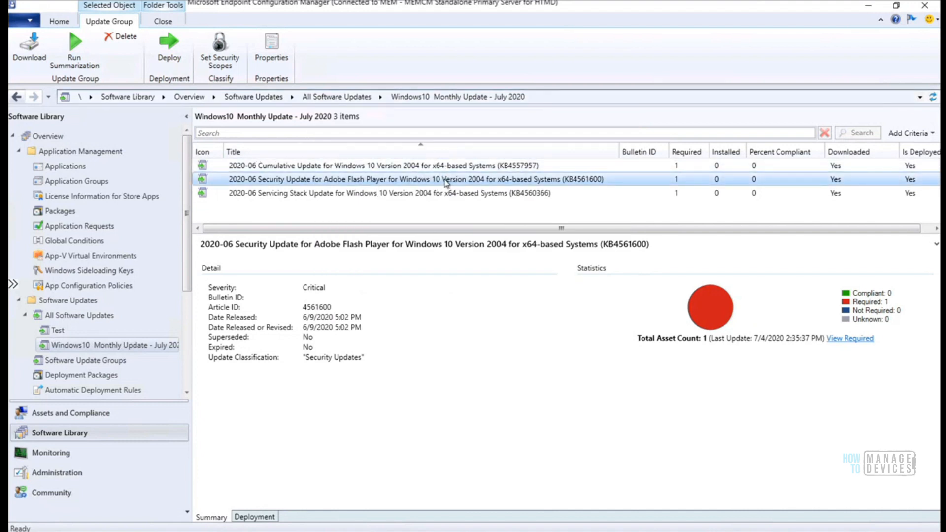
right_click(445, 182)
click(484, 272)
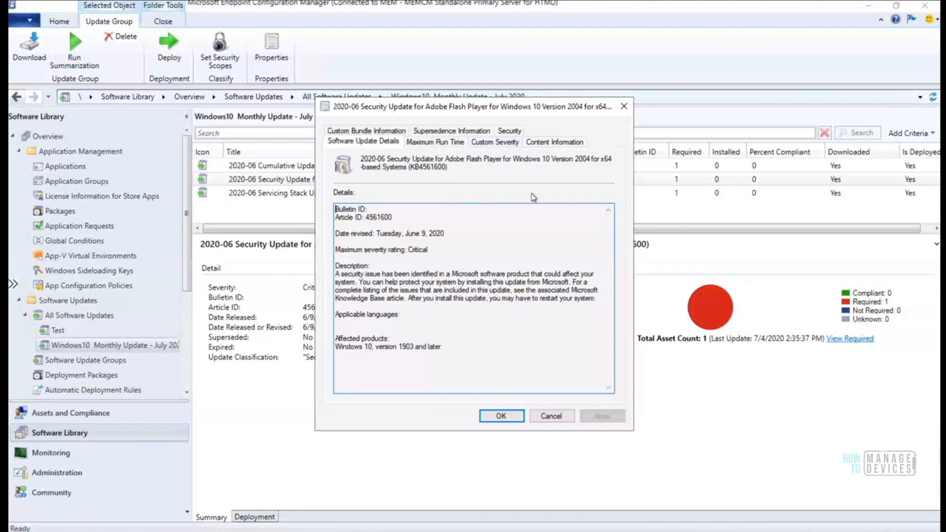
click(624, 107)
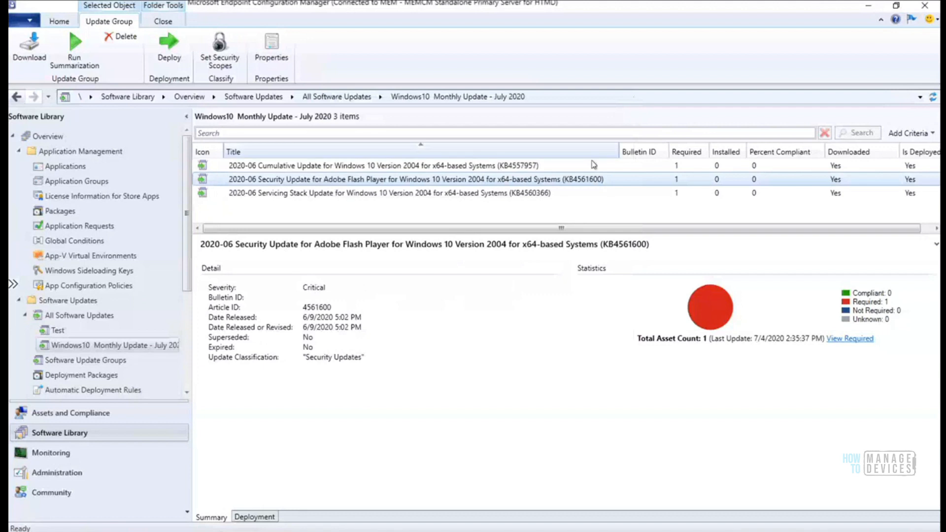